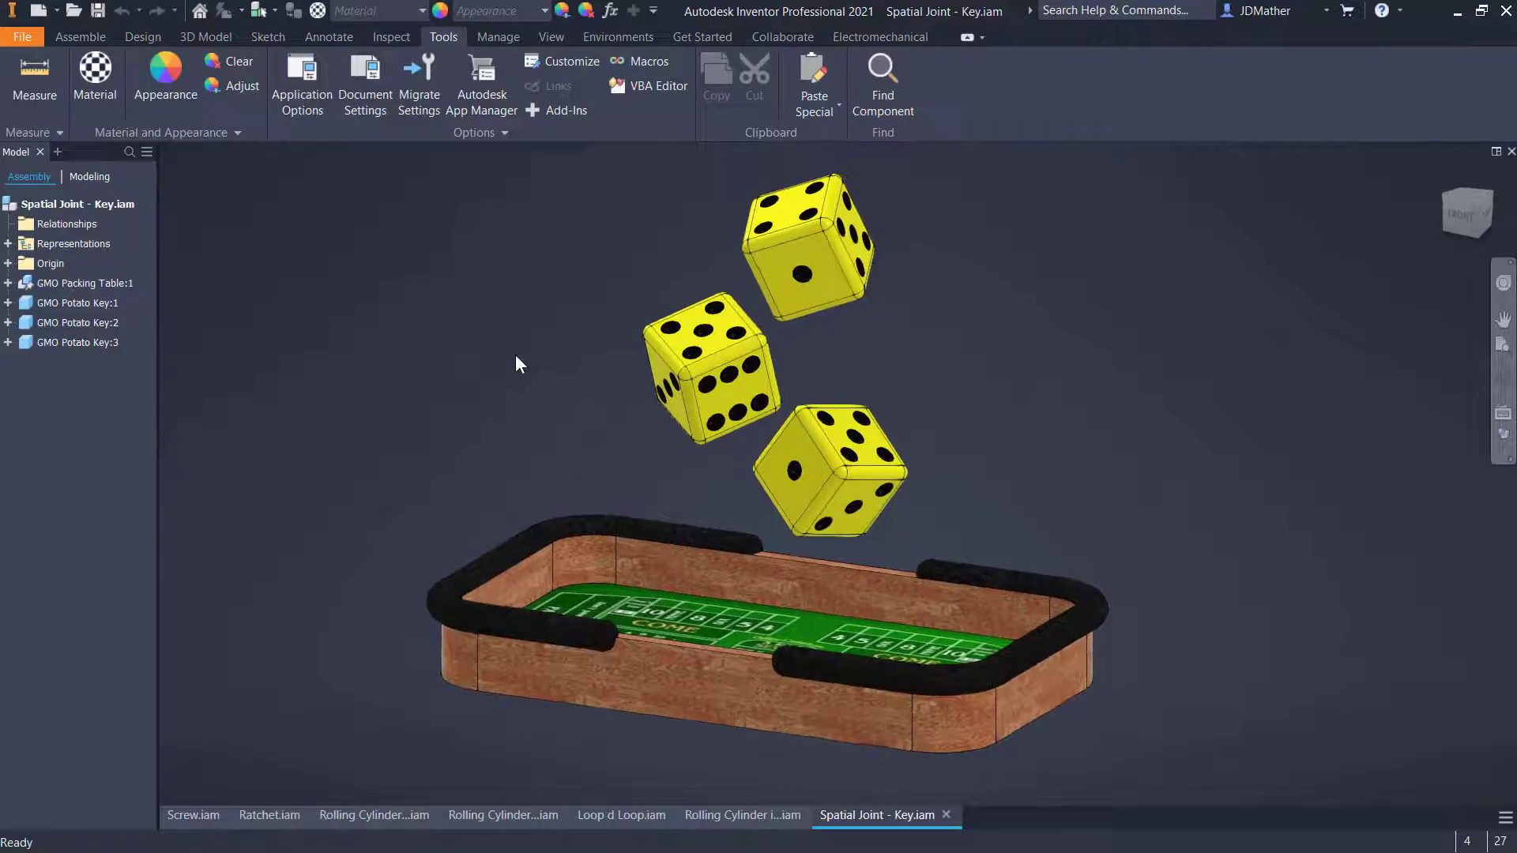
Step: Open the dice assembly's Dynamic Simulation environment, run the dice-drop simulation, rewind it and replay it
left_click(608, 38)
left_click(89, 72)
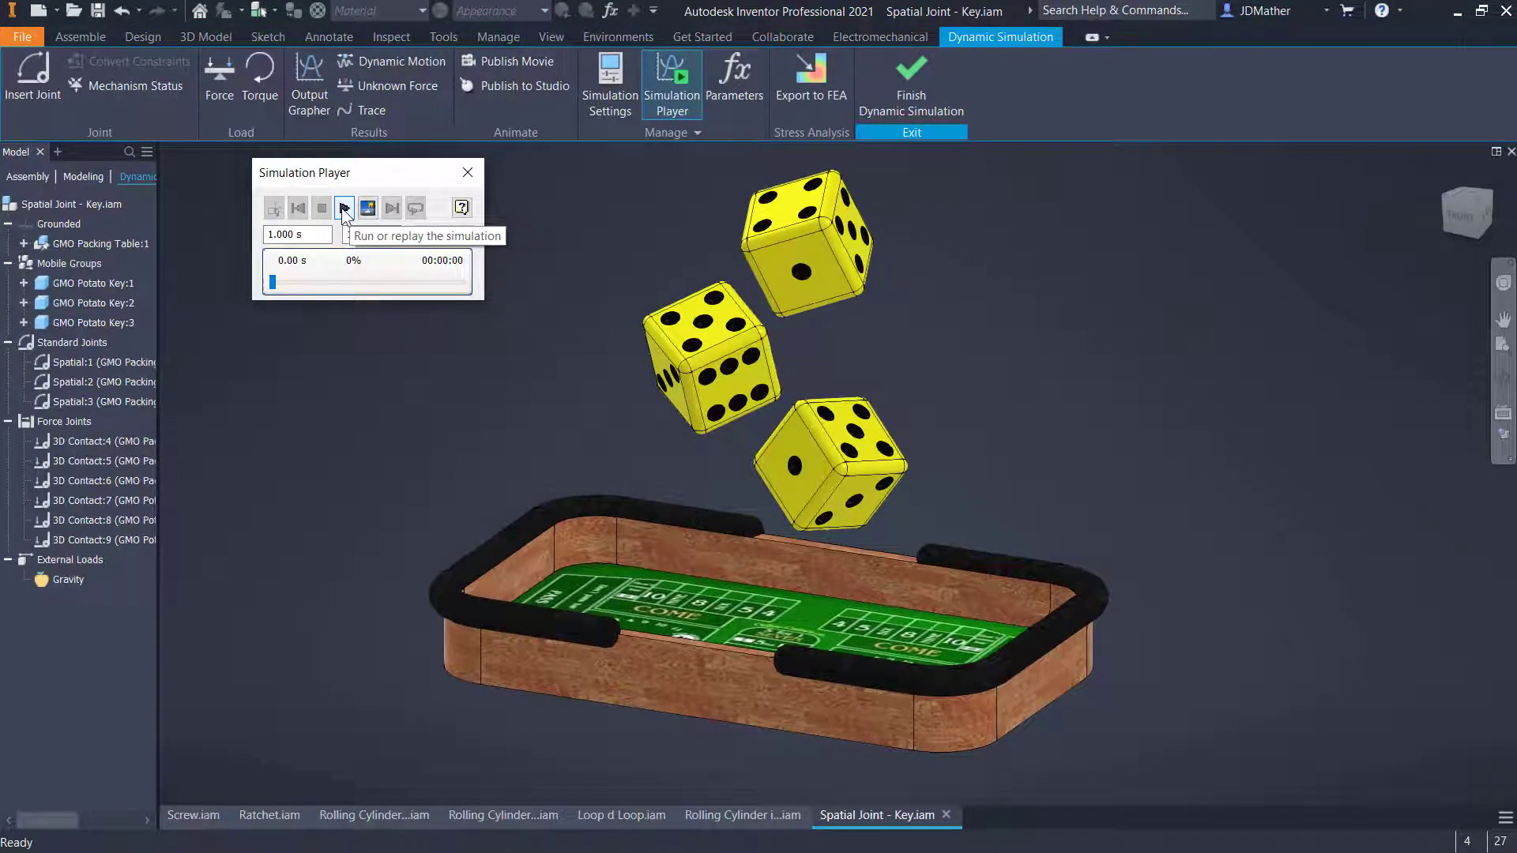
left_click(345, 208)
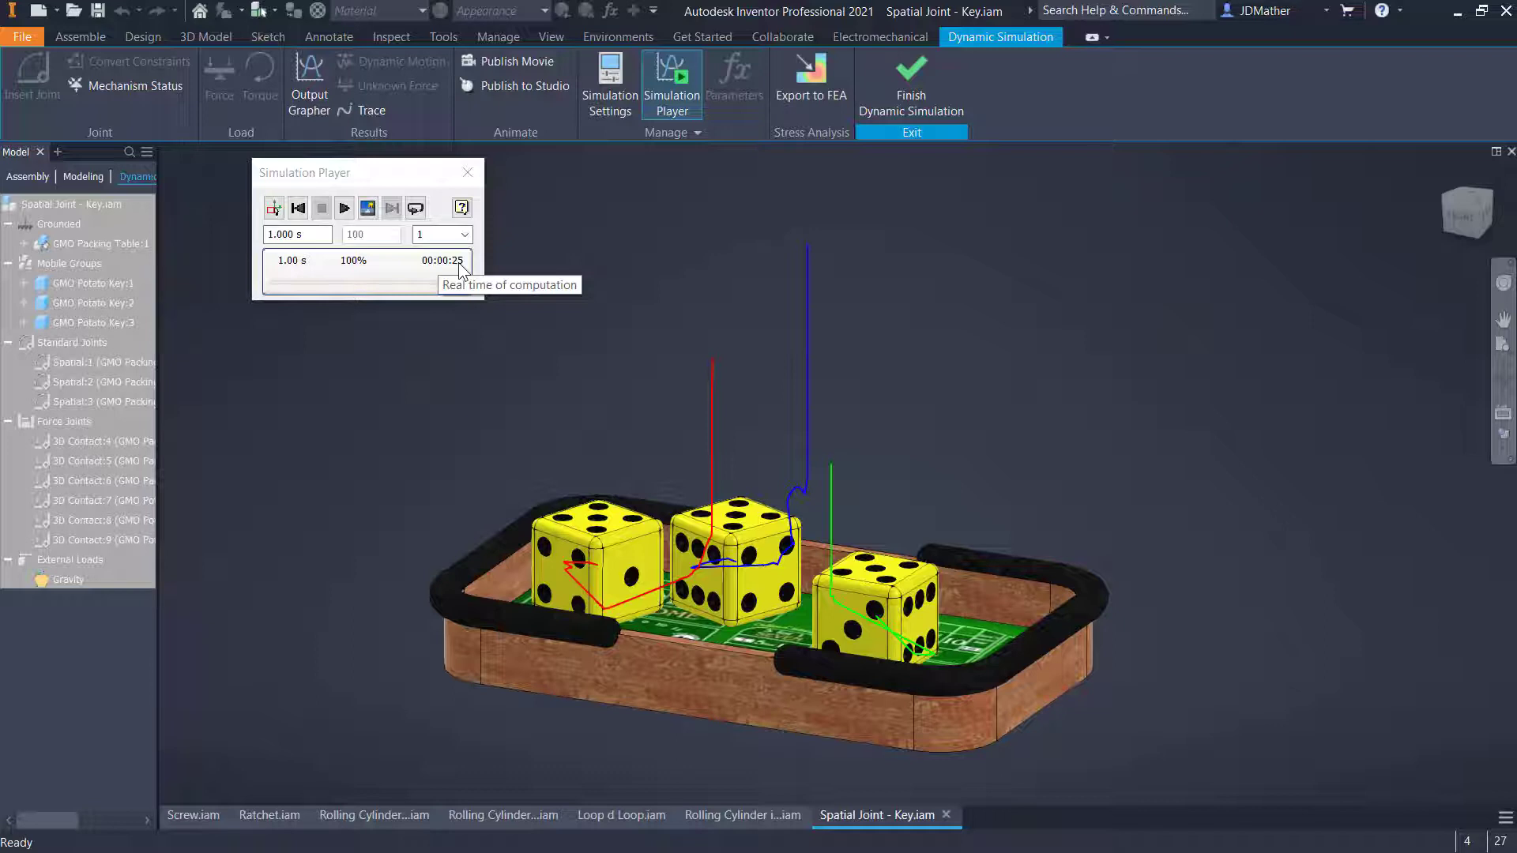
left_click(298, 208)
left_click(344, 208)
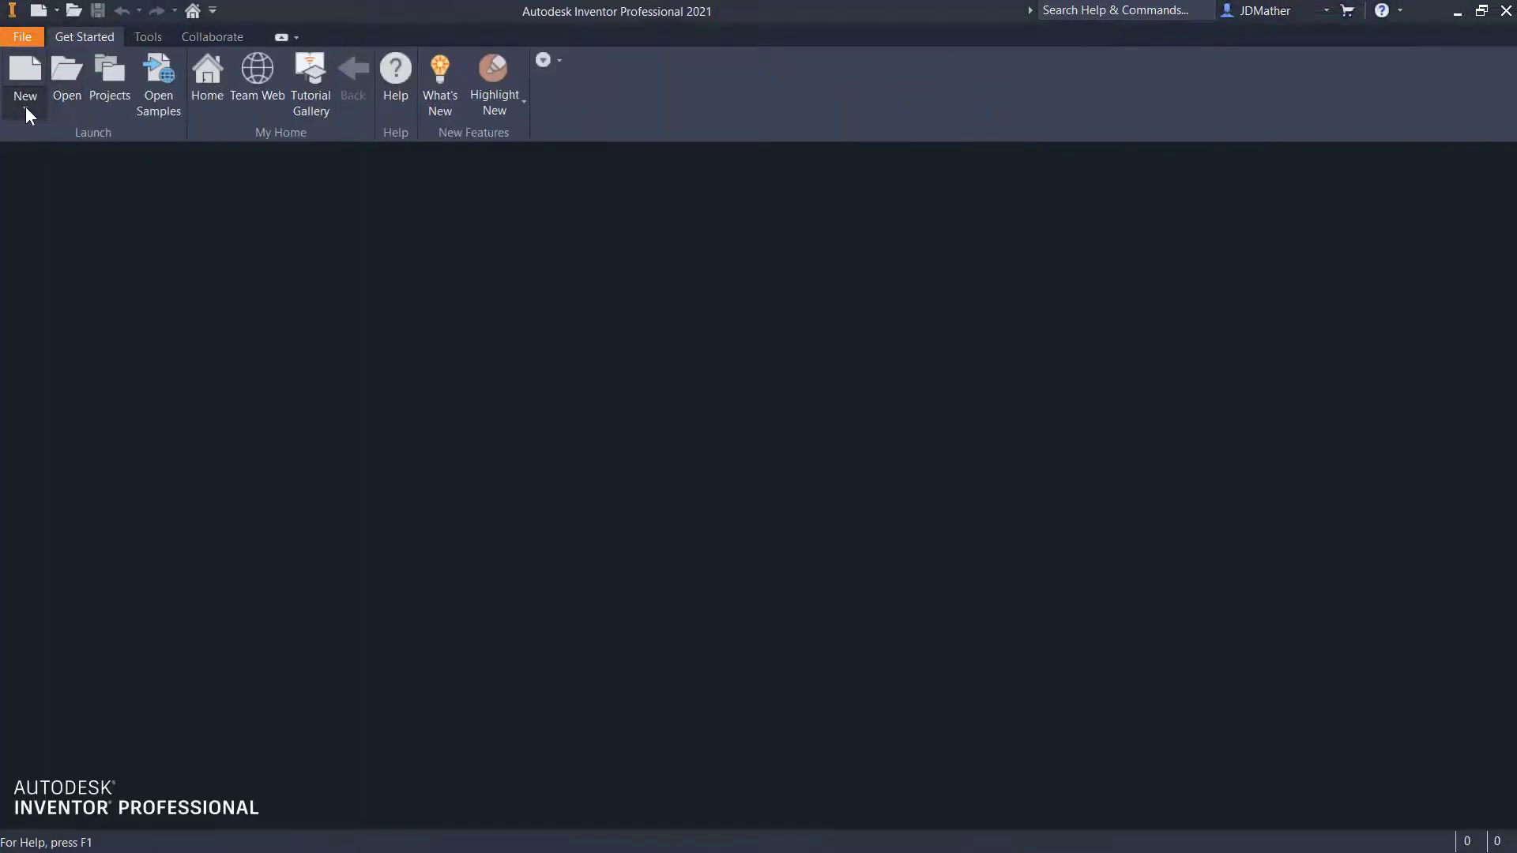
Step: Create a new part file from the English Standard (in).ipt template
left_click(26, 110)
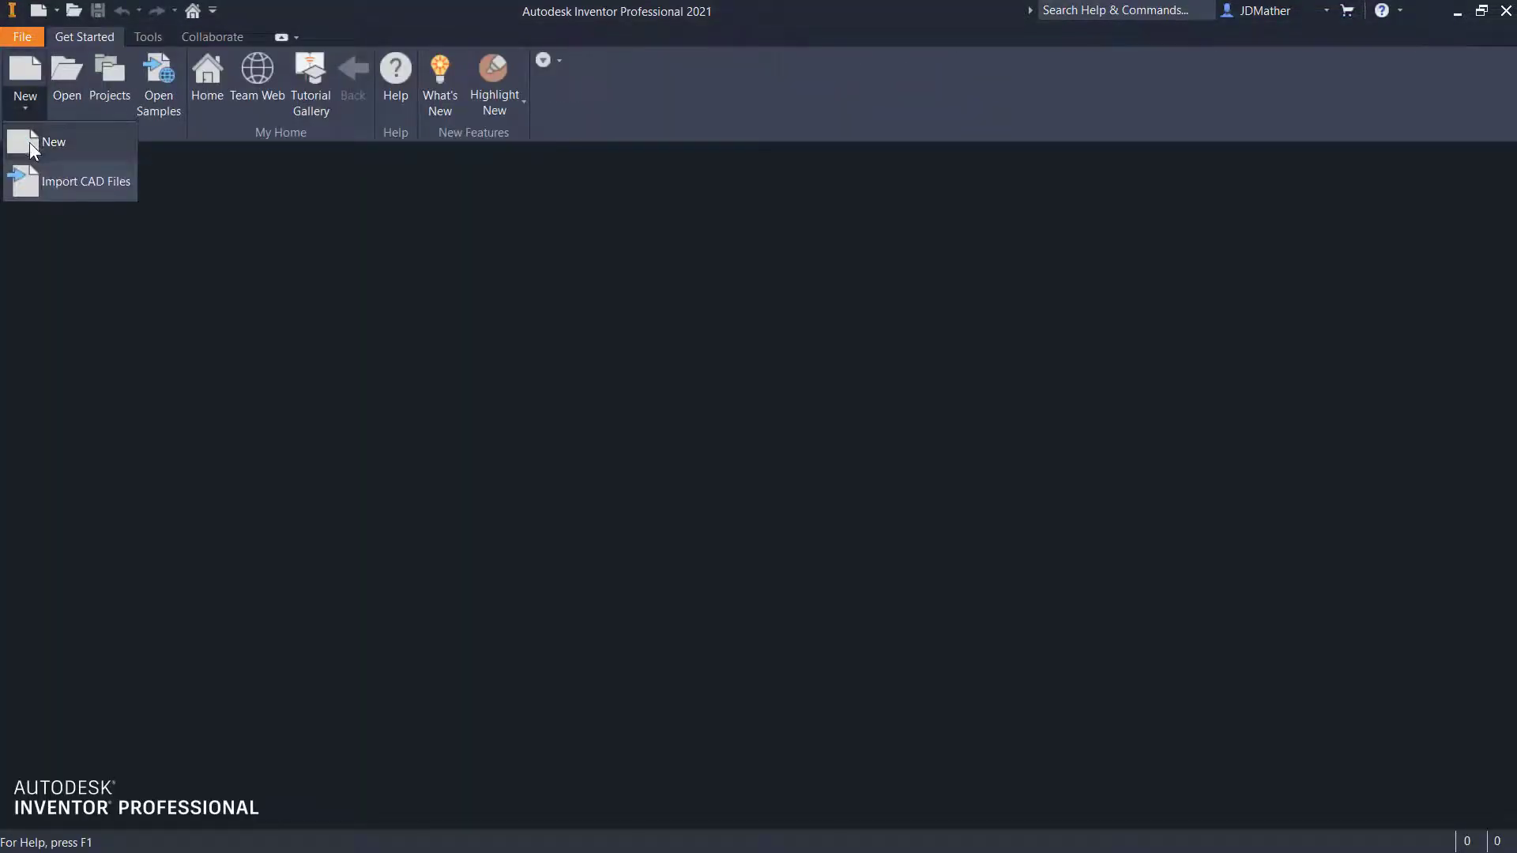
left_click(30, 143)
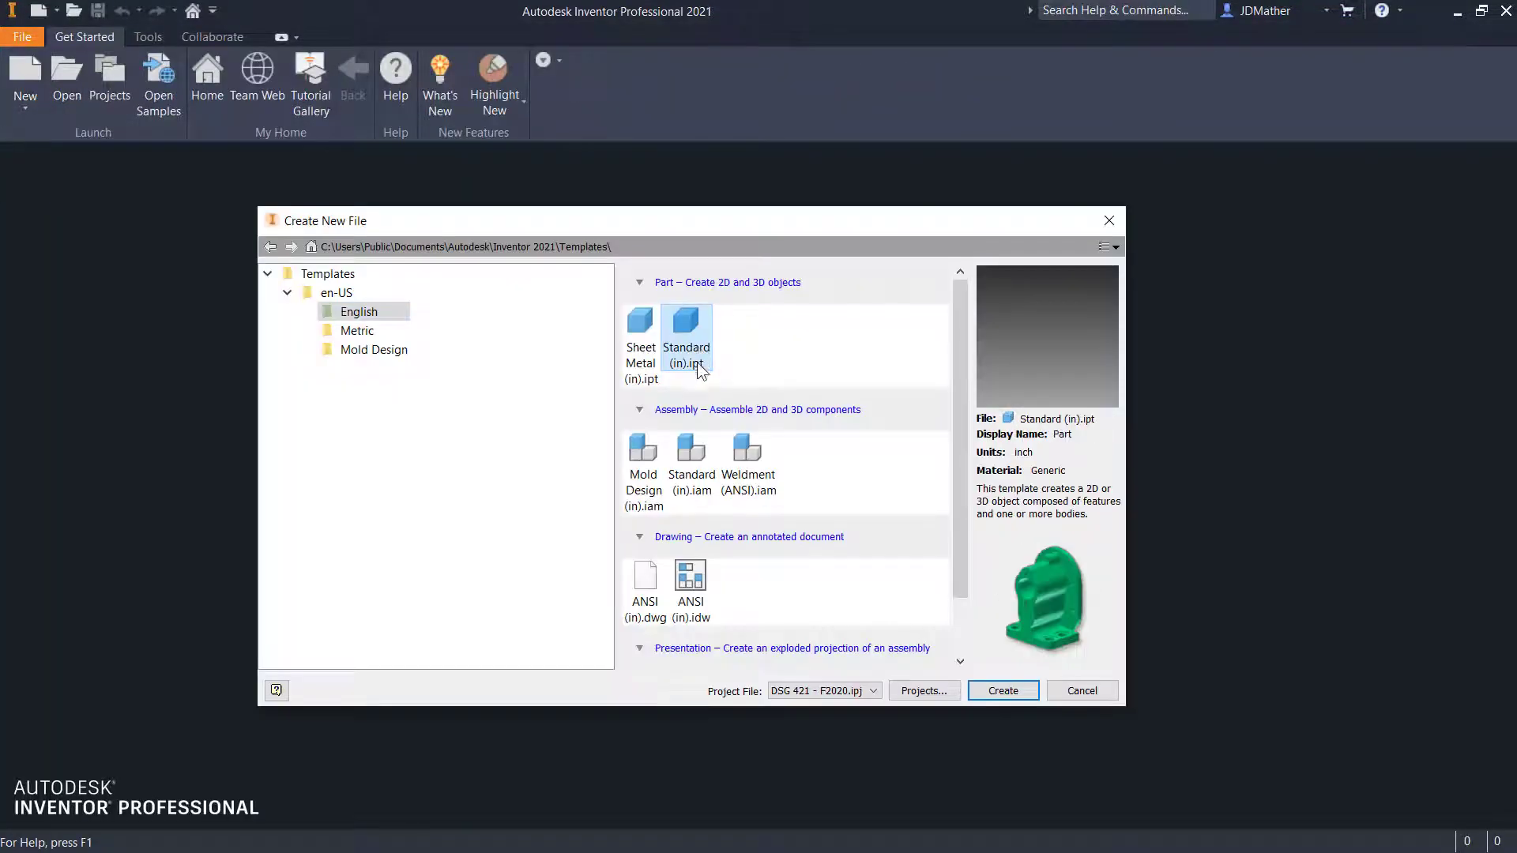
left_click(996, 695)
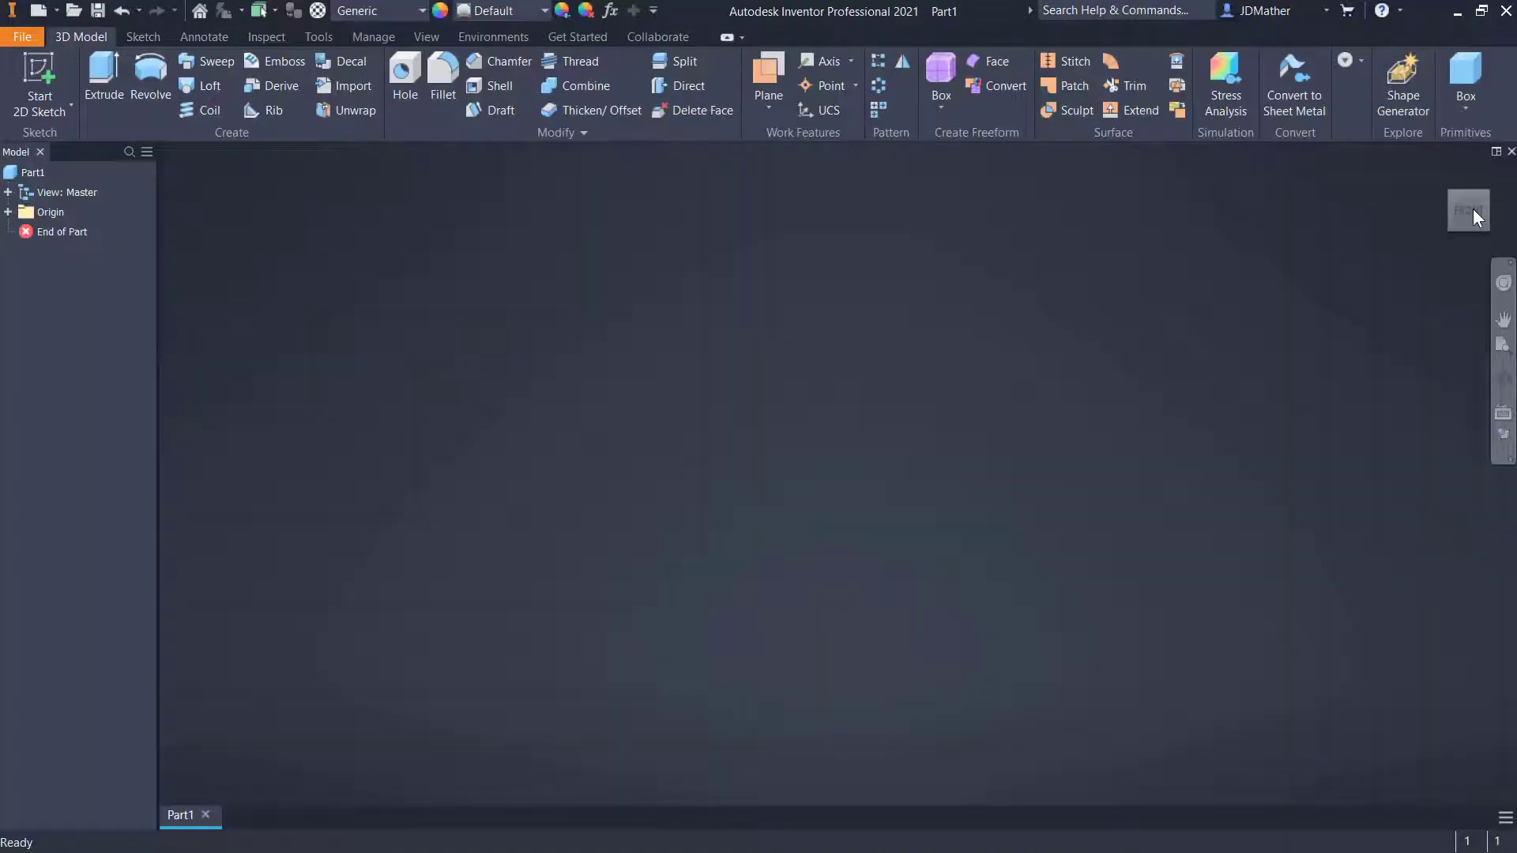
Step: Start a new 2D sketch on the XZ origin plane, seen from the top
left_click(1469, 180)
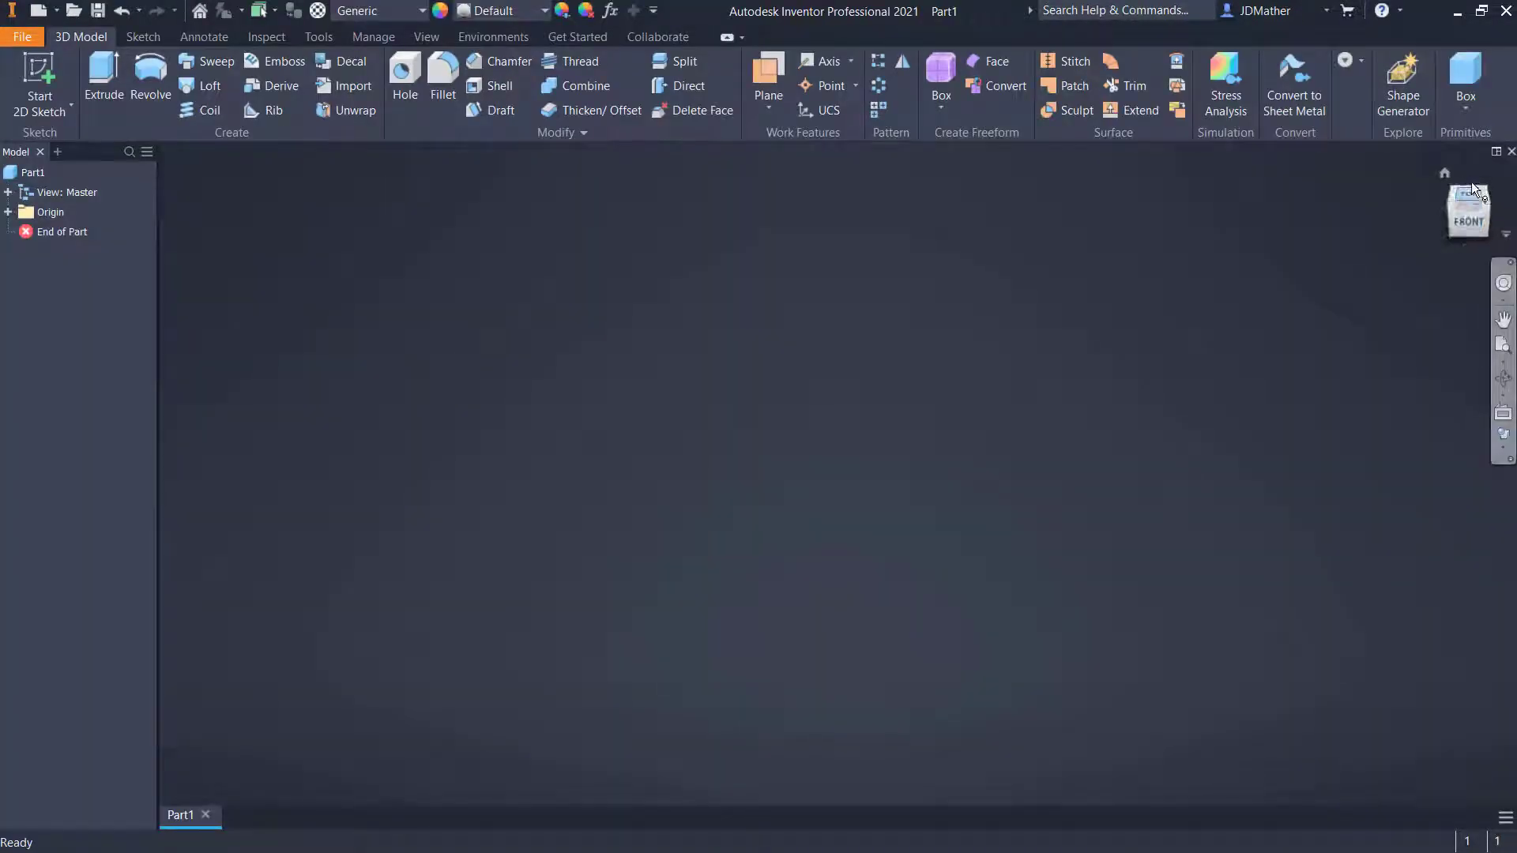
left_click(8, 212)
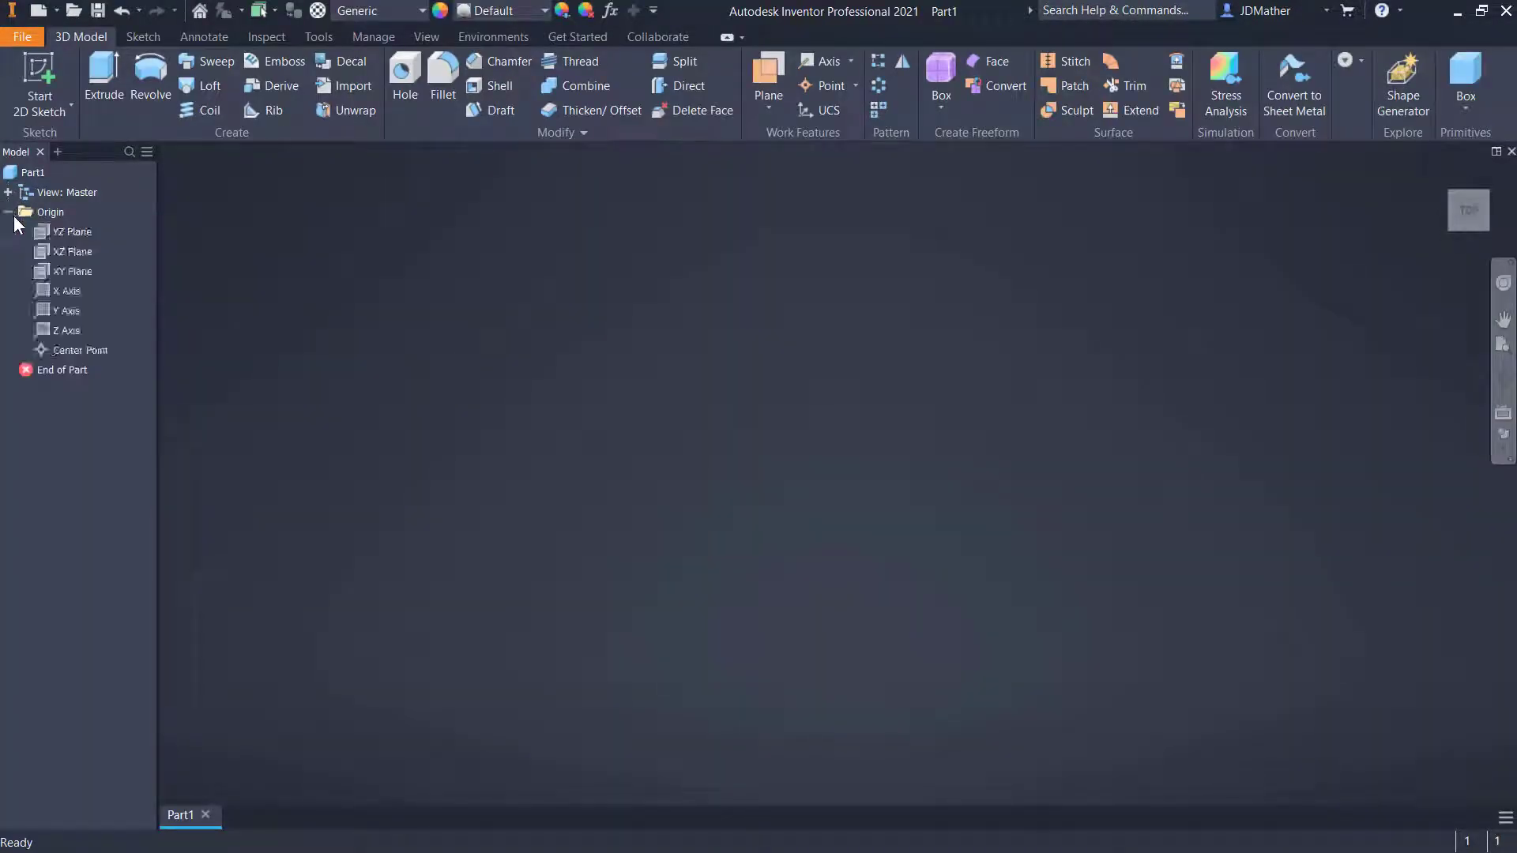
right_click(69, 249)
left_click(142, 298)
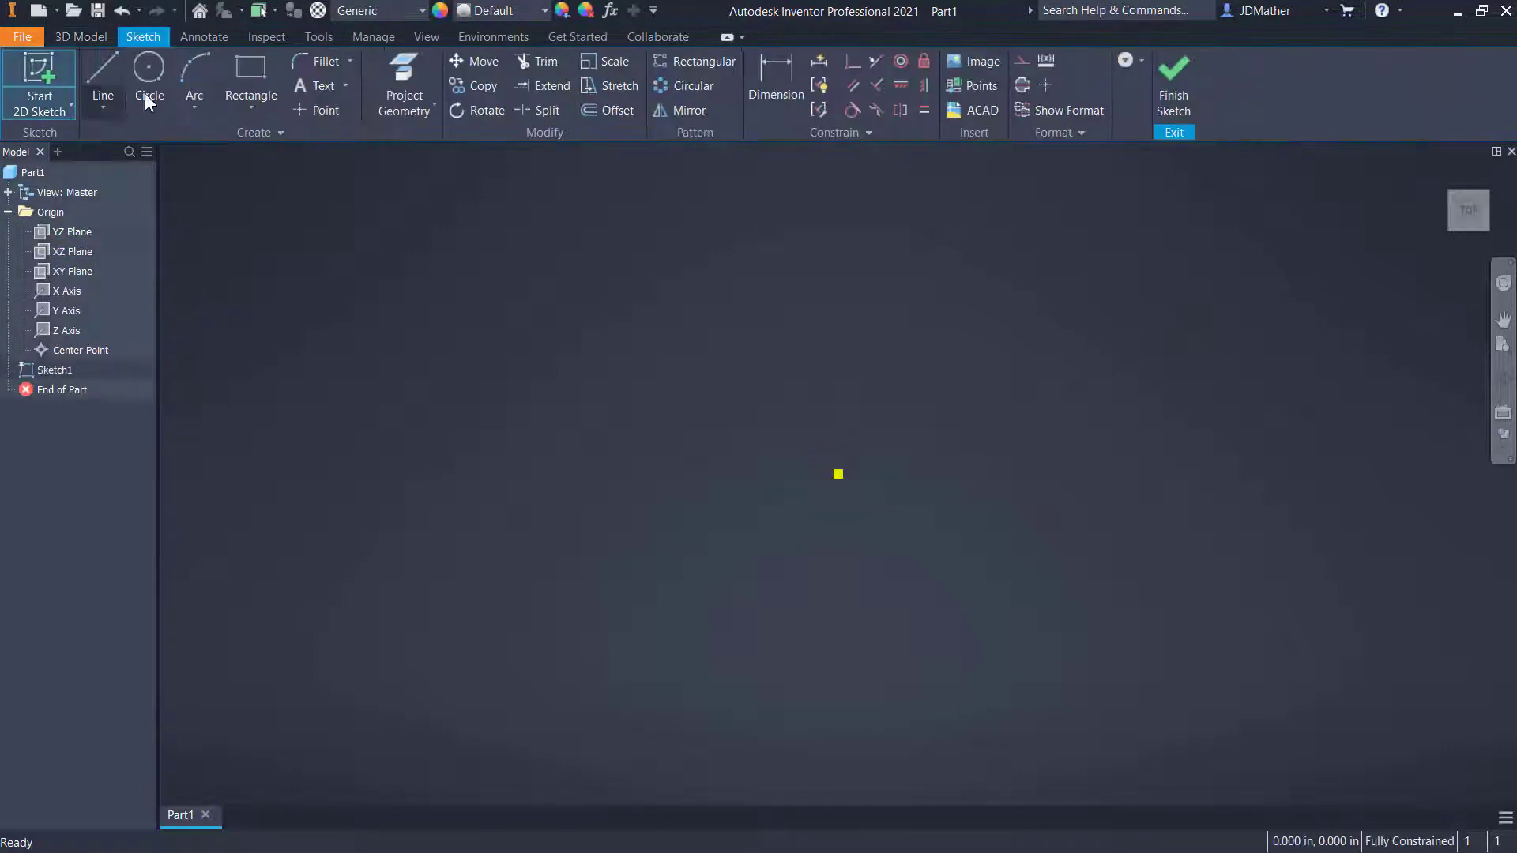
Step: Sketch a center-point rectangle on the origin, 6 in wide and 3.375 in high
left_click(258, 112)
left_click(237, 222)
left_click(838, 473)
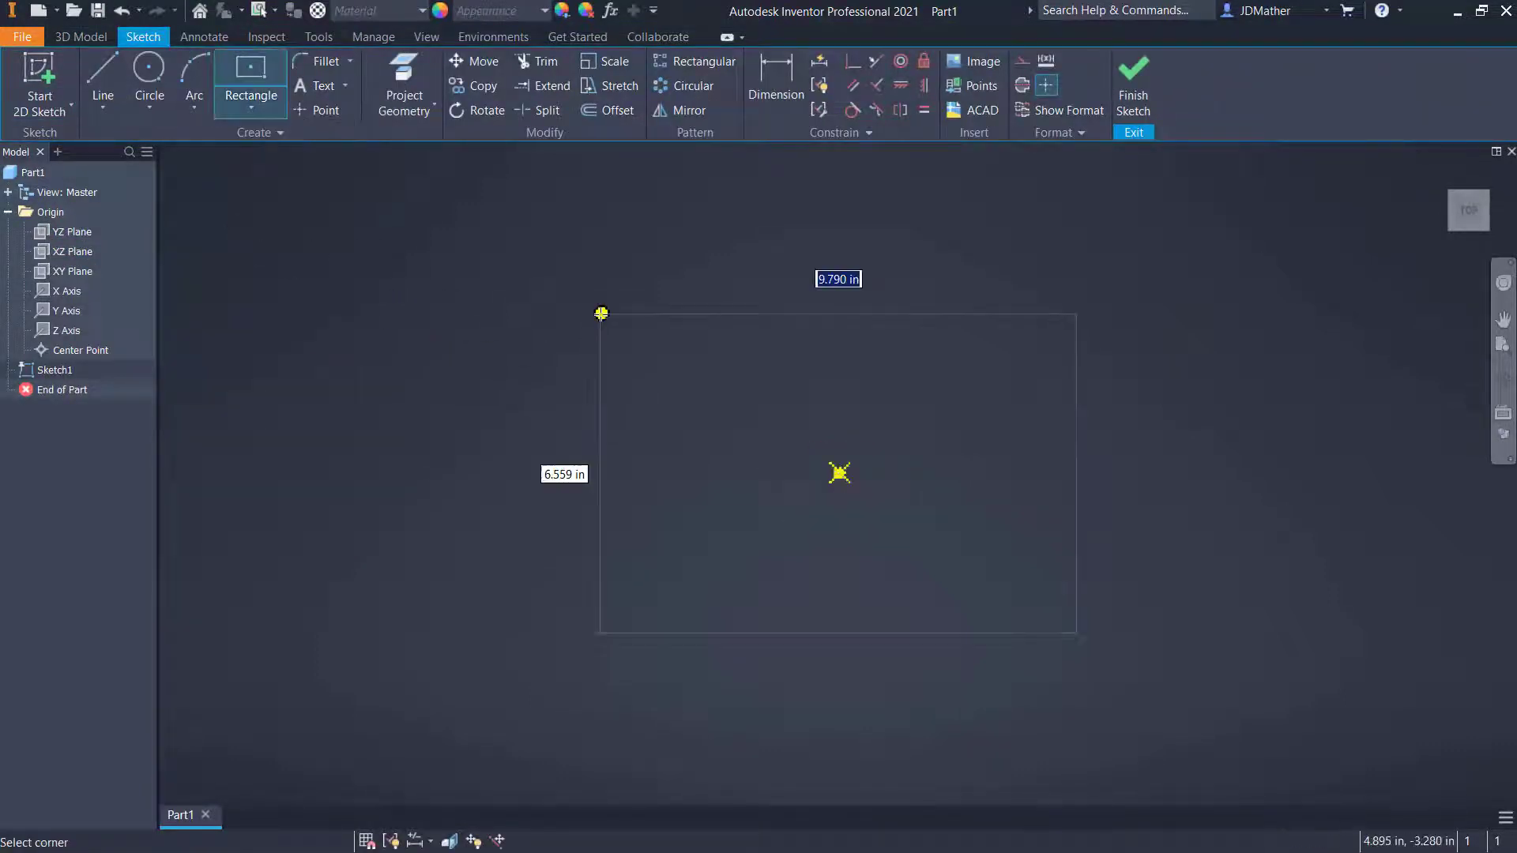
type("6")
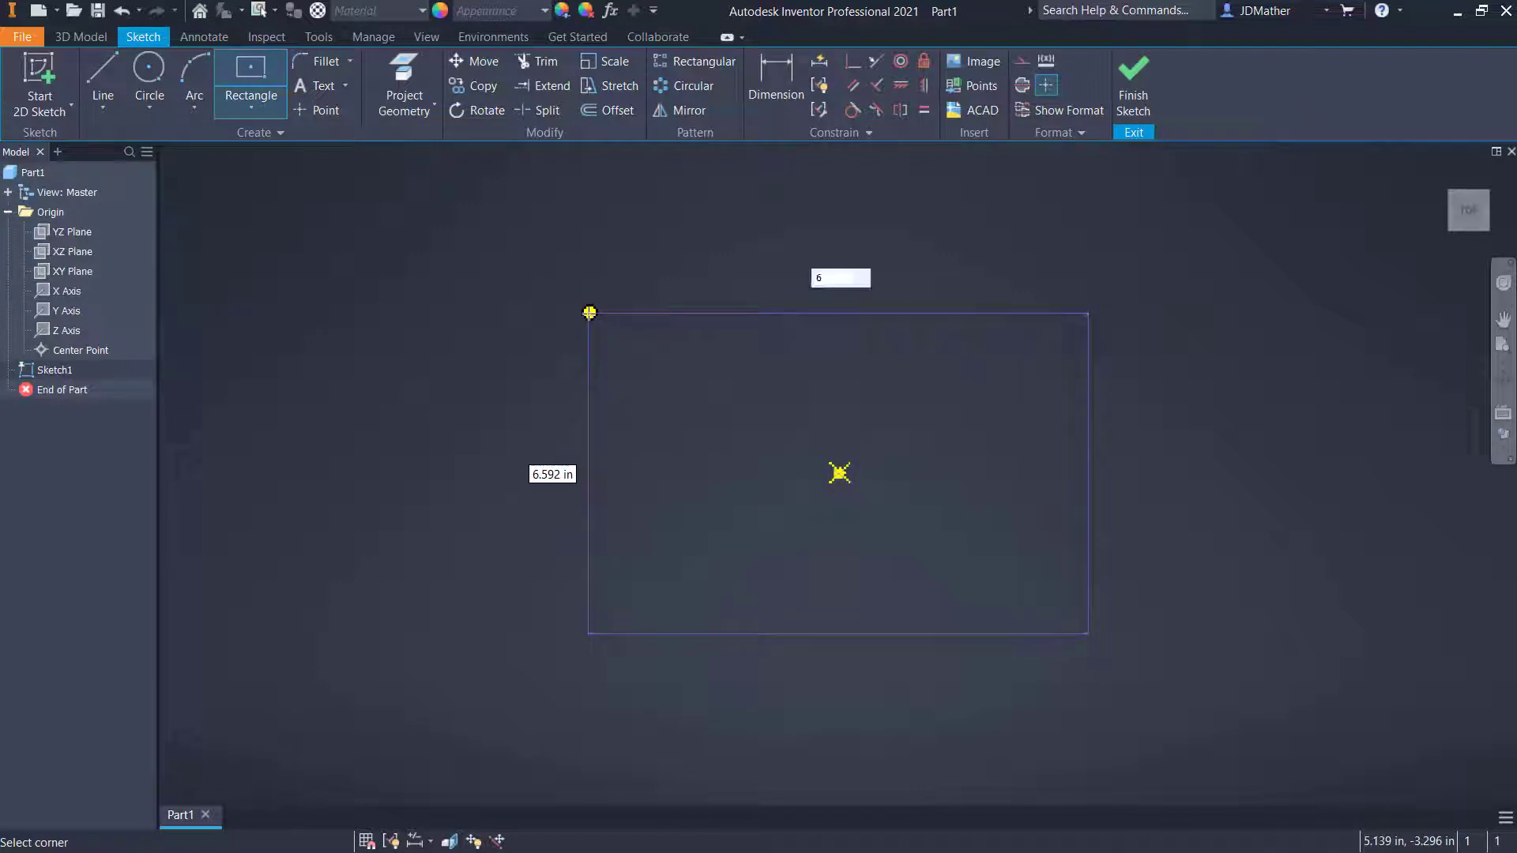
key("Tab")
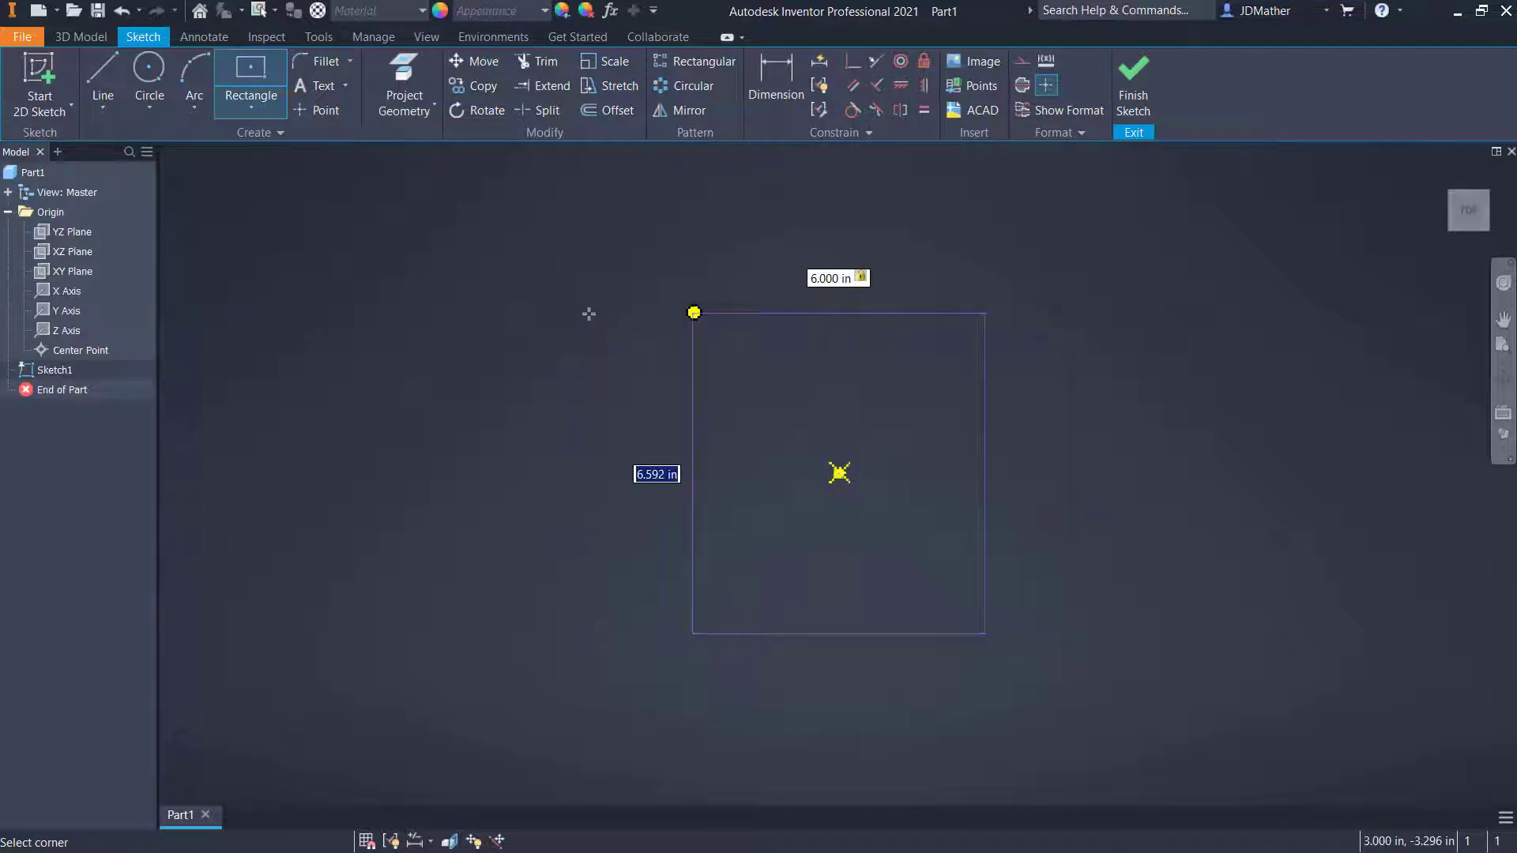
type("3.375")
key("Return")
key("Escape")
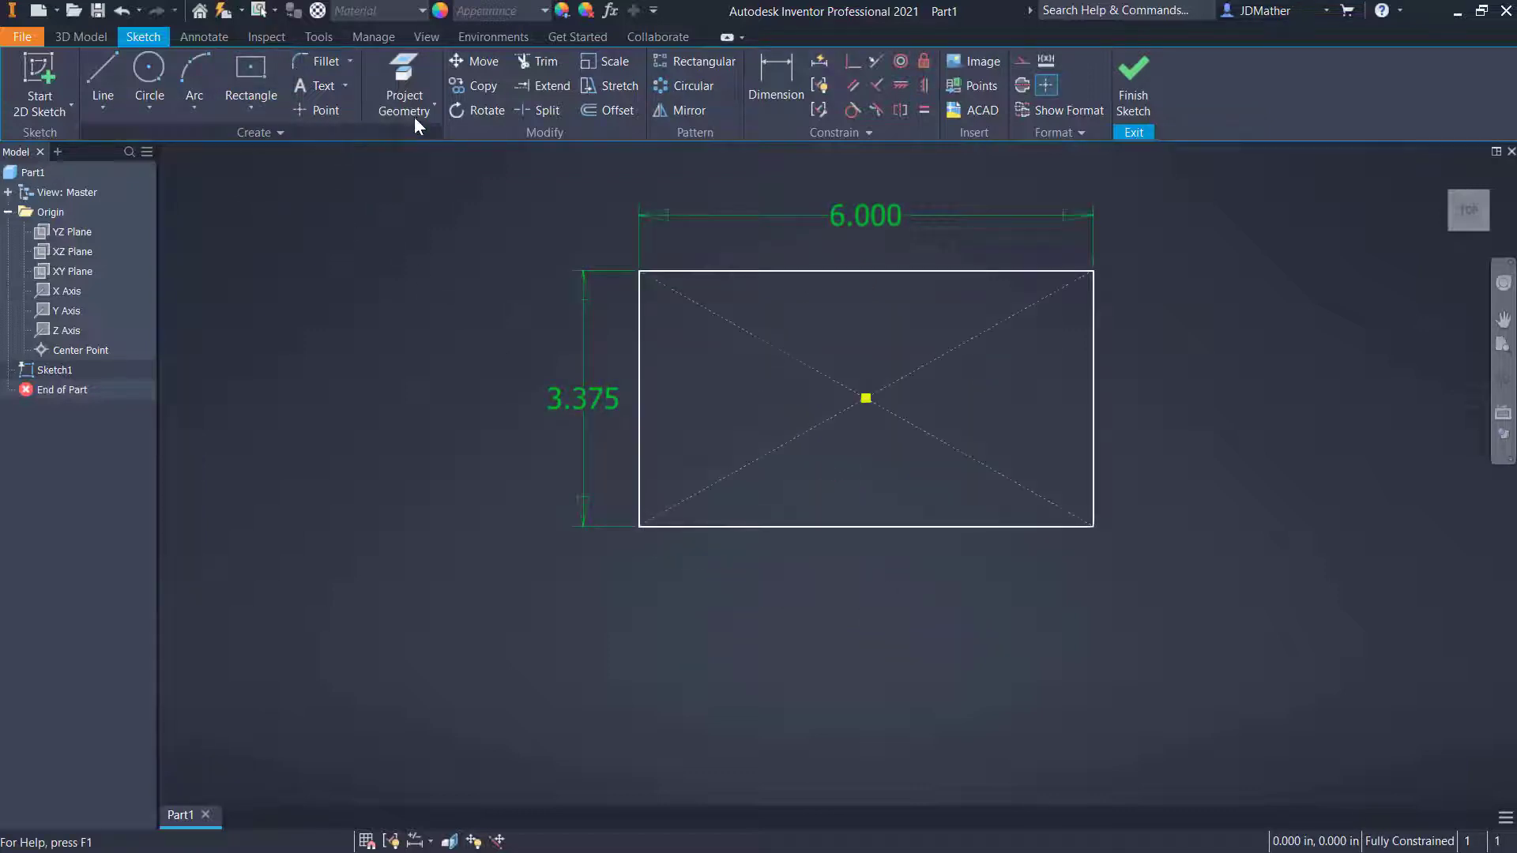
Step: Round all four corners of the rectangle with equal 0.625 in sketch fillets
left_click(314, 62)
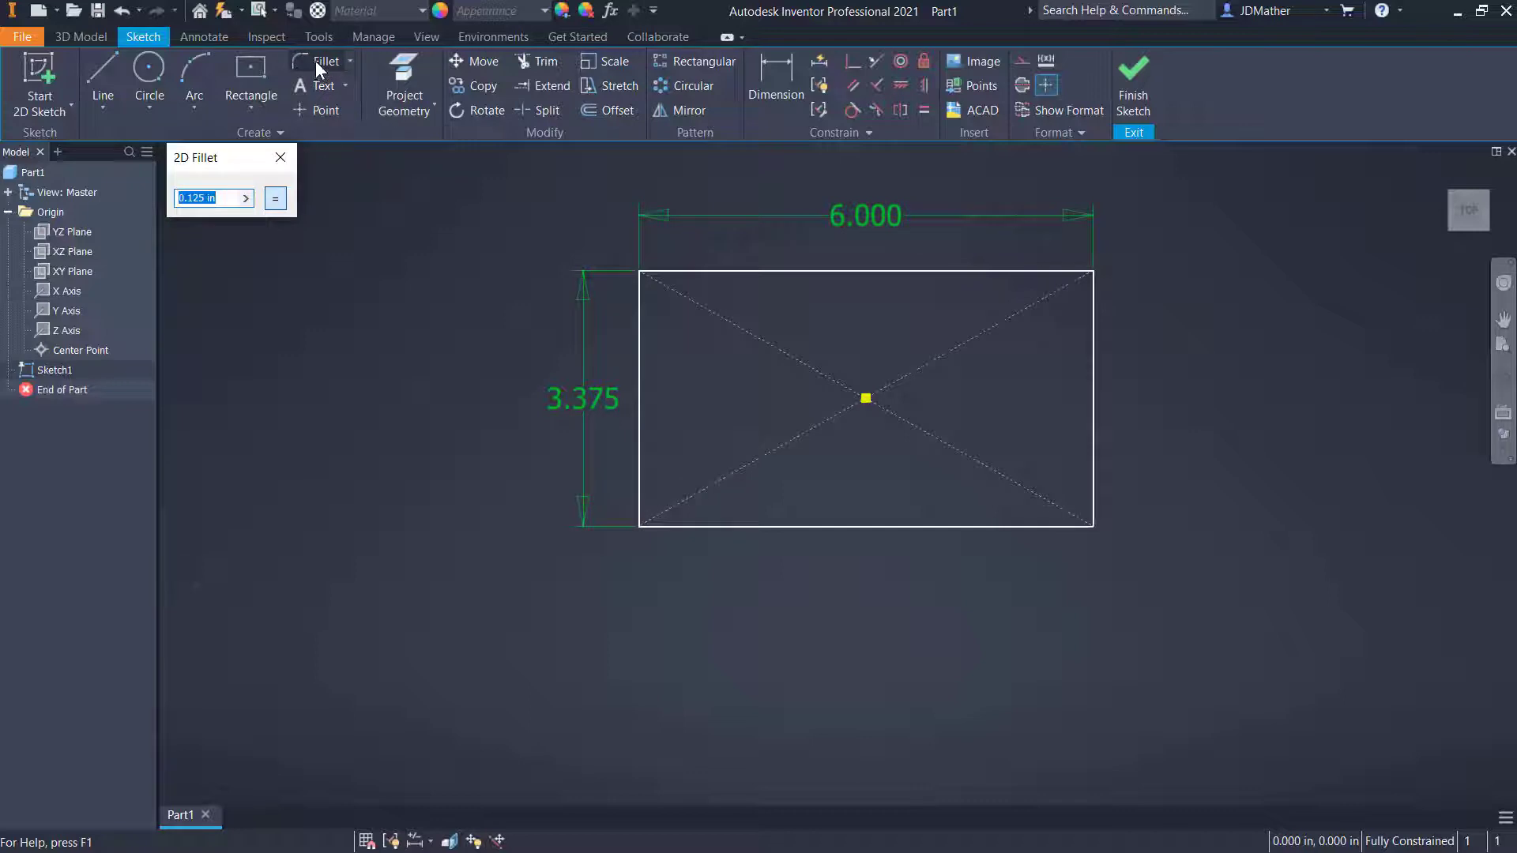
type(".625")
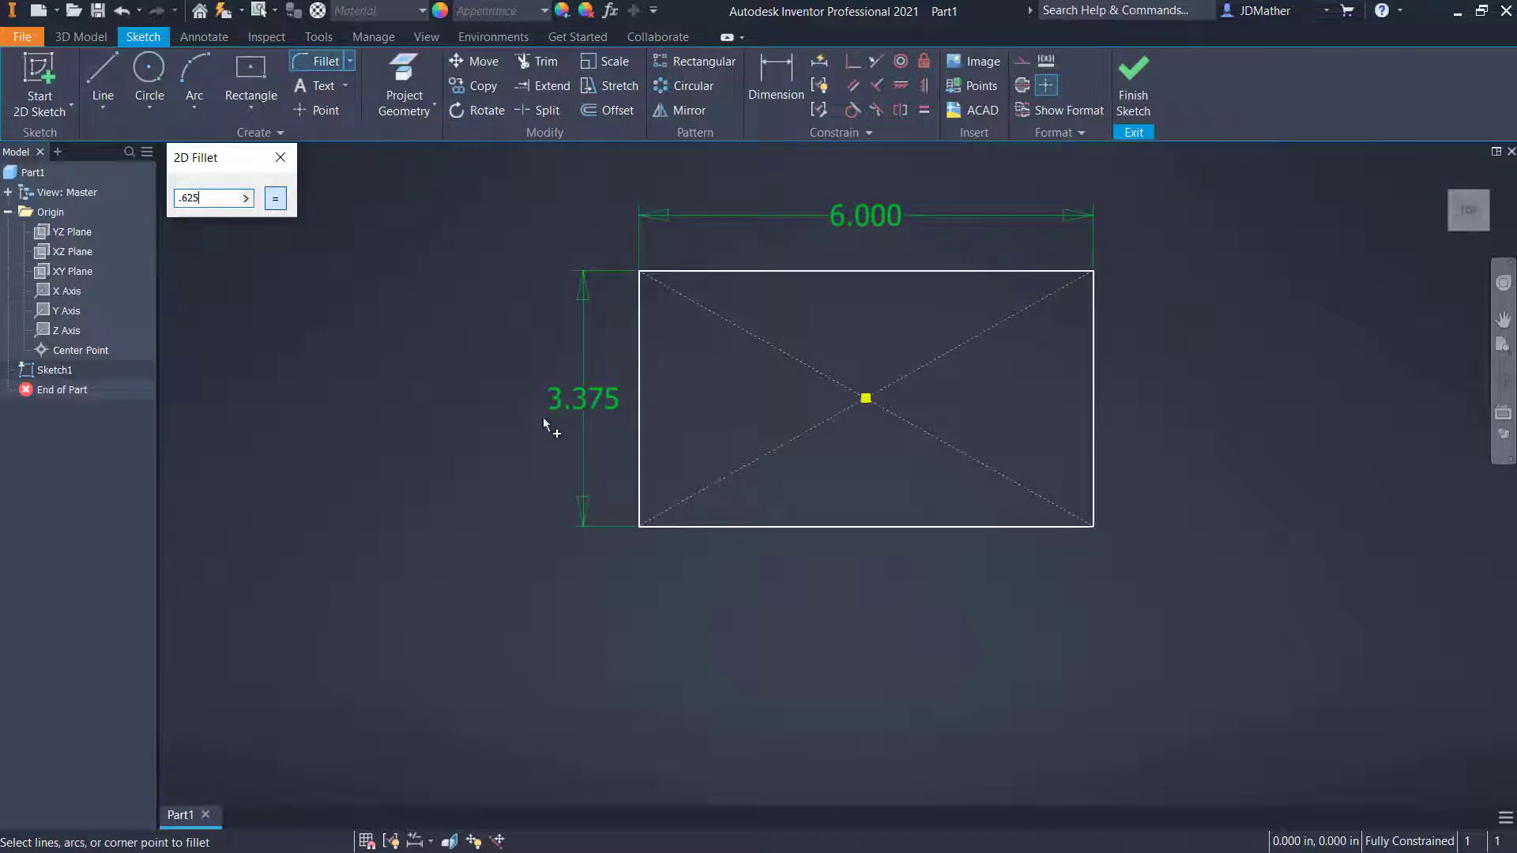
left_click(638, 352)
left_click(718, 268)
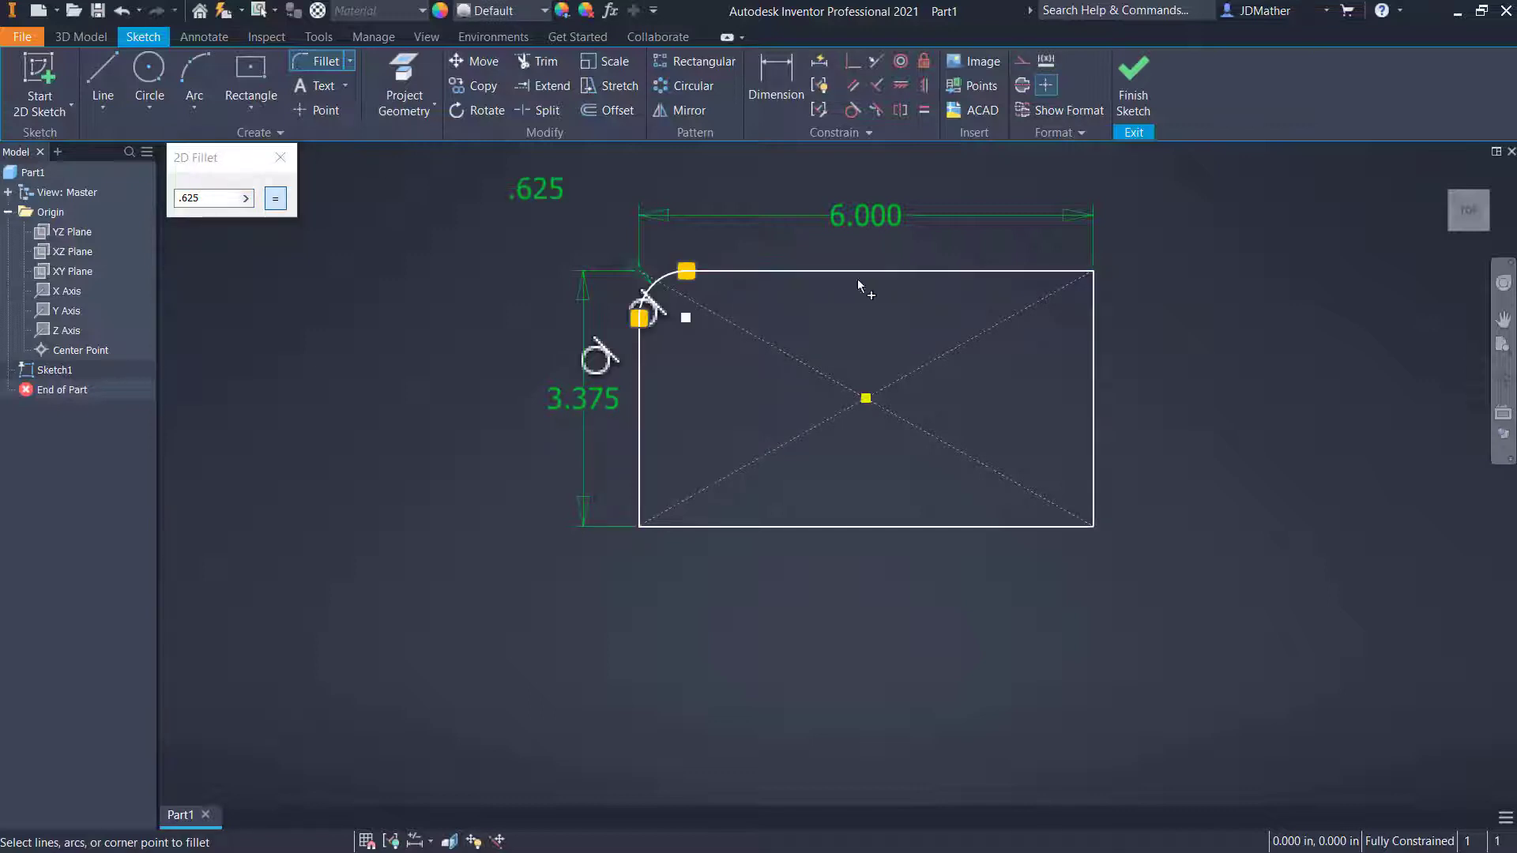
left_click(1092, 350)
left_click(1093, 524)
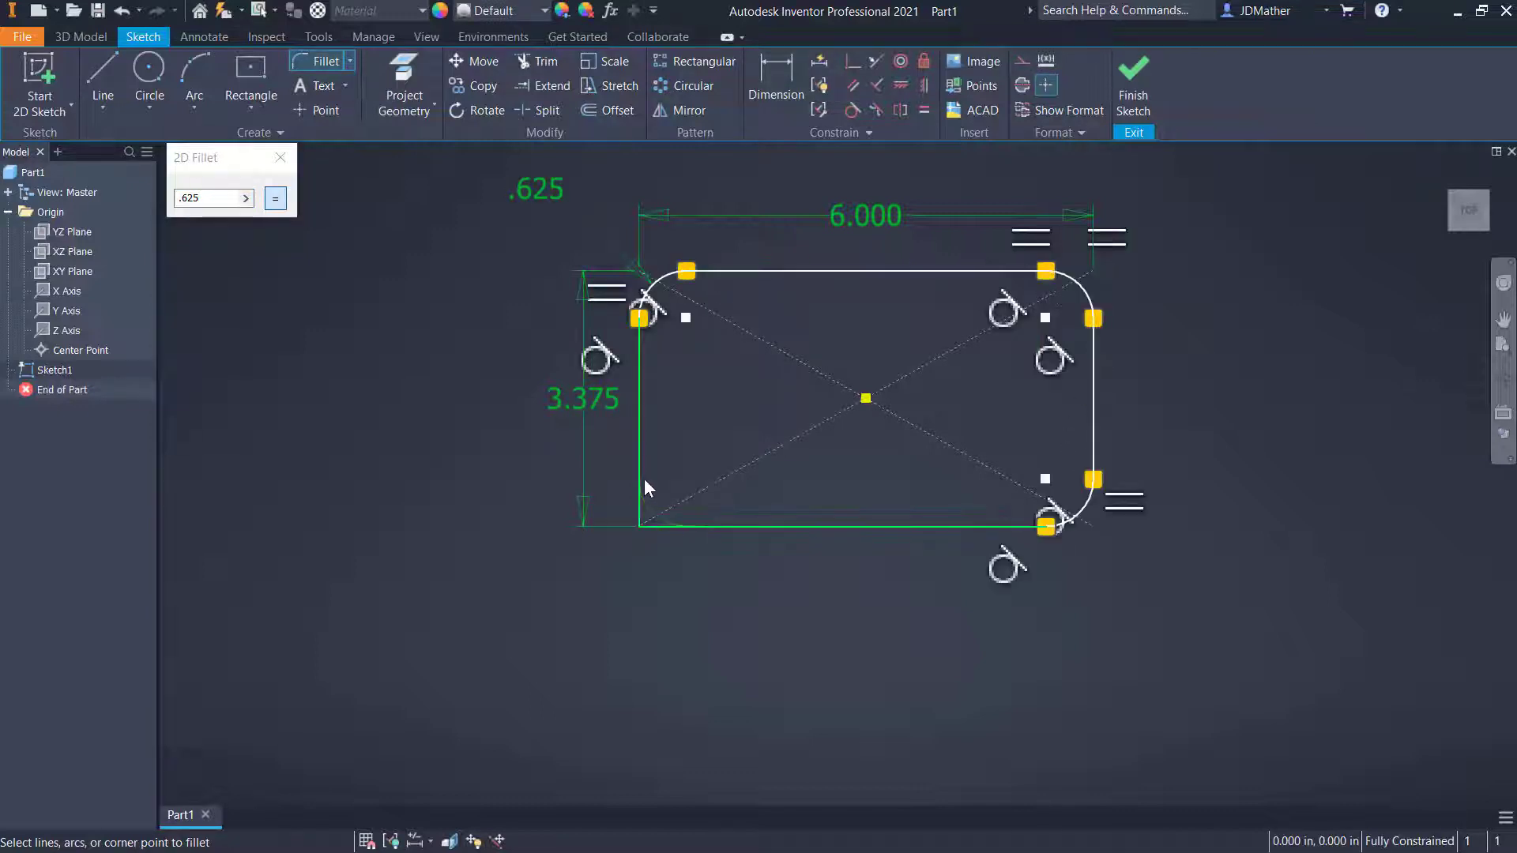
left_click(641, 477)
key("Escape")
Step: Offset the rounded rectangle inward by about 0.26 in
left_click(594, 112)
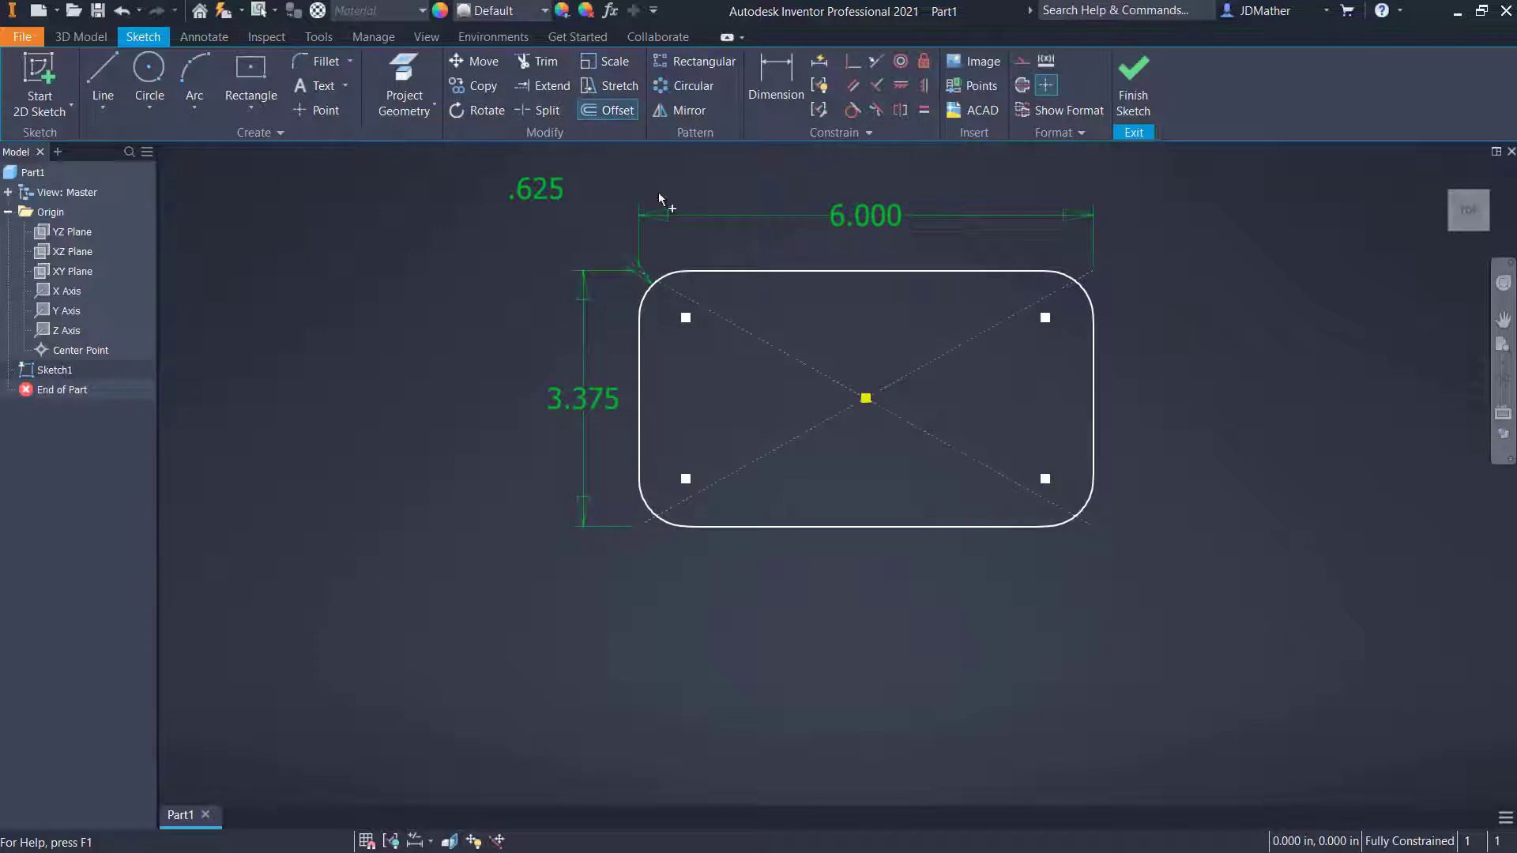
left_click(741, 270)
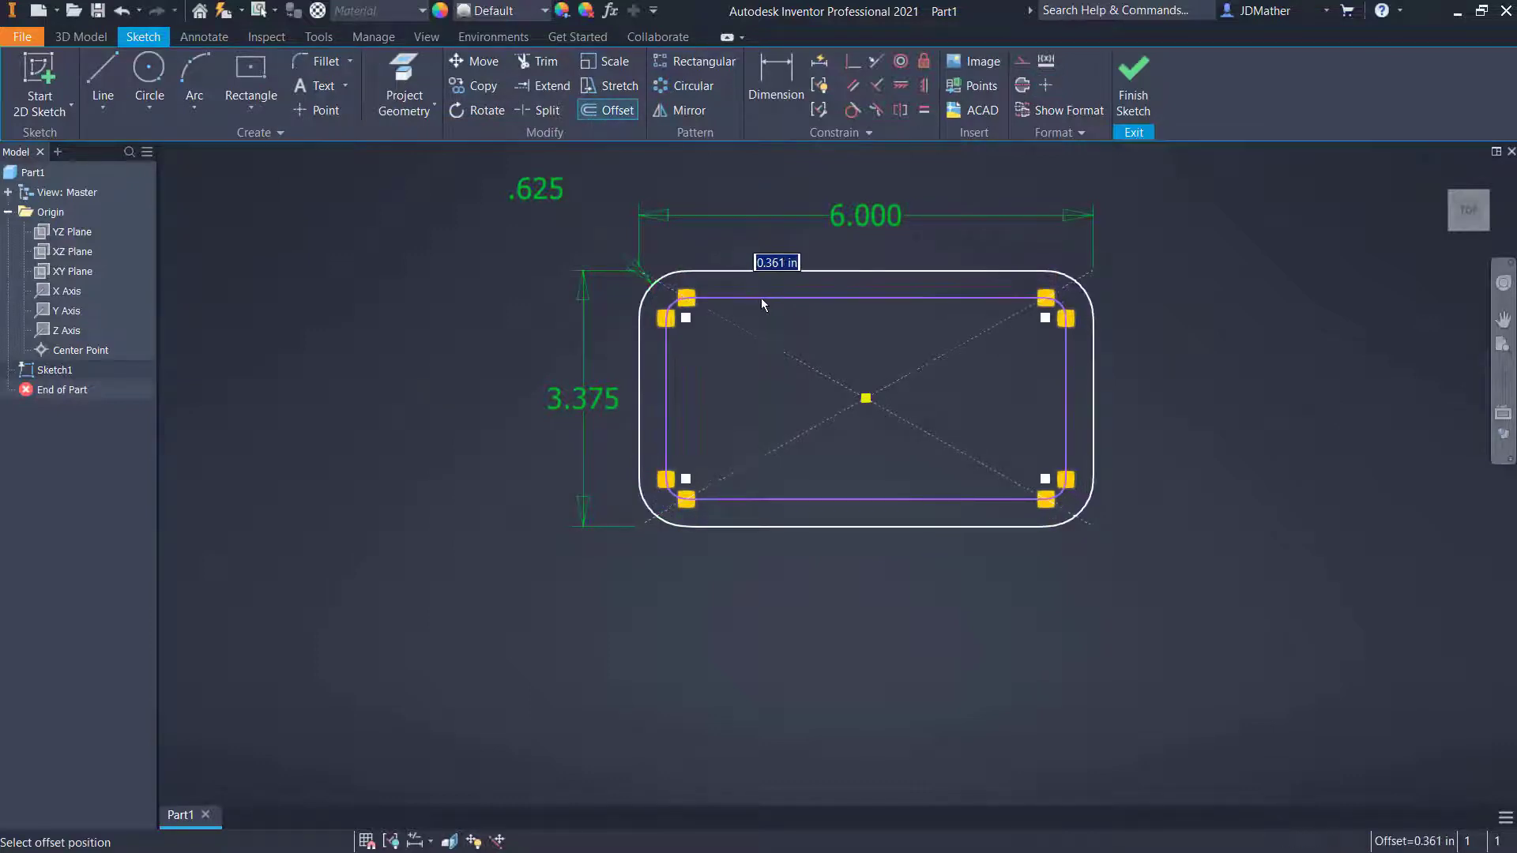
left_click(761, 291)
Step: Dimension the gap between the inner and outer loops as 0.156 in and finish the sketch
left_click(771, 73)
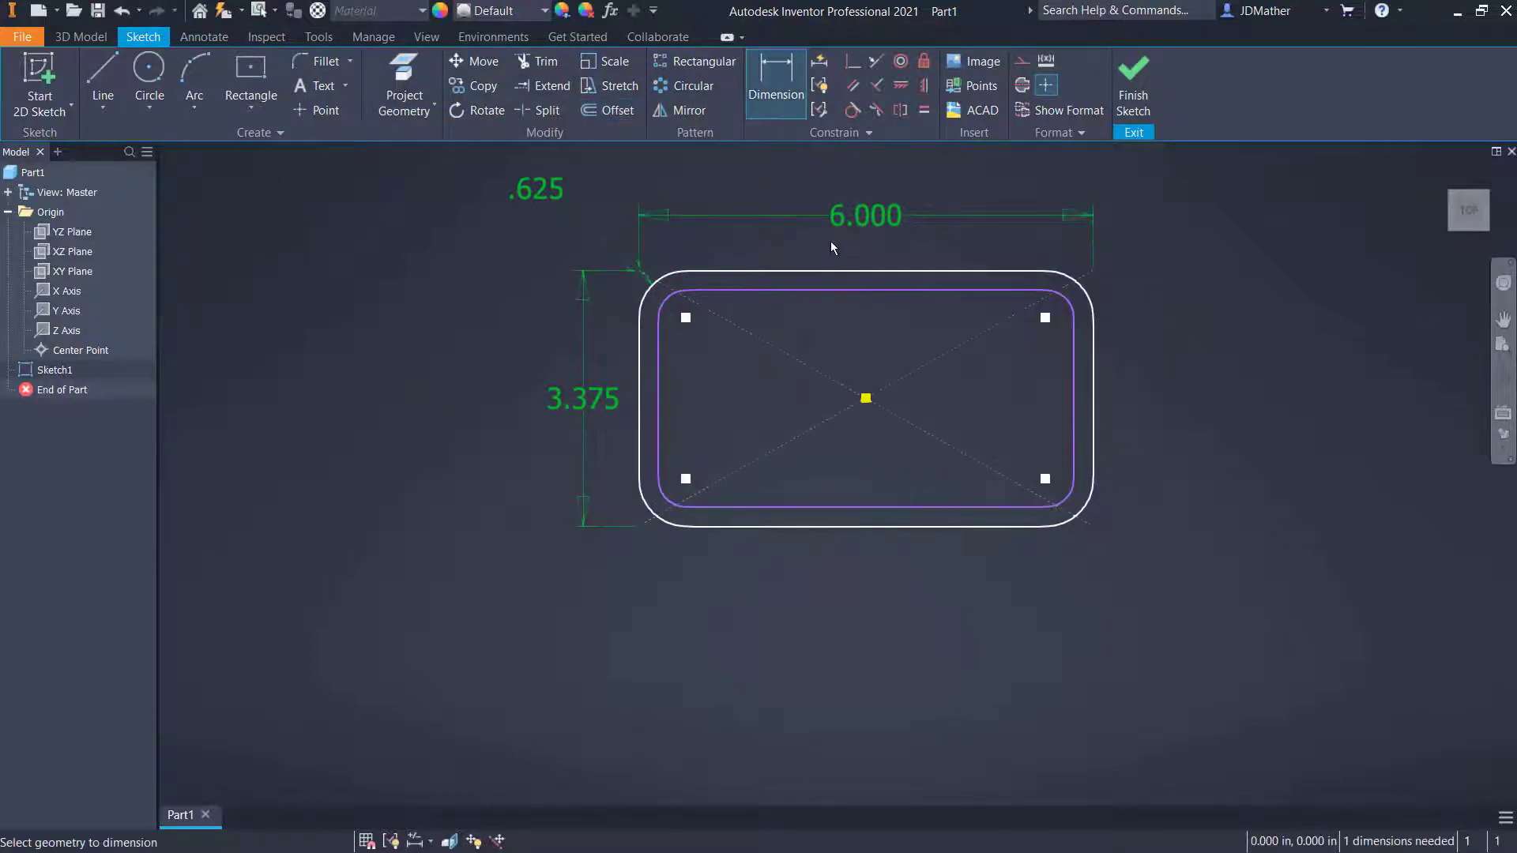
left_click(853, 508)
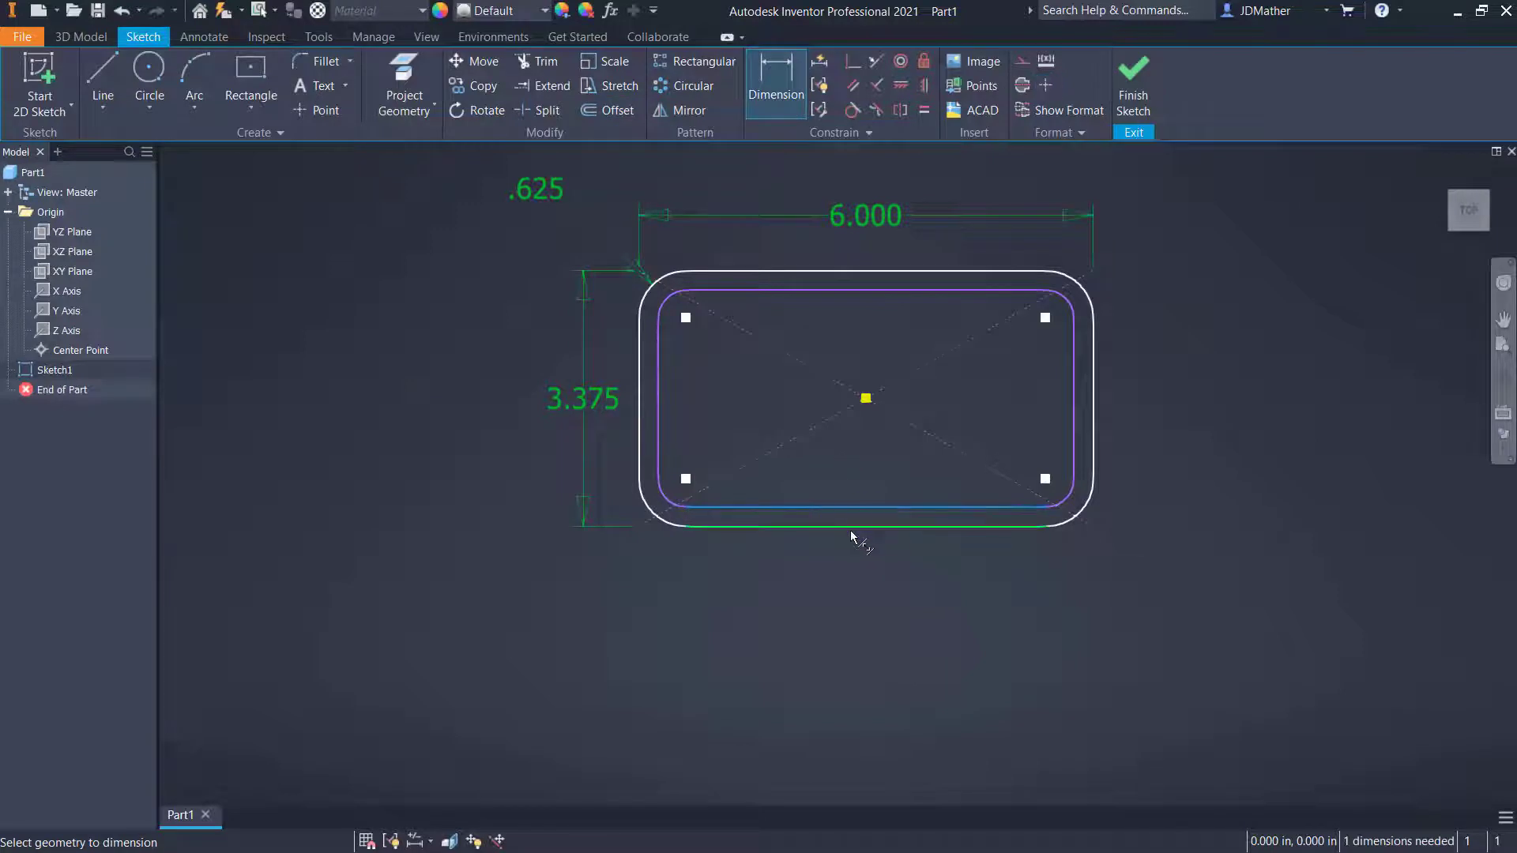
left_click(855, 527)
left_click(841, 581)
type(".156")
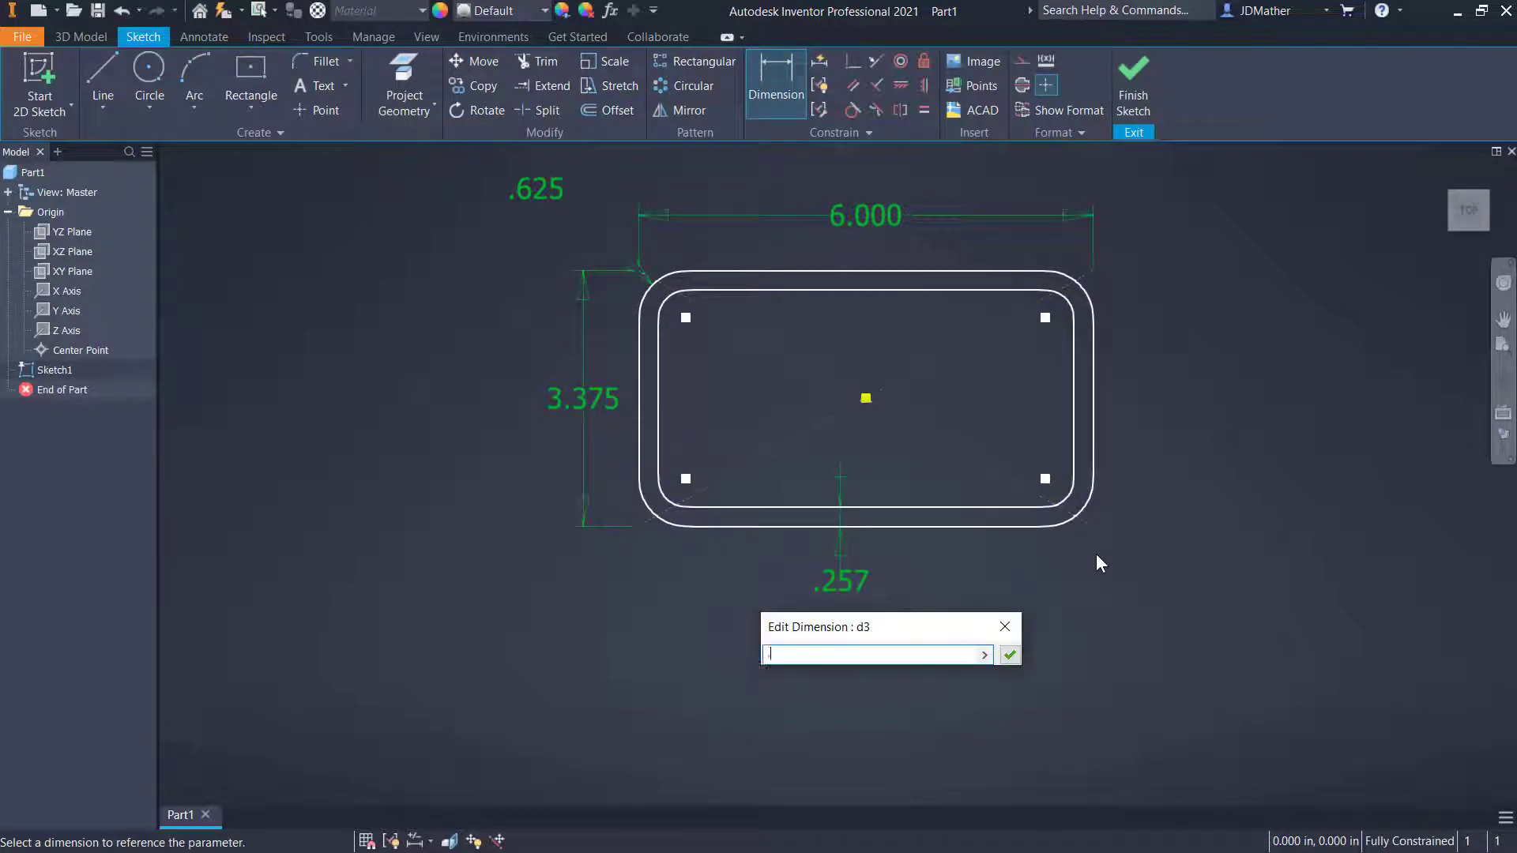
key("Return")
key("F6")
left_click(1134, 87)
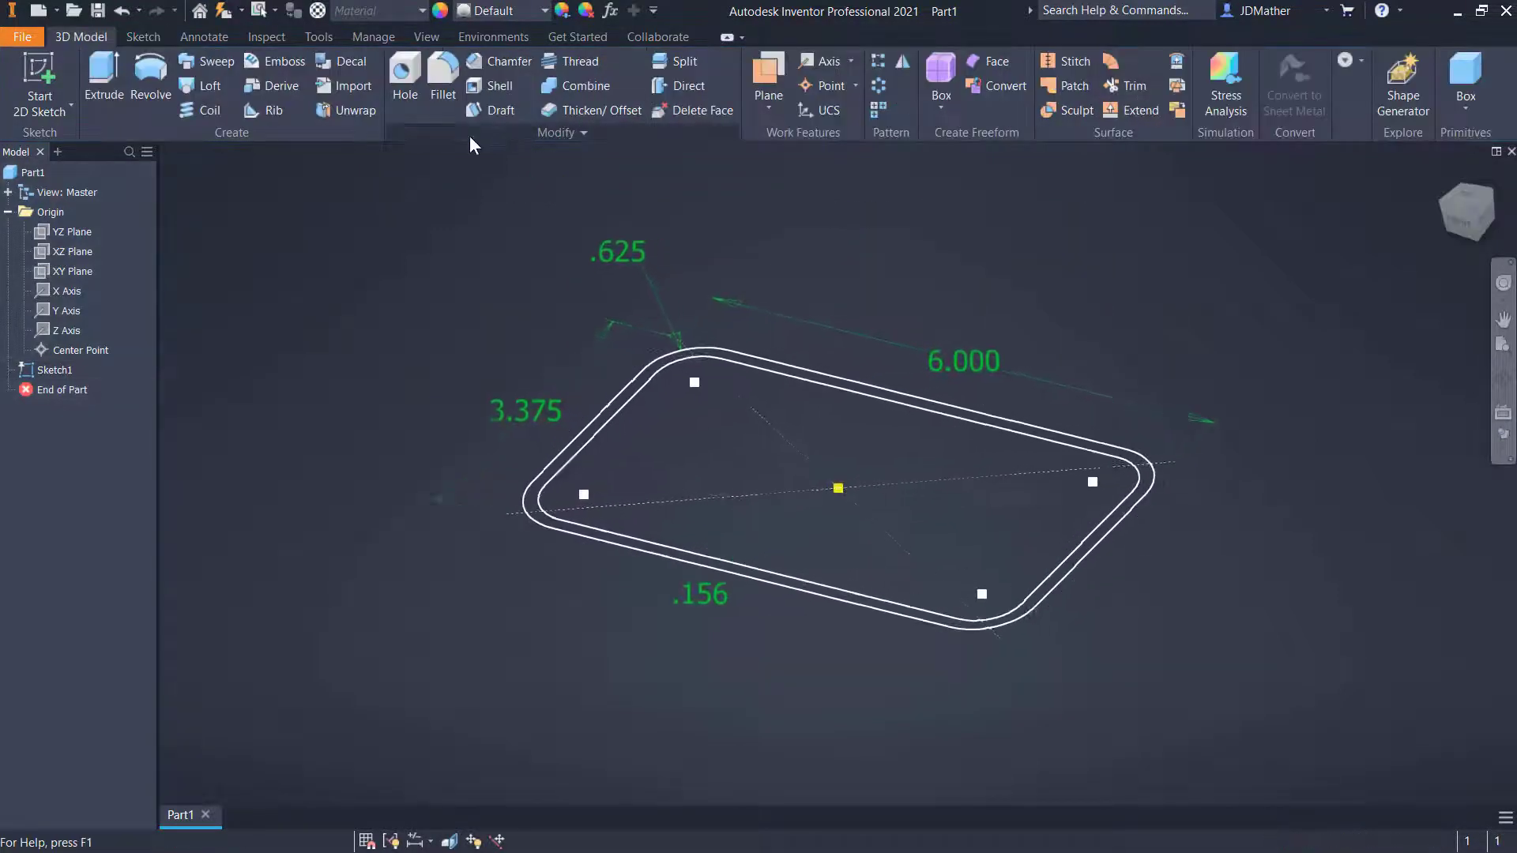
Step: Save the part as GMO Table in the Spatial Joint folder
left_click(98, 11)
type("GM")
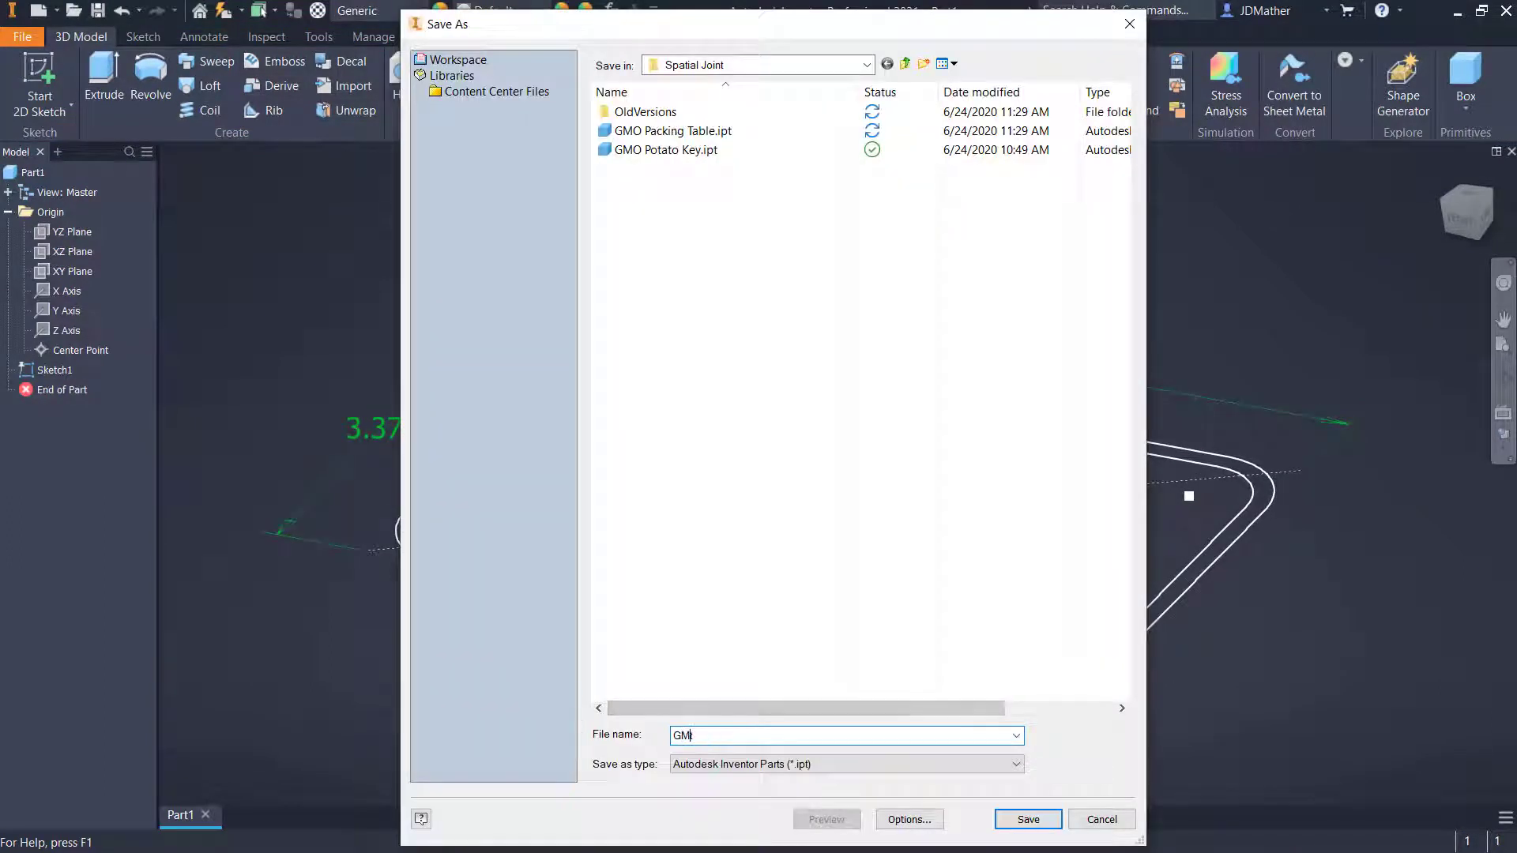
type("O Table")
key("Return")
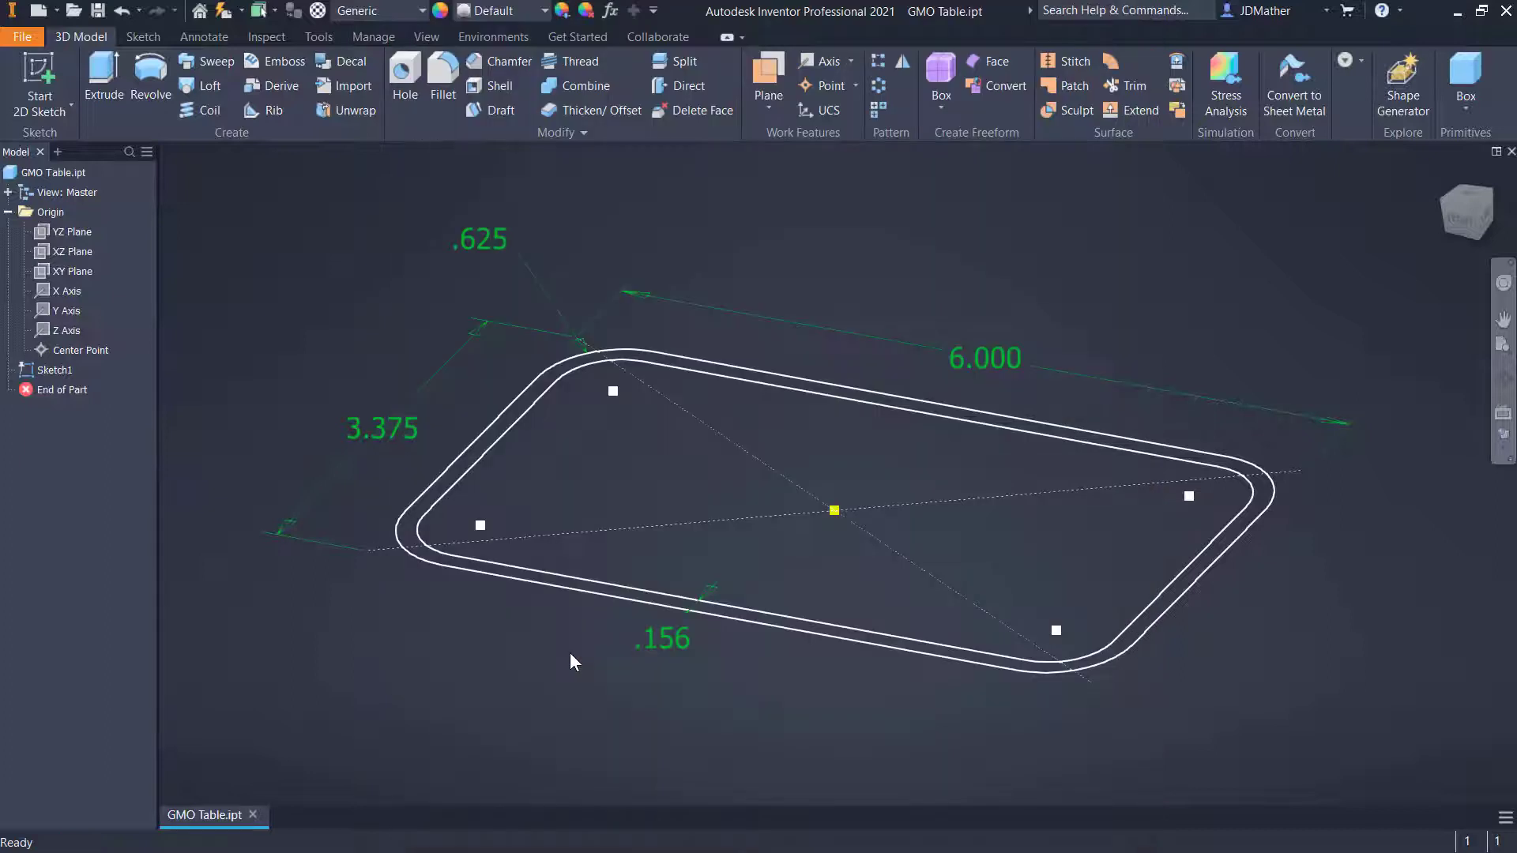
Step: Extrude the area inside the inner loop 0.125 in upward as the table floor
left_click(104, 75)
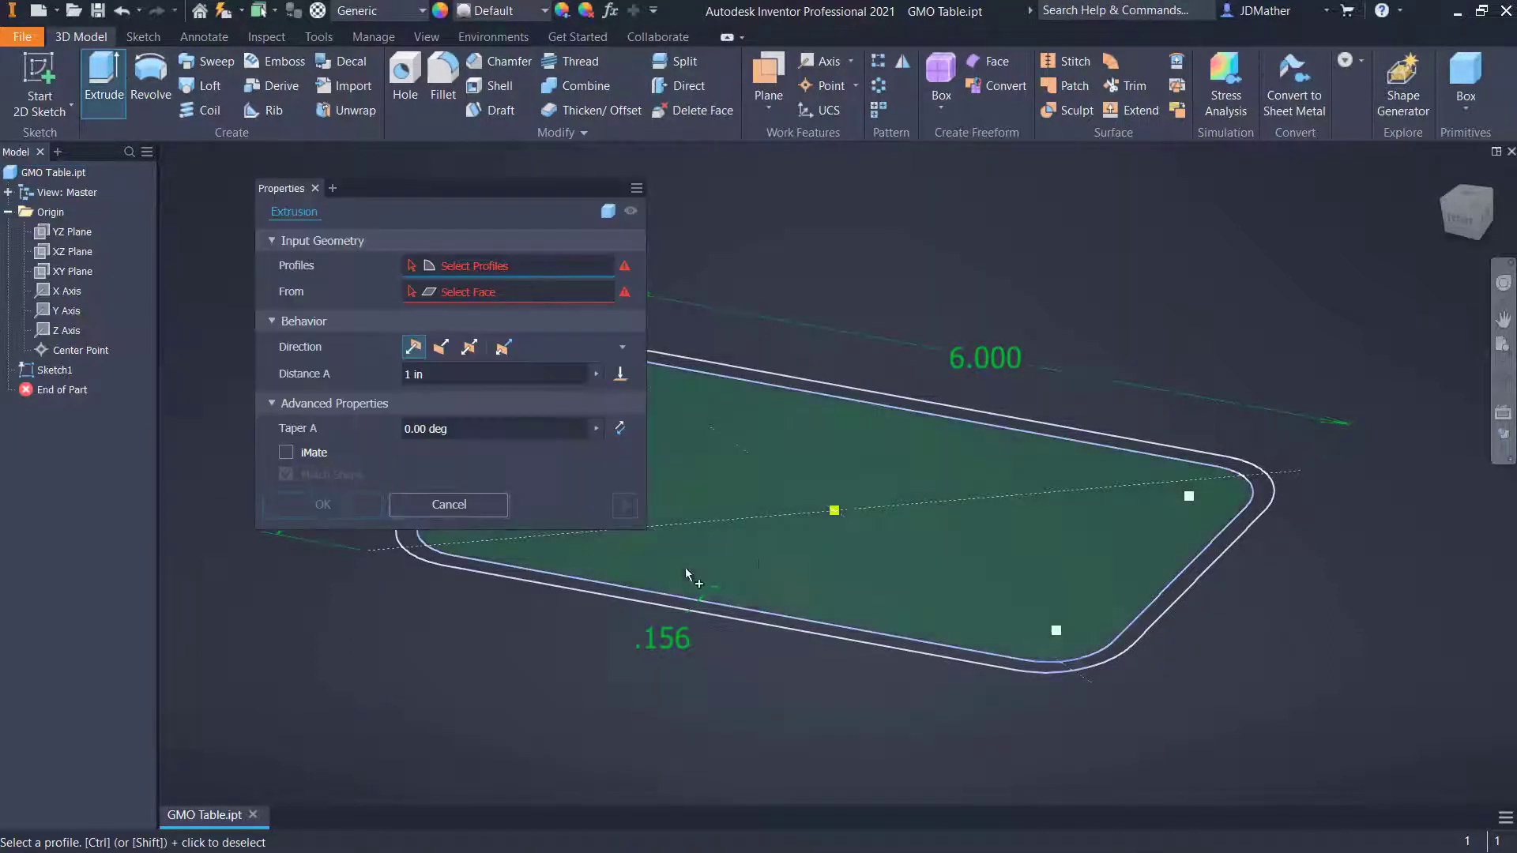
left_click(755, 557)
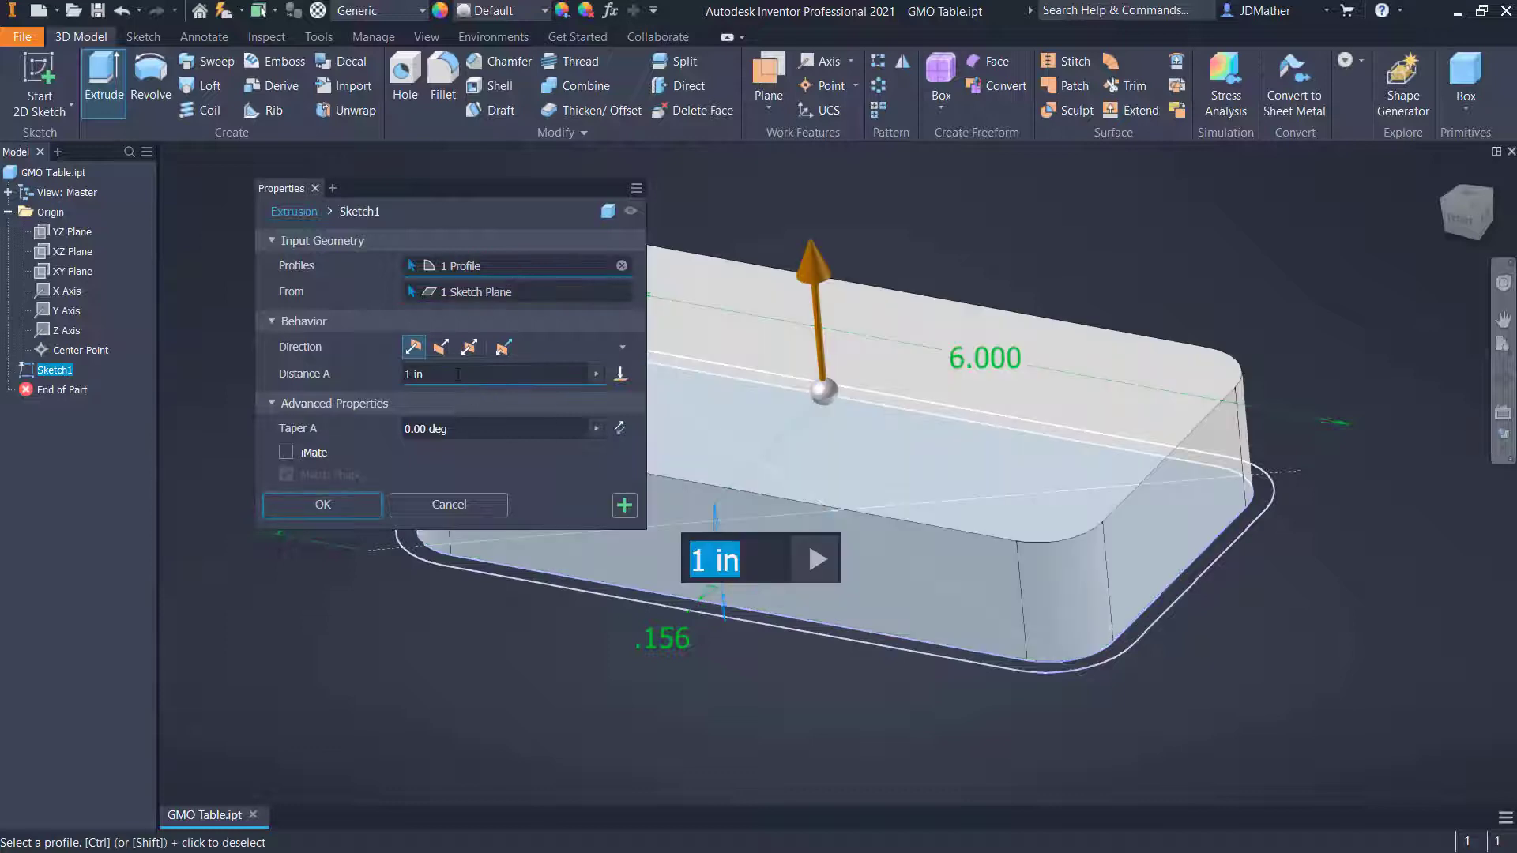
type(".125")
key("Return")
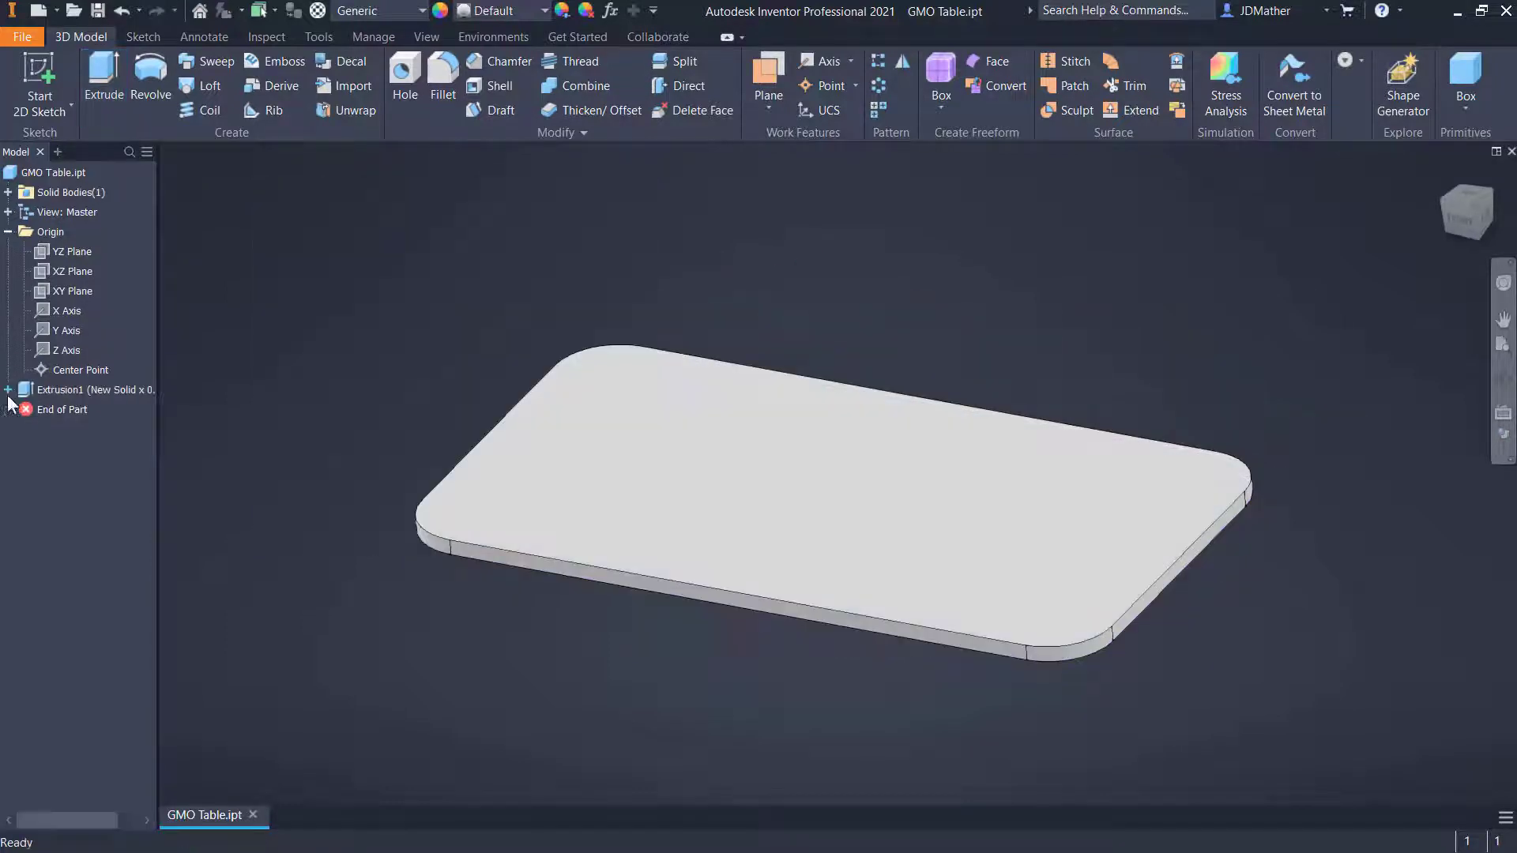
Step: Make the floor extrusion's sketch visible again and extrude the ring between its loops 0.5 in, joined to the floor, as the table wall
left_click(9, 391)
right_click(48, 408)
left_click(89, 627)
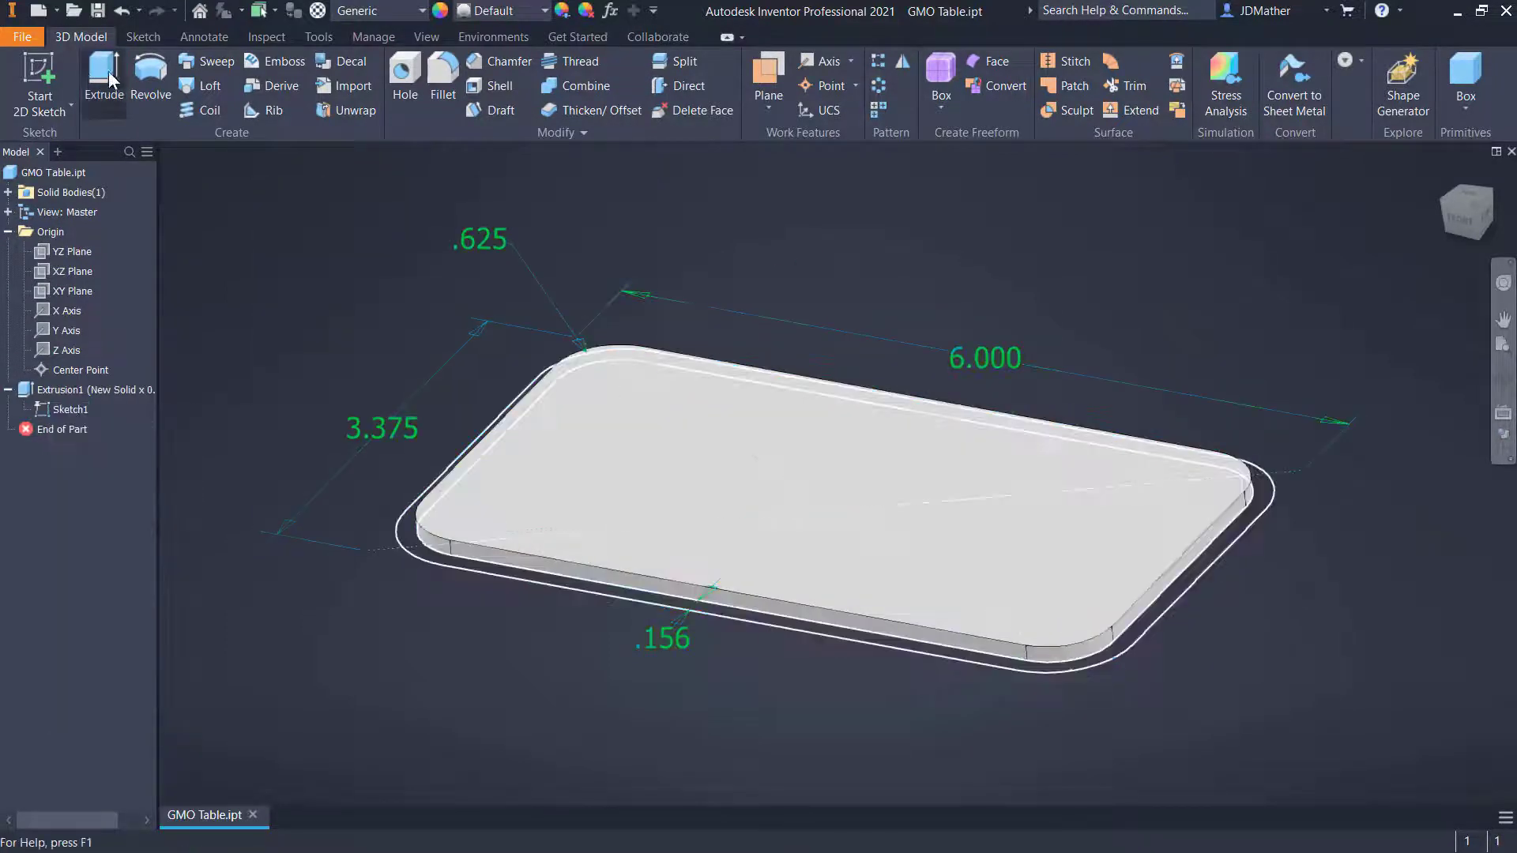
left_click(105, 77)
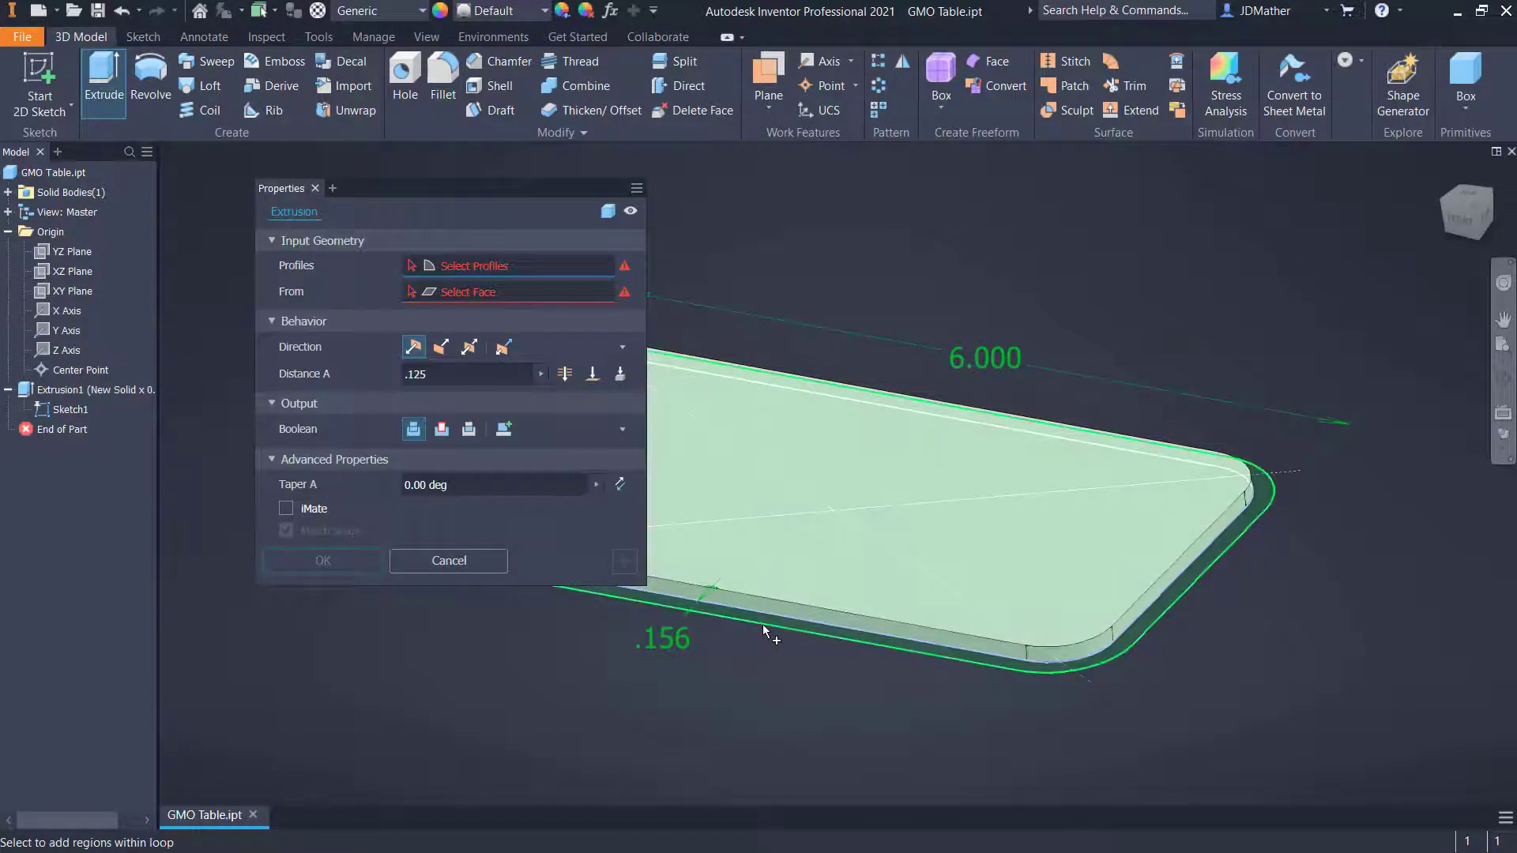
scroll(763, 617, "up", 5)
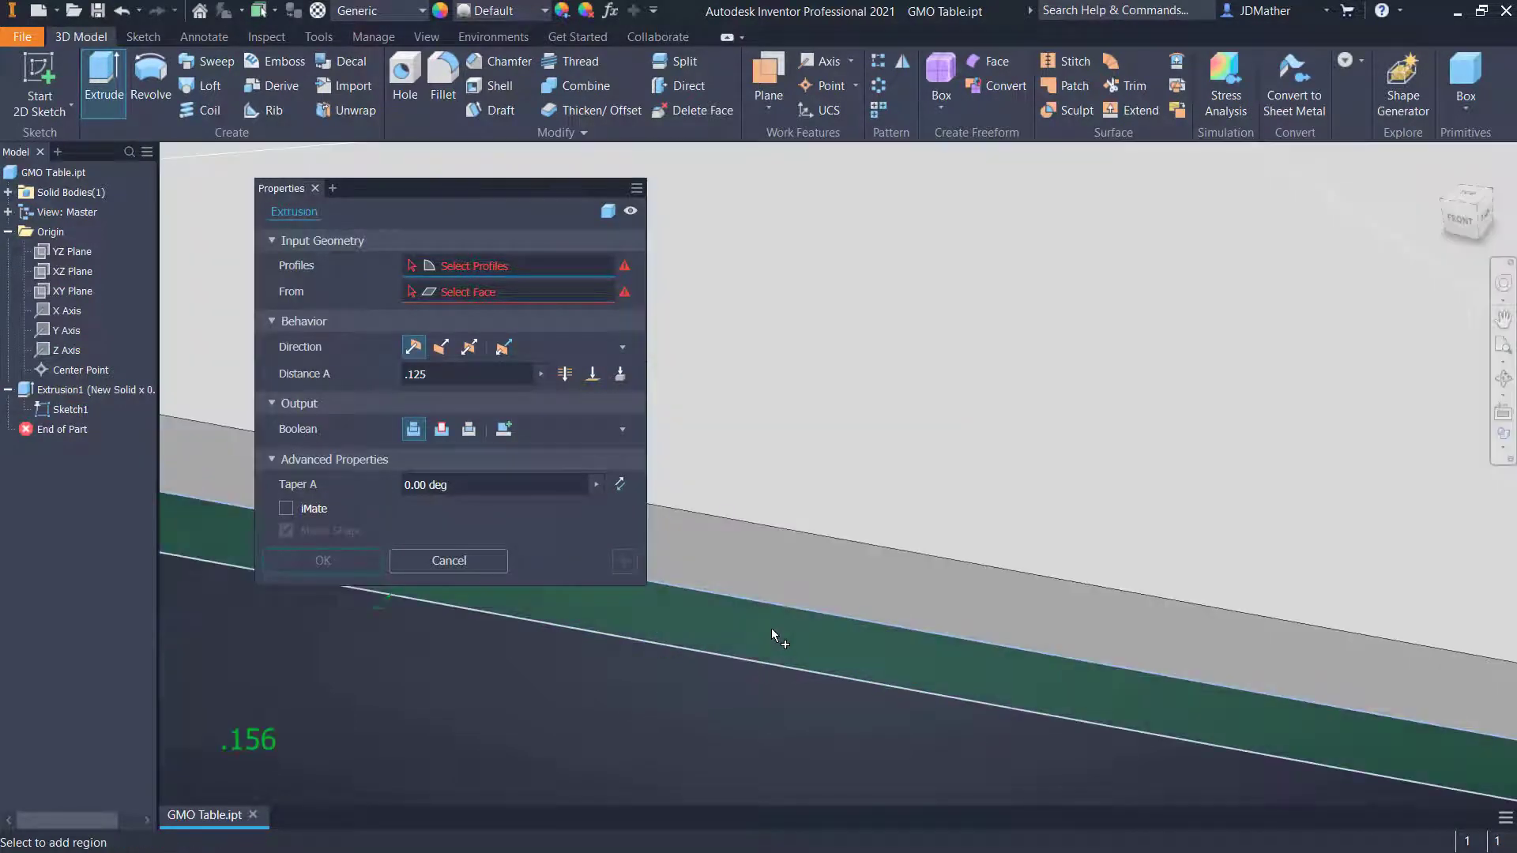
left_click(771, 628)
scroll(771, 628, "down", 5)
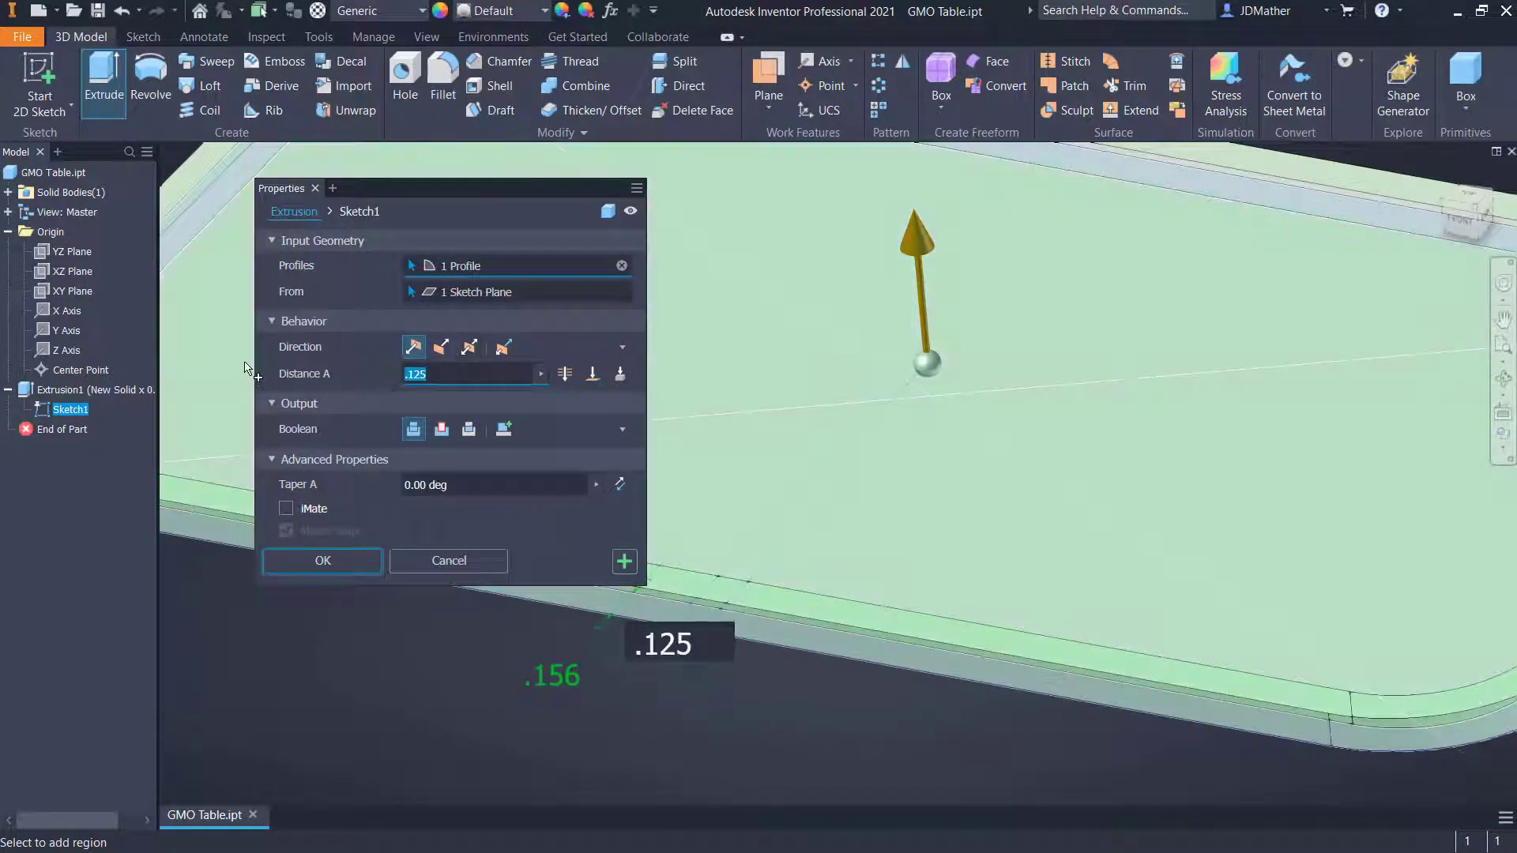
key("BackSpace")
key("Return")
key("F6")
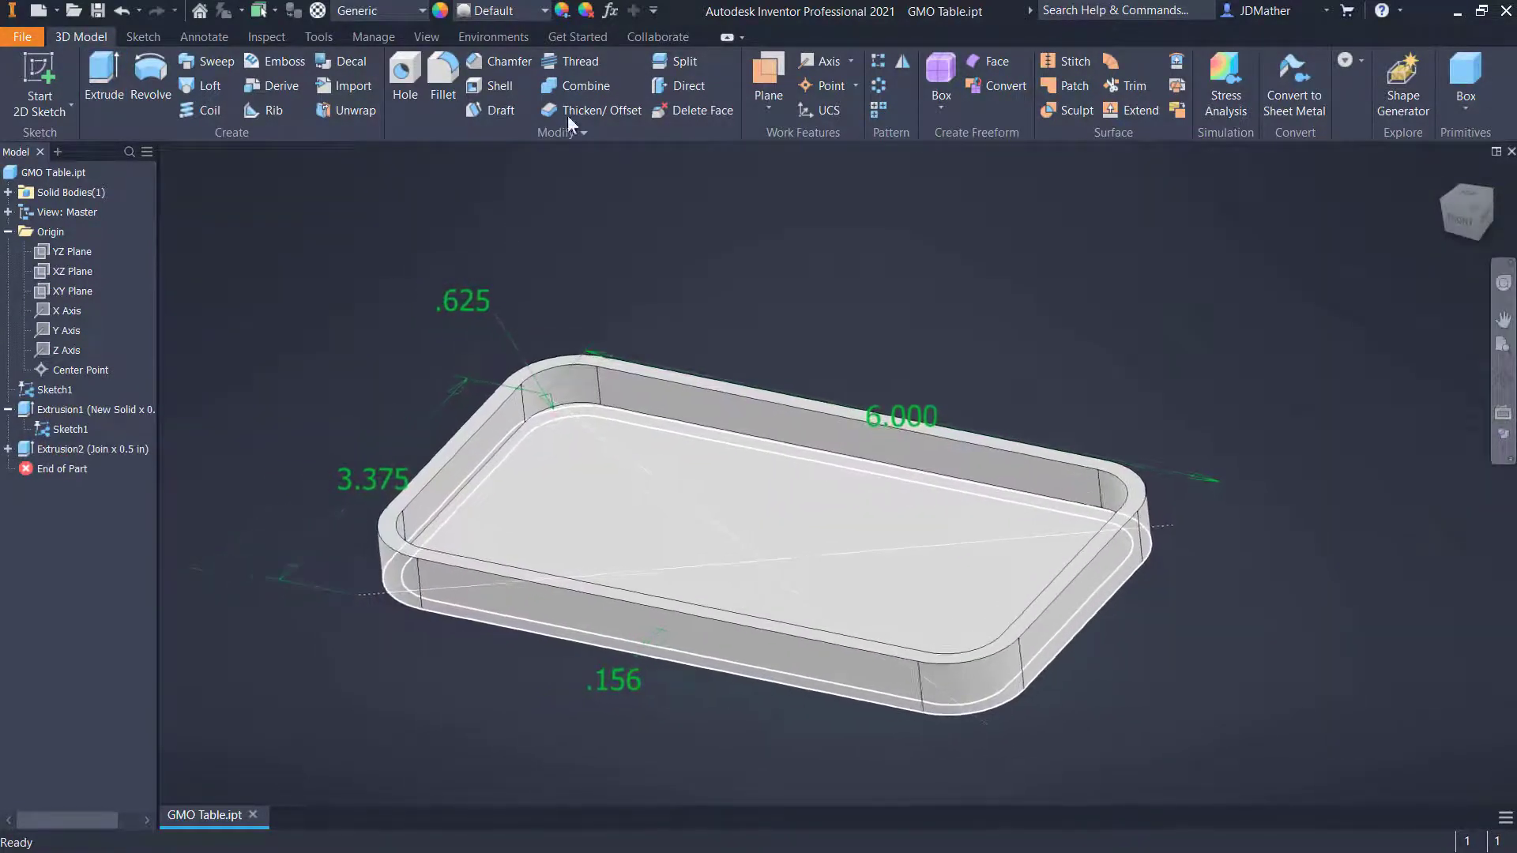
Step: Apply the Blue - Wall Paint - Glossy appearance to the part and hide the shared base sketch
left_click(544, 11)
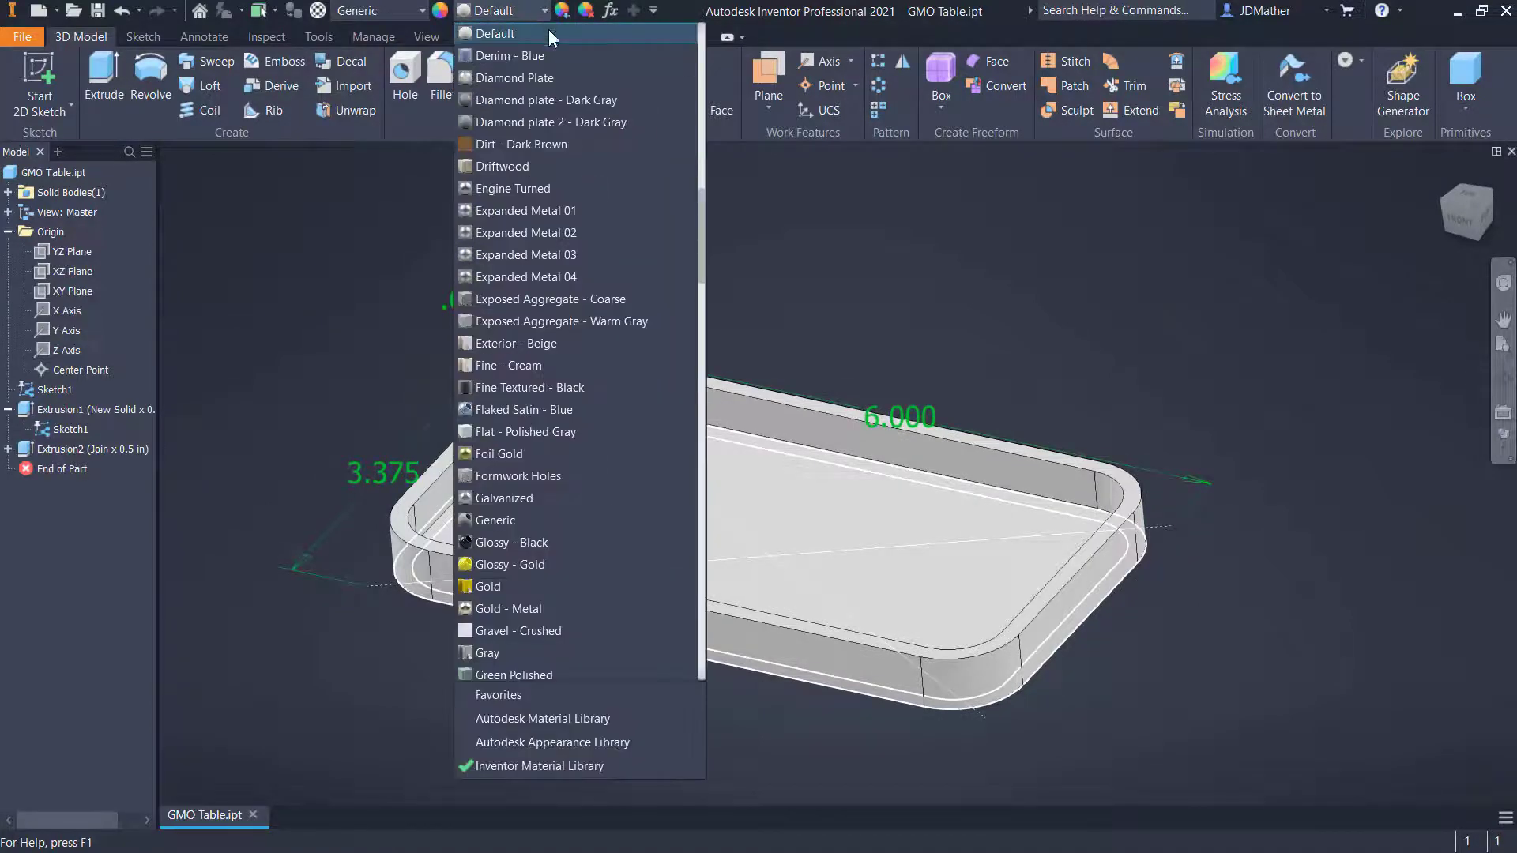
scroll(689, 237, "down", 4)
scroll(681, 305, "down", 6)
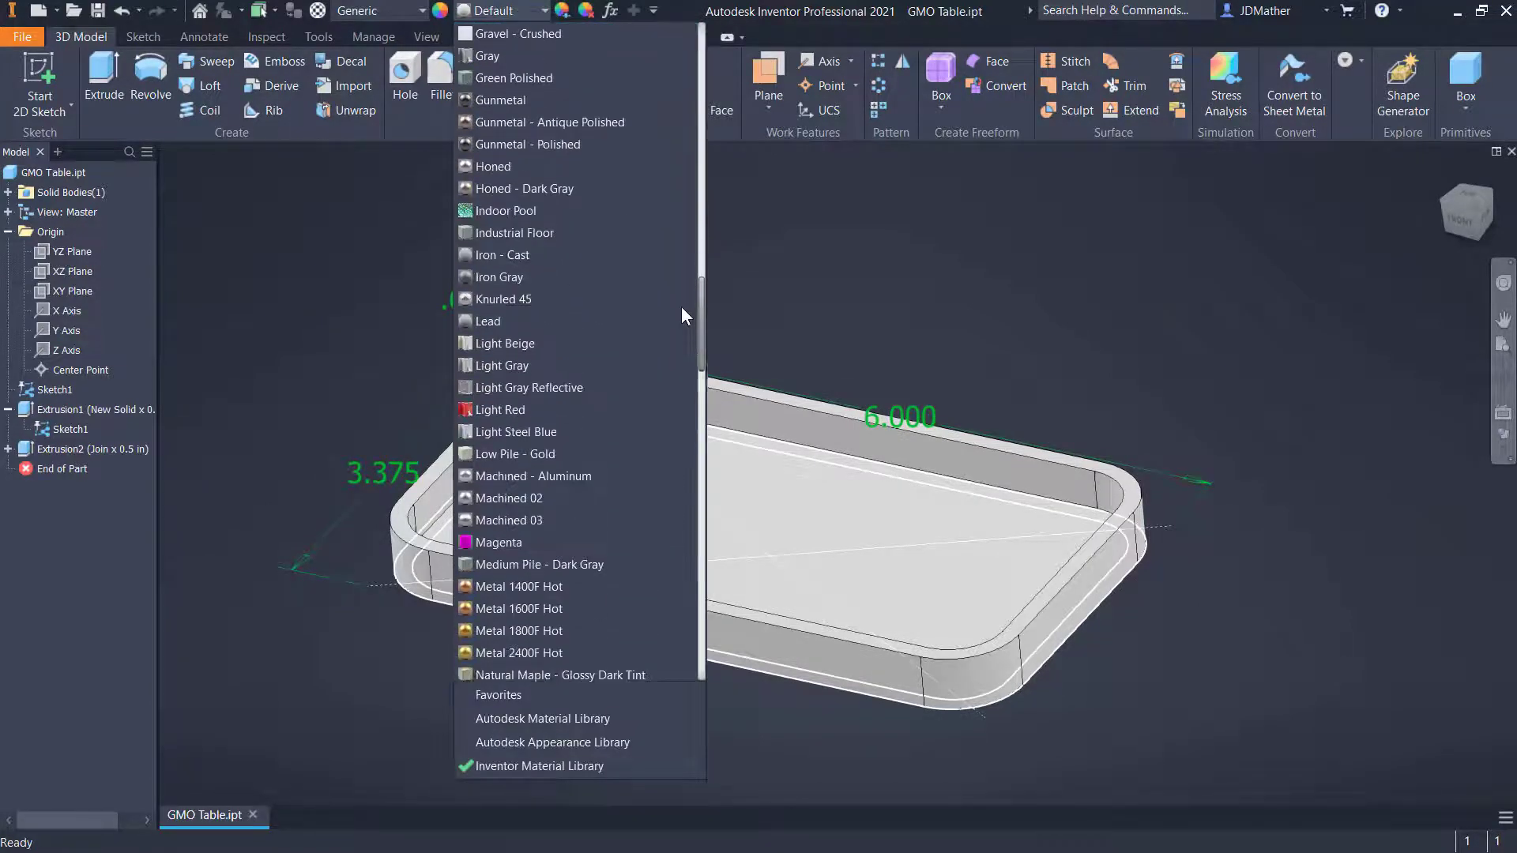
scroll(666, 263, "up", 15)
scroll(662, 118, "up", 5)
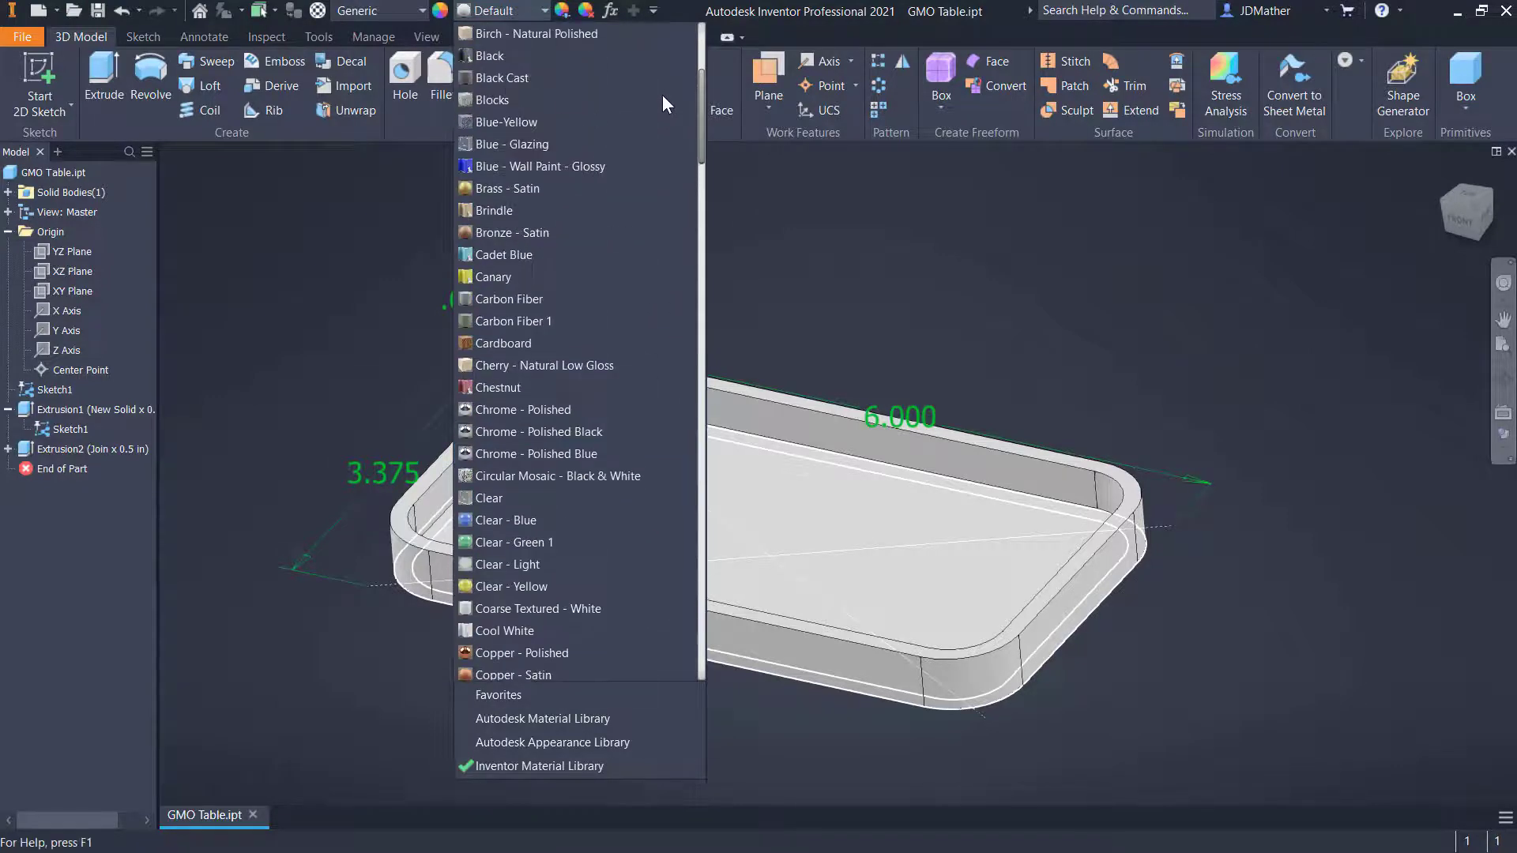
left_click(585, 162)
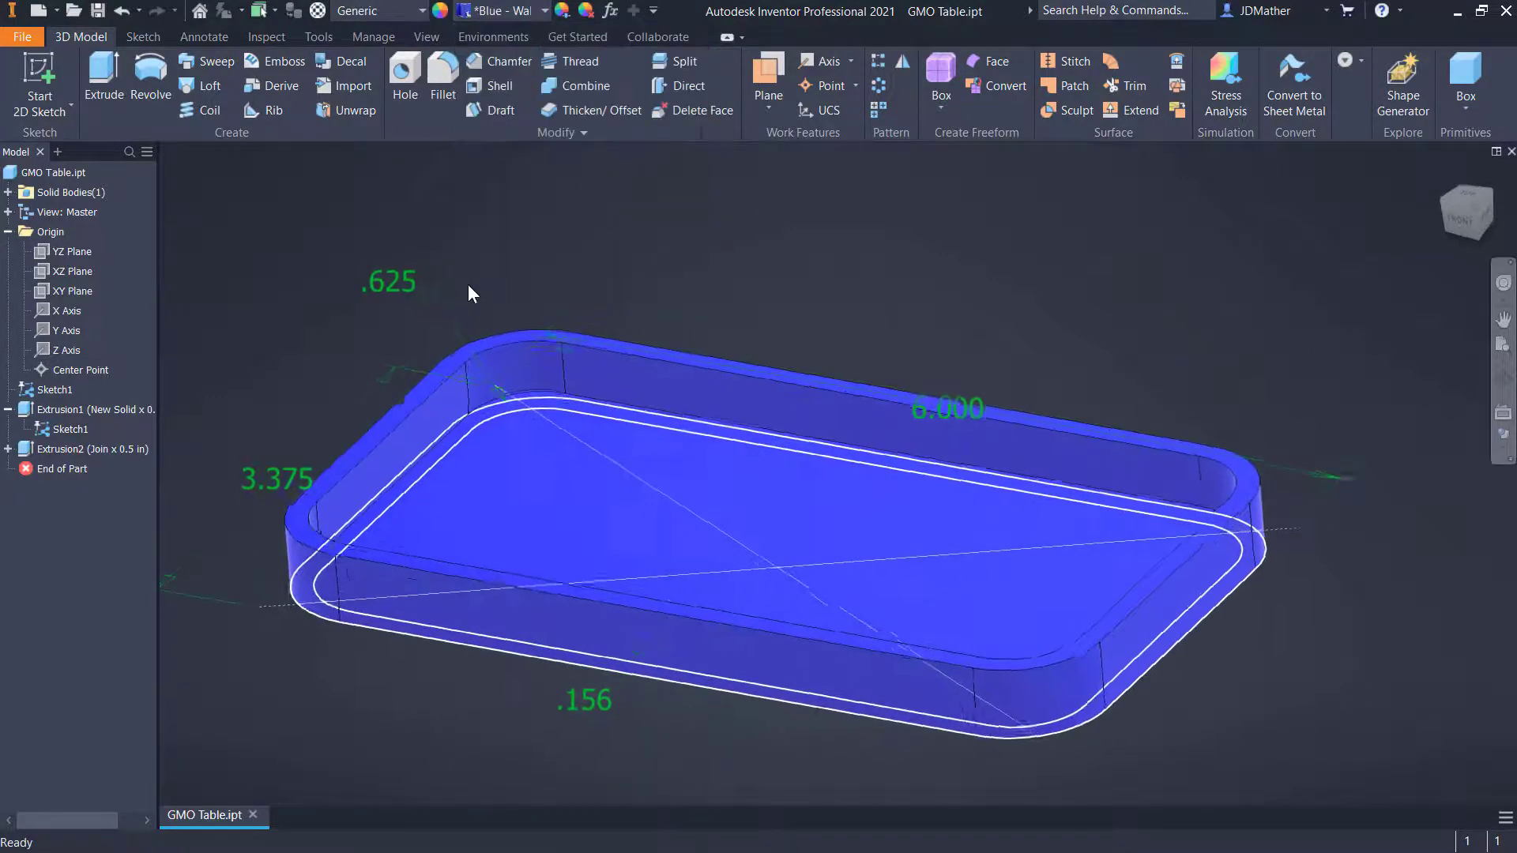
right_click(47, 404)
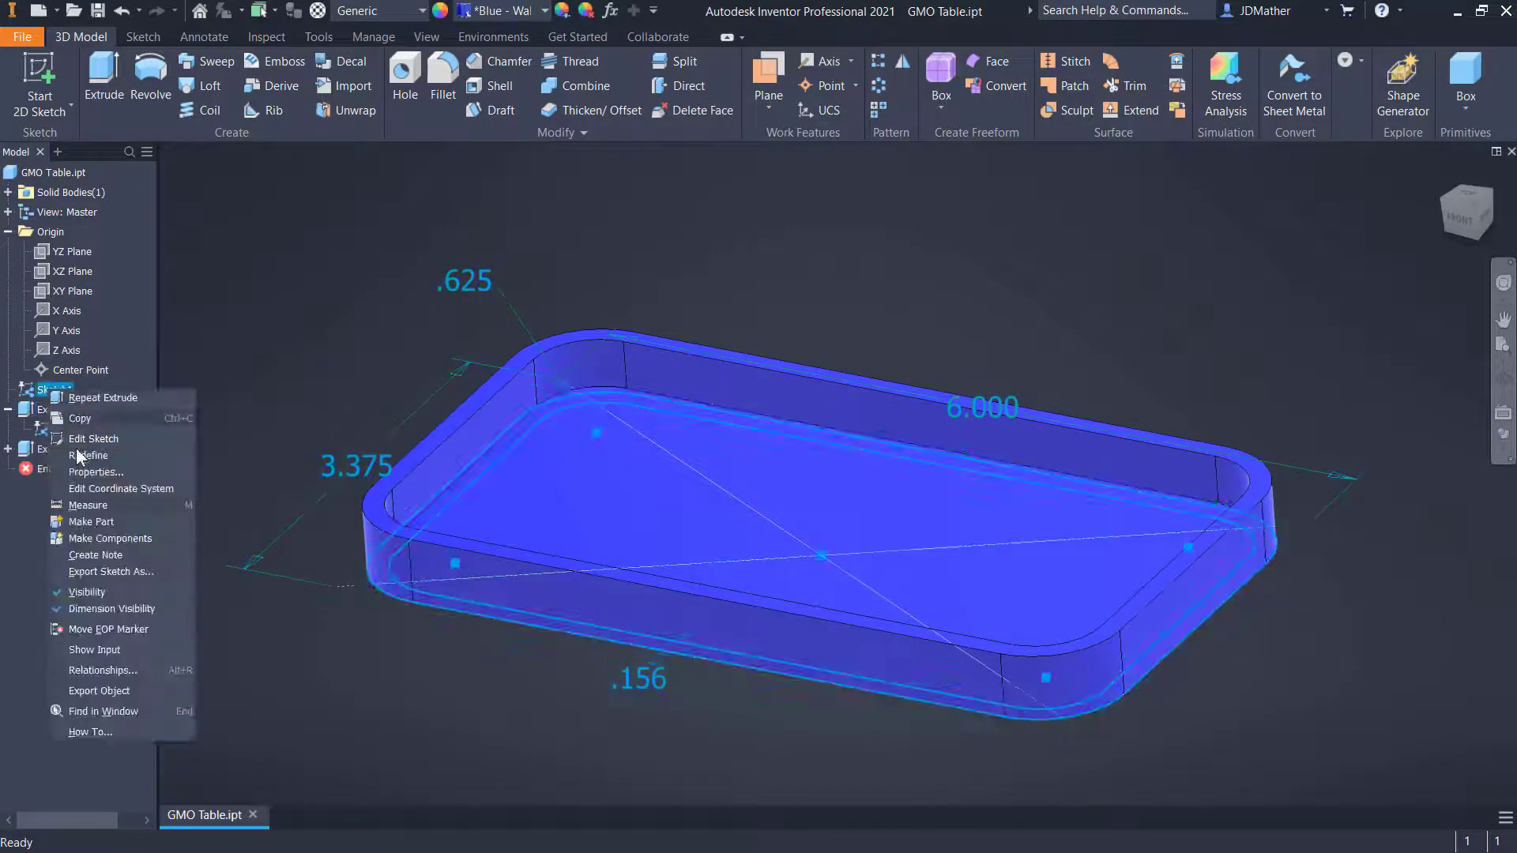
left_click(87, 609)
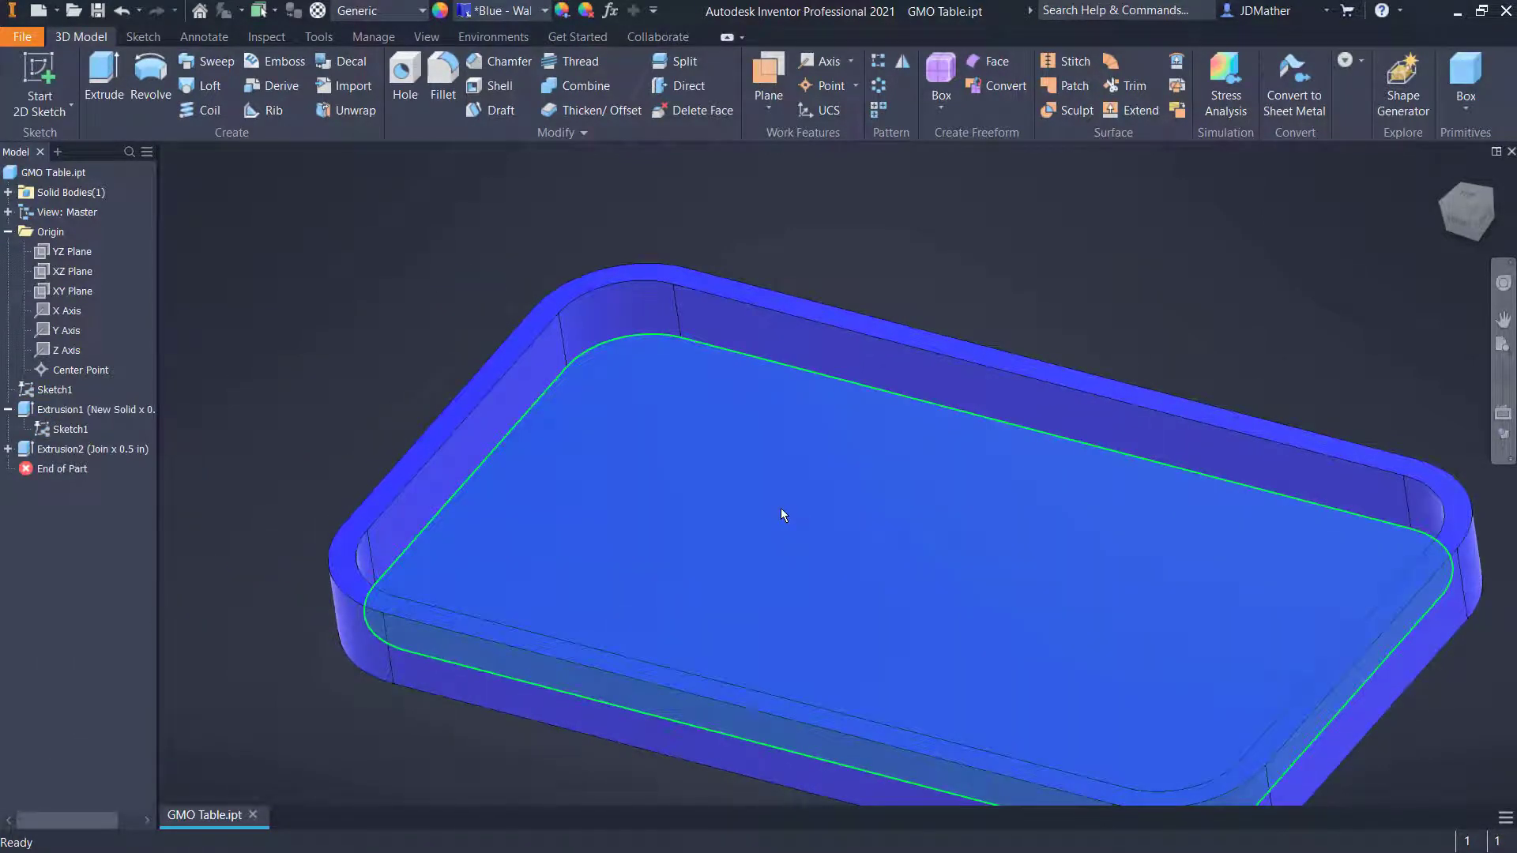
Step: Edit the floor extrusion to include the outer ring profile and extend 0.125 in downward from the XZ plane
left_click(803, 536)
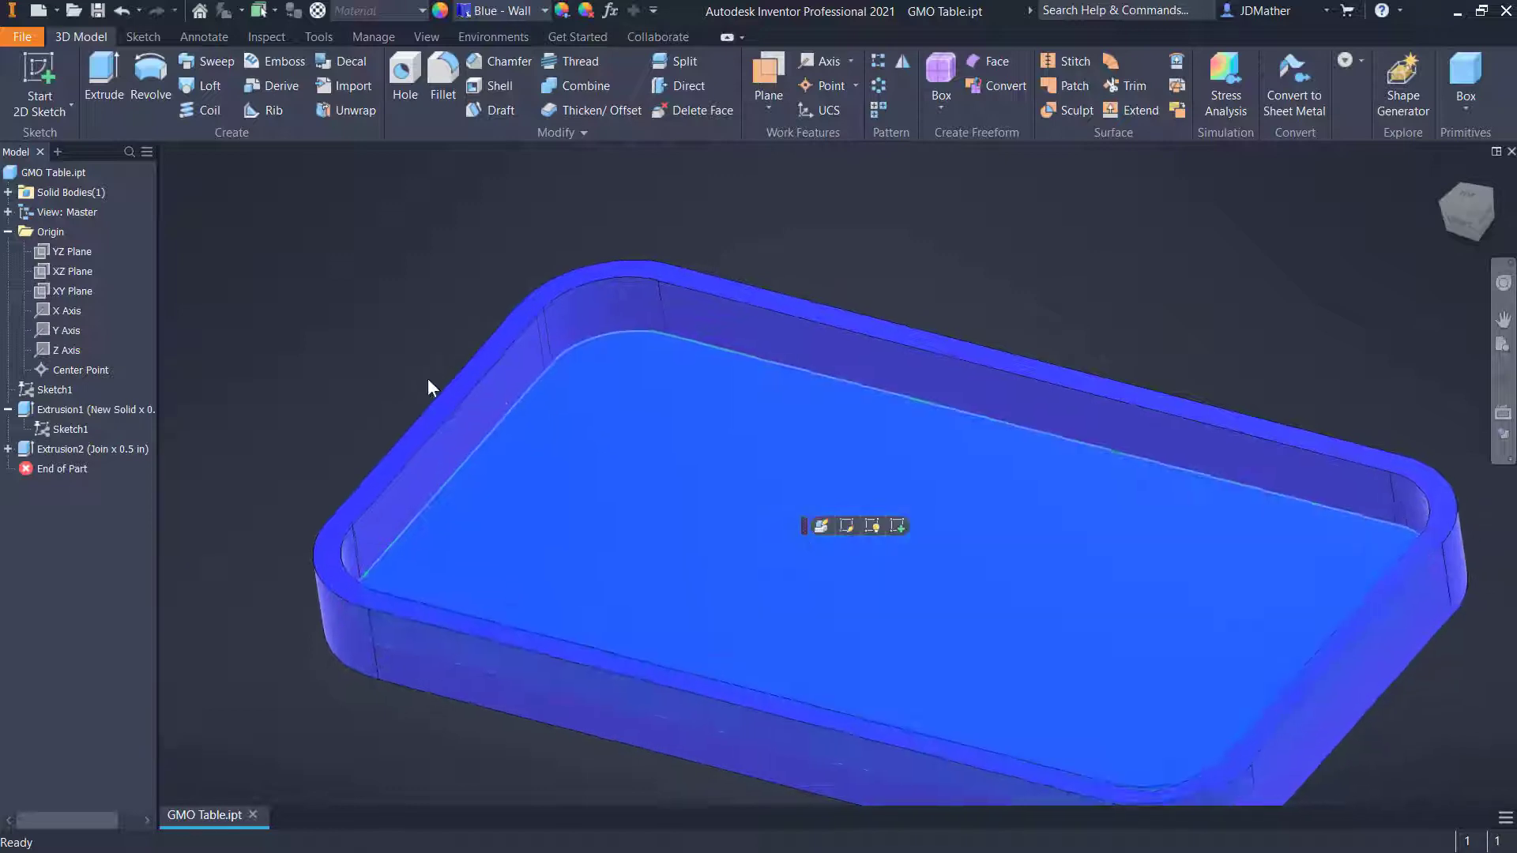
left_click(70, 271)
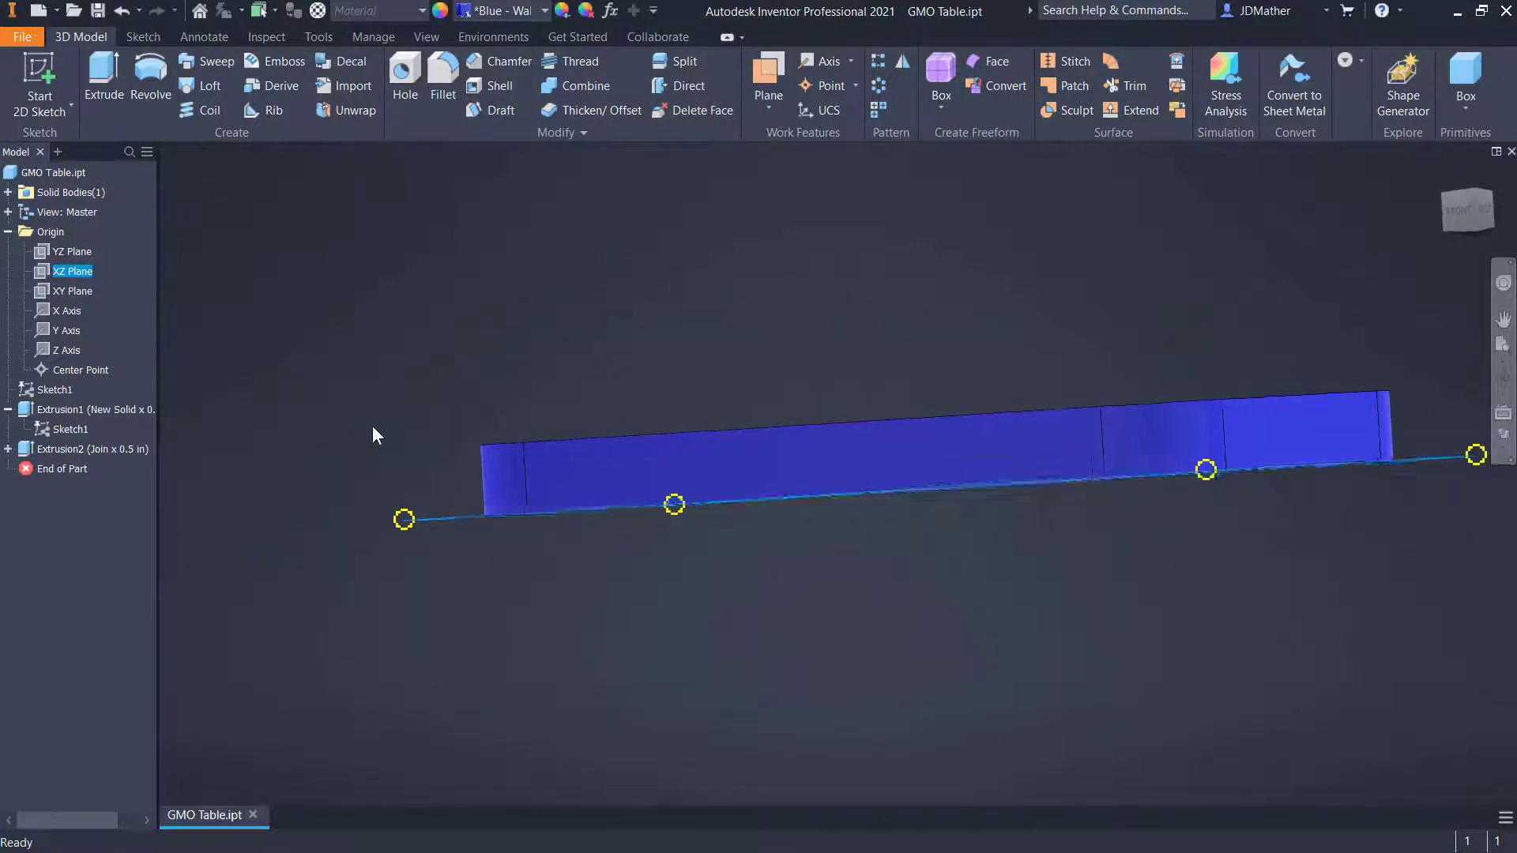
left_click(372, 425)
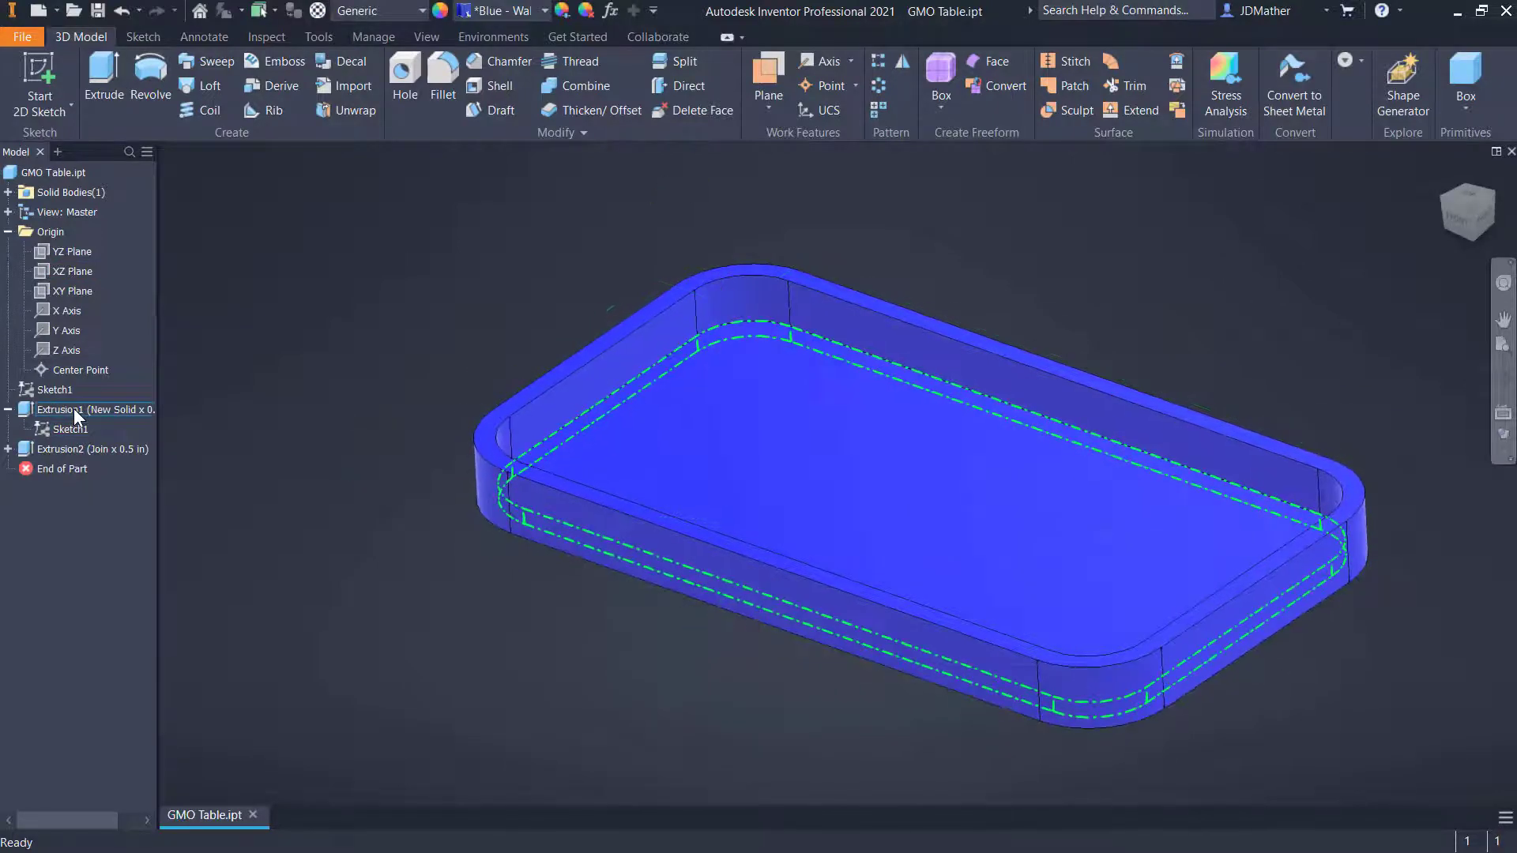
right_click(73, 409)
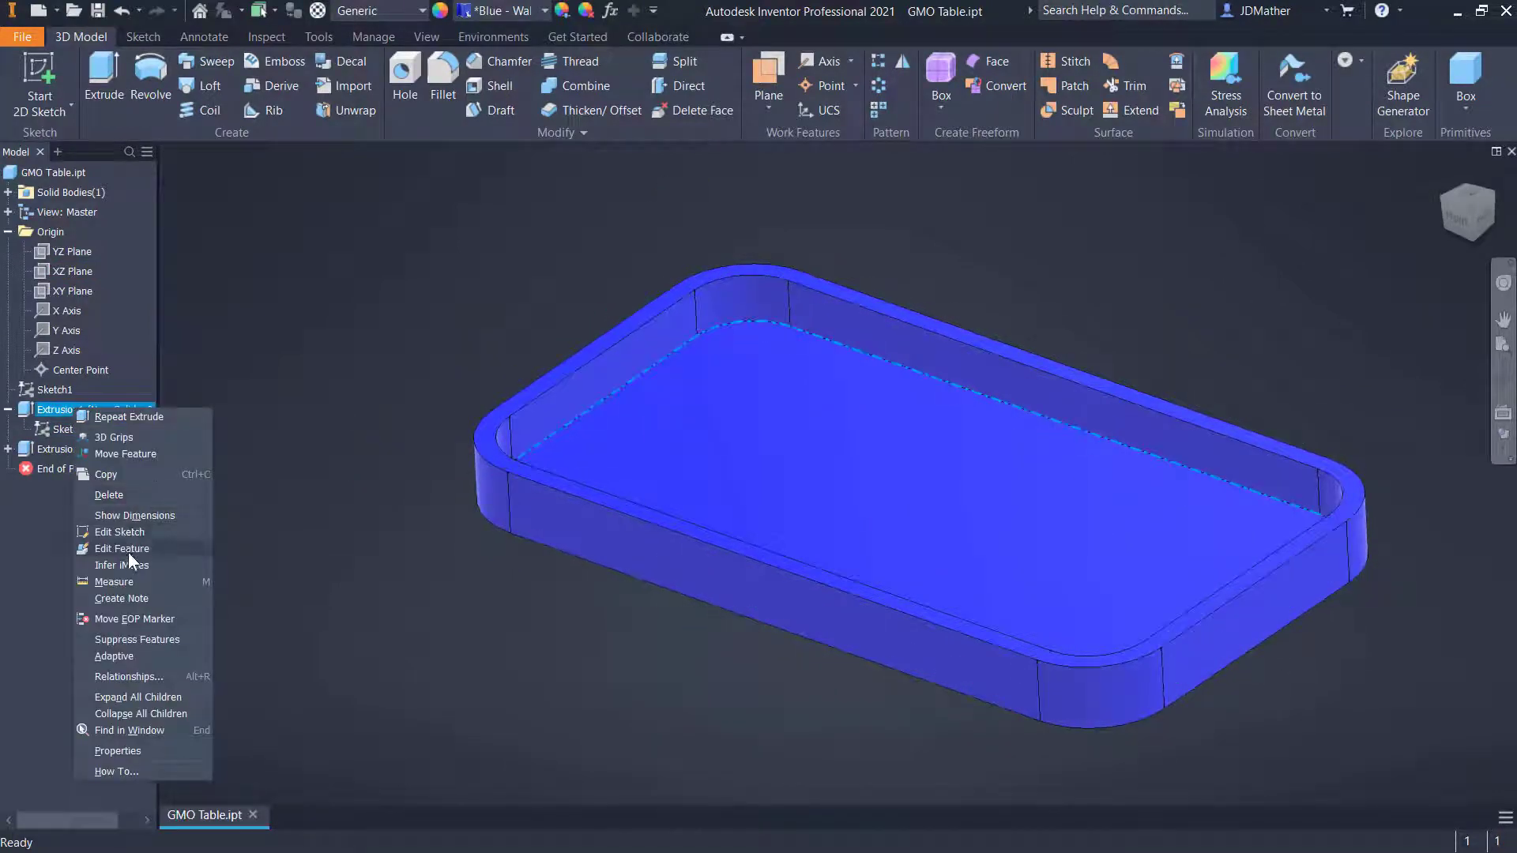
left_click(126, 549)
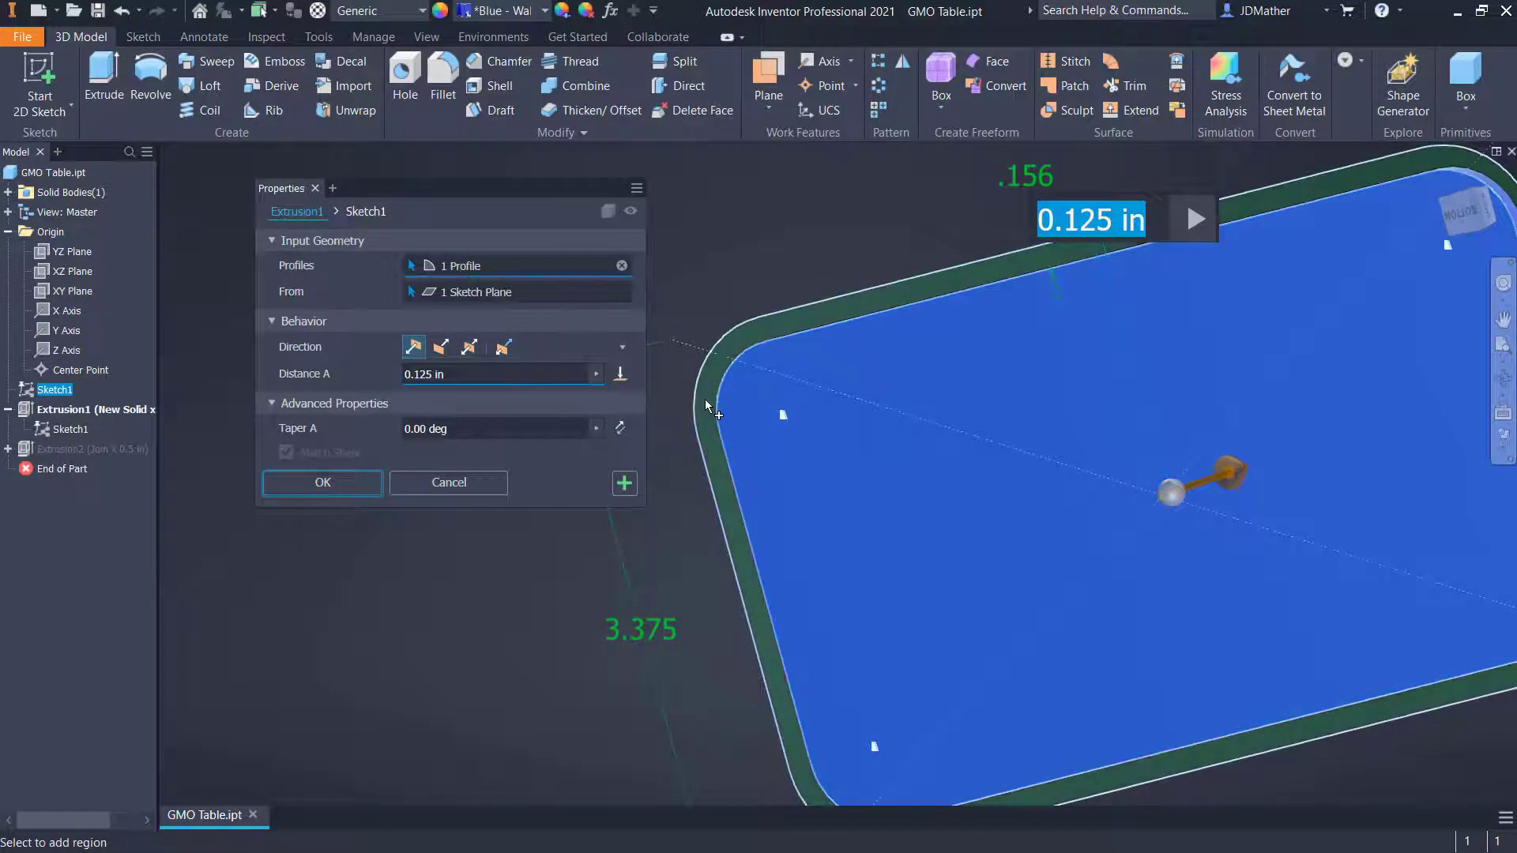
left_click(704, 400)
left_click(443, 348)
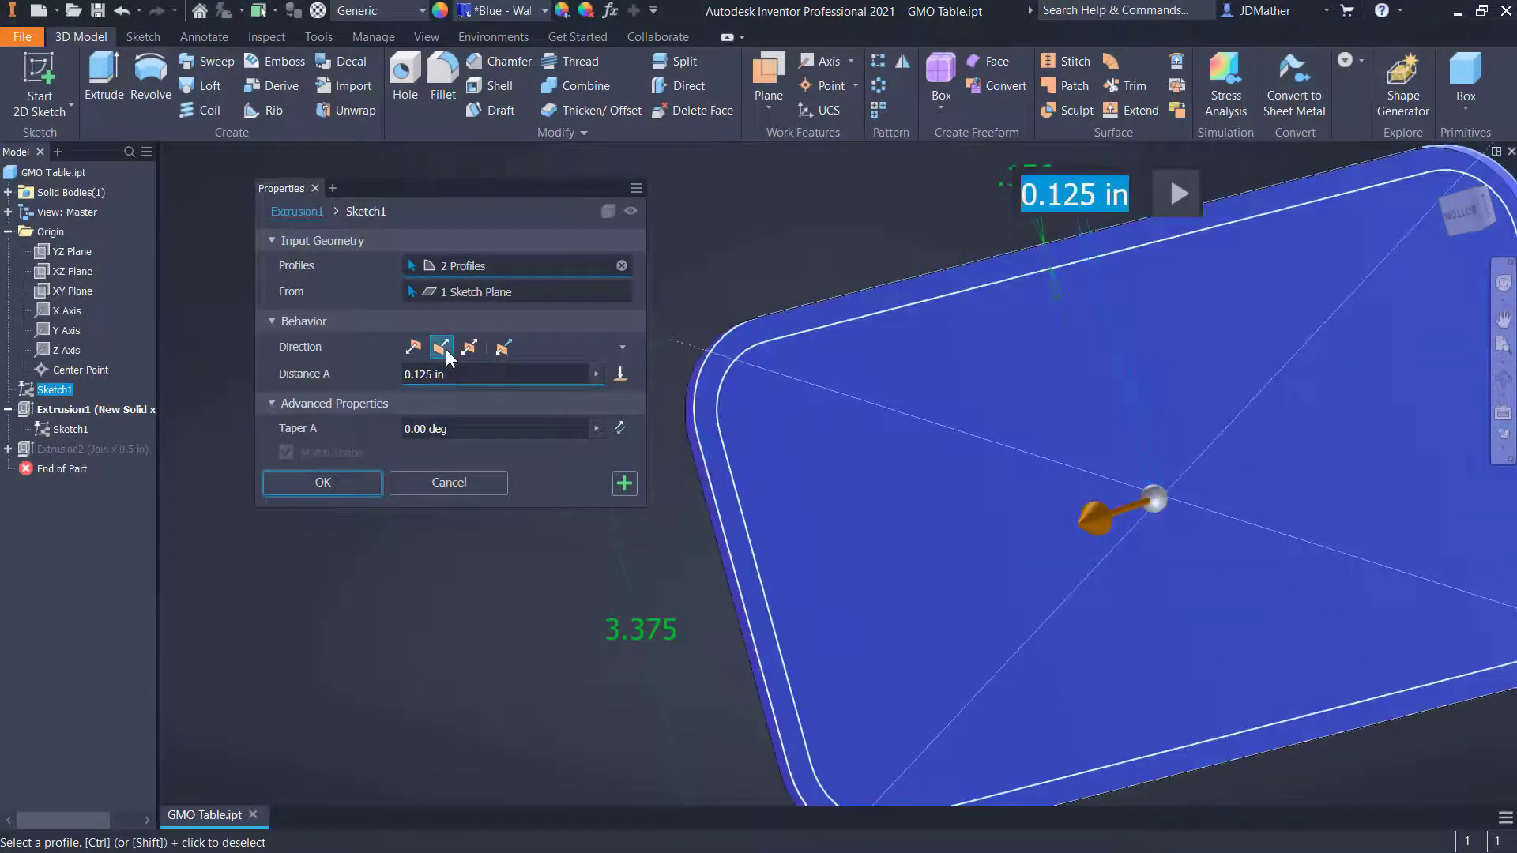
key("F6")
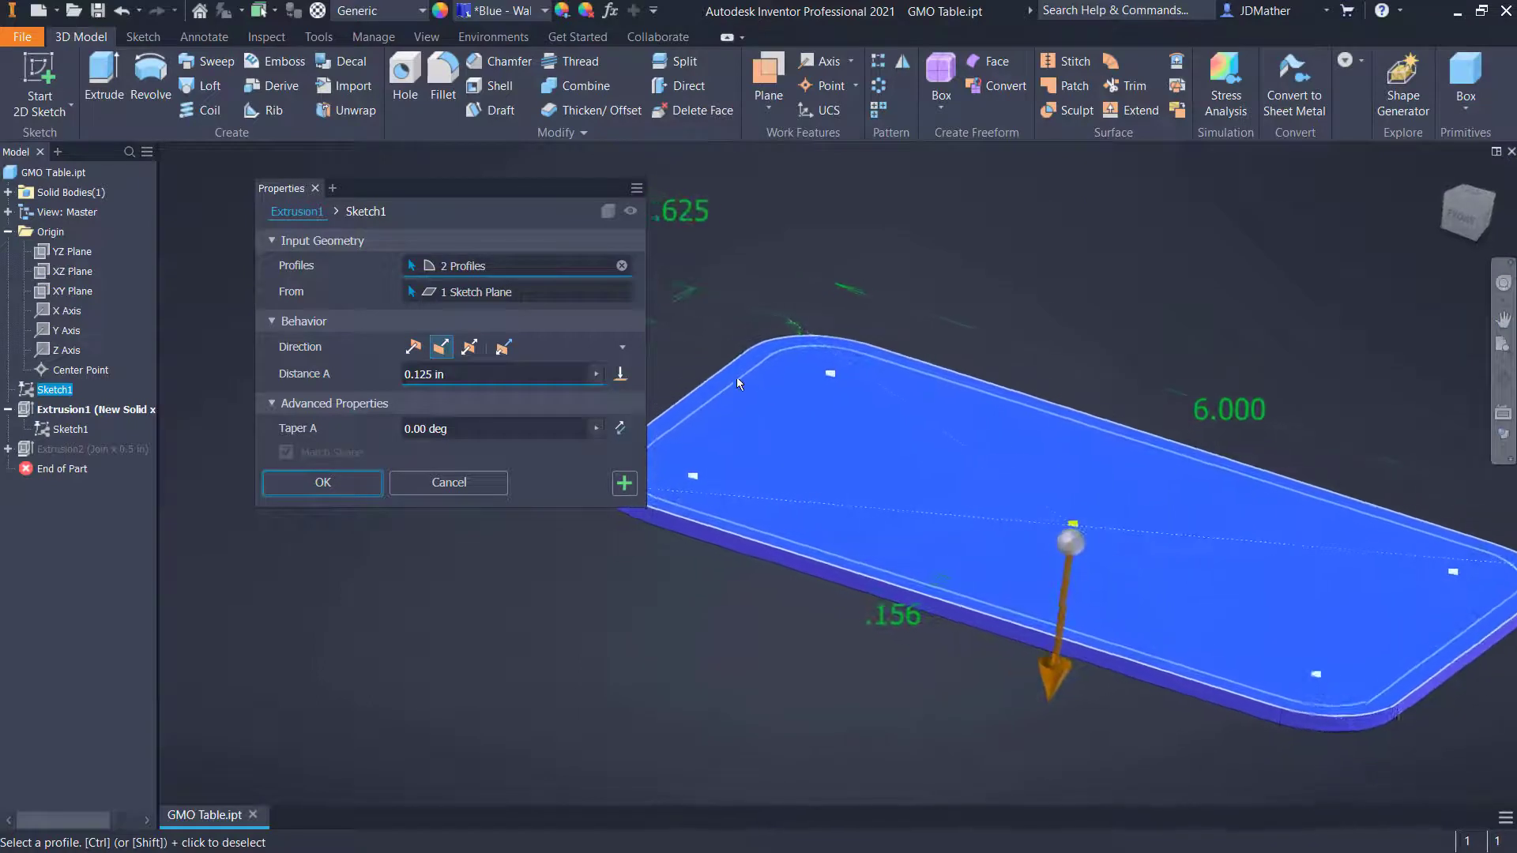
left_click(364, 484)
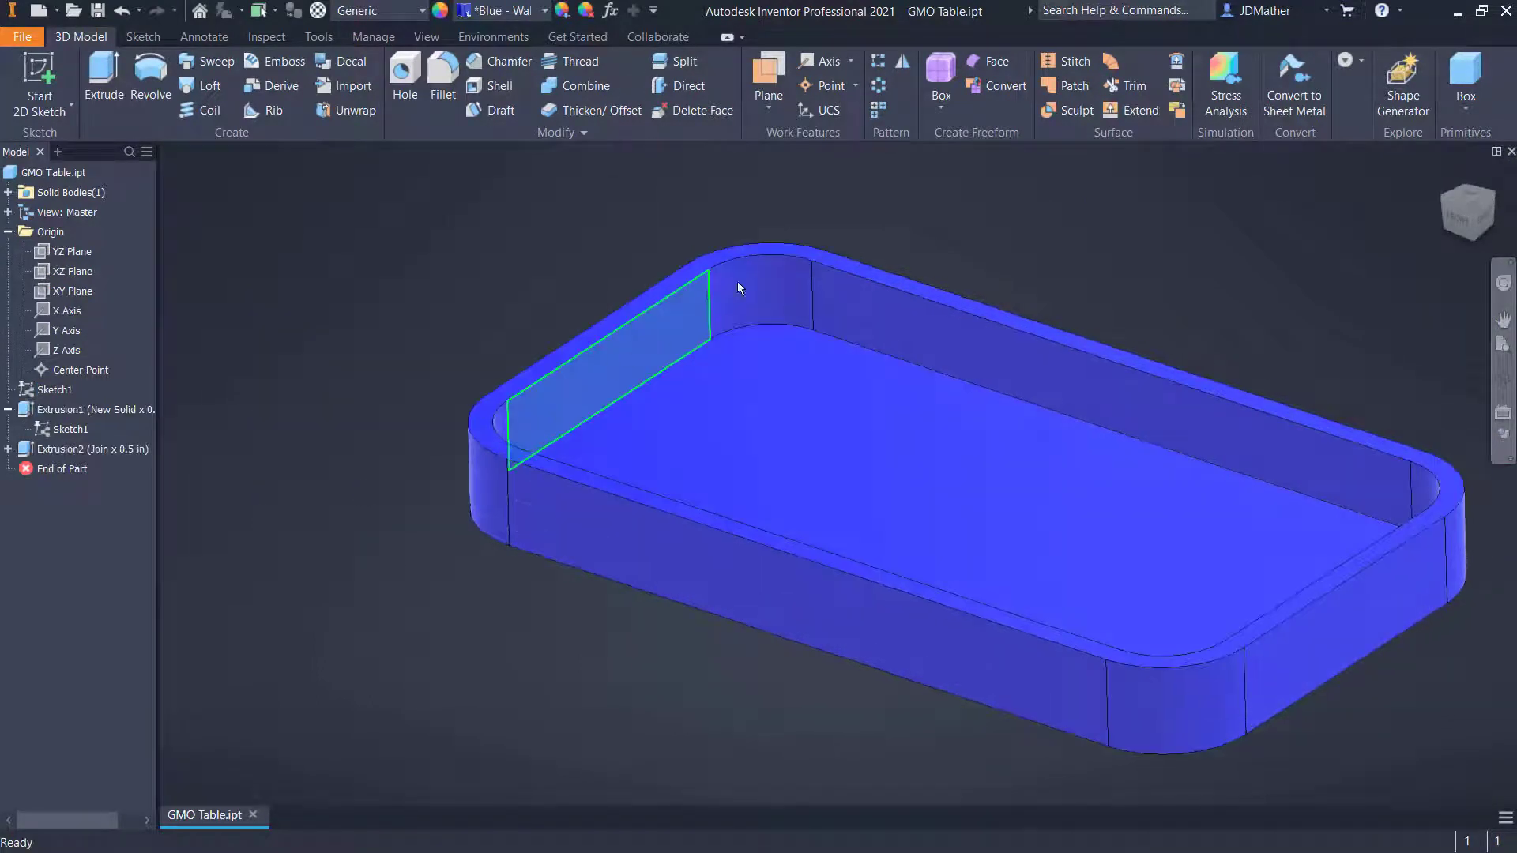
middle_click_drag(485, 489, 685, 442, "shift")
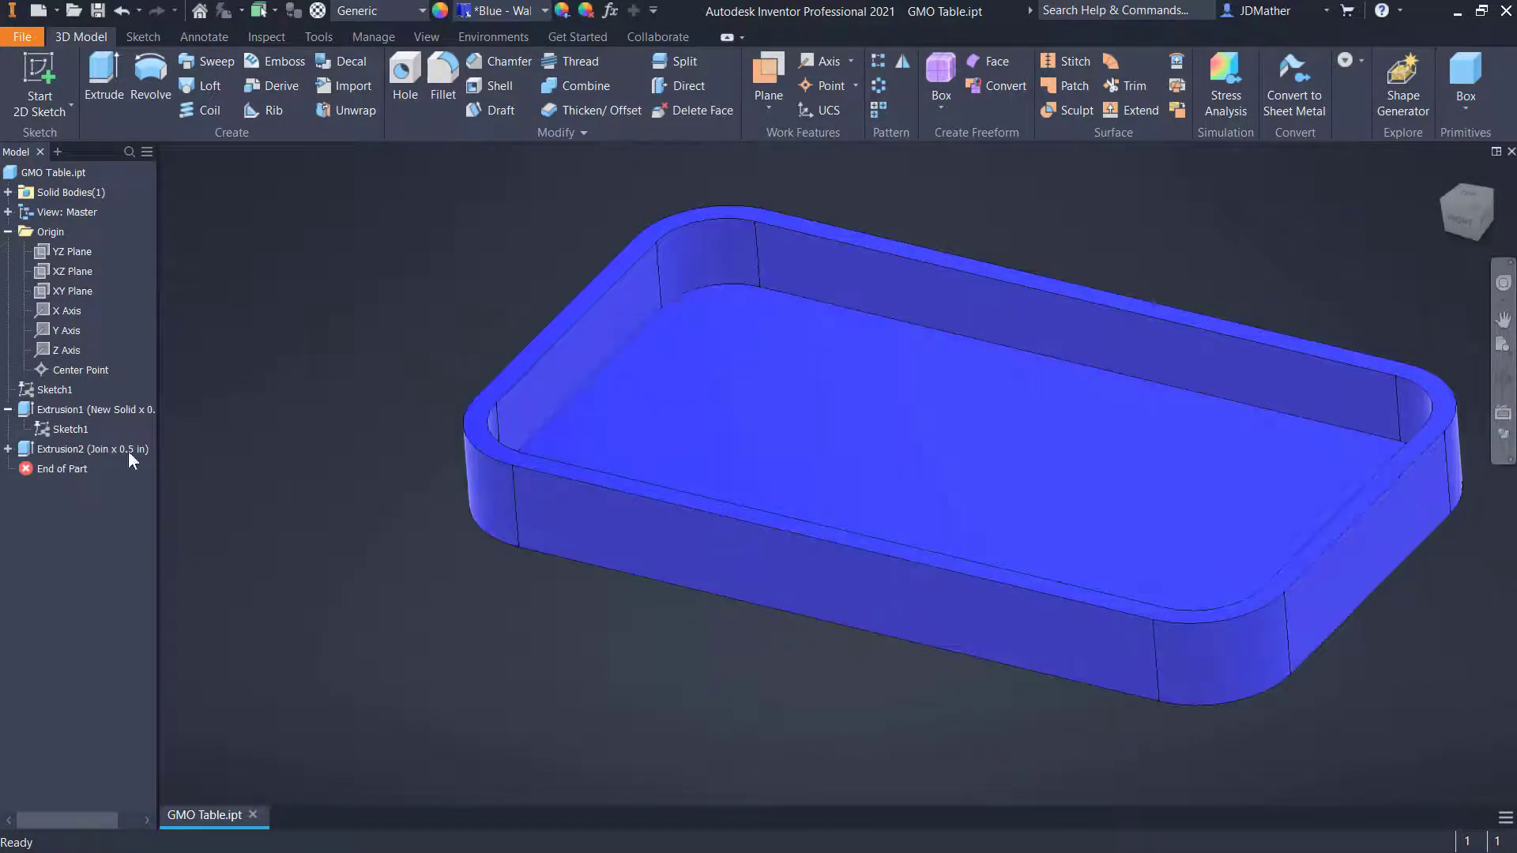
left_click(58, 269)
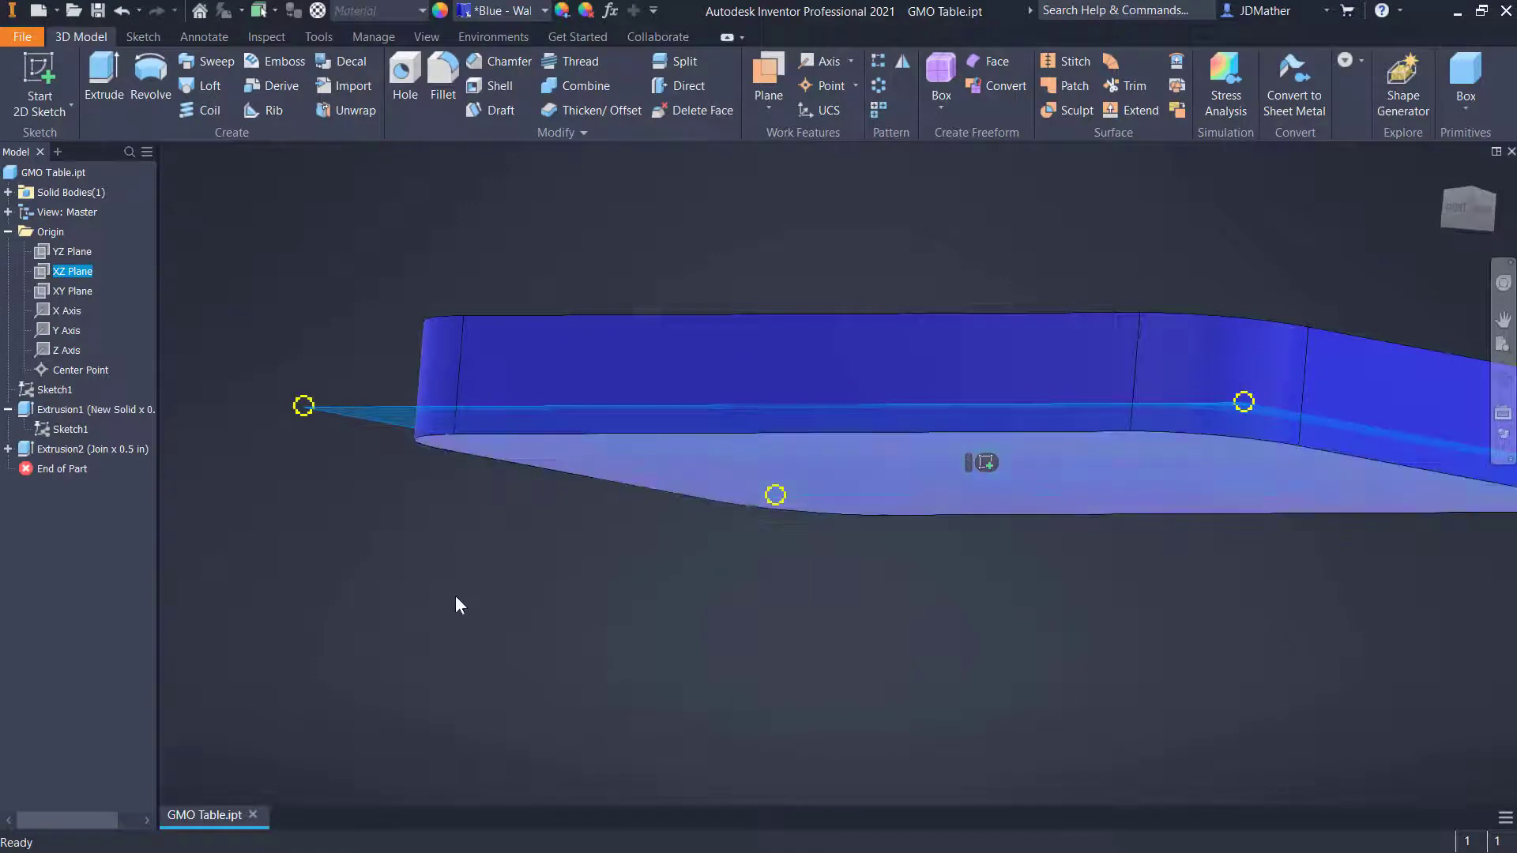
left_click(456, 598)
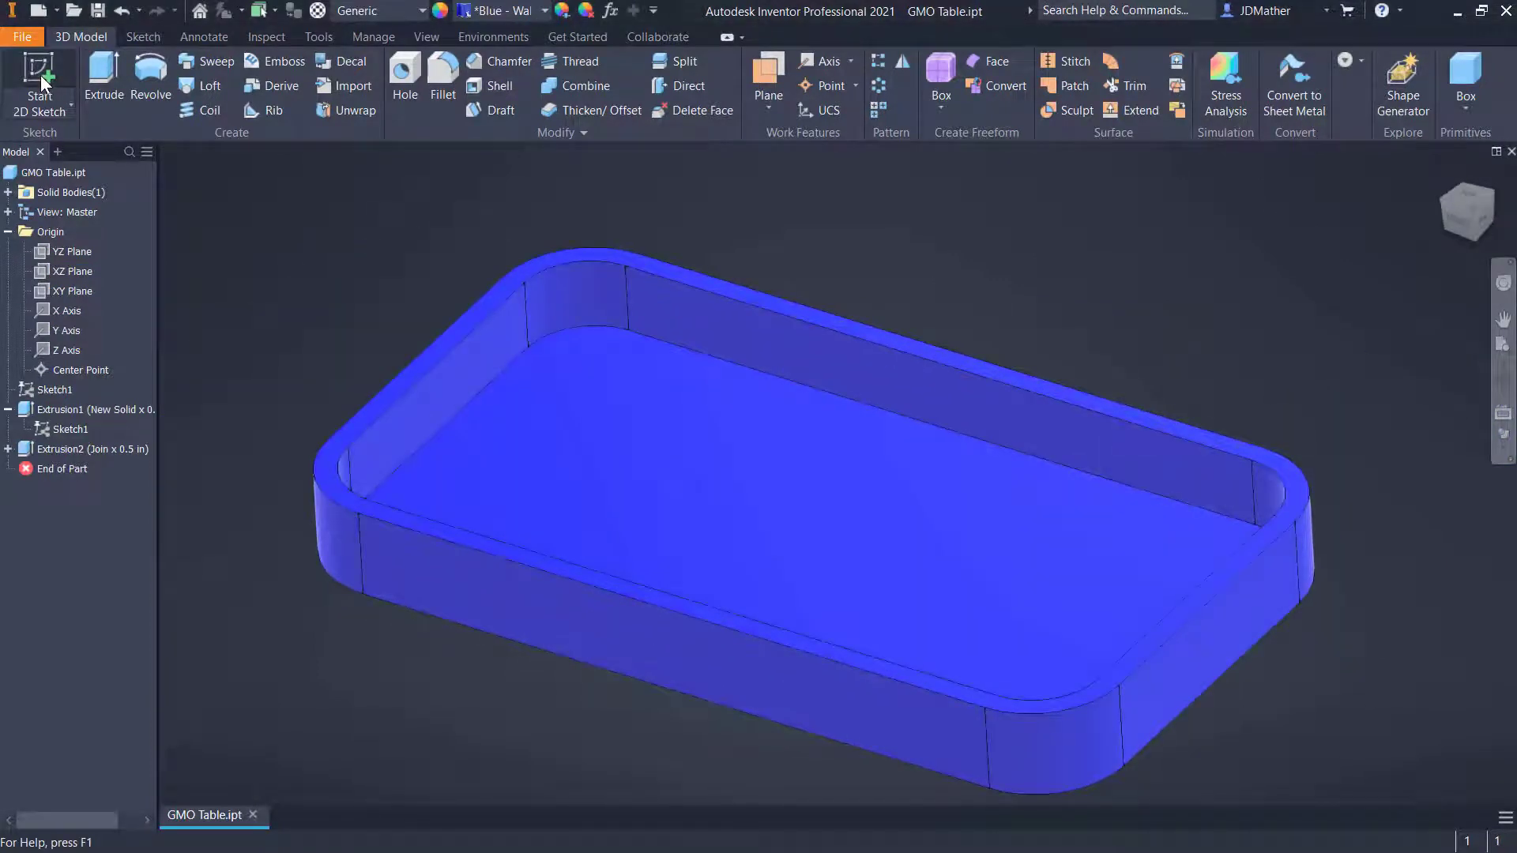
Step: Start a new 2D sketch on the upper rim face of the table wall
left_click(40, 74)
left_click(411, 378)
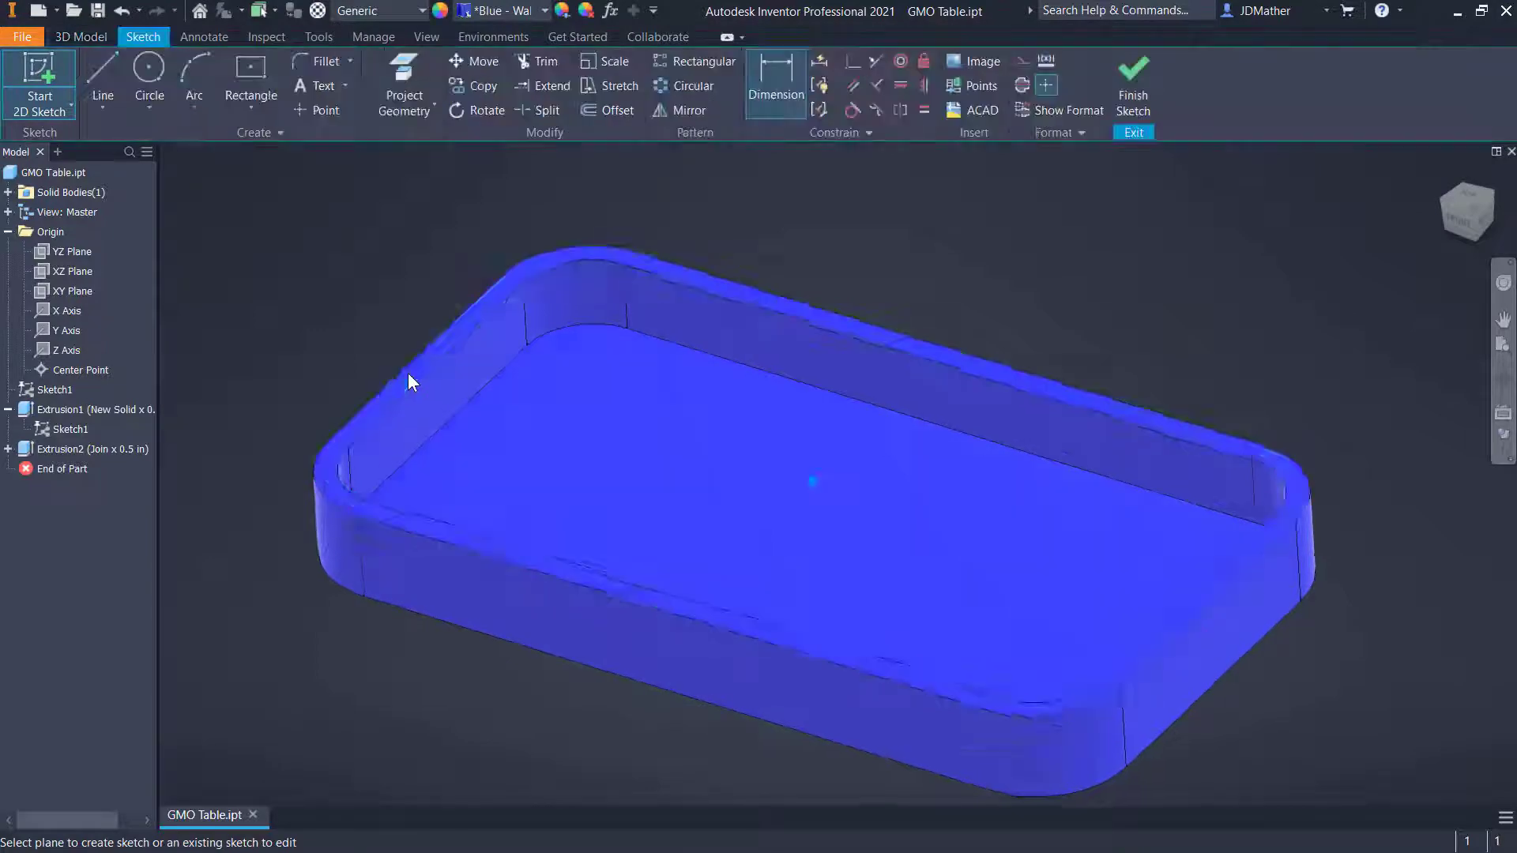
left_click(390, 78)
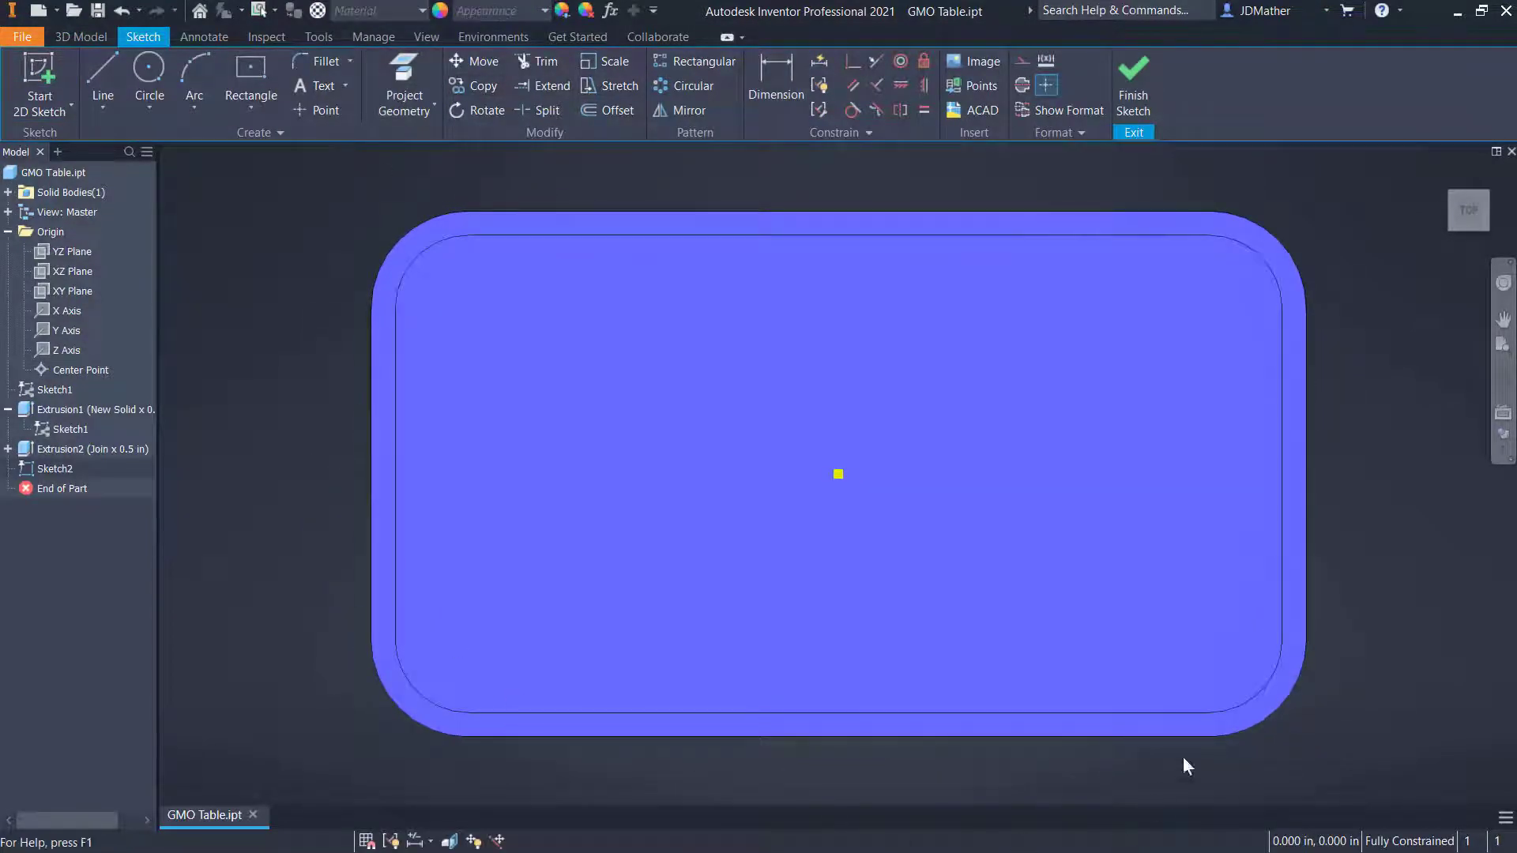
Step: Review the sketch settings in the application options, including the autoproject and sketch display opacity settings
left_click(319, 34)
left_click(295, 87)
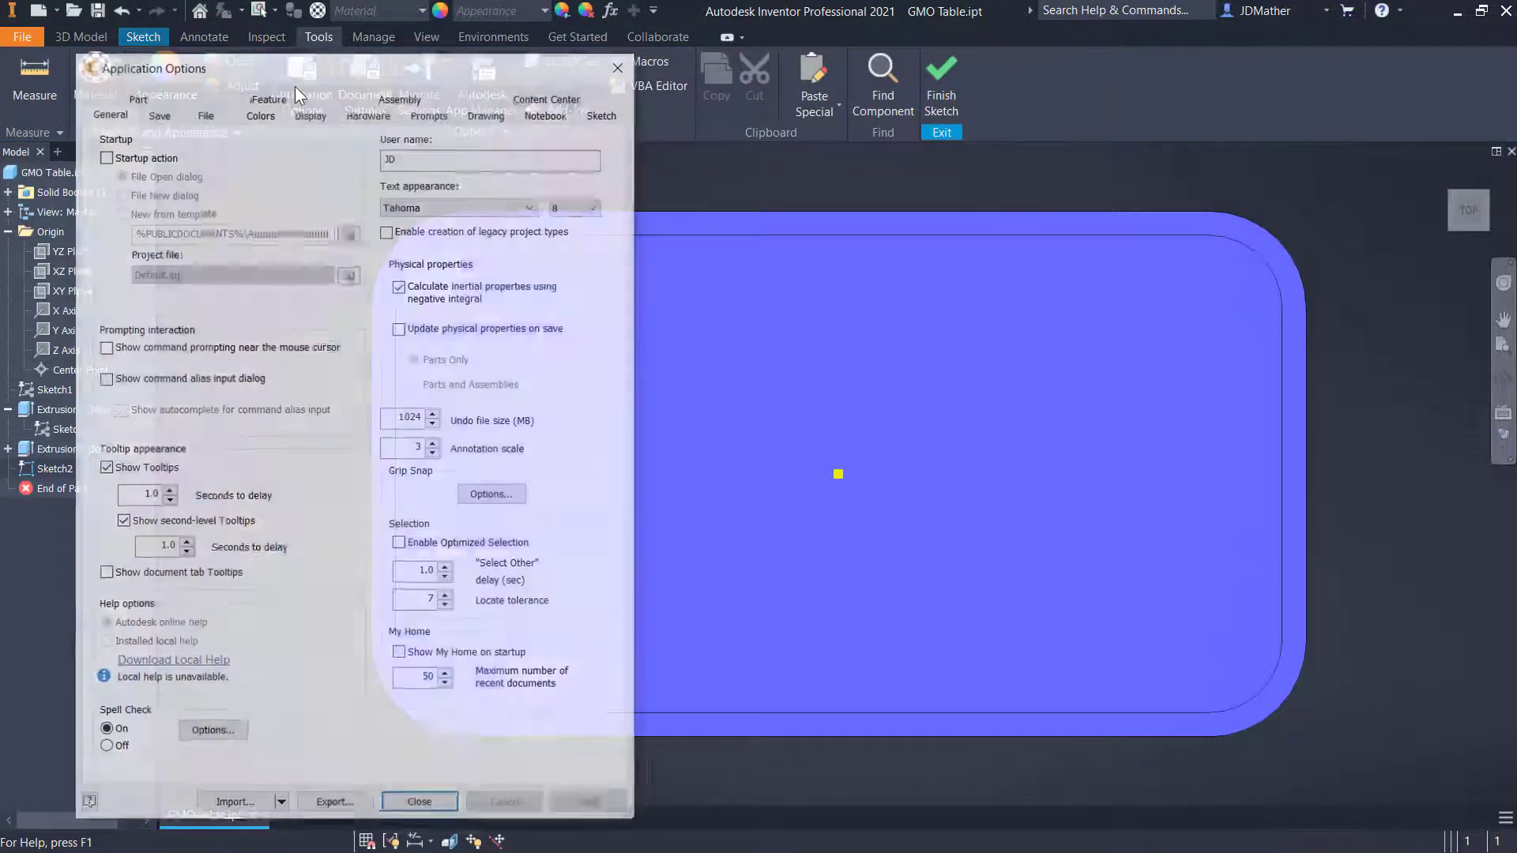
left_click(604, 112)
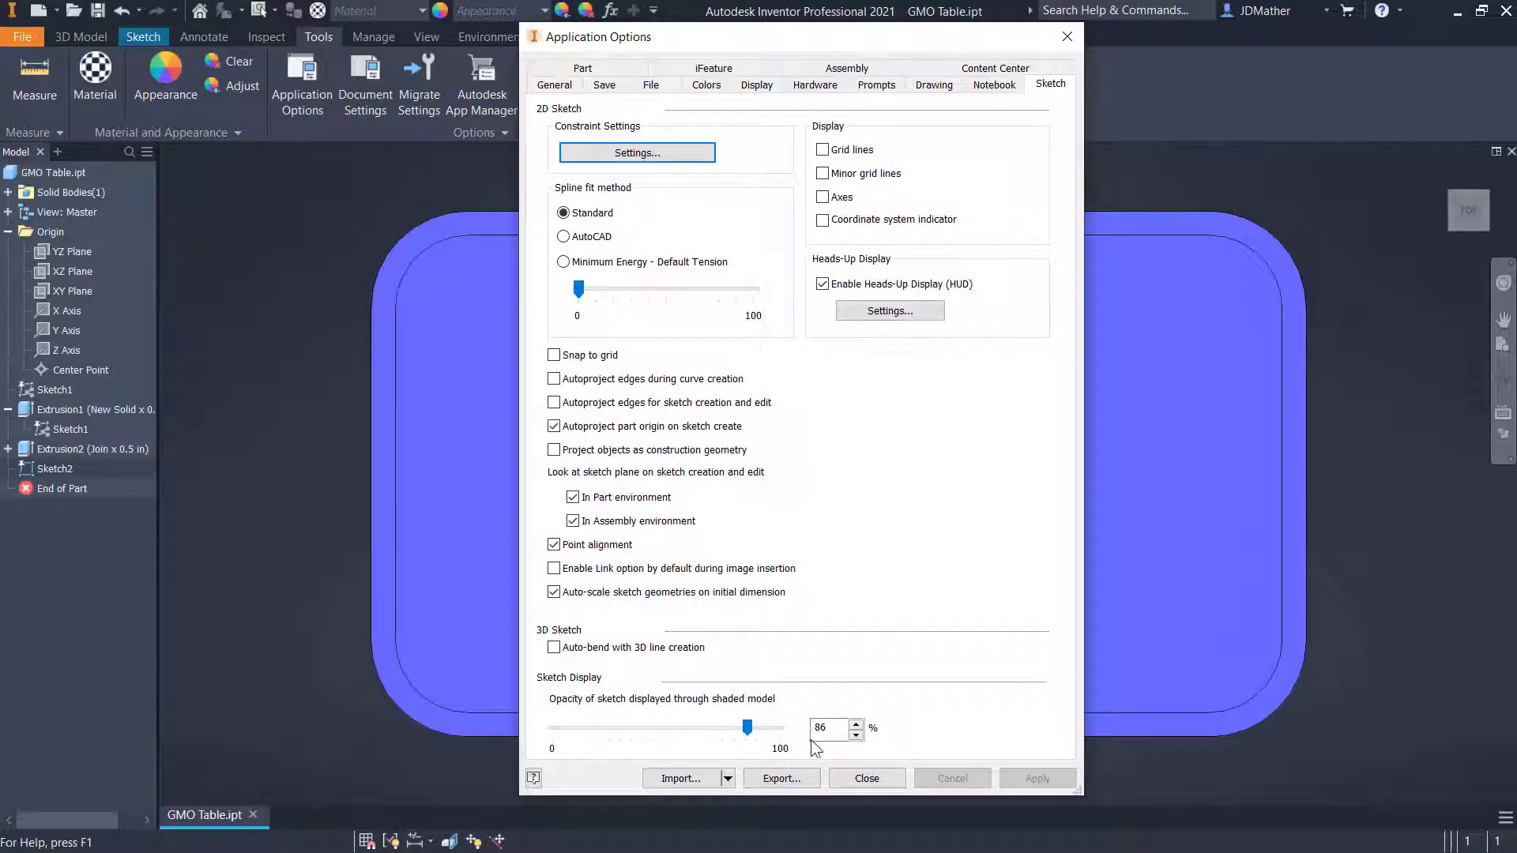
key("Escape")
left_click(144, 38)
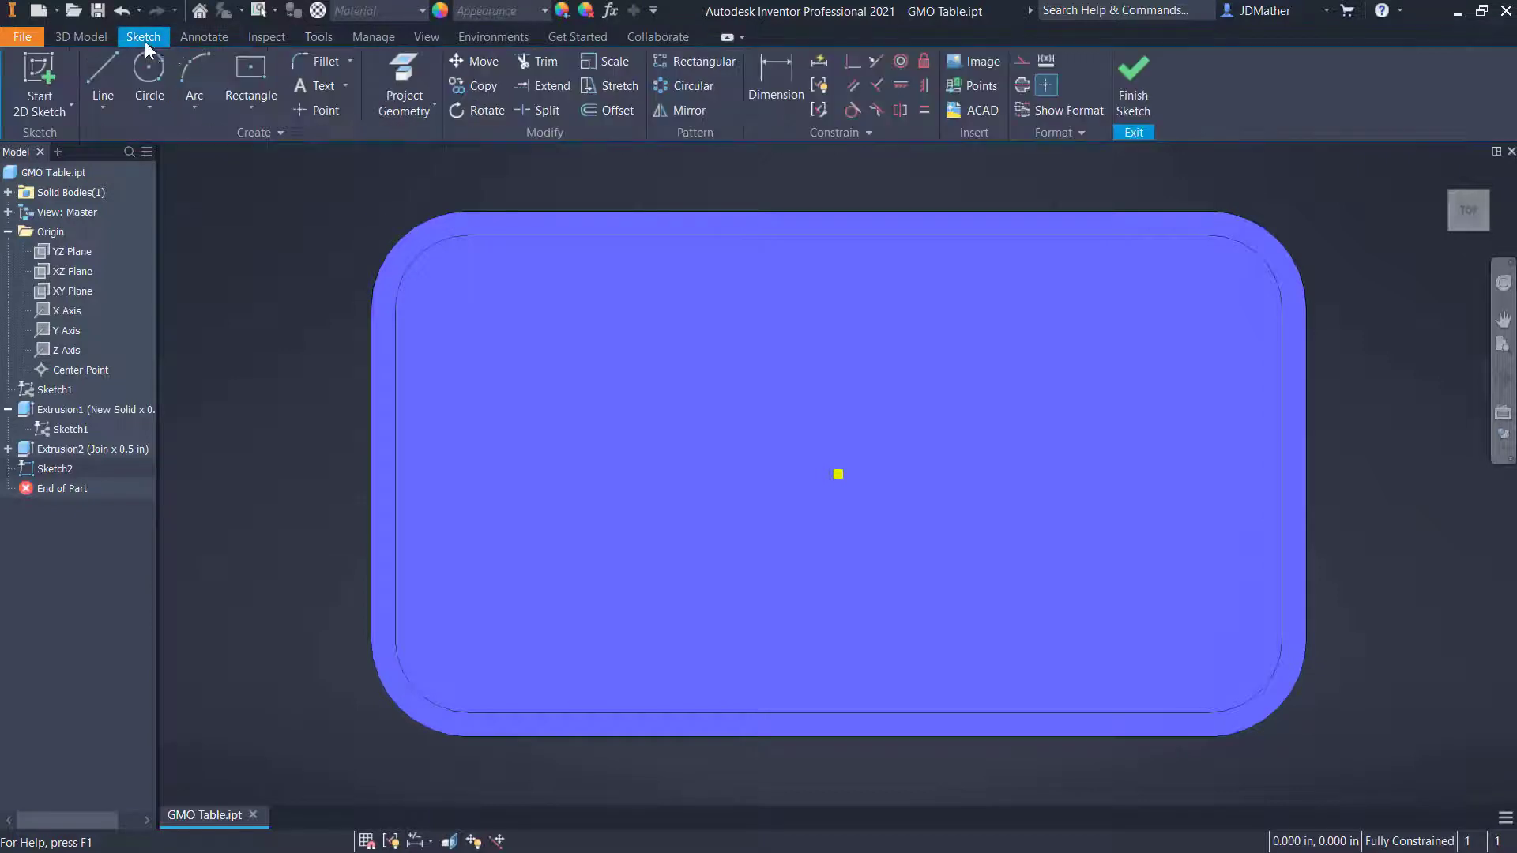
Step: Project the wall's outer left edge and both long outer edges into the sketch
key("p")
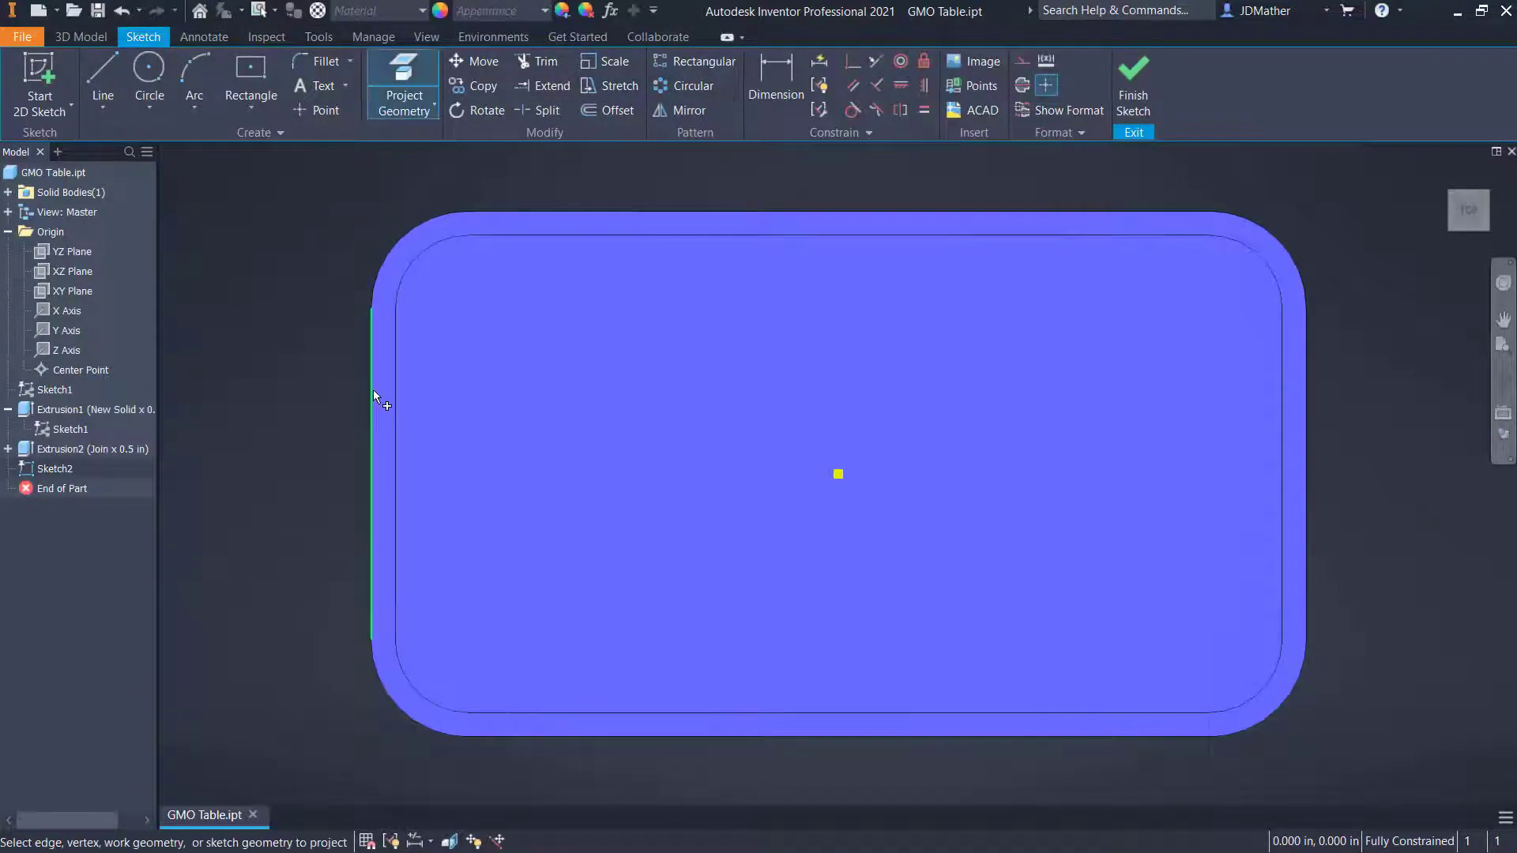
left_click(372, 390)
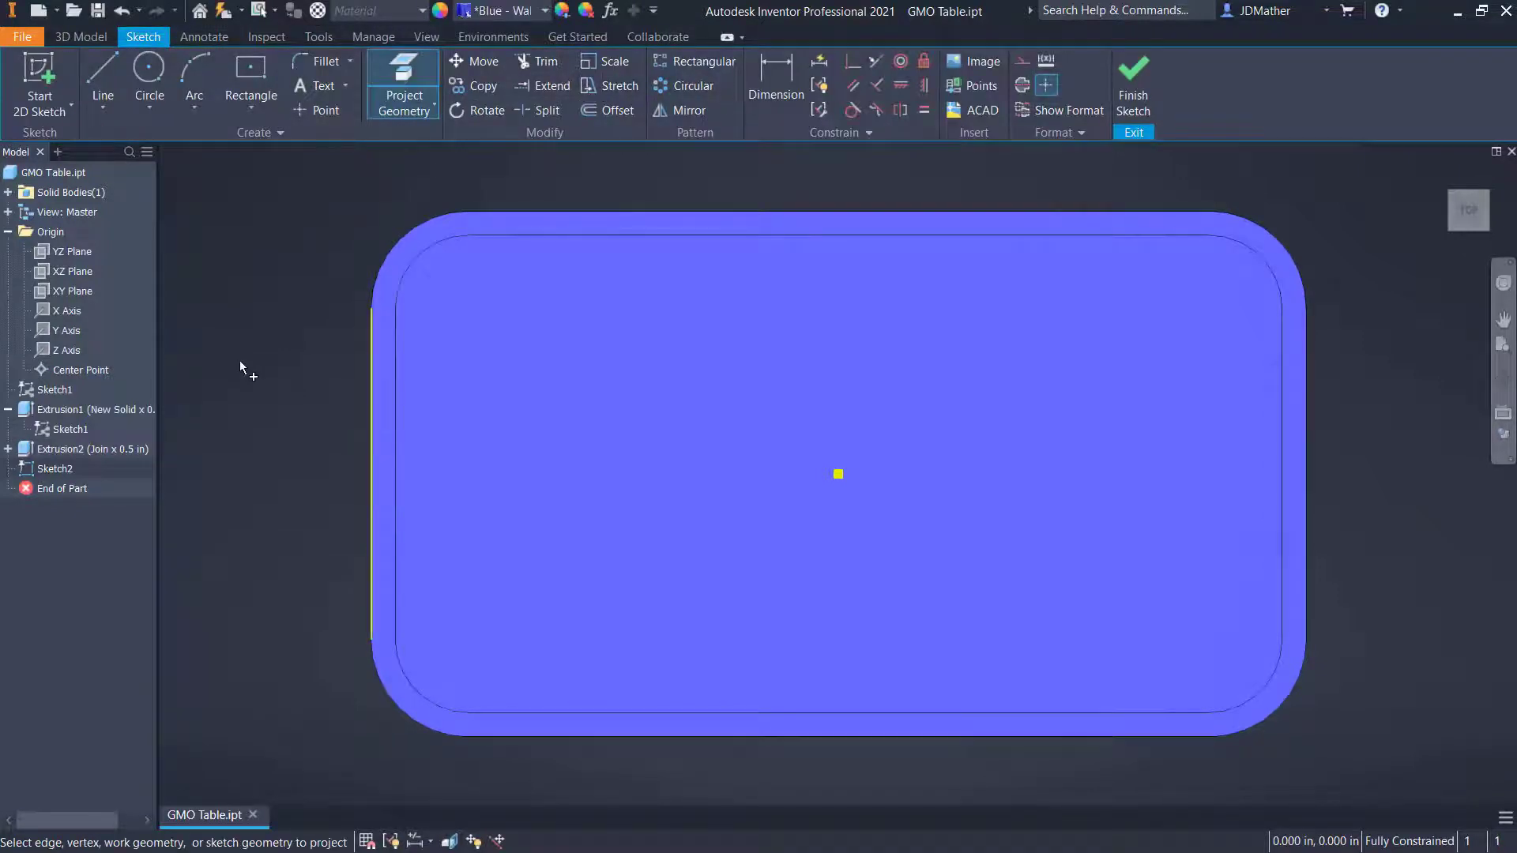
left_click(660, 212)
left_click(613, 736)
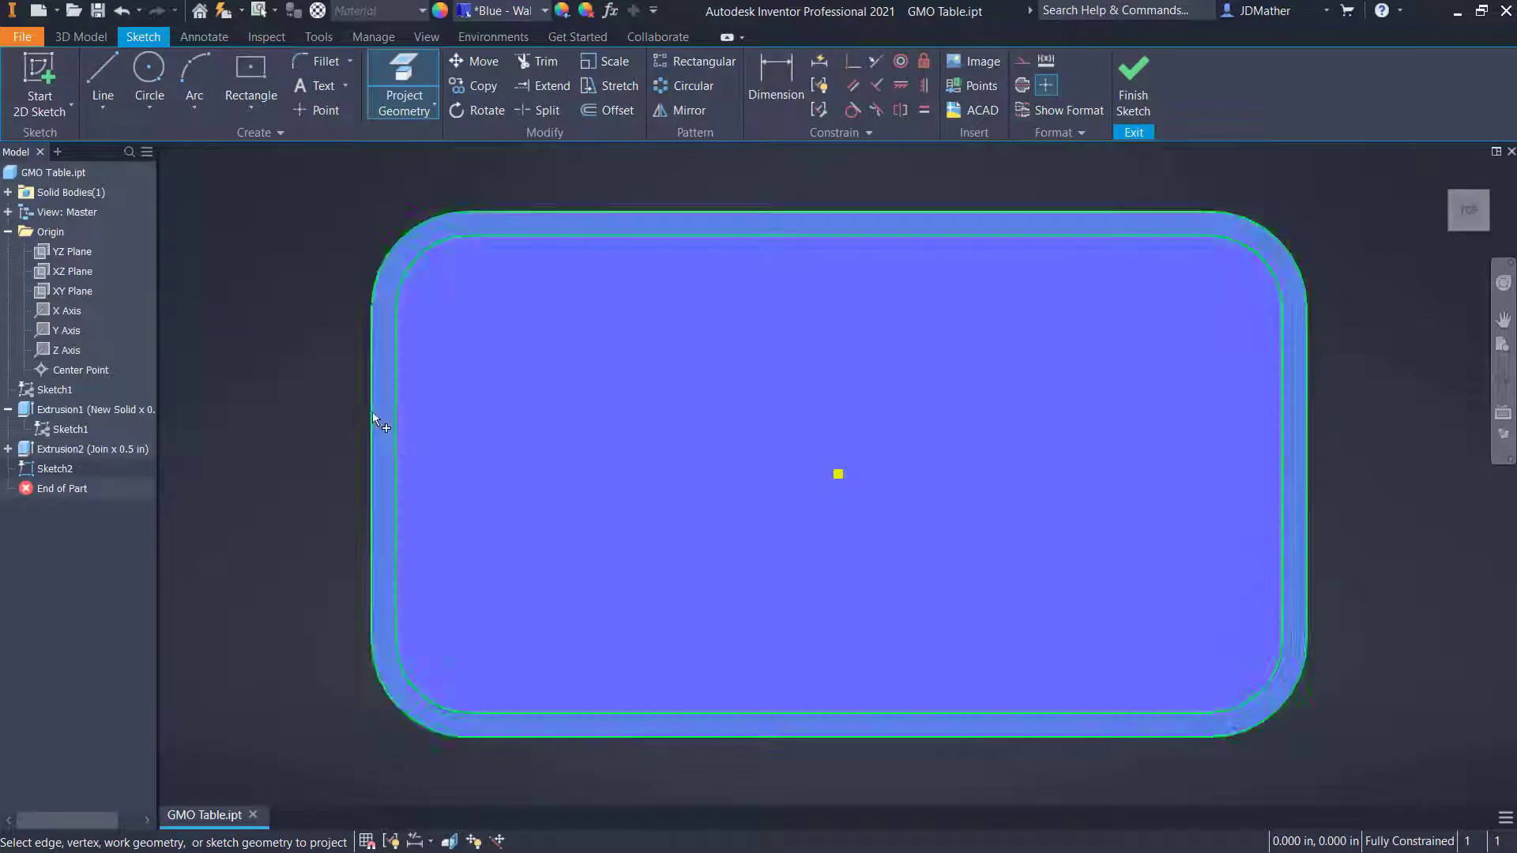
key("Escape")
scroll(338, 320, "up", 1)
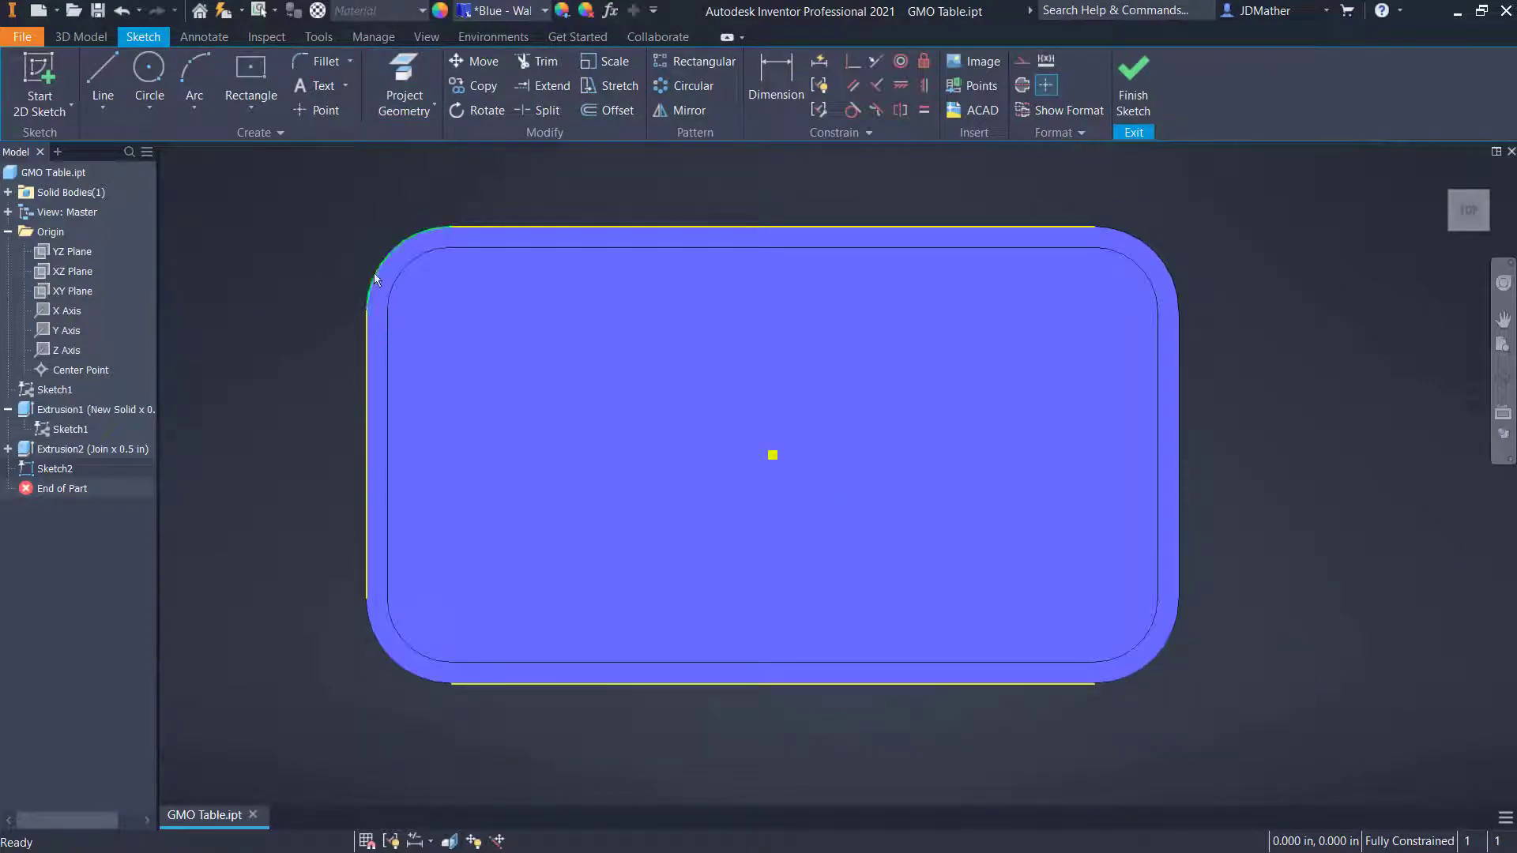
Step: Project the two outer corner arcs at the left end of the wall into the sketch
left_click(405, 79)
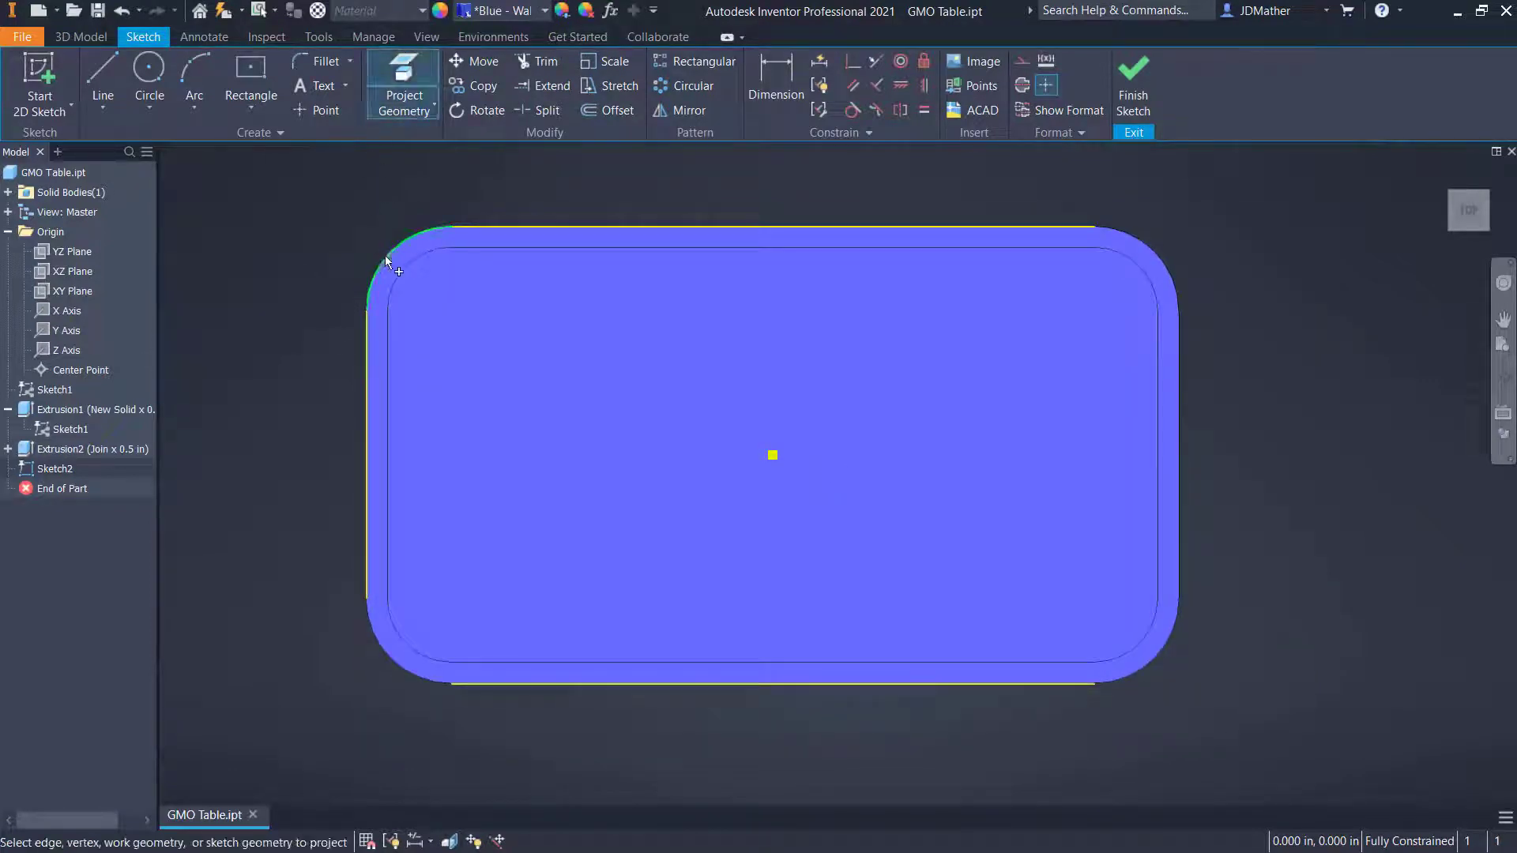
left_click(385, 256)
left_click(383, 648)
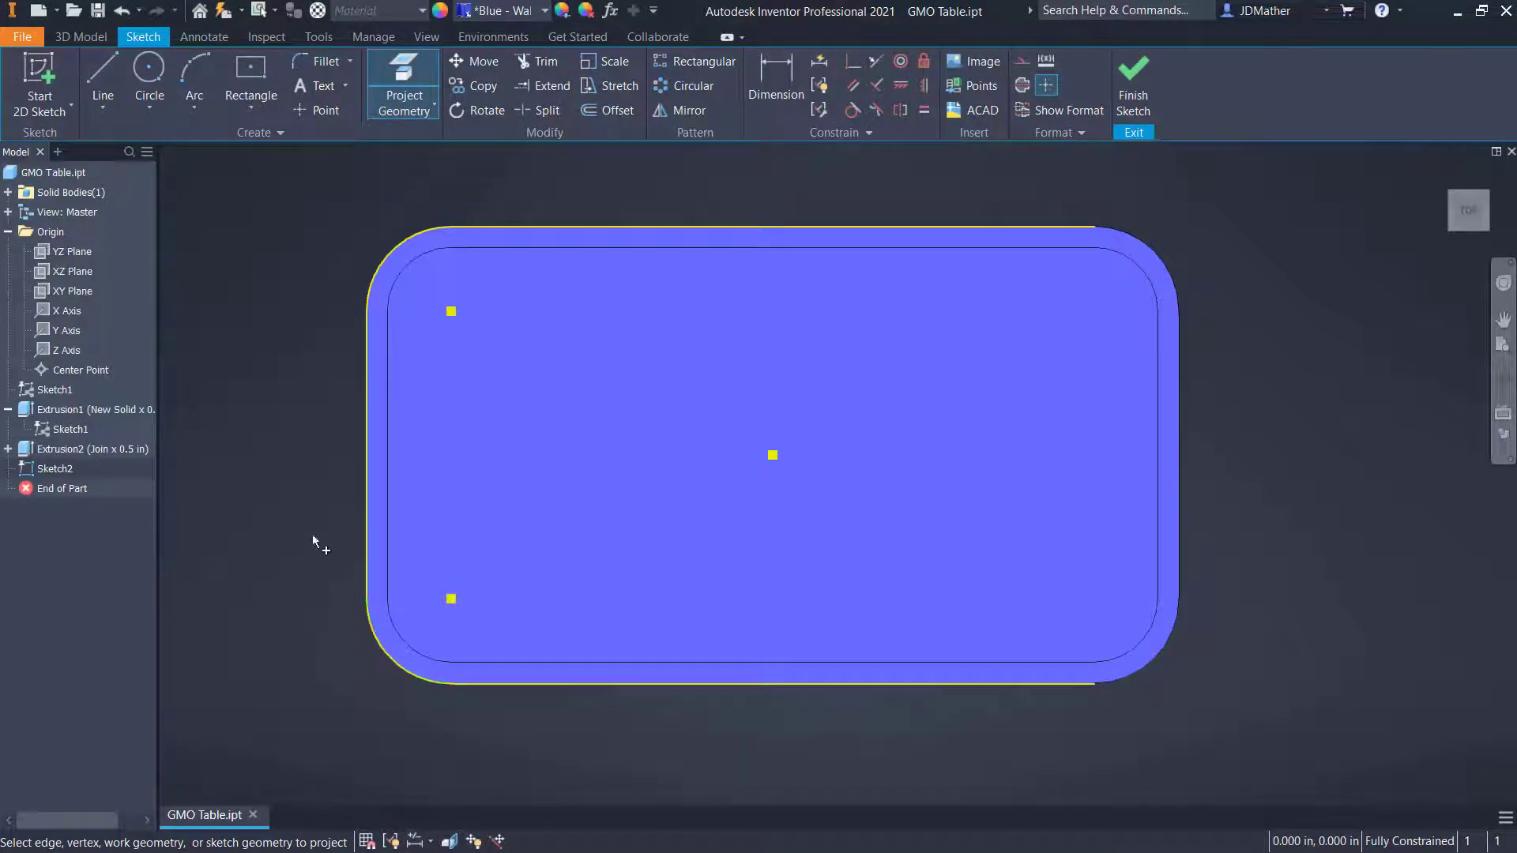
right_click(310, 491)
left_click(377, 493)
Step: Convert the two projected long edges to construction lines
left_click_drag(877, 753, 635, 184)
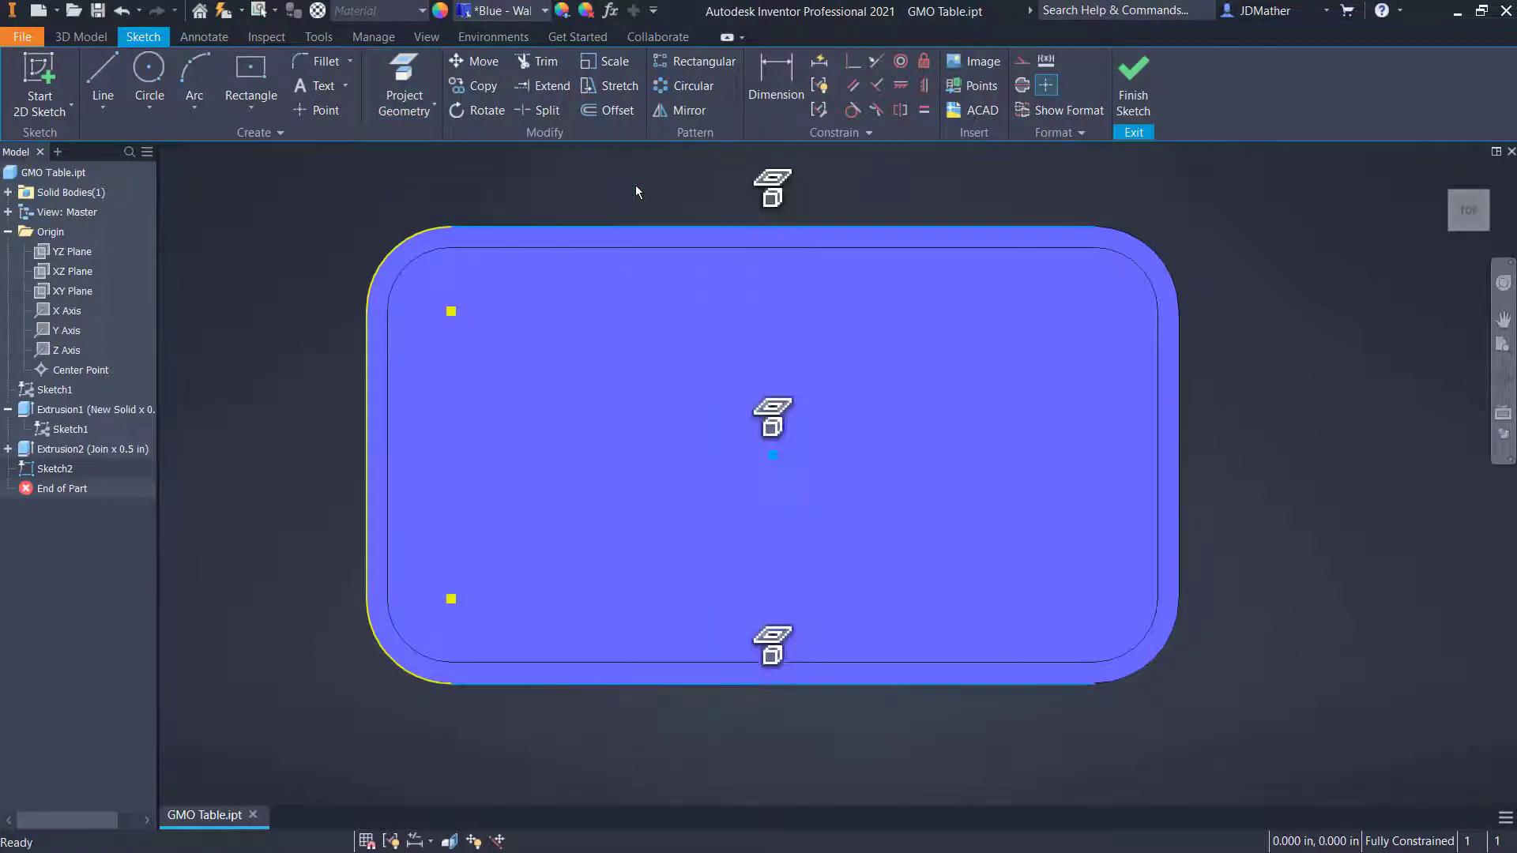
right_click(703, 159)
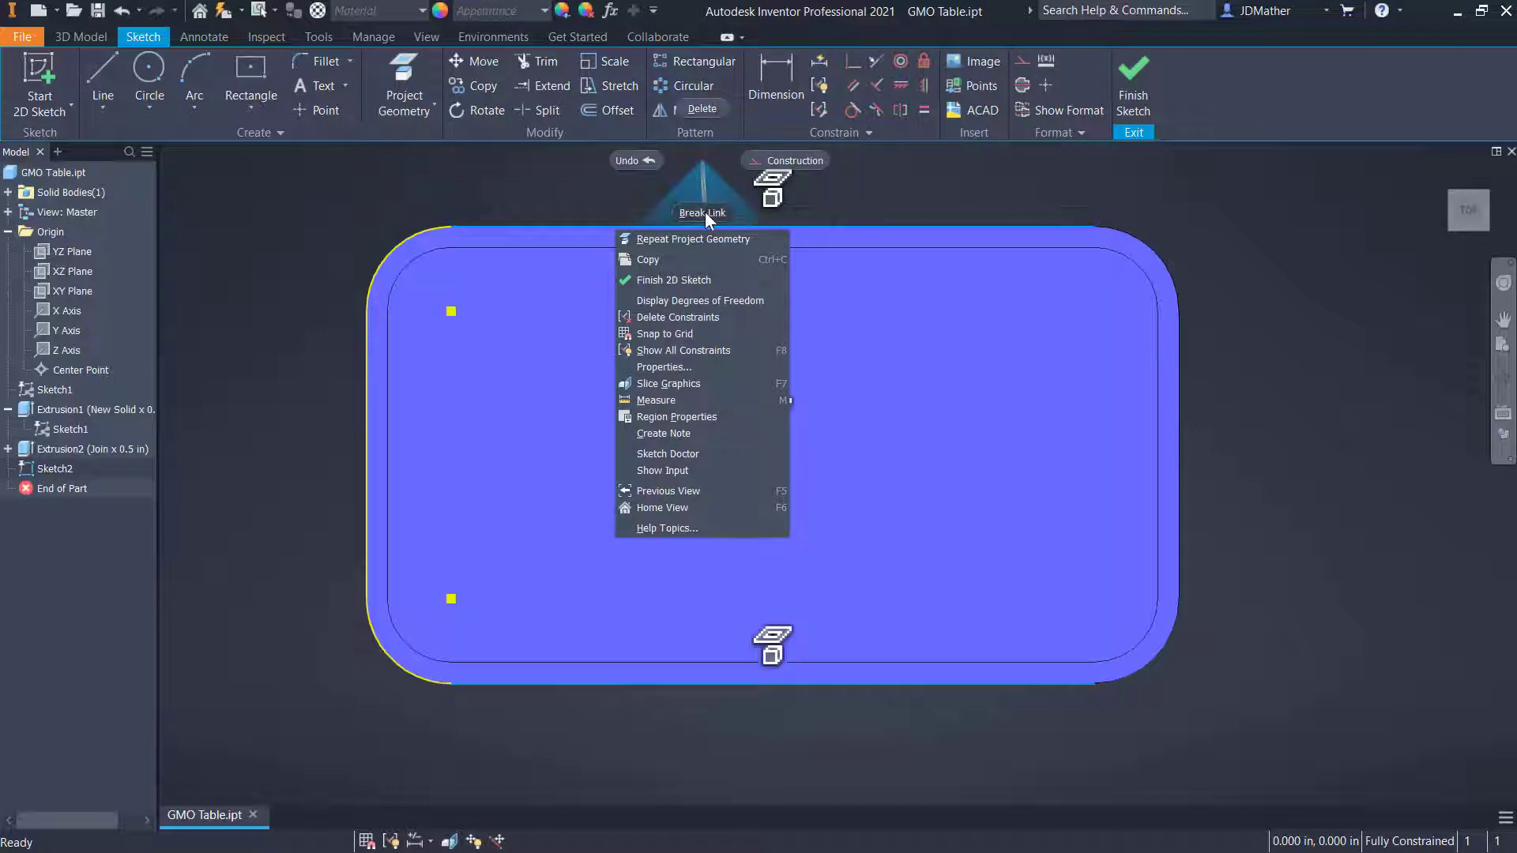
left_click(766, 162)
left_click(661, 192)
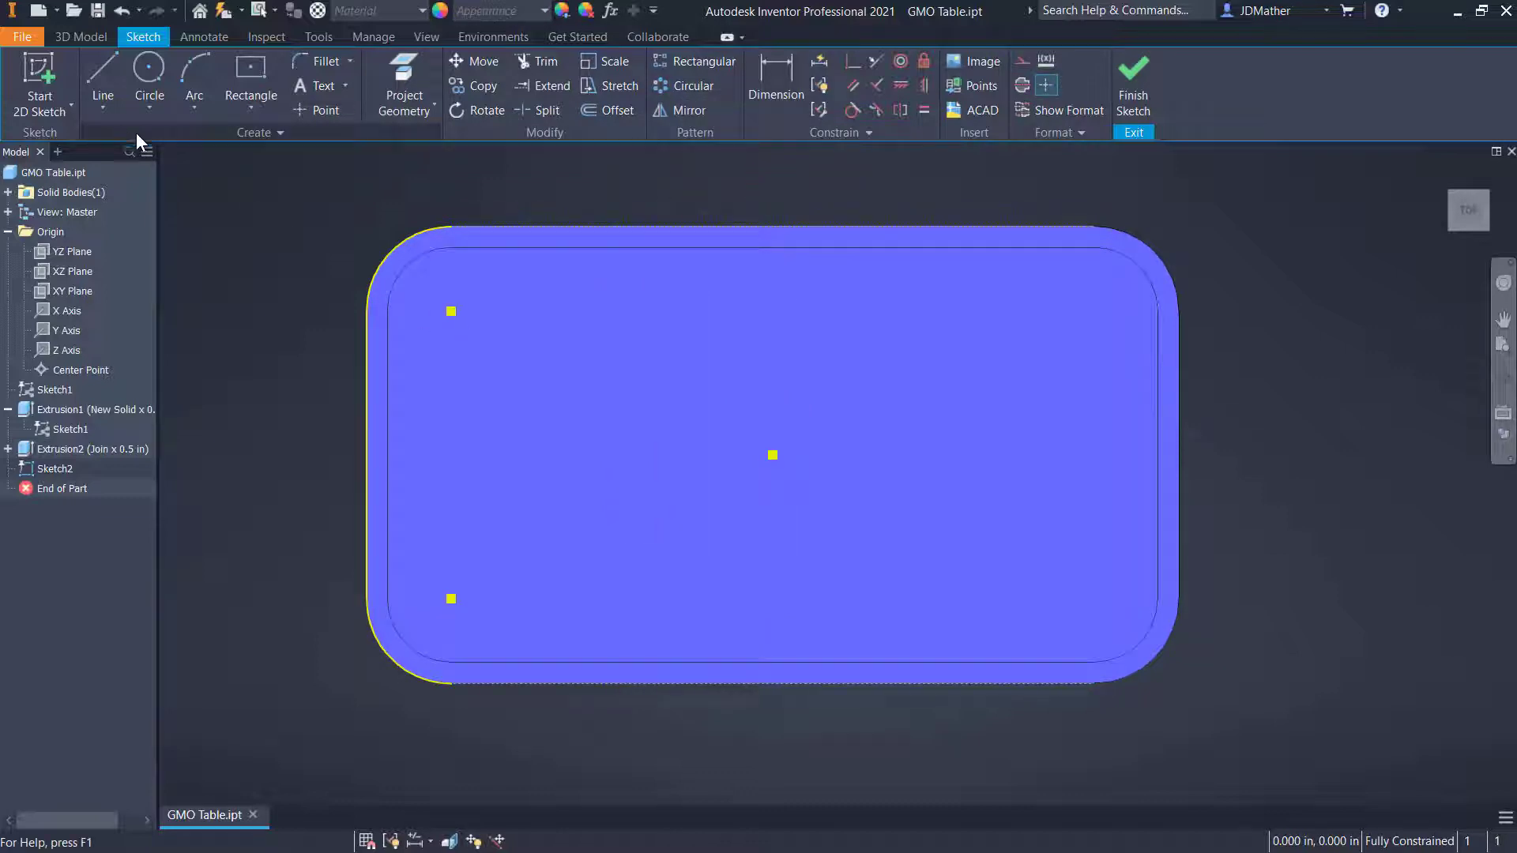
Step: Draw a center rectangle from the sketch origin with its corner on the upper projected long edge, spanning the table's full depth
key("r")
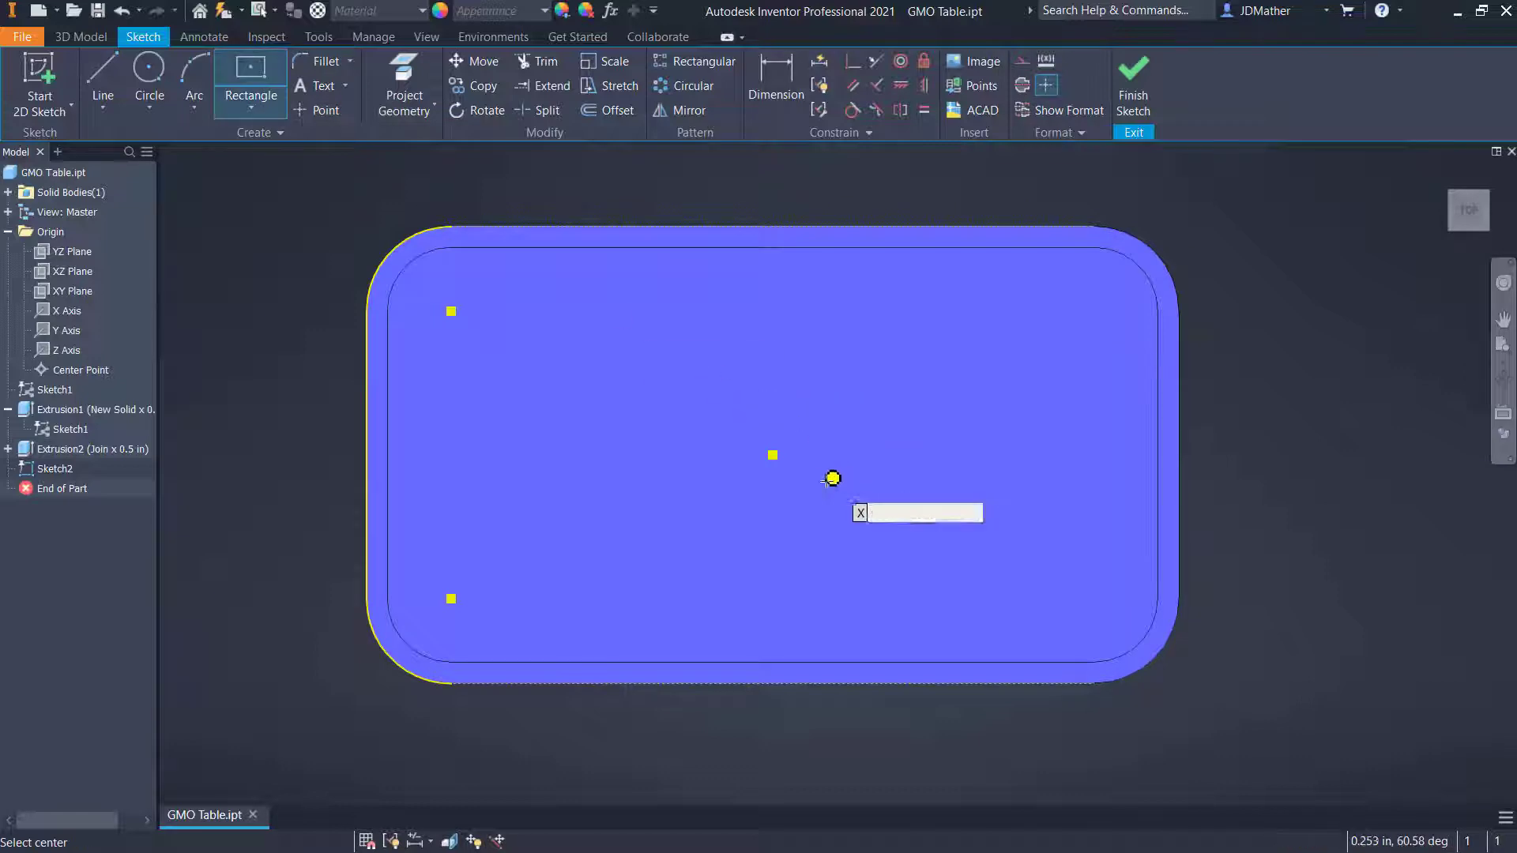
left_click(773, 454)
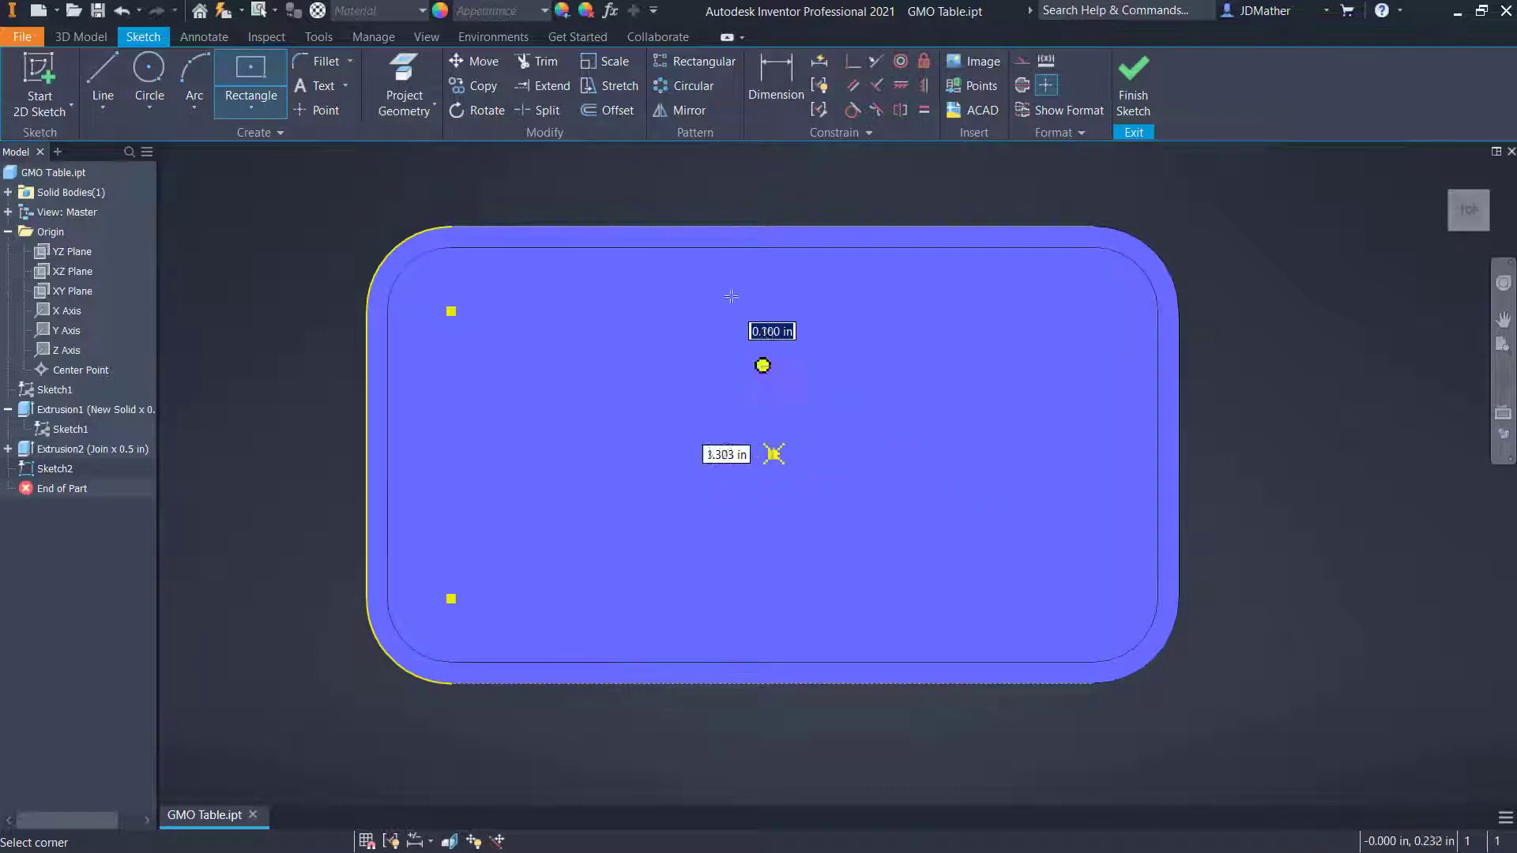
left_click(697, 225)
key("Escape")
key("F6")
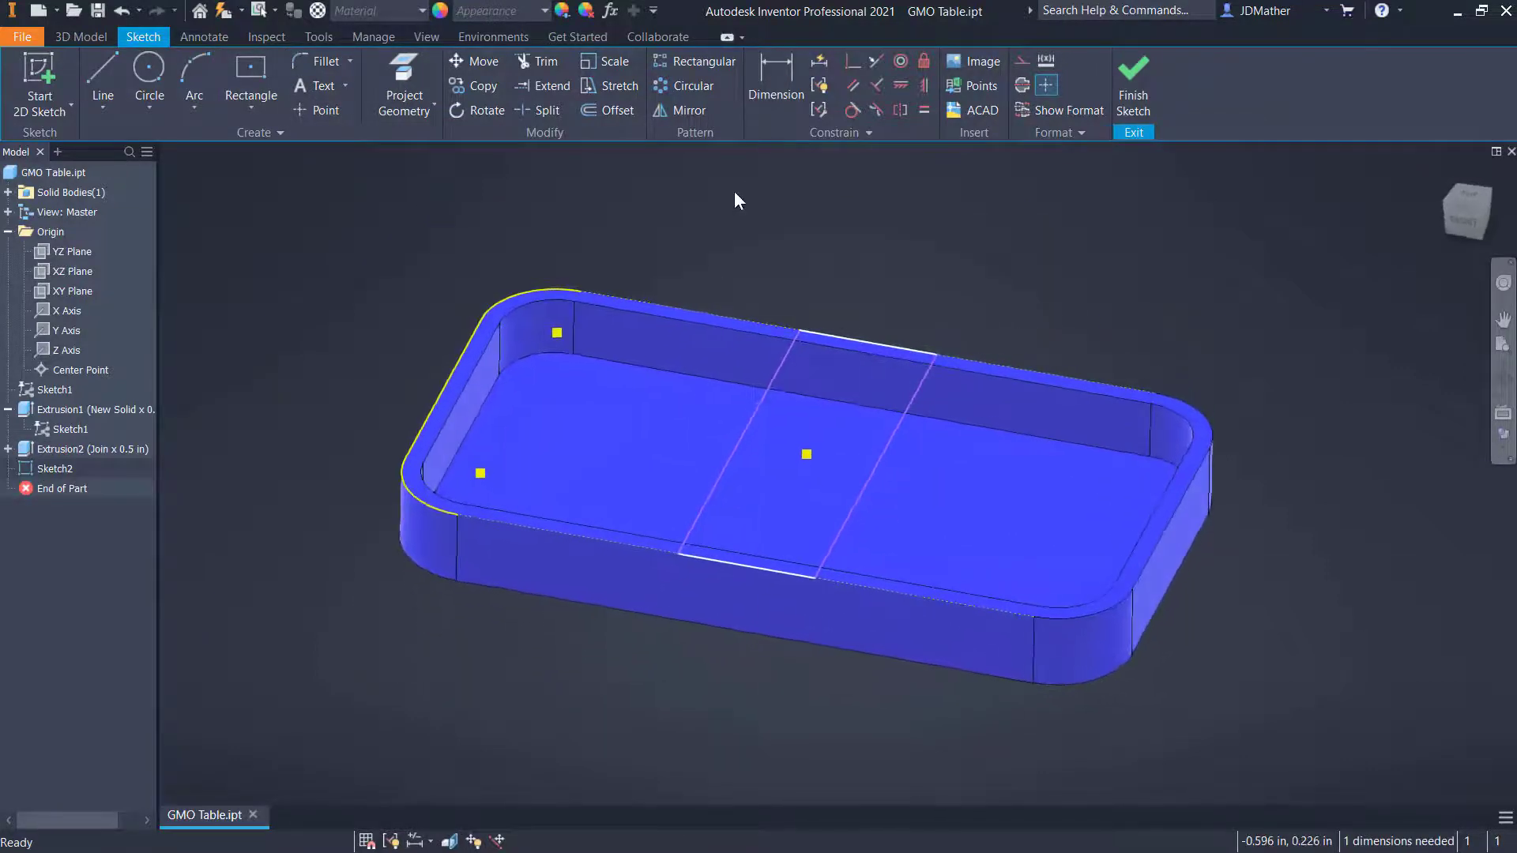
Step: Dimension the width between the center rectangle's two crosswise sides as 1.725 in
left_click(776, 82)
left_click(725, 461)
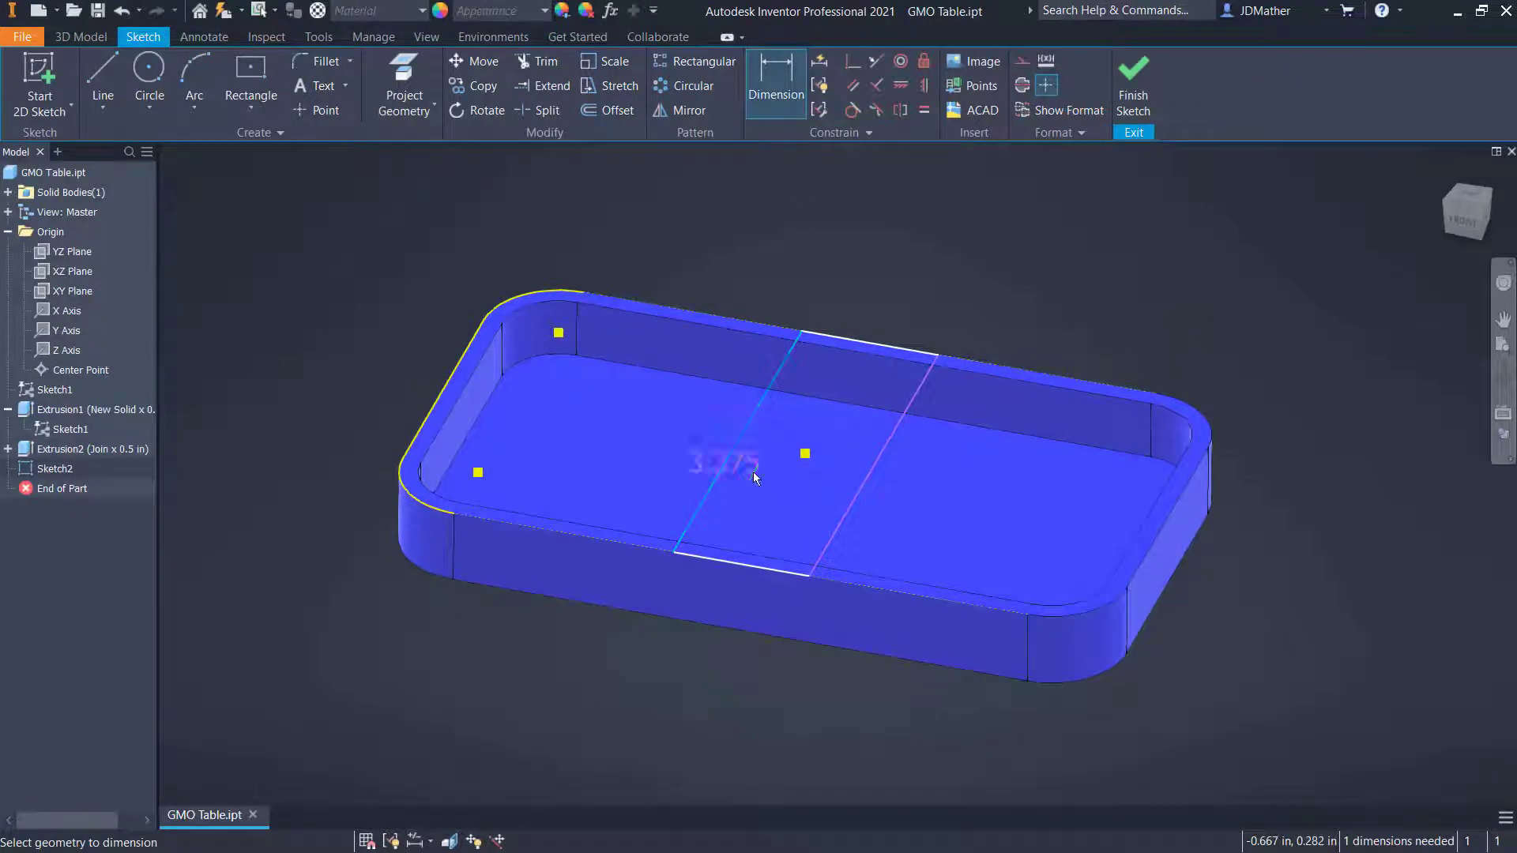
left_click(846, 517)
left_click(708, 680)
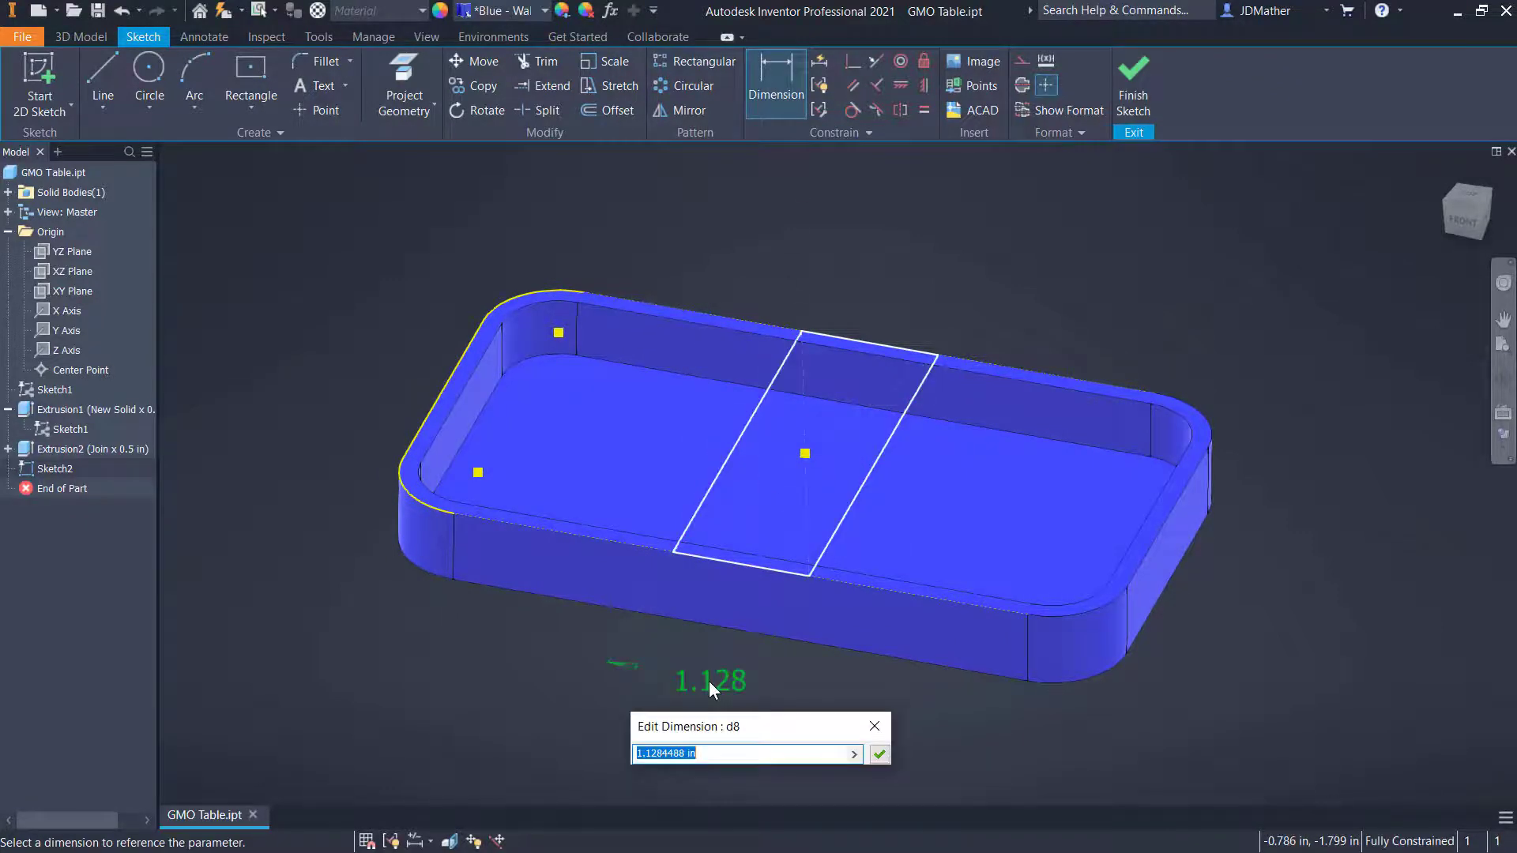
type("1.725")
key("Return")
key("Escape")
Step: Convert the four sides of the center rectangle to construction lines
middle_click_drag(674, 246, 685, 227, "shift")
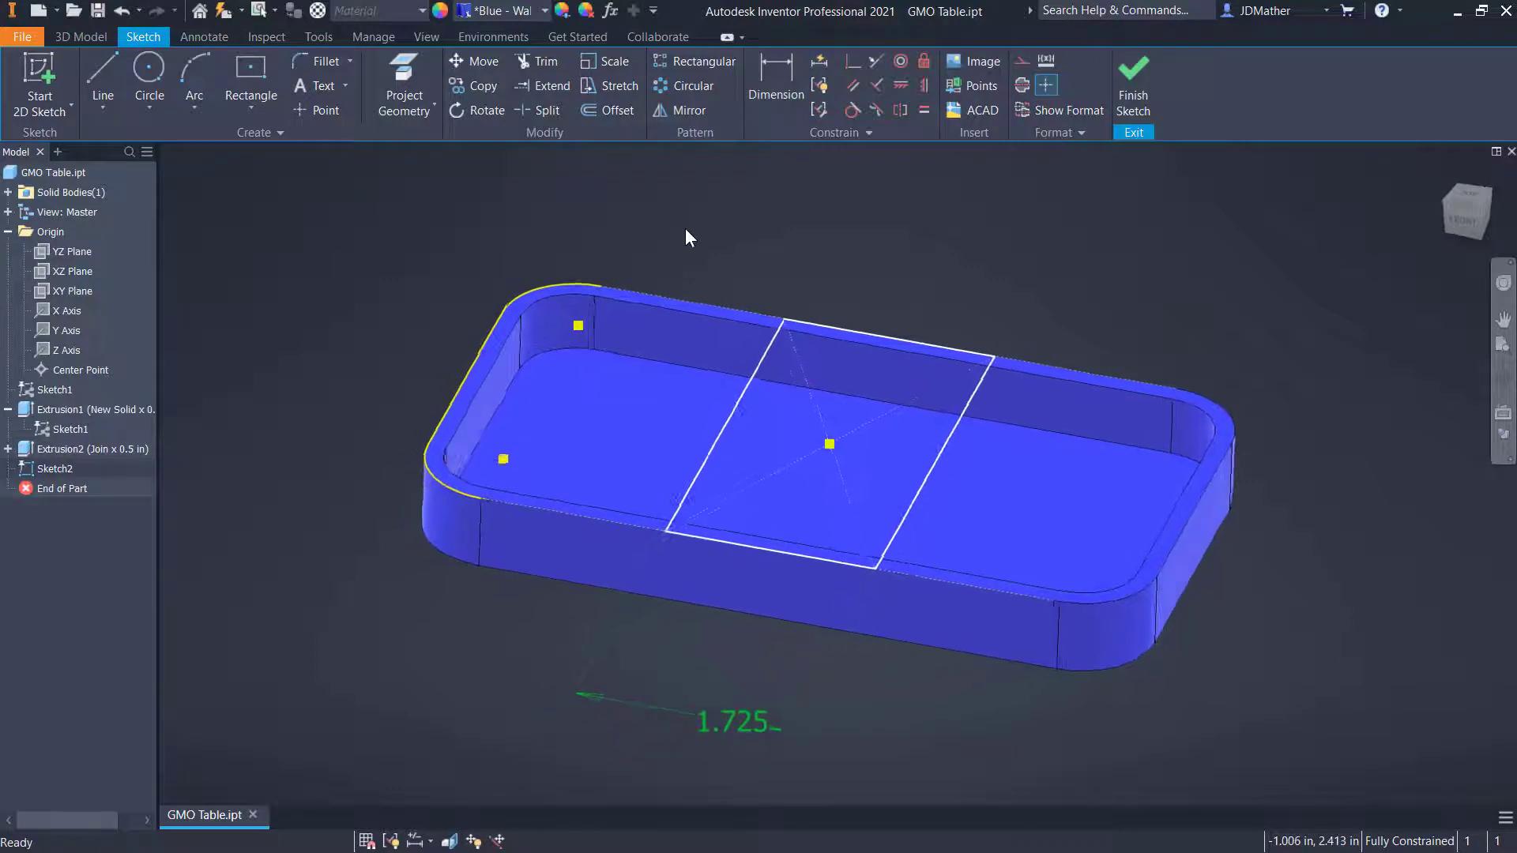
left_click_drag(681, 229, 989, 632)
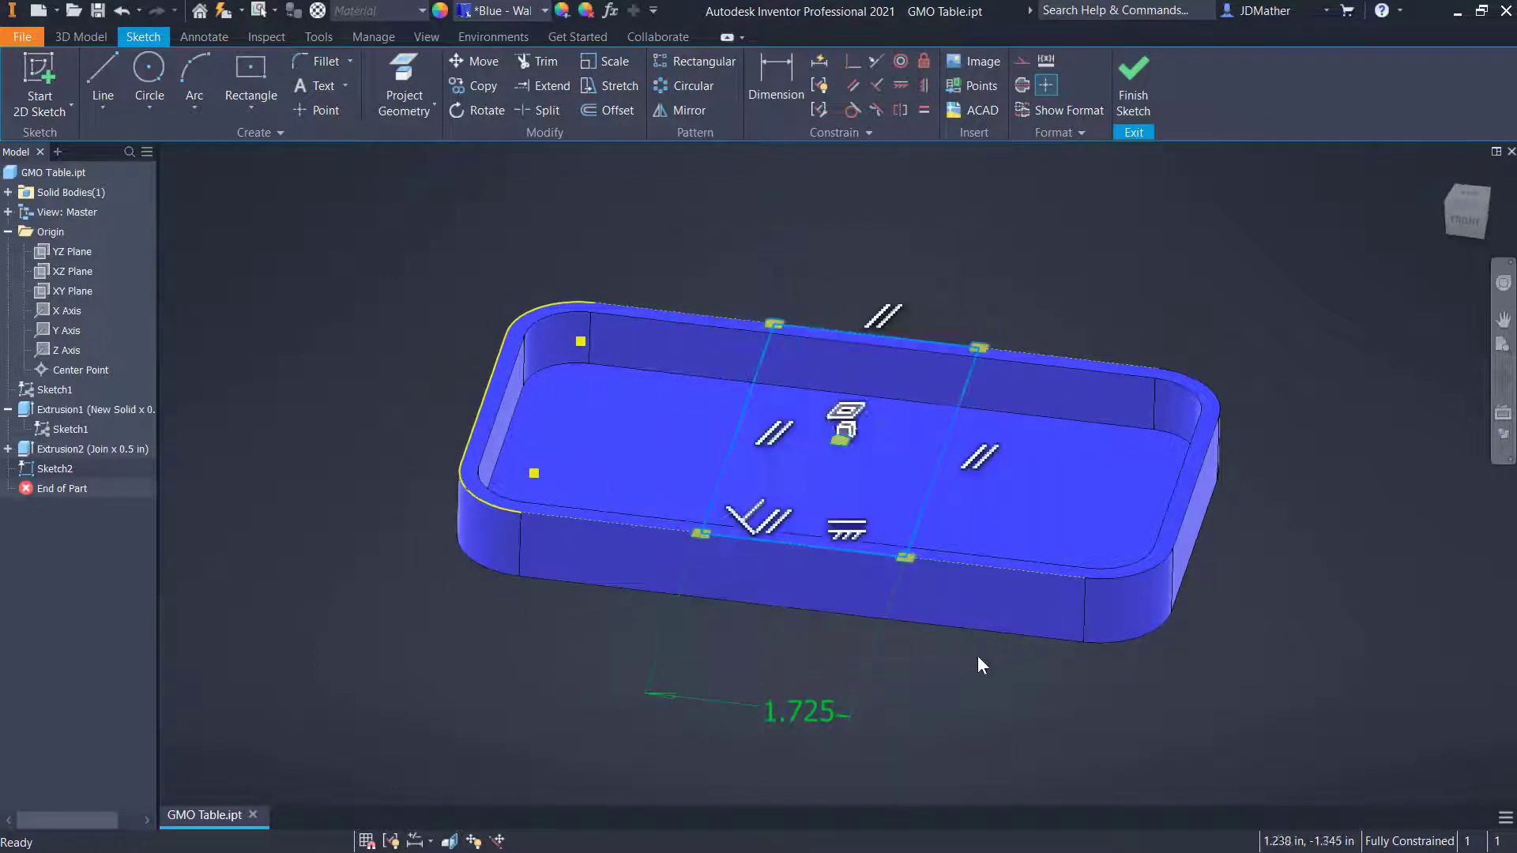
right_click(974, 685)
left_click(1031, 685)
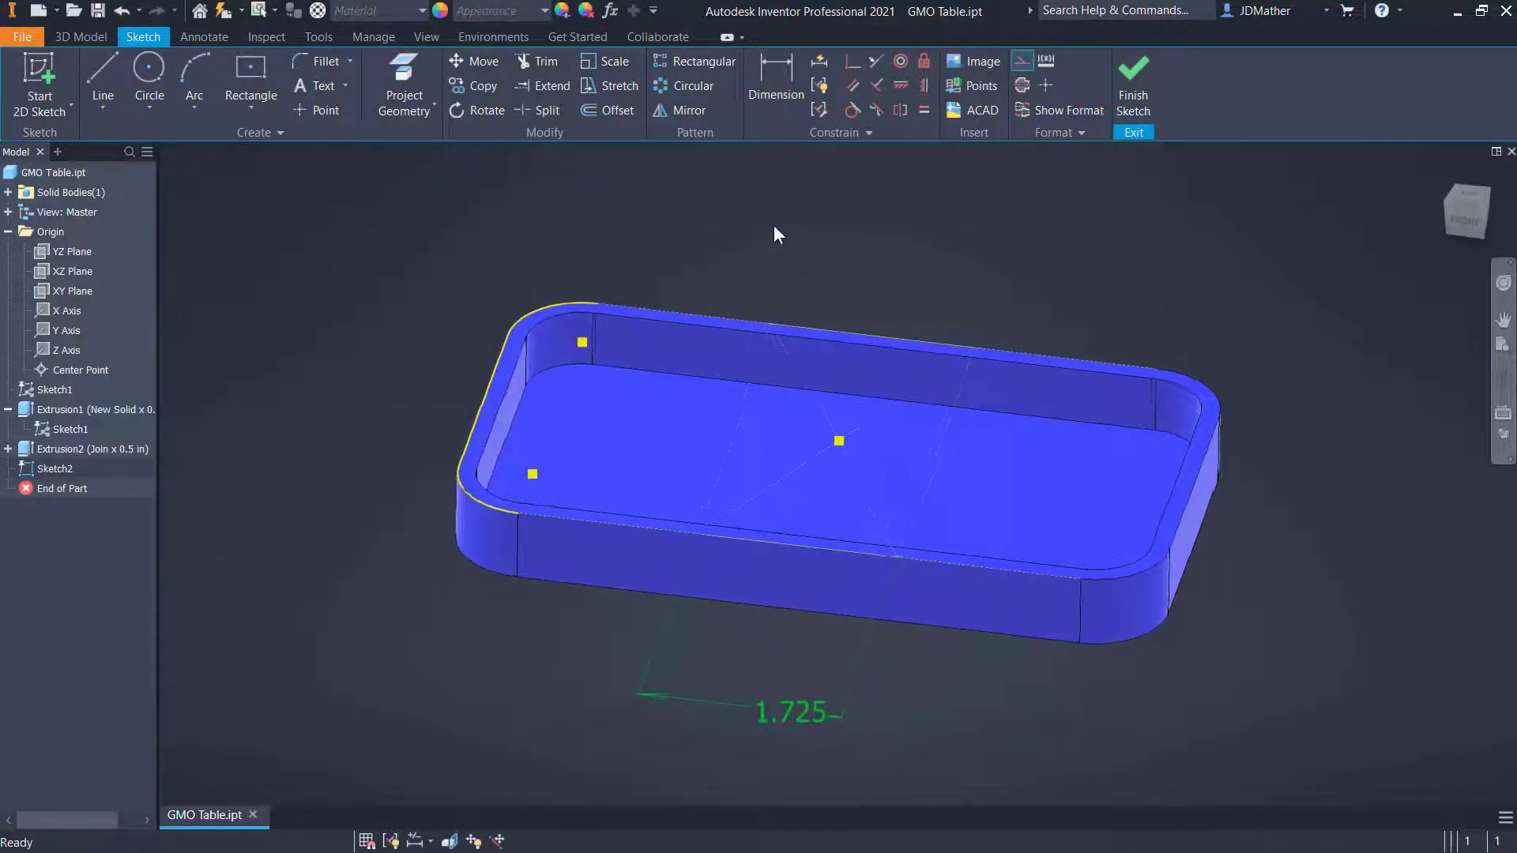
Step: Draw two lines along the long edges from the corner arcs' ends to the rectangle's nearest corners, and finish the sketch
scroll(779, 233, "up", 1)
key("l")
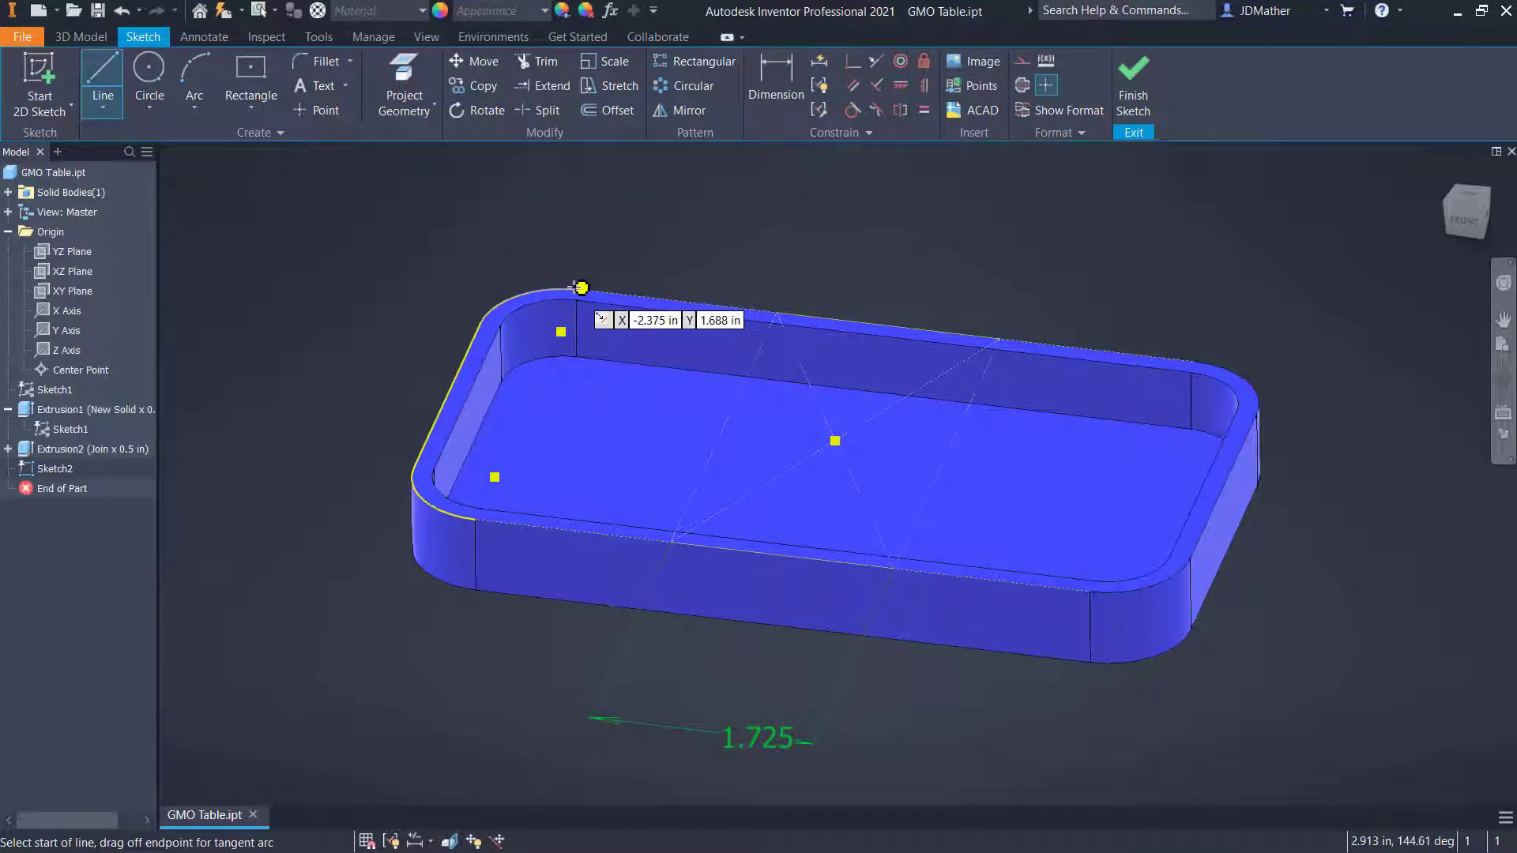
left_click(580, 289)
double_click(776, 312)
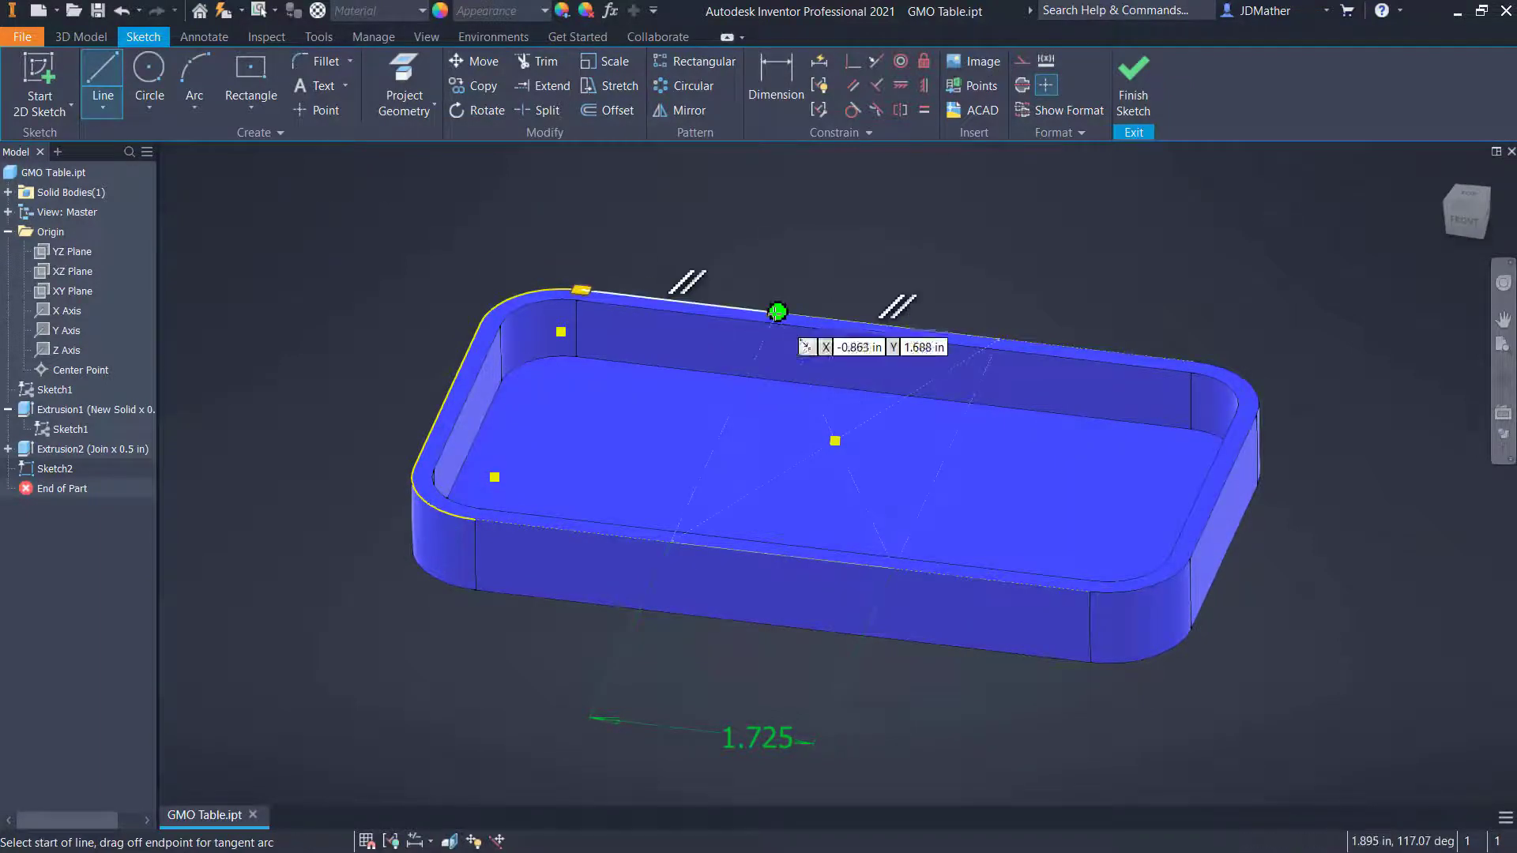
left_click(476, 519)
left_click(671, 542)
right_click(387, 344)
left_click(387, 397)
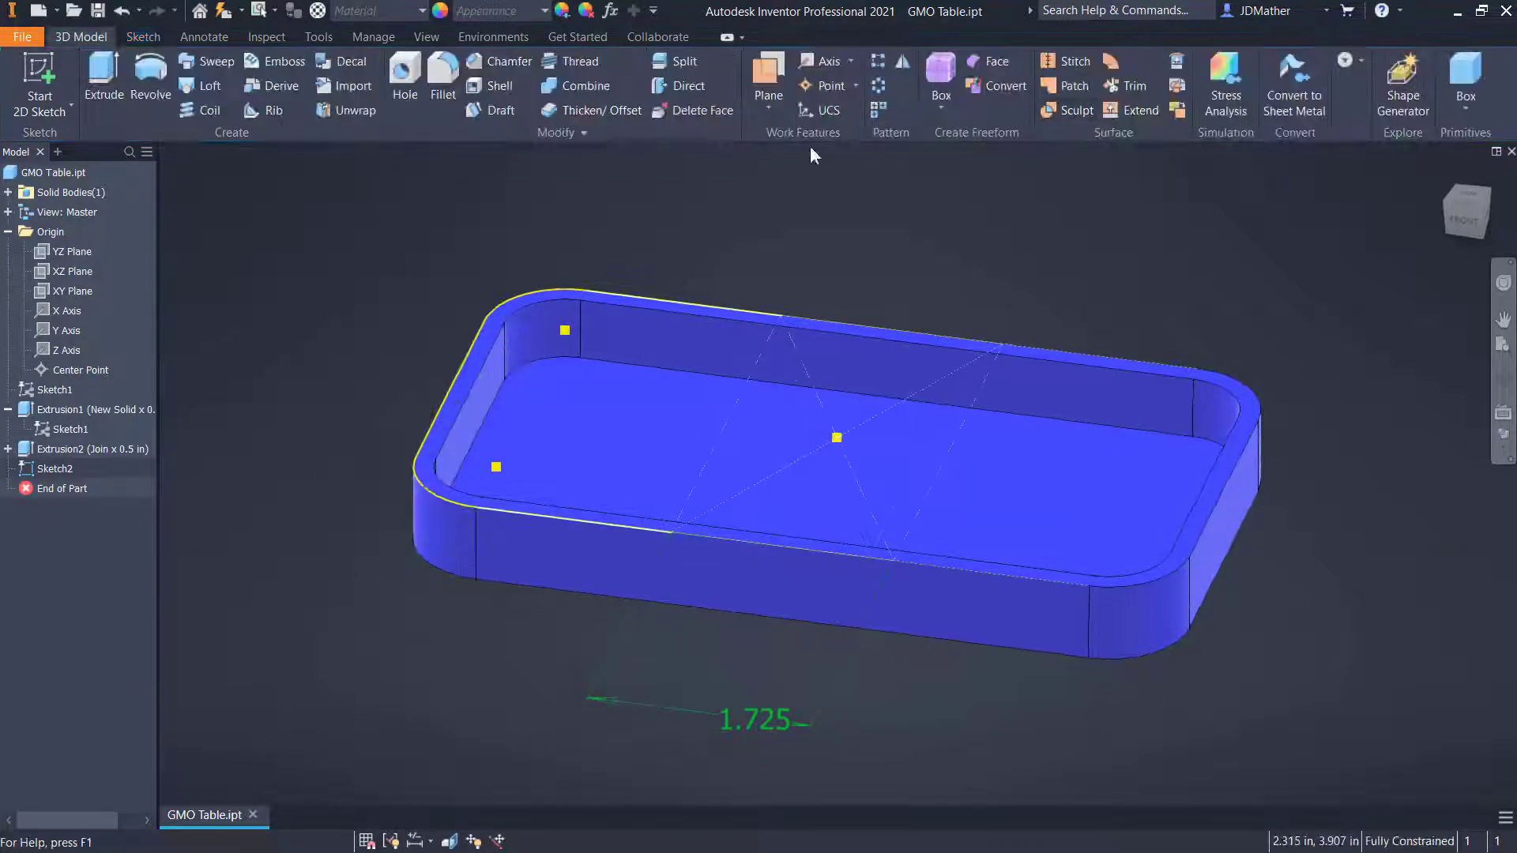
Step: Start a sketch on the XY plane and project the outer edge at the table's left end into it
left_click(69, 293)
key("s")
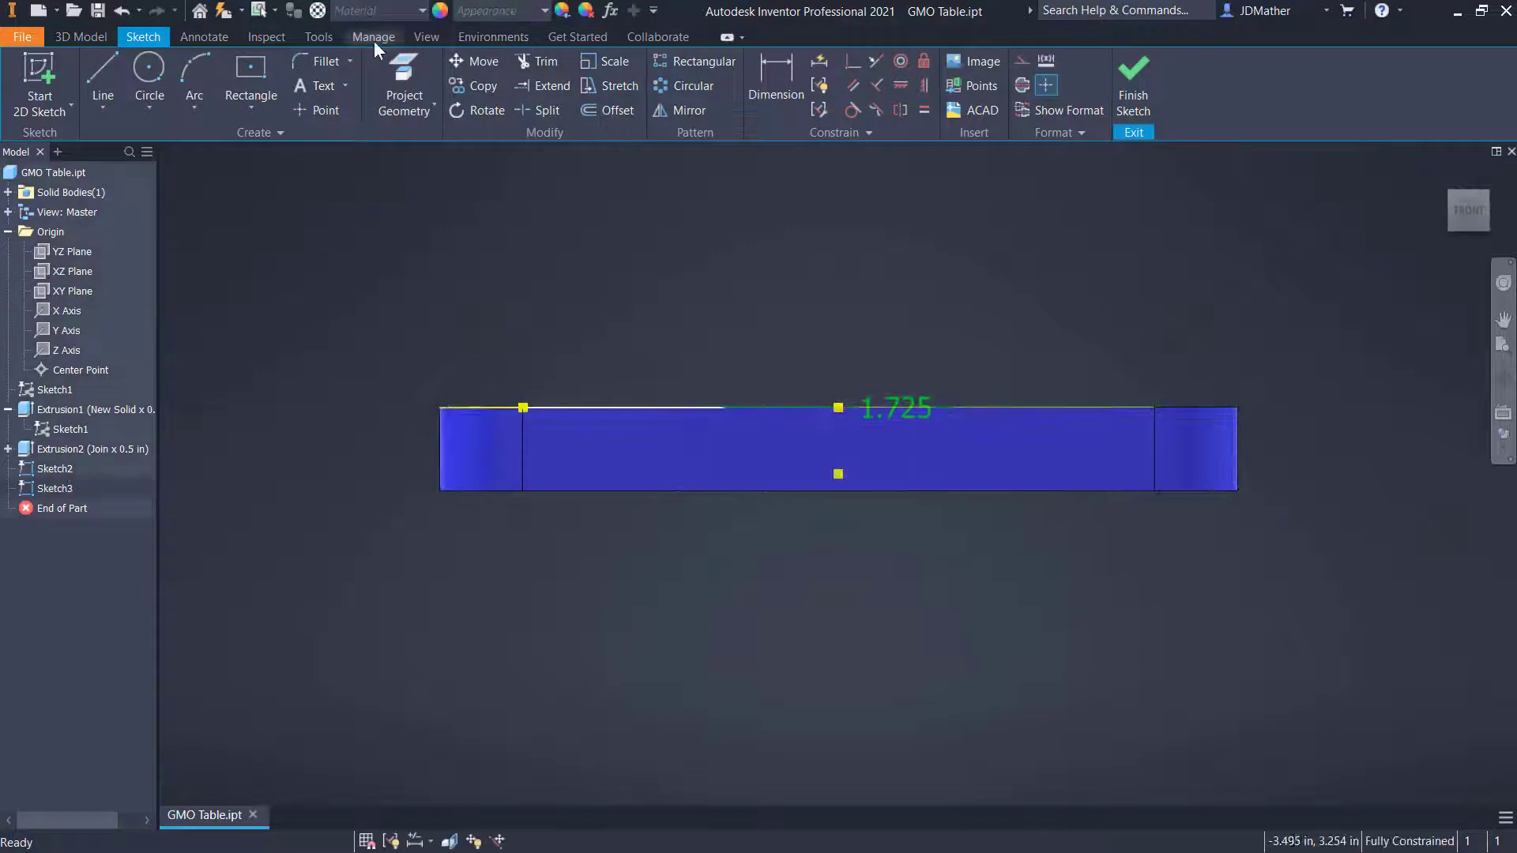
left_click(415, 69)
key("F6")
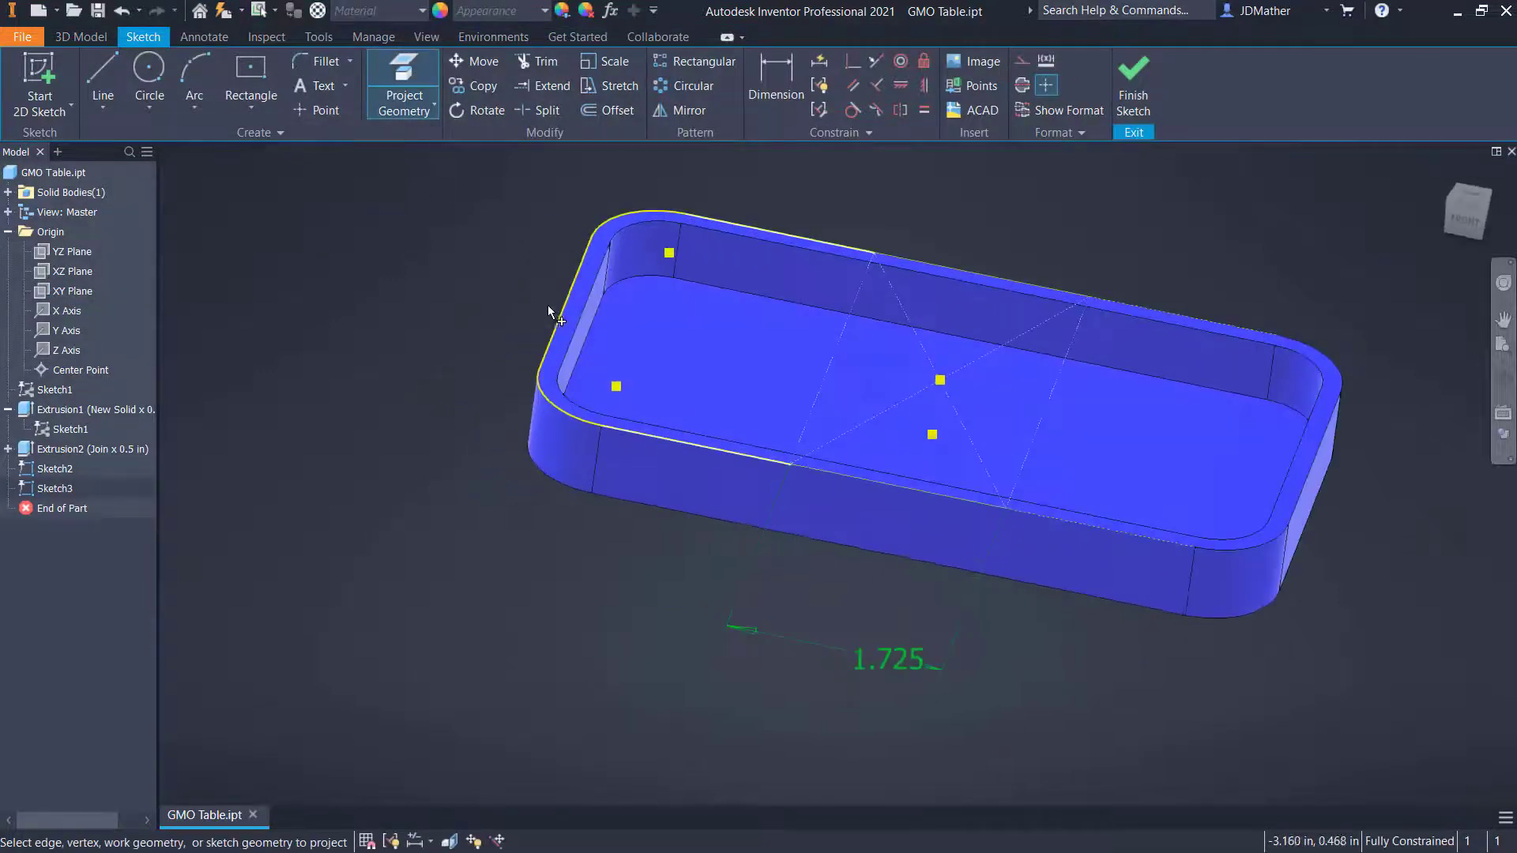
left_click(558, 324)
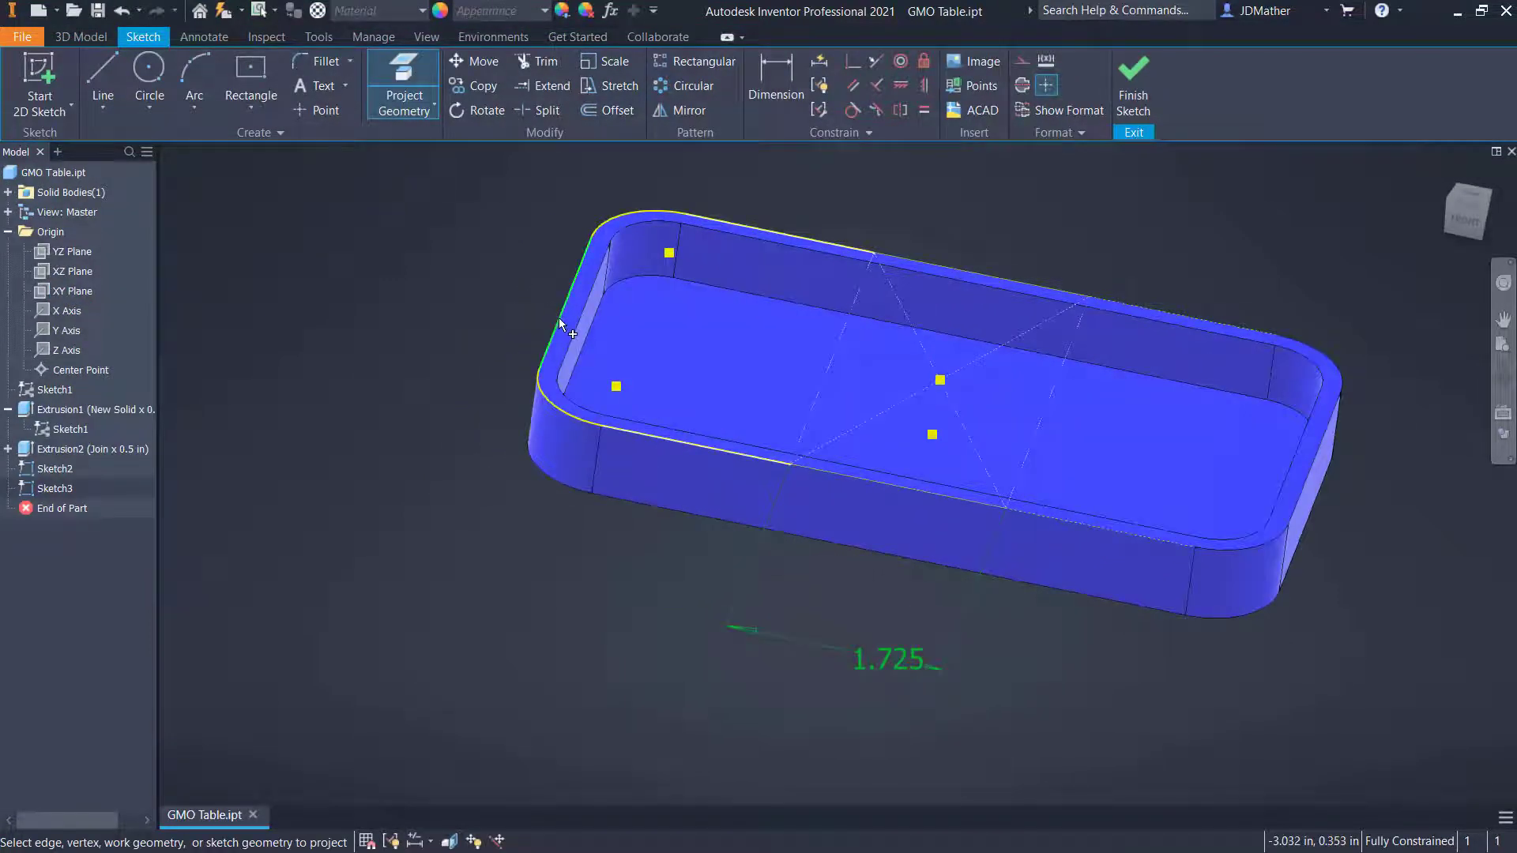
Step: Draw a circle centered on the projected point at the wall's outer left edge
left_click(149, 70)
left_click(472, 297)
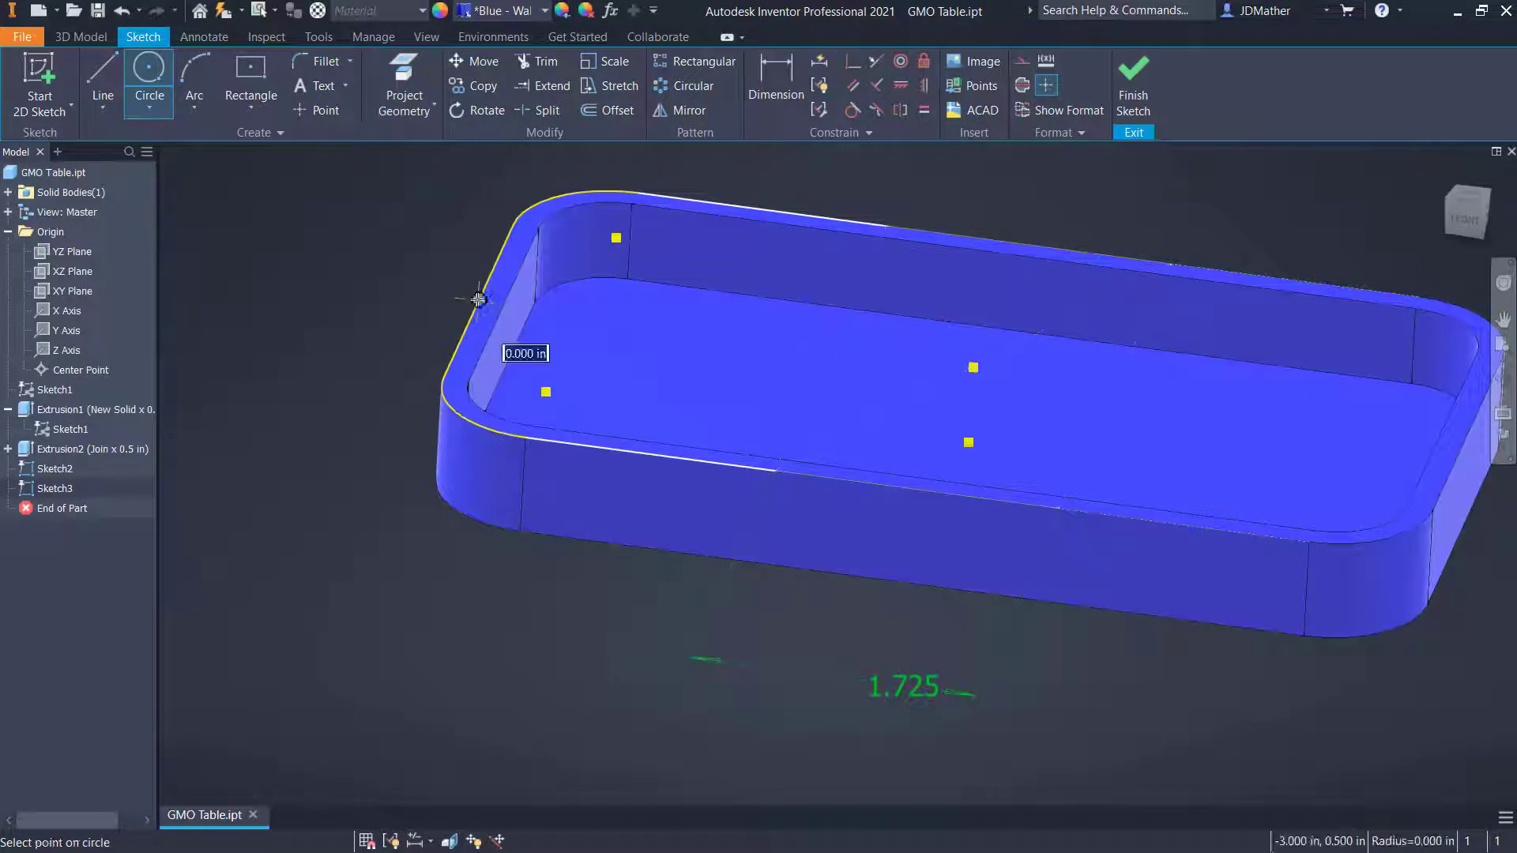
left_click(437, 268)
key("Escape")
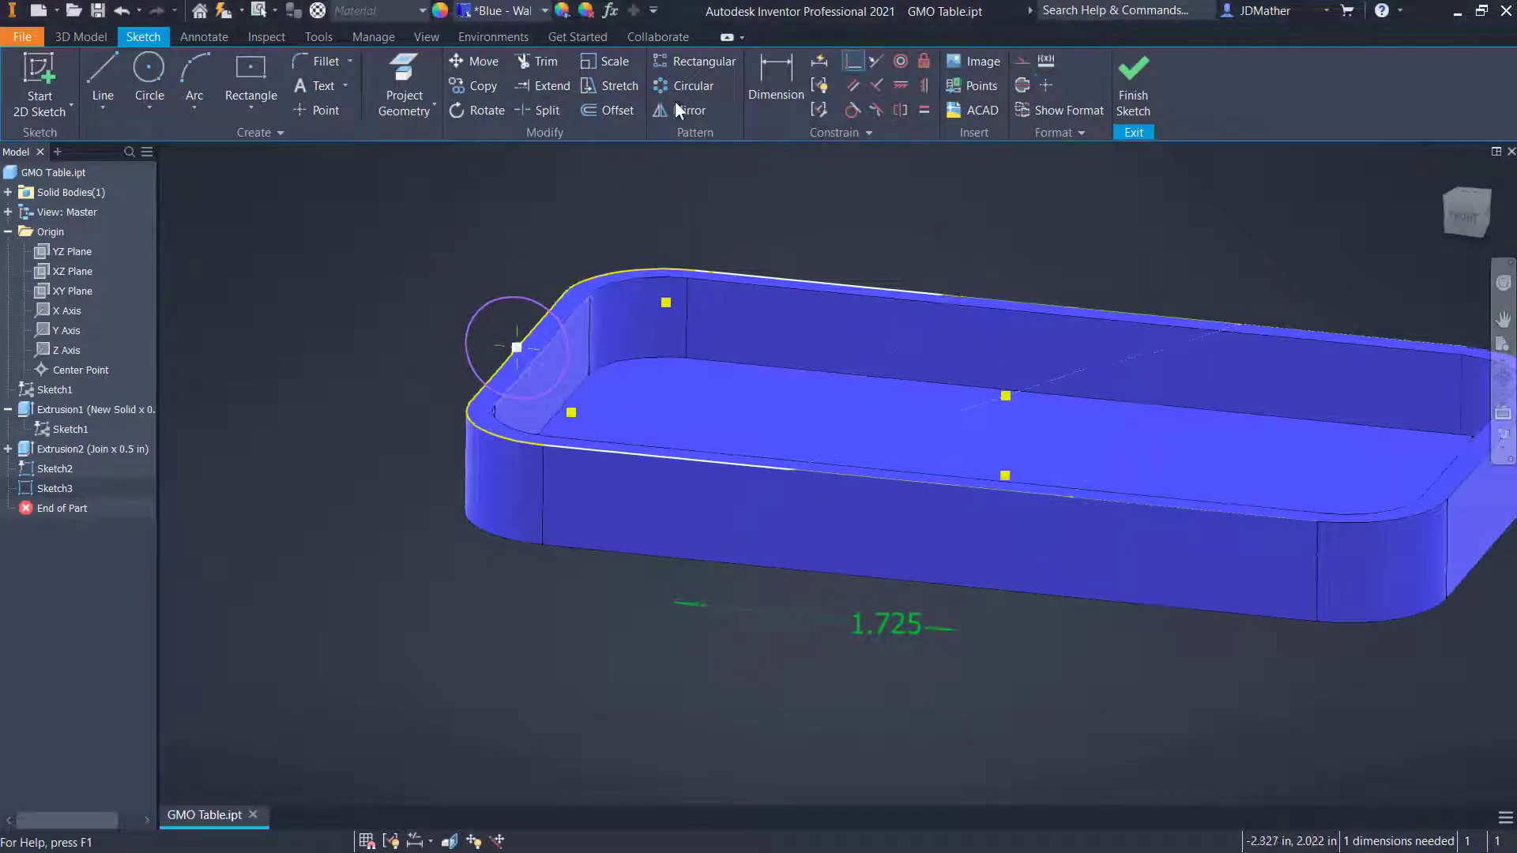
Step: Project the wall's inner left edge and constrain the circle coincident with the projected point
left_click(407, 69)
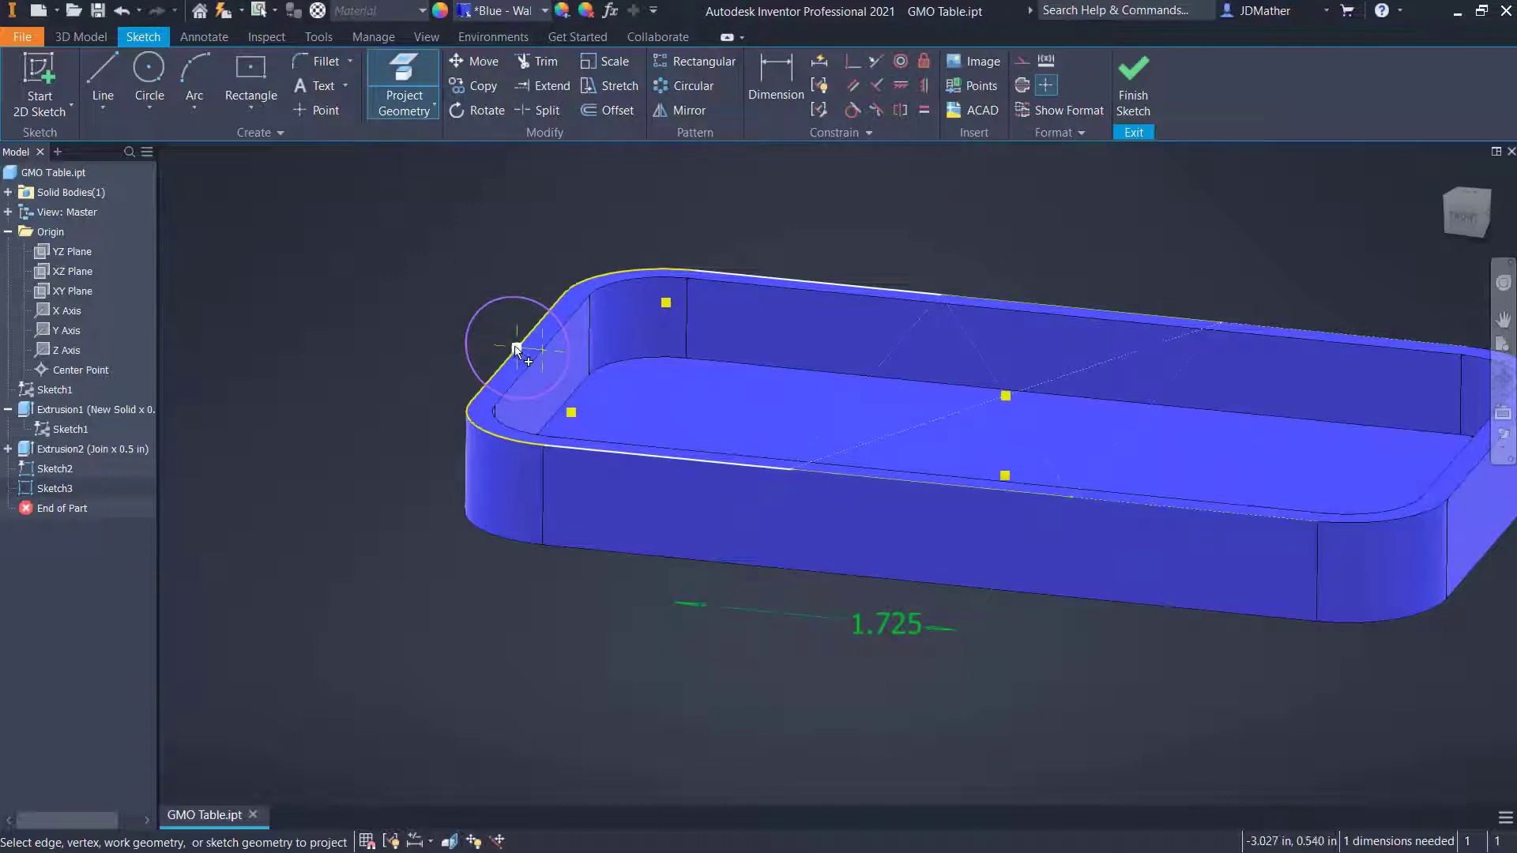
left_click(853, 60)
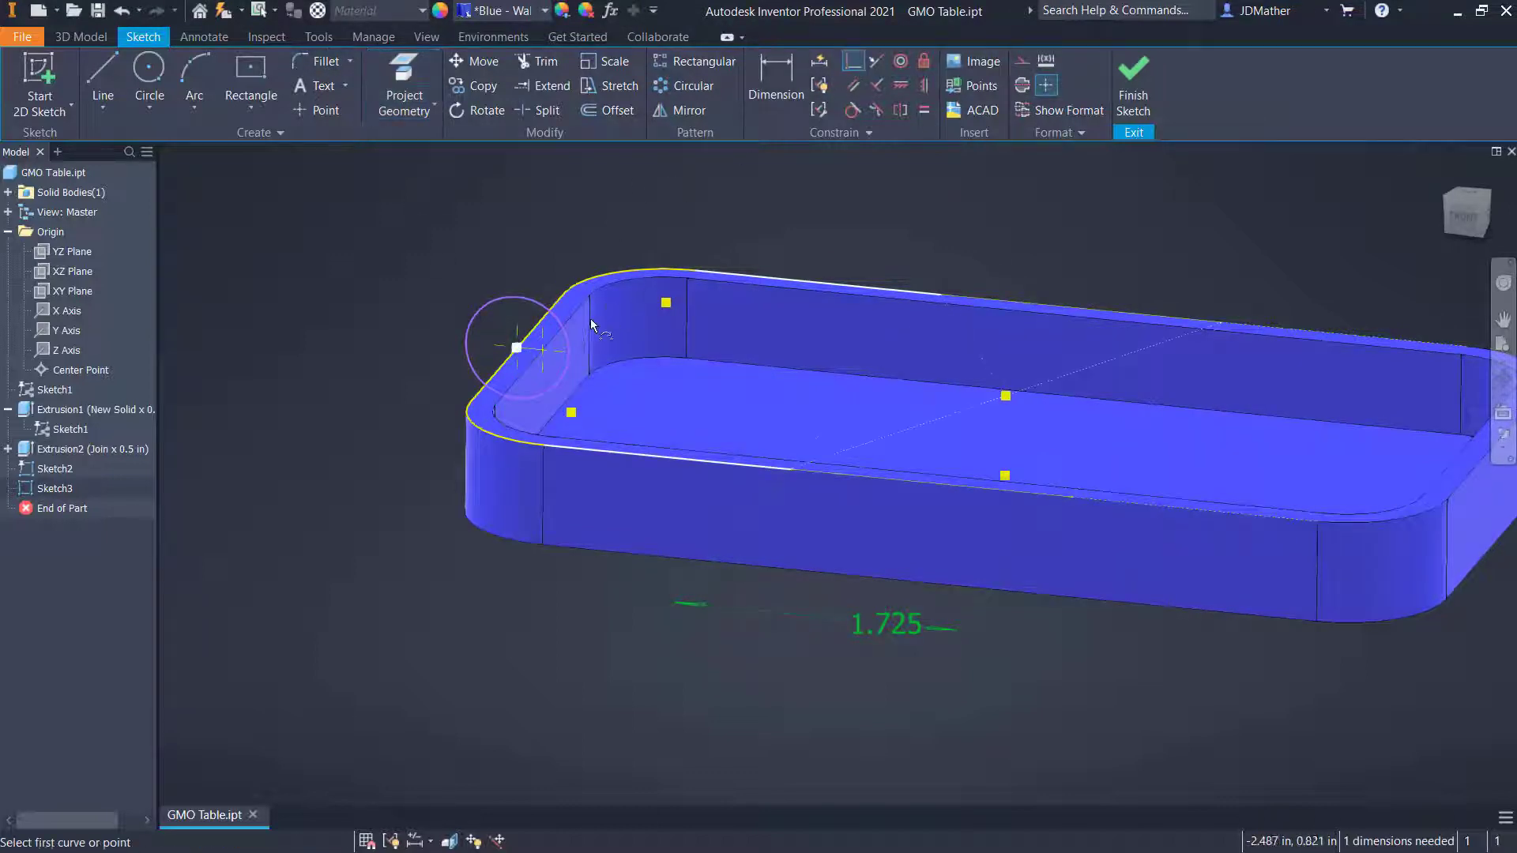
left_click(566, 336)
left_click(566, 363)
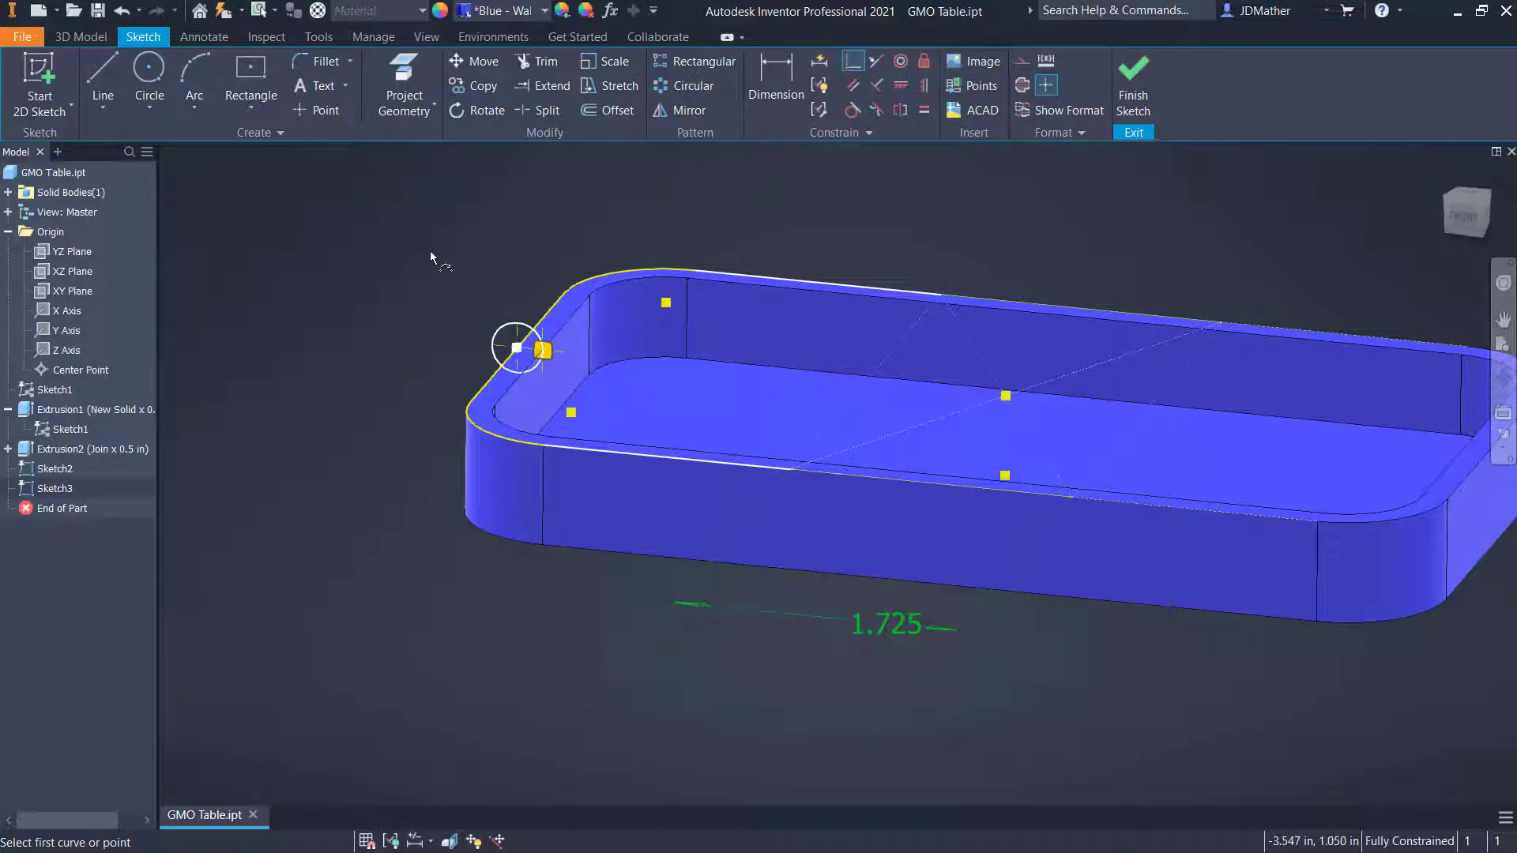
key("Escape")
Step: Finish the sketch and set up a Sweep of the circle with Solid Sweep off and output as a new solid
scroll(448, 249, "up", 3)
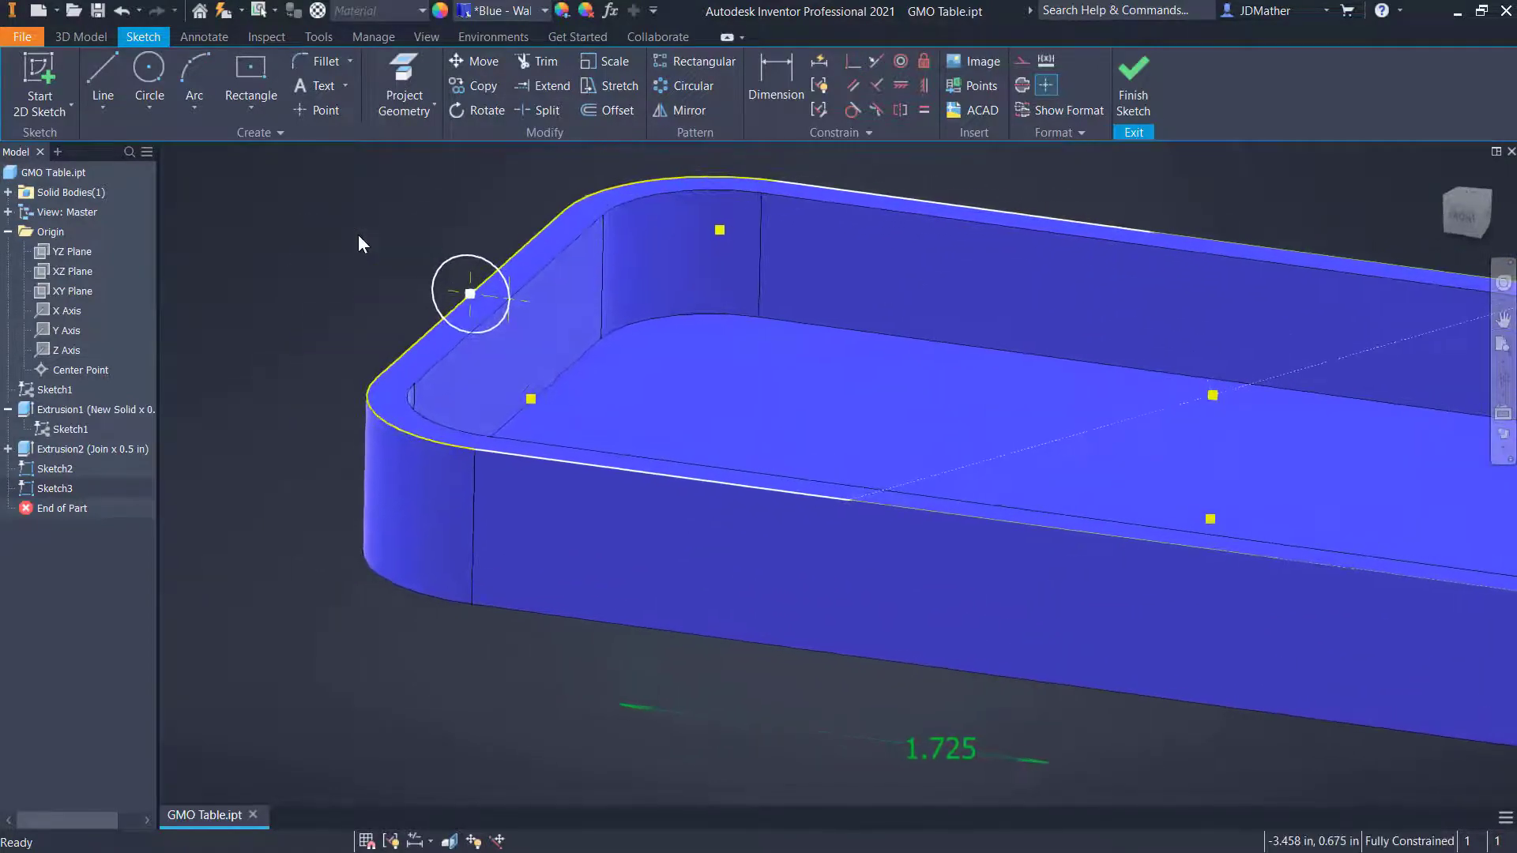
key("s")
left_click(207, 61)
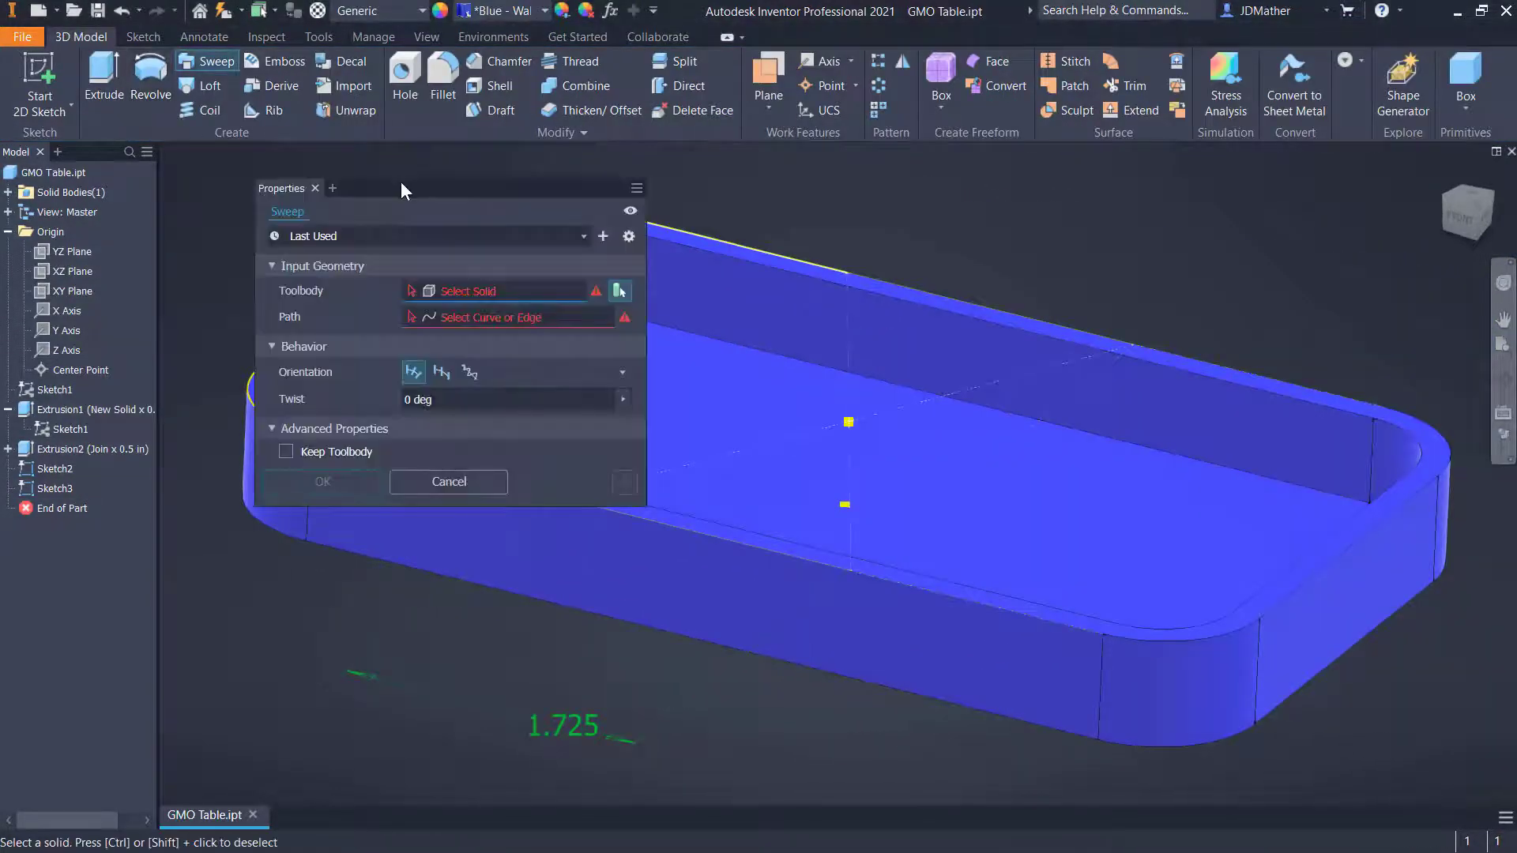
left_click_drag(400, 181, 699, 243)
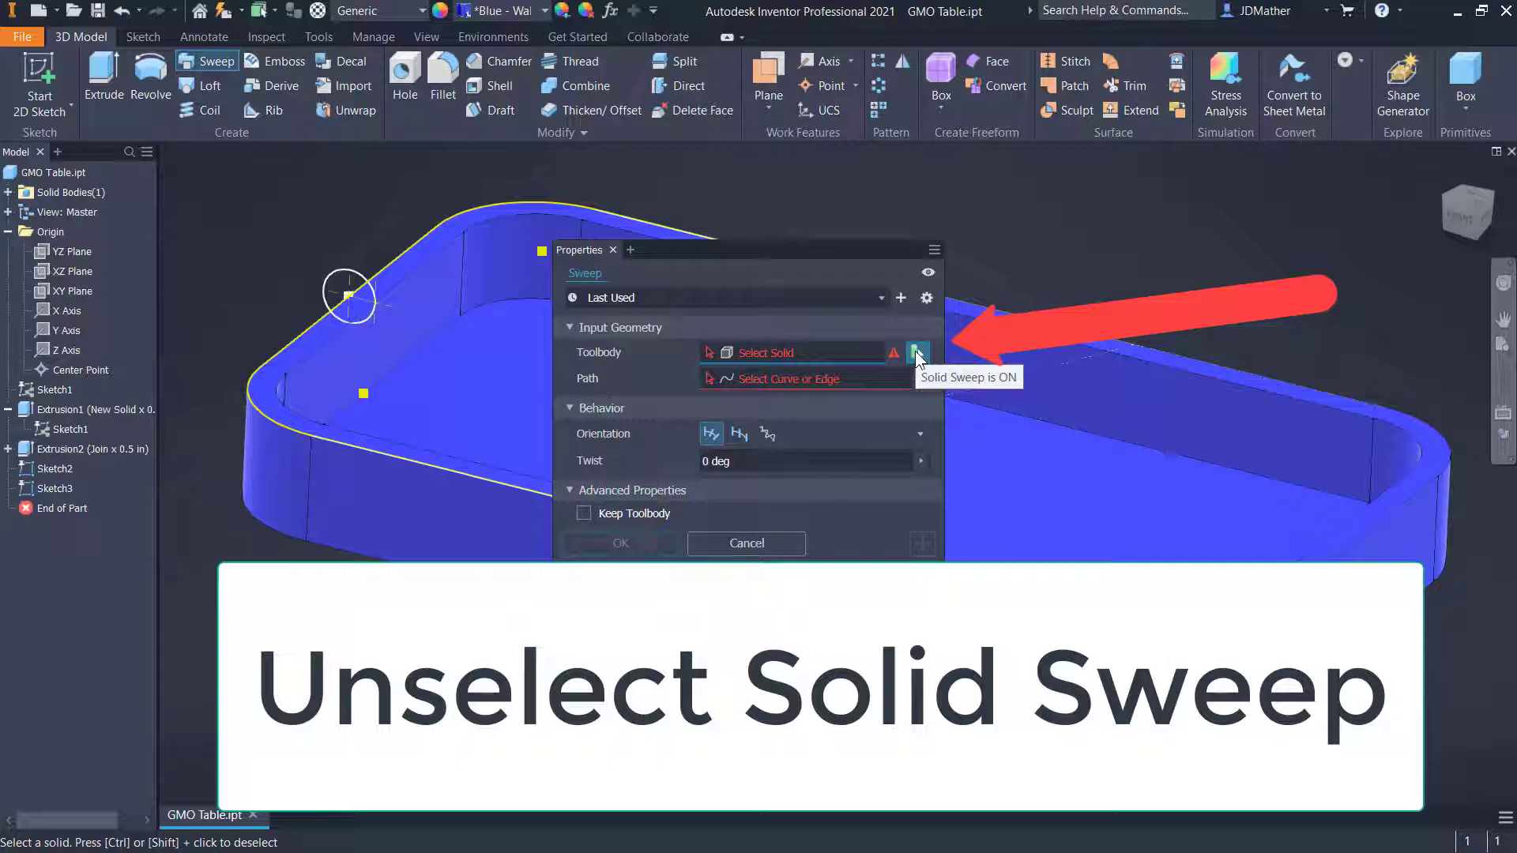
left_click(915, 353)
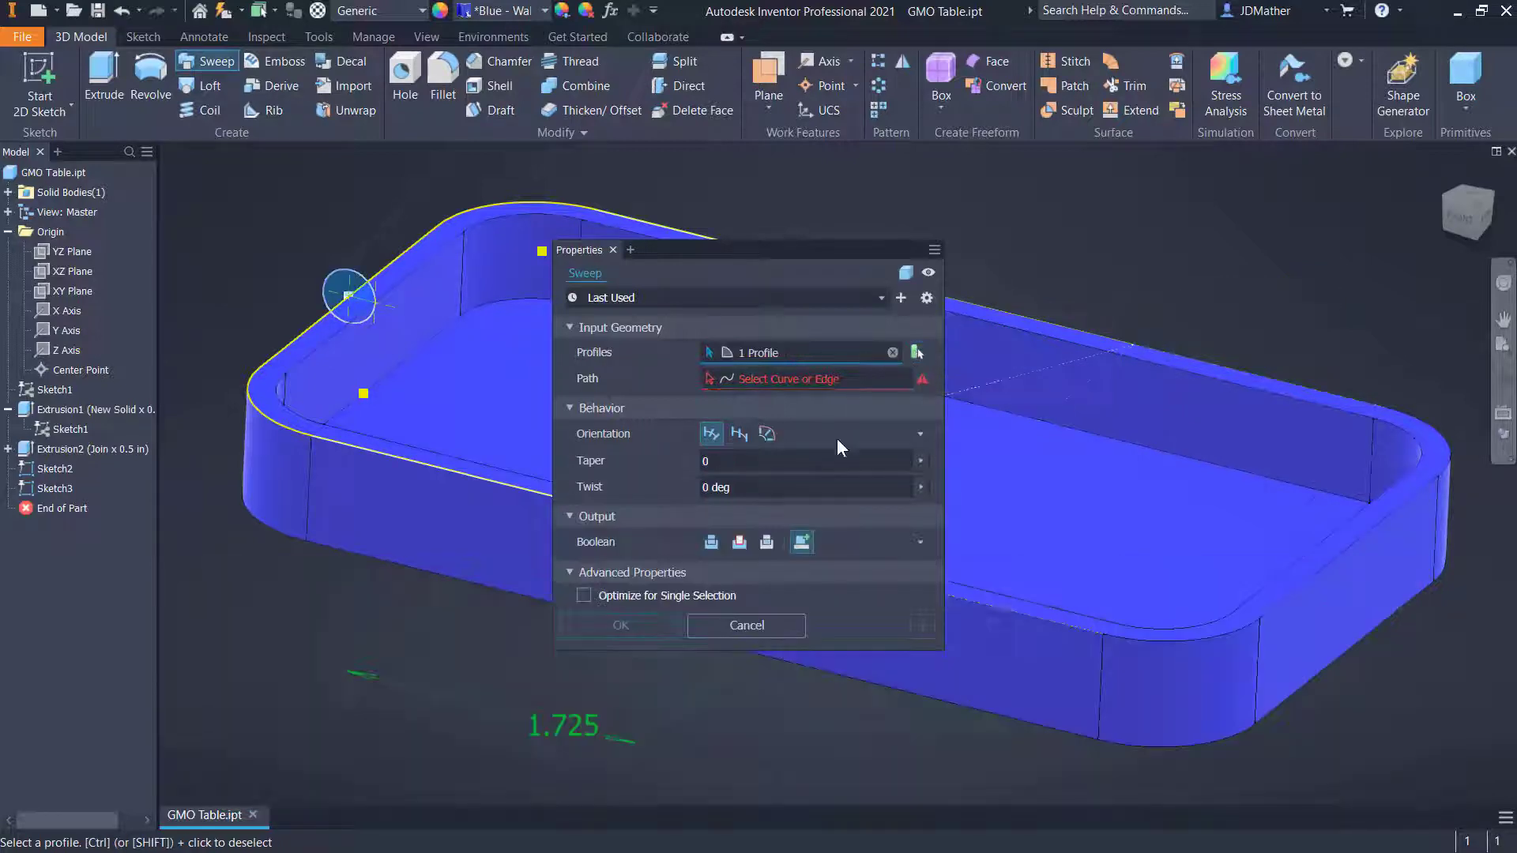
left_click(800, 542)
left_click(752, 379)
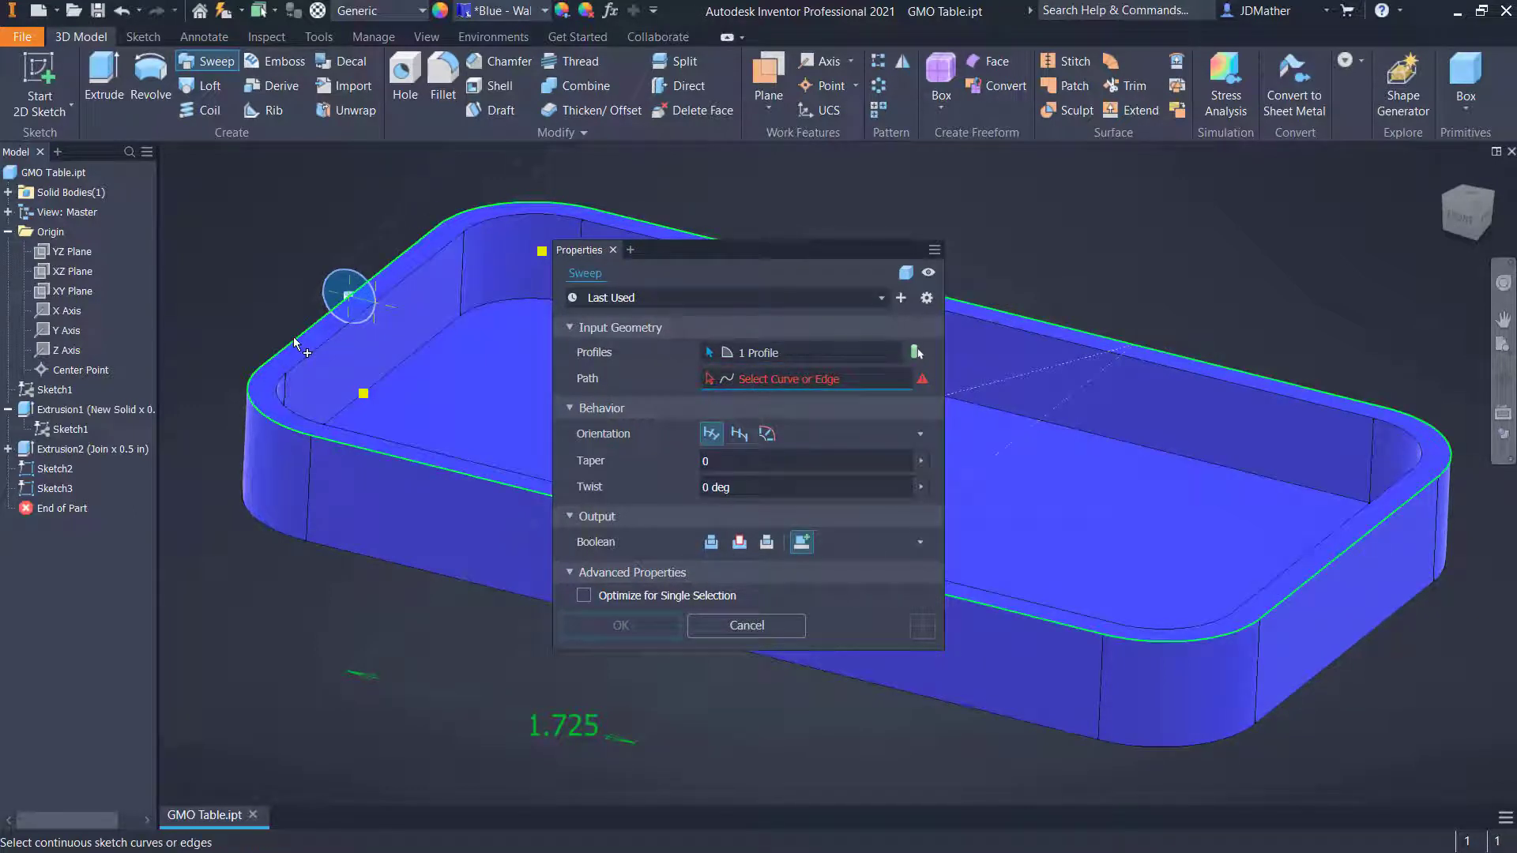
Step: Sweep the circle along the sketched path around the left end and the two straight lines adjoining it
mouse_move(294, 341)
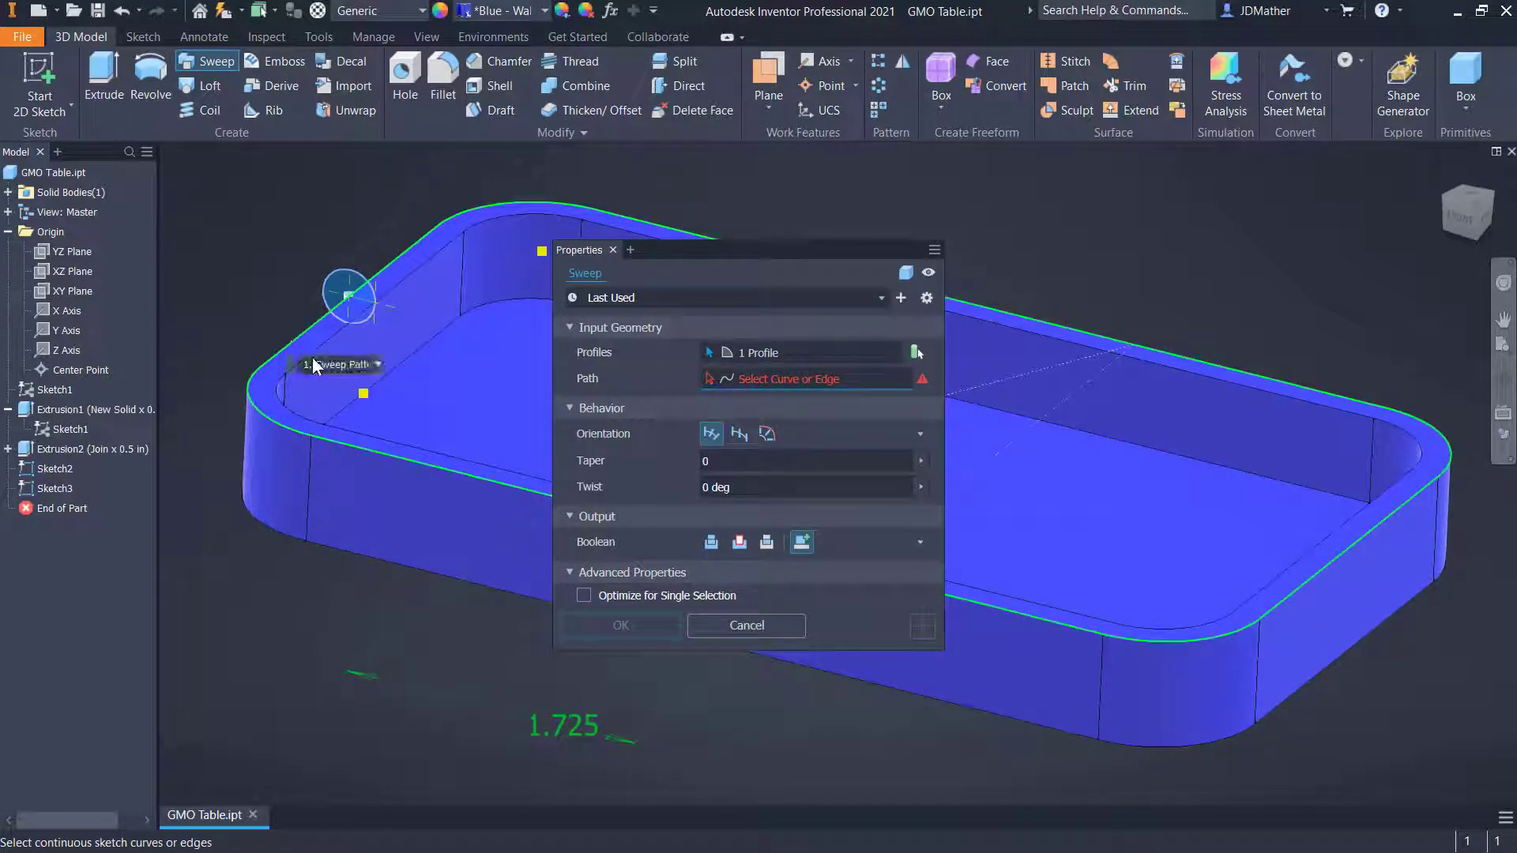
left_click(379, 365)
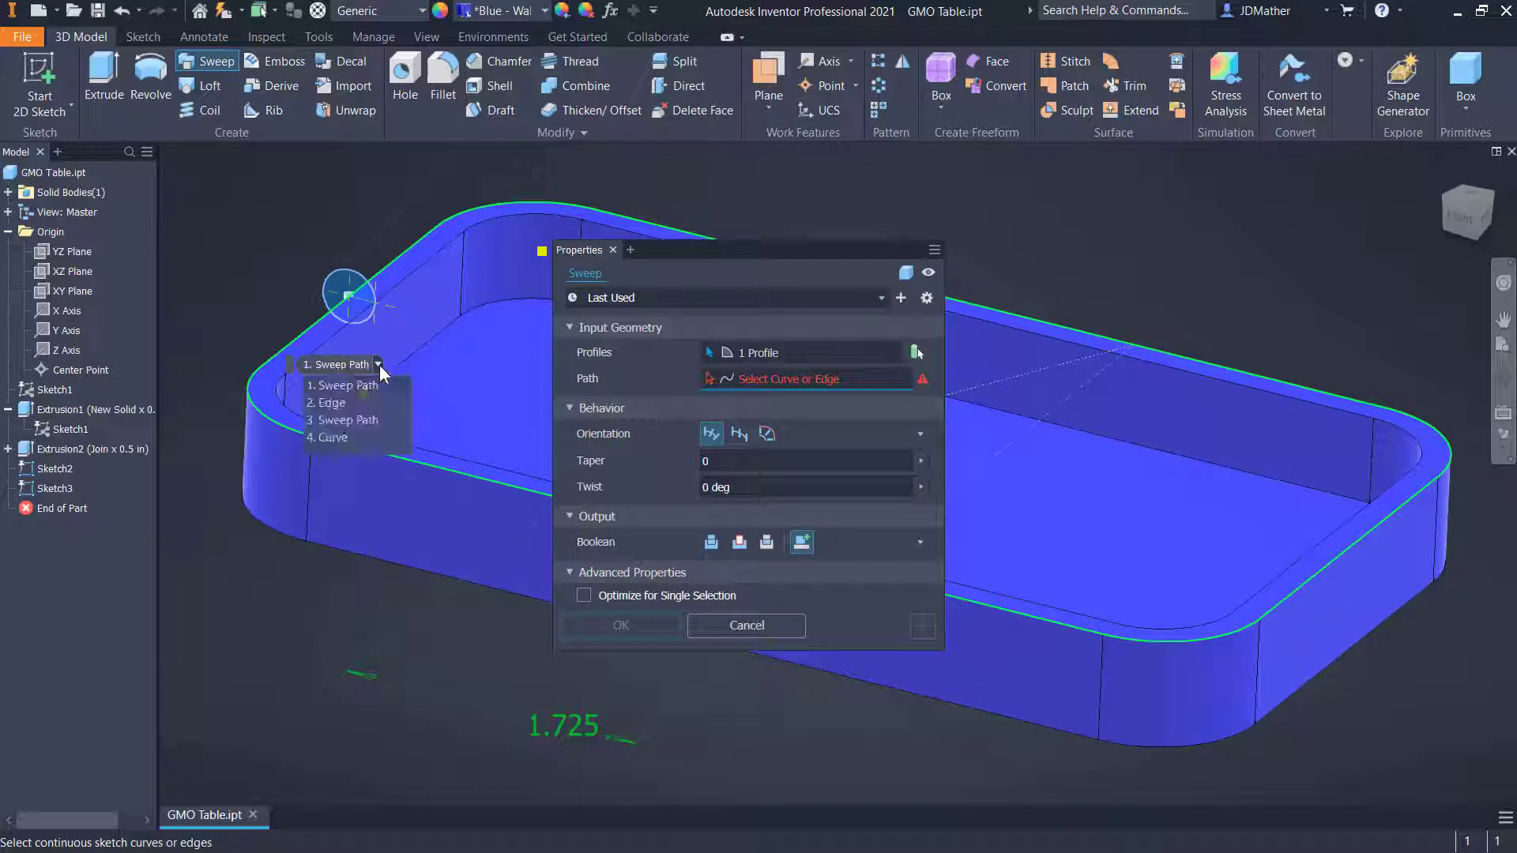
left_click(339, 418)
middle_click_drag(198, 472, 294, 478, "shift")
scroll(294, 478, "up", 1)
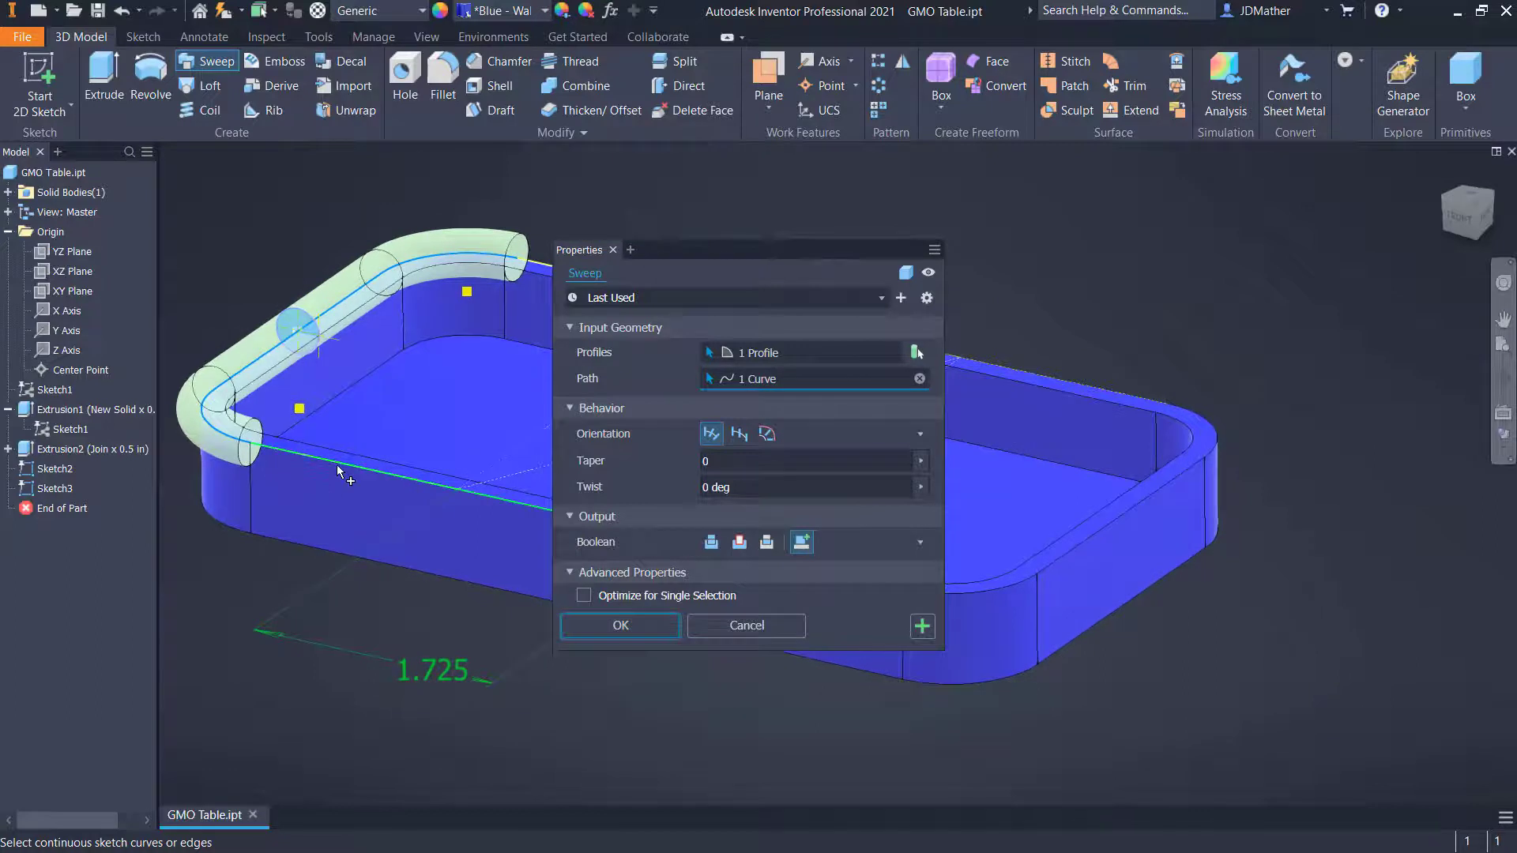
mouse_move(338, 465)
left_click(394, 492)
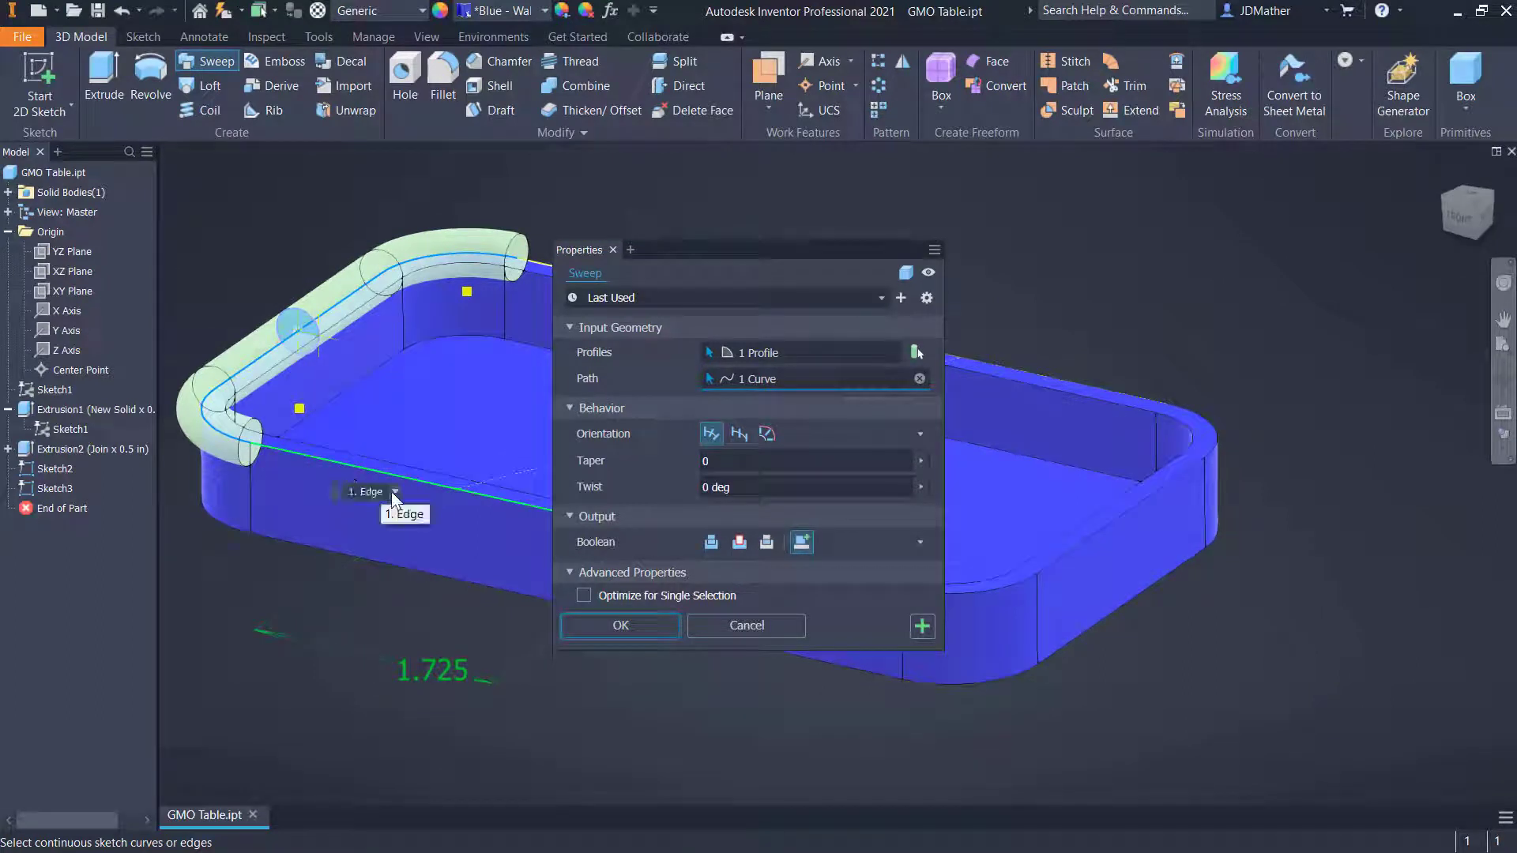
left_click(383, 529)
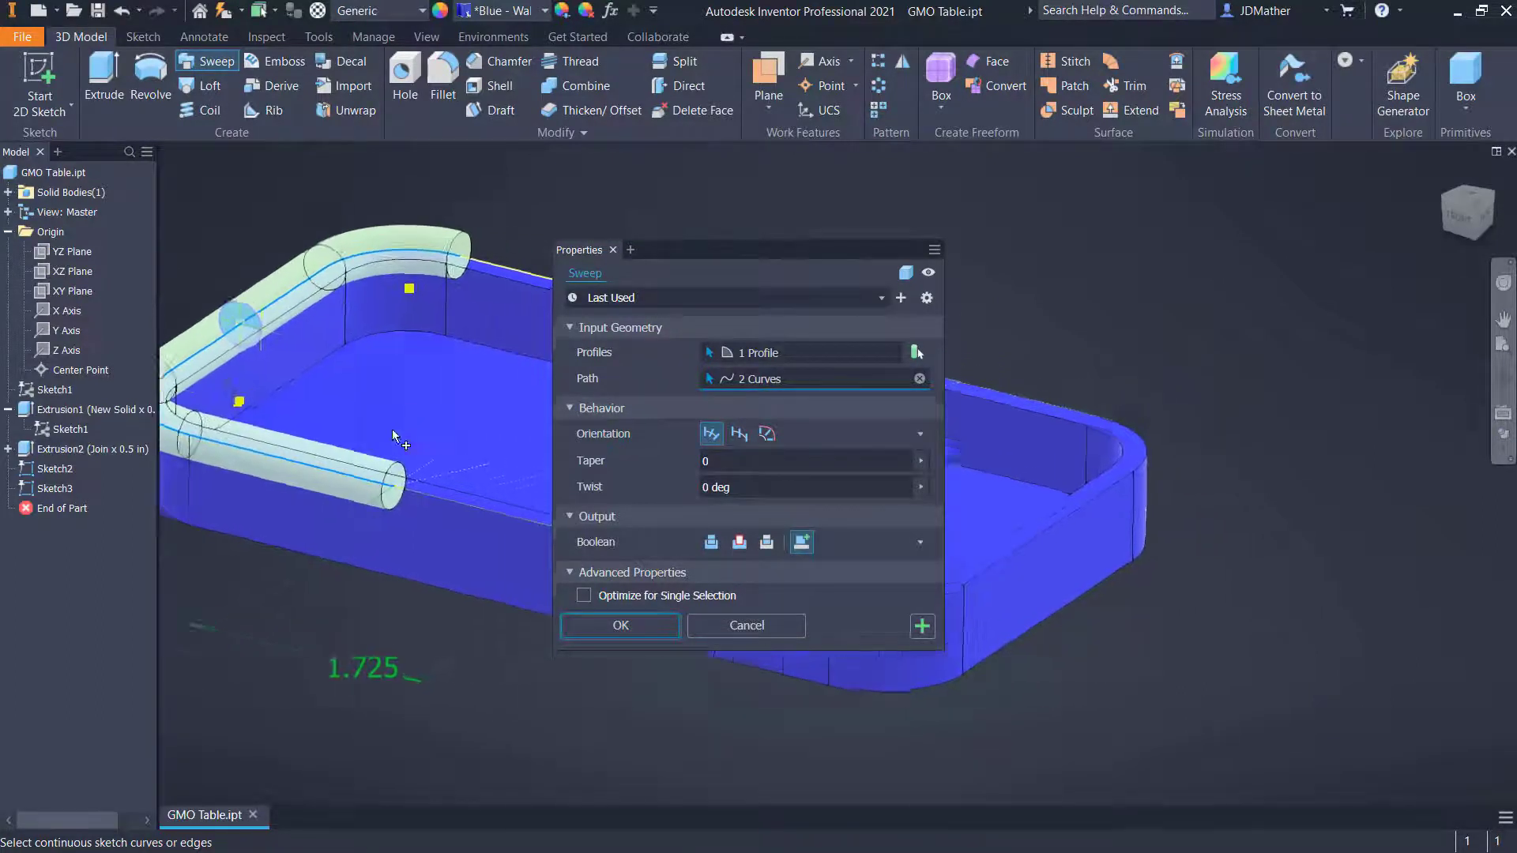
left_click(335, 296)
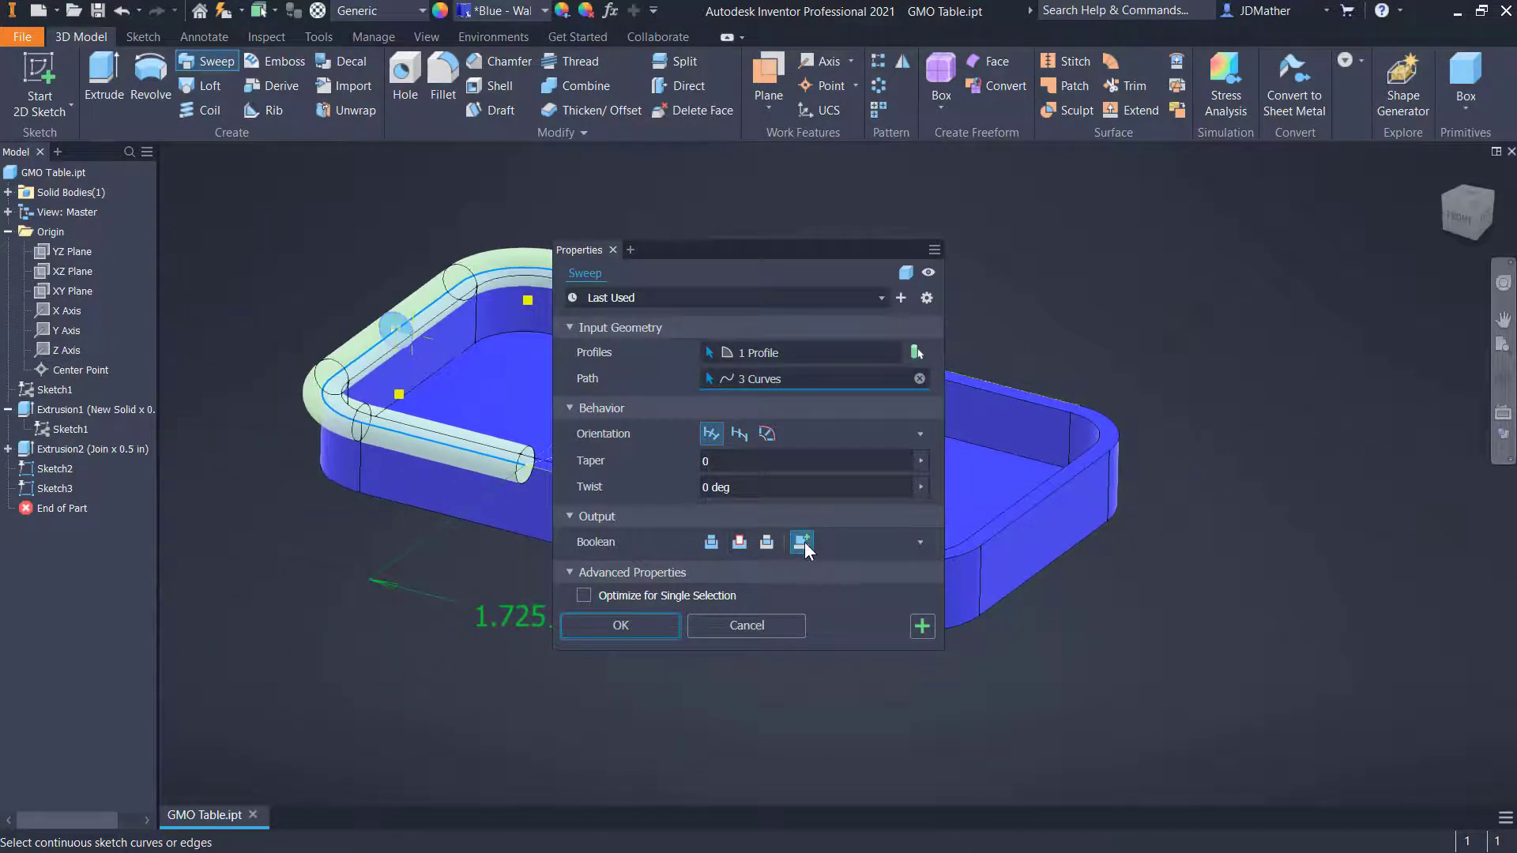
left_click(619, 628)
Step: Locate the second solid body in the view and apply a black appearance to the sweep feature
left_click(10, 192)
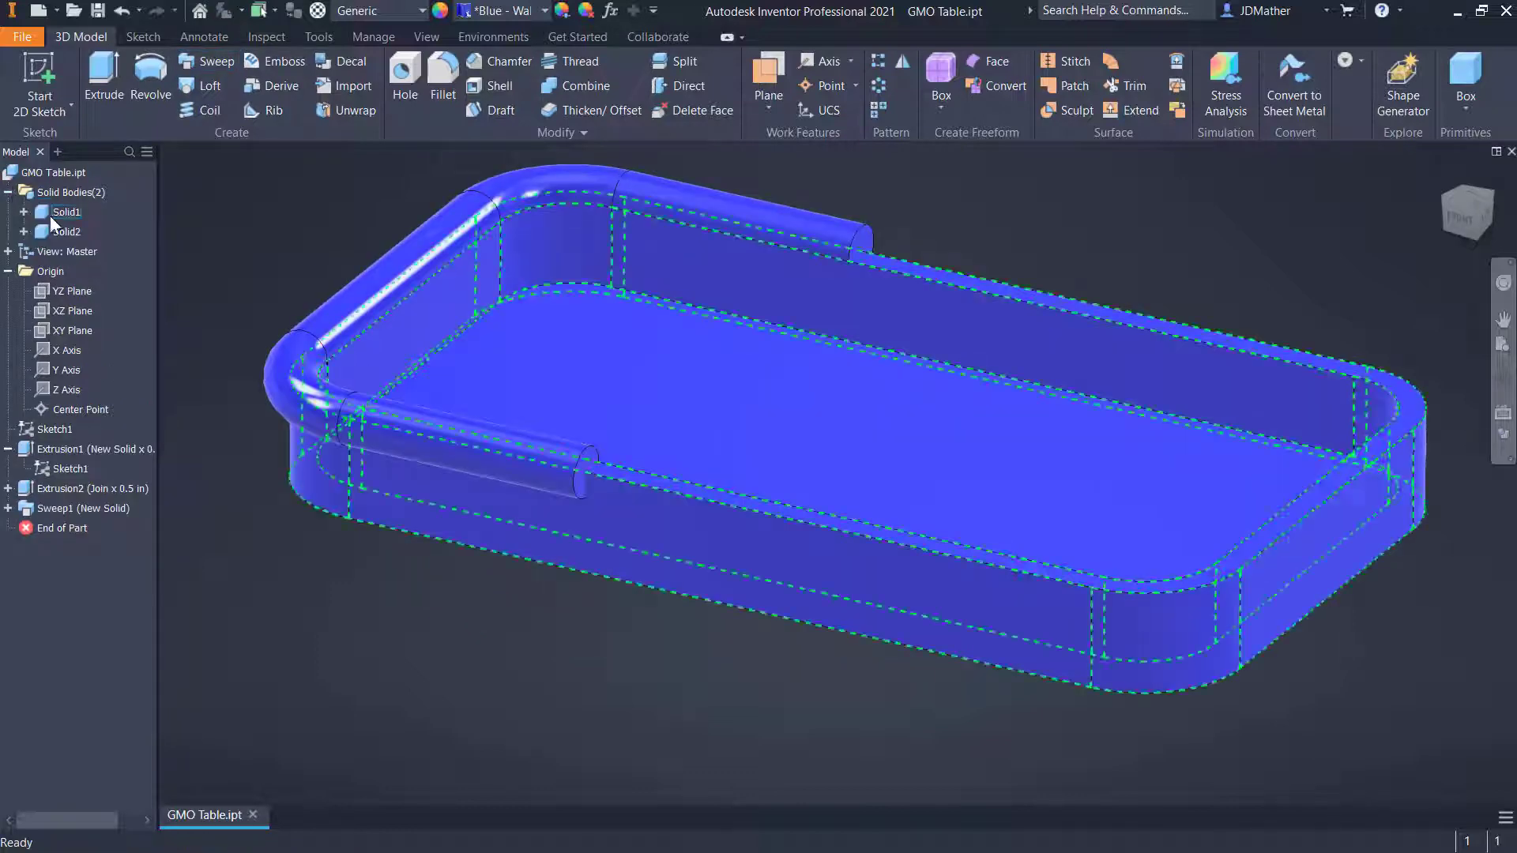
right_click(65, 233)
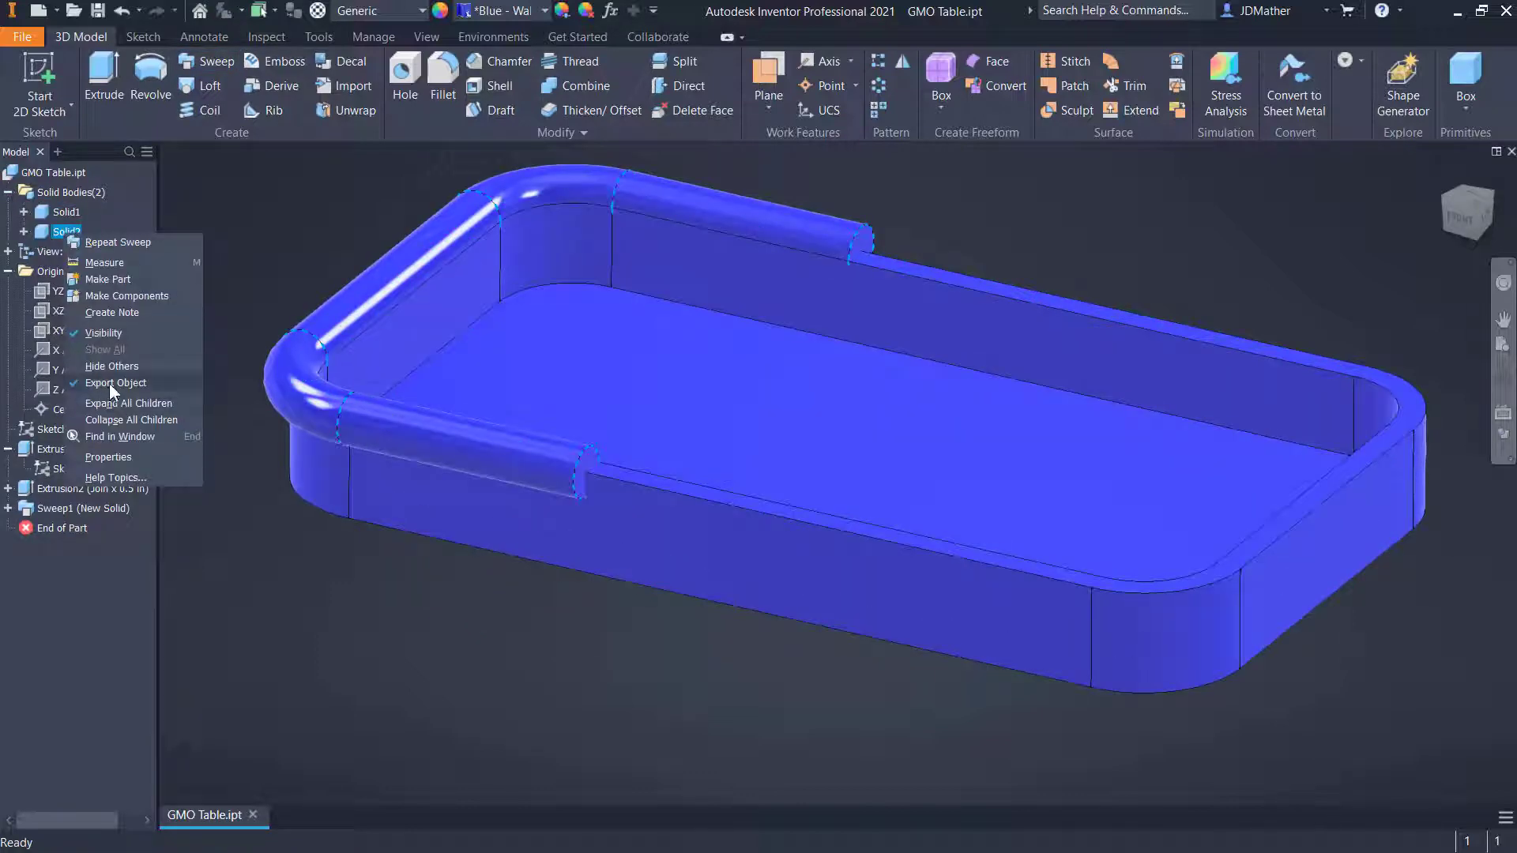
left_click(116, 437)
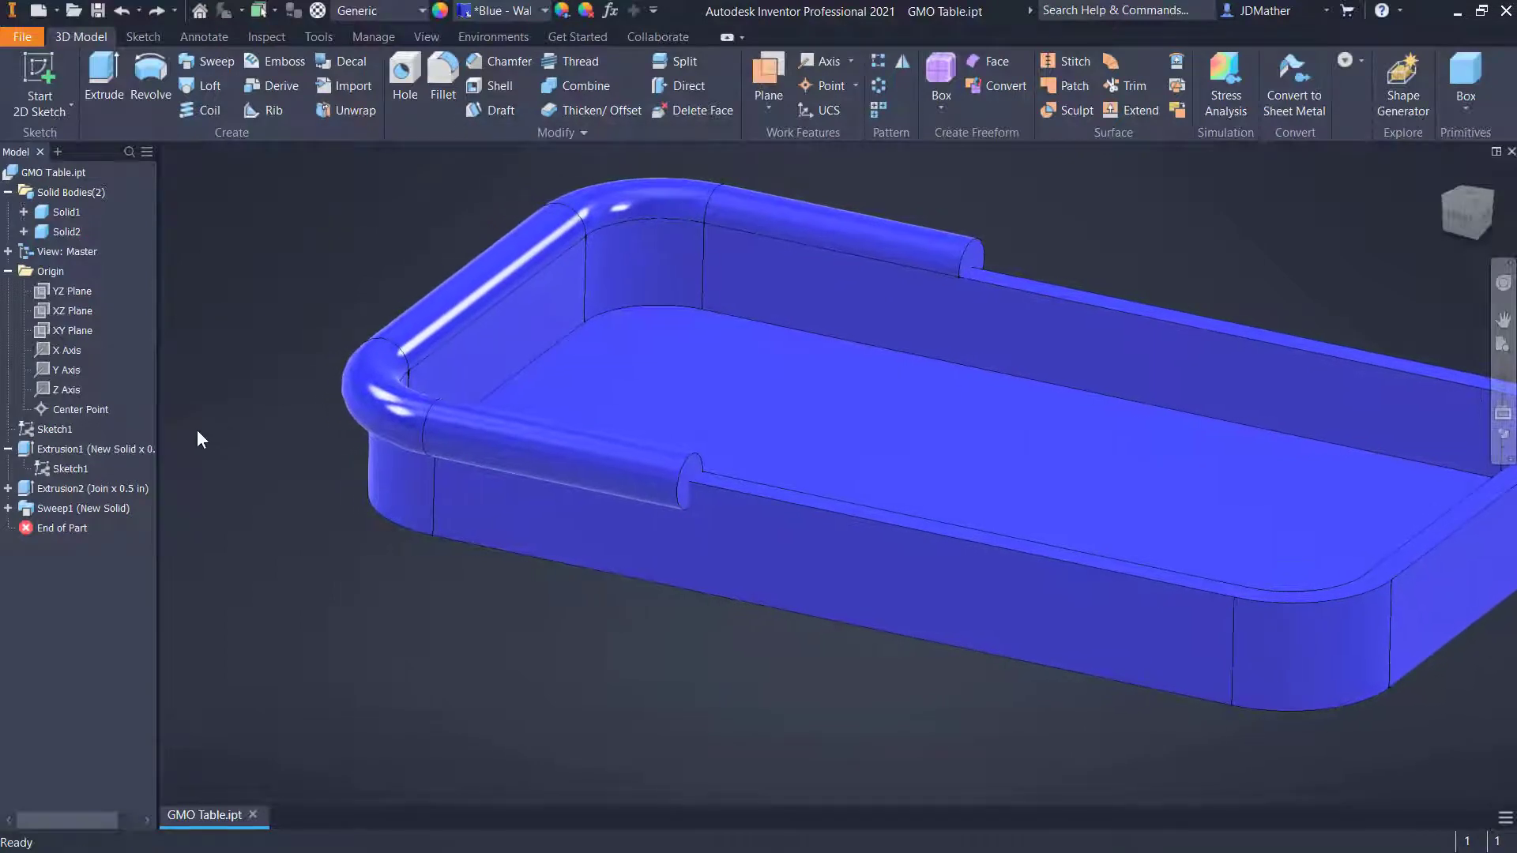
left_click(92, 507)
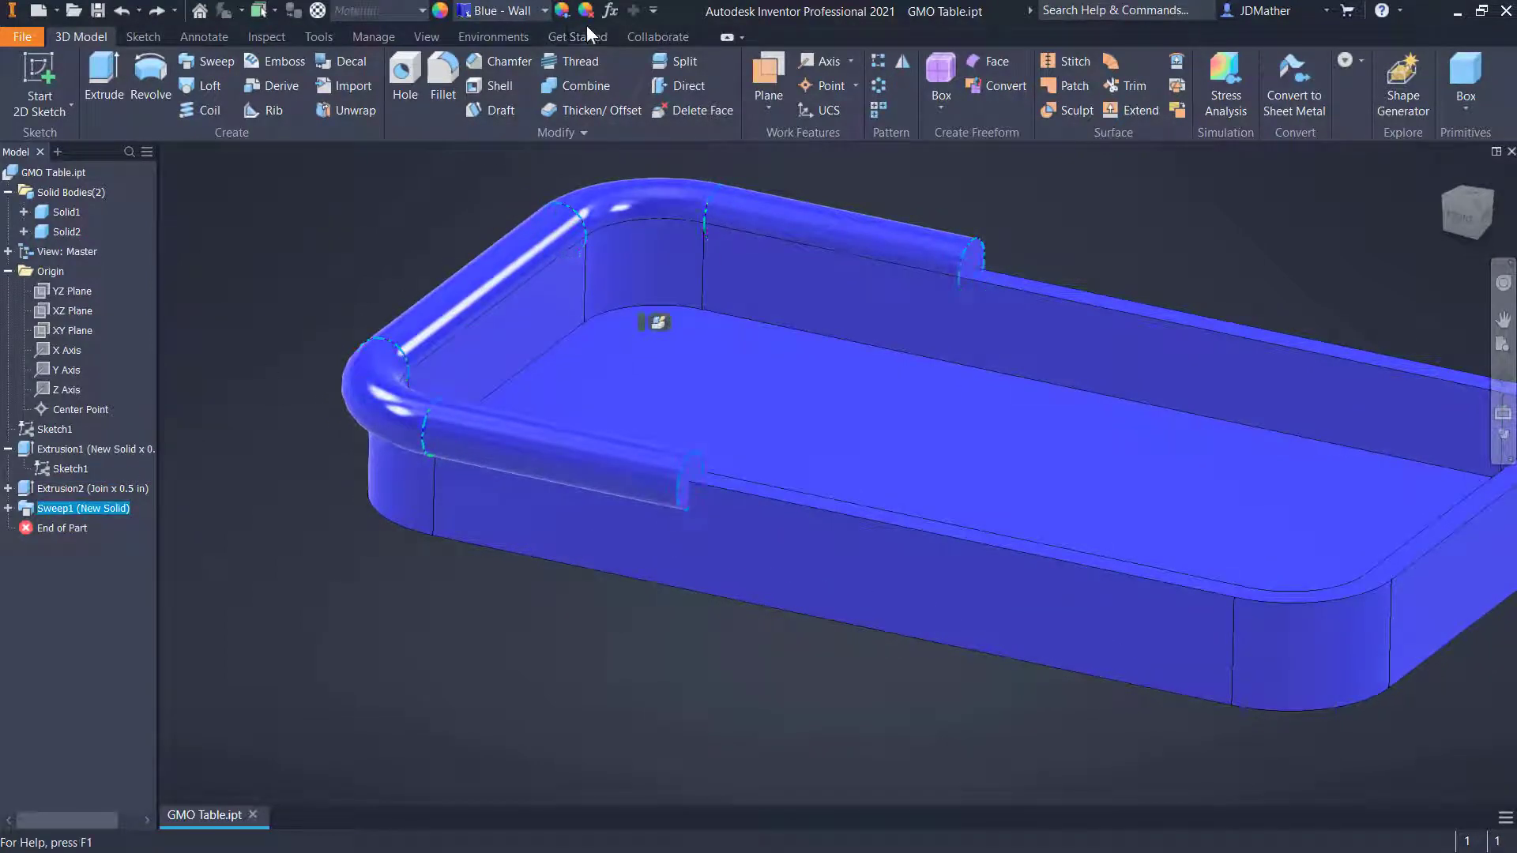
left_click(562, 10)
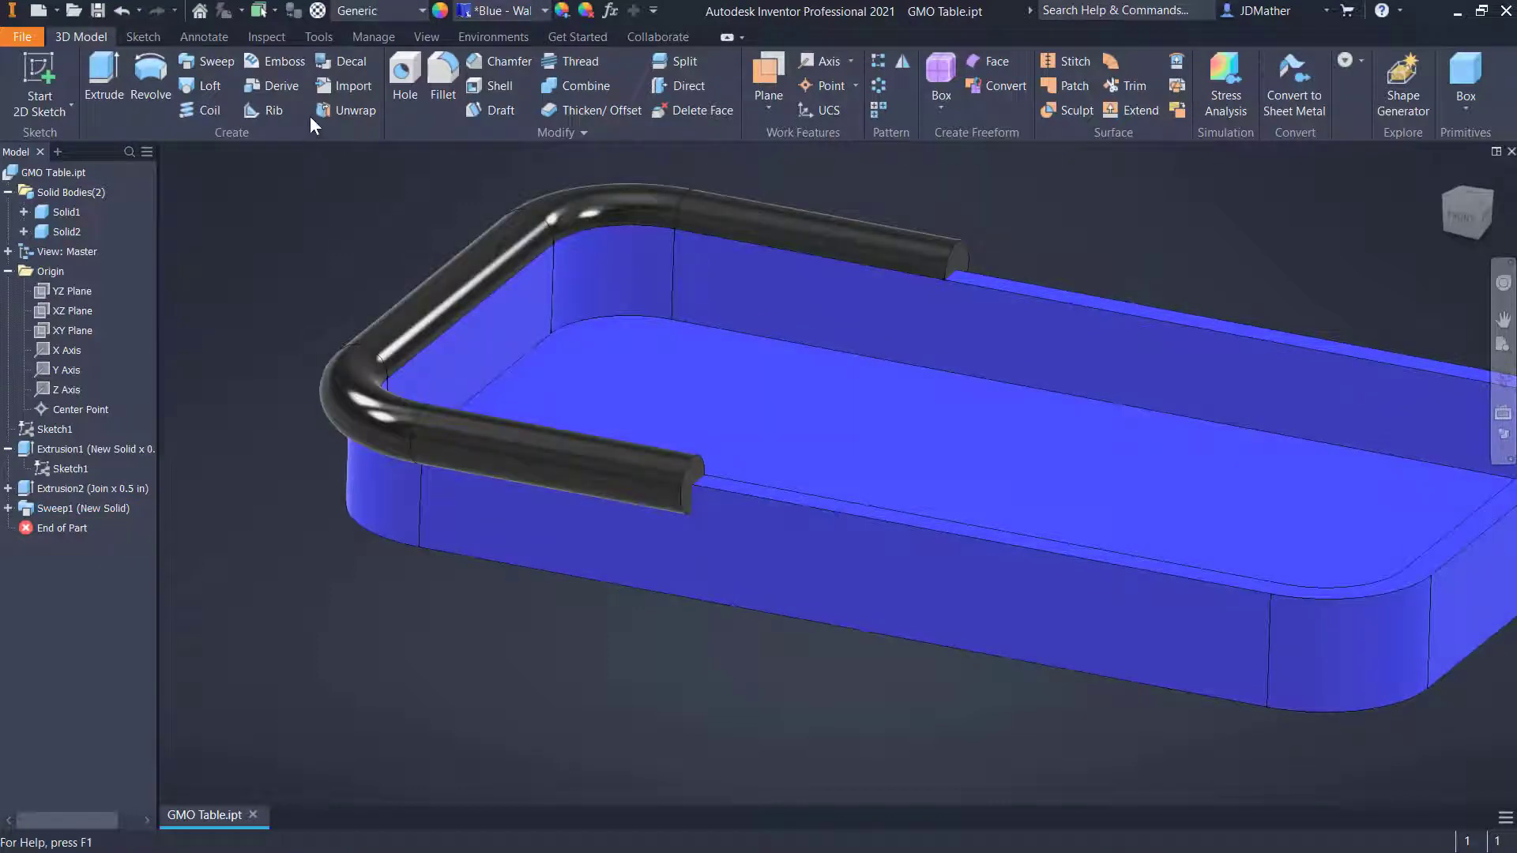
Step: Fillet the circular edges at both ends of the swept rim with a 0.125 in radius
left_click(439, 73)
left_click(957, 257)
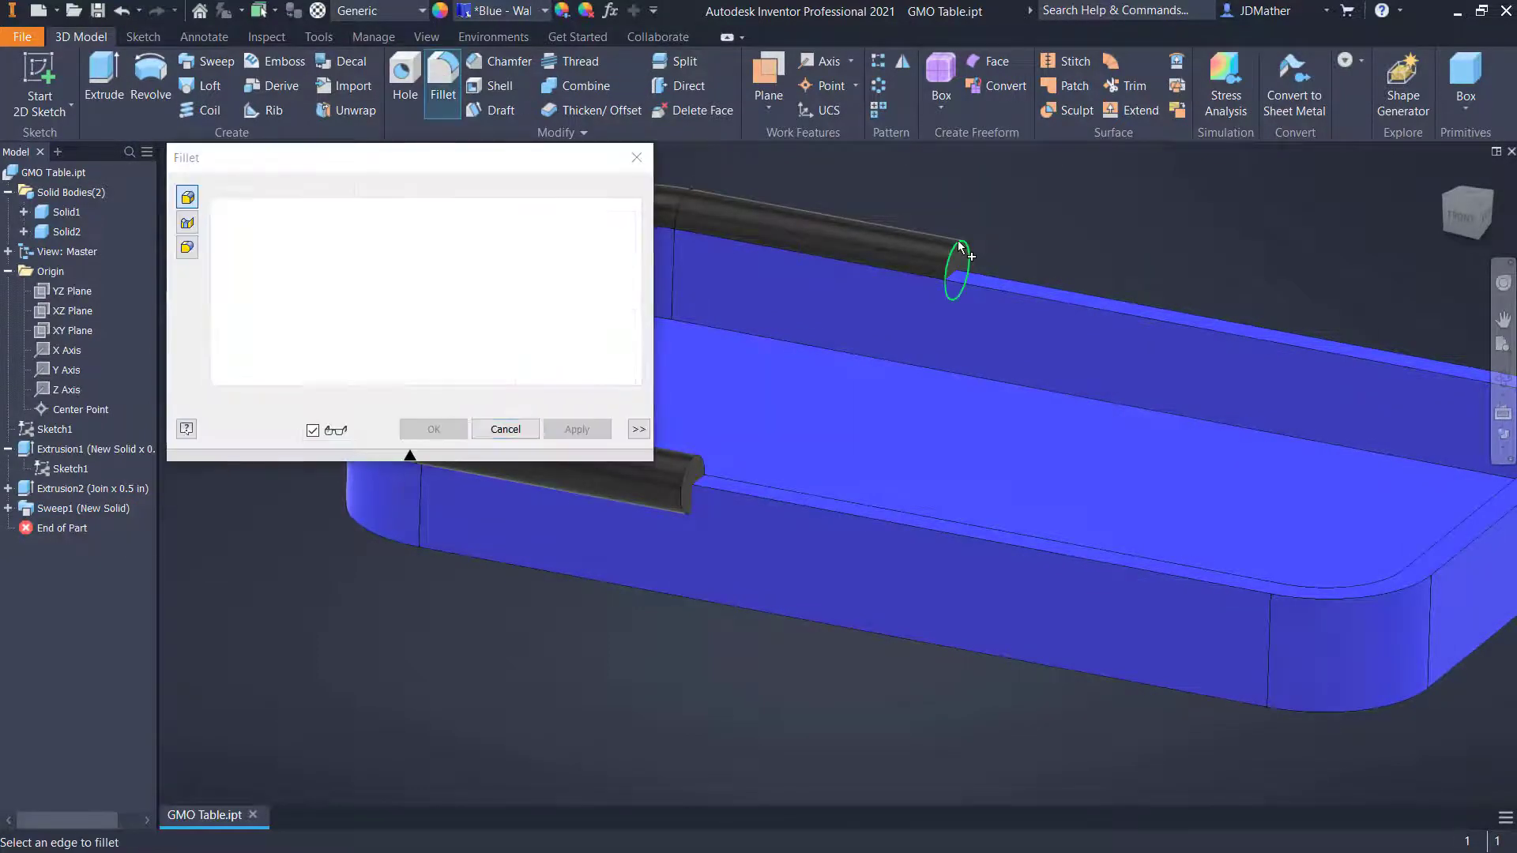
left_click(683, 474)
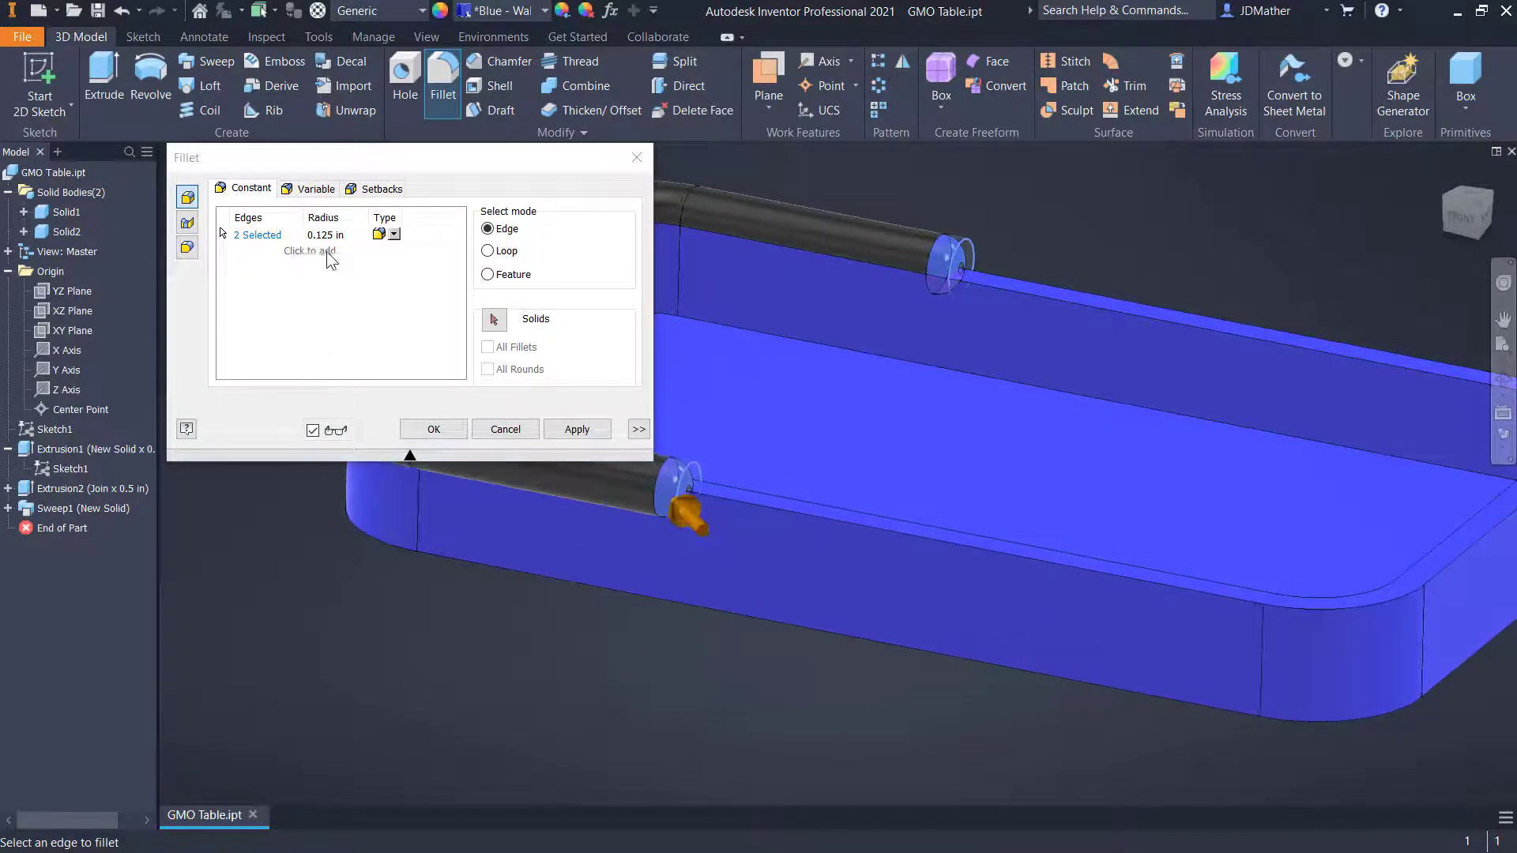
left_click(433, 428)
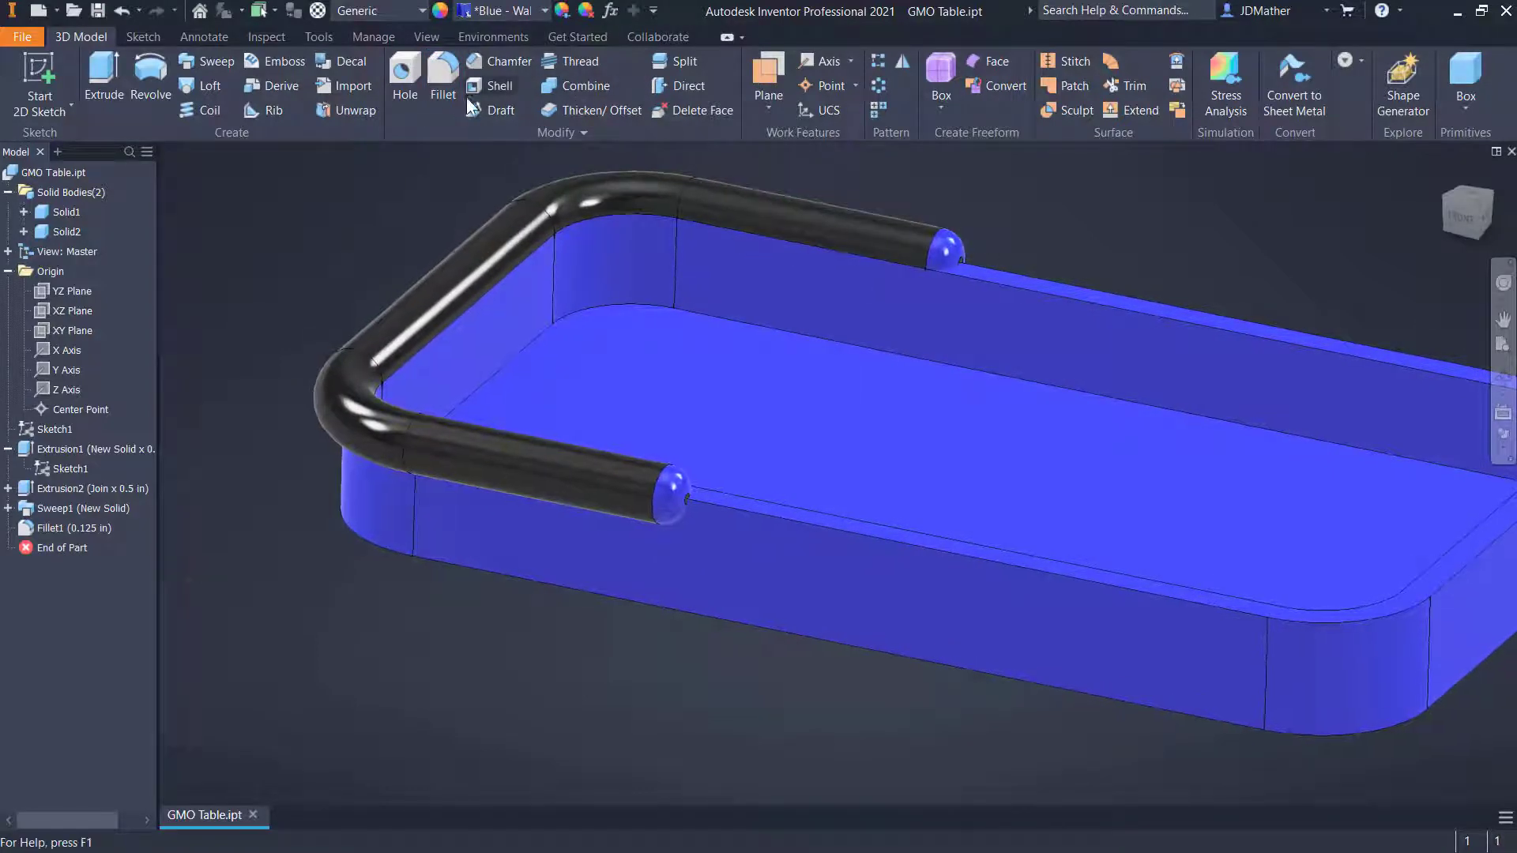
Step: Copy the black rim appearance onto the end fillet feature with the Adjust appearance command
left_click(585, 11)
left_click(500, 244)
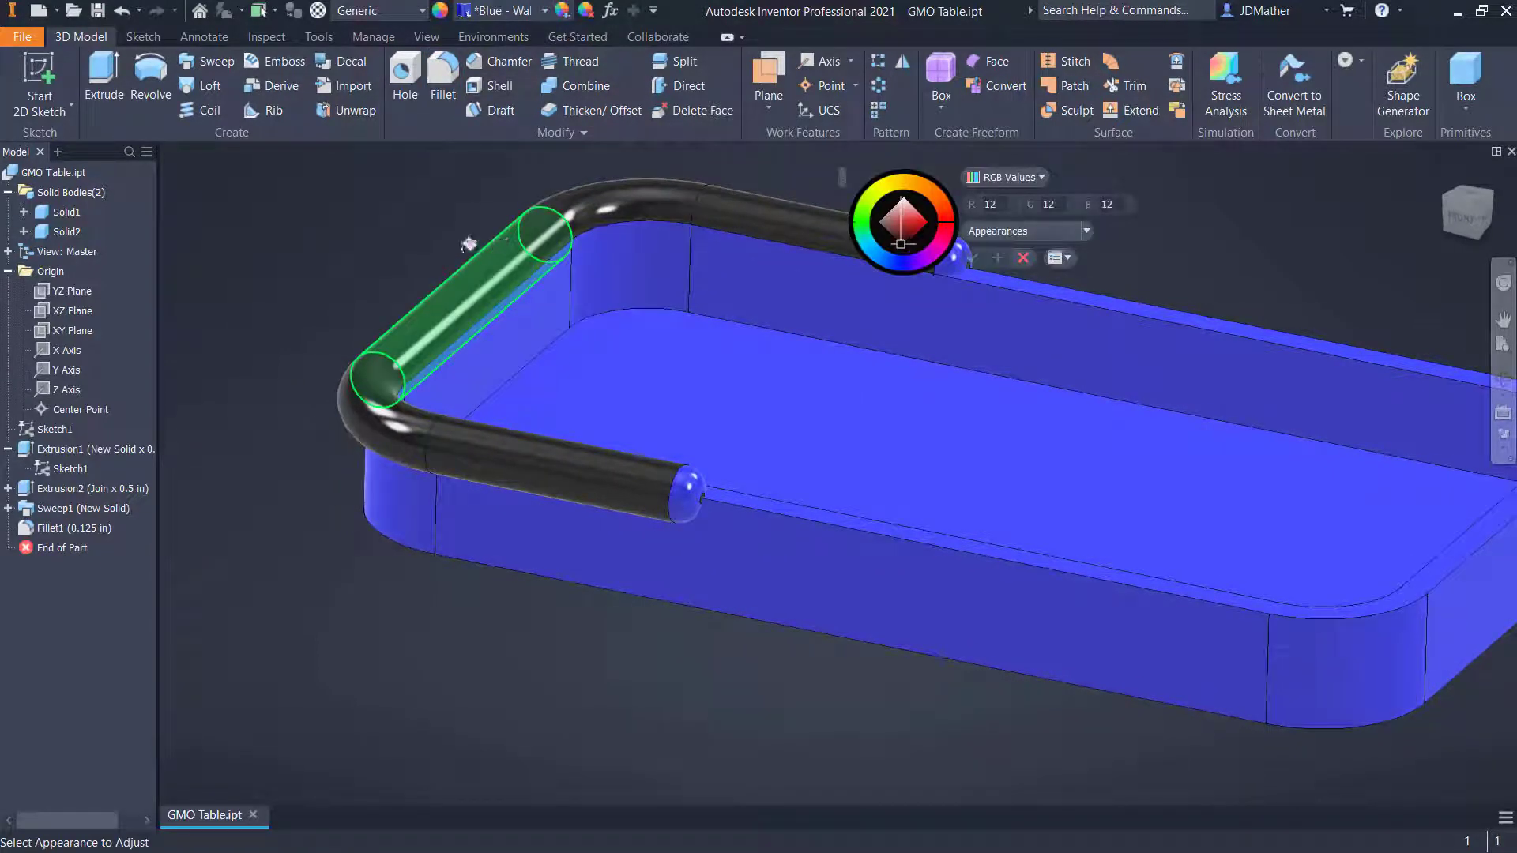
left_click(79, 528)
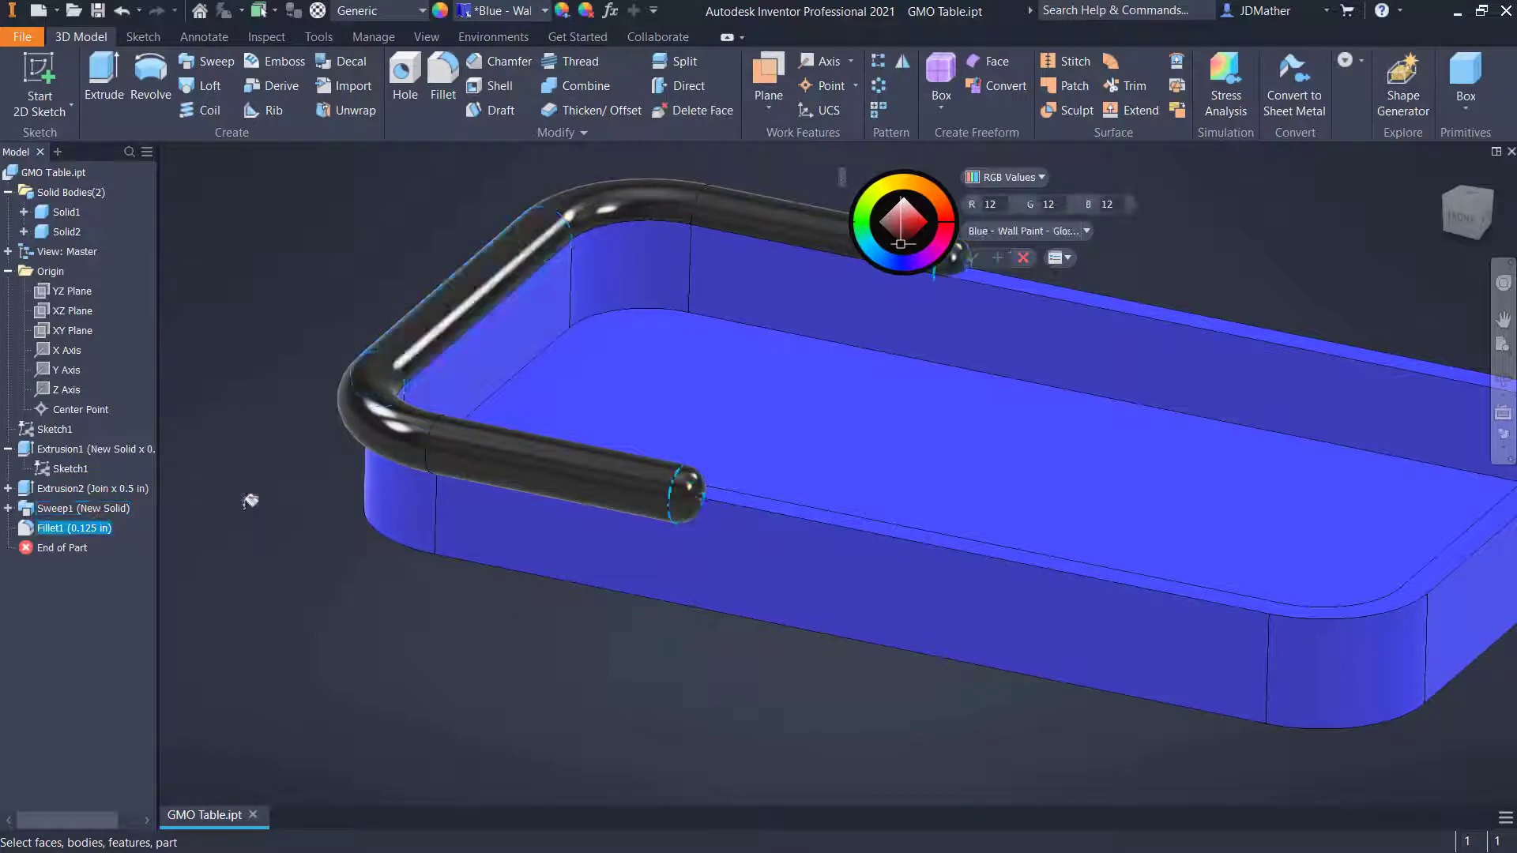
key("Escape")
Step: Mirror the black rim solid body across the YZ Plane, keeping the original and joining the copy
scroll(319, 183, "down", 3)
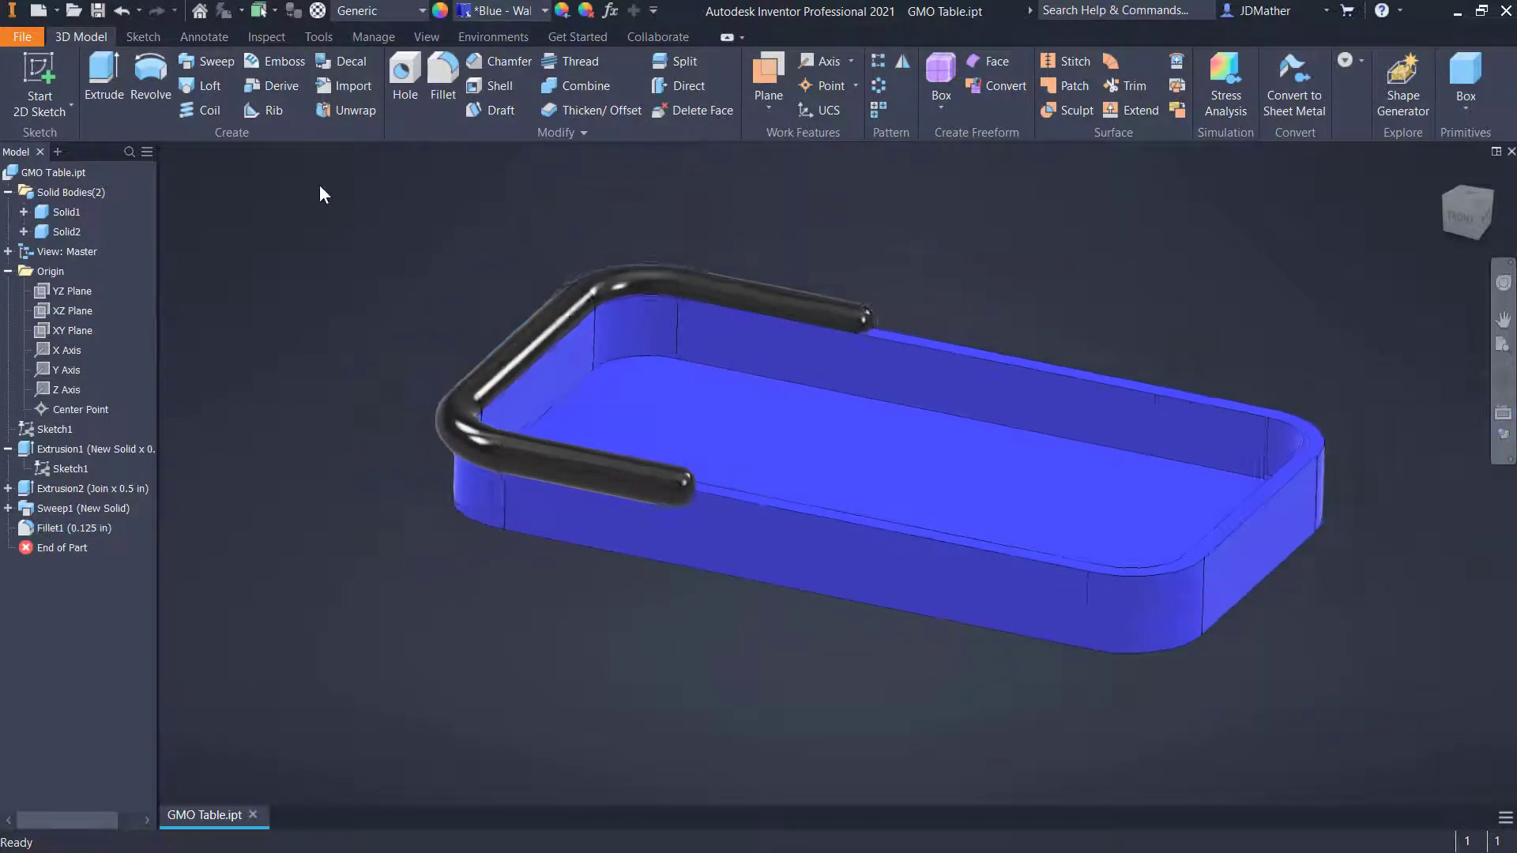
middle_click_drag(444, 264, 326, 261)
scroll(222, 282, "up", 1)
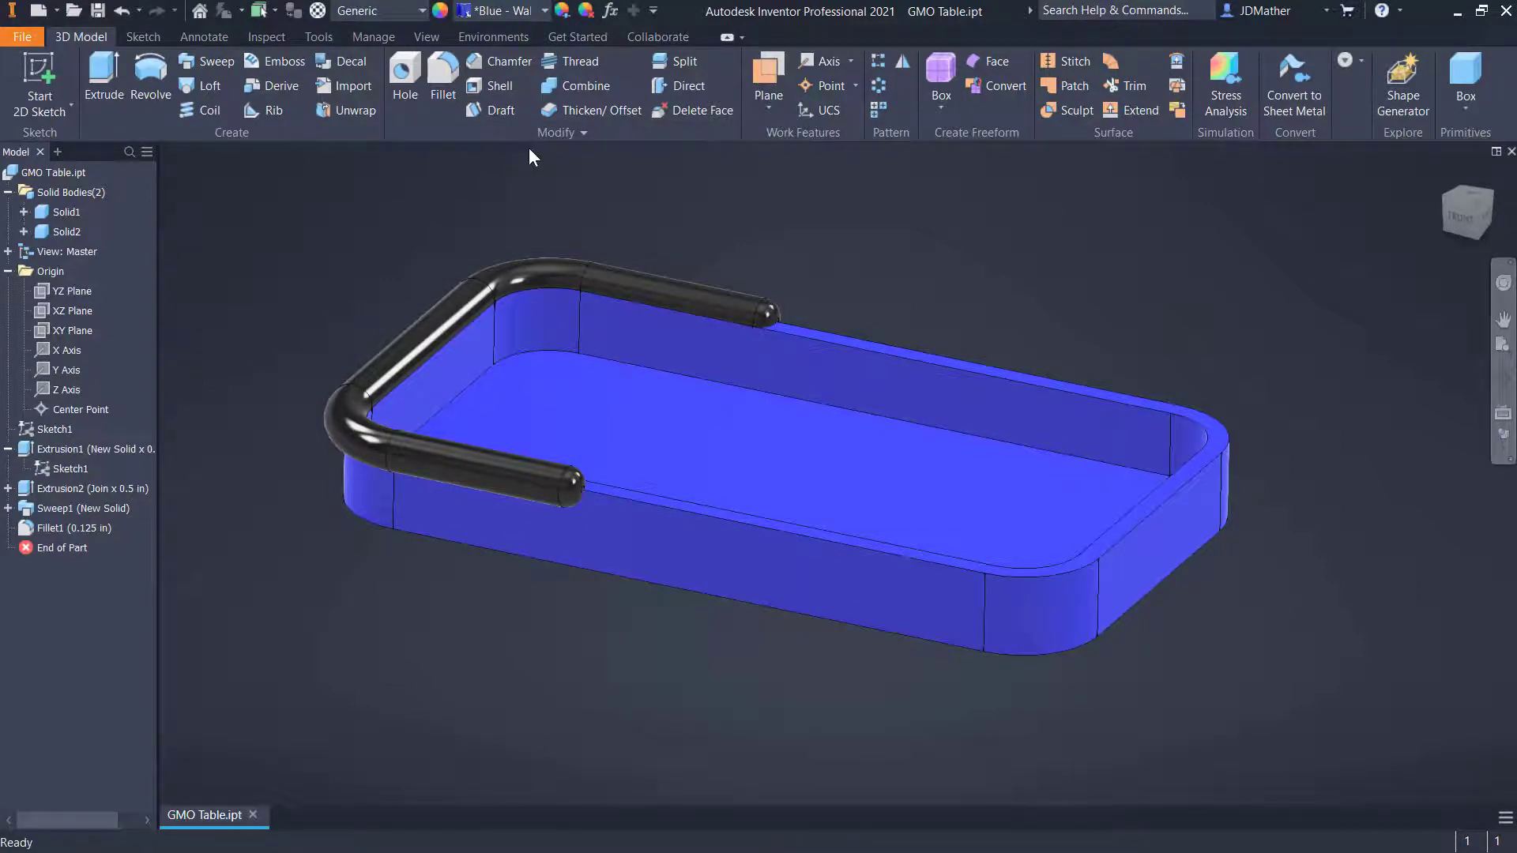
left_click(902, 61)
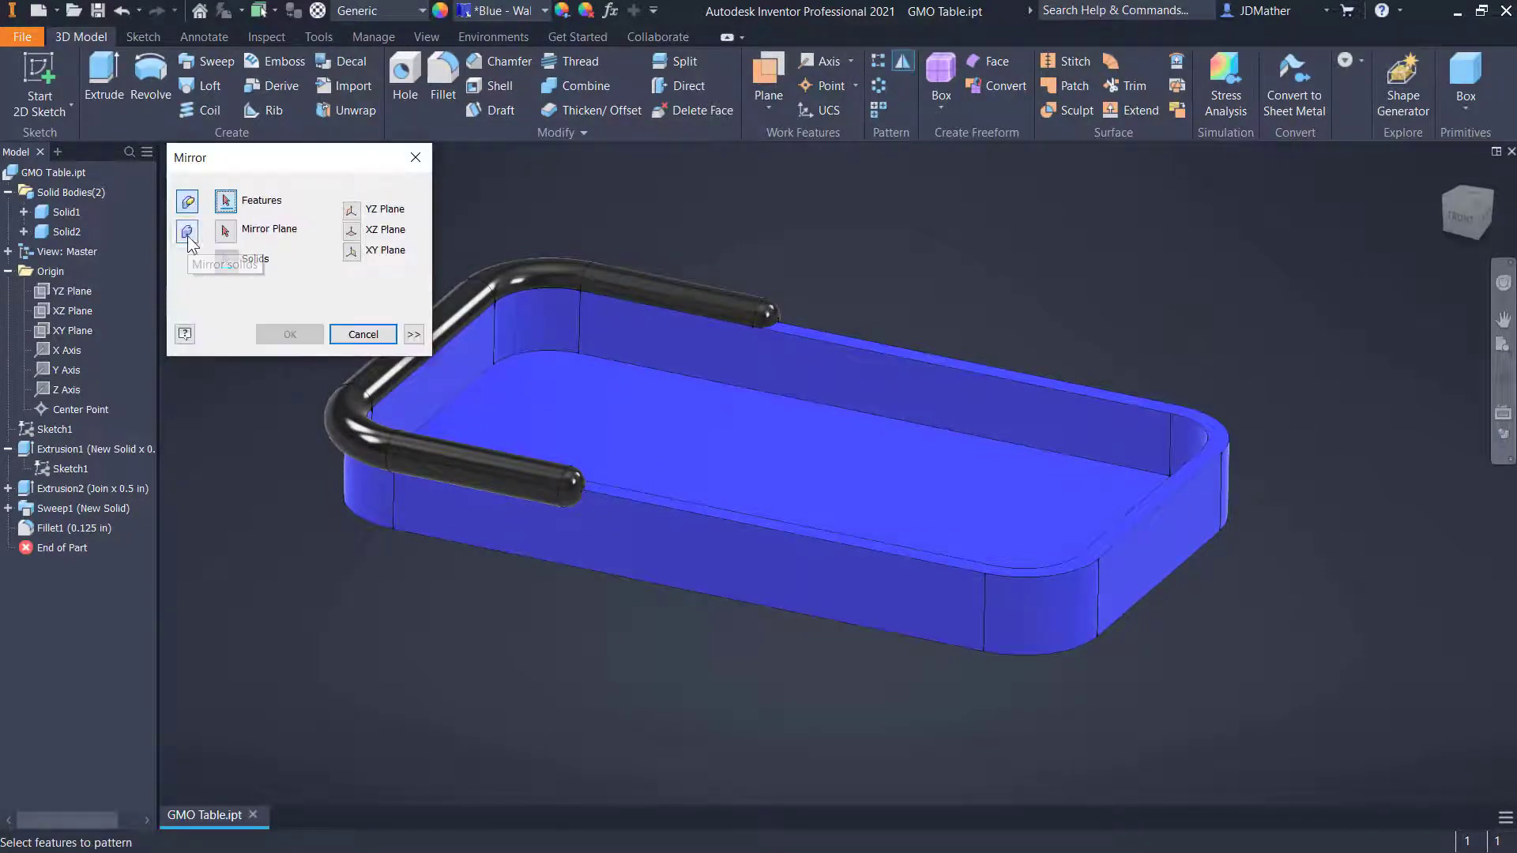
left_click(186, 231)
left_click(498, 403)
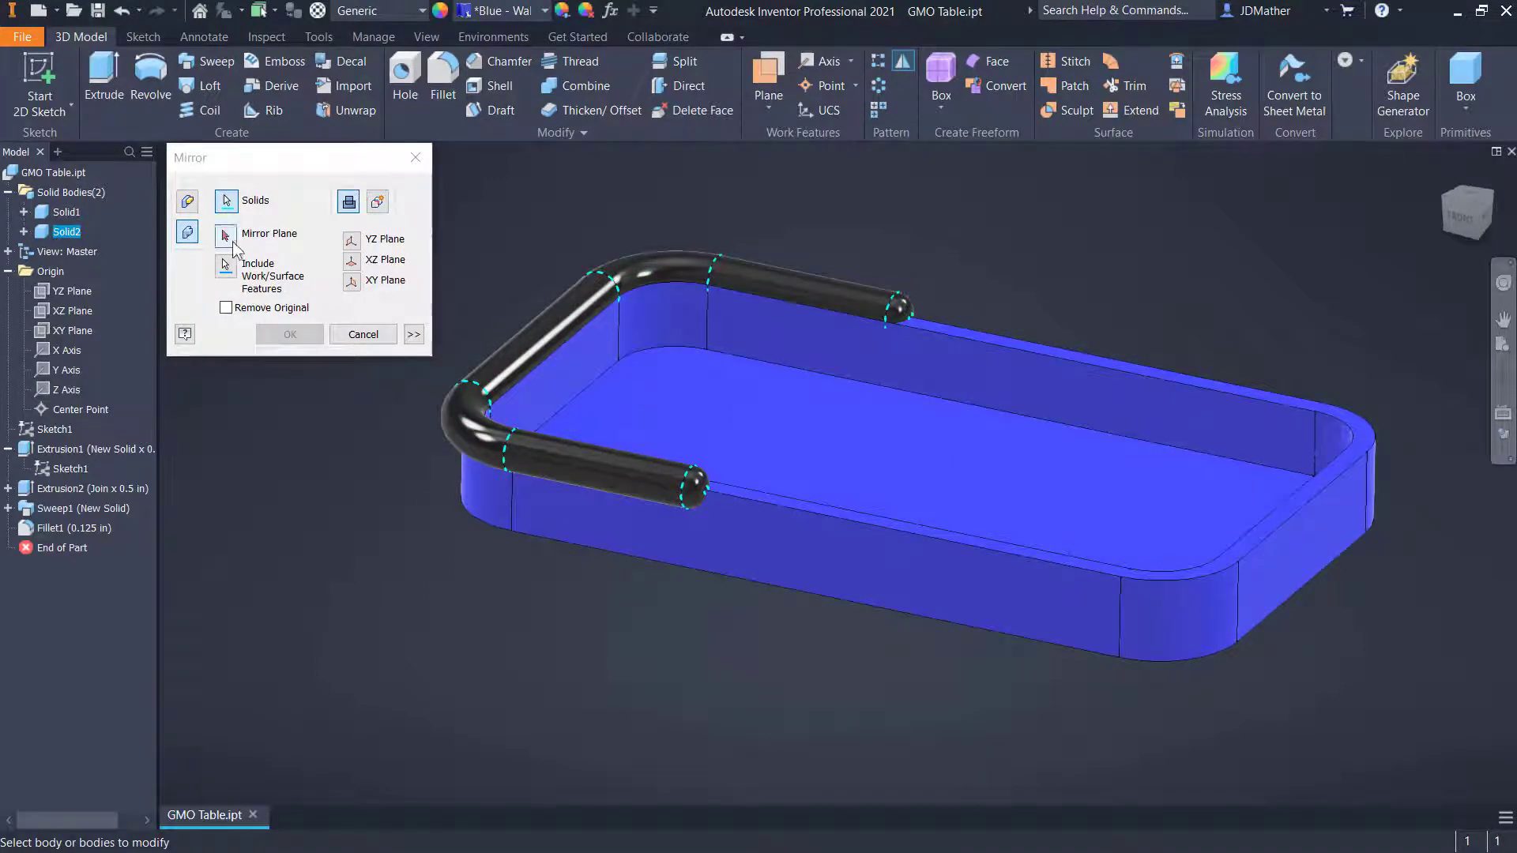
left_click(225, 234)
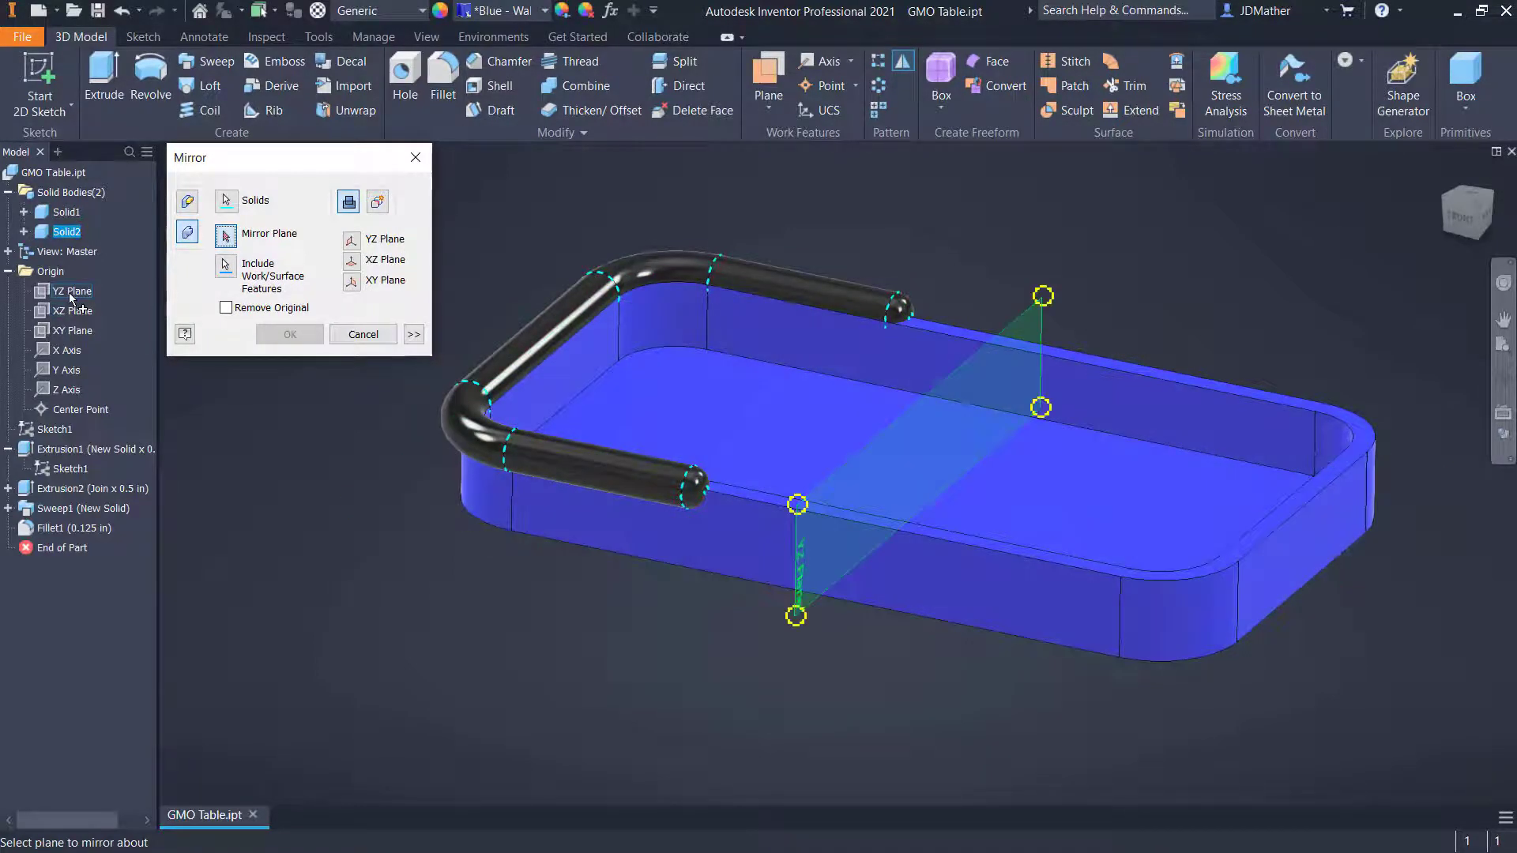
left_click(69, 293)
left_click(291, 334)
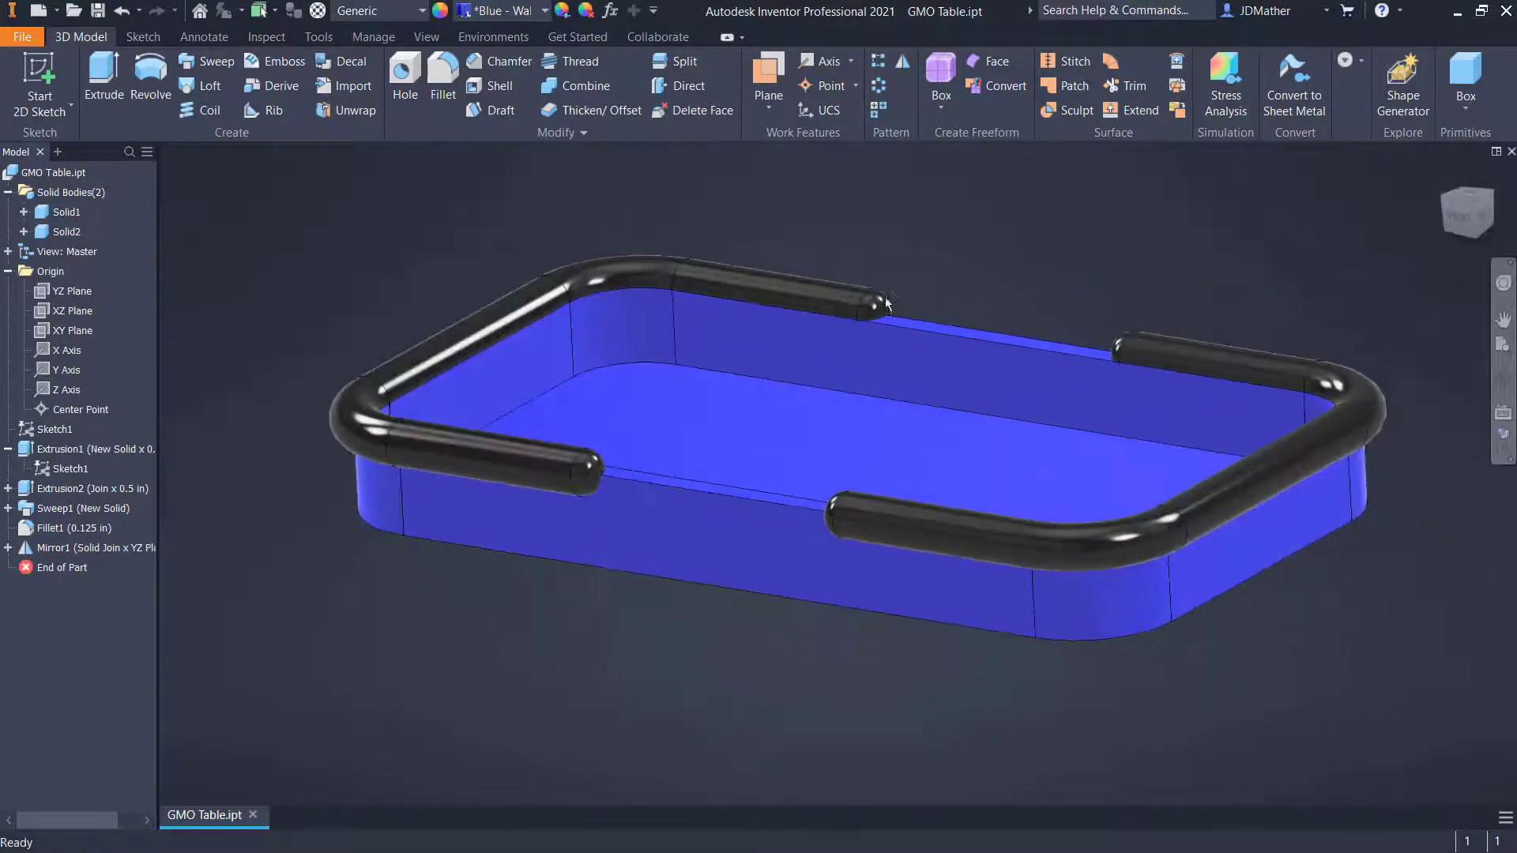
Step: Create a new part from the metric Standard (mm).ipt template
scroll(883, 297, "up", 5)
scroll(994, 378, "down", 10)
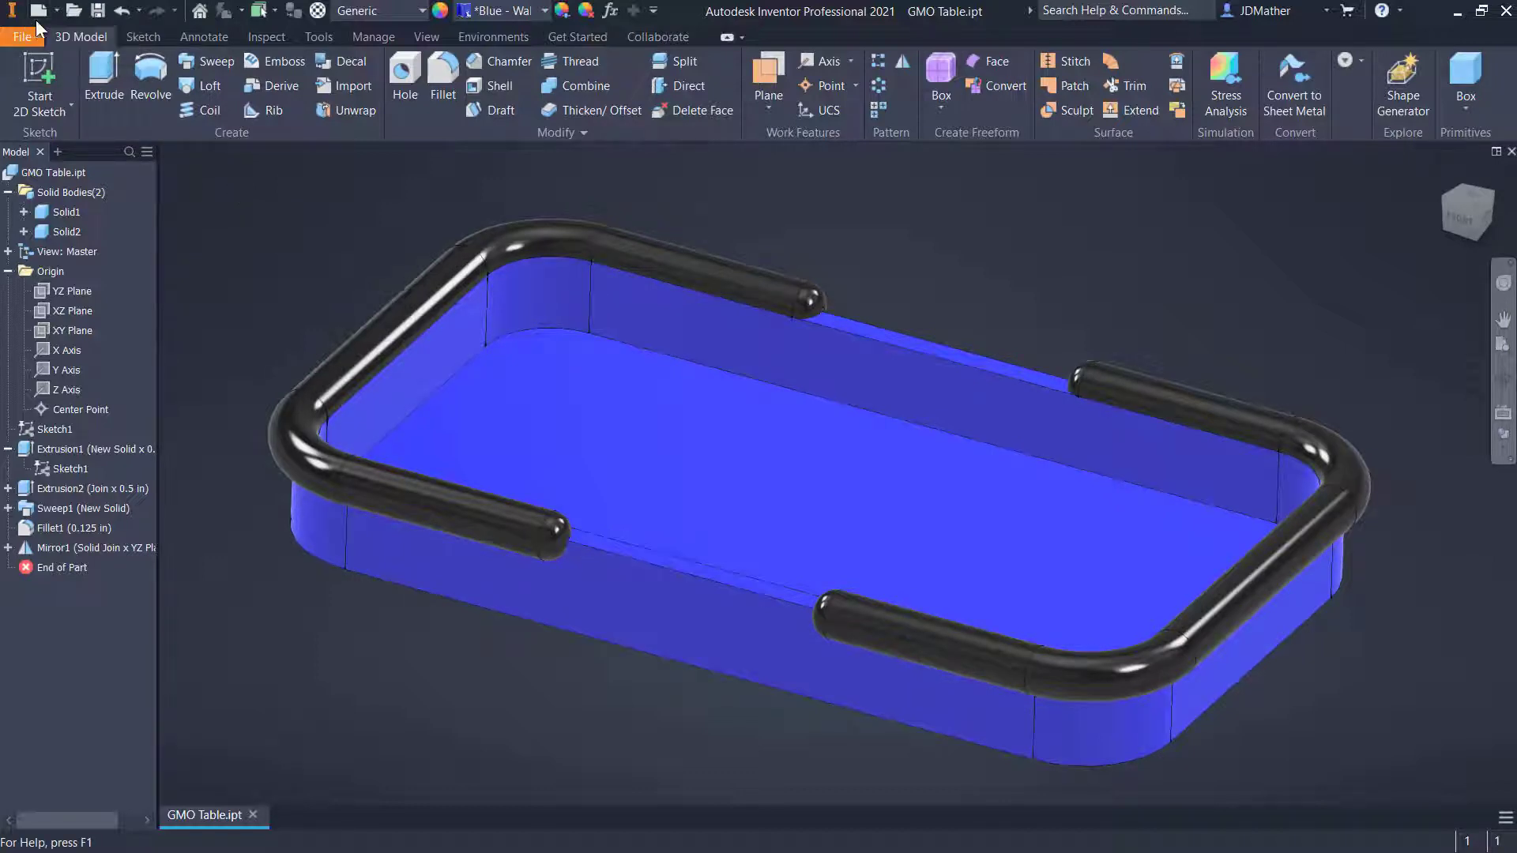
left_click(57, 13)
left_click(229, 226)
key("ctrl+n")
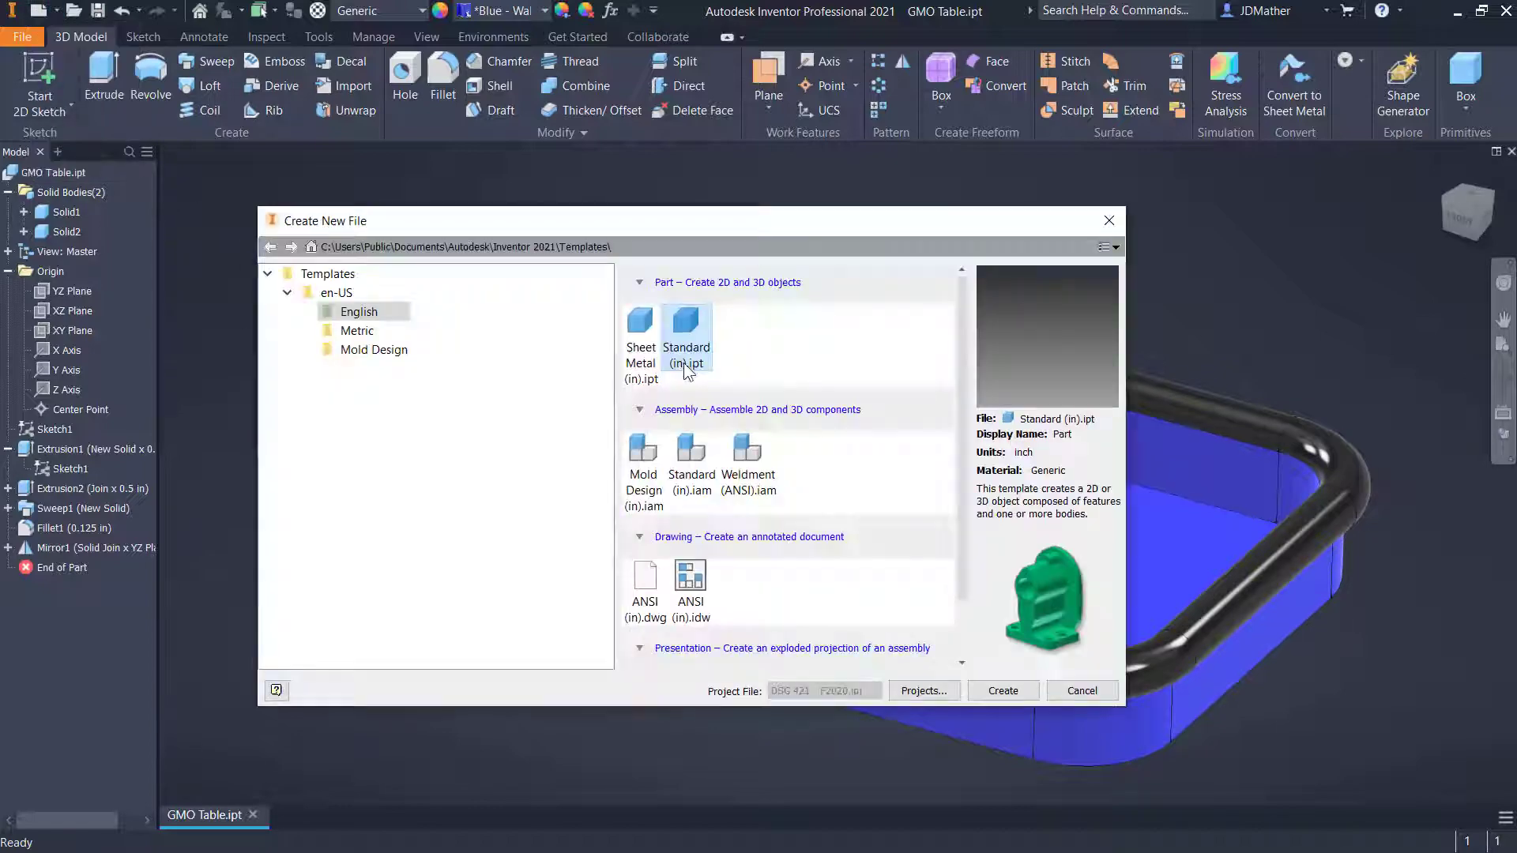
left_click(371, 342)
left_click(357, 330)
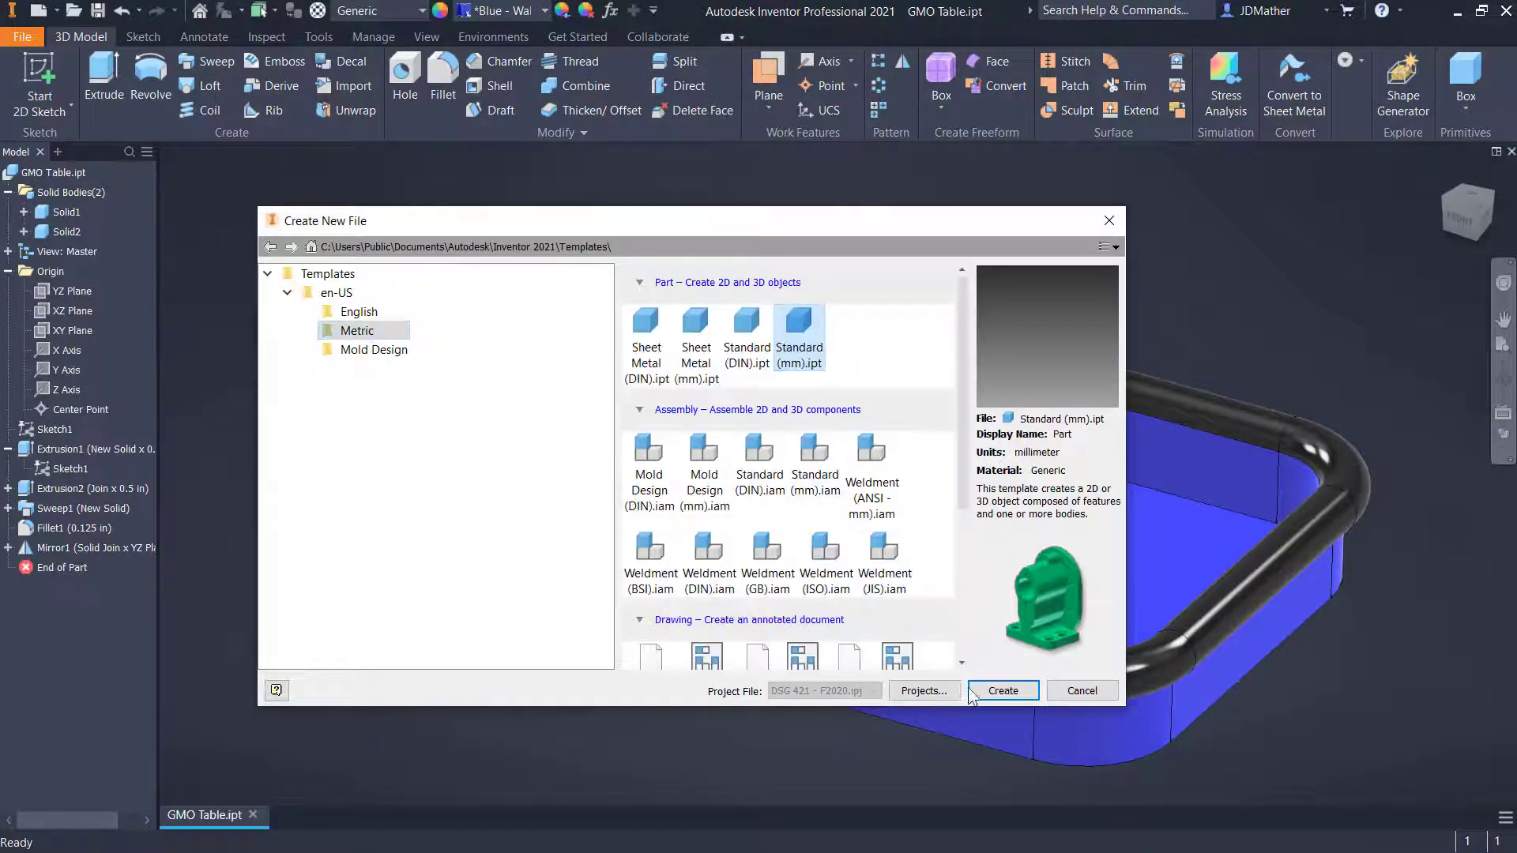
left_click(1003, 691)
Step: Start a sketch on the XY Plane and draw a center rectangle about 22 by 22.9 mm at the origin
left_click(8, 212)
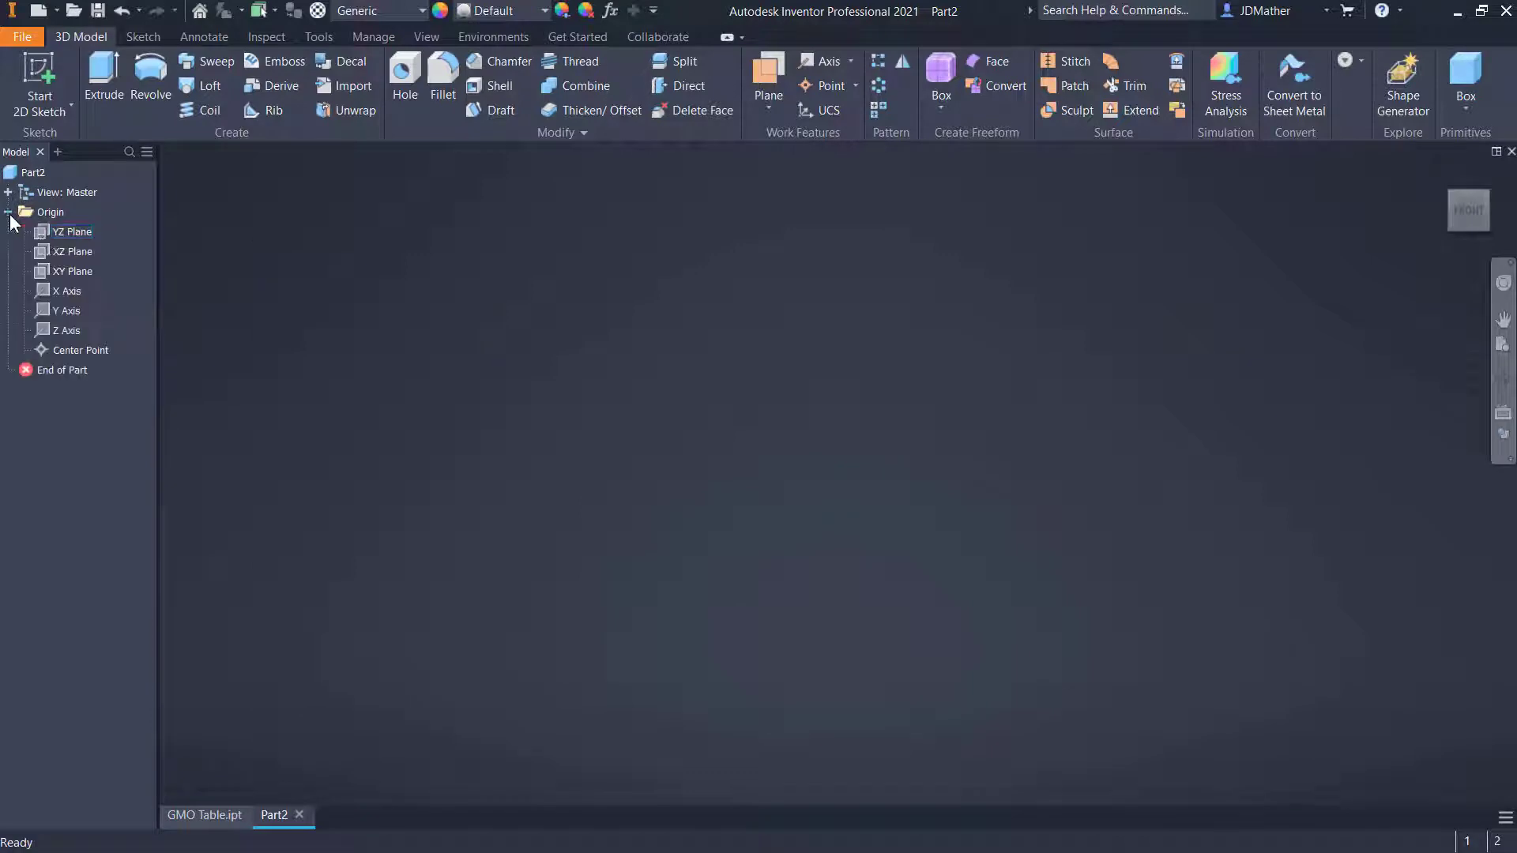
left_click(62, 271)
right_click(60, 268)
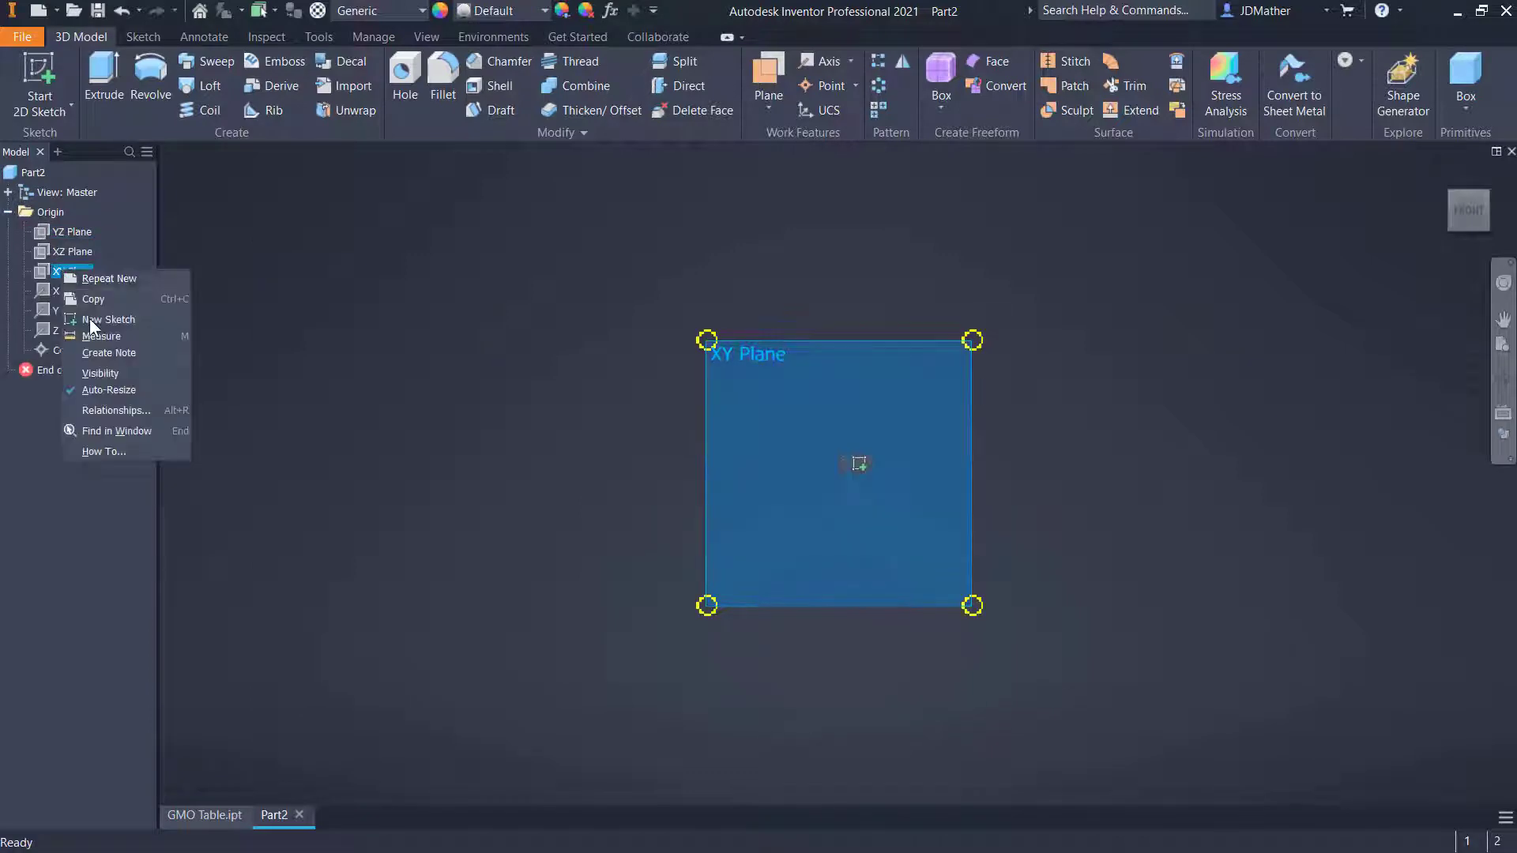
left_click(89, 319)
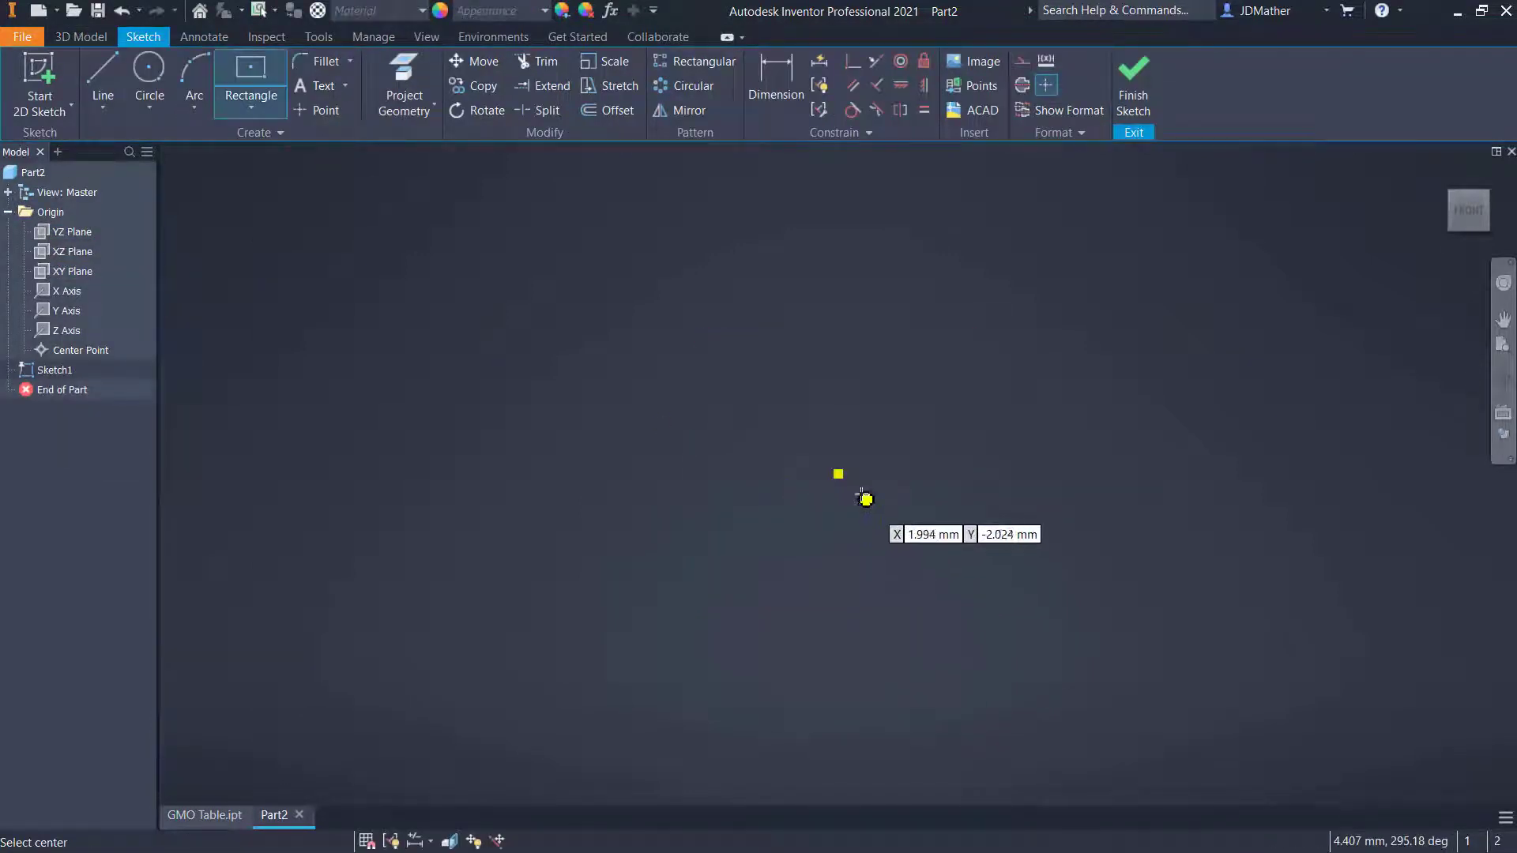
left_click(839, 473)
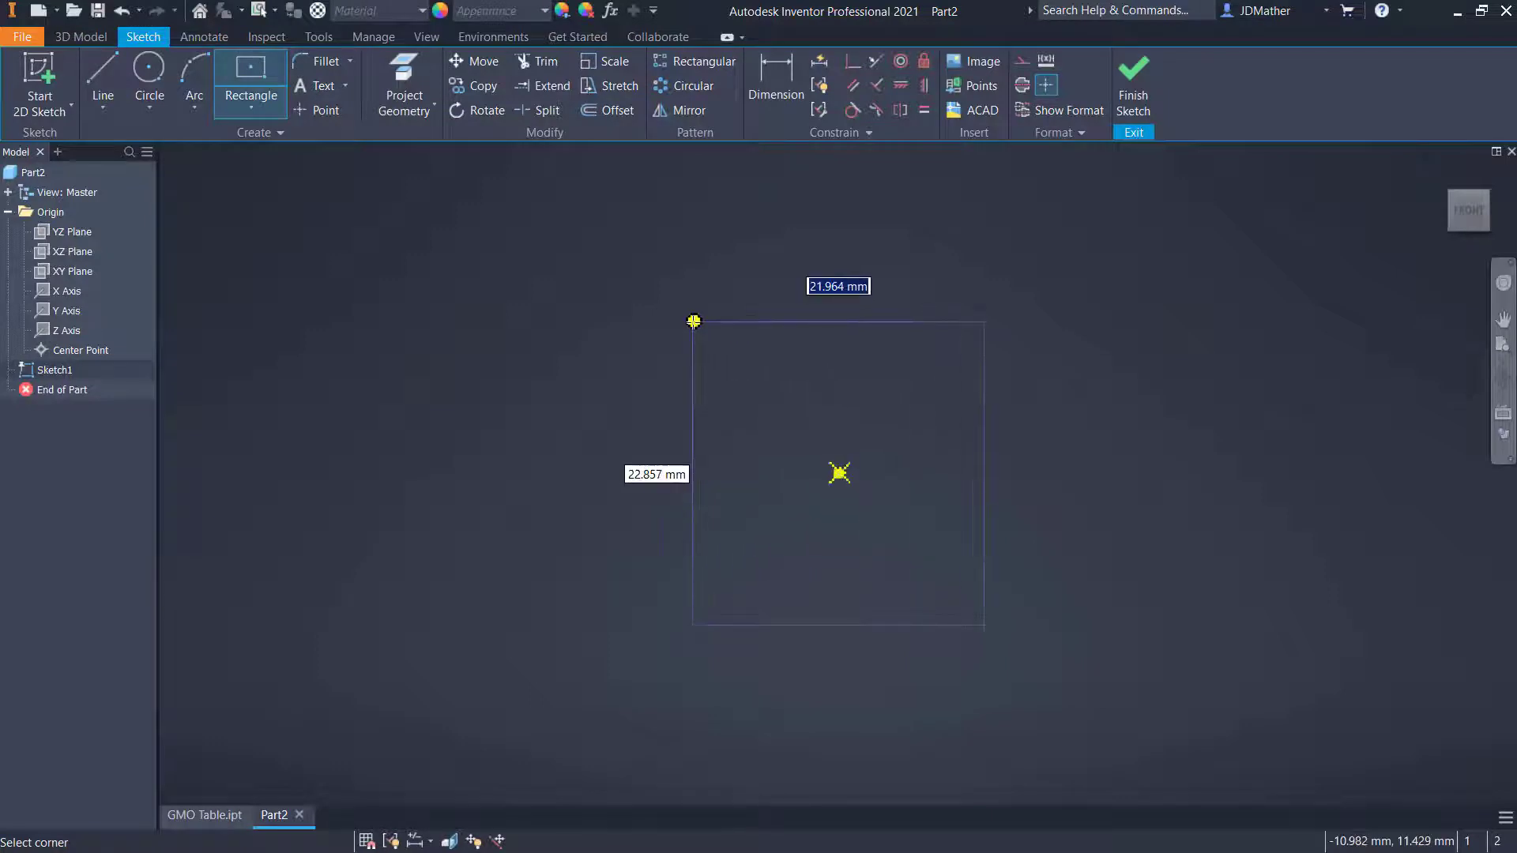
left_click(693, 321)
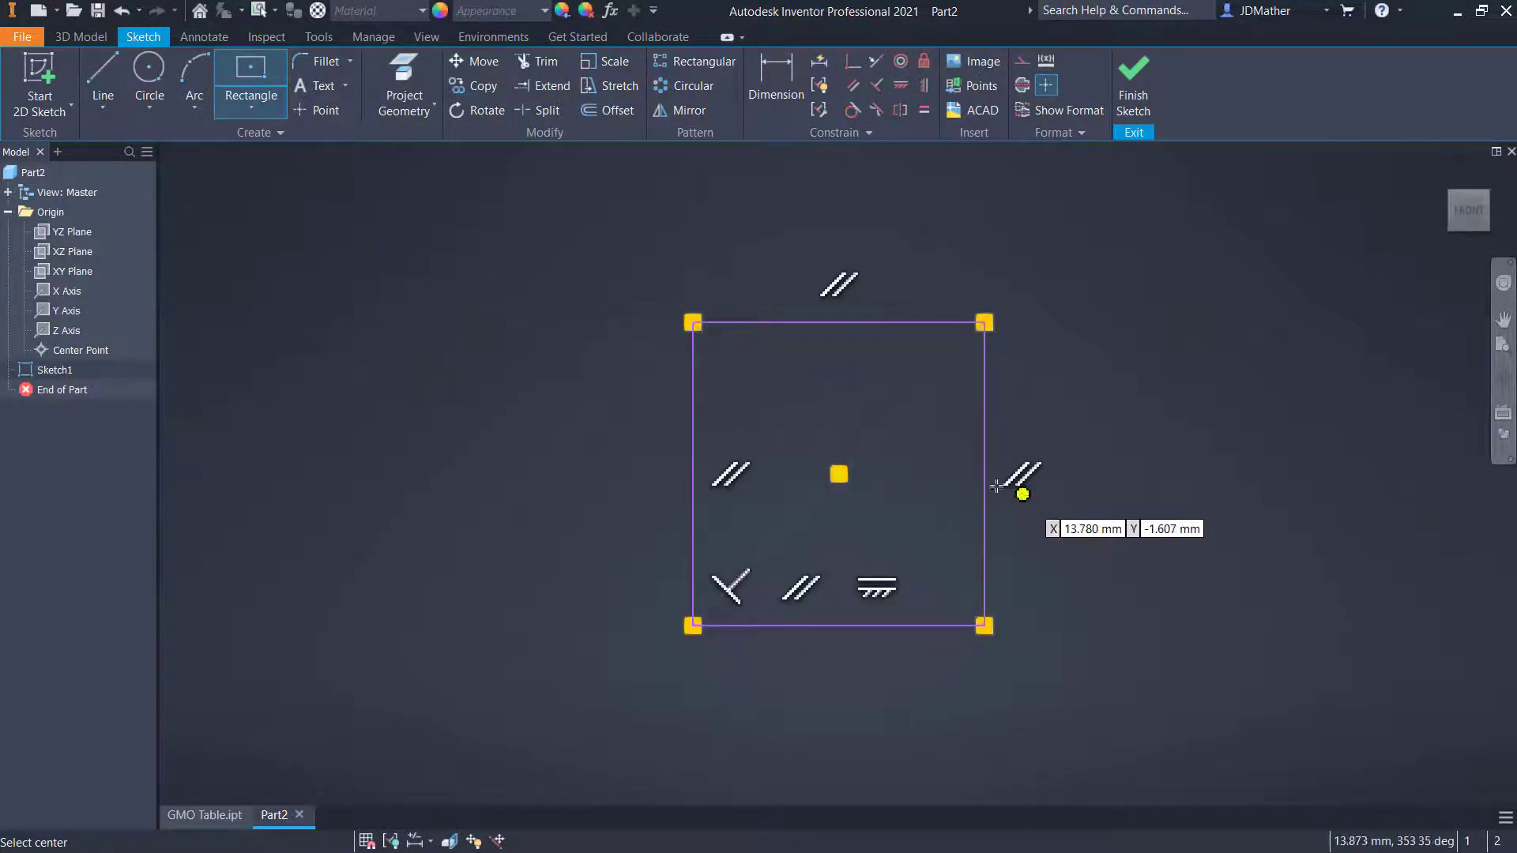
Step: Apply an Equal constraint between the rectangle's vertical side and its bottom line to make it square
left_click(924, 109)
left_click(985, 487)
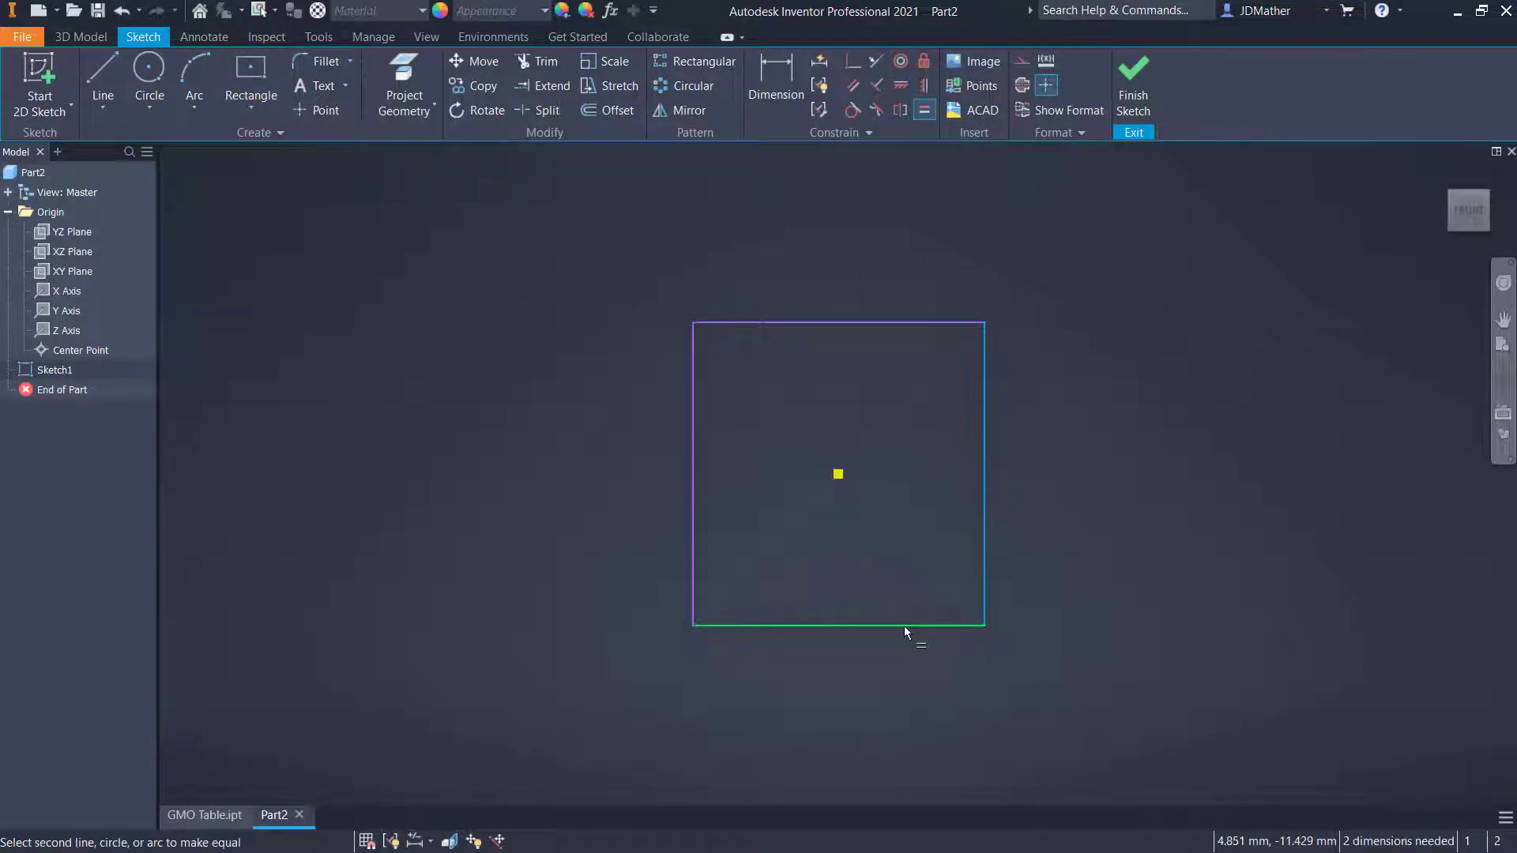
left_click(904, 625)
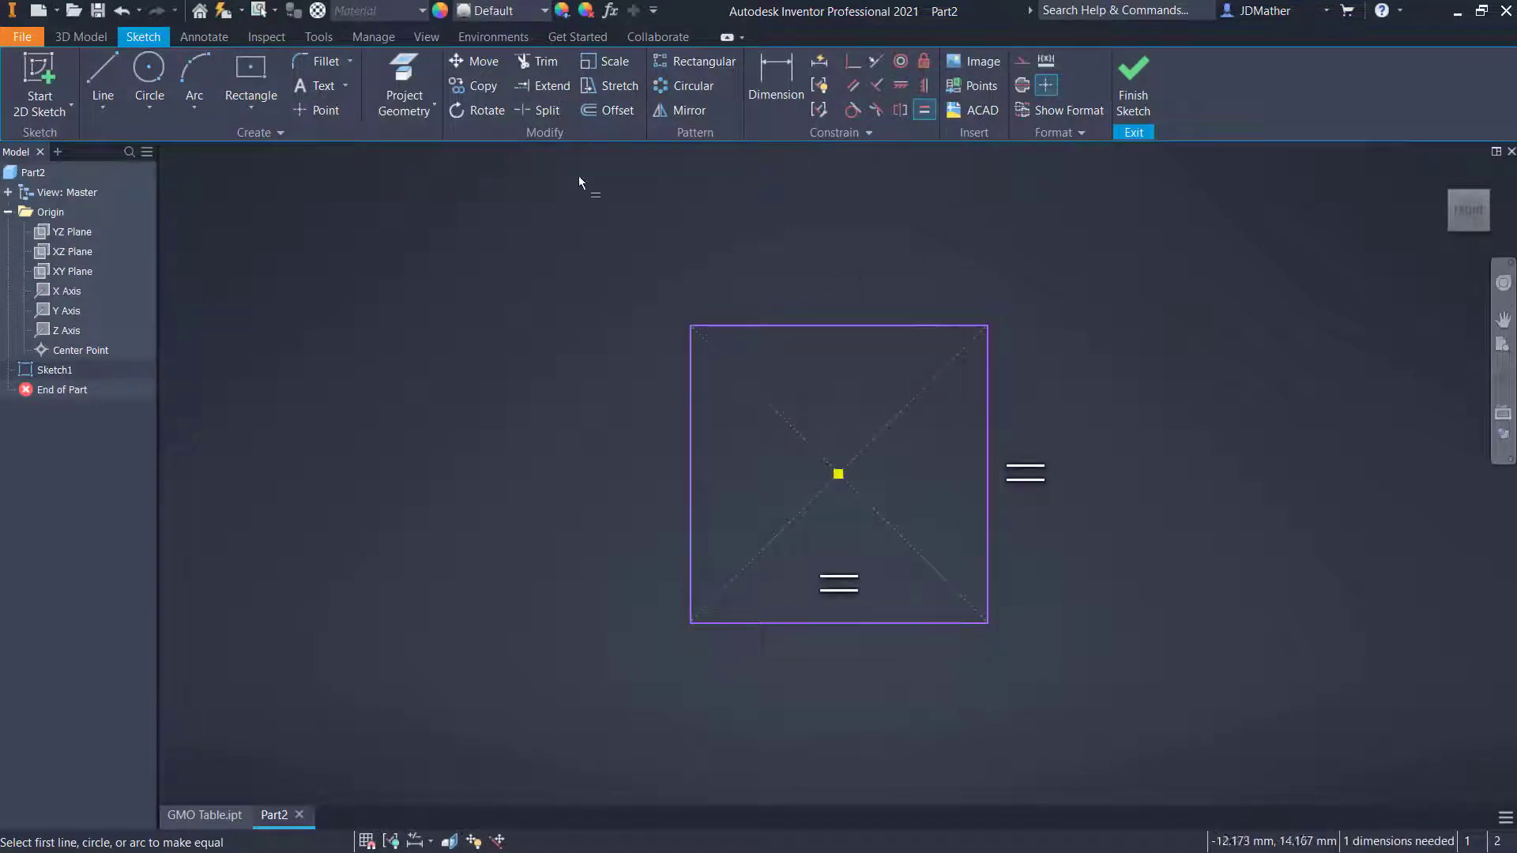
Step: Dimension the square's vertical side as Cube=25 and set the sketch dimensions to display as expressions
left_click(789, 77)
left_click(986, 430)
left_click(1090, 440)
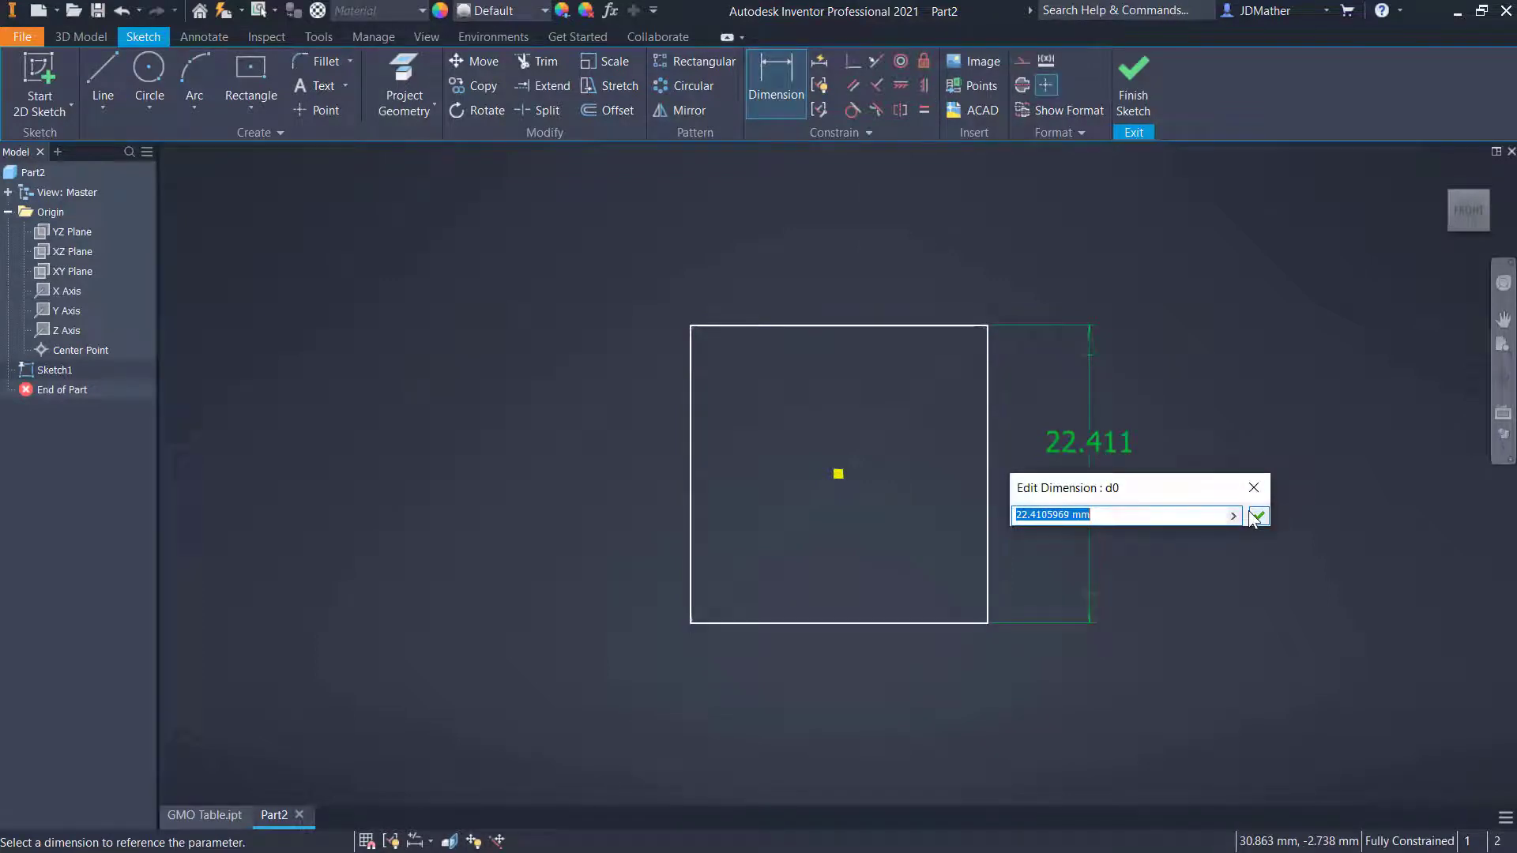
type("cube=")
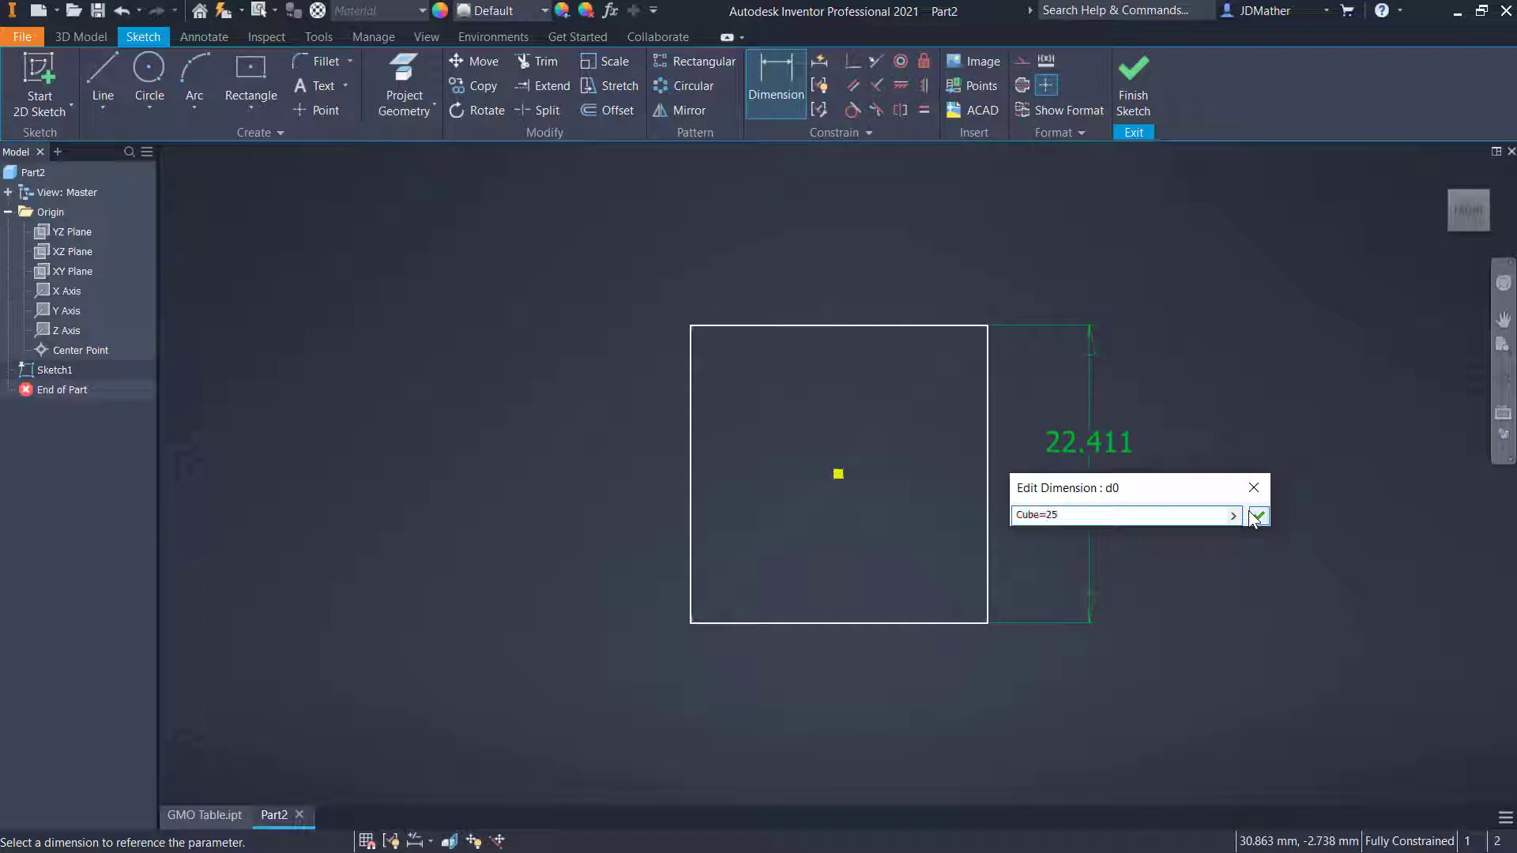
left_click(1256, 516)
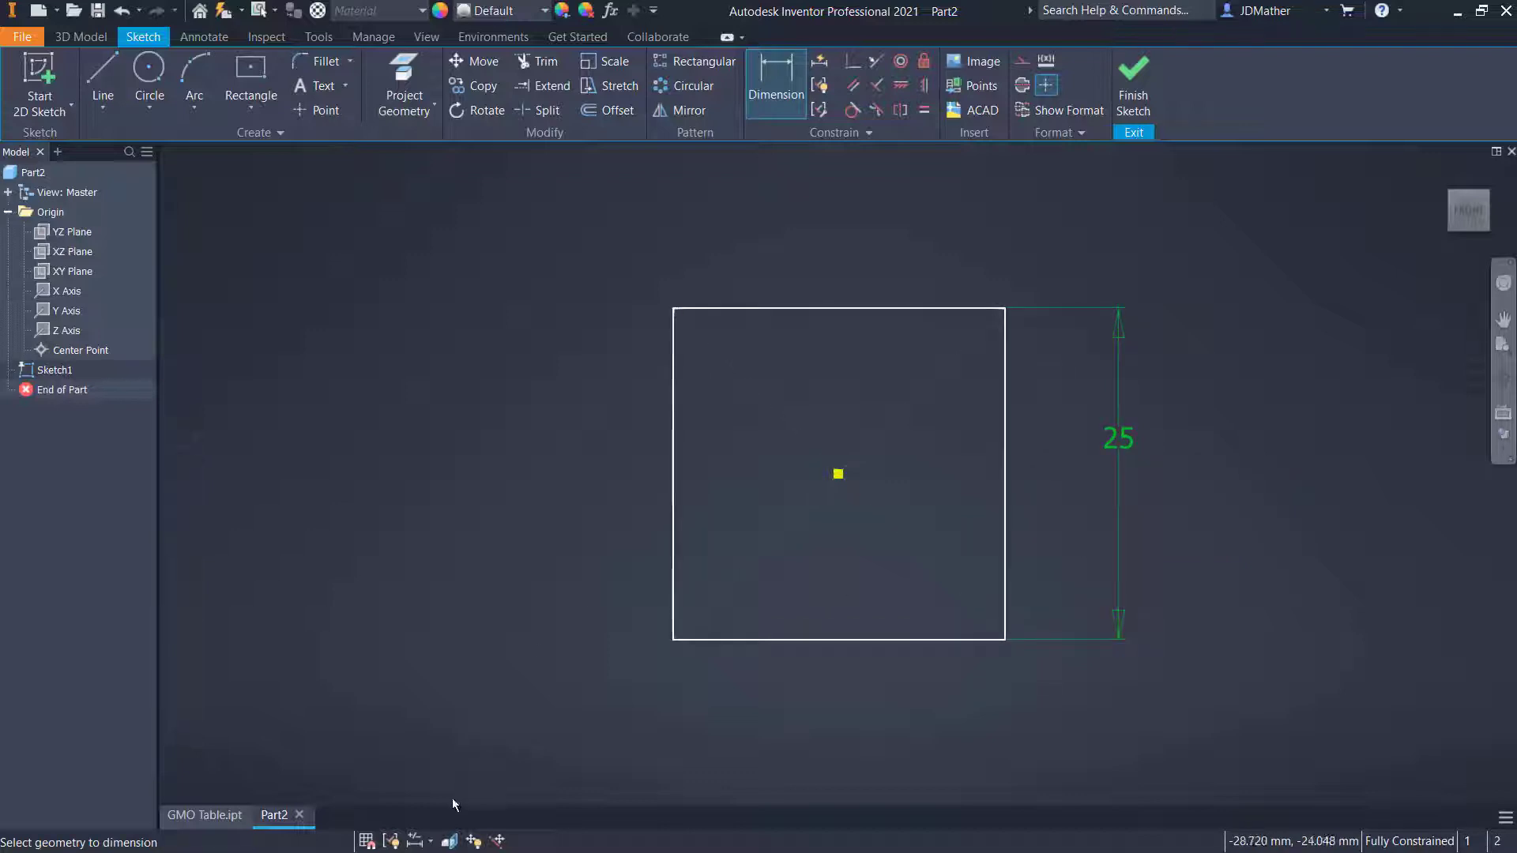
left_click(414, 842)
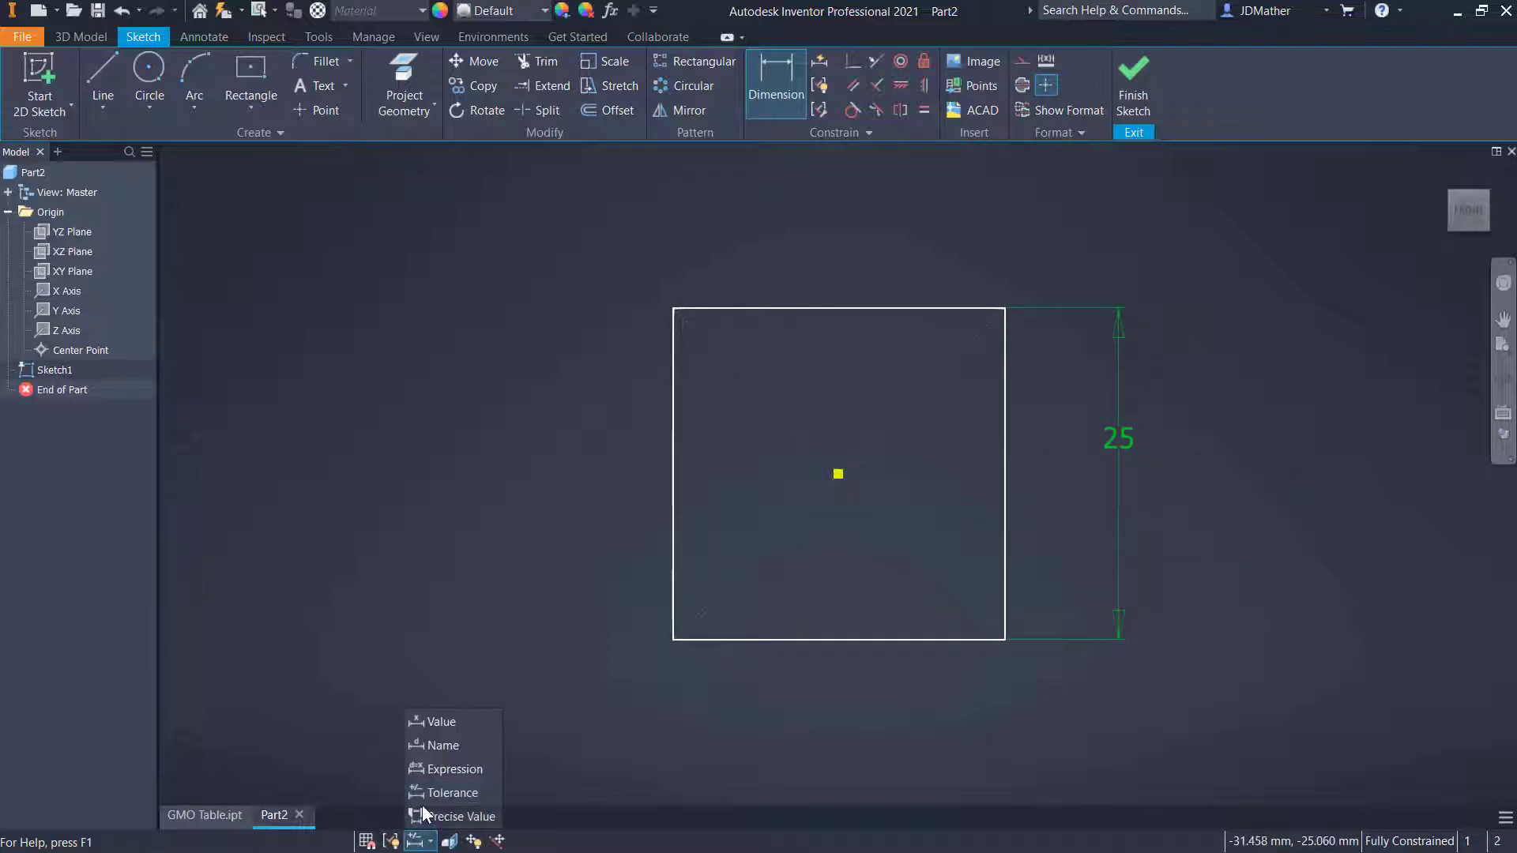
left_click(436, 764)
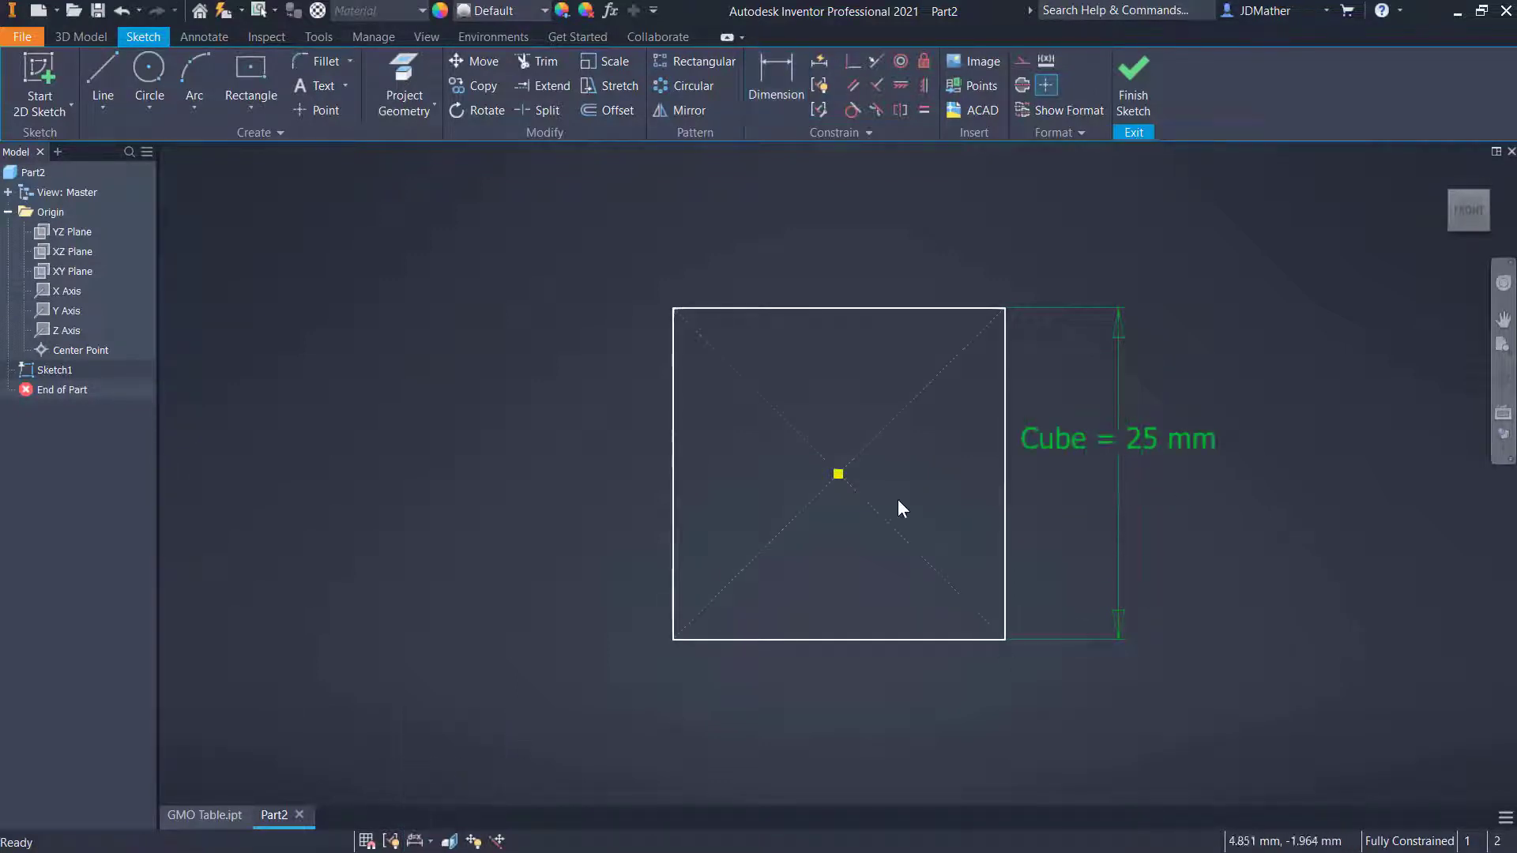
Step: Draw a circle about 7.1 mm in diameter centred on the origin inside the square
left_click(149, 68)
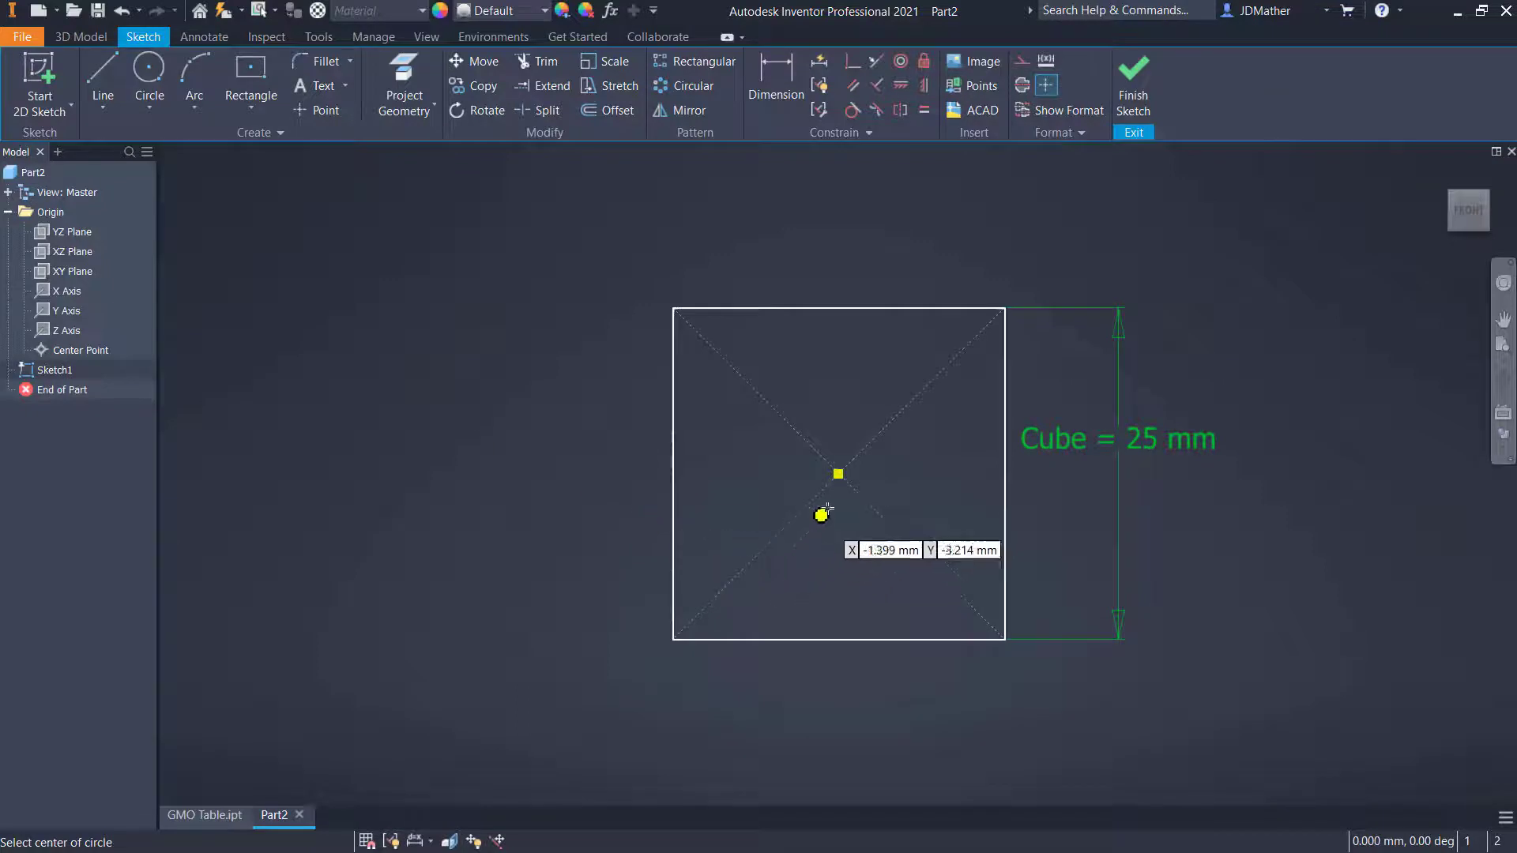
left_click(838, 474)
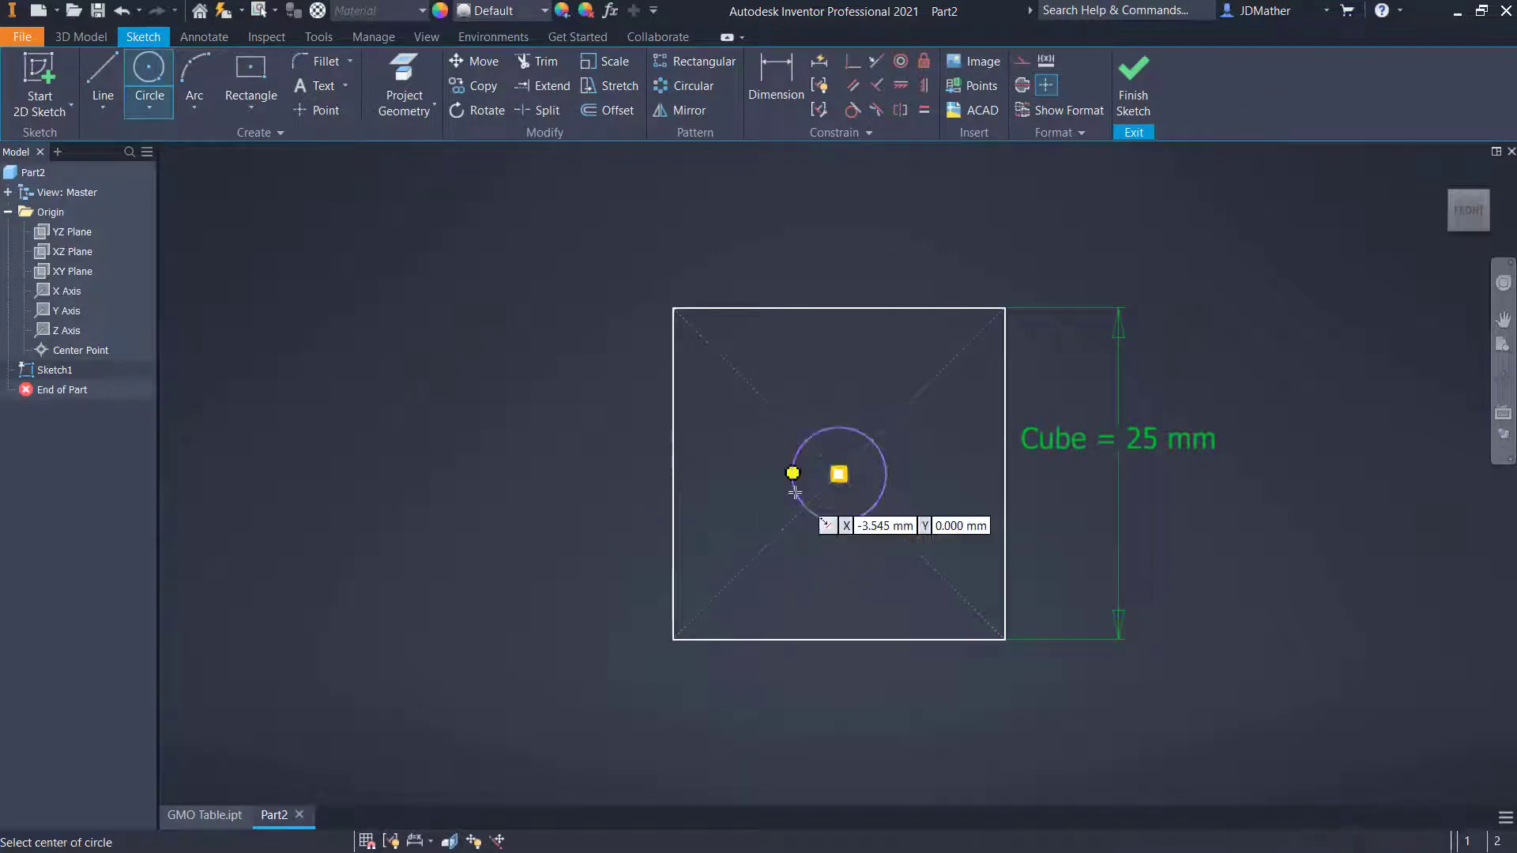
left_click(792, 474)
key("Escape")
Step: Add a radius dimension to the circle with the expression Eye=Cube/10
key("d")
left_click(805, 508)
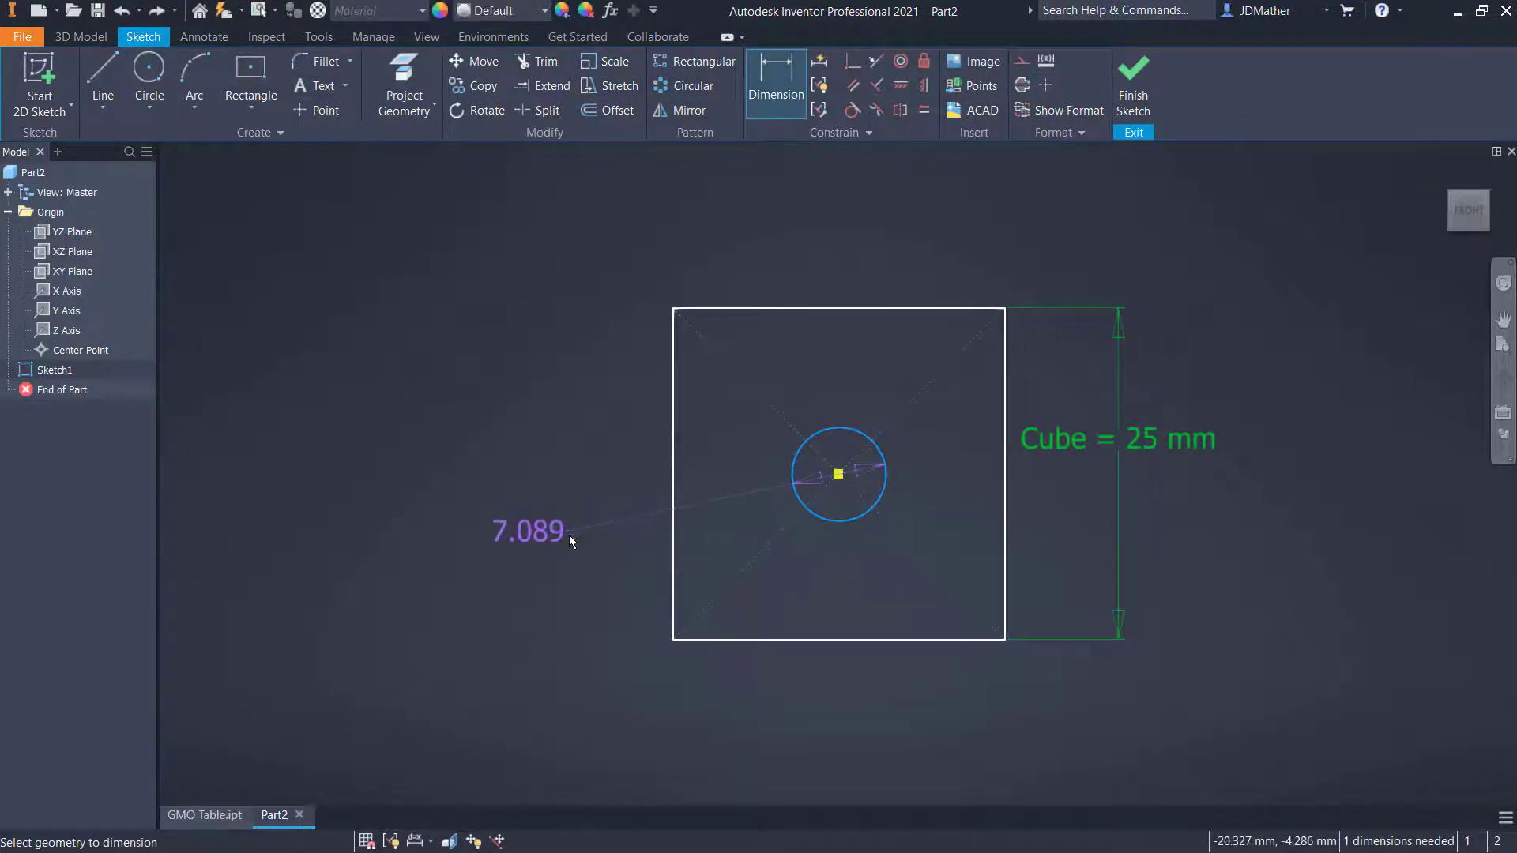
right_click(570, 541)
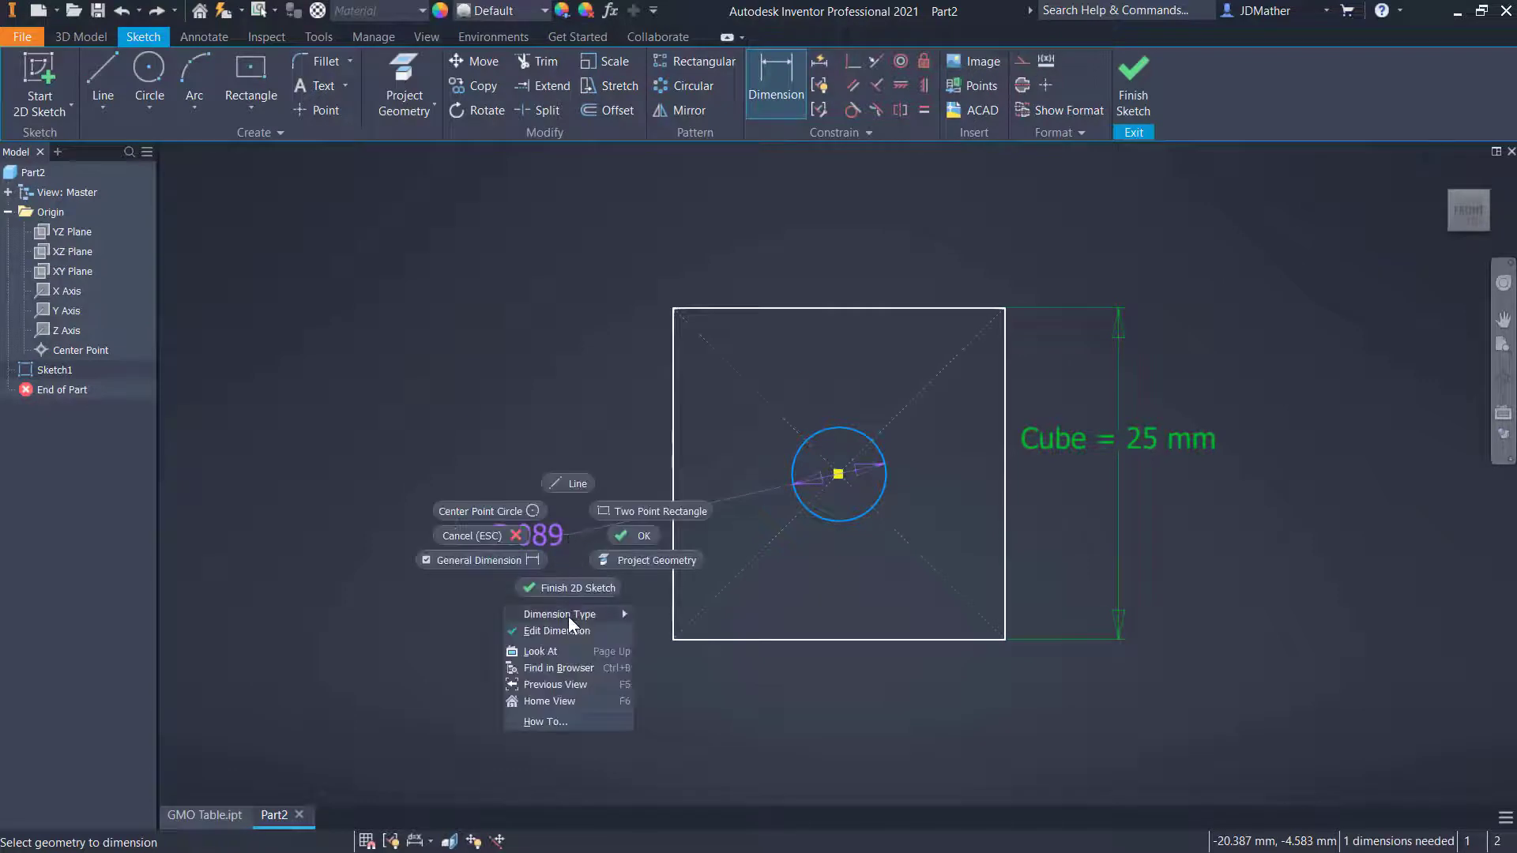
mouse_move(569, 615)
left_click(668, 614)
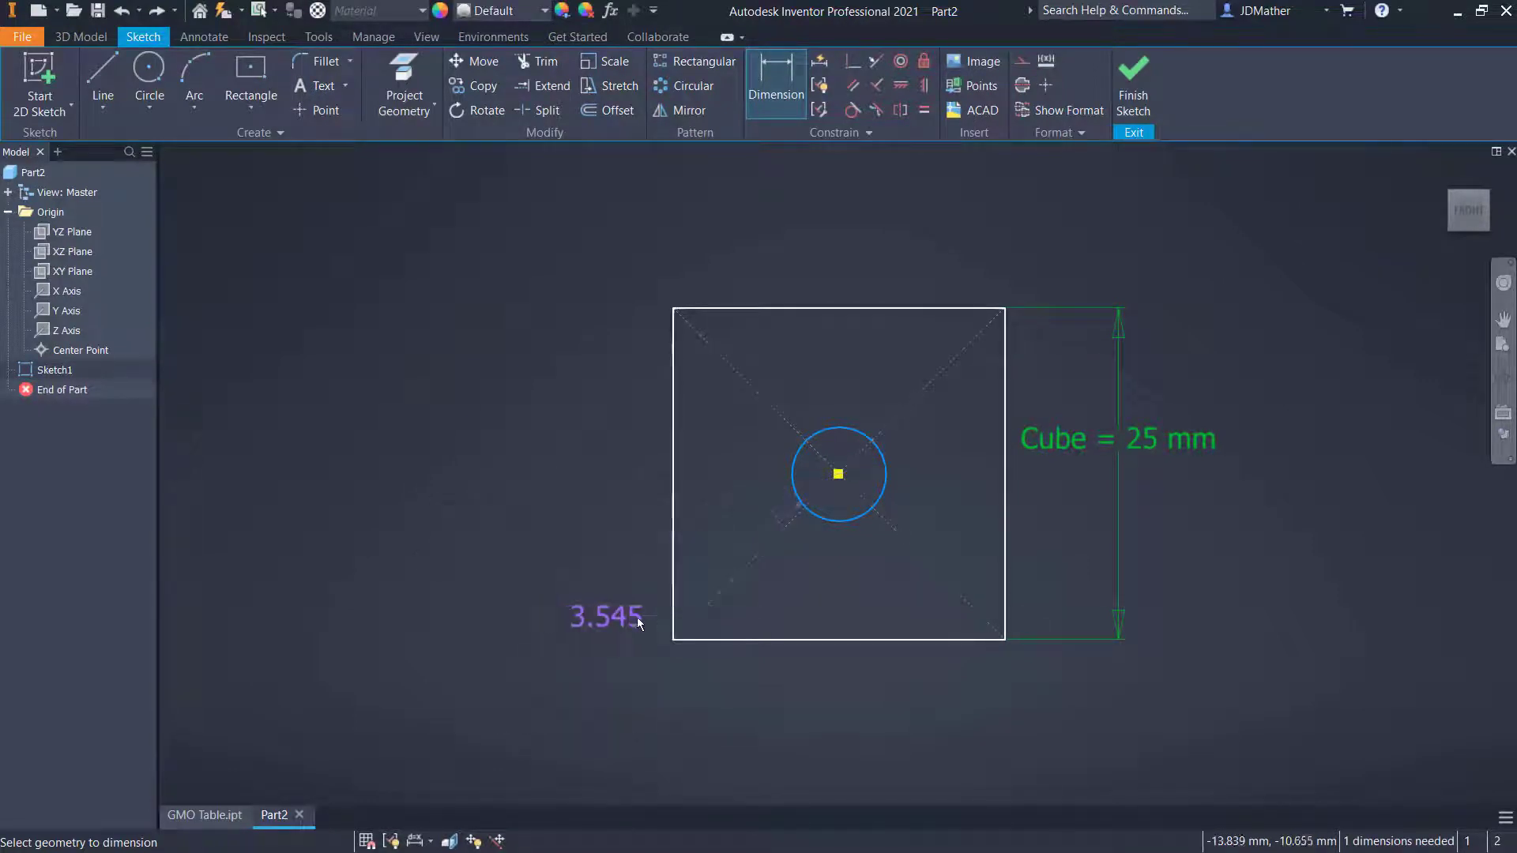
left_click(603, 604)
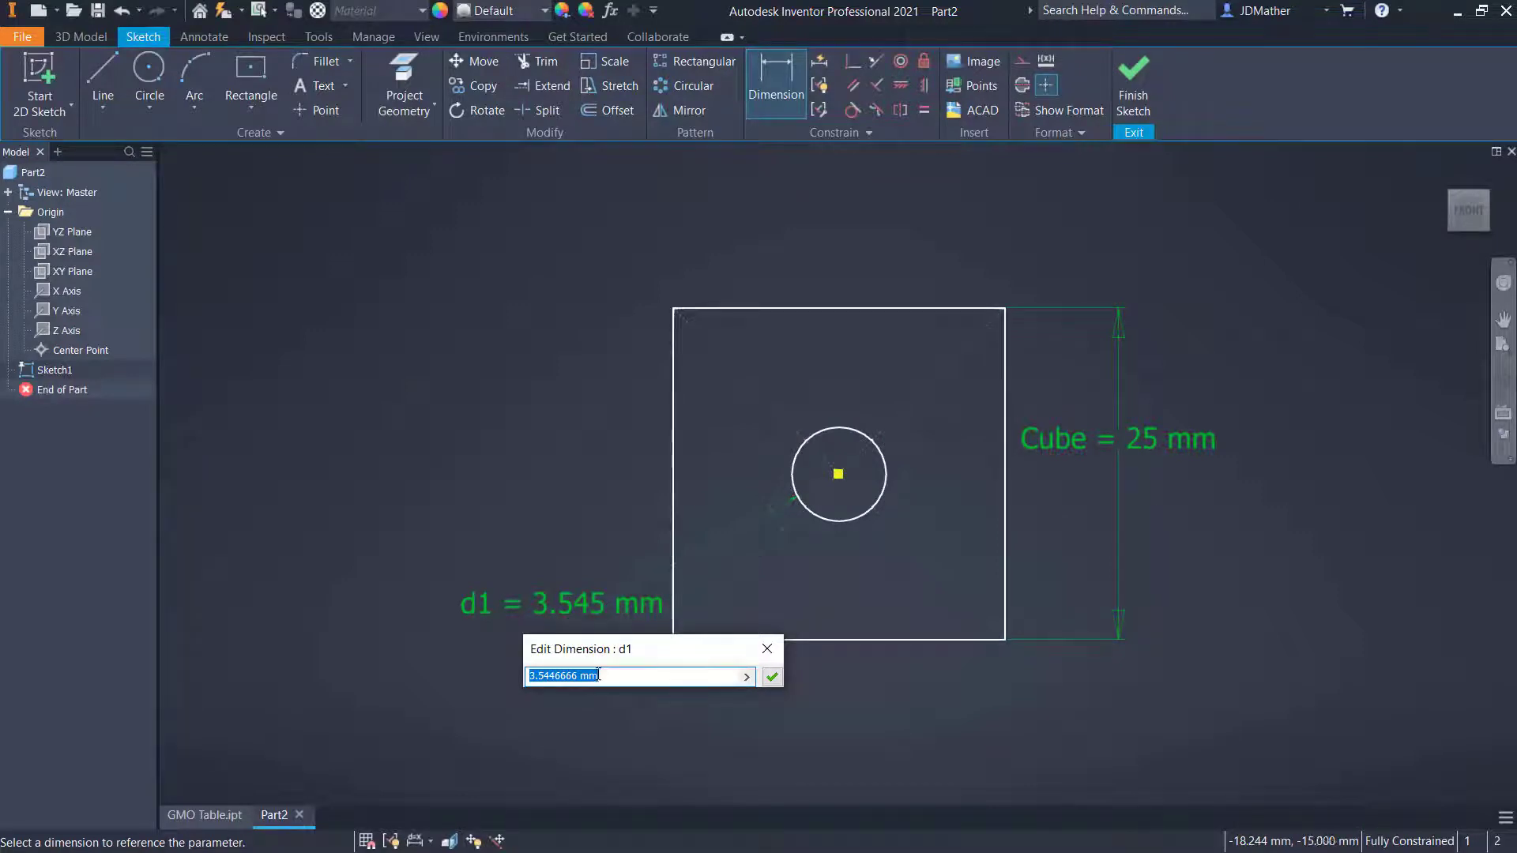
type("Eye")
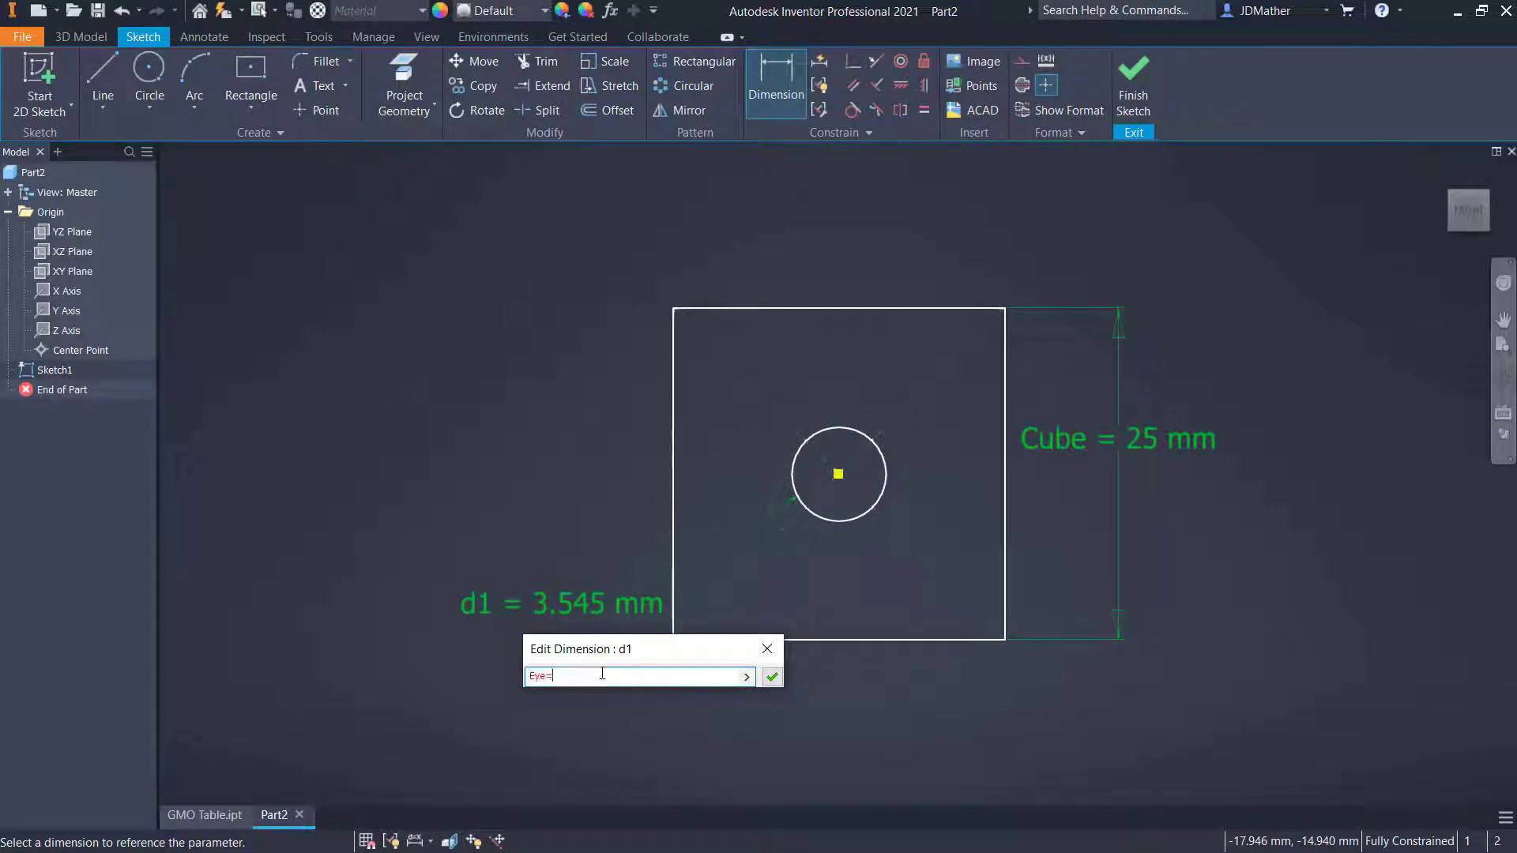
type("=")
left_click(1083, 440)
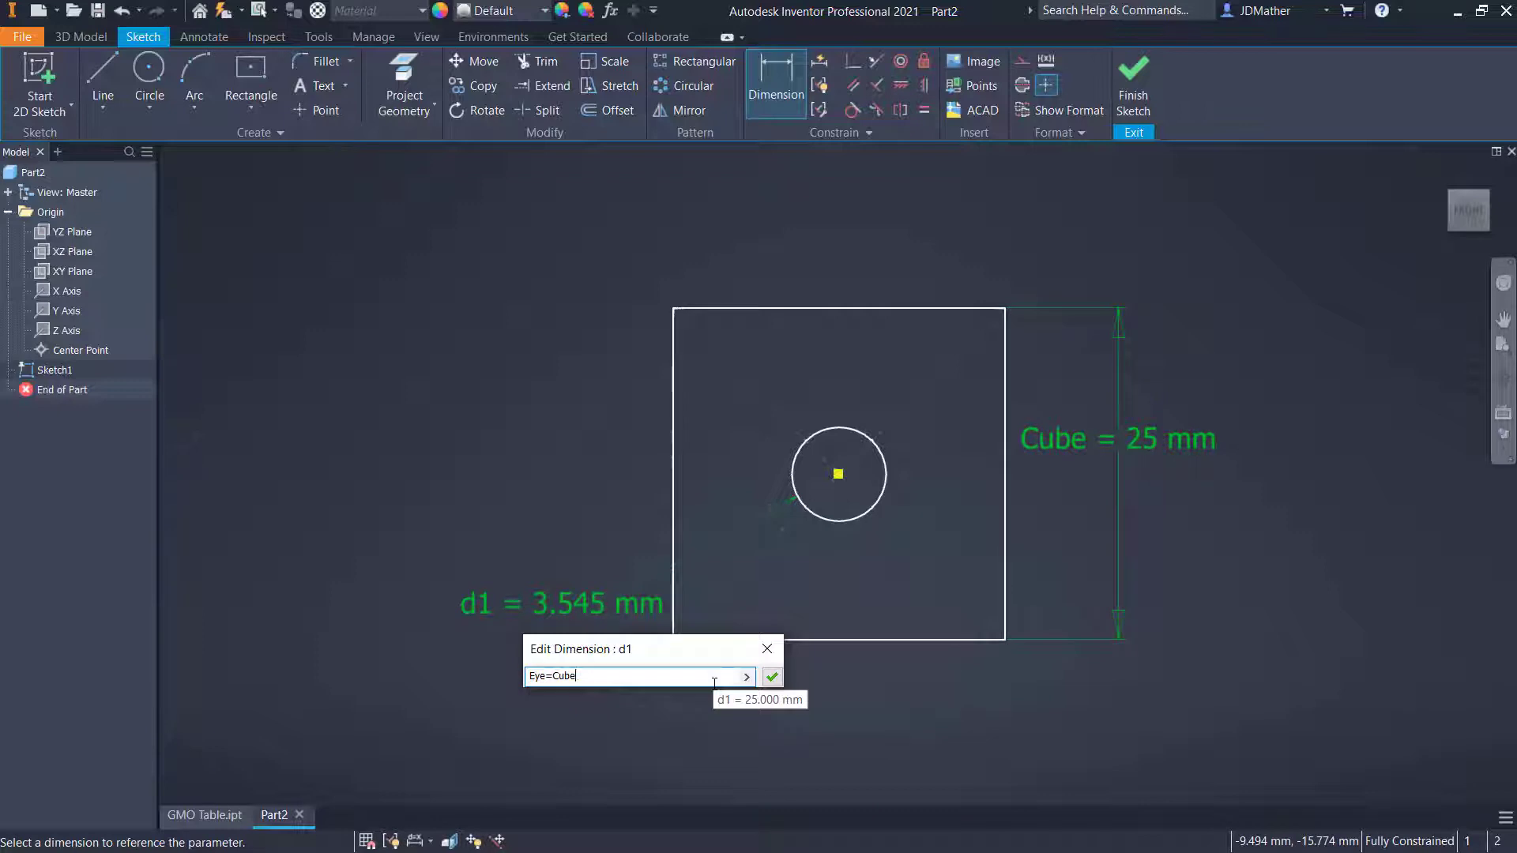
type("/10")
key("Return")
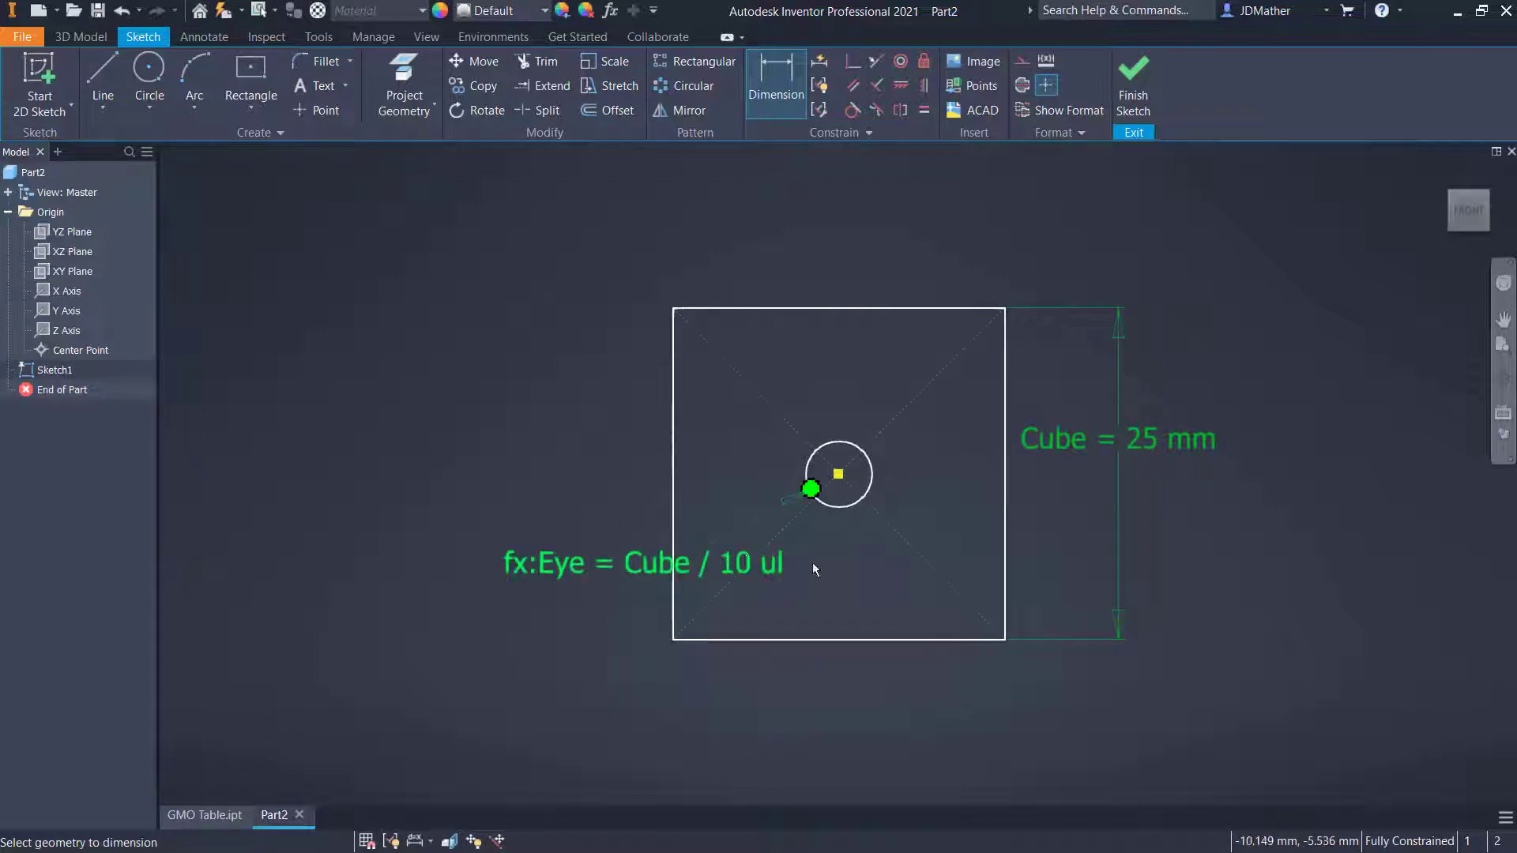
key("Escape")
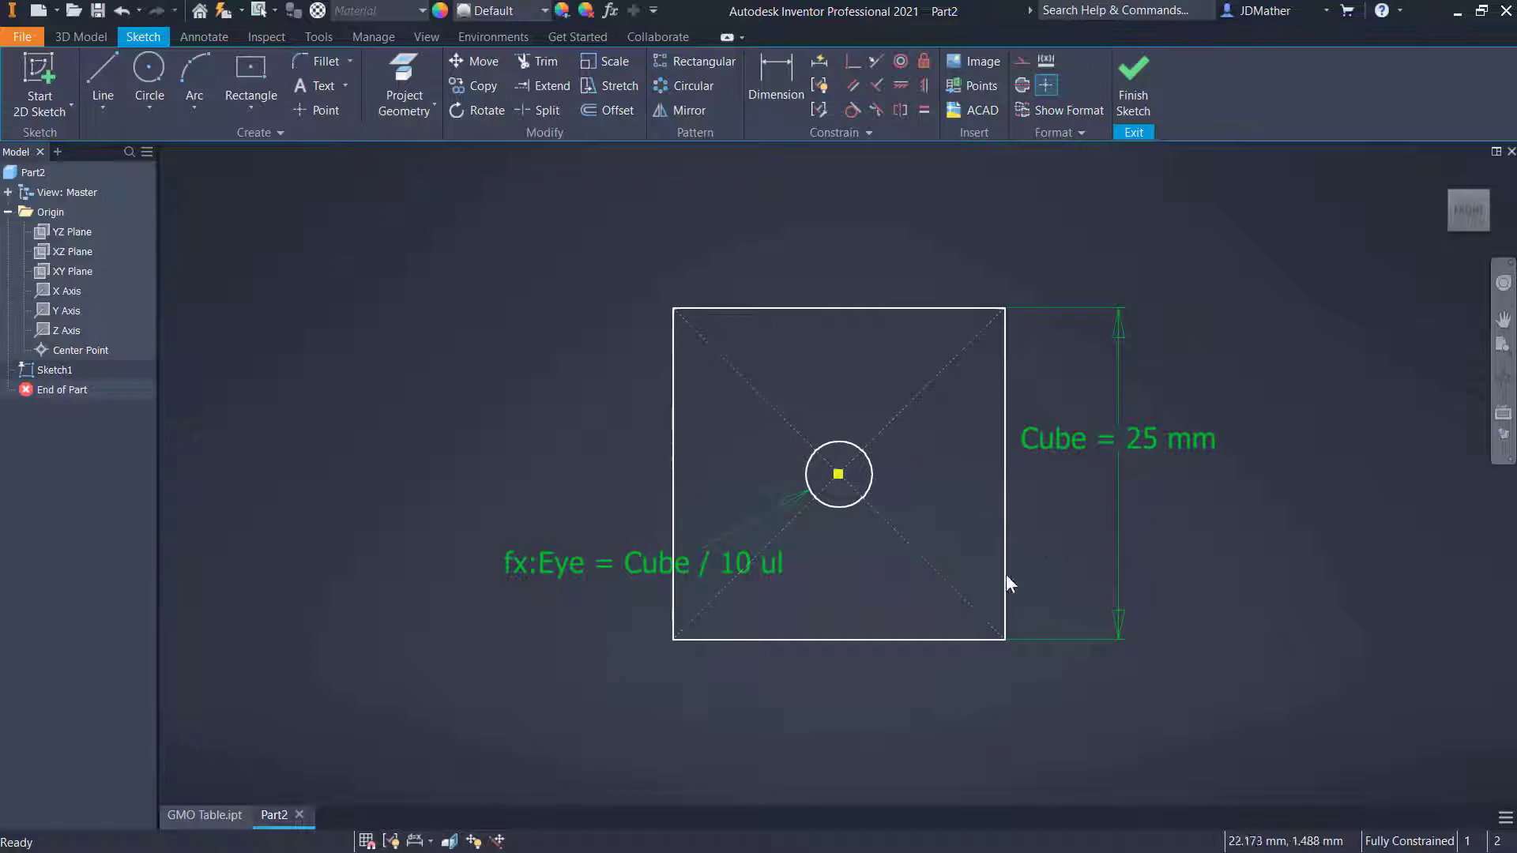
Step: Finish the sketch and extrude the whole square, including the circle area, symmetrically by the distance Cube
left_click(1134, 87)
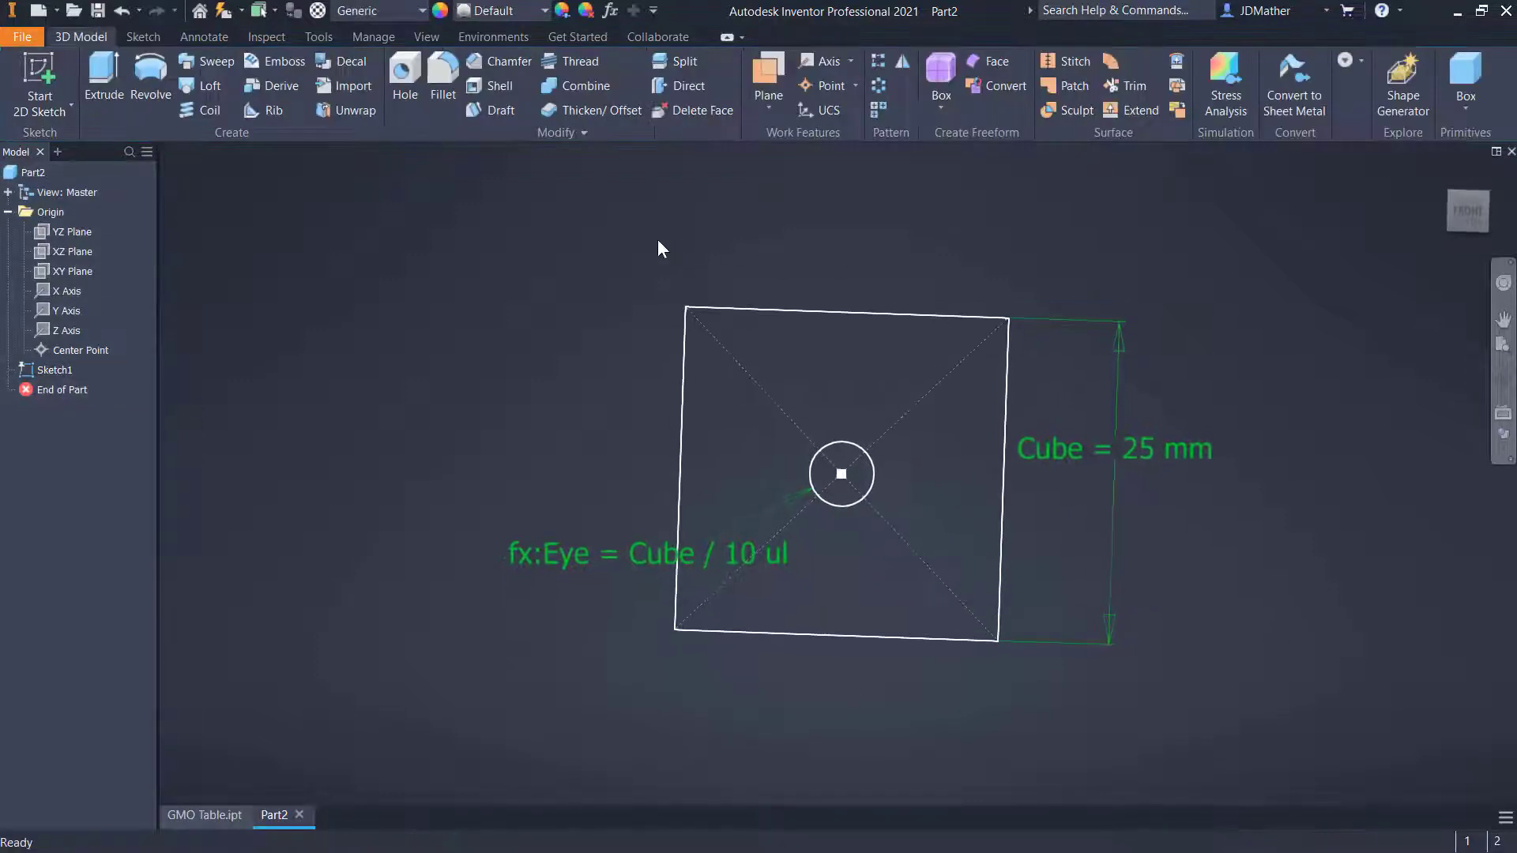
left_click(104, 75)
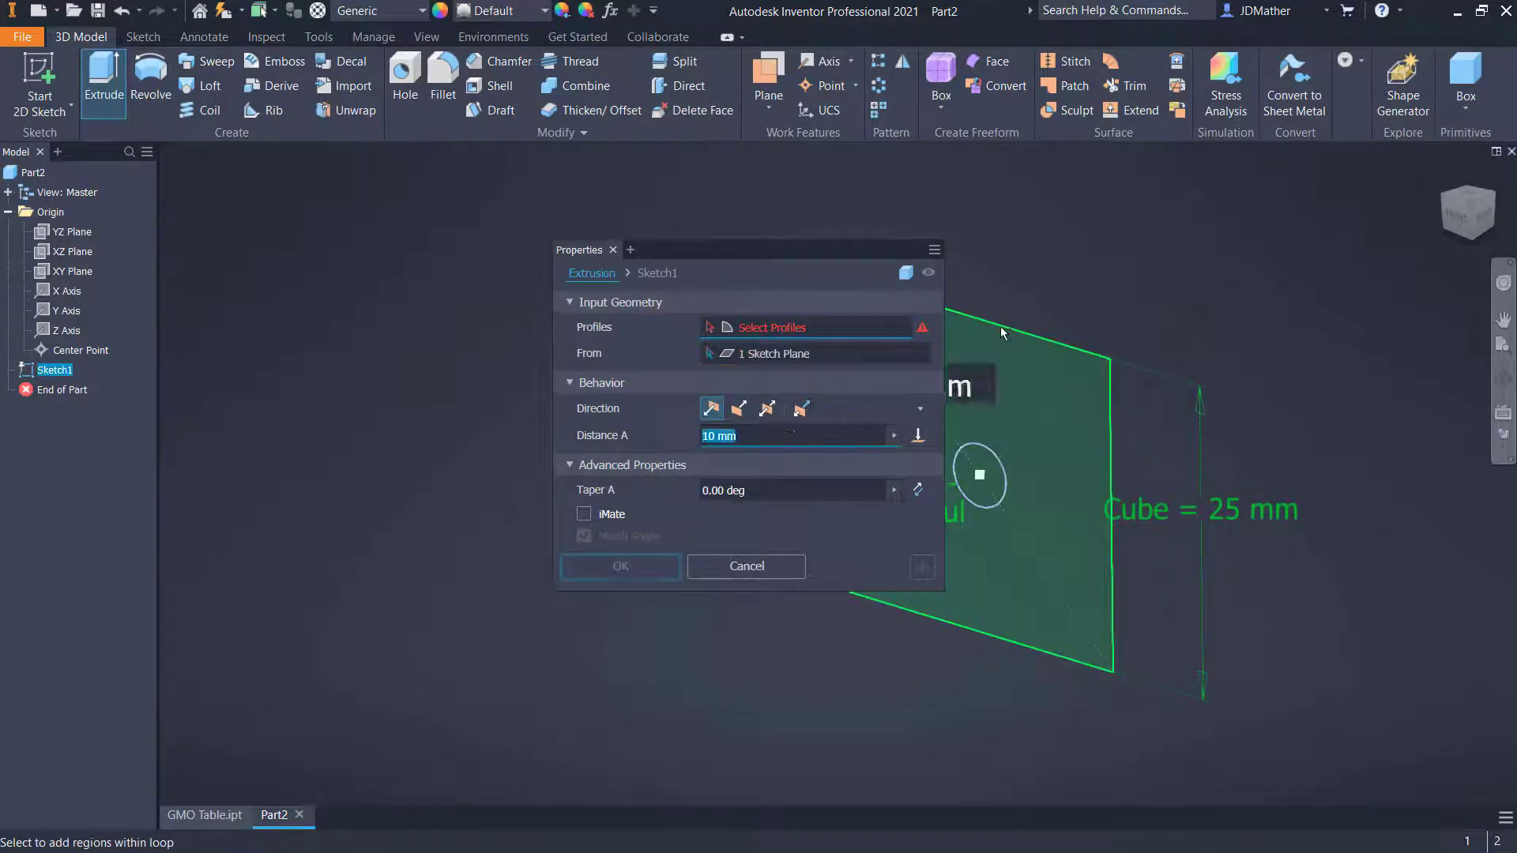
left_click(1000, 325)
left_click(766, 410)
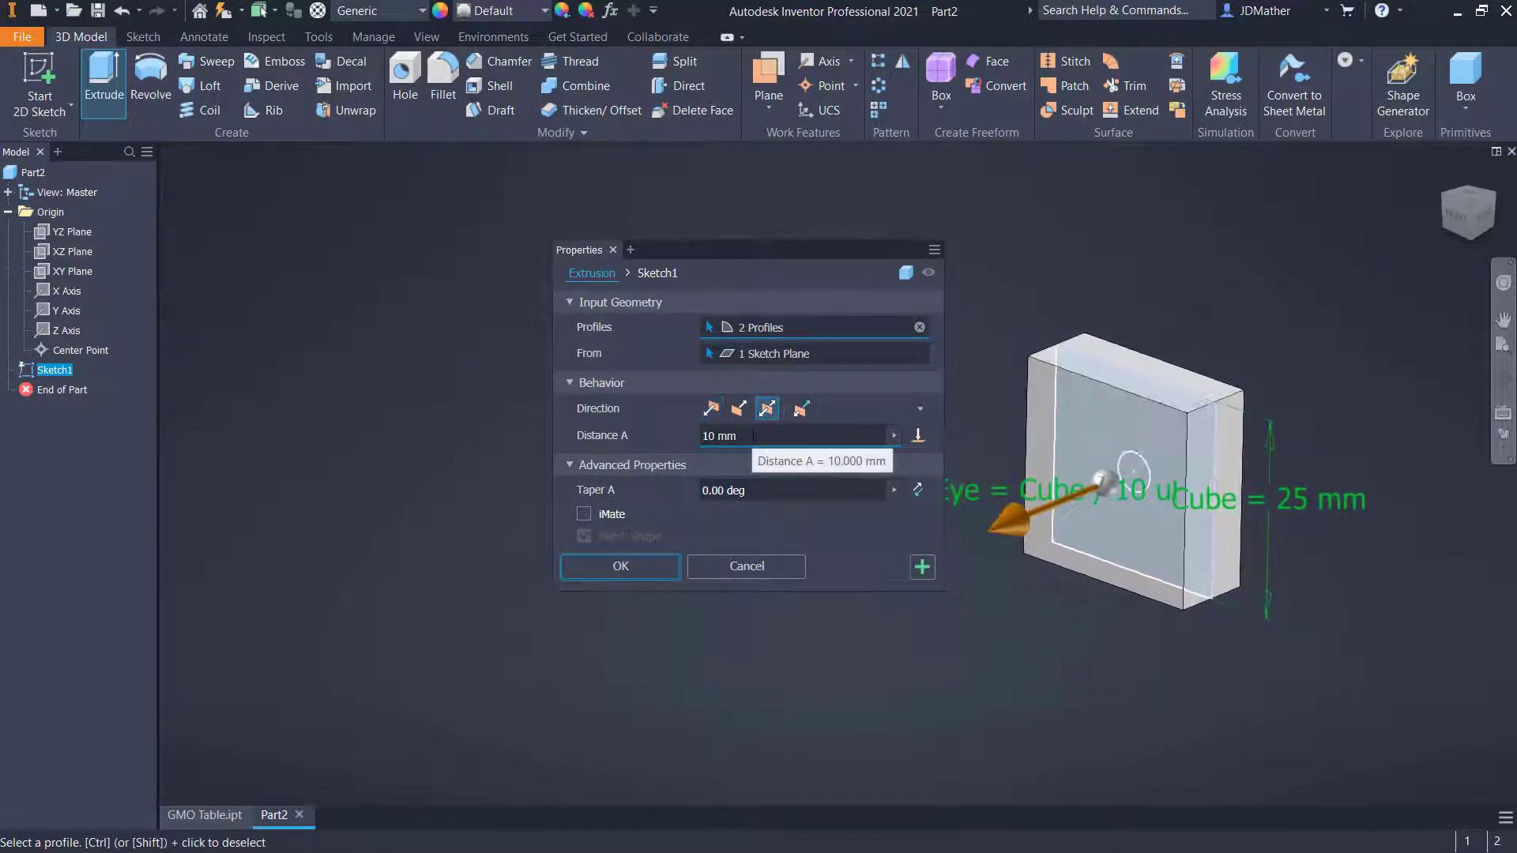
left_click(1272, 504)
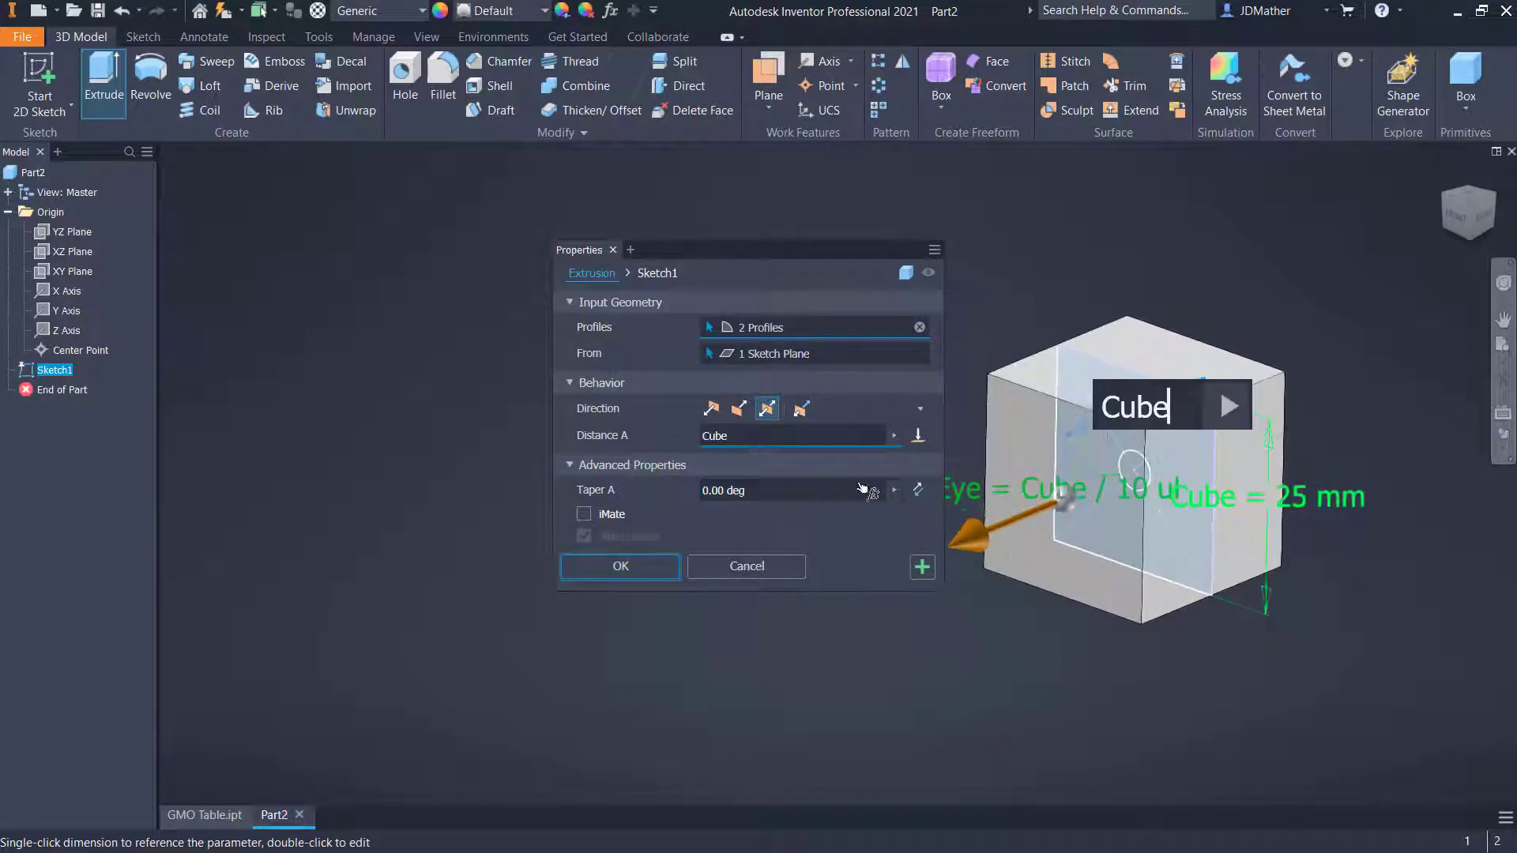
left_click(641, 562)
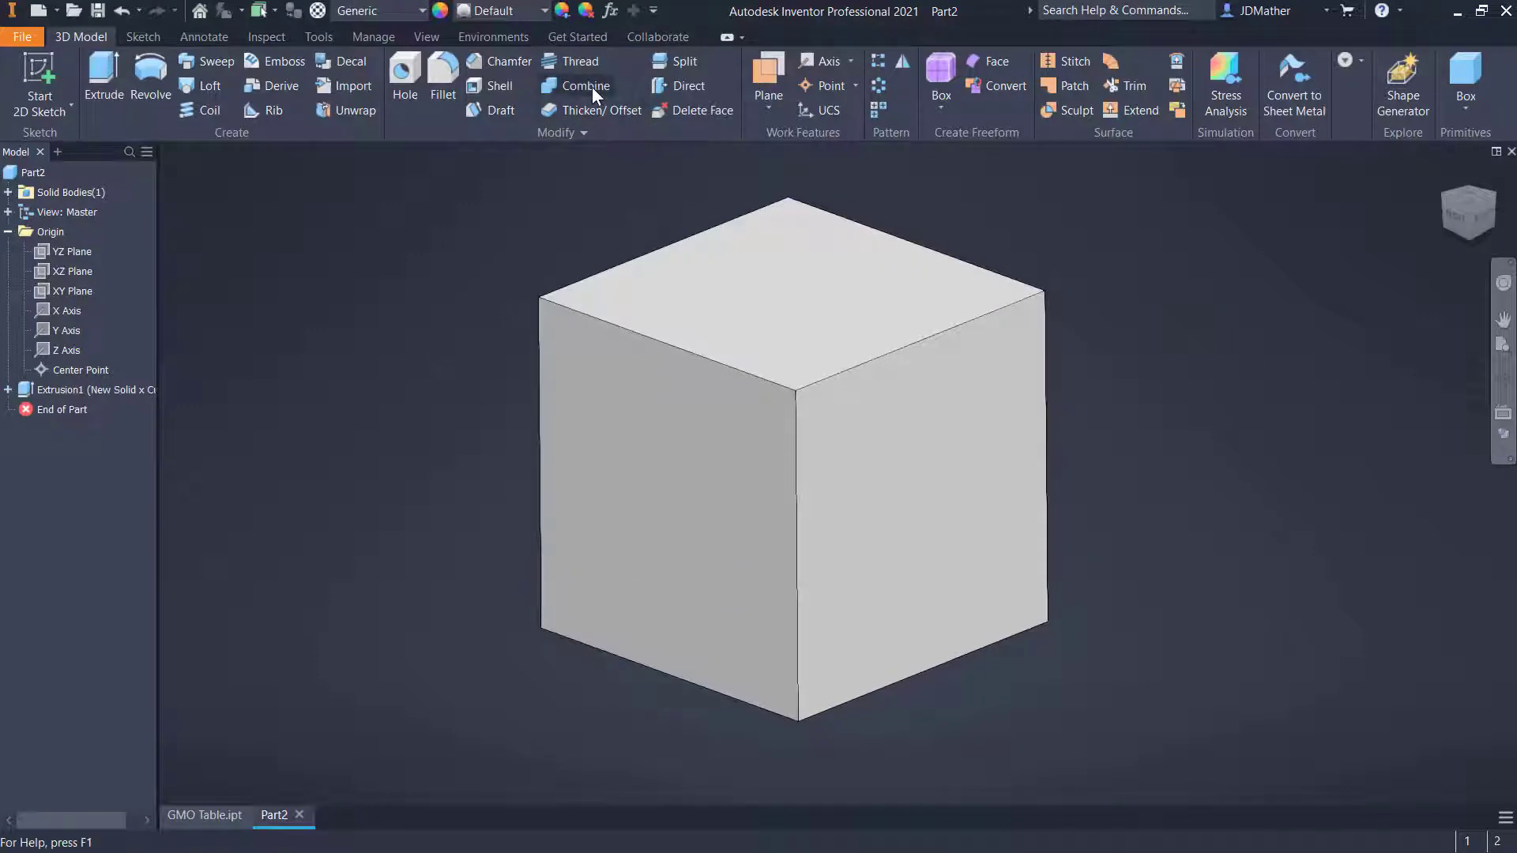
Step: Set the cube's appearance to Yellow from the Inventor Material Library
left_click(529, 13)
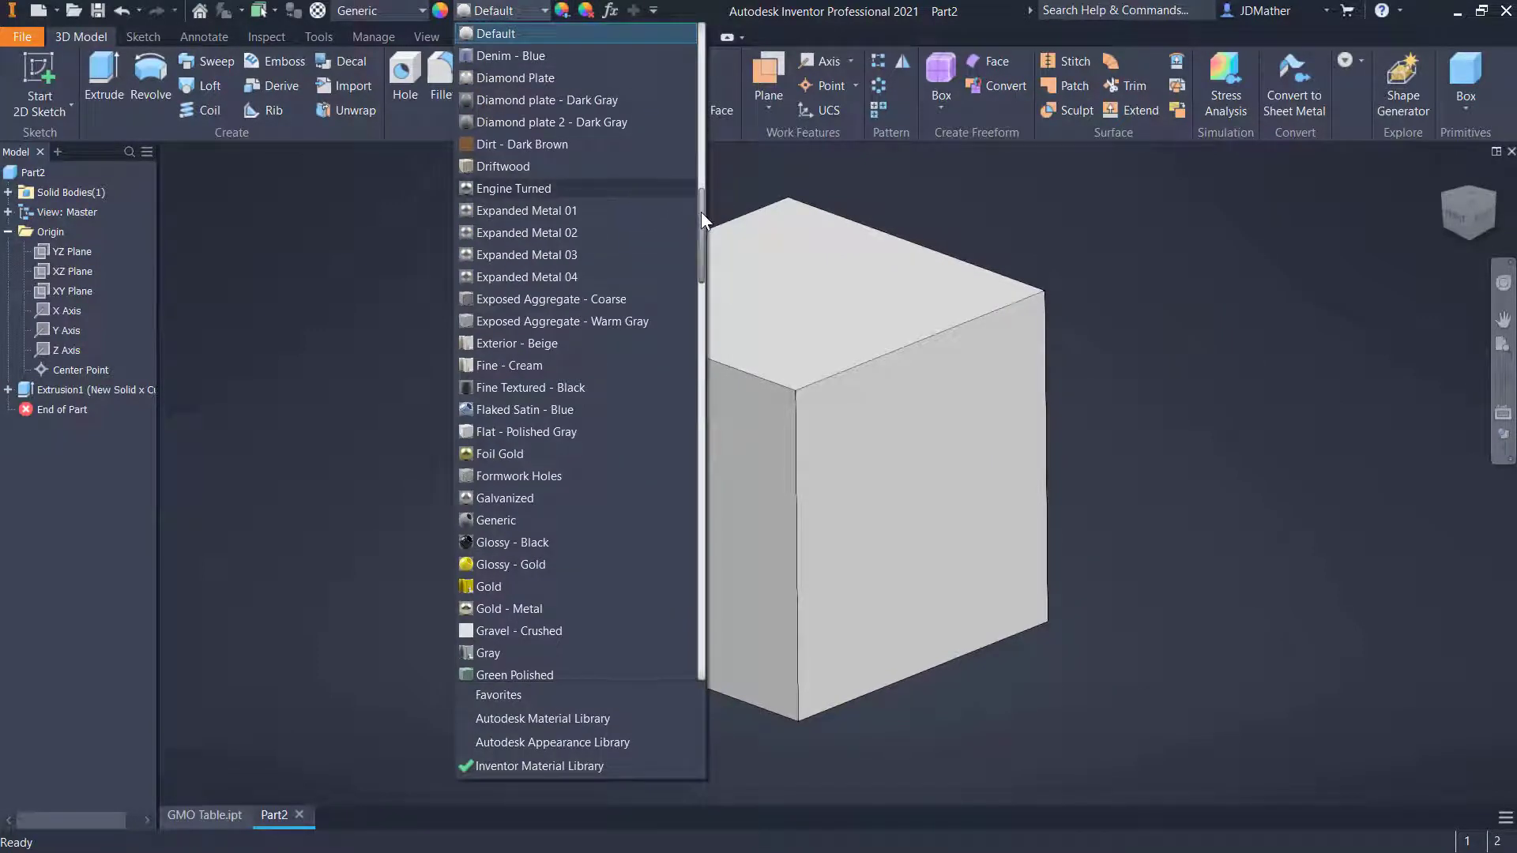
scroll(676, 469, "down", 20)
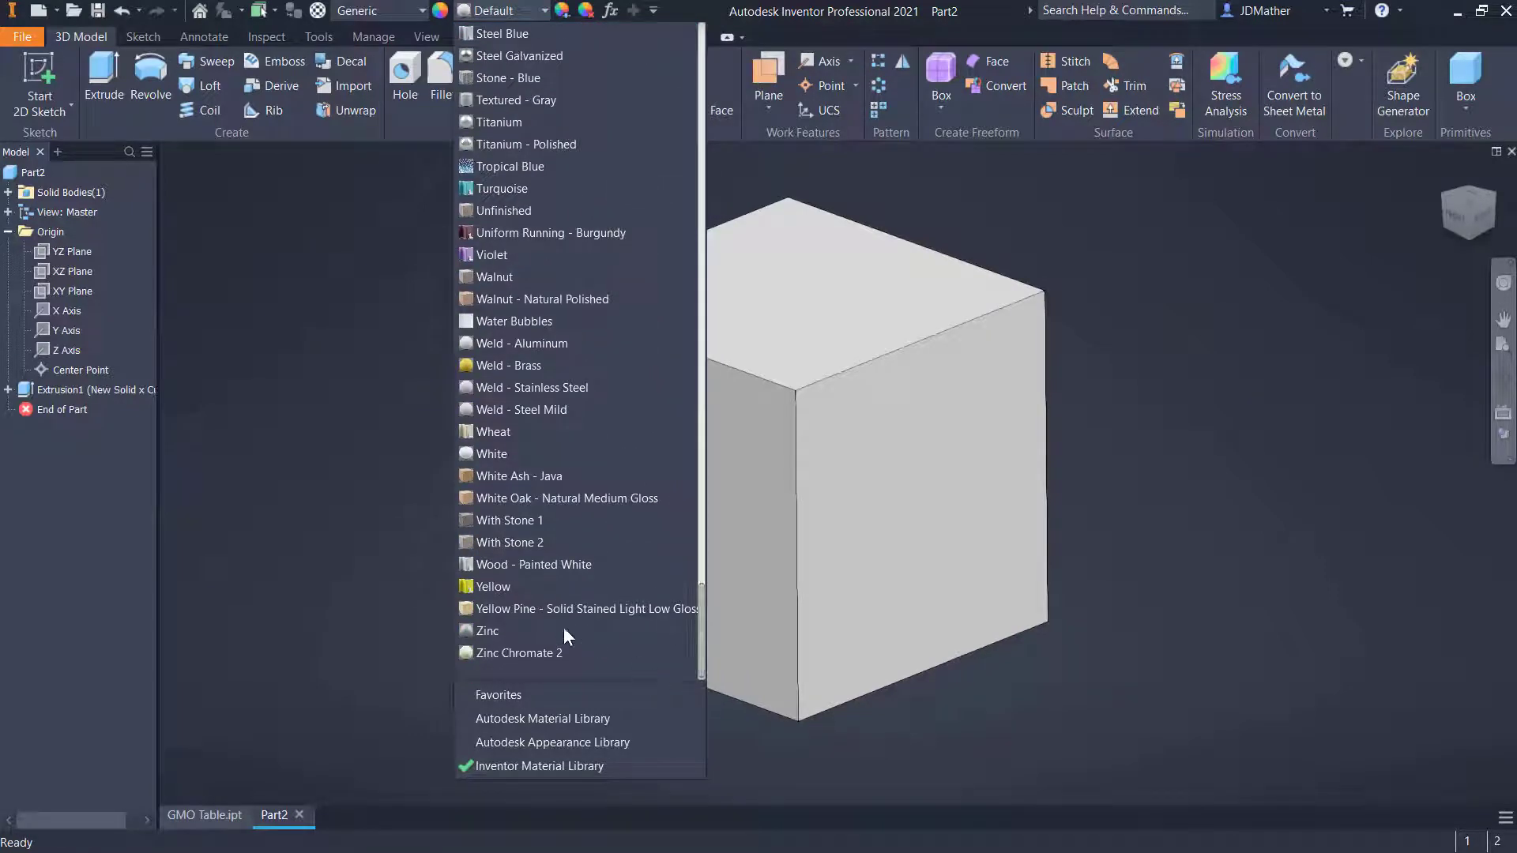
left_click(493, 588)
Step: Make the sketch under the cube's extrusion visible again for reuse
left_click(8, 389)
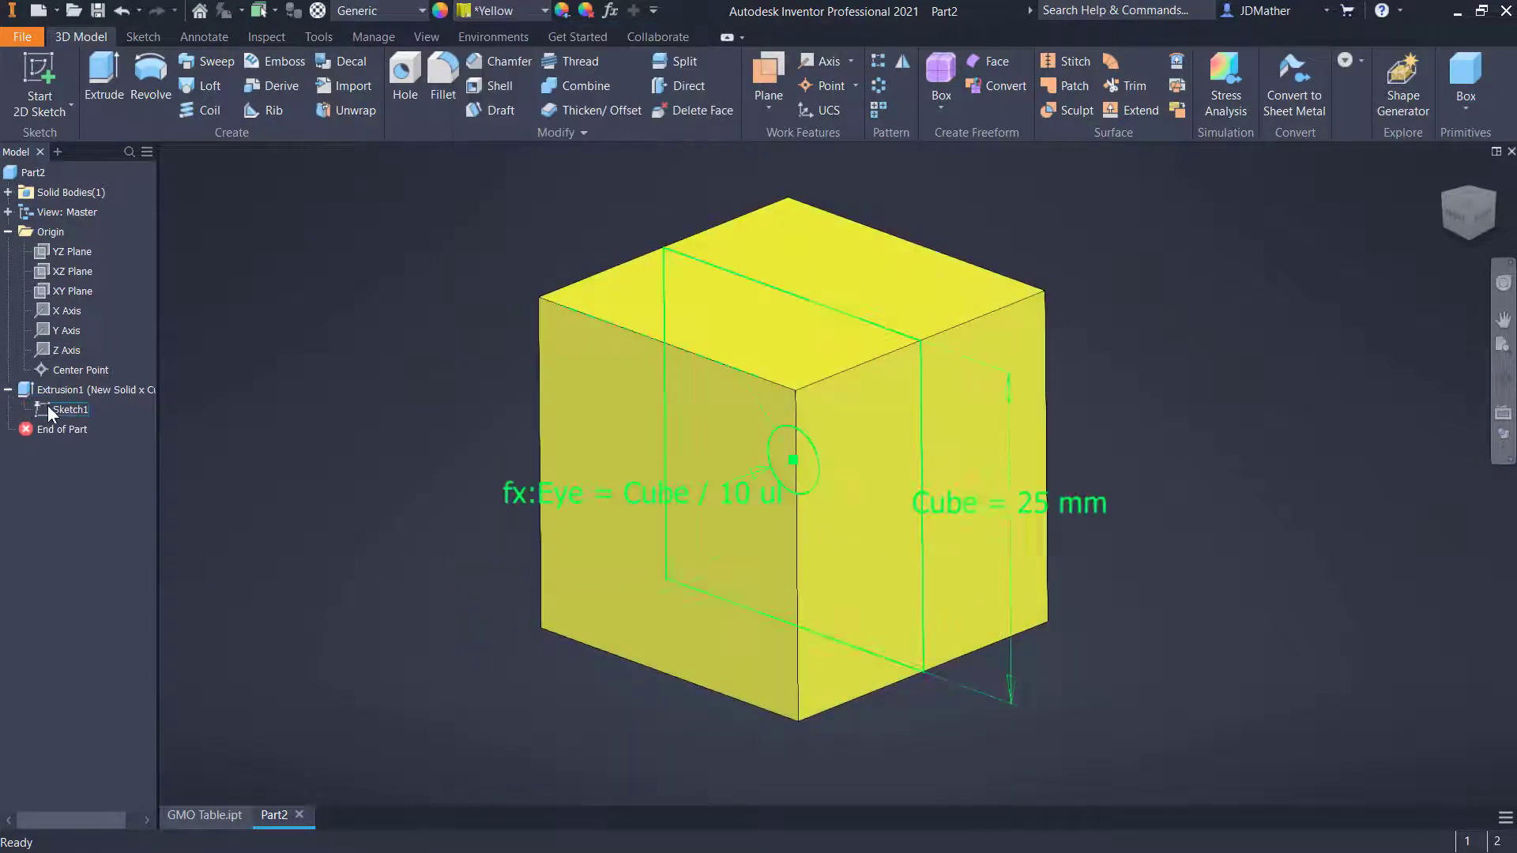
right_click(53, 406)
left_click(89, 625)
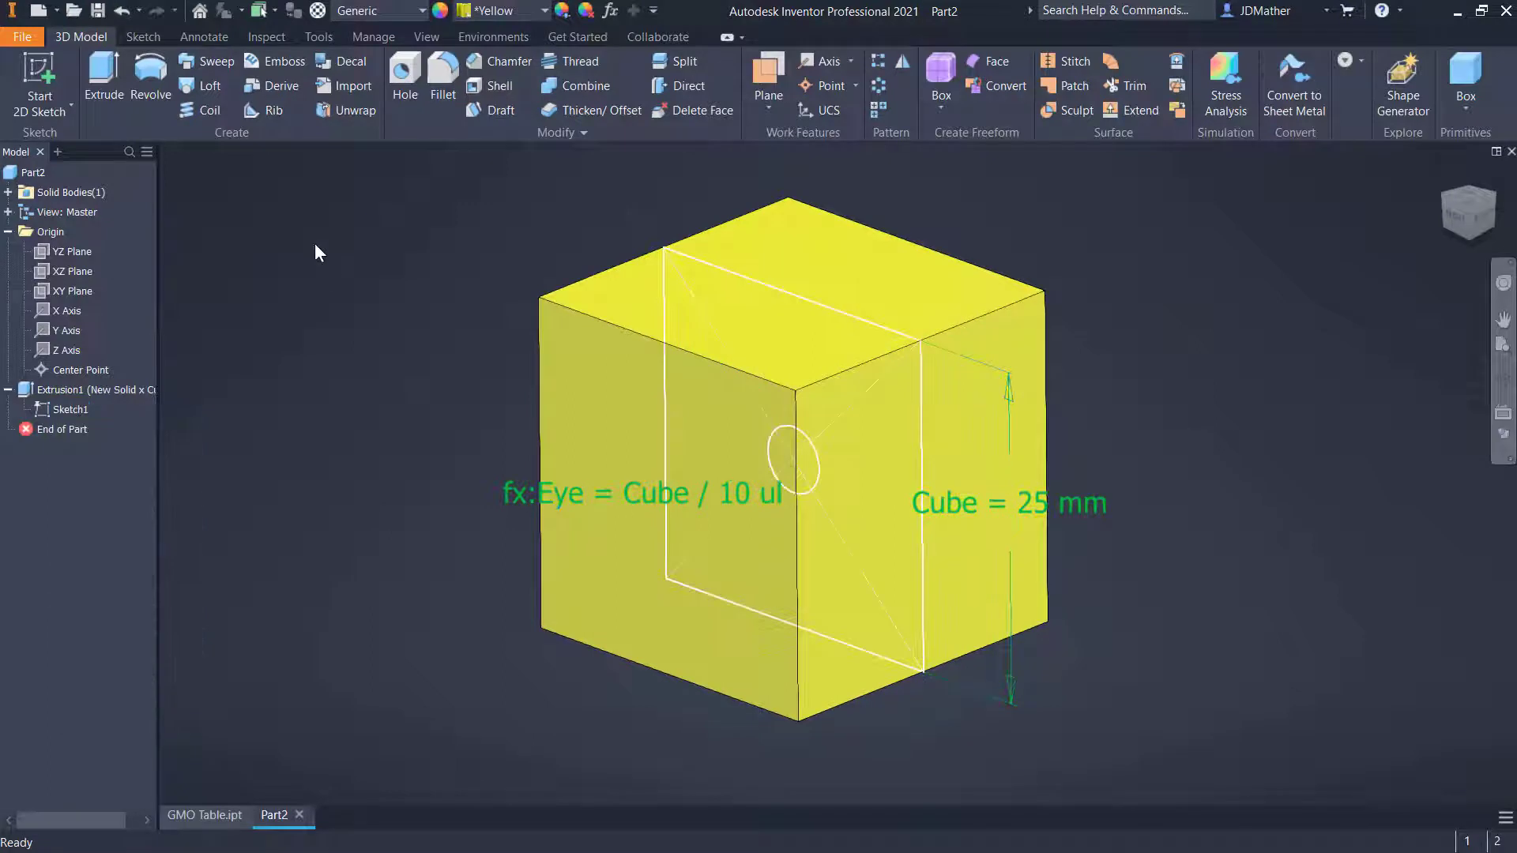
Step: Cut the circle profile from the cube's front face inward to the depth Eye, and hide the shared sketch
left_click(107, 81)
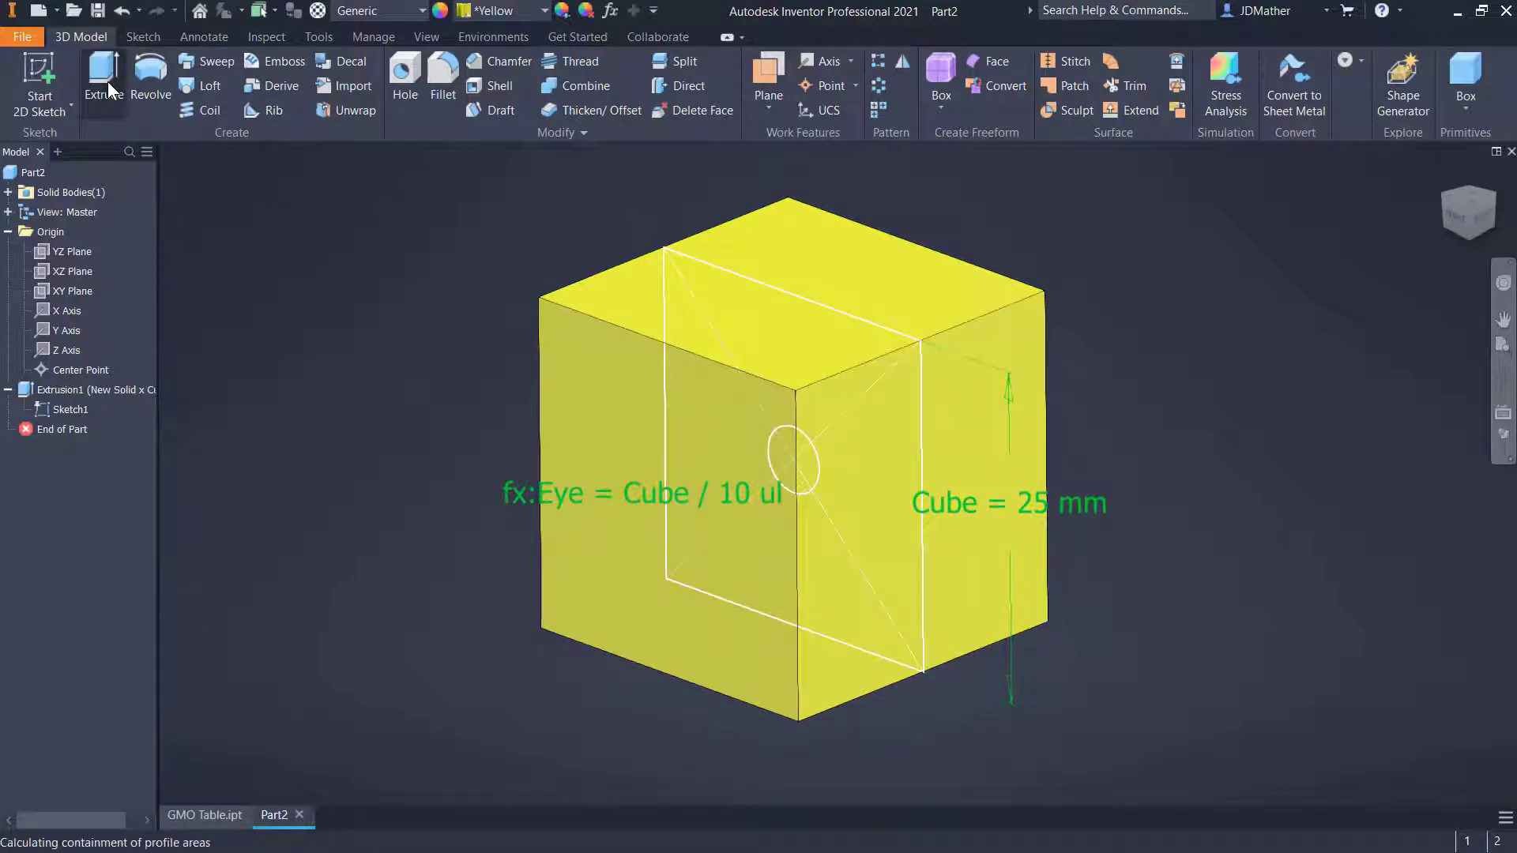
left_click_drag(630, 245, 1306, 360)
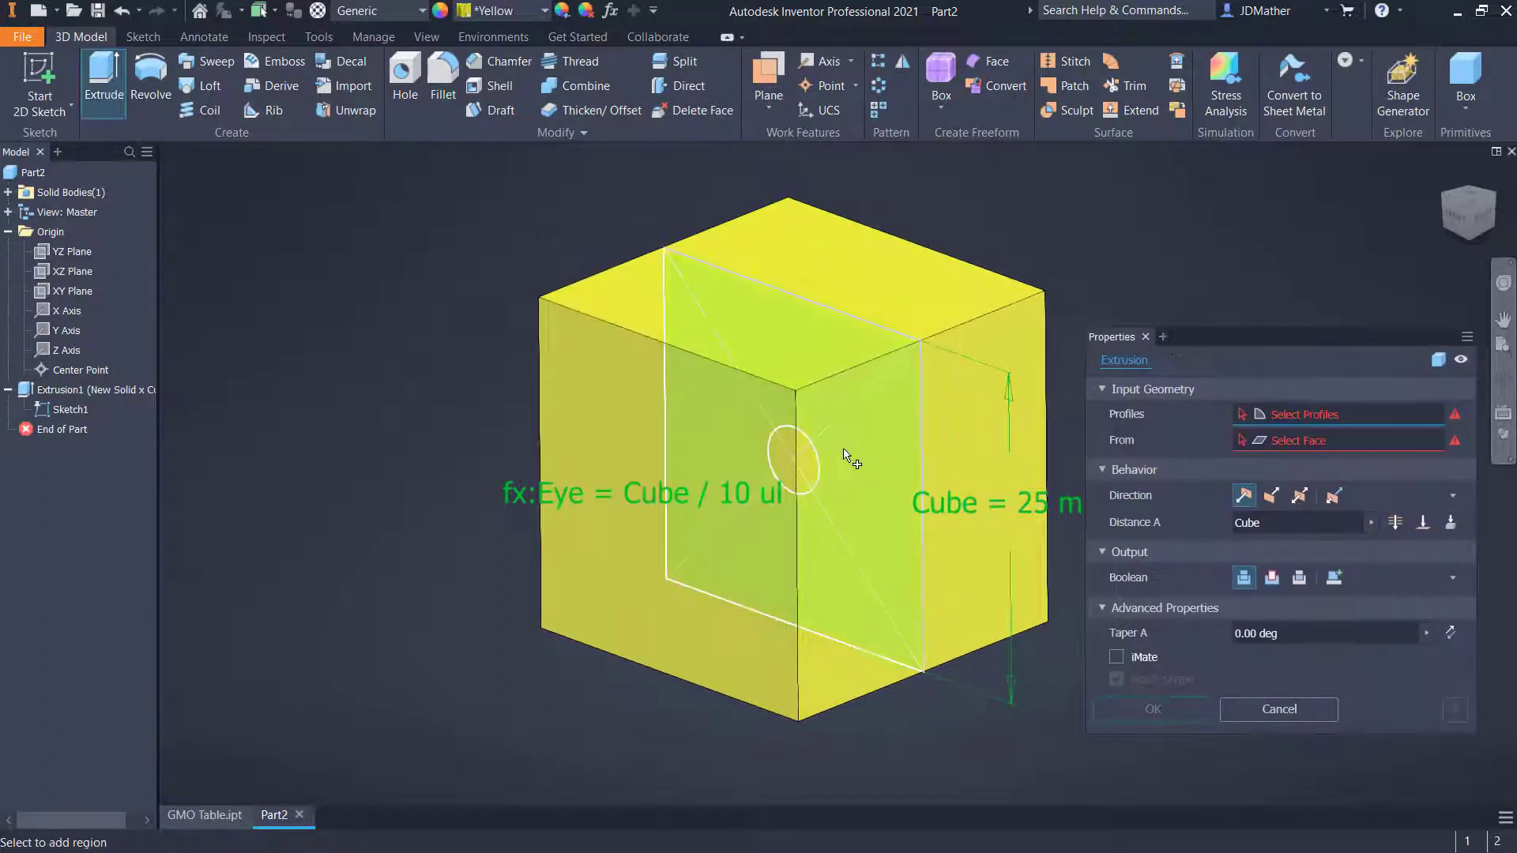
left_click(803, 468)
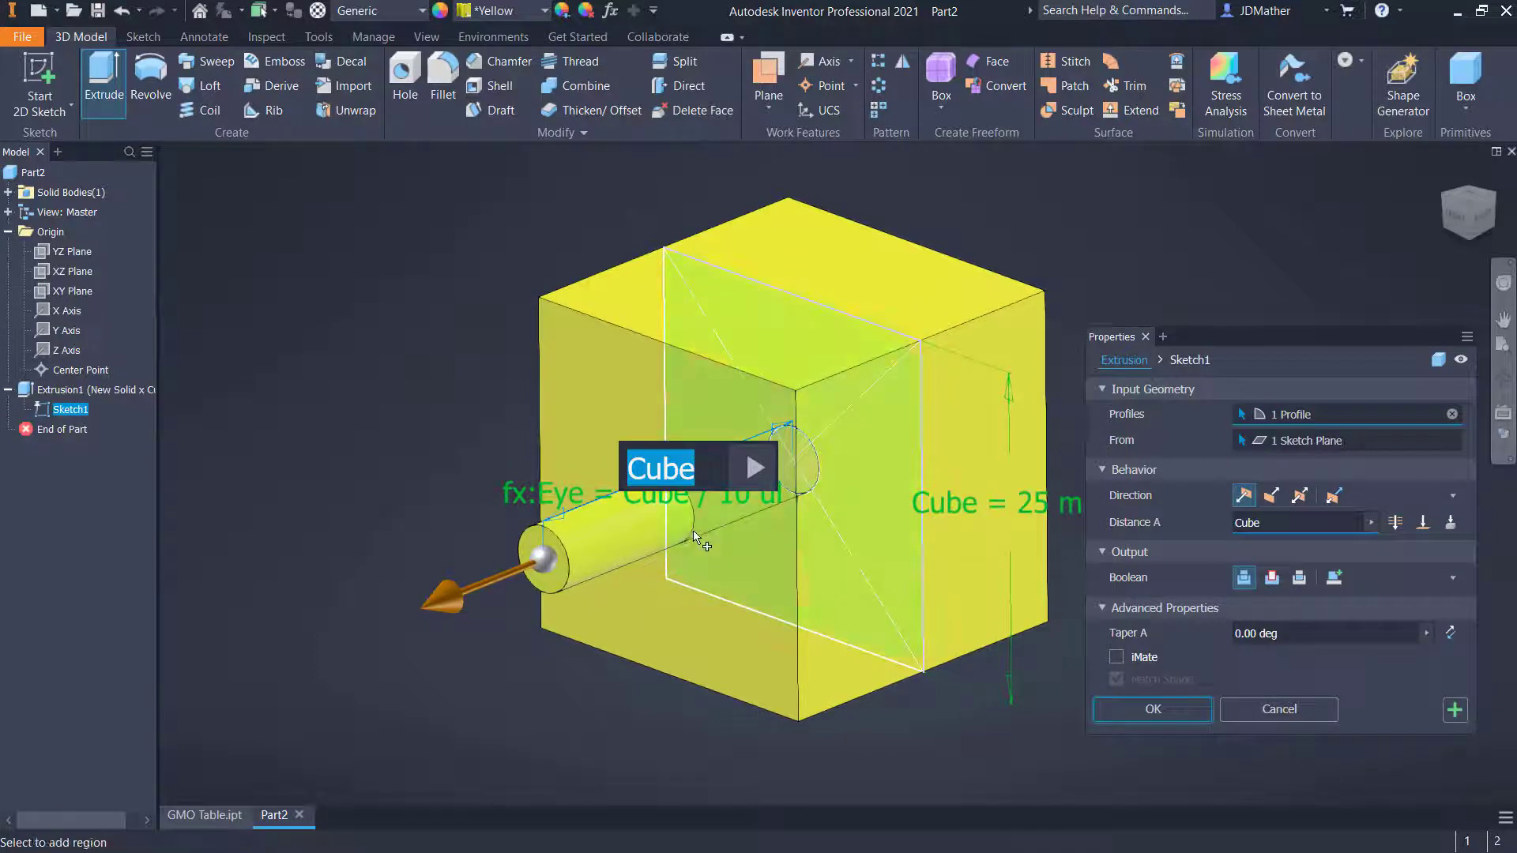
left_click(1354, 447)
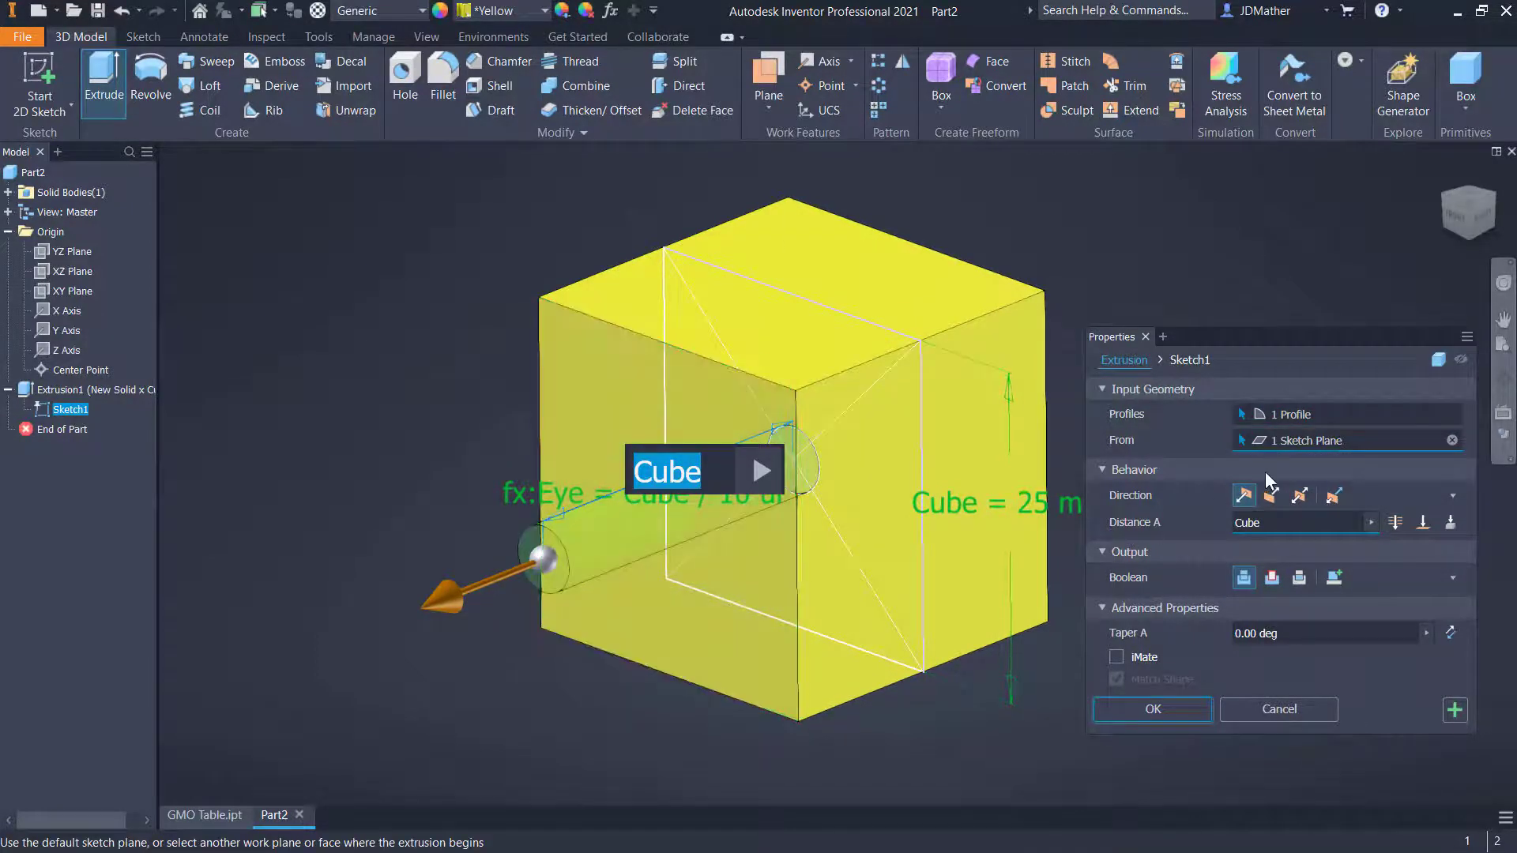
left_click(632, 646)
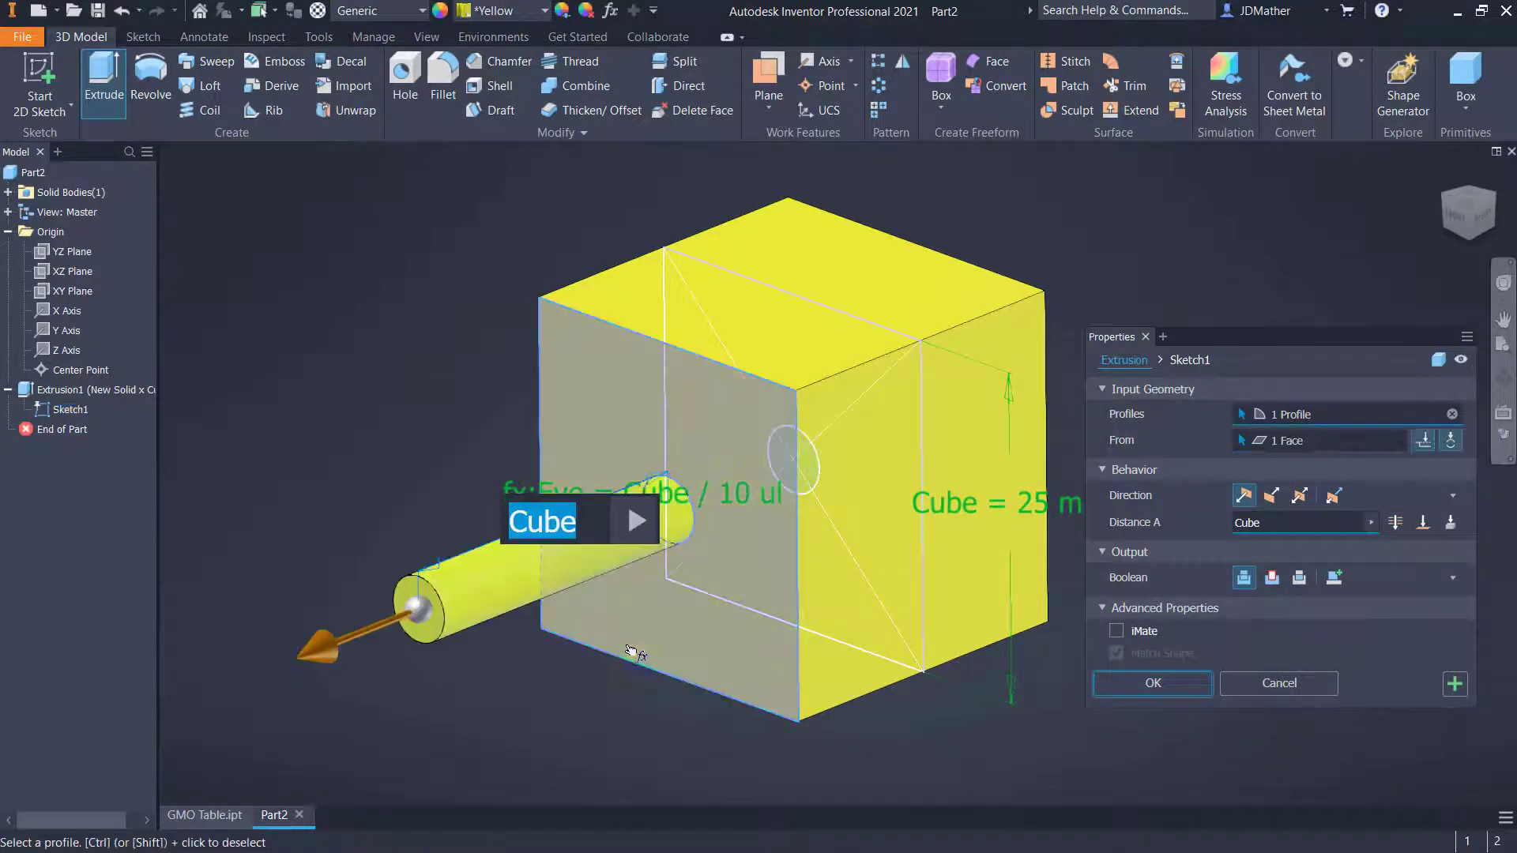
left_click(1271, 577)
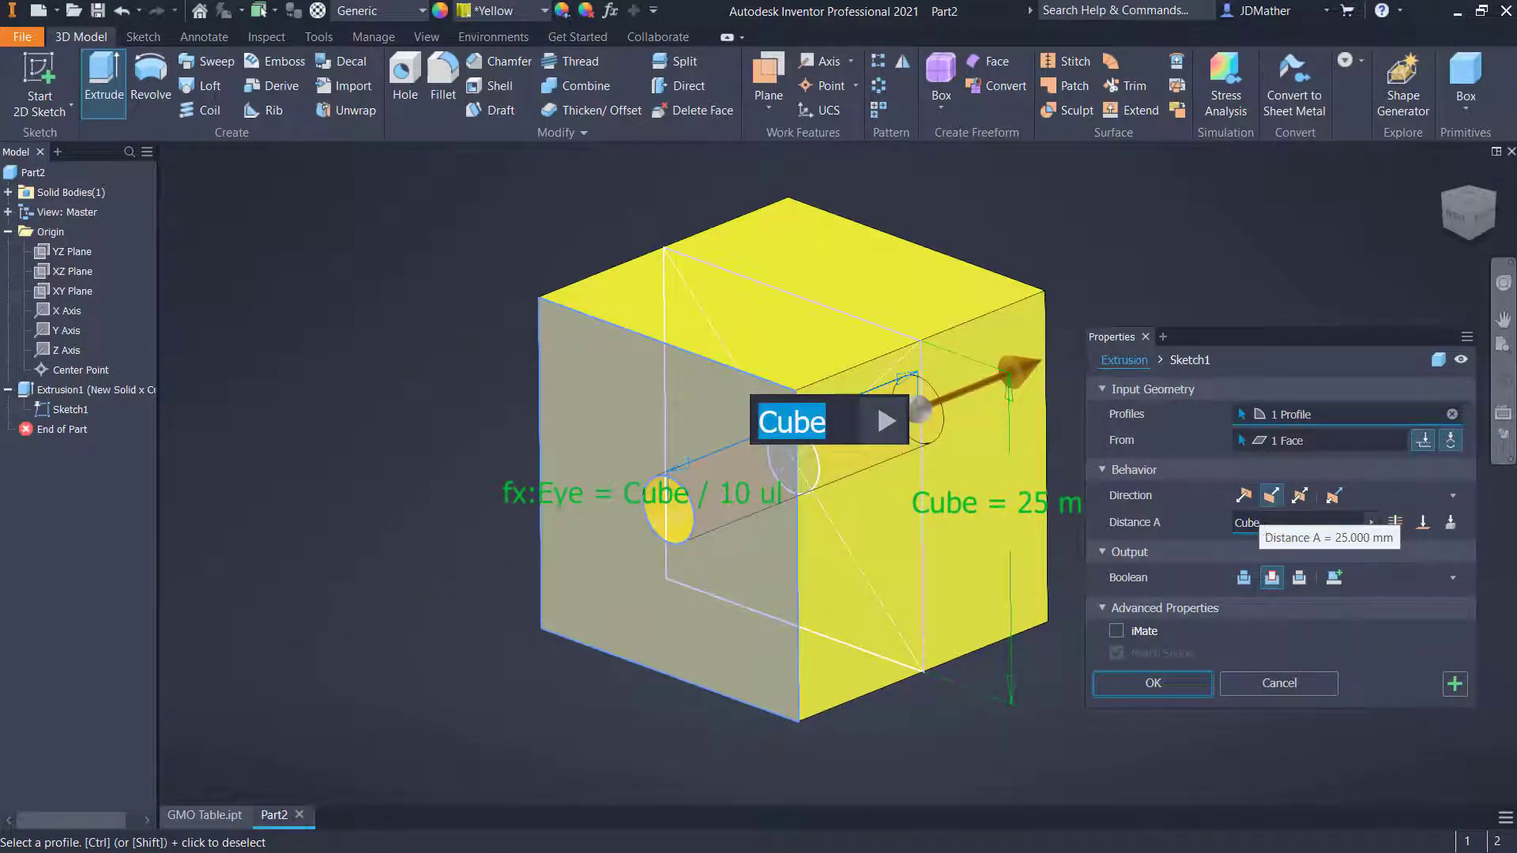
left_click(1255, 522)
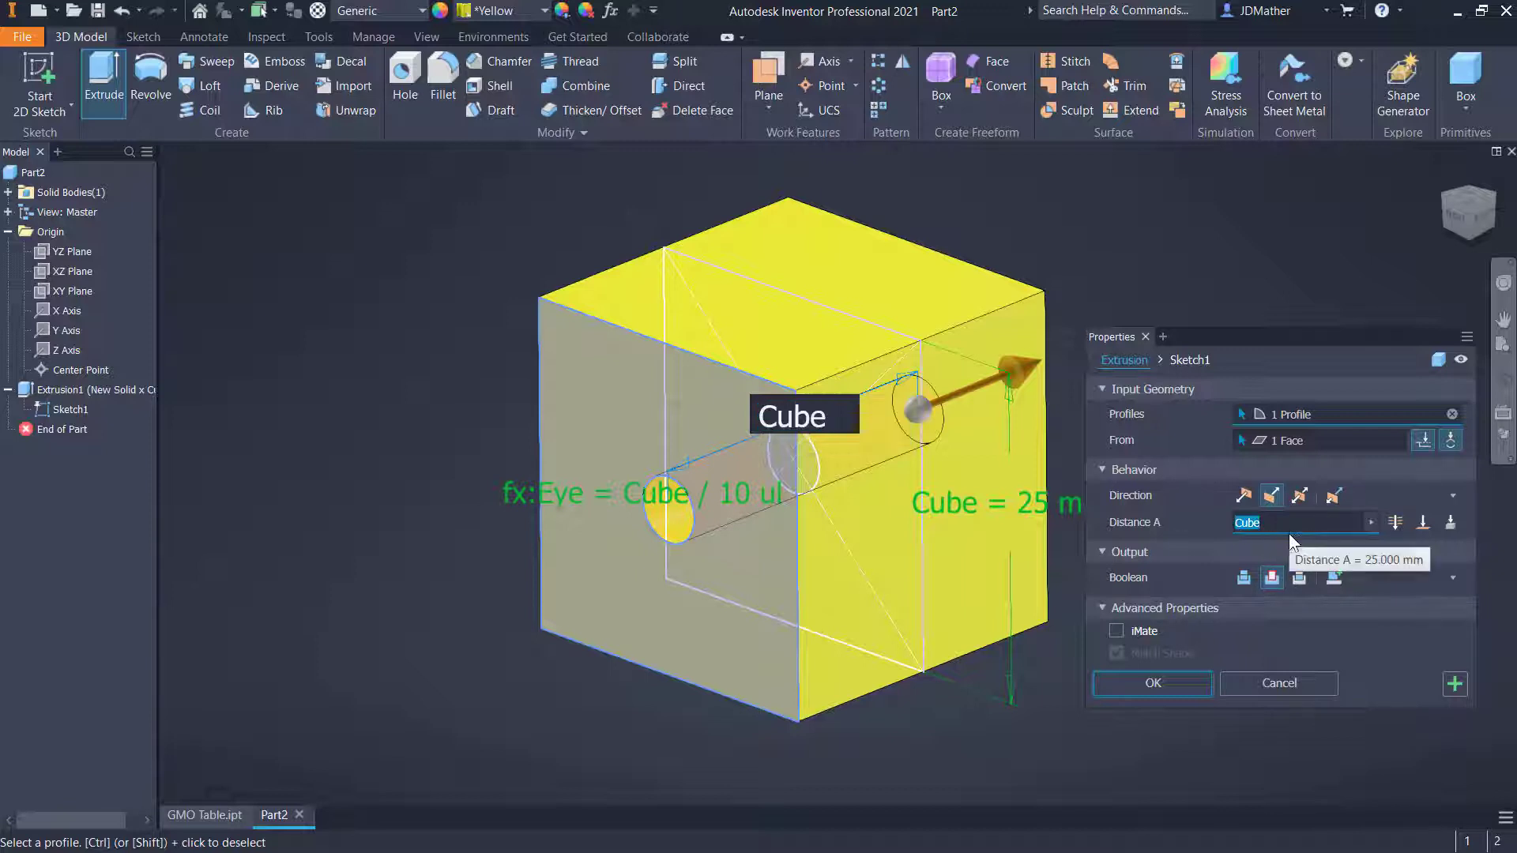
left_click(1372, 523)
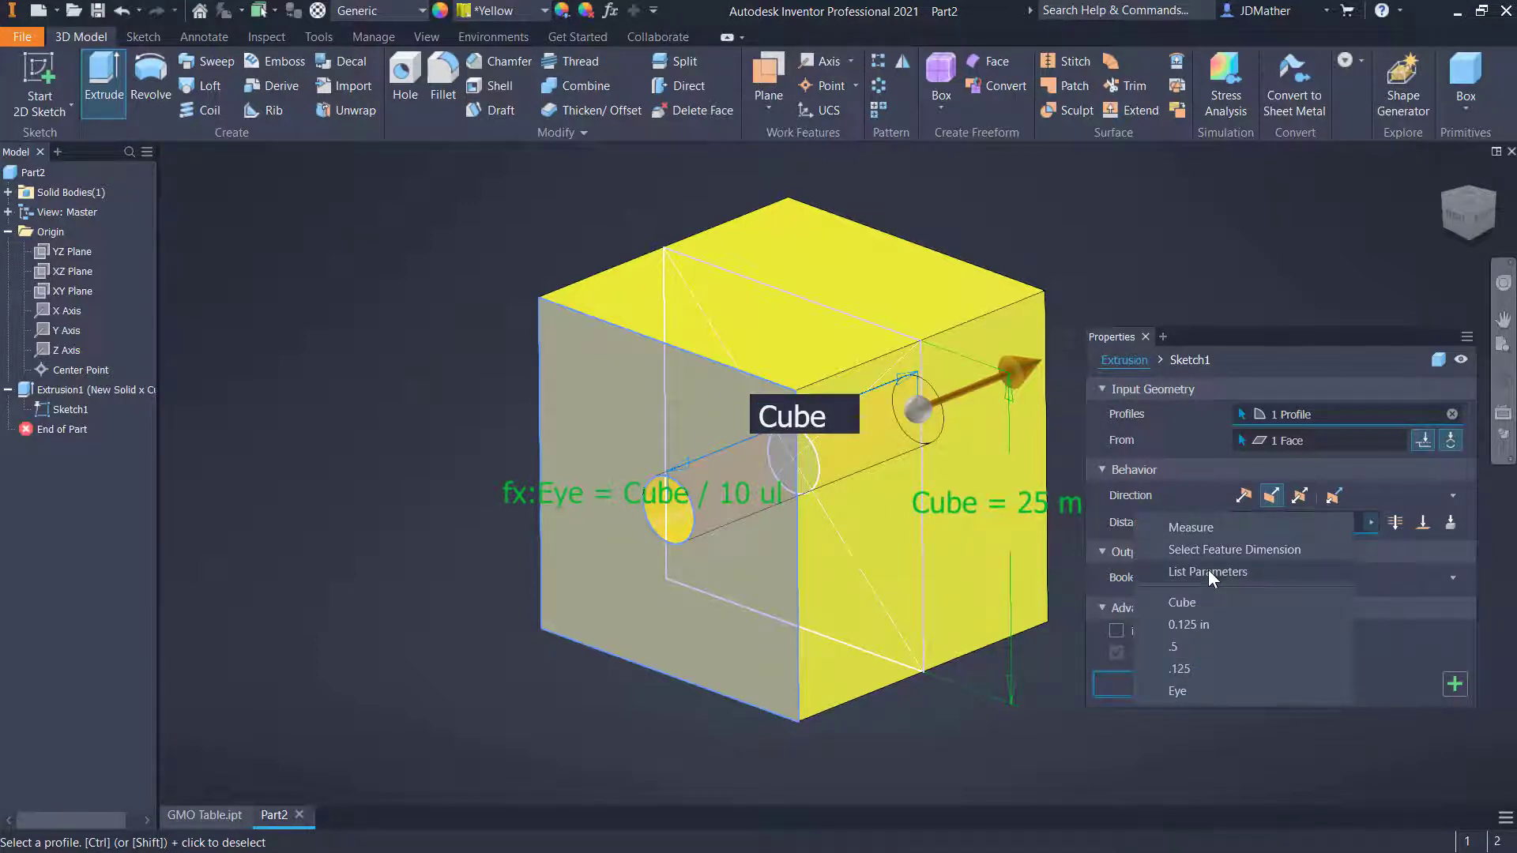
left_click(1177, 690)
key("Return")
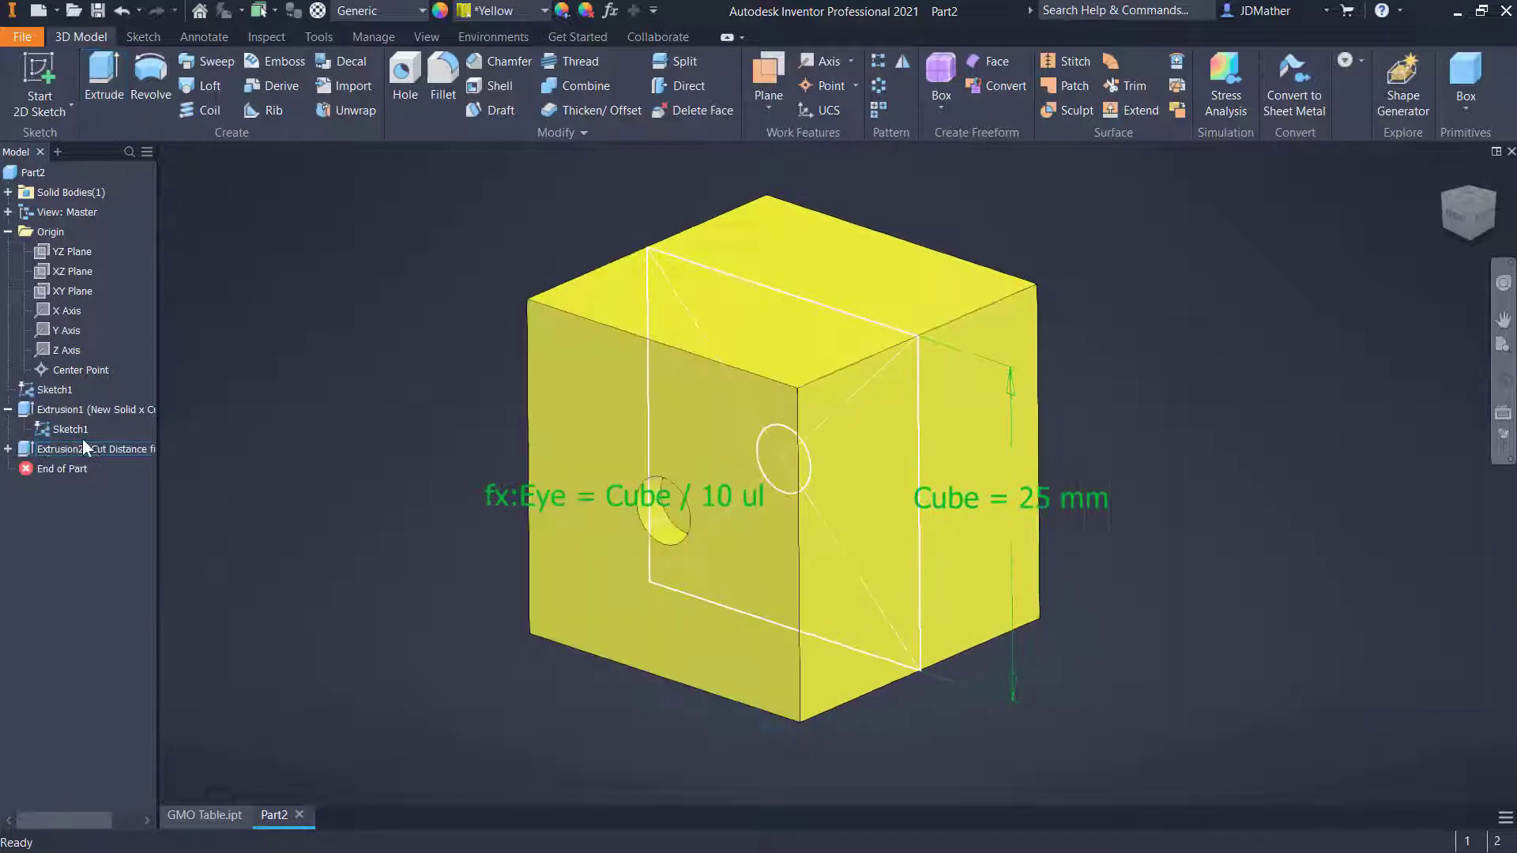
right_click(65, 428)
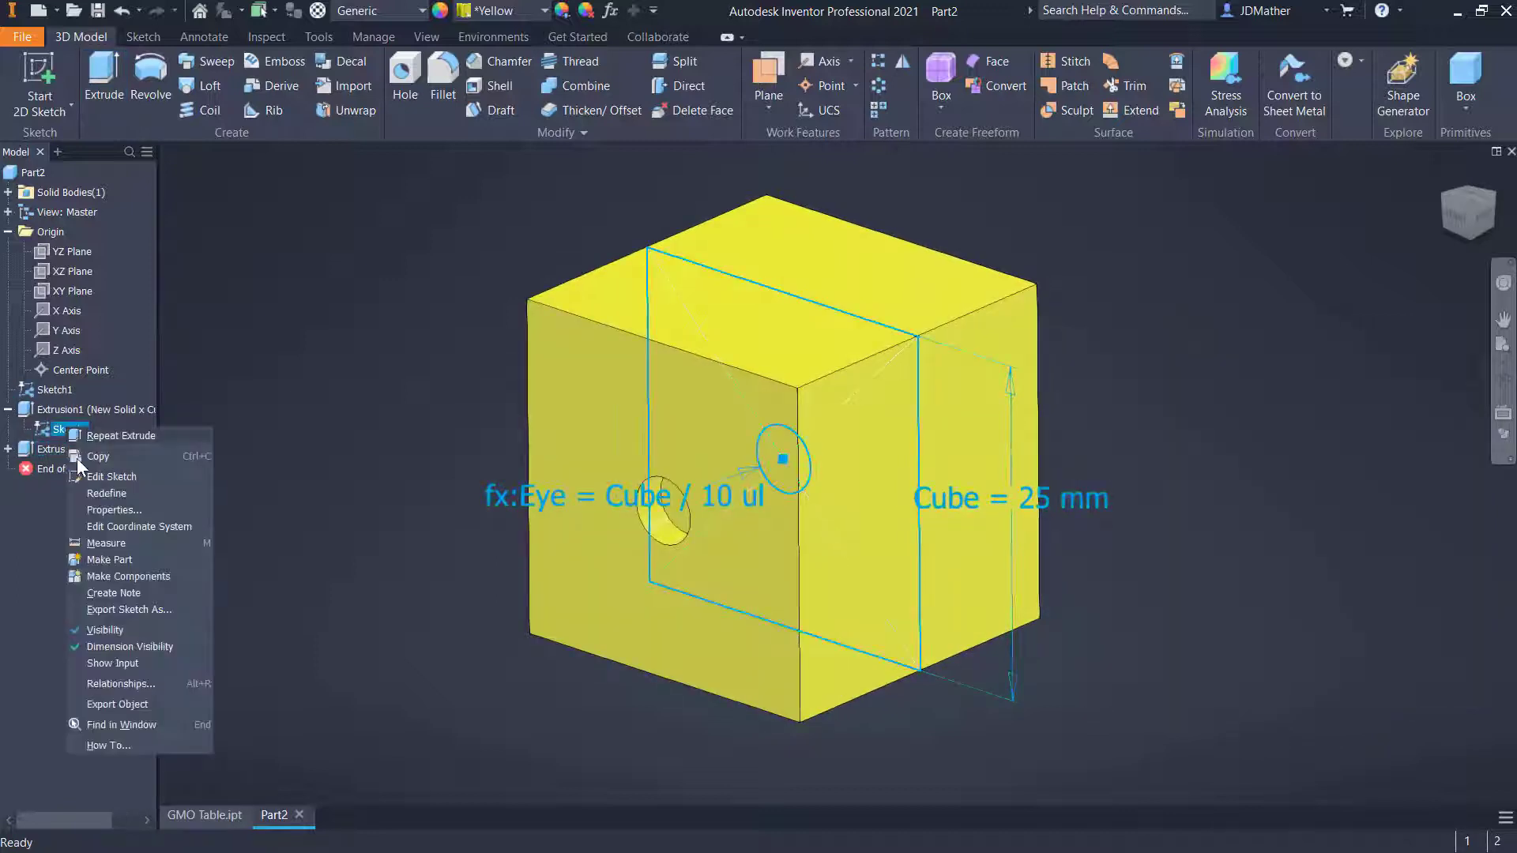
left_click(105, 630)
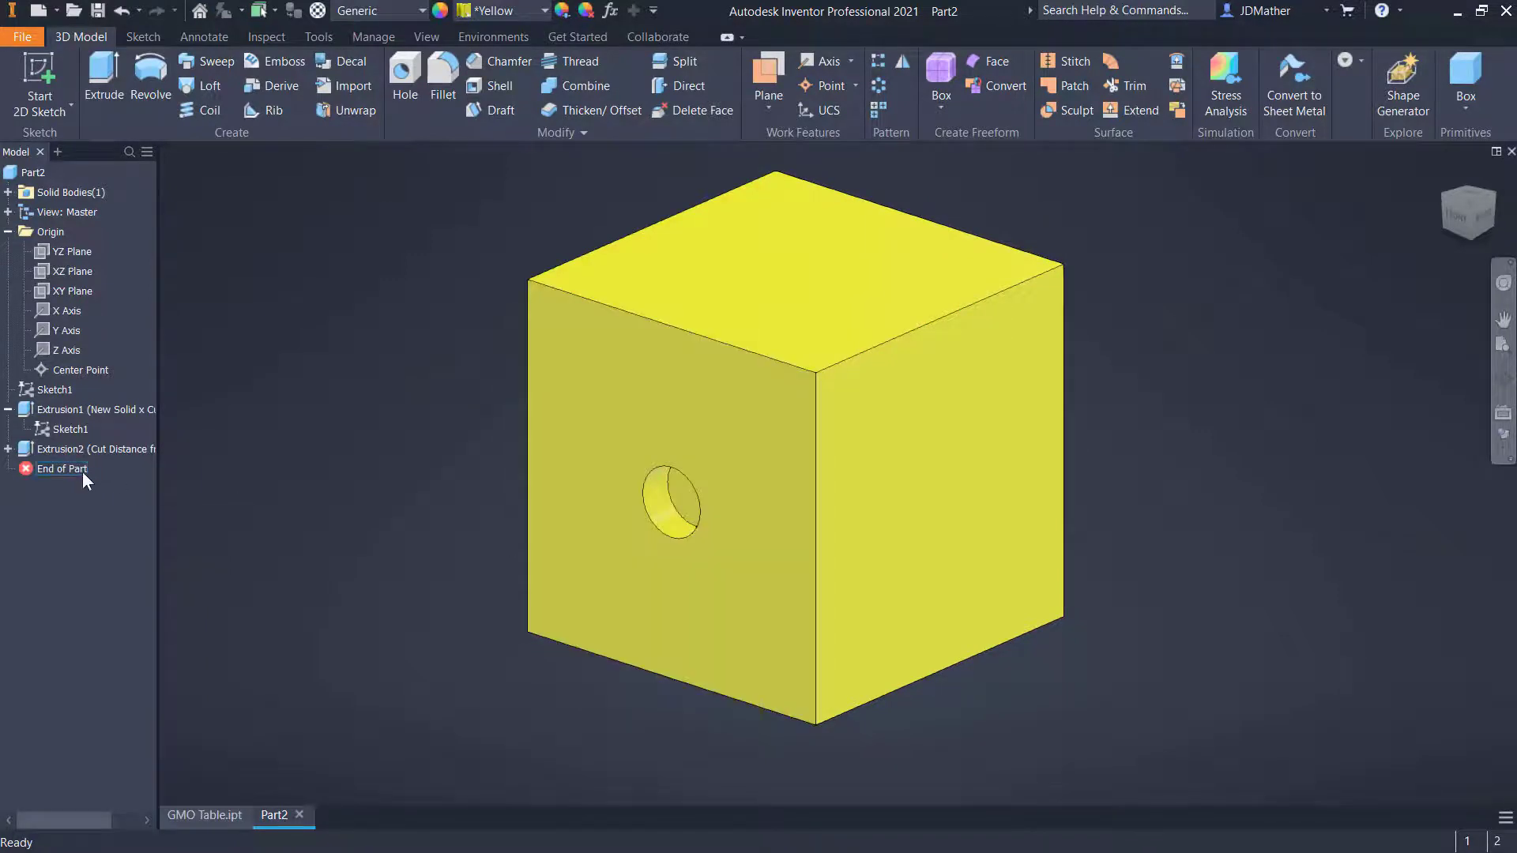
Step: Roll the part back to before the circular cut and fillet all edges of the cube's extrusion with radius Eye
left_click_drag(69, 470, 72, 452)
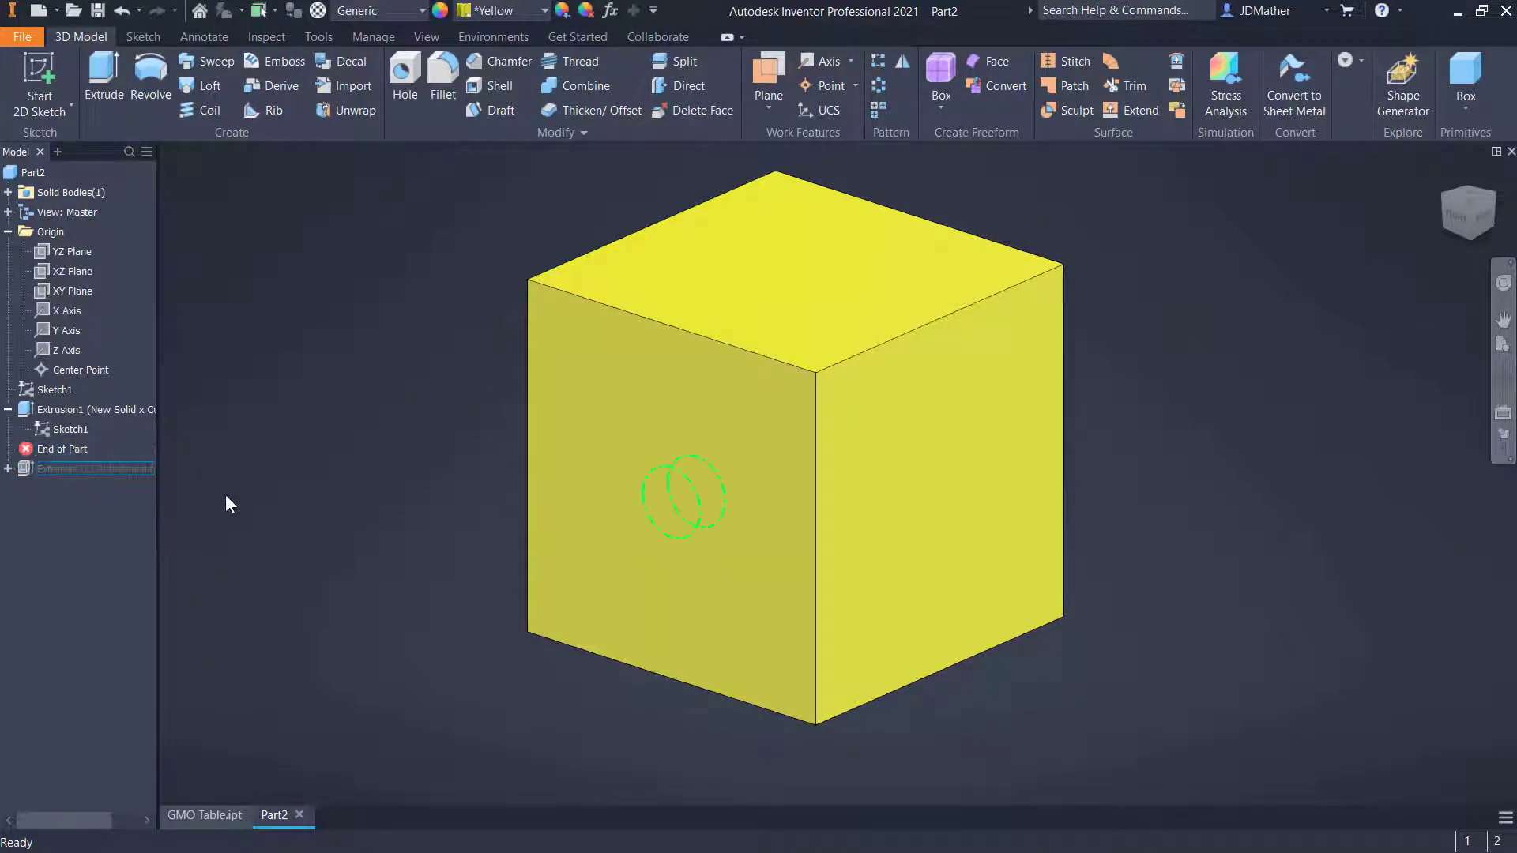
left_click(441, 73)
left_click(363, 235)
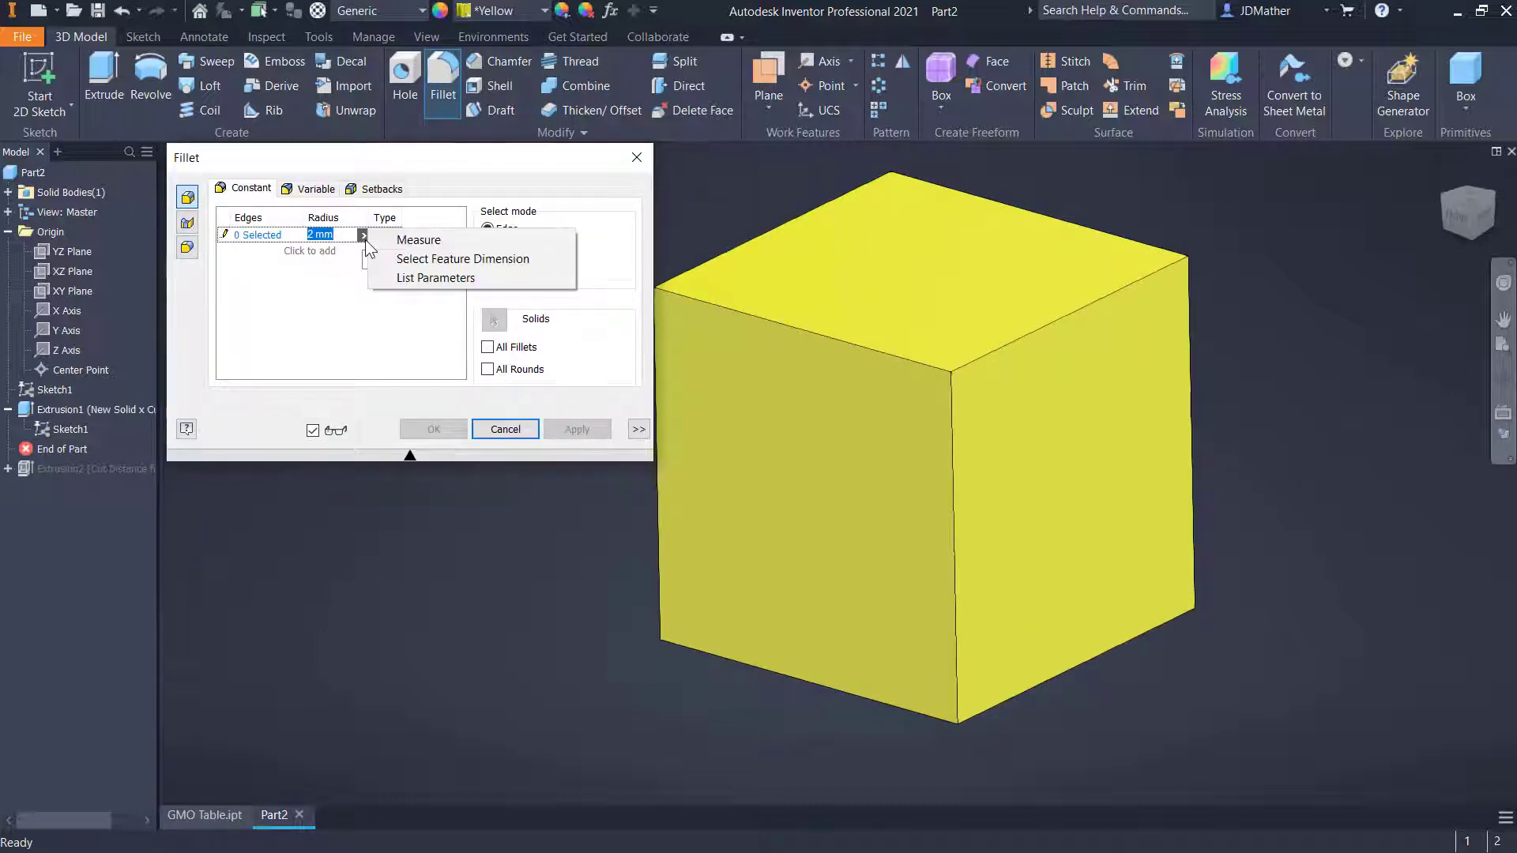
left_click(399, 277)
left_click(347, 294)
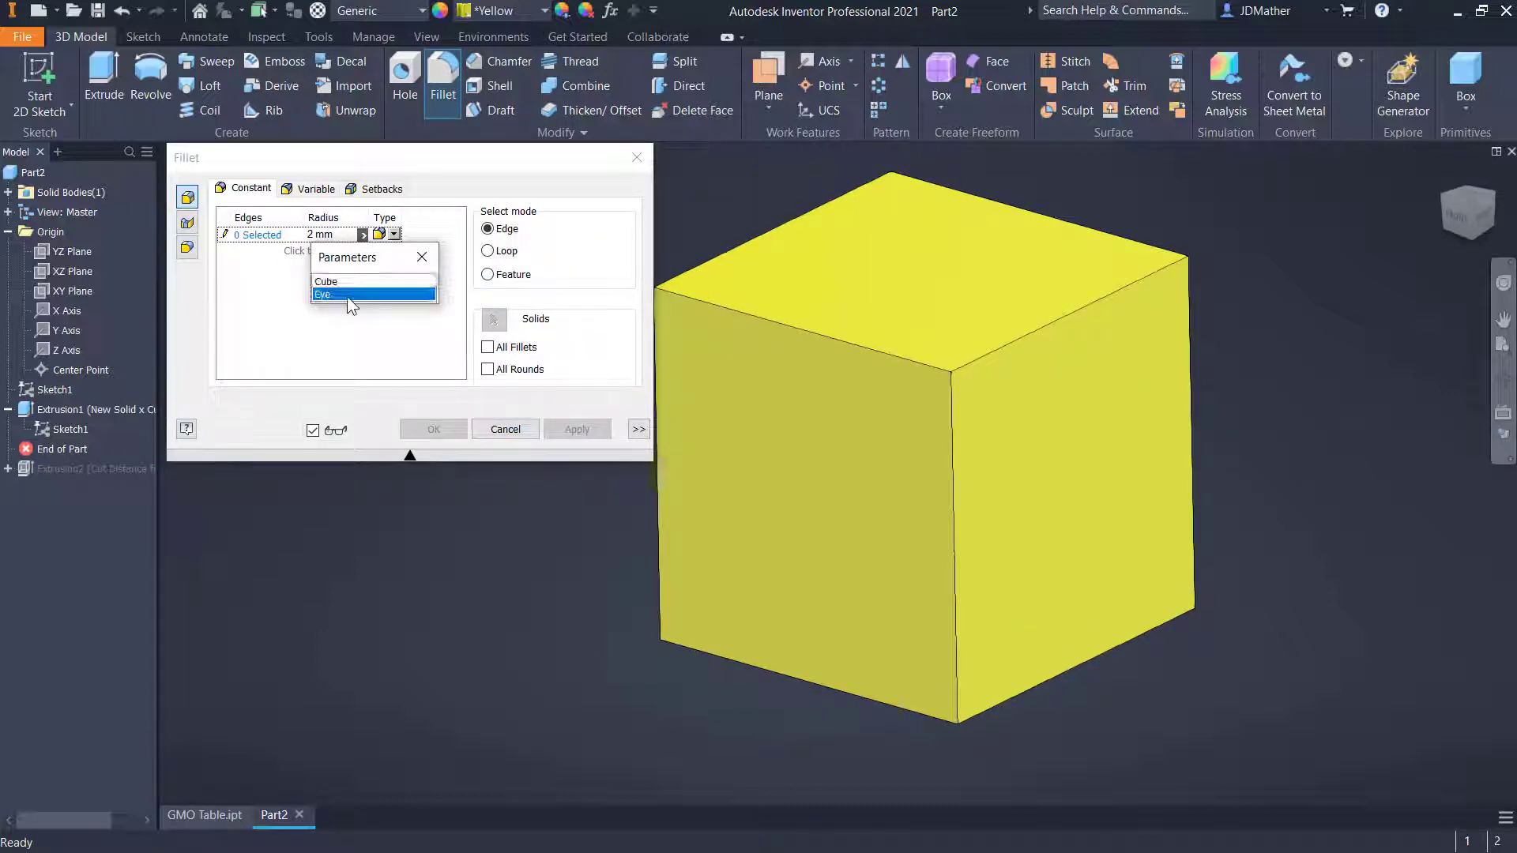
left_click(488, 274)
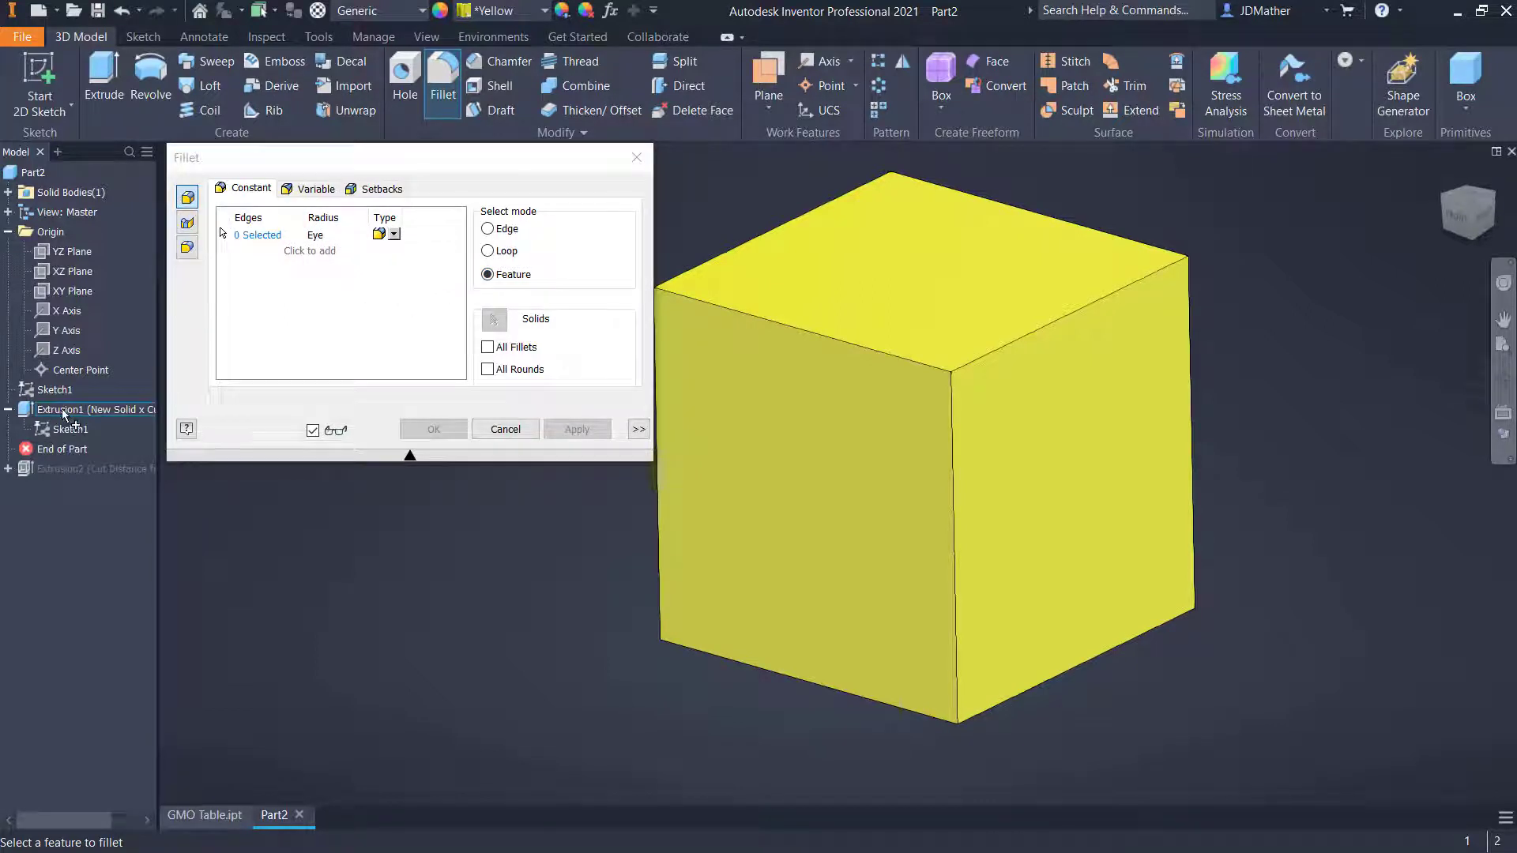
left_click(63, 411)
key("Return")
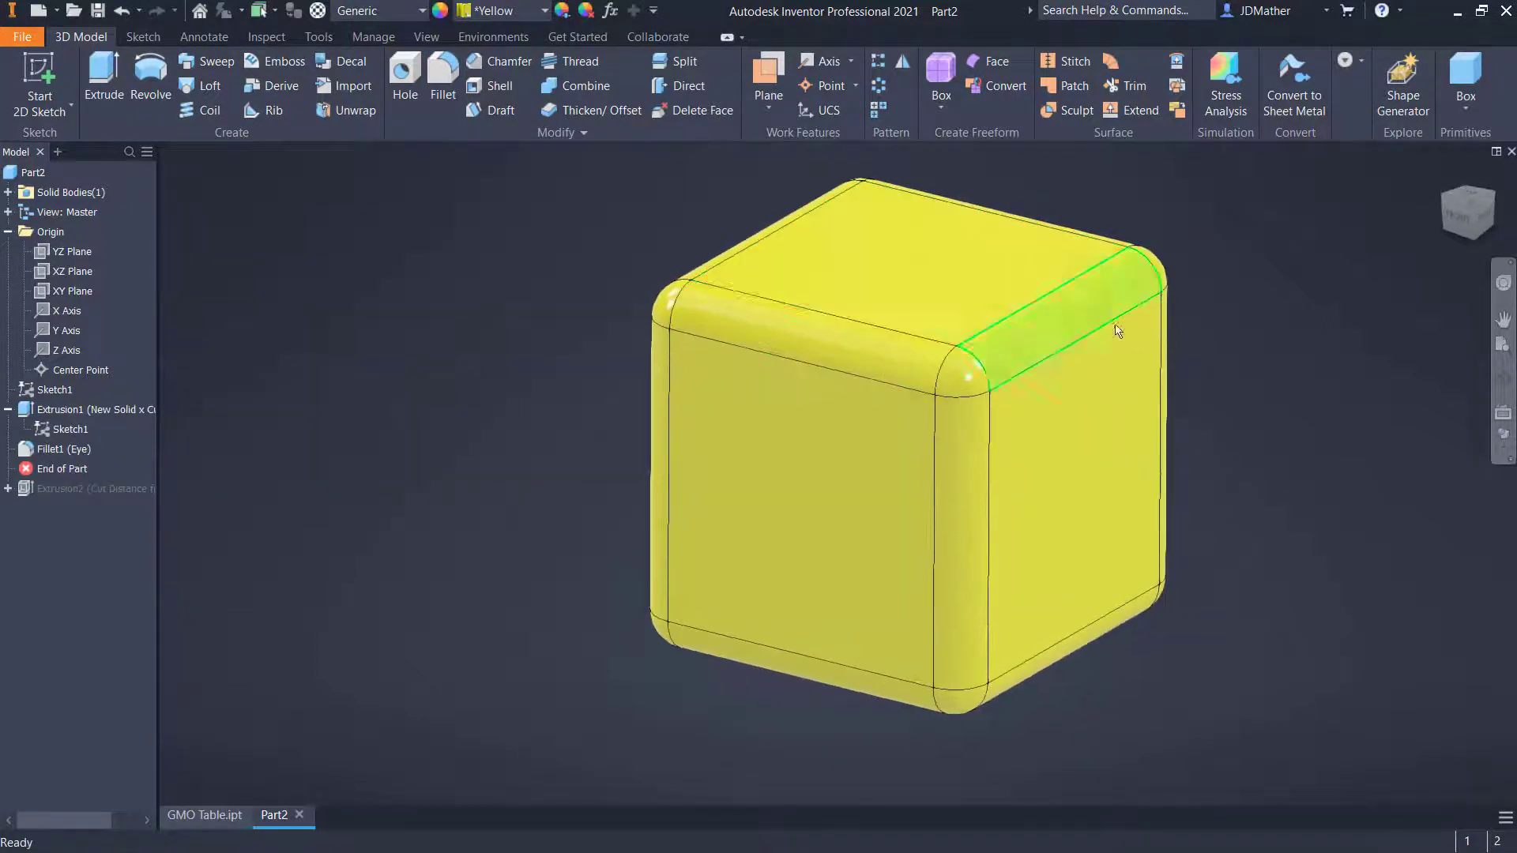
Step: Roll the part forward to include the circular cut and fillet the hole's inner bottom edge with radius Eye
left_click_drag(66, 473, 68, 499)
scroll(585, 506, "down", 2)
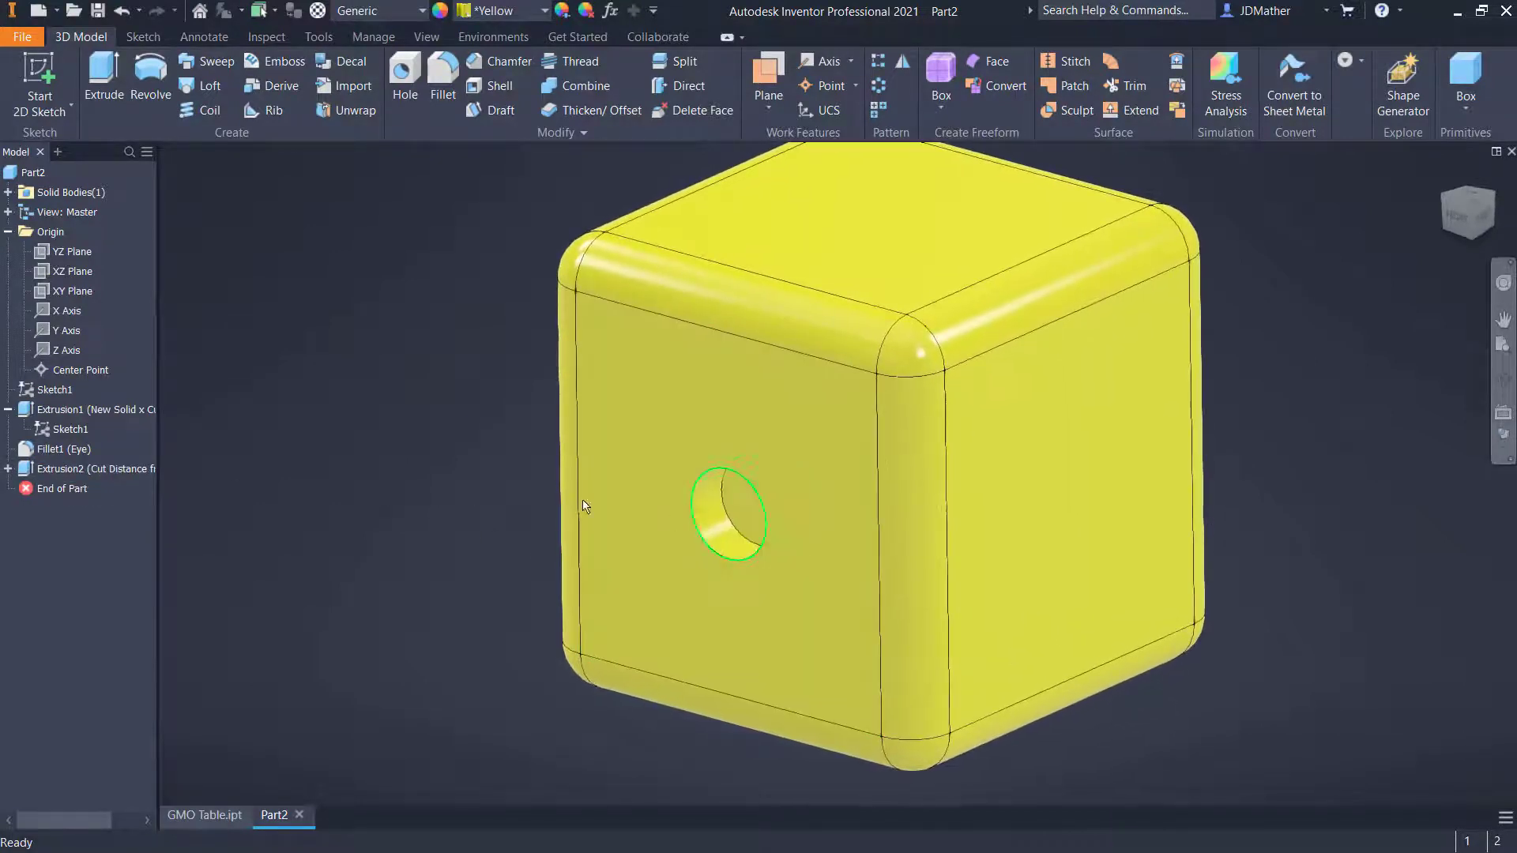
left_click(441, 78)
left_click(695, 505)
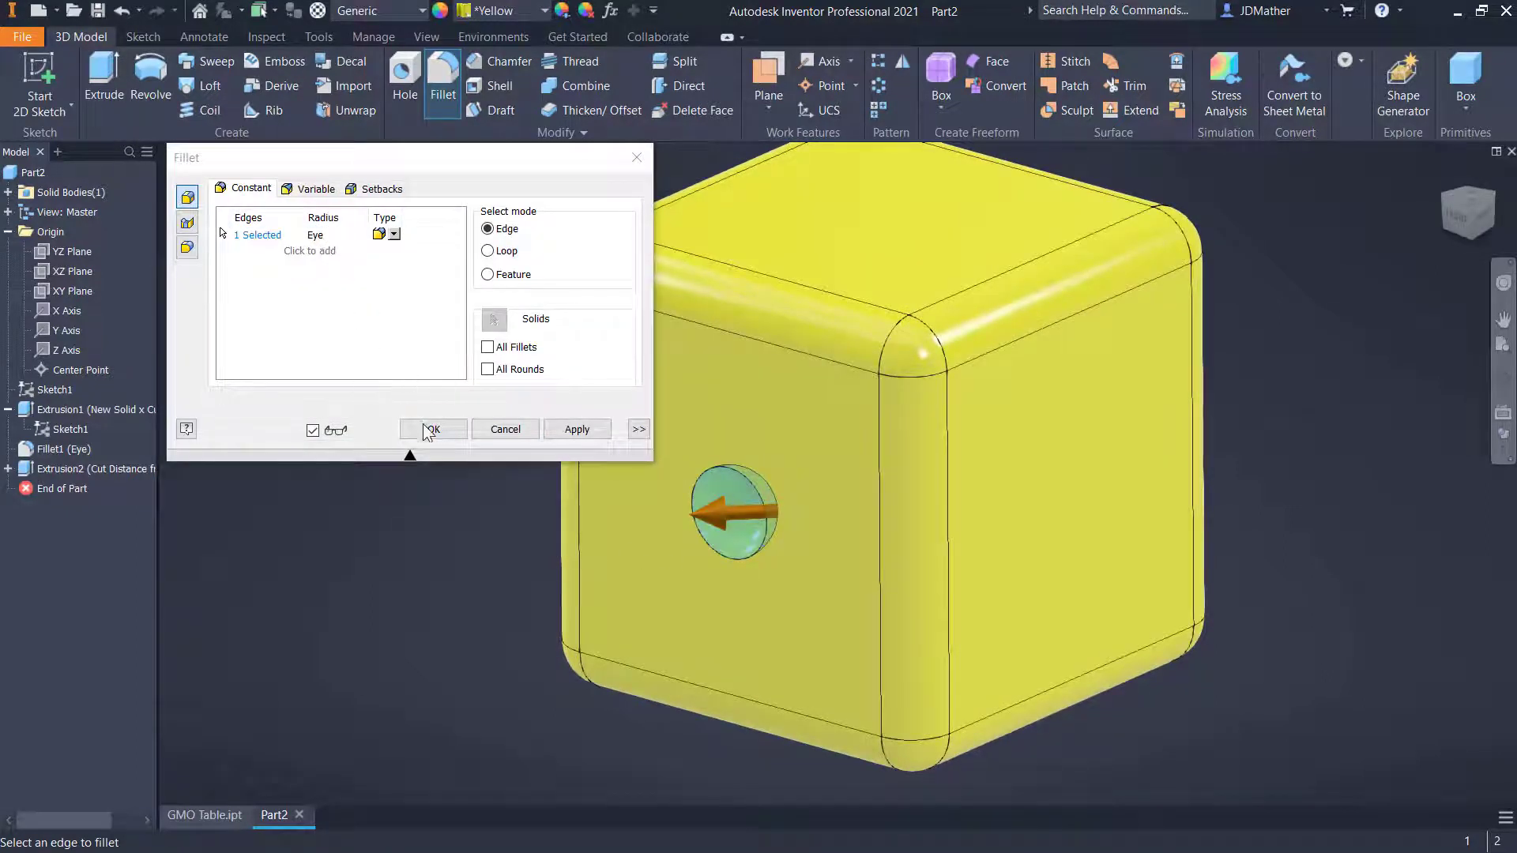
left_click(426, 430)
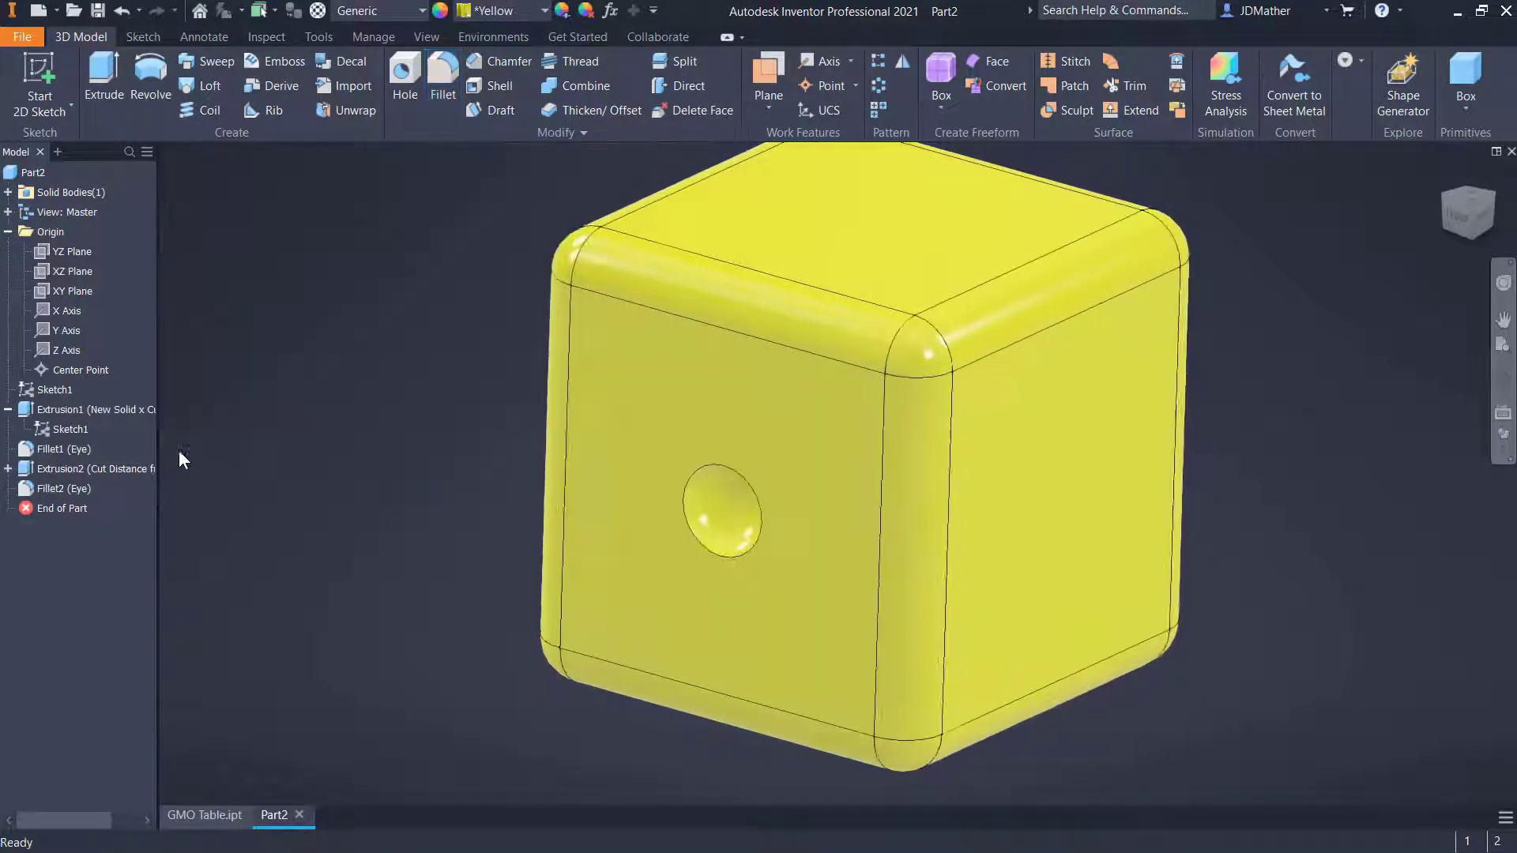
Step: Give the fillet inside the hole a black feature appearance through its feature properties
right_click(69, 491)
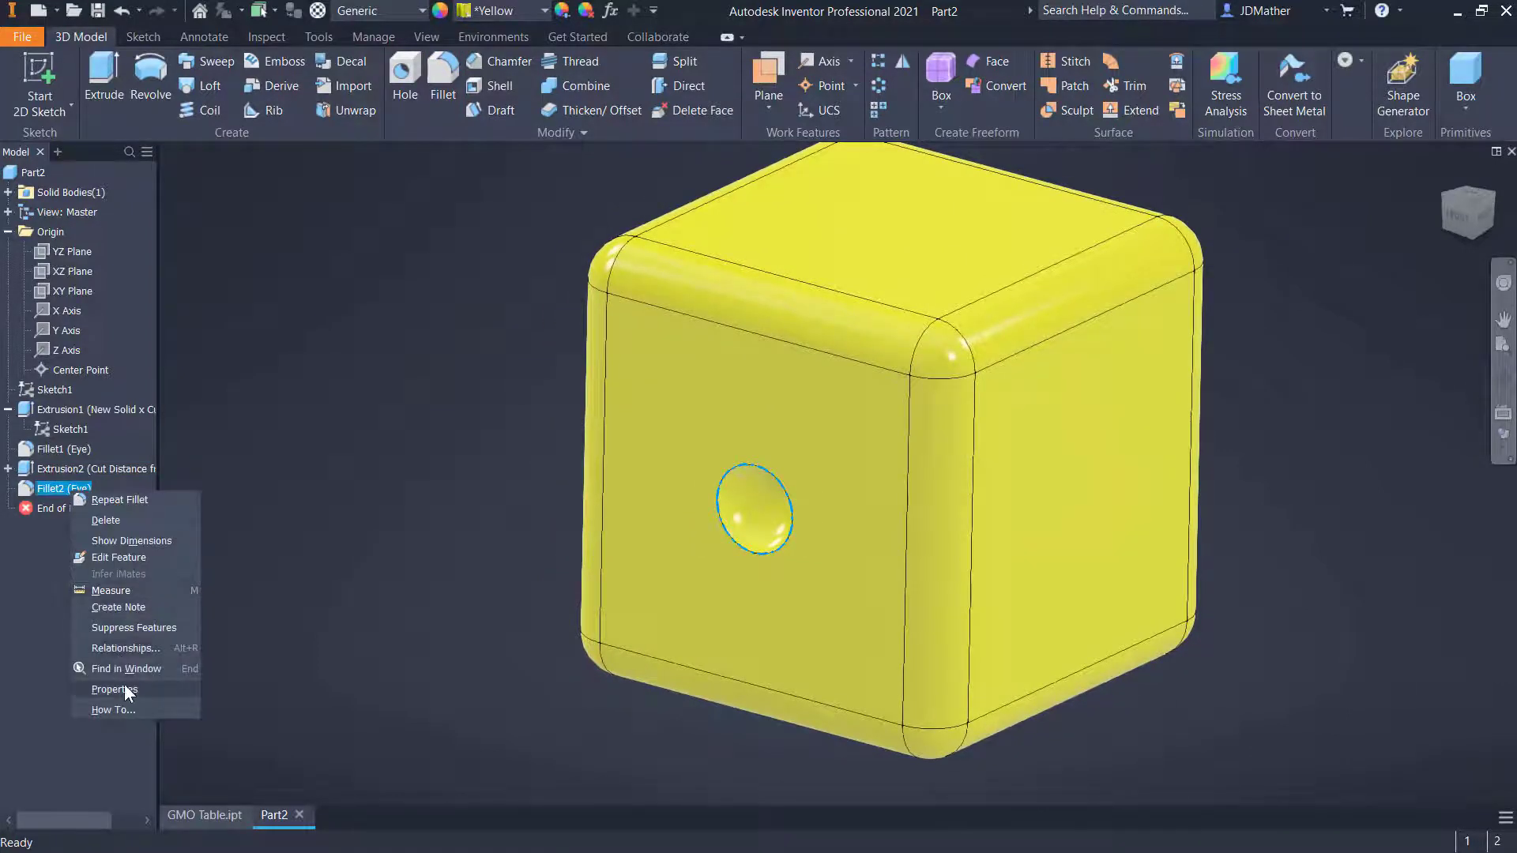
left_click(160, 665)
left_click(278, 421)
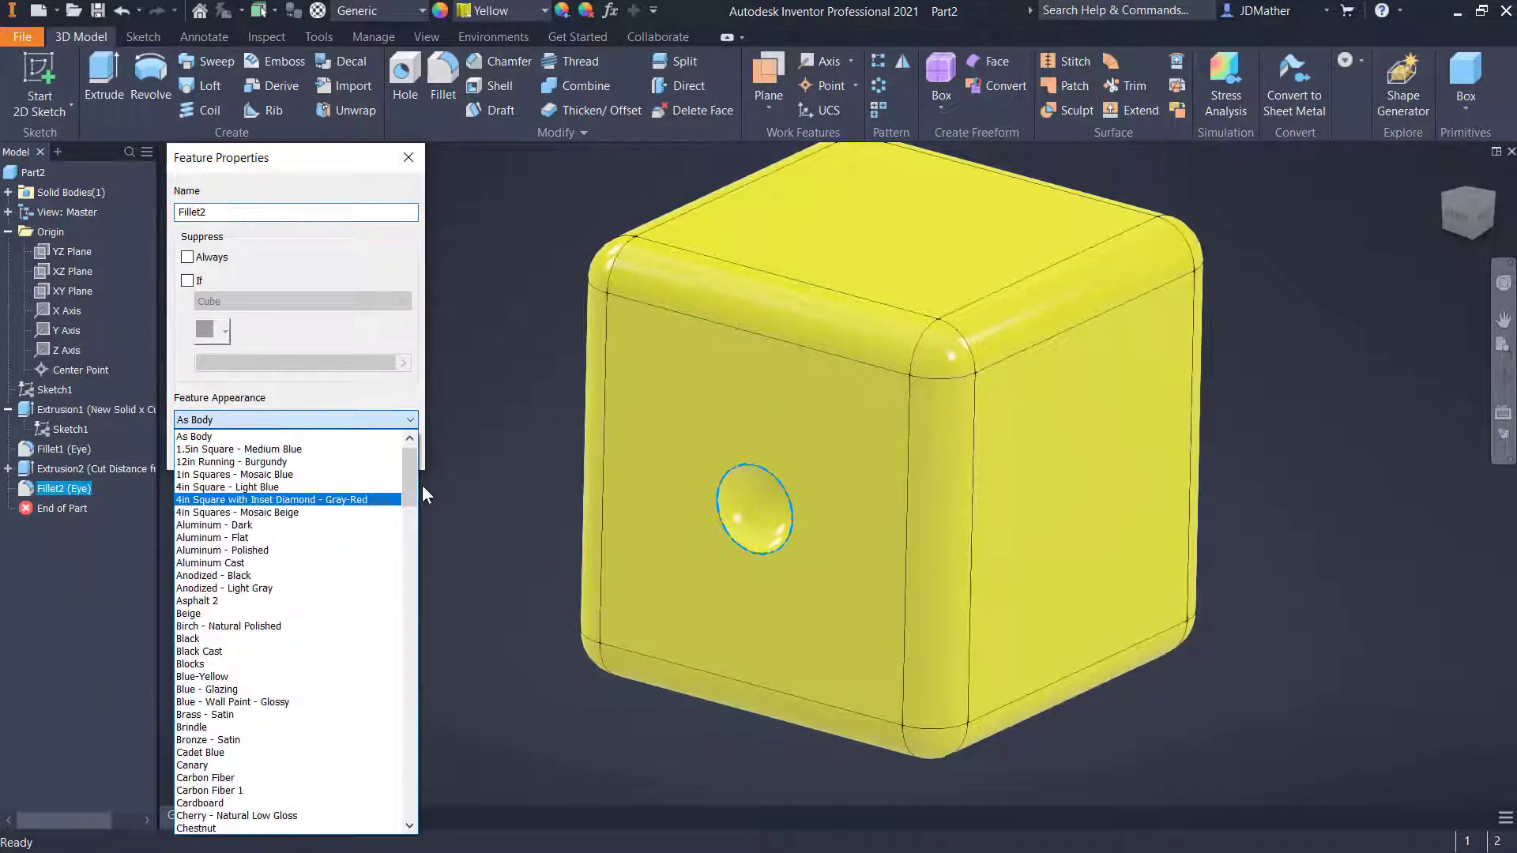
left_click_drag(414, 466, 398, 541)
left_click_drag(398, 542, 398, 554)
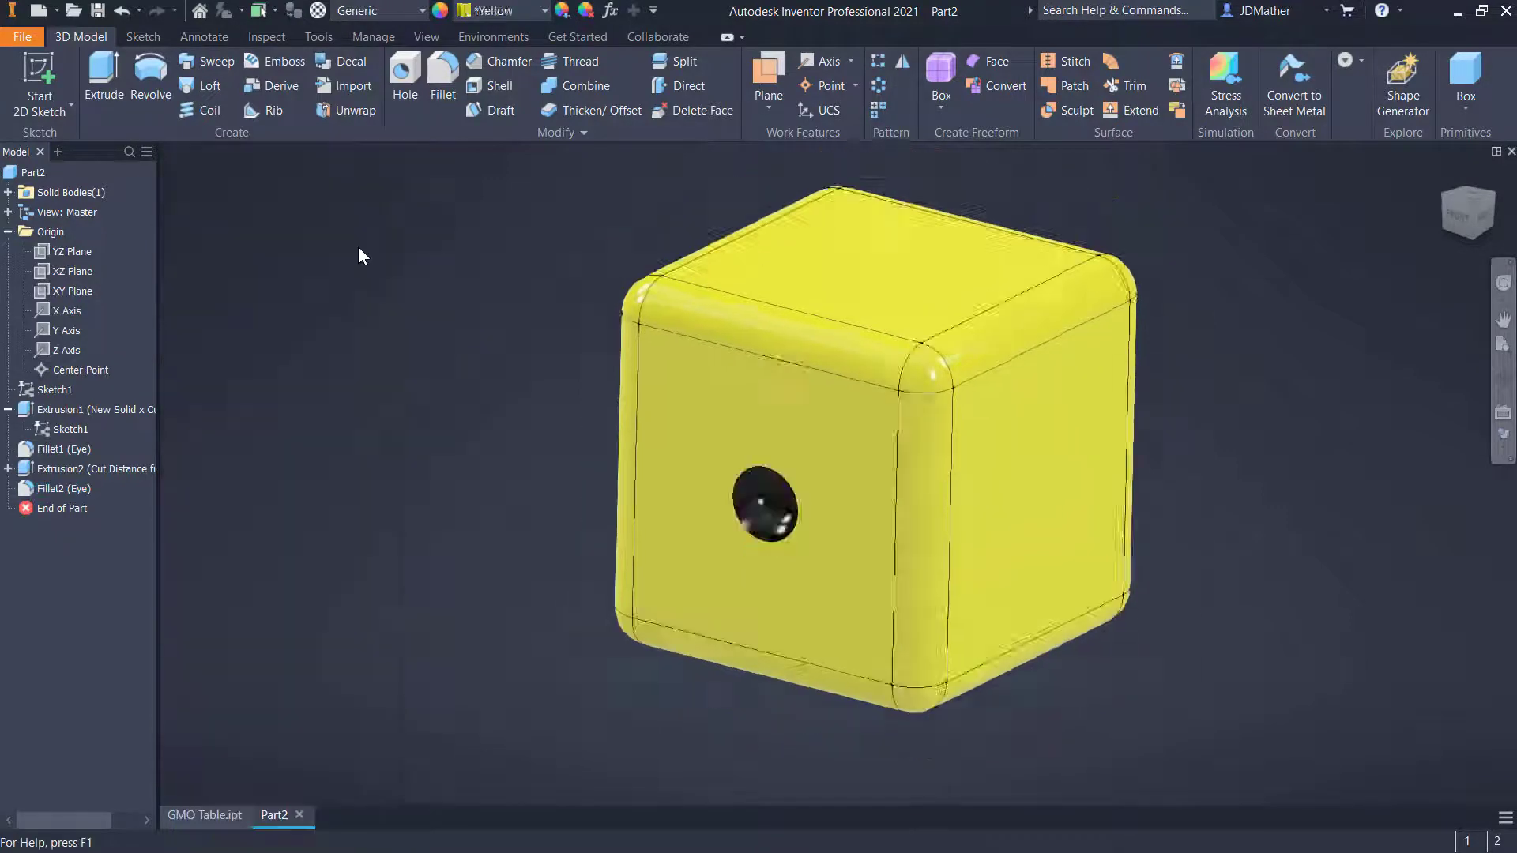
Step: Save the part as GMO Potato in the Spatial Joint folder
key("ctrl+s")
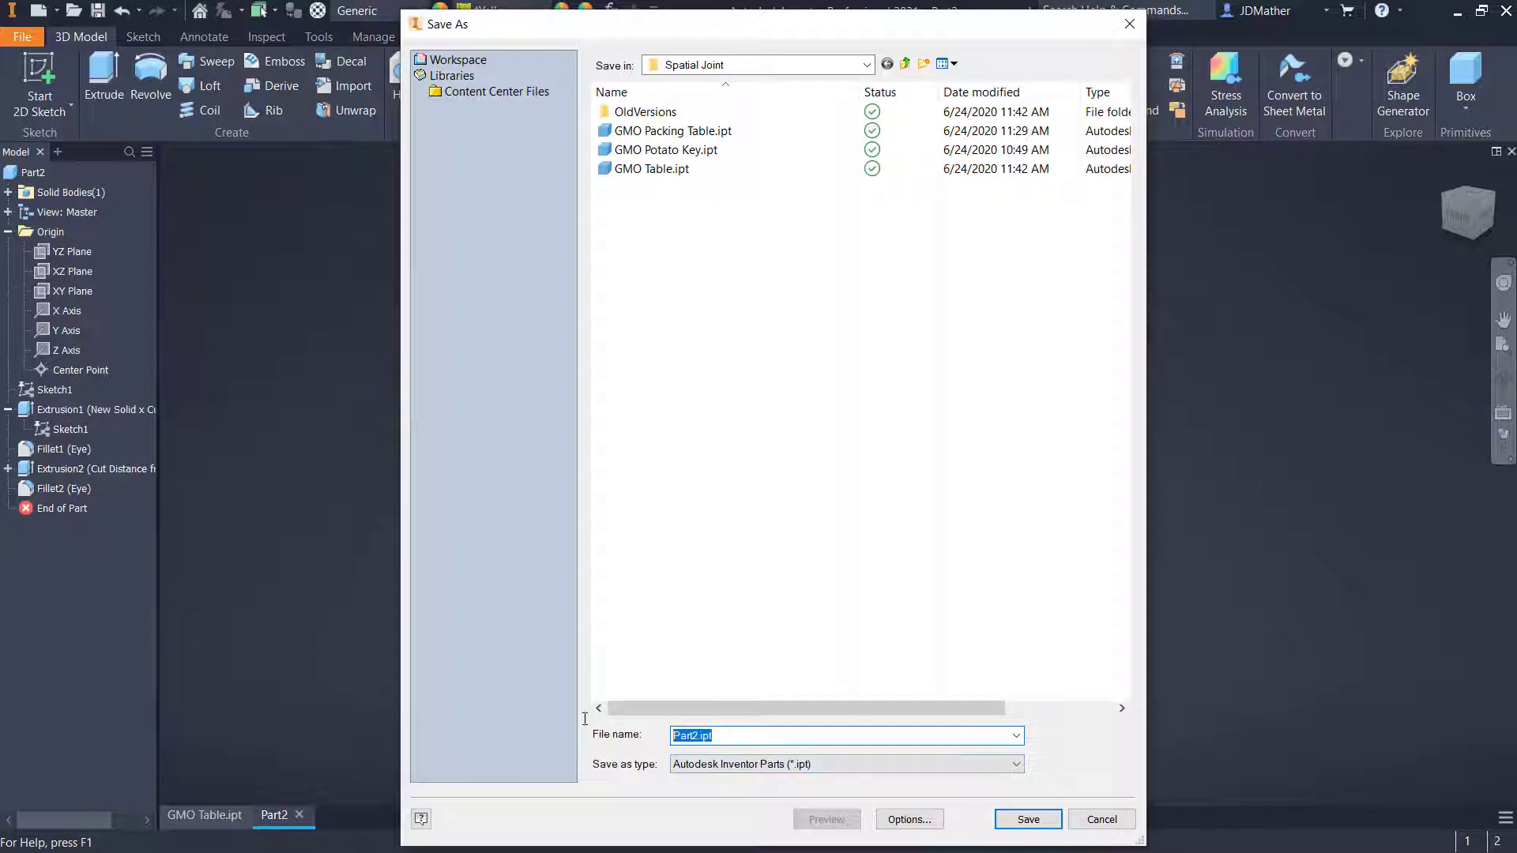
type("GM")
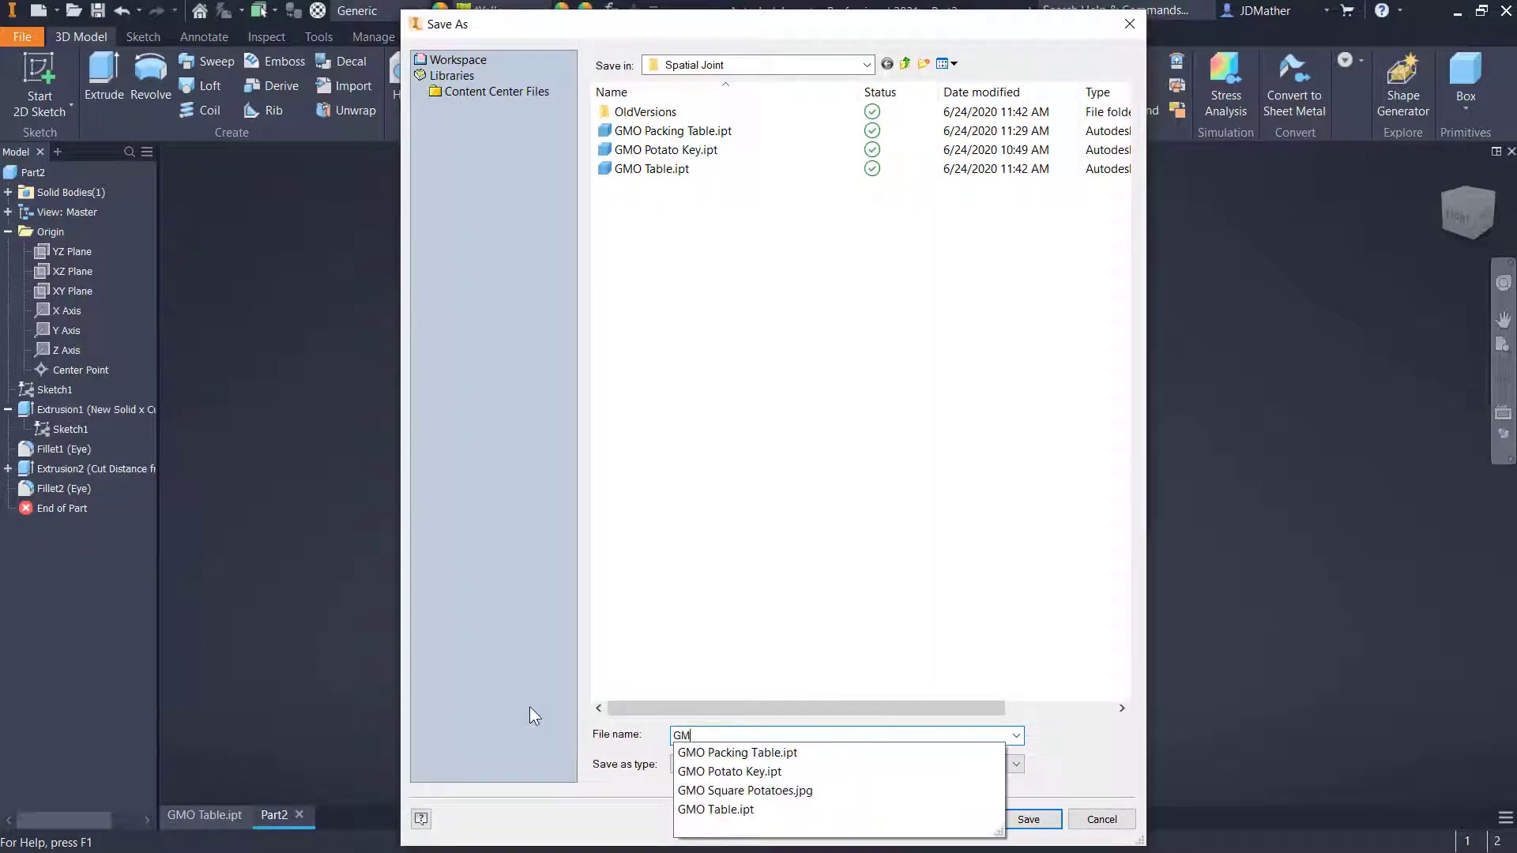
type("O Poat")
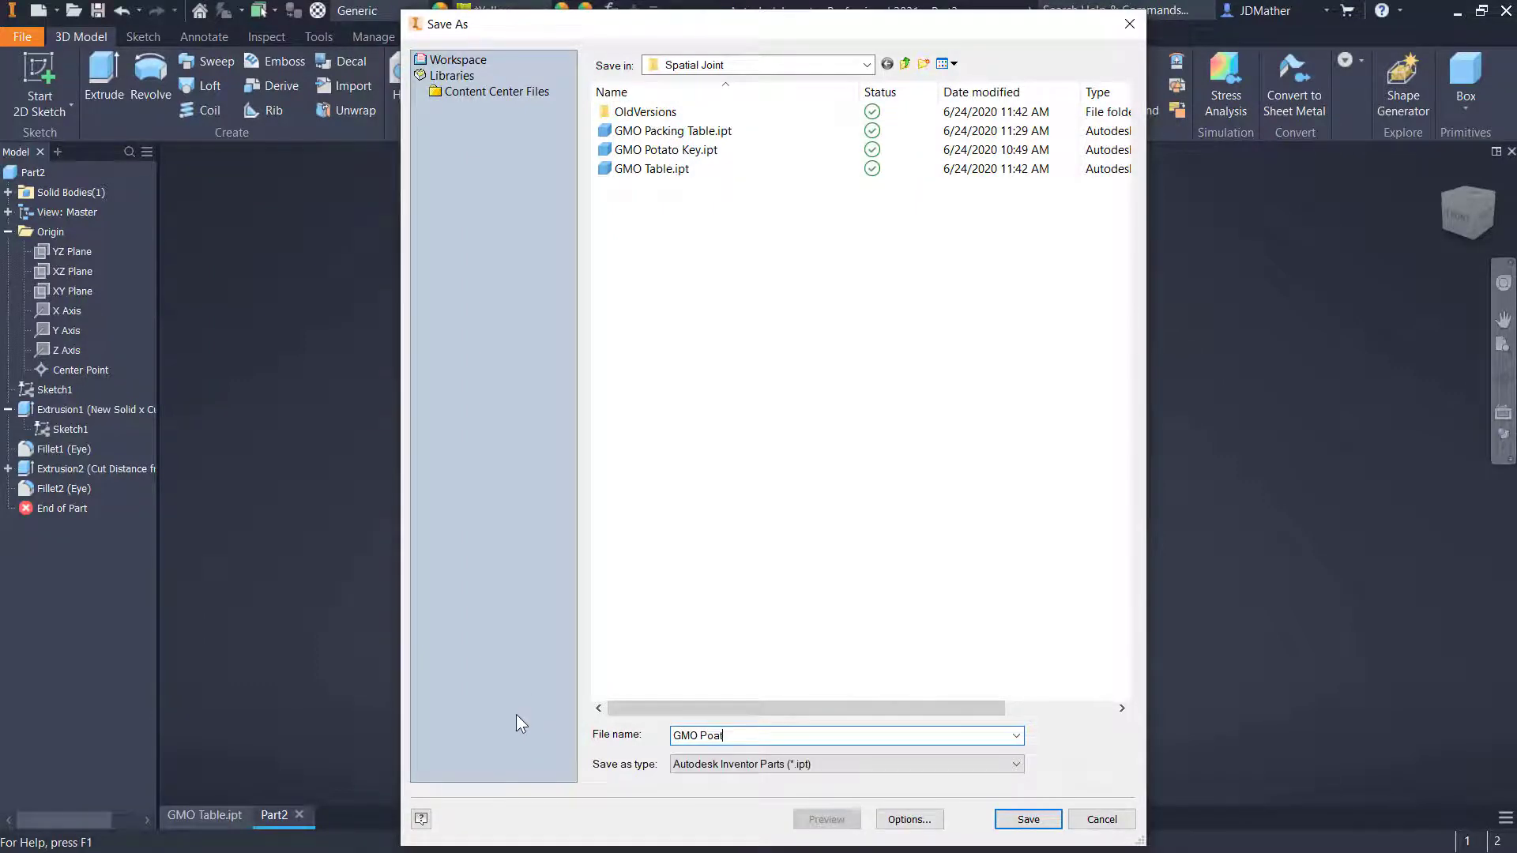
key("Return")
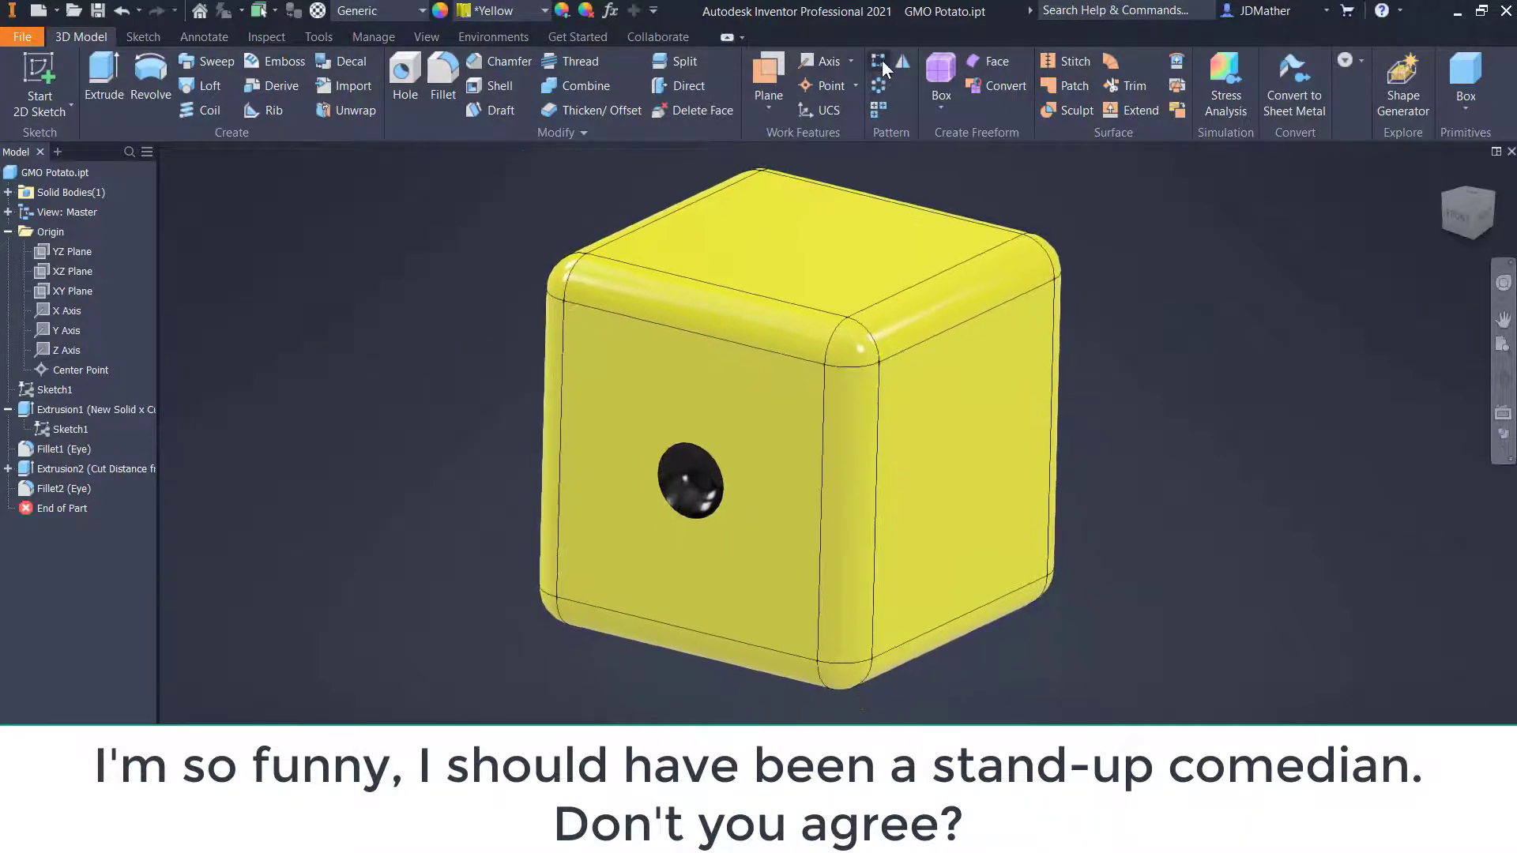
Step: Create a mid-plane rectangular pattern of the hole cut and its inner fillet along the X Axis, count 3, spacing Pitch=Cube/4
left_click(878, 61)
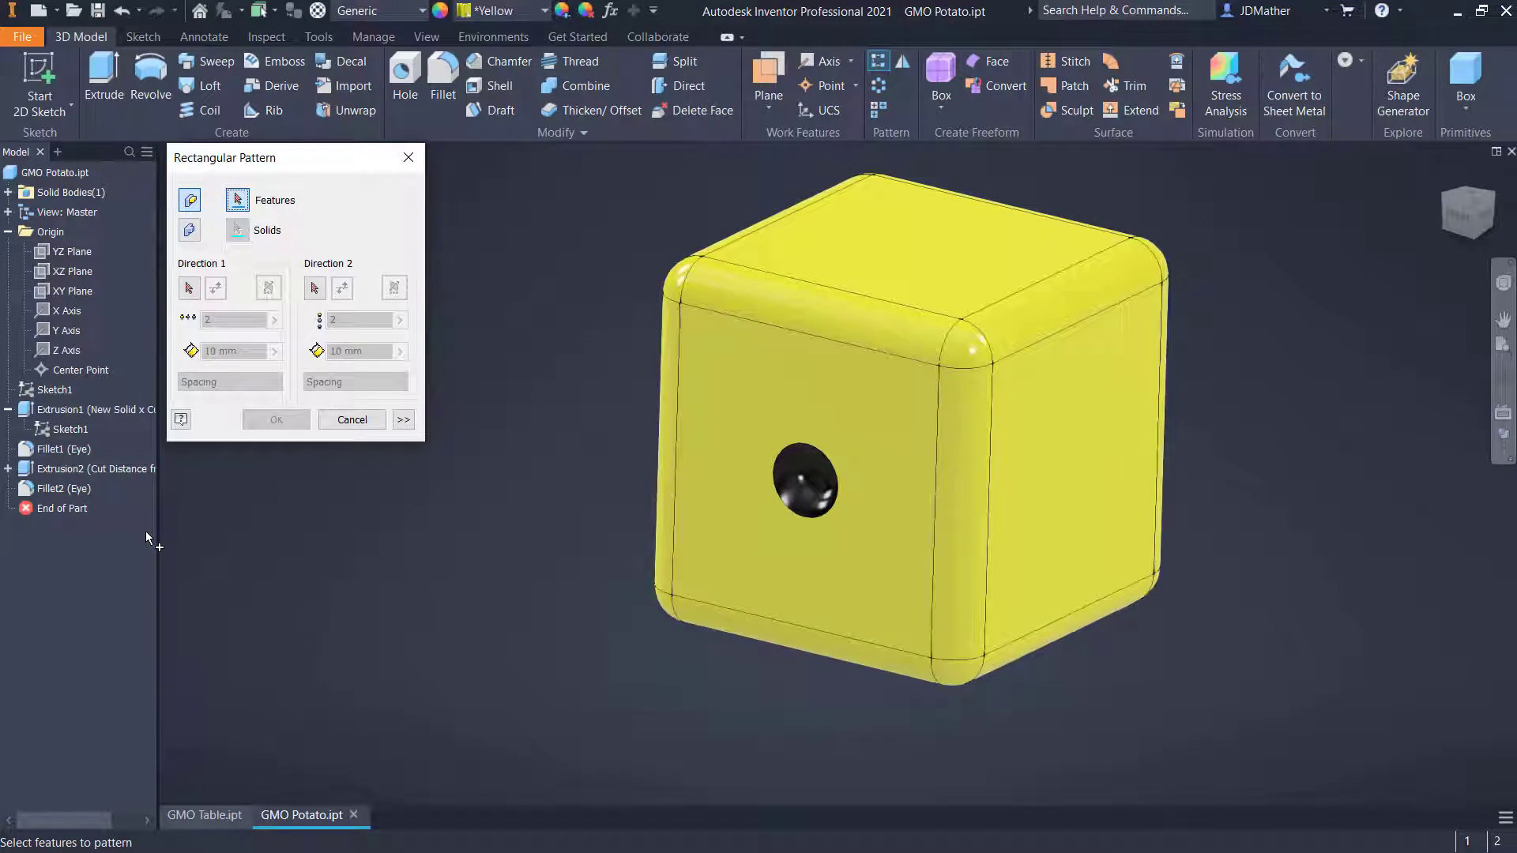
left_click(70, 489)
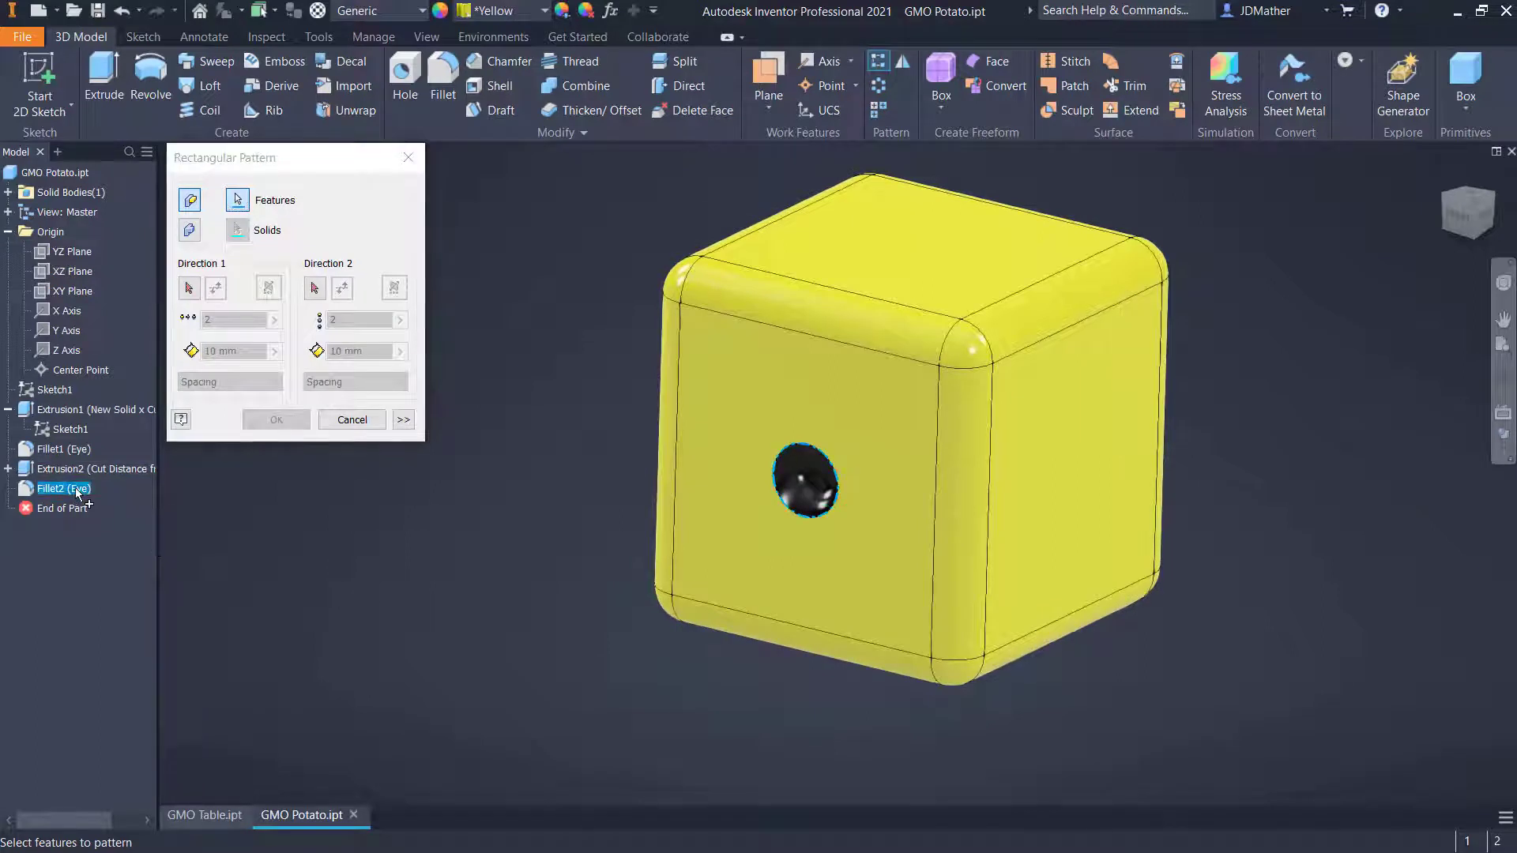
left_click(79, 468)
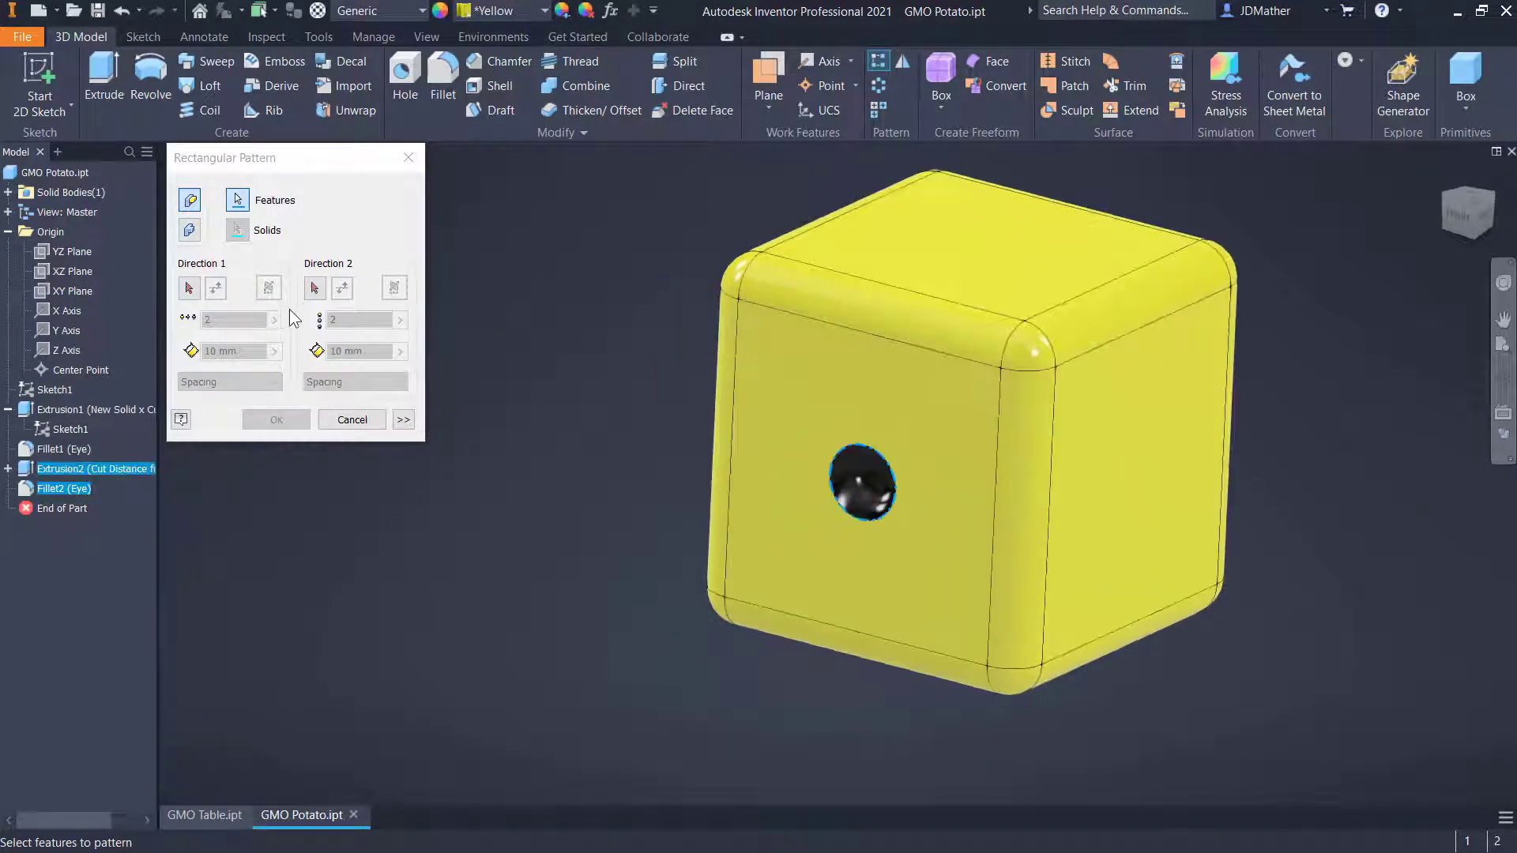
left_click(188, 288)
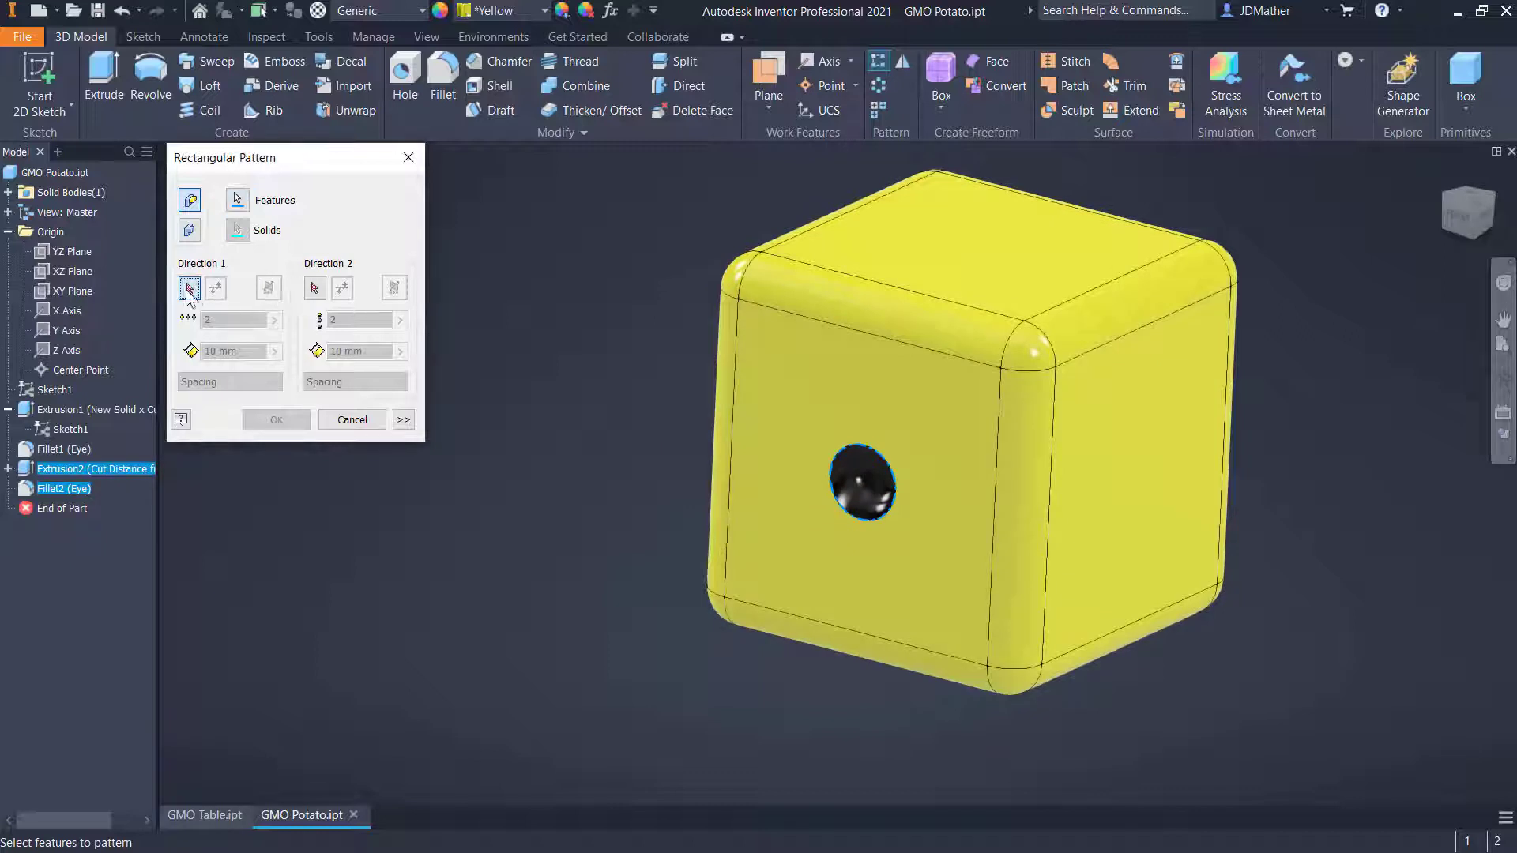
left_click(67, 313)
left_click_drag(233, 320, 102, 312)
type("3")
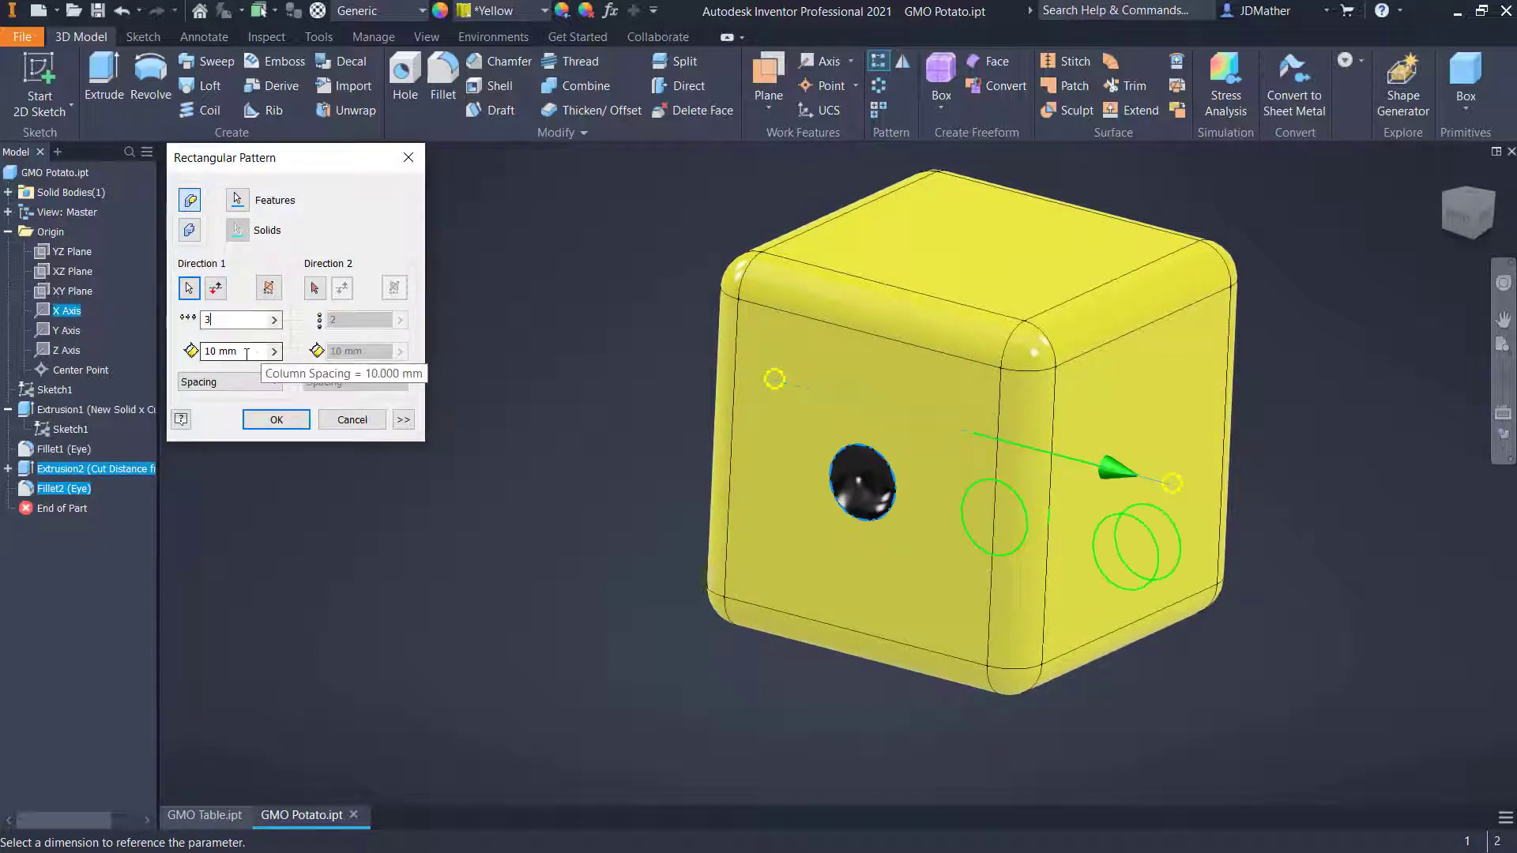
left_click(274, 352)
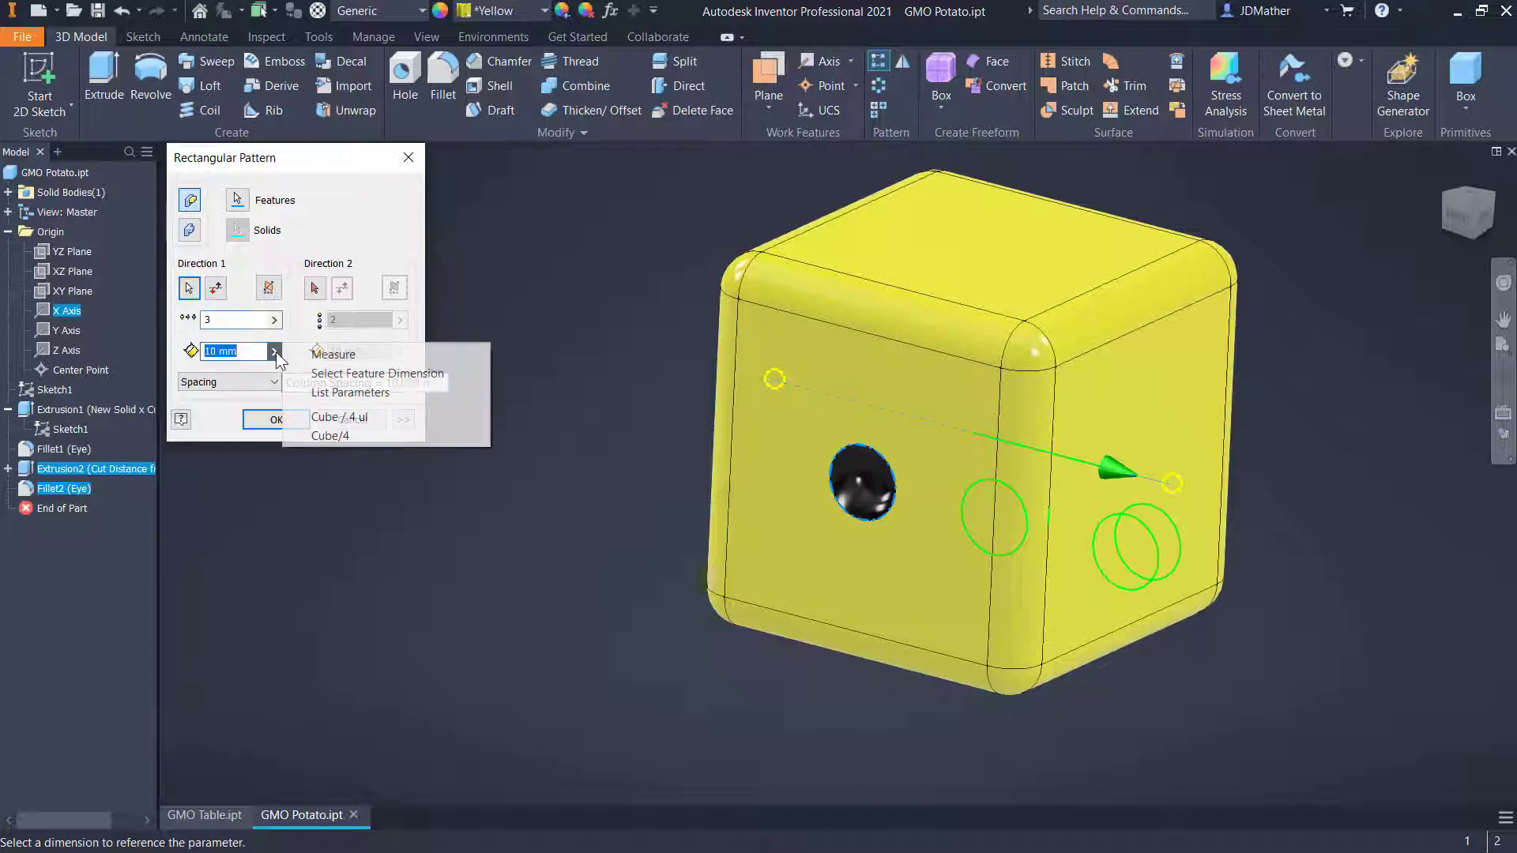
left_click(244, 357)
left_click_drag(244, 357, 154, 350)
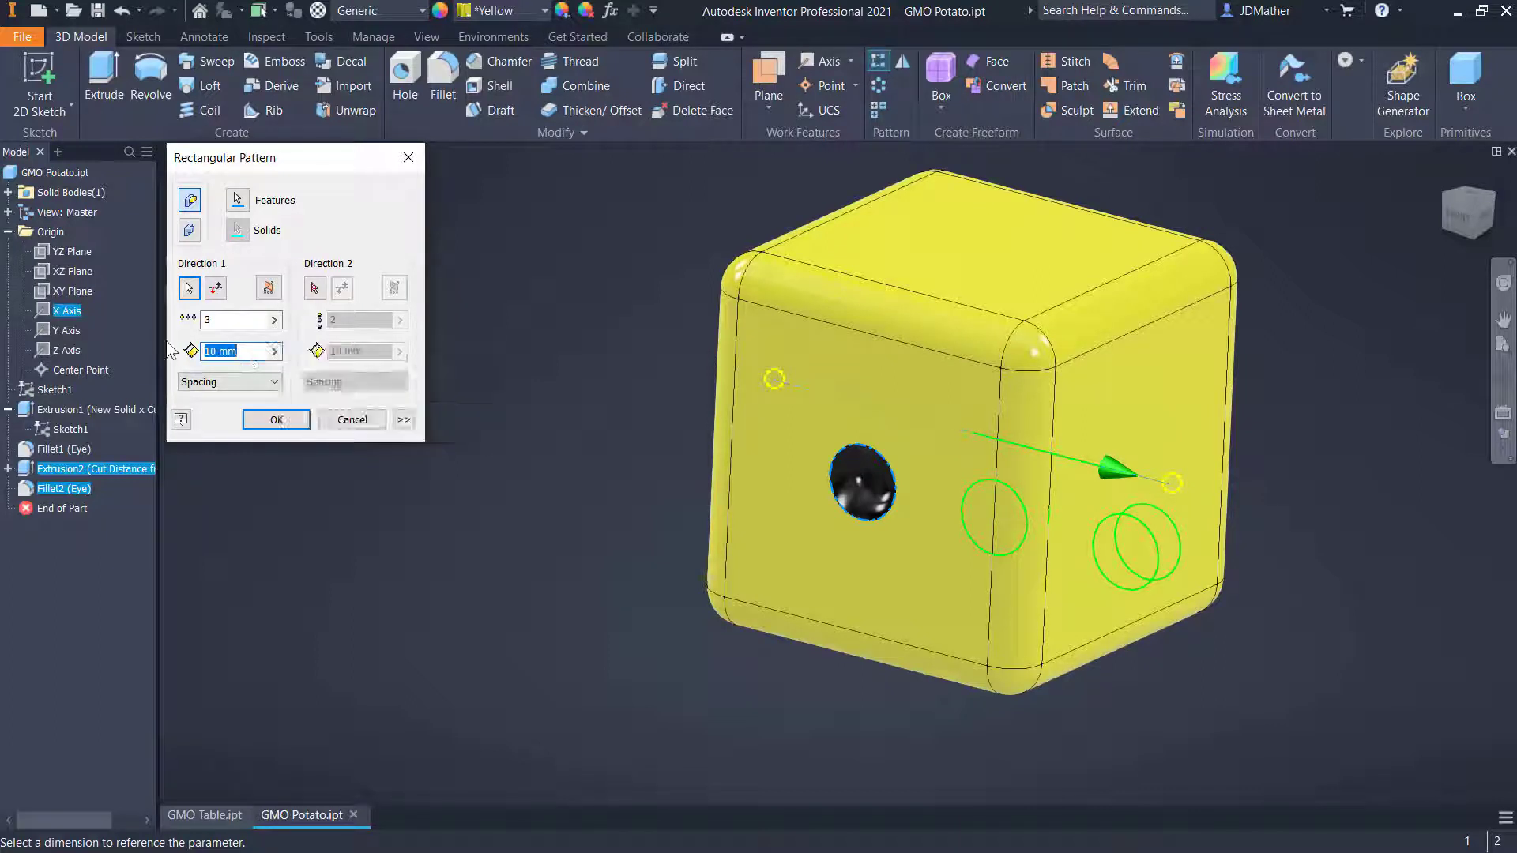
type("Pithc")
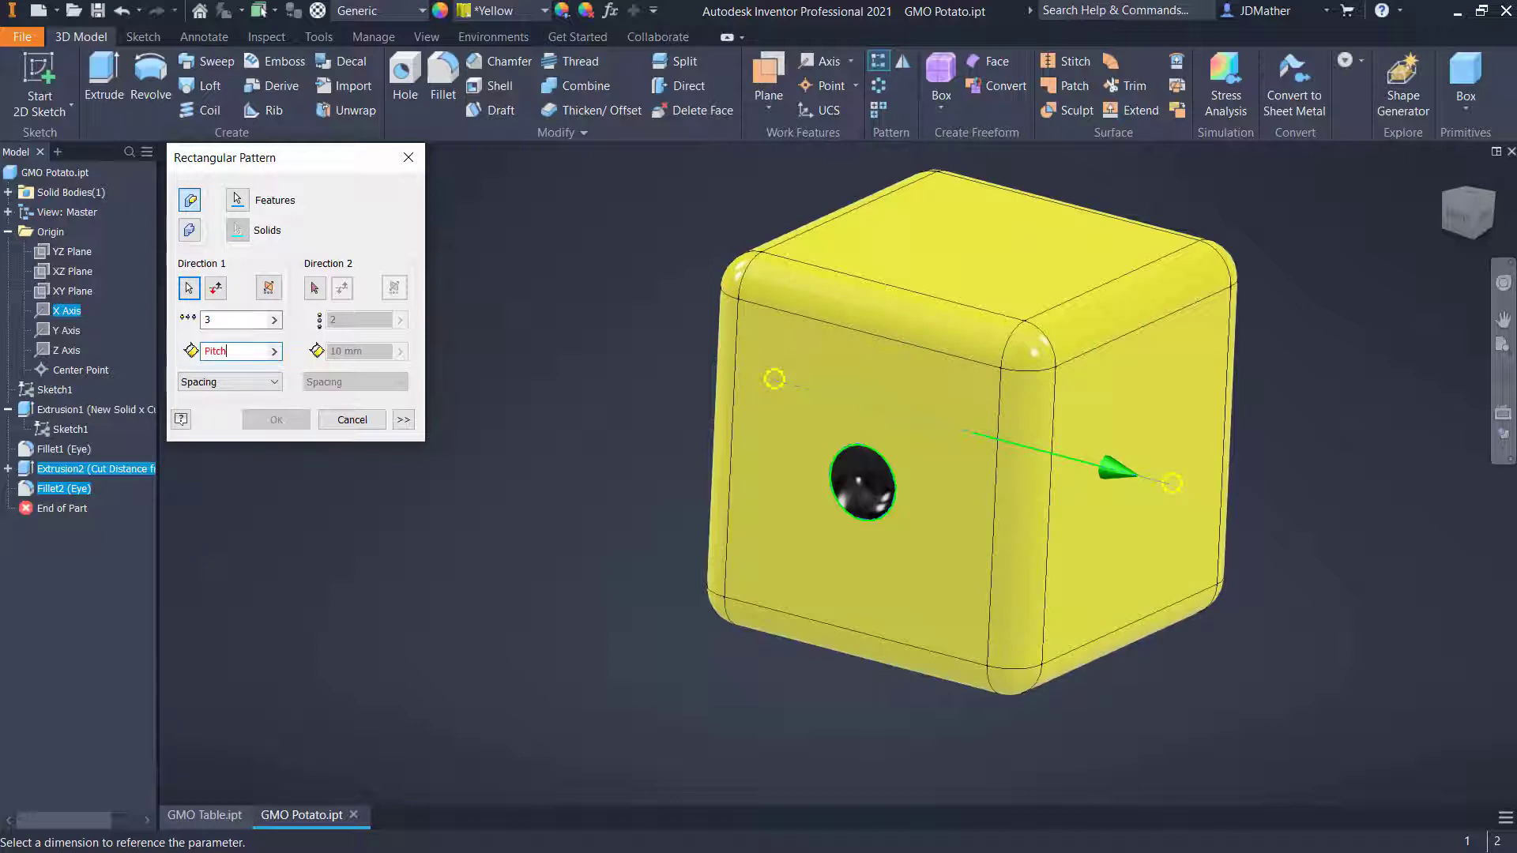
left_click(274, 352)
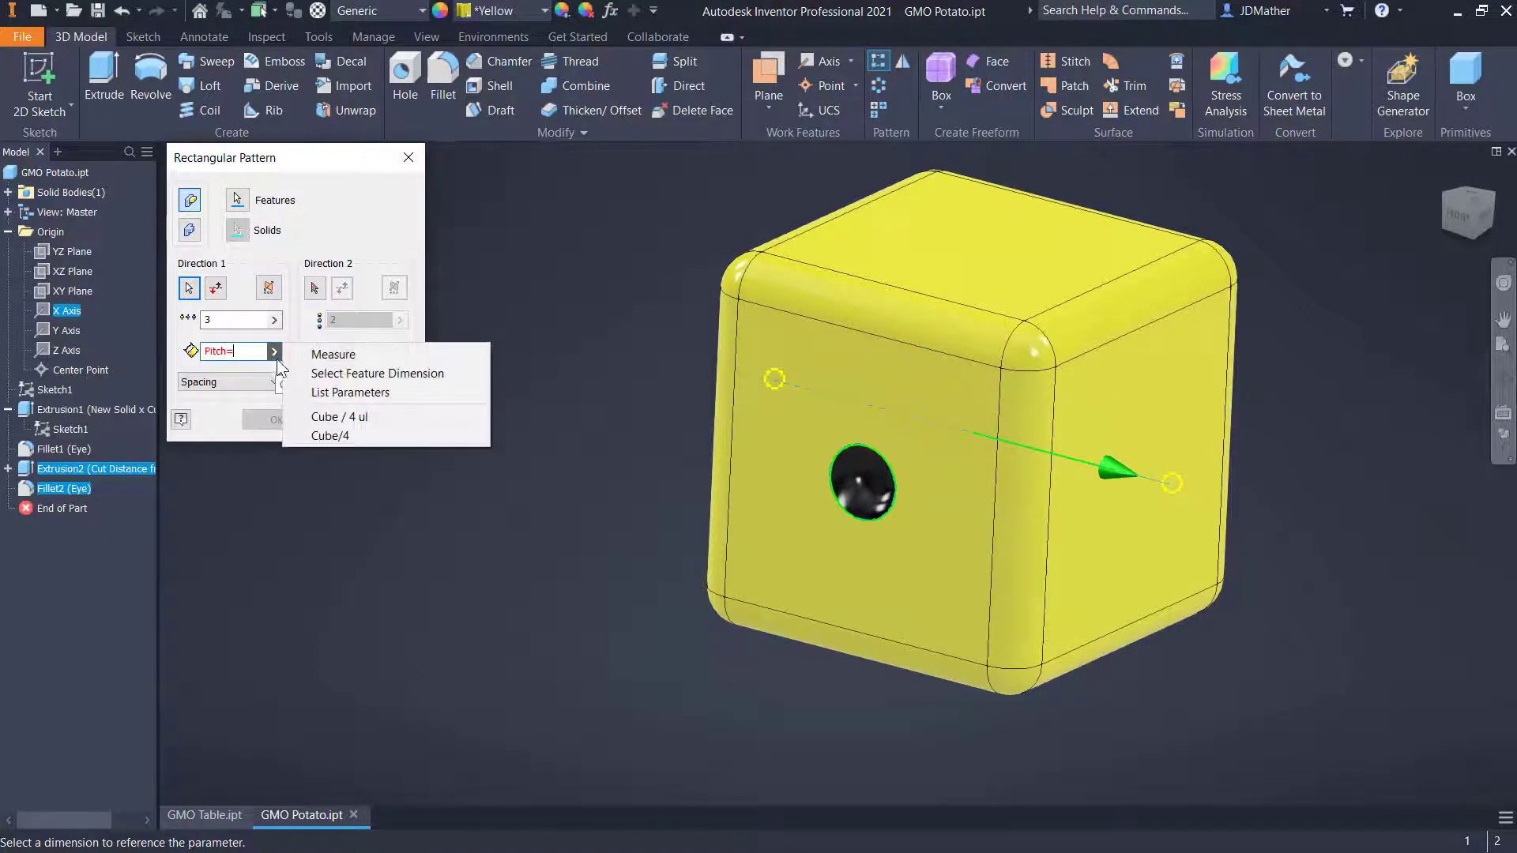
left_click(329, 436)
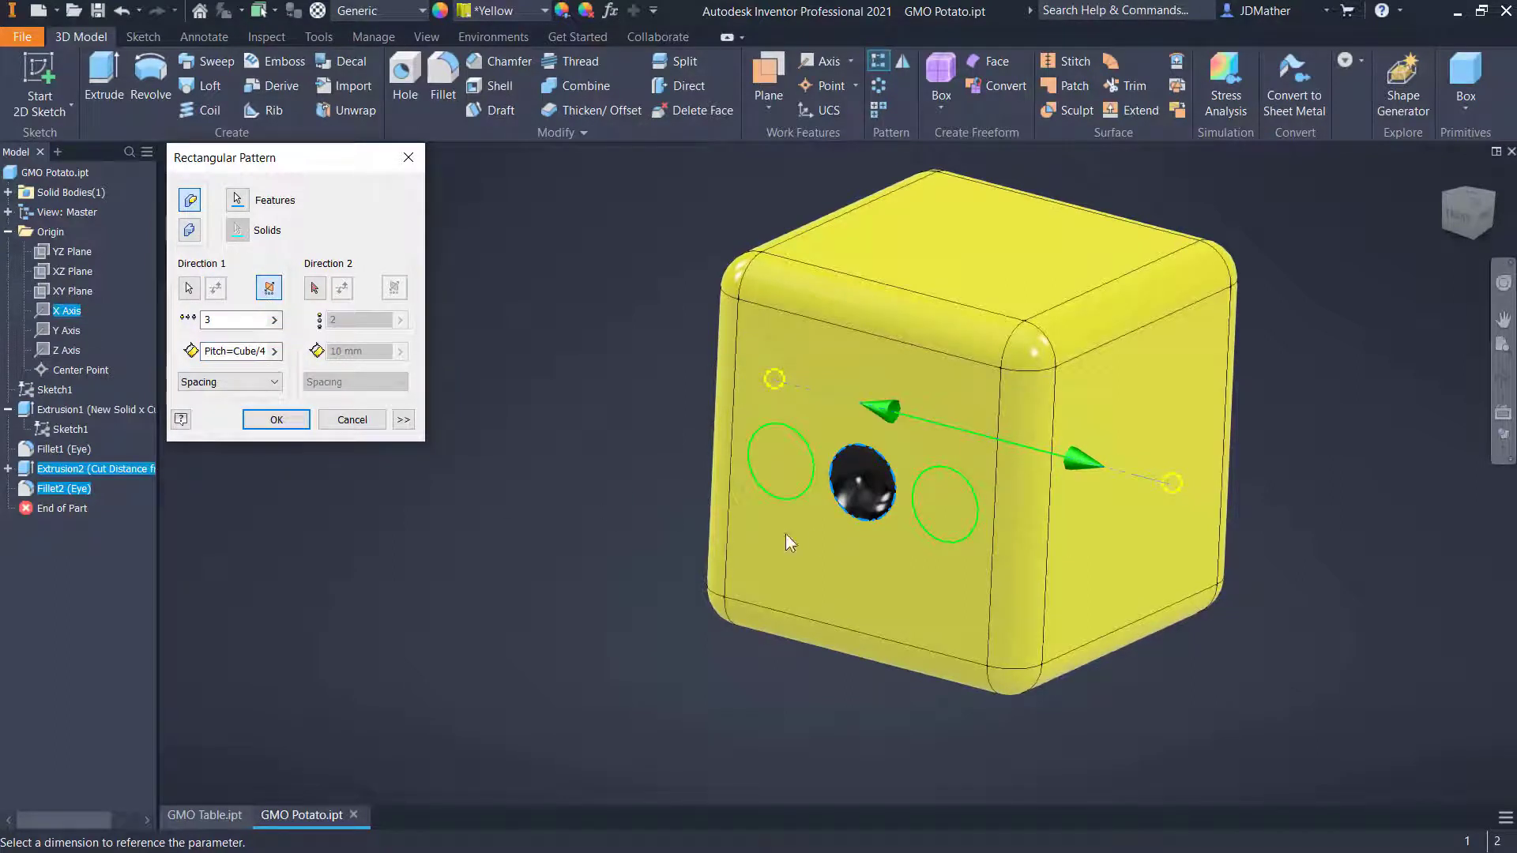
key("Return")
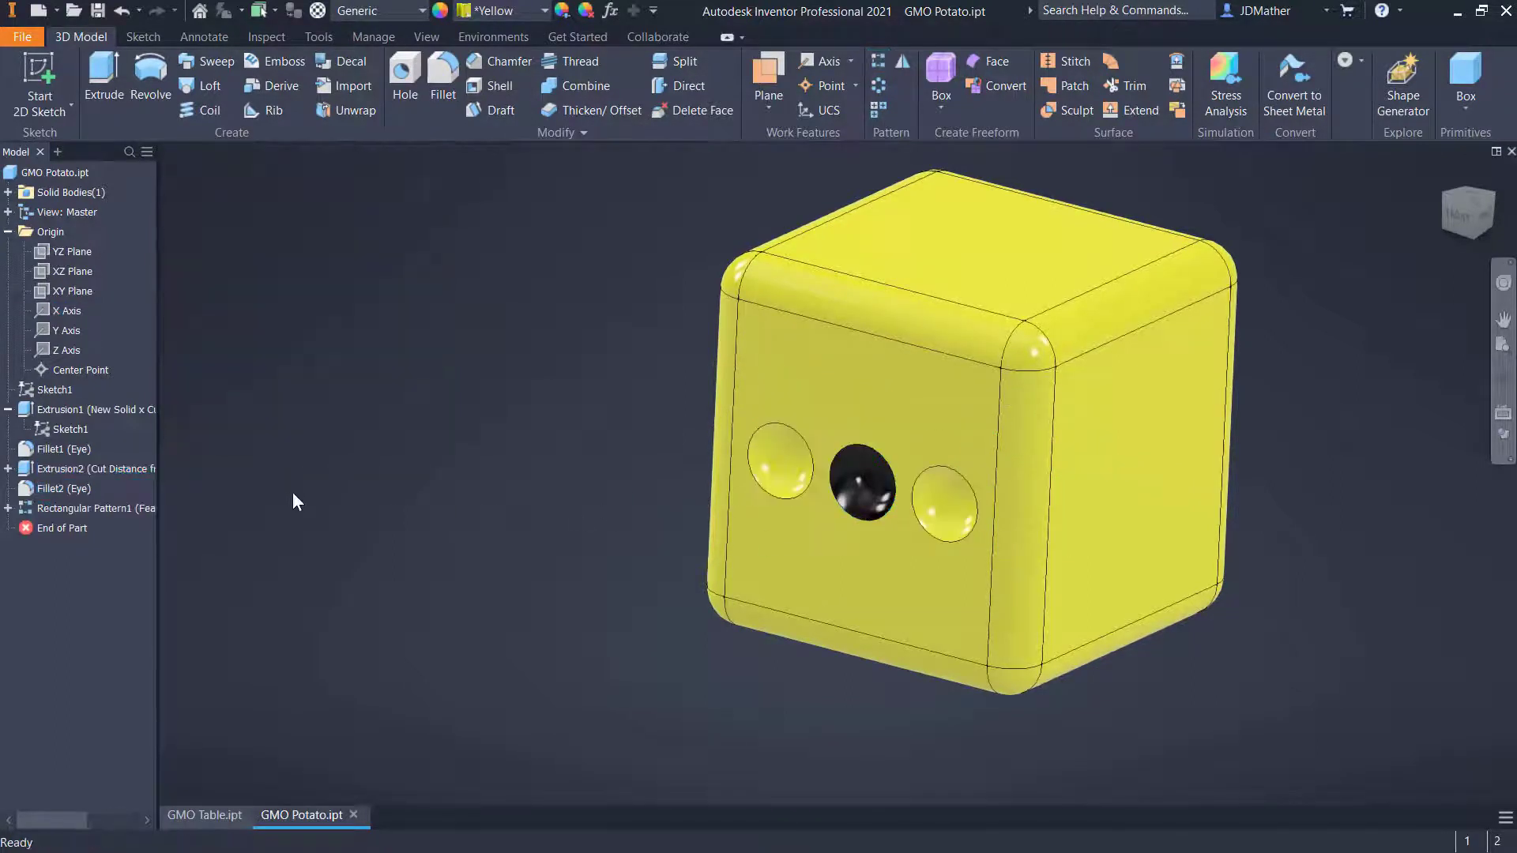
Step: Create a mid-plane rectangular pattern of the whole pip row along the Y Axis with 3 instances spaced by Pitch
left_click(878, 63)
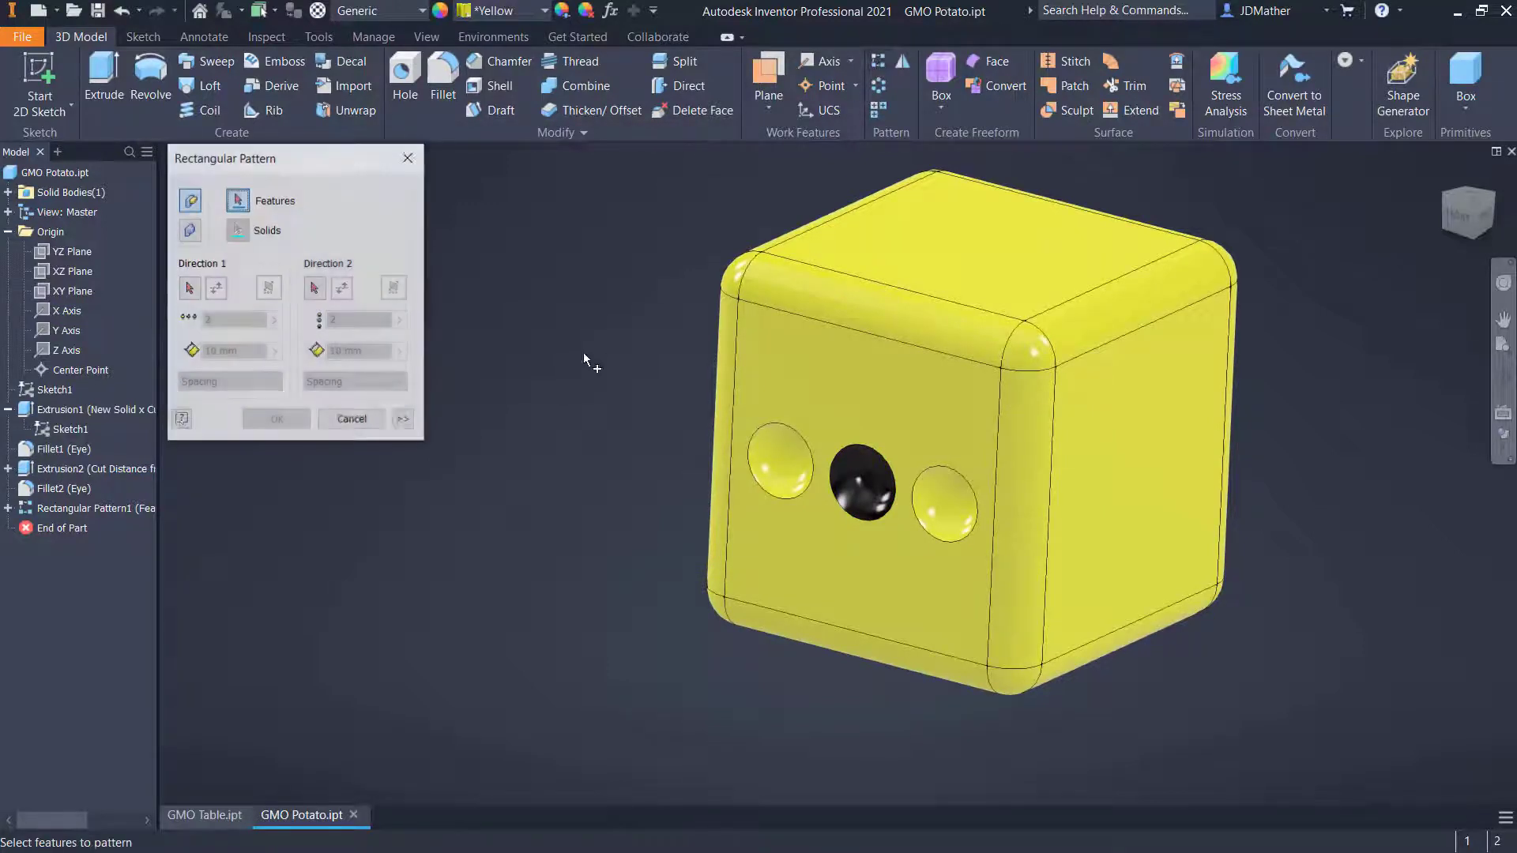
left_click(85, 513)
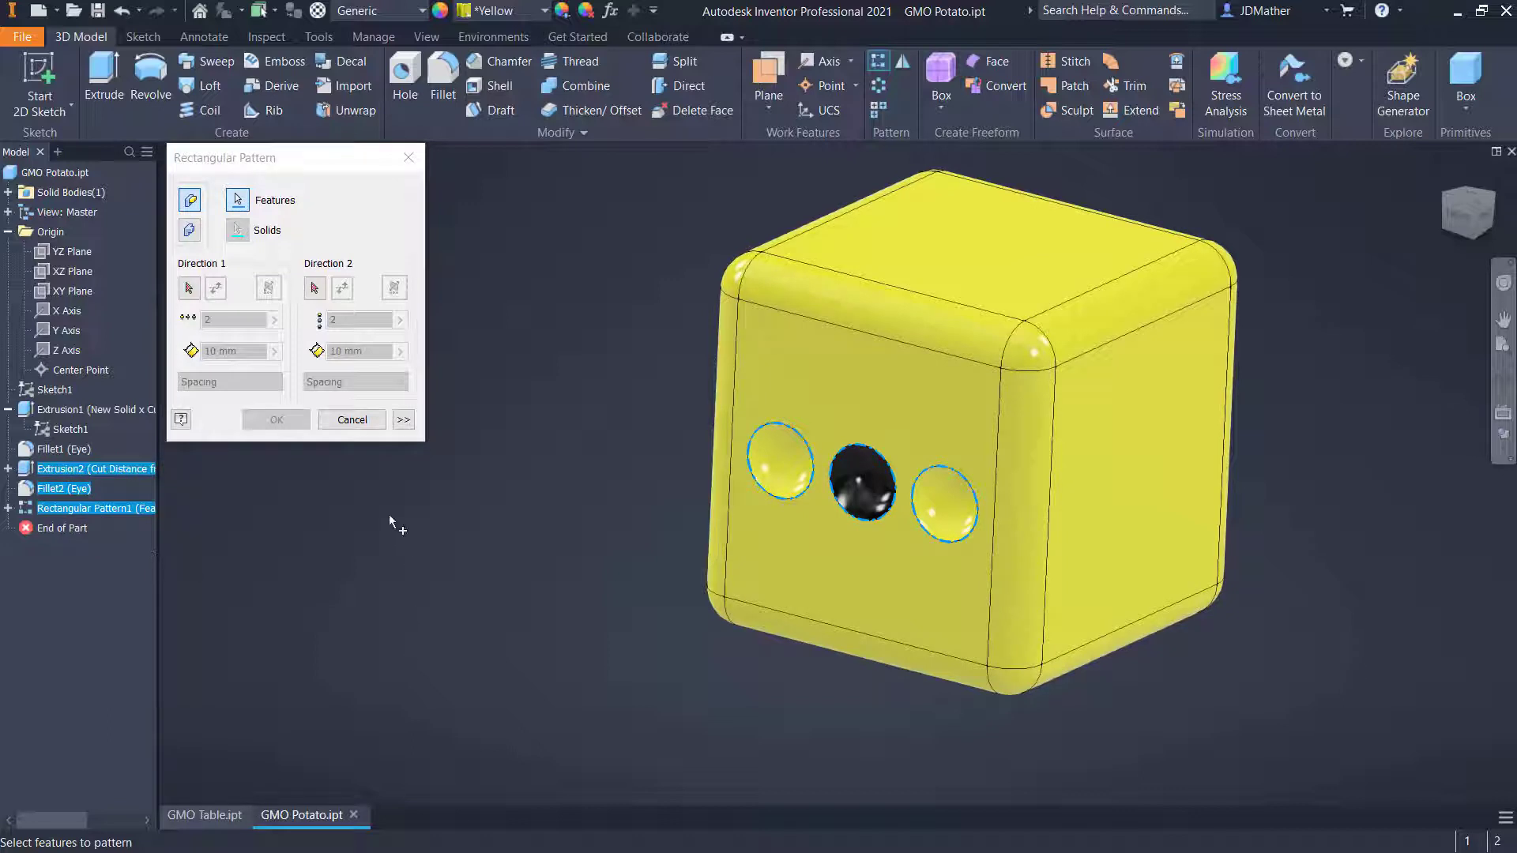
left_click(190, 288)
left_click(67, 330)
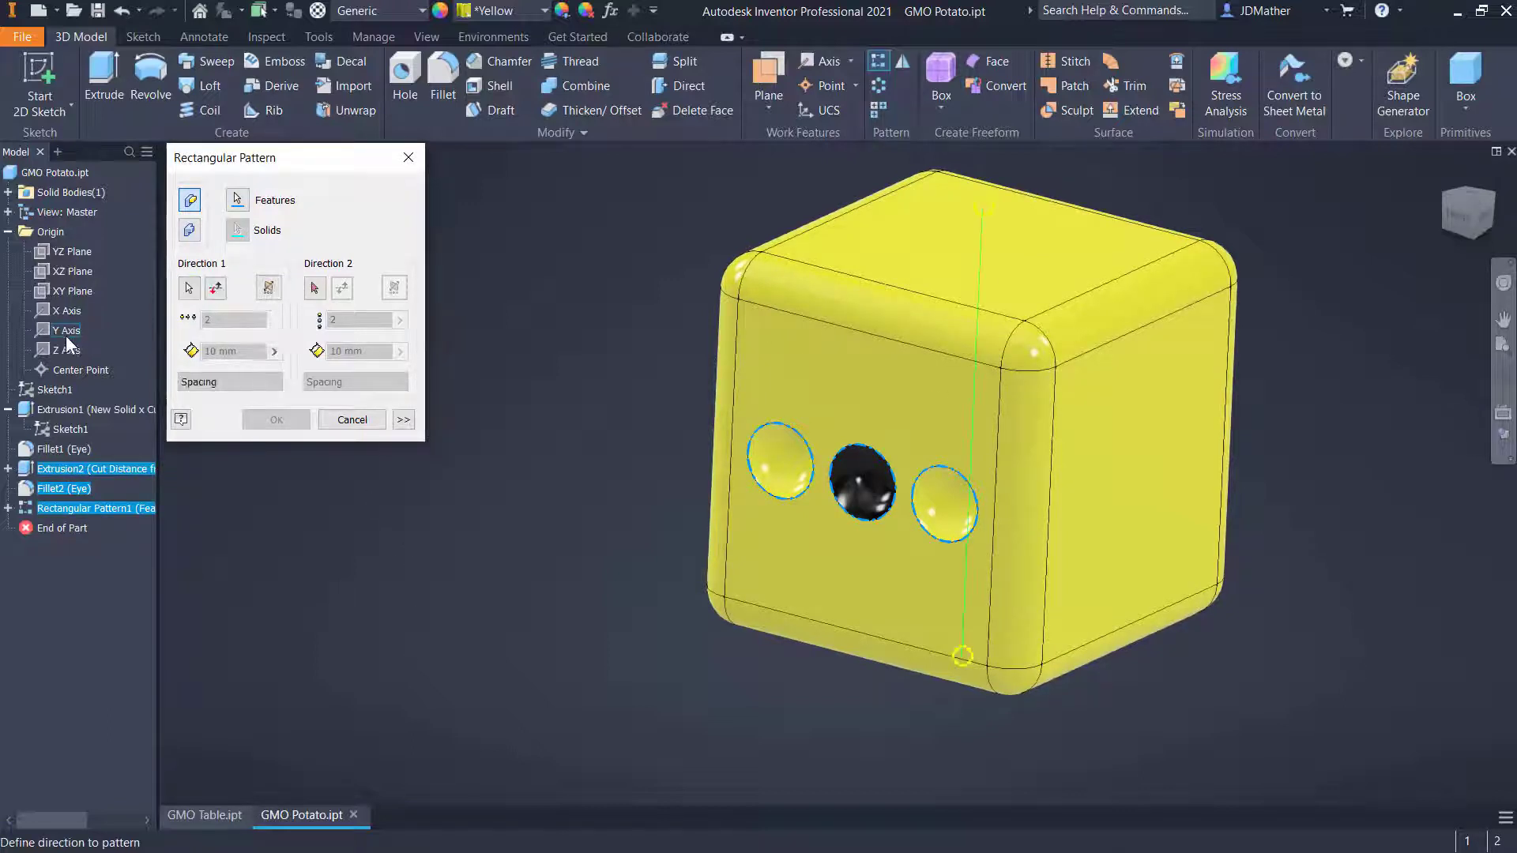
left_click(222, 322)
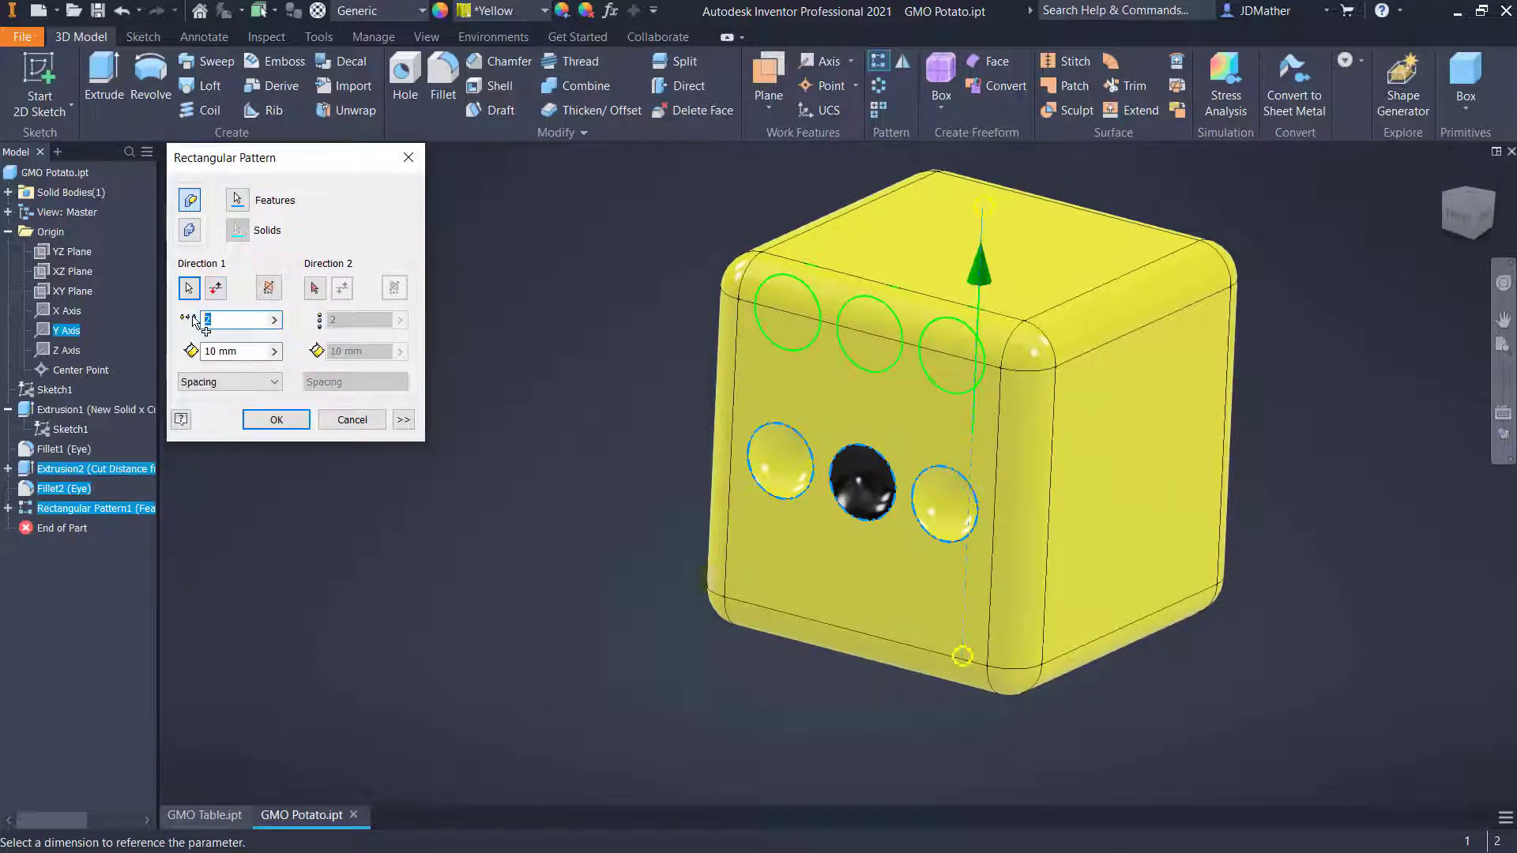
type("3")
left_click(274, 350)
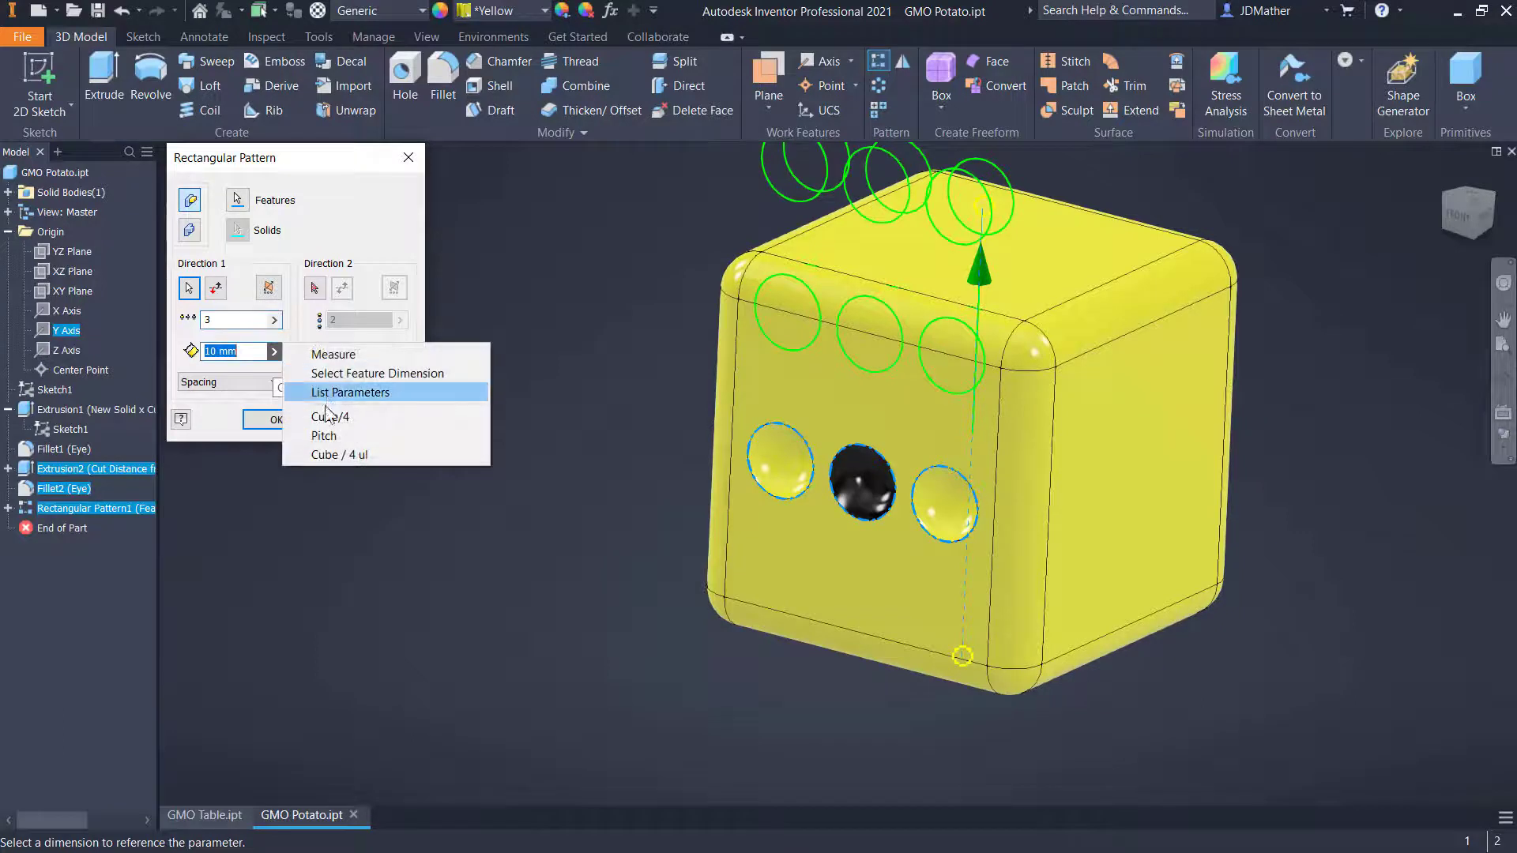
left_click(323, 435)
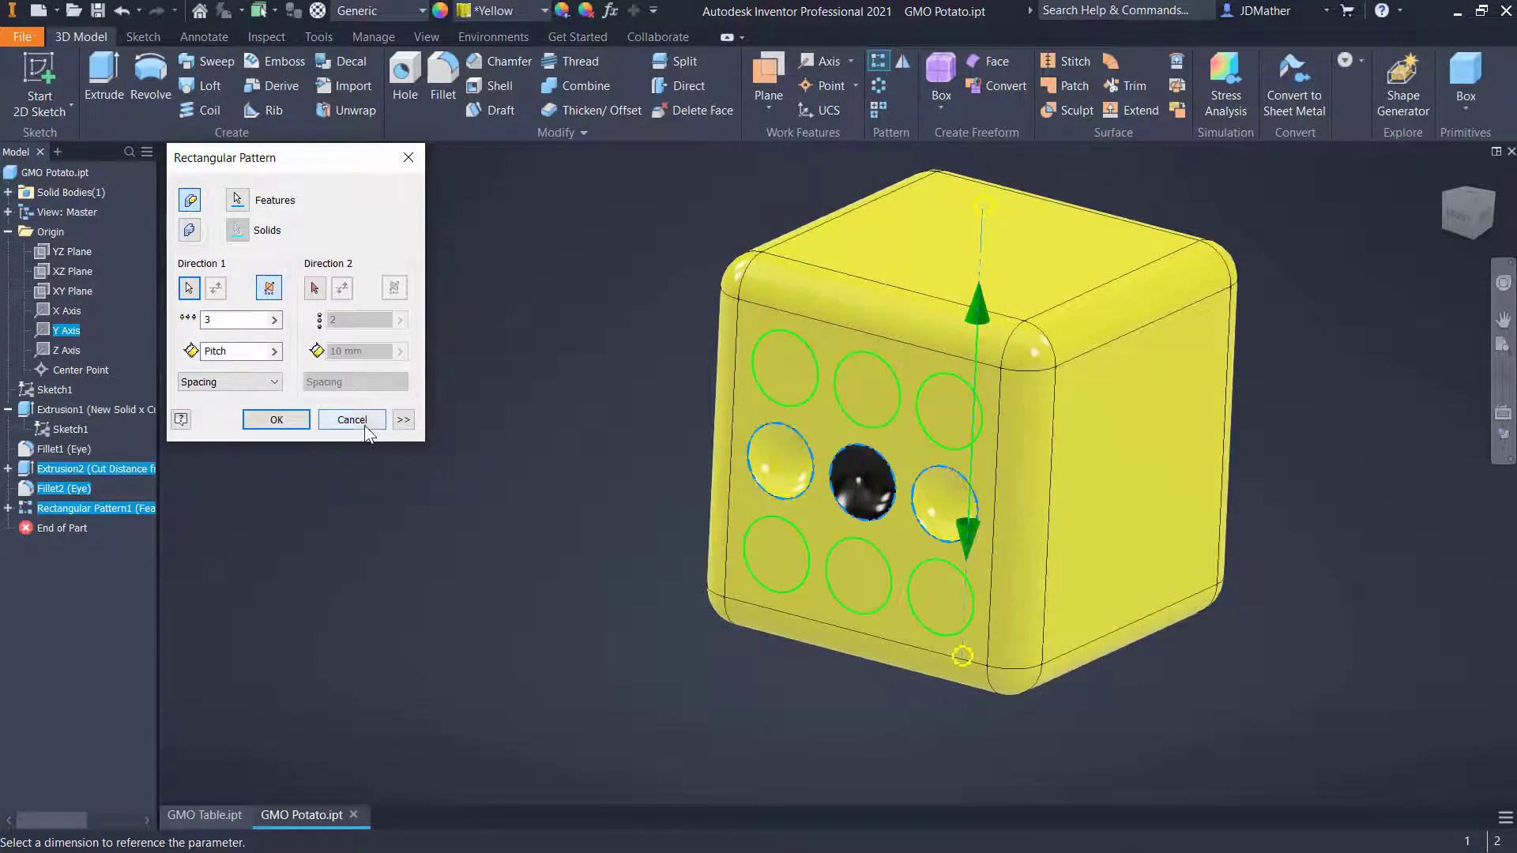
left_click(263, 420)
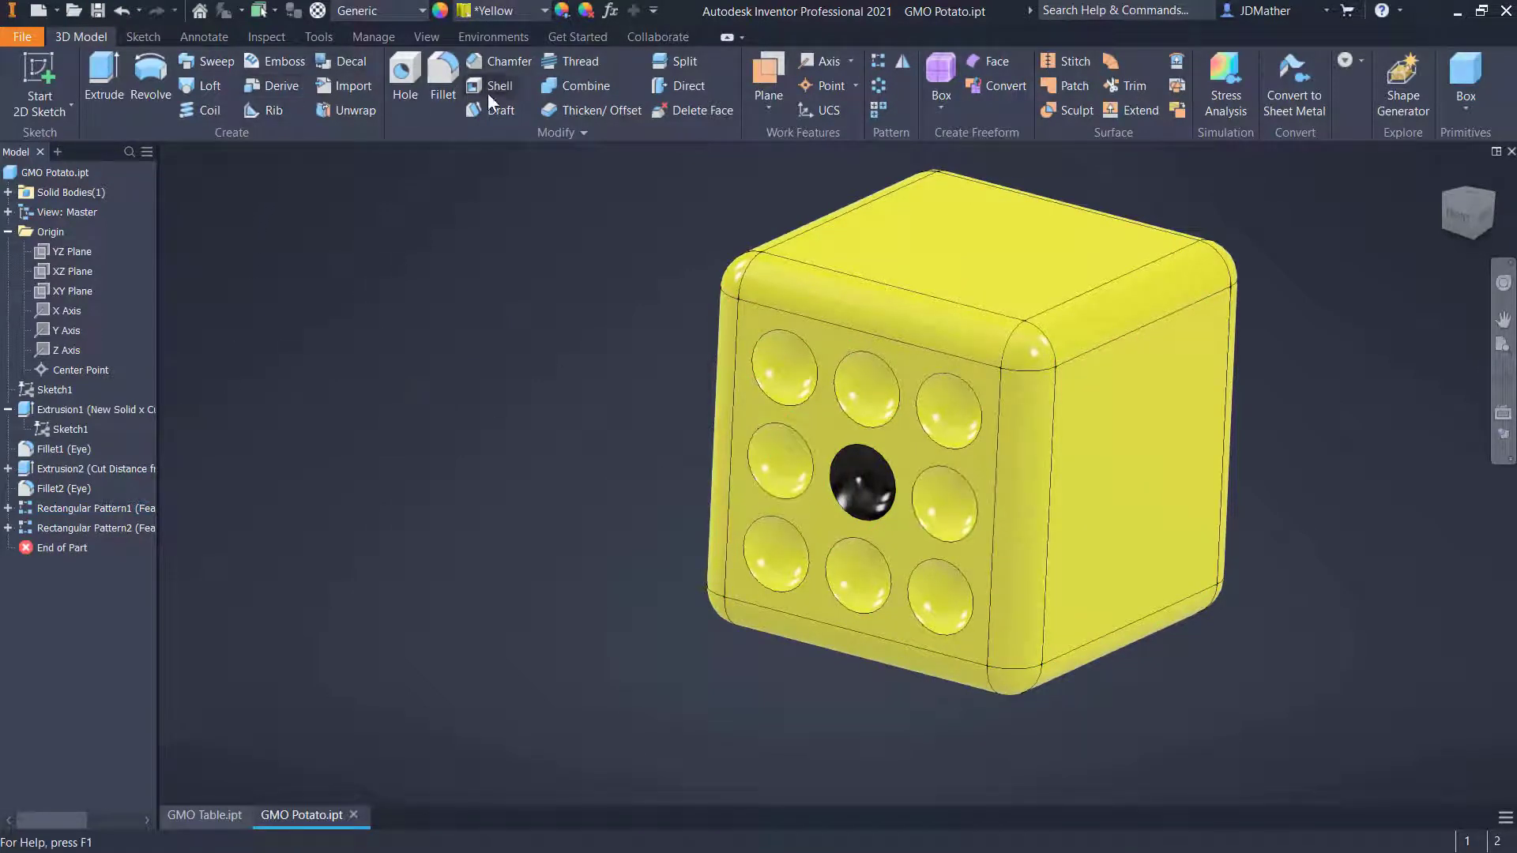
Step: Circular-pattern the cut, its fillet and both rectangular patterns around the Y Axis, 4 instances over 360 deg
left_click(877, 85)
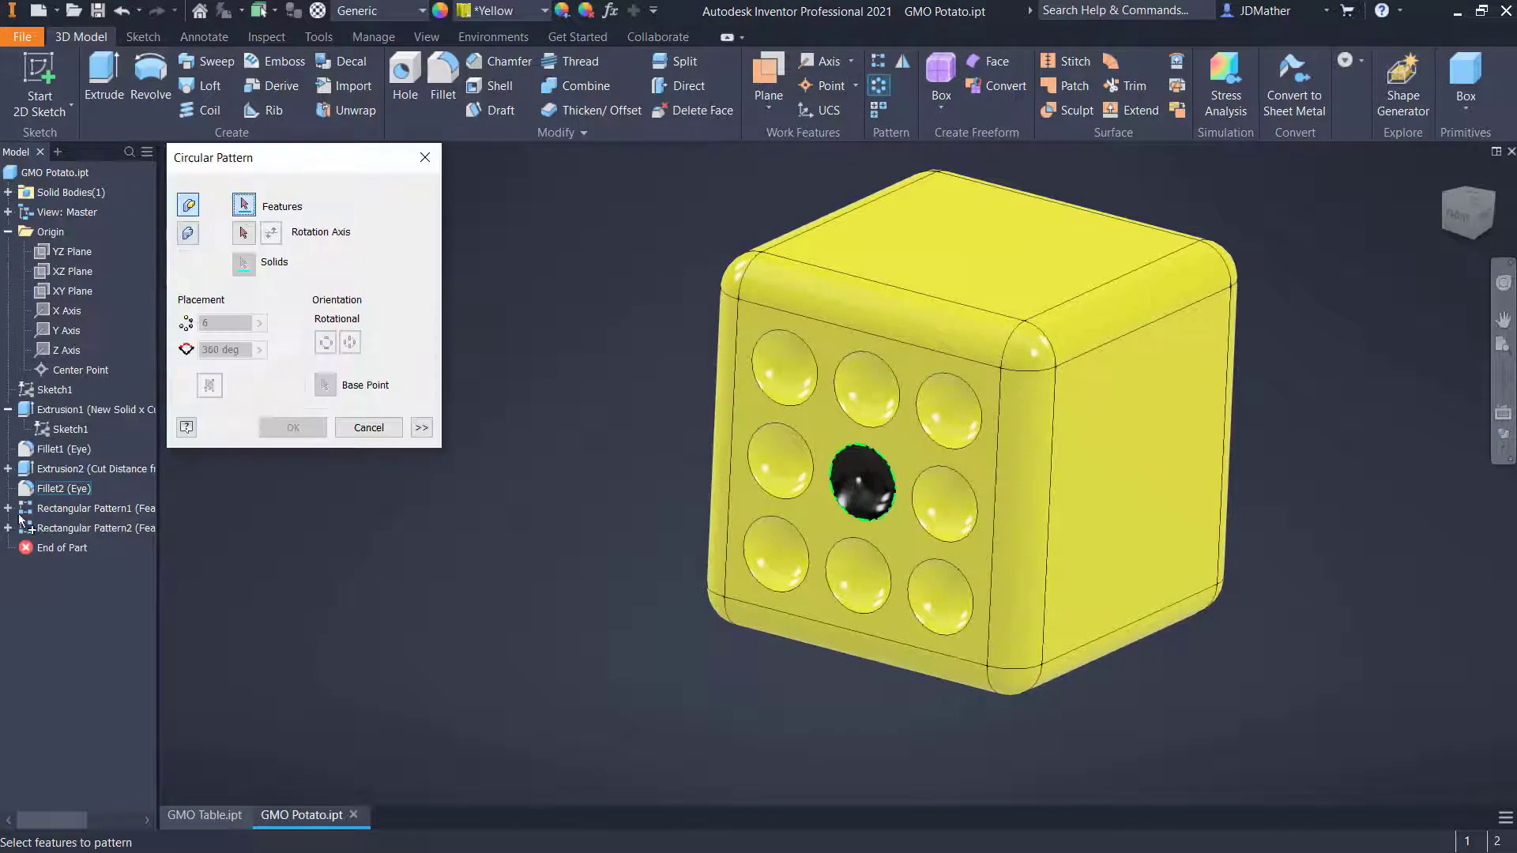
left_click(40, 530, "shift")
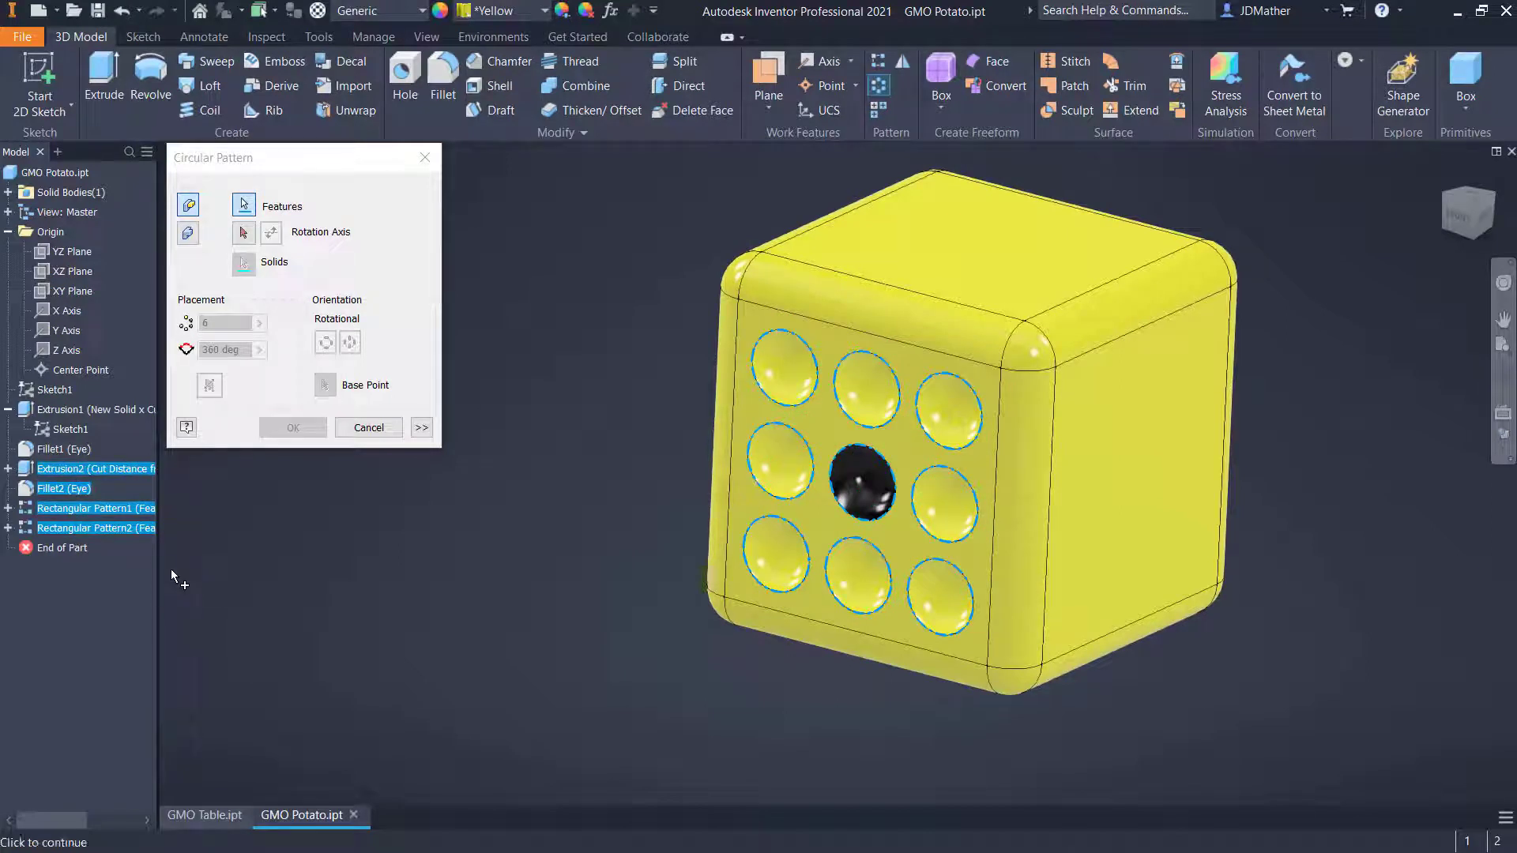
left_click(245, 233)
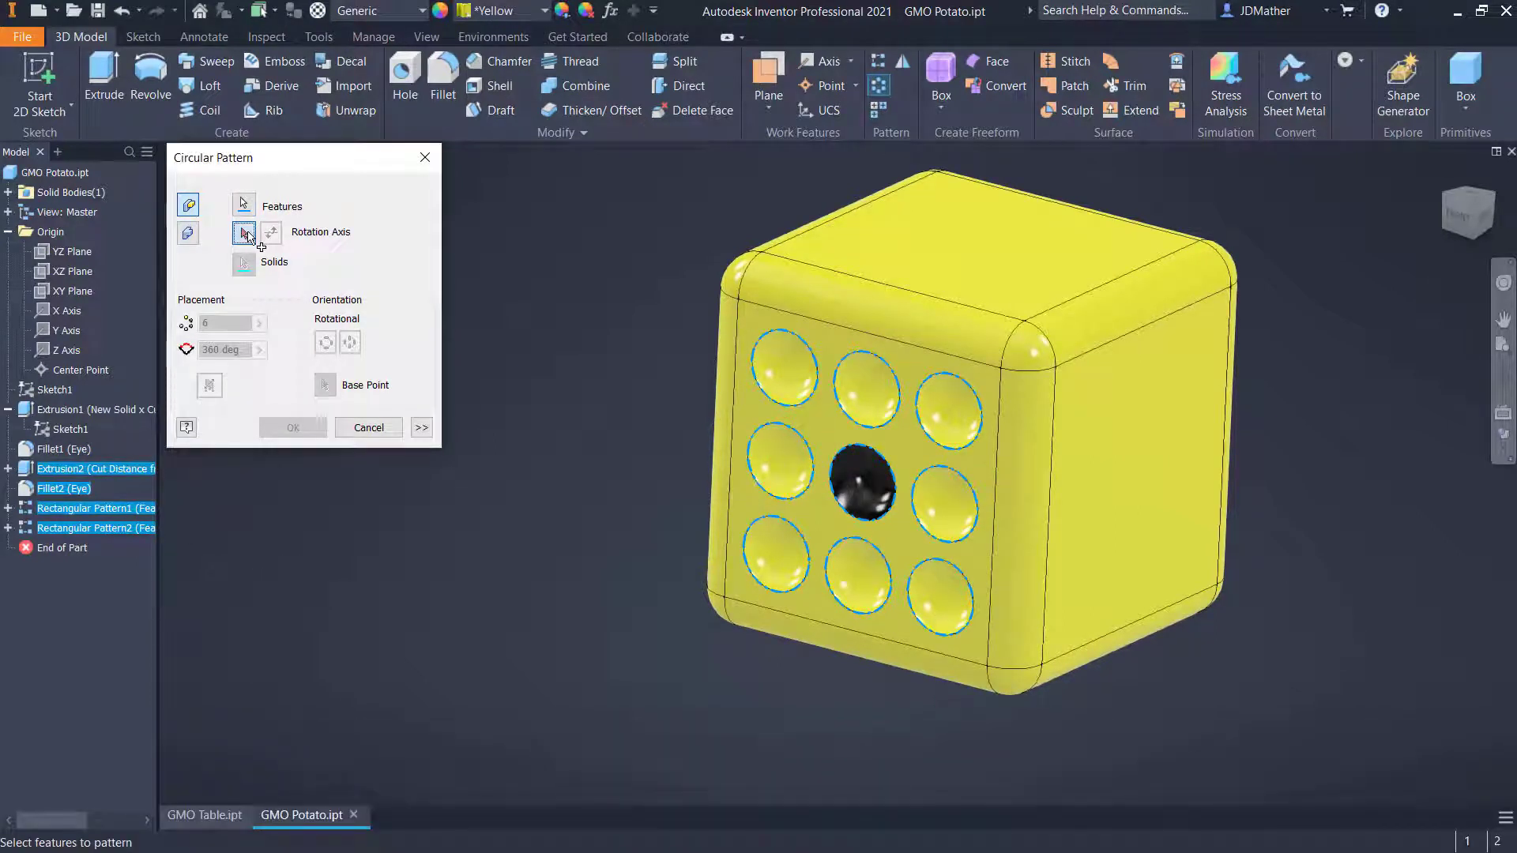
left_click(66, 332)
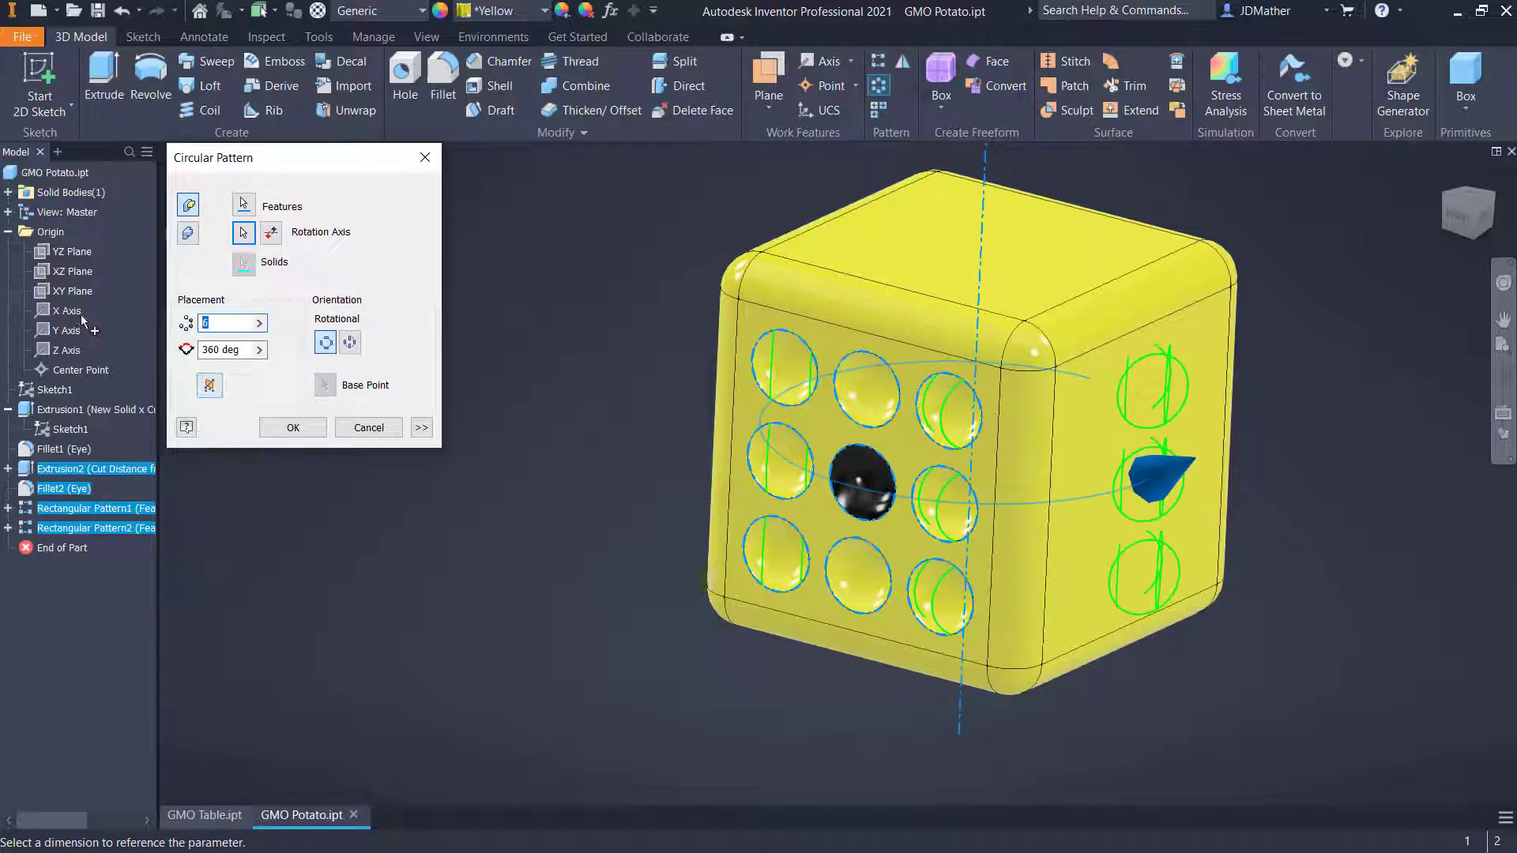
left_click(293, 428)
Step: Circular-pattern the cut, its fillet and both rectangular patterns around the X Axis, 4 instances over 360 deg
middle_click_drag(614, 477, 477, 485, "shift")
scroll(477, 485, "up", 1)
scroll(477, 485, "down", 1)
middle_click_drag(373, 452, 384, 472, "shift")
key("F6")
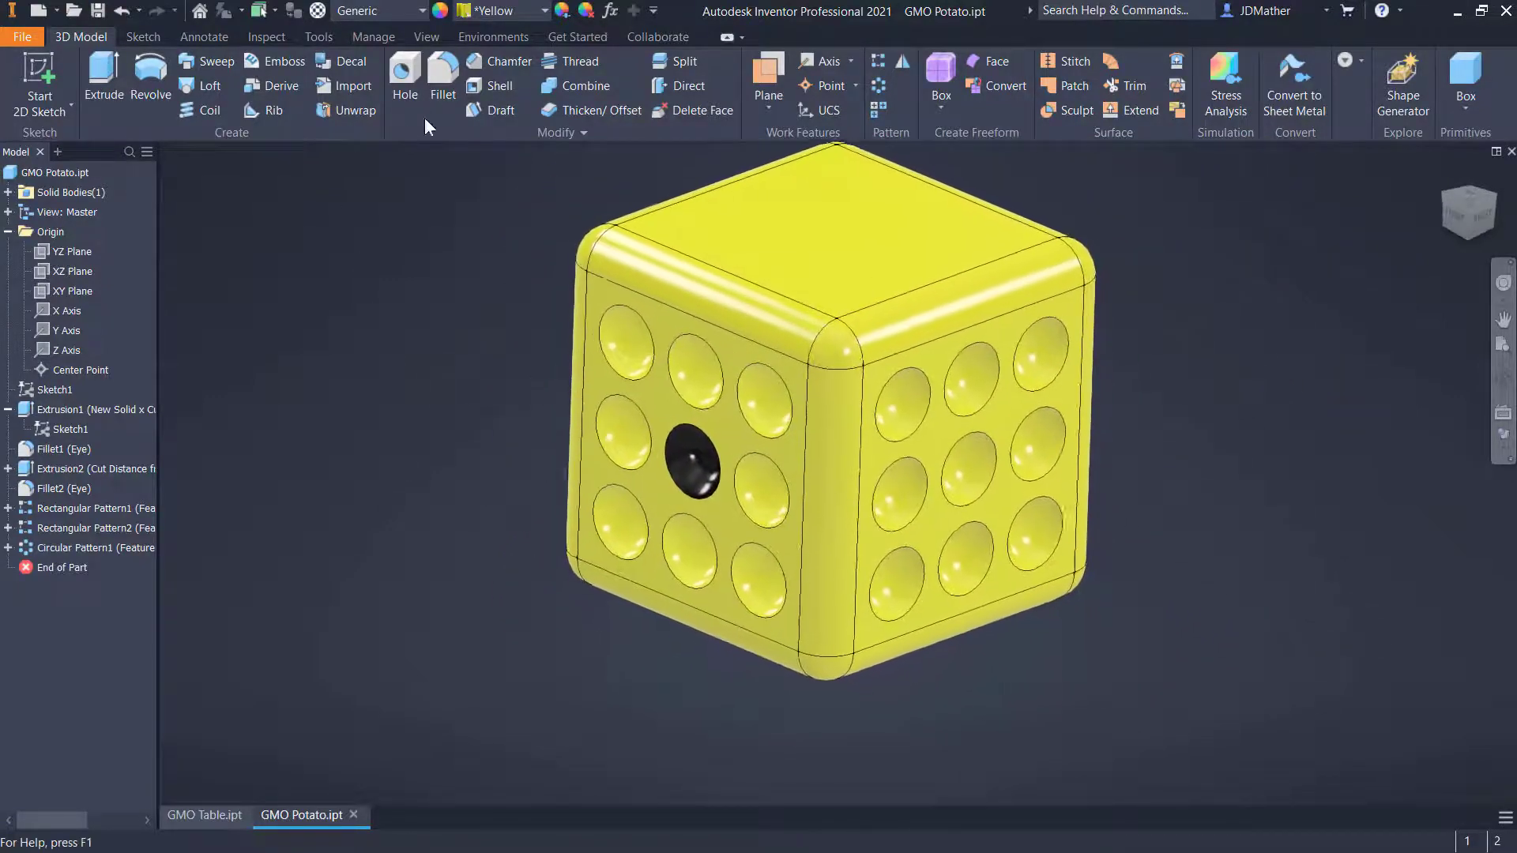
left_click(878, 87)
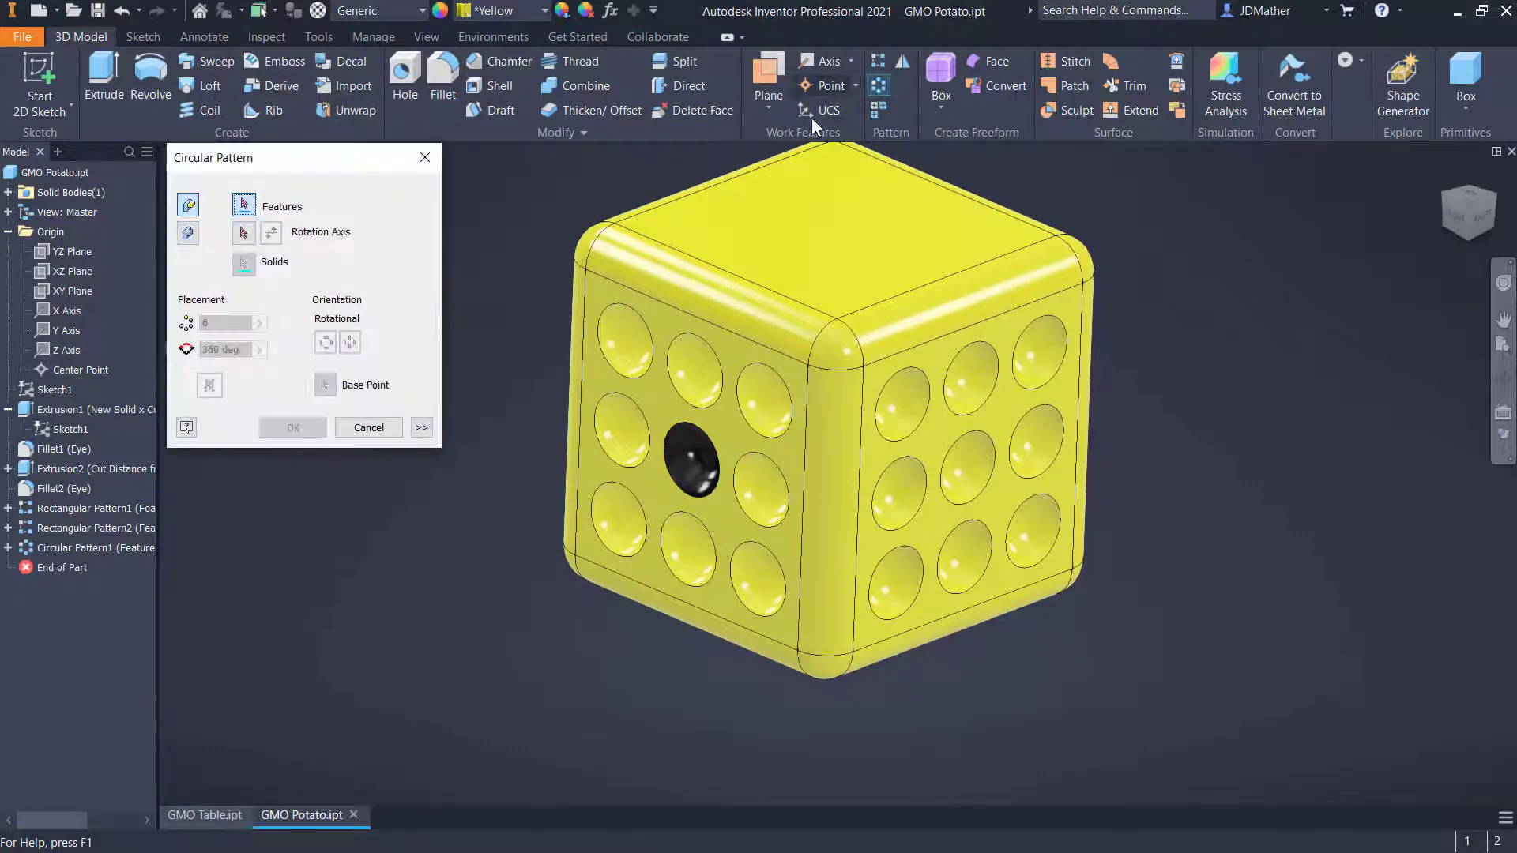
left_click(82, 528, "shift")
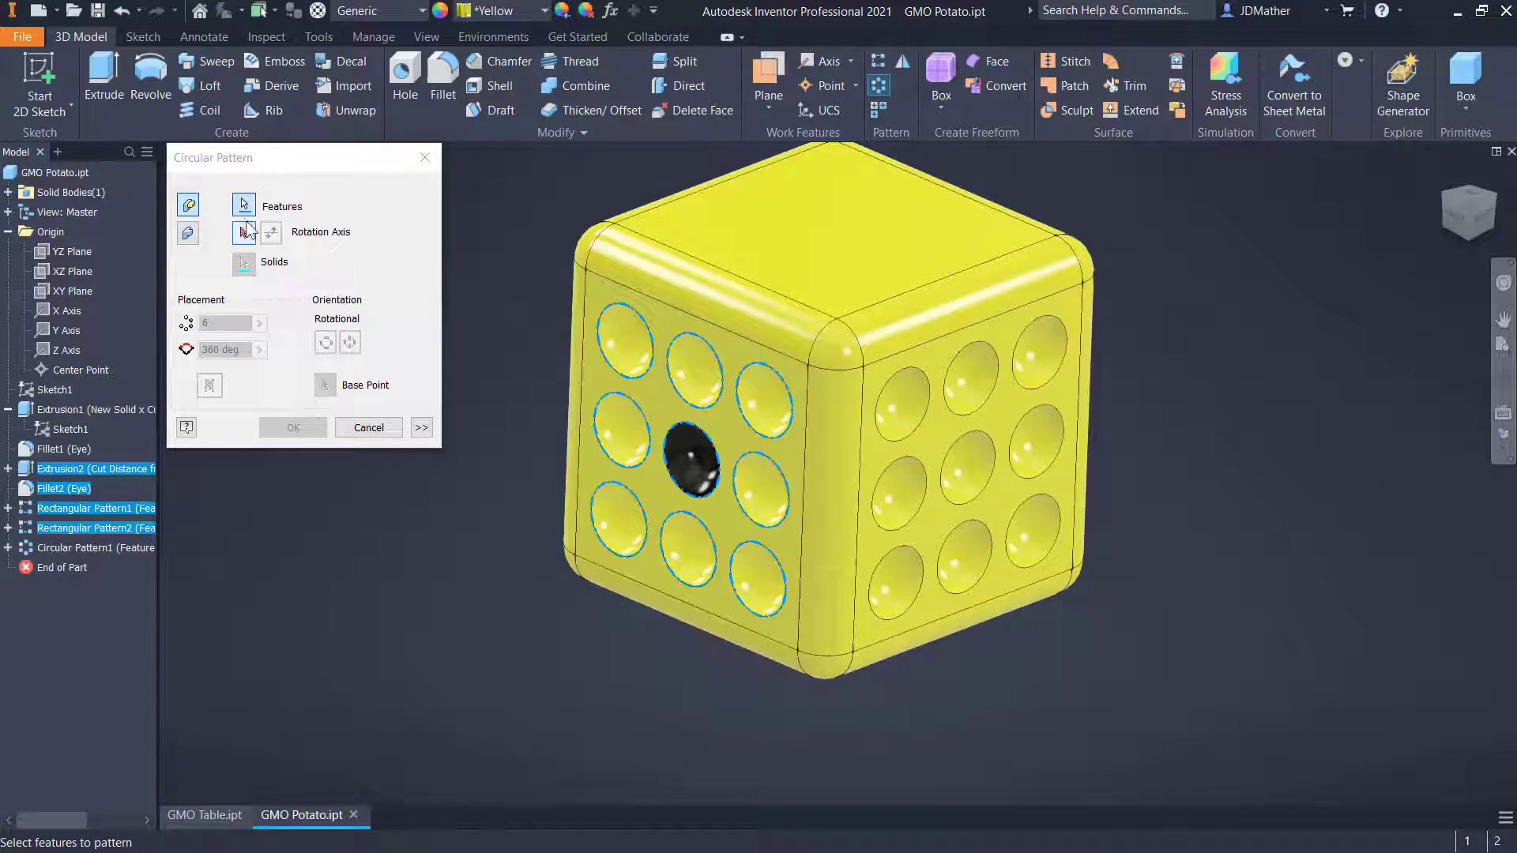
left_click(244, 233)
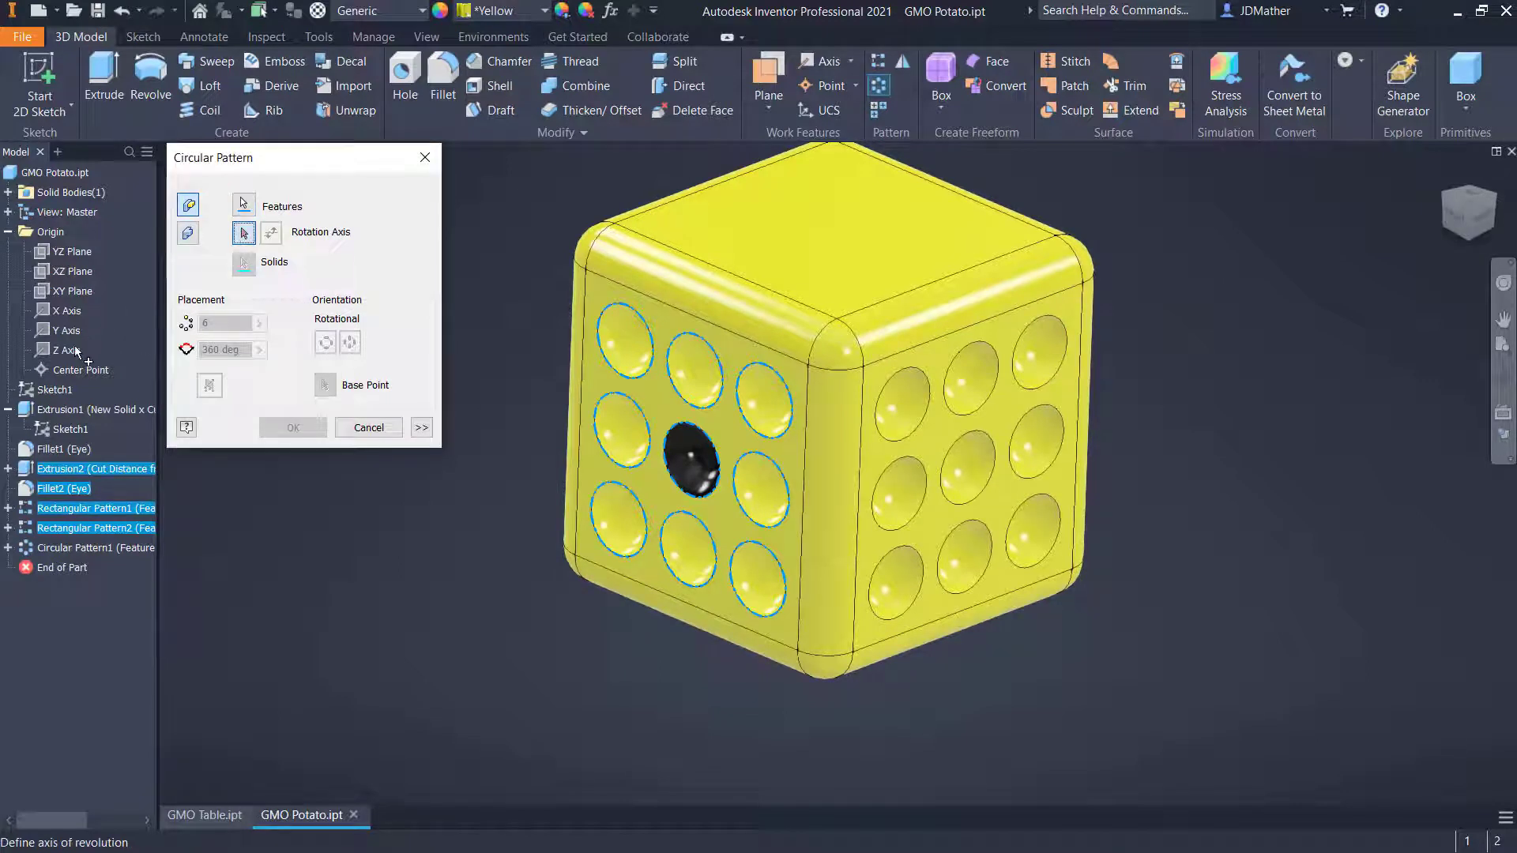
left_click(76, 313)
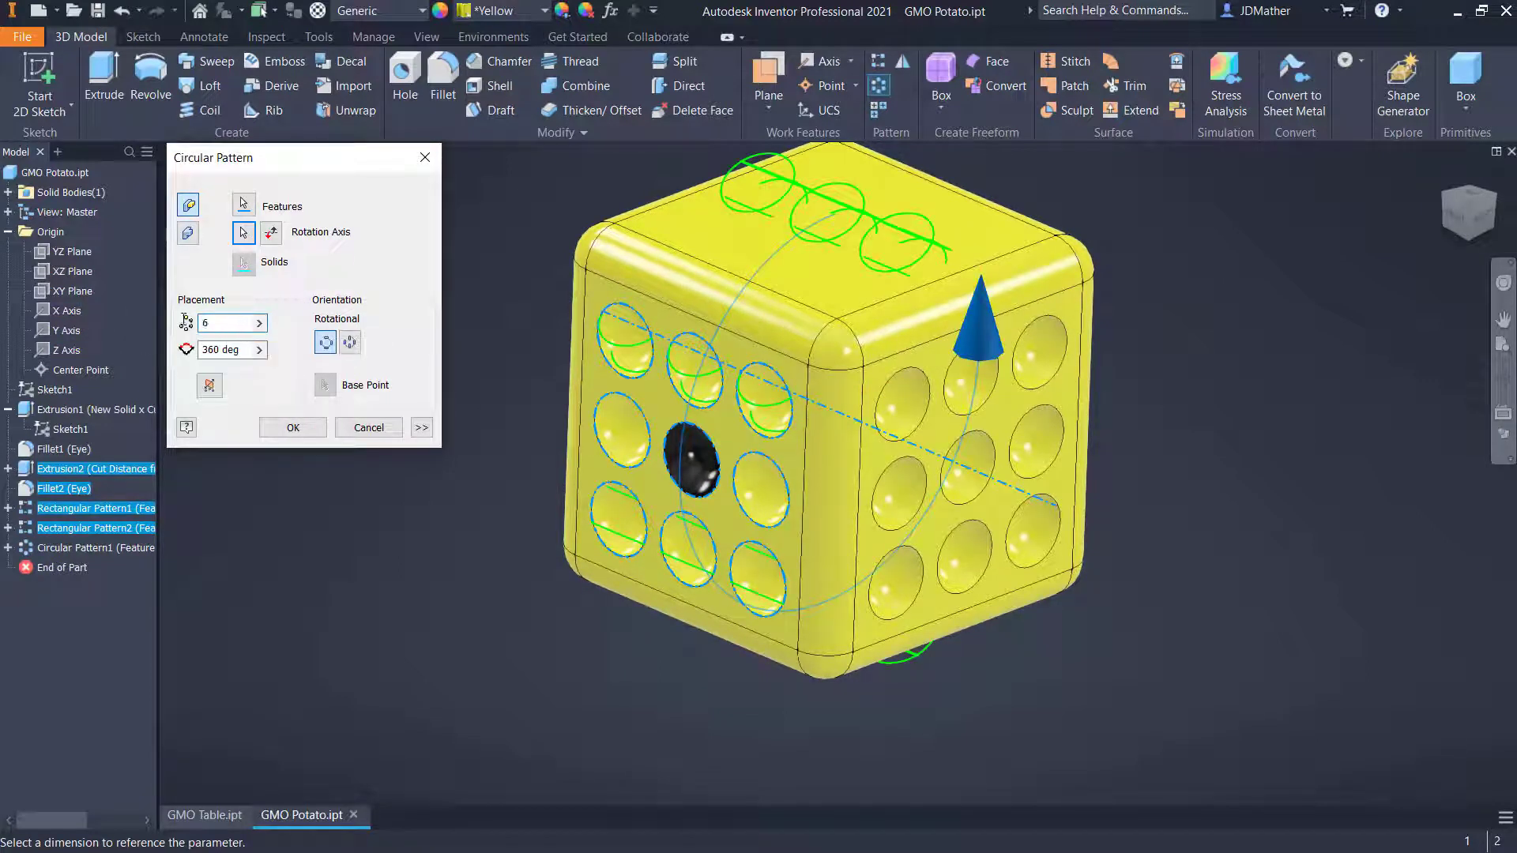
type("4")
left_click(292, 427)
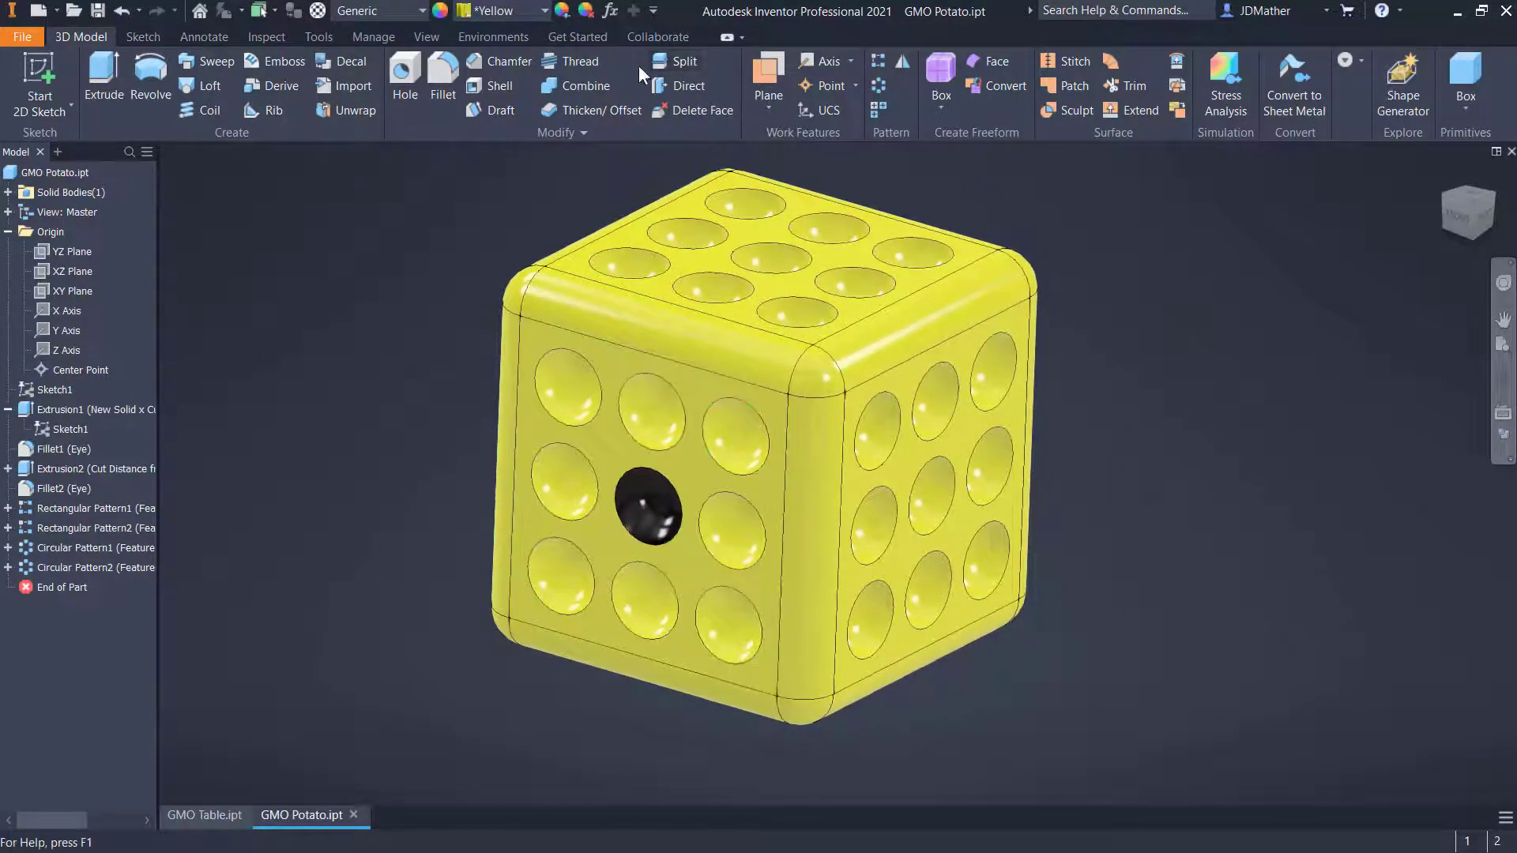
Step: Sample the centre pip's Black appearance and apply it to all rectangular and circular pattern features
left_click(583, 12)
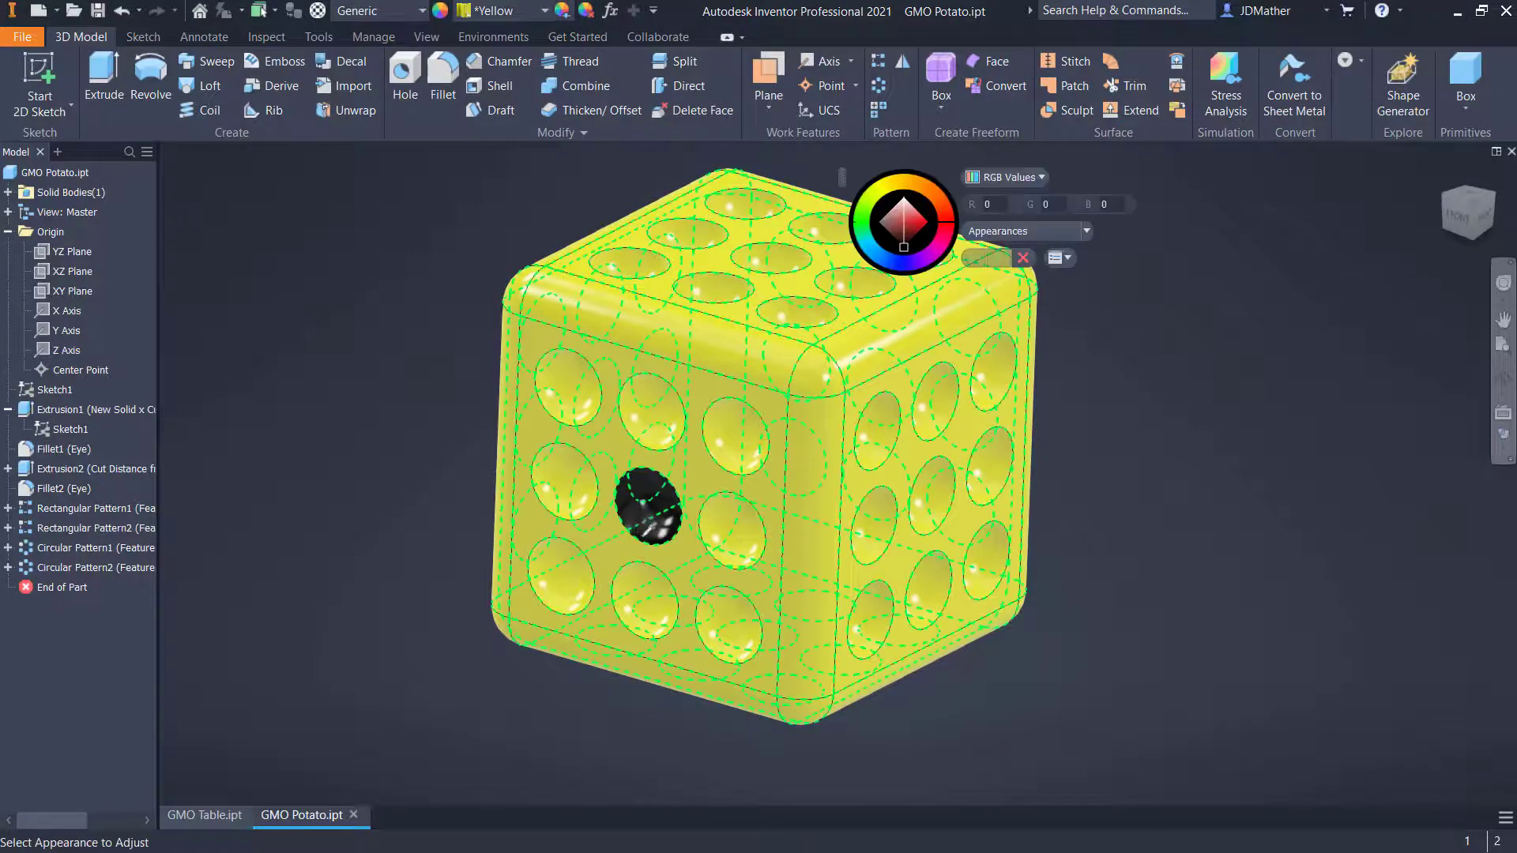
left_click(660, 512)
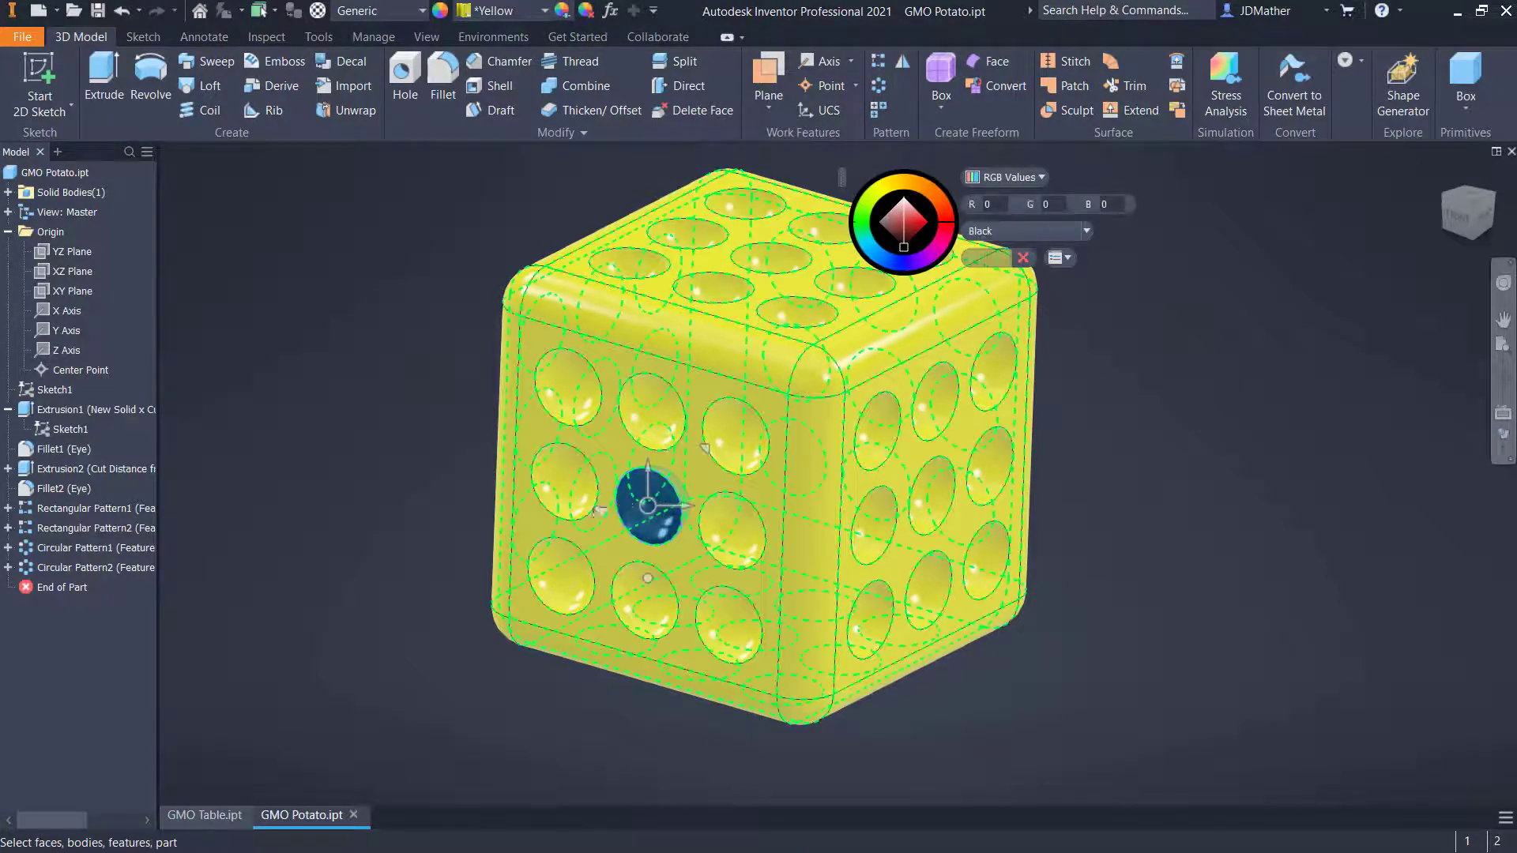
left_click(119, 567)
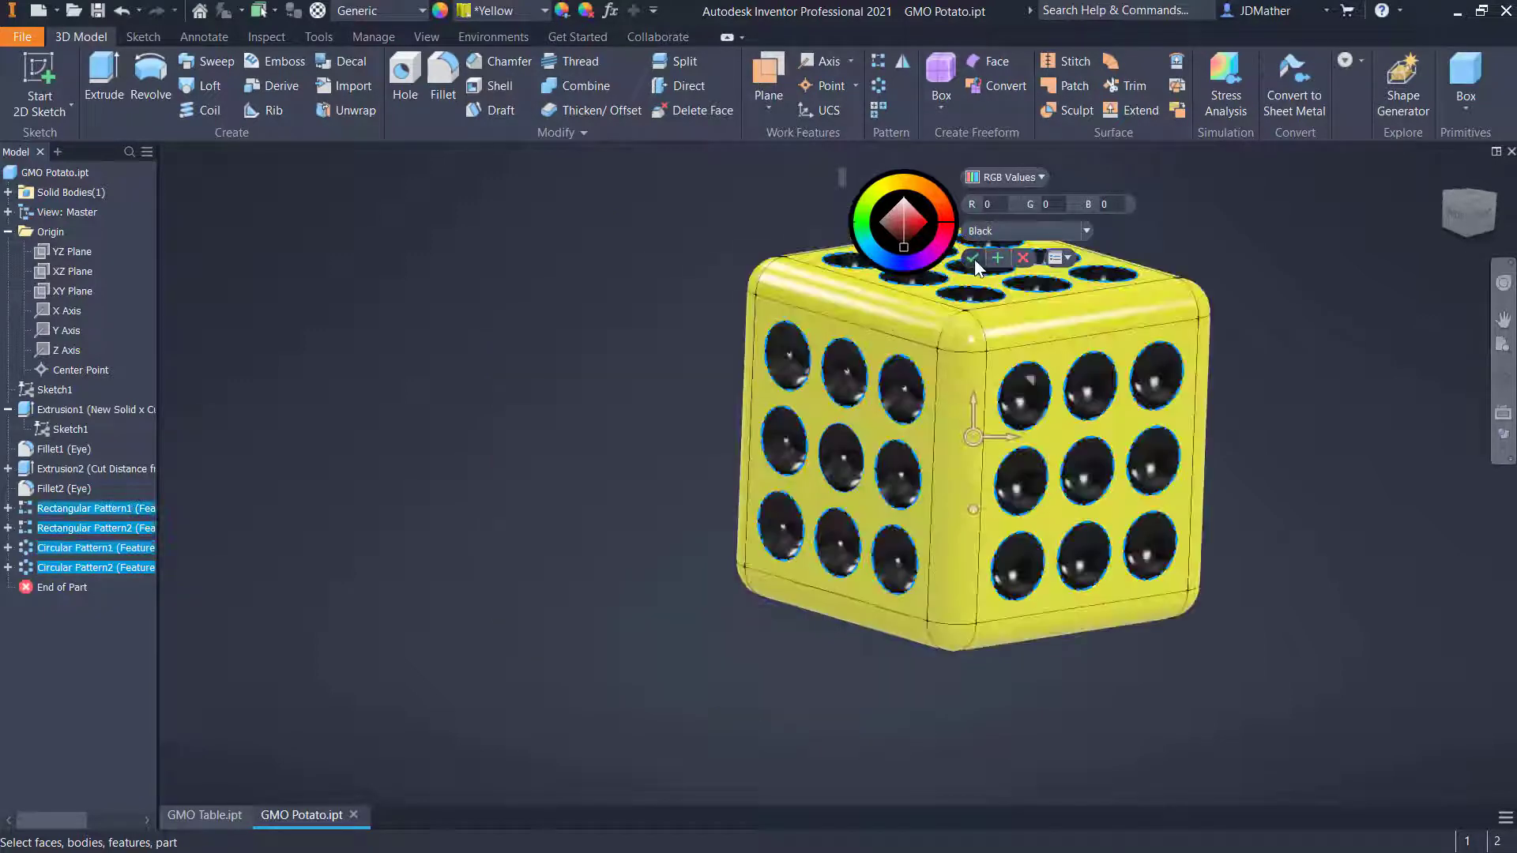
left_click(972, 258)
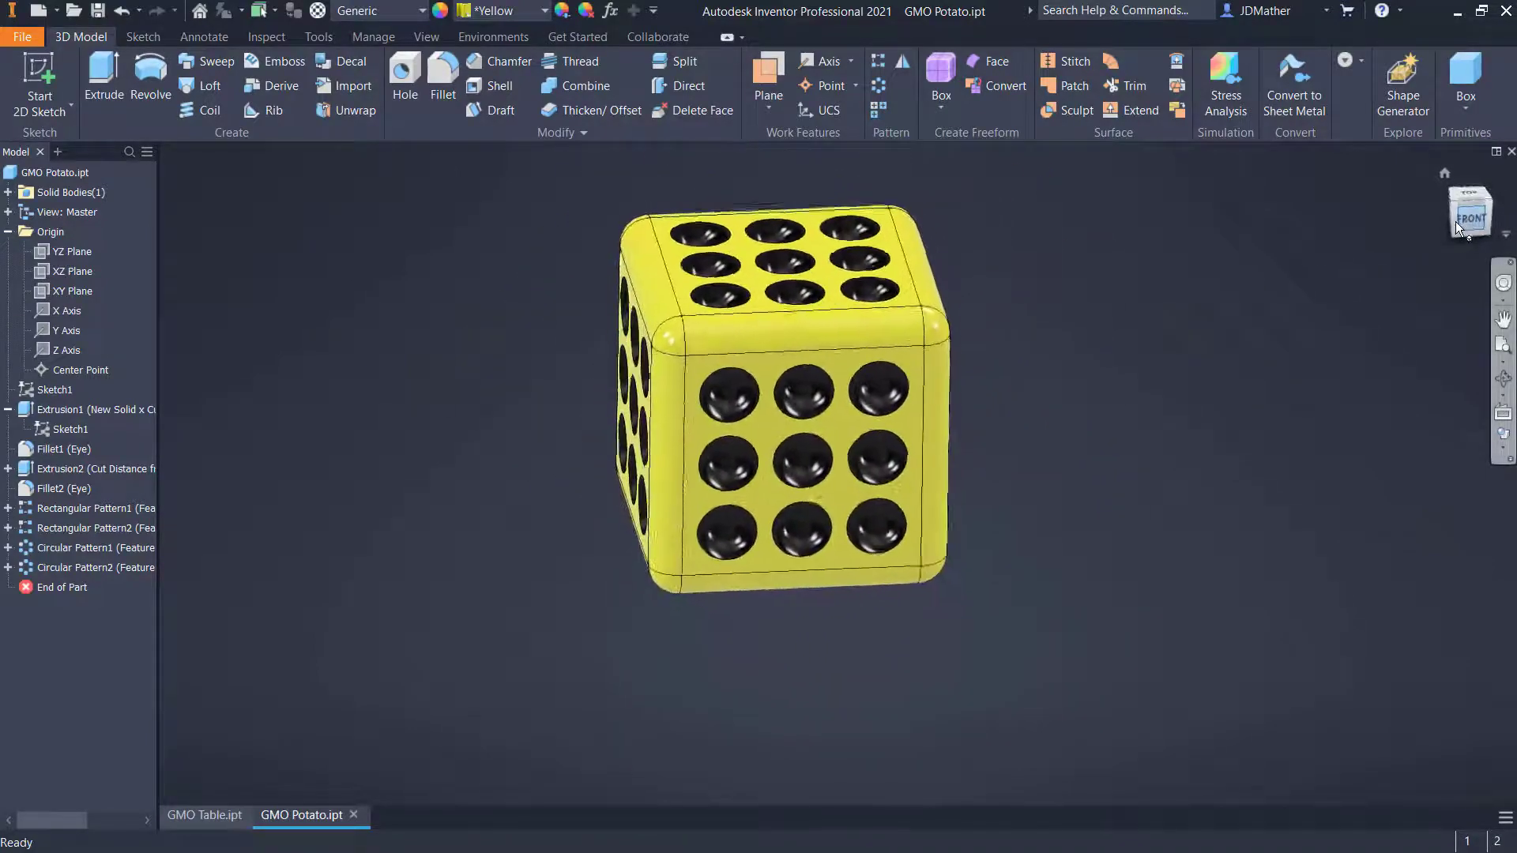
Step: Start a Delete Face operation on the eight pips around the top face's centre pip, with Heal Remaining Faces enabled
left_click(1457, 220)
left_click(1446, 171)
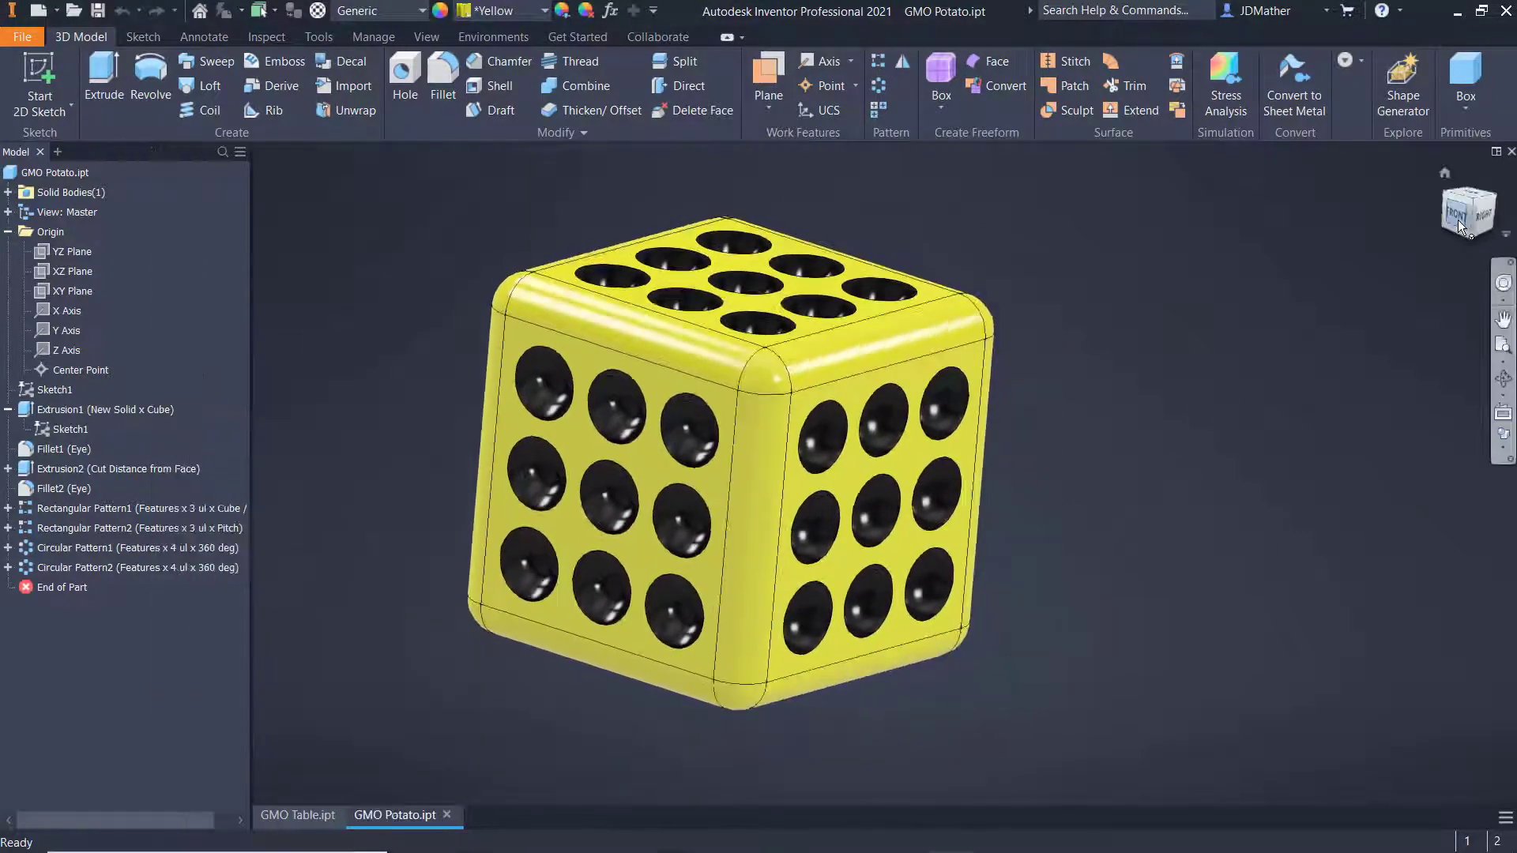
left_click(1457, 220)
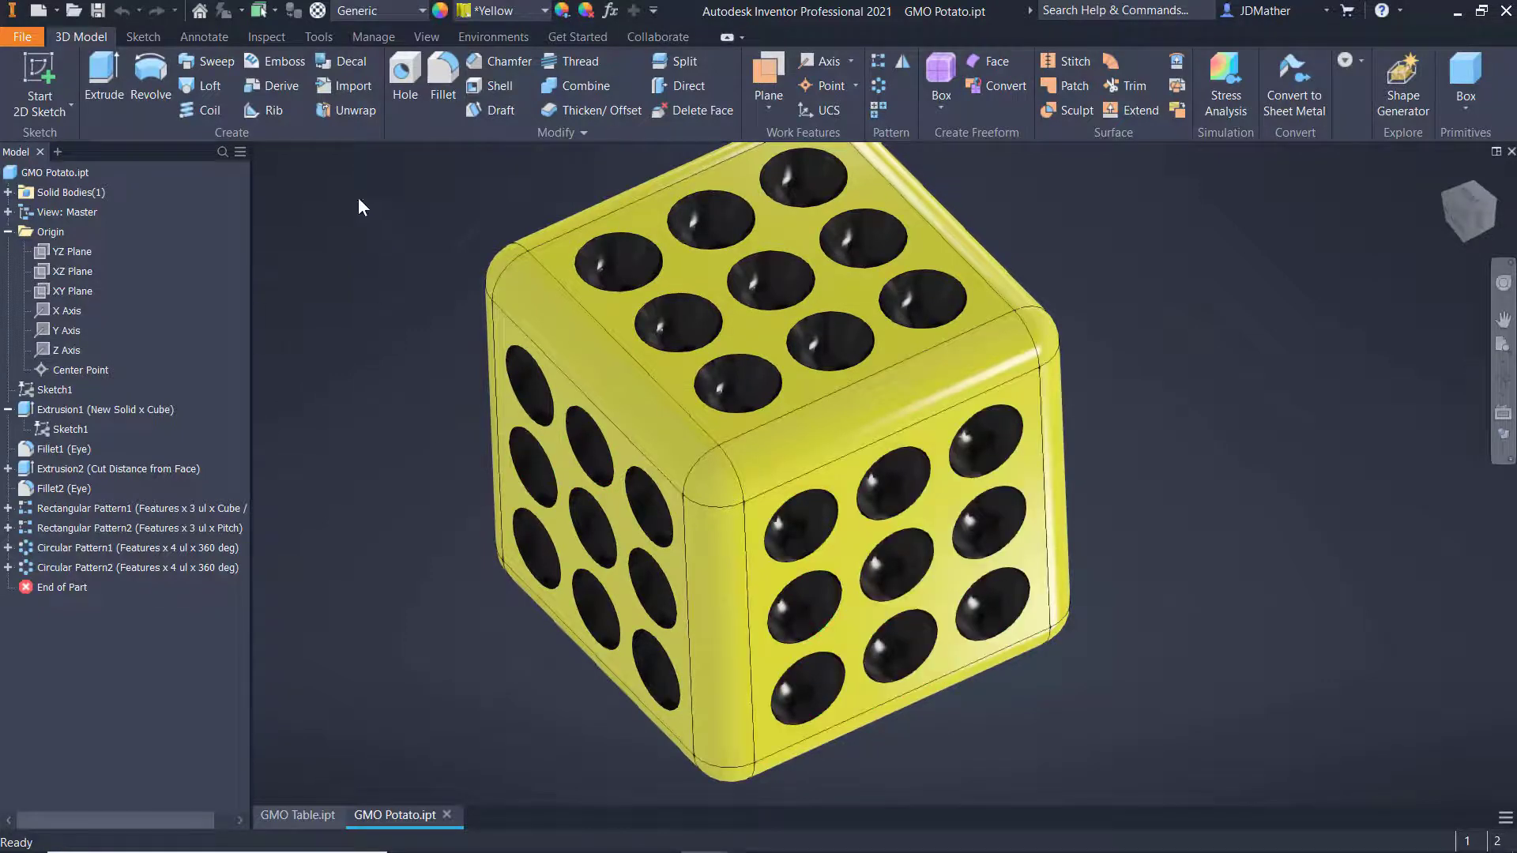
left_click(662, 111)
left_click(617, 260)
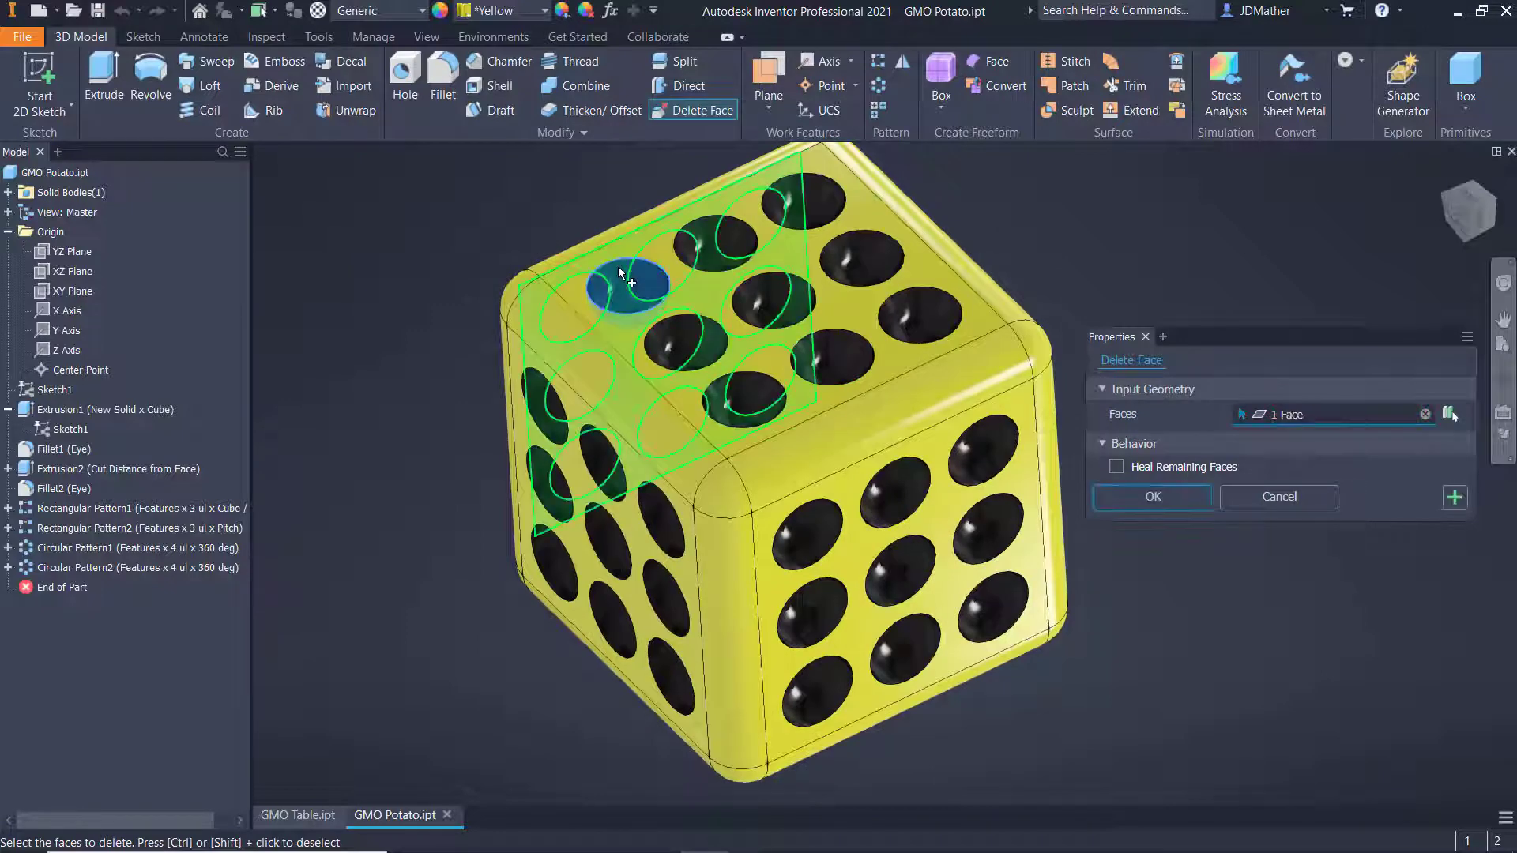
left_click(710, 238)
left_click(869, 267)
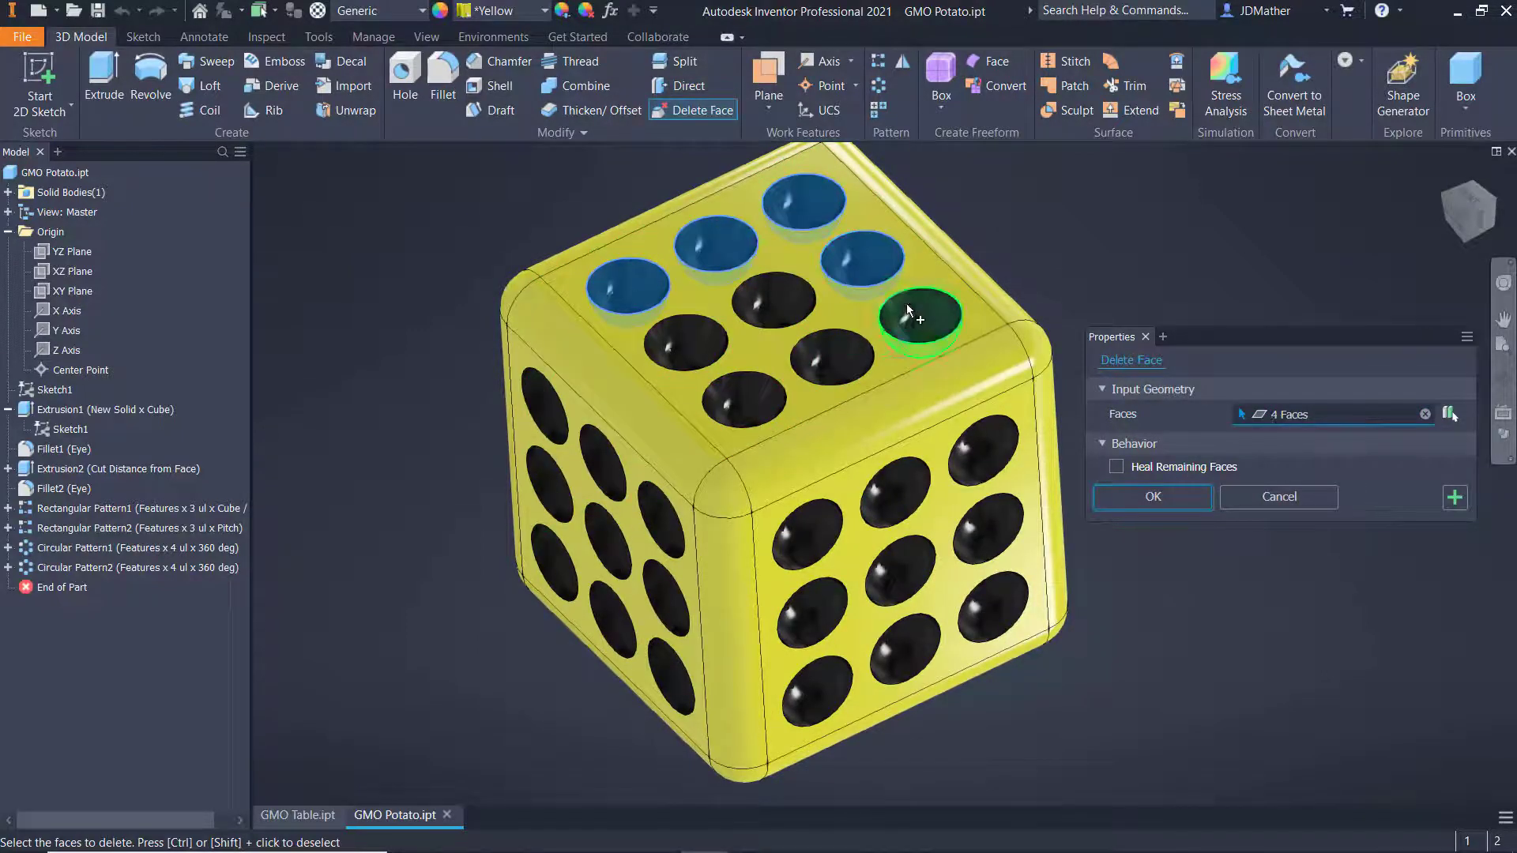
left_click(908, 306)
left_click(821, 349)
left_click(739, 397)
left_click(688, 341)
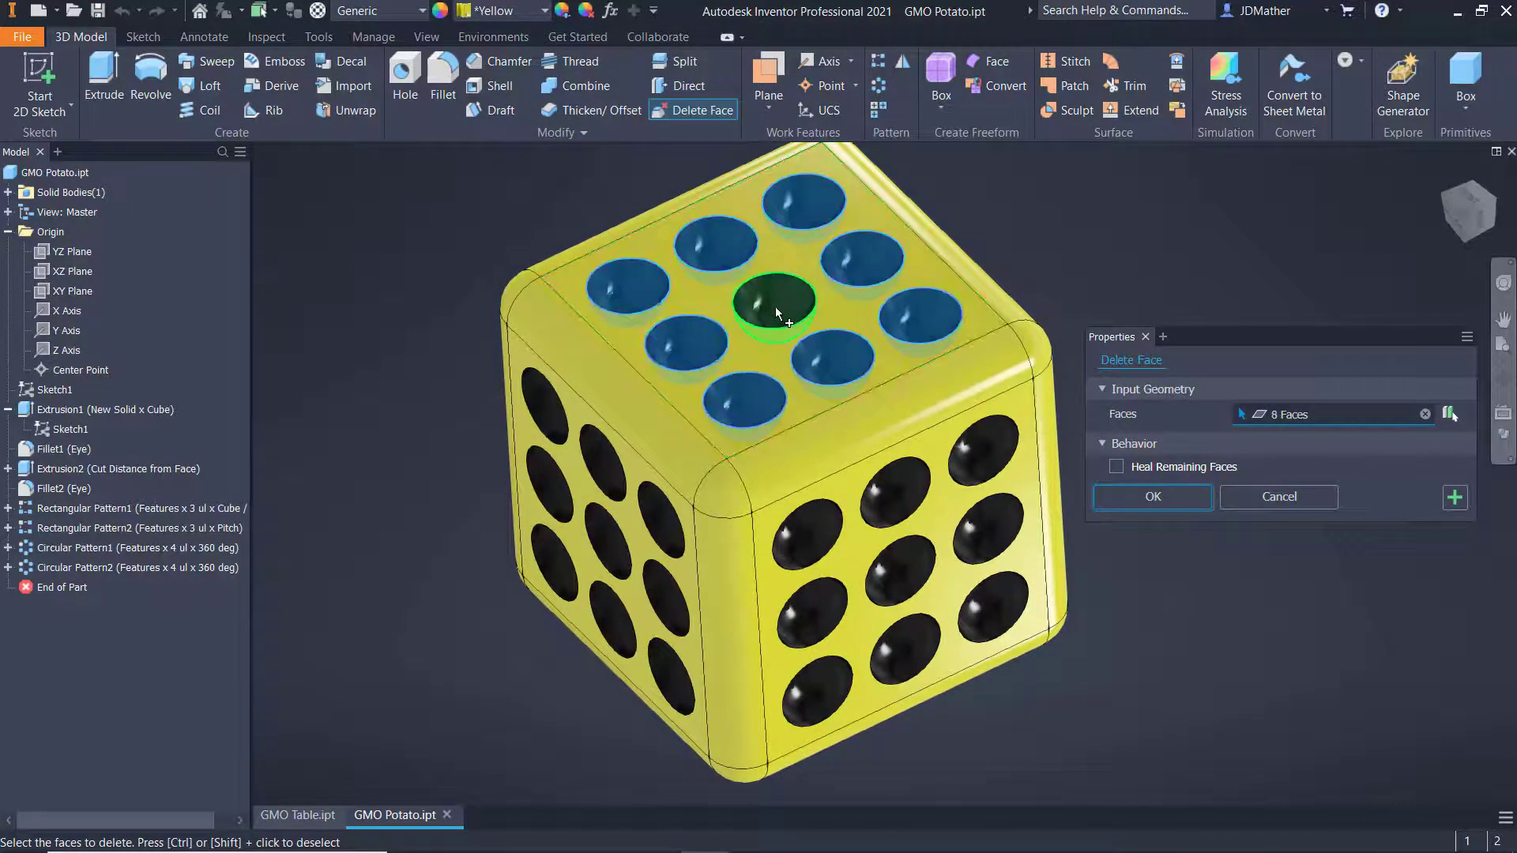
left_click(1115, 467)
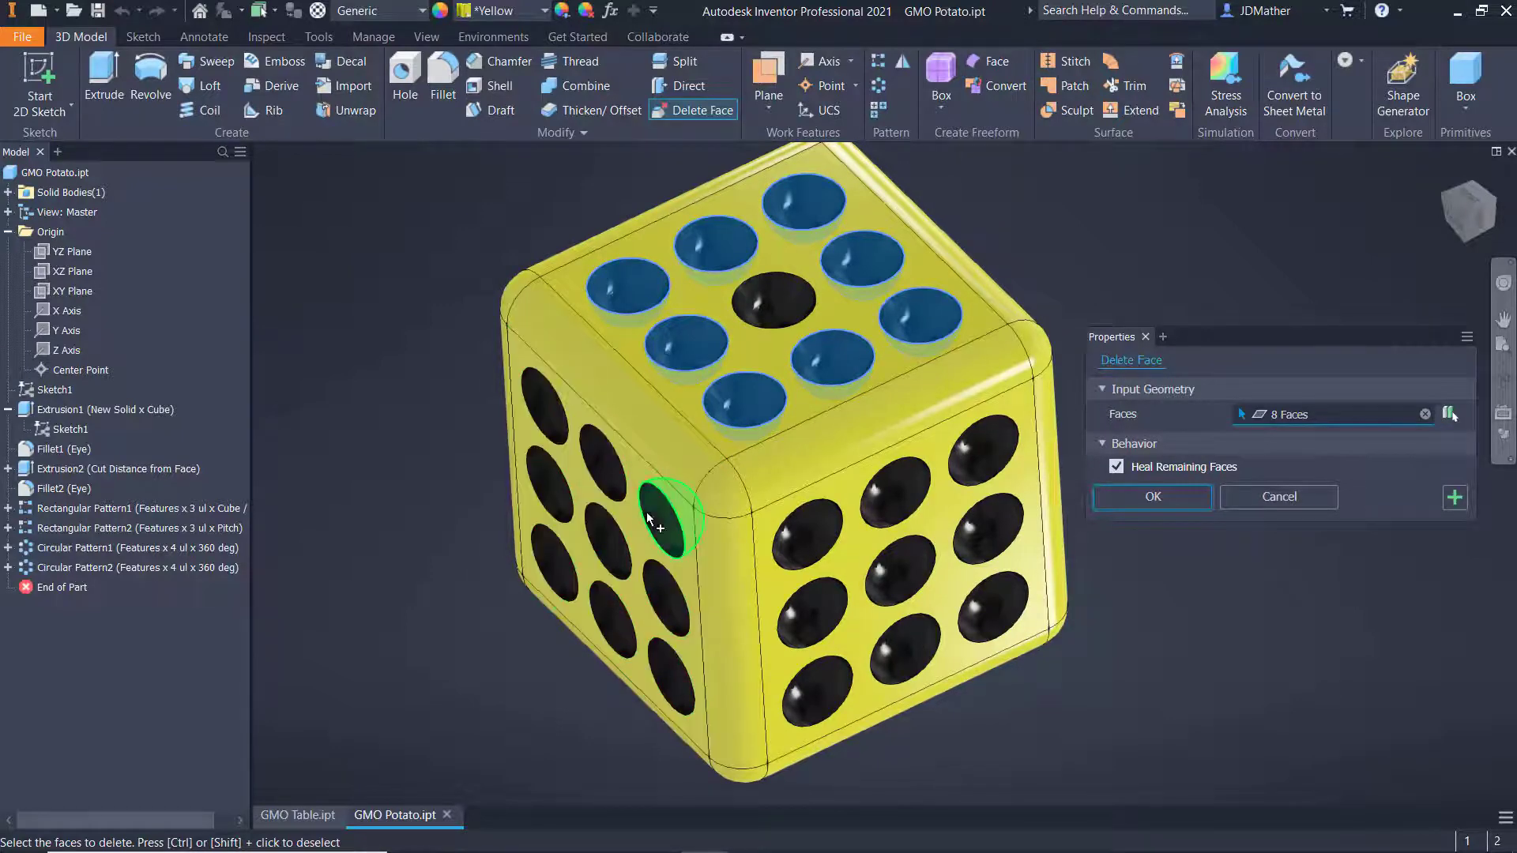
Step: Add seven pips of the adjoining side face to the deletion, keeping two diagonally opposite corner pips, and apply it
left_click(606, 540)
left_click(548, 485)
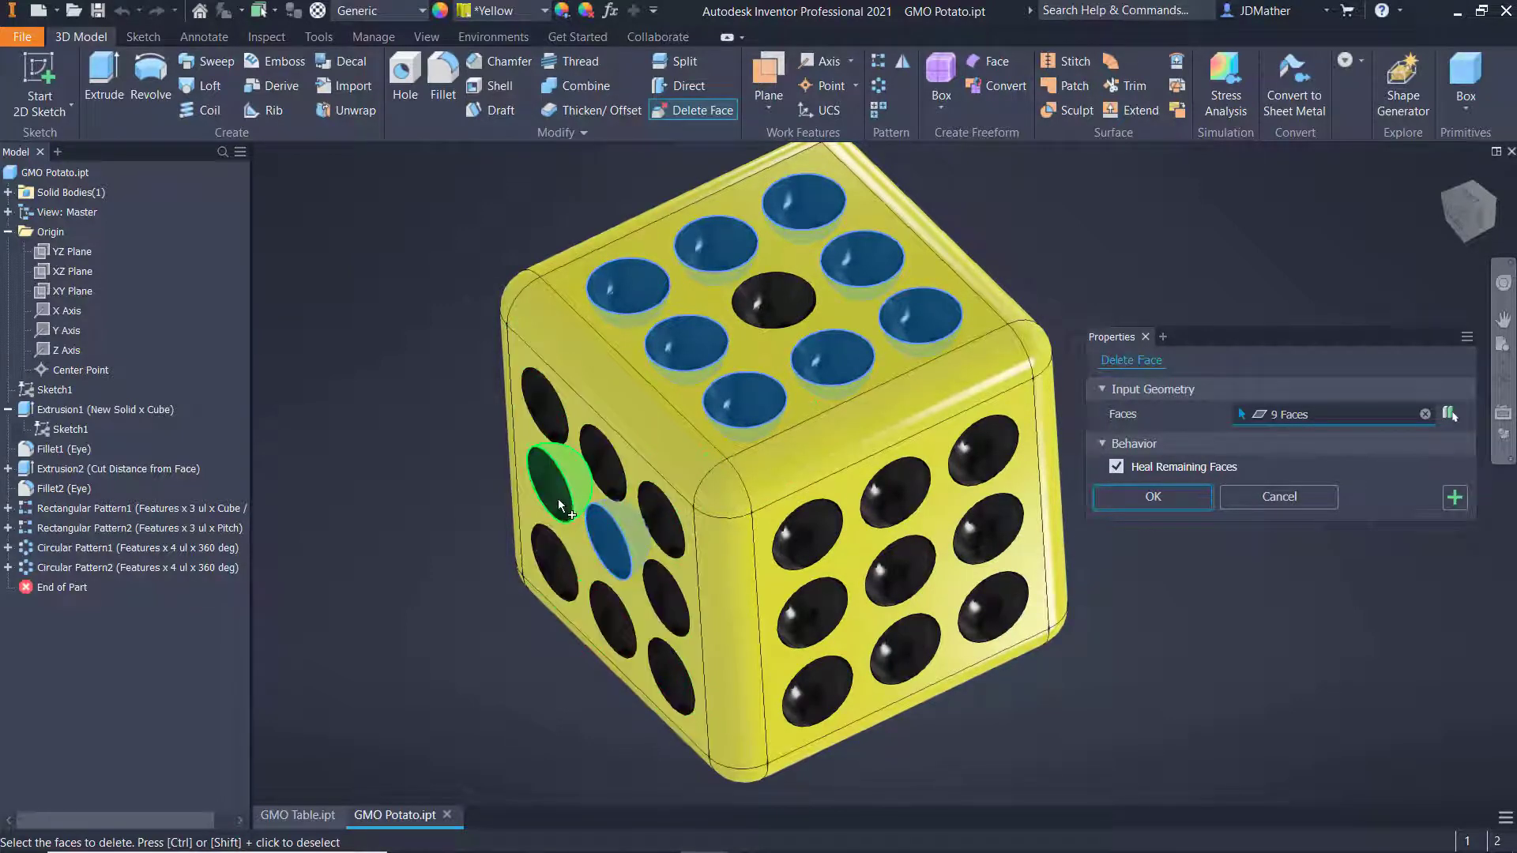
left_click(603, 462)
left_click(544, 406)
left_click(586, 606)
left_click(663, 598)
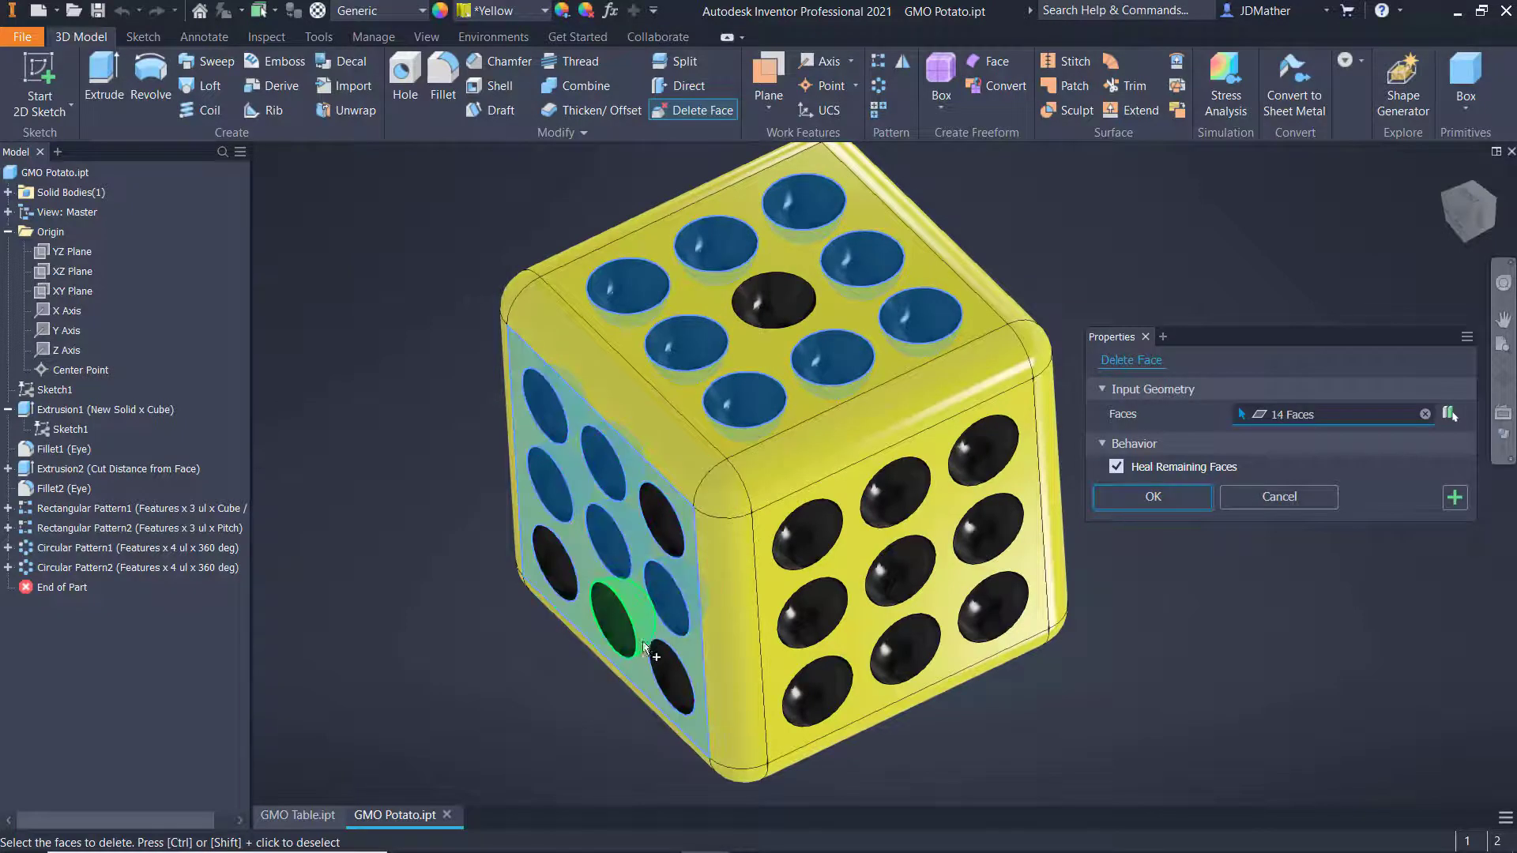
left_click(663, 672)
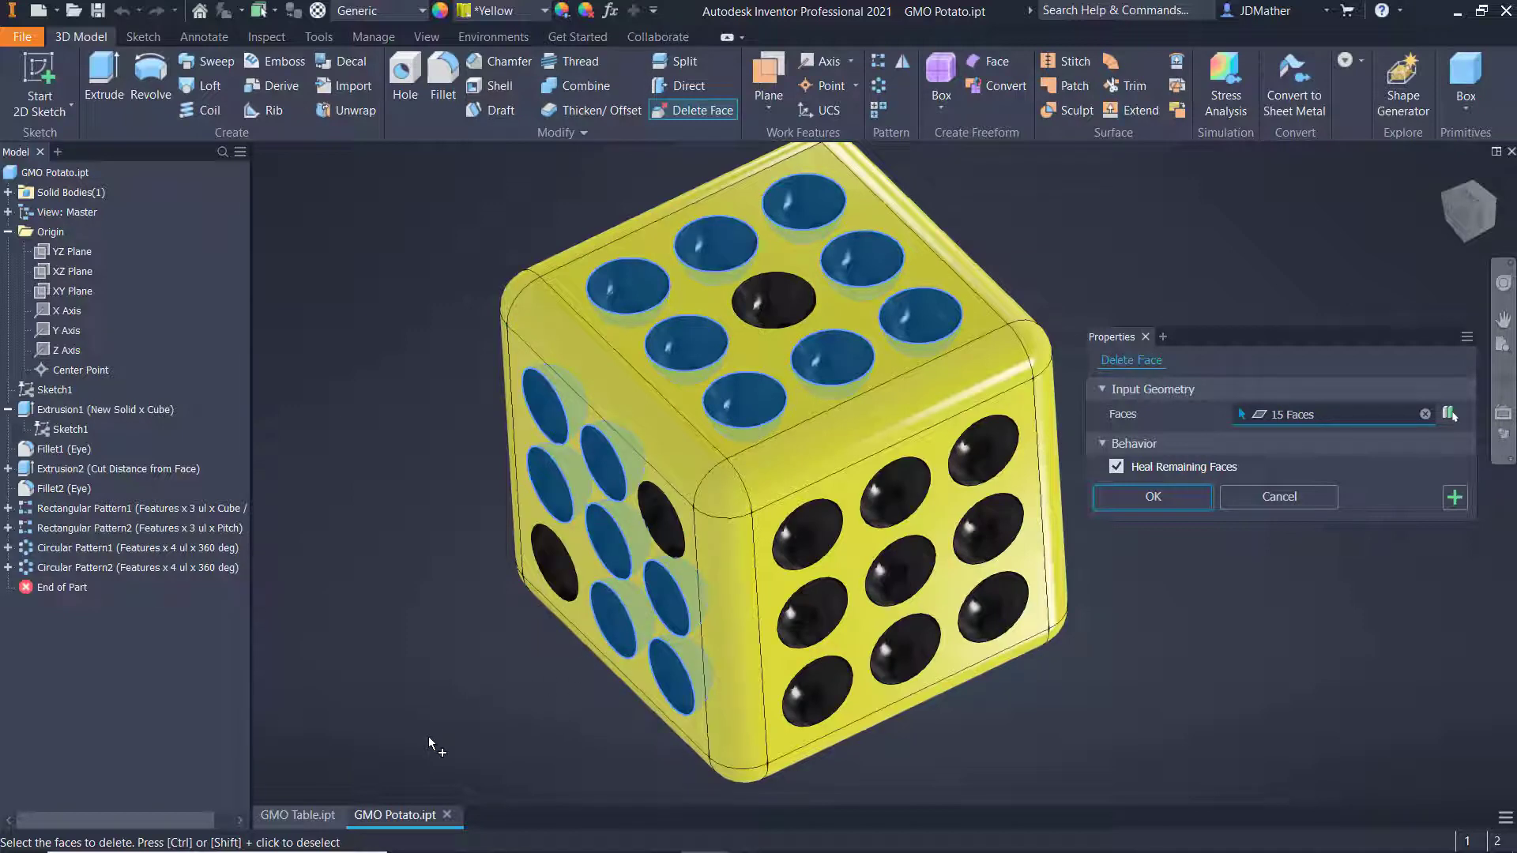
left_click(1167, 506)
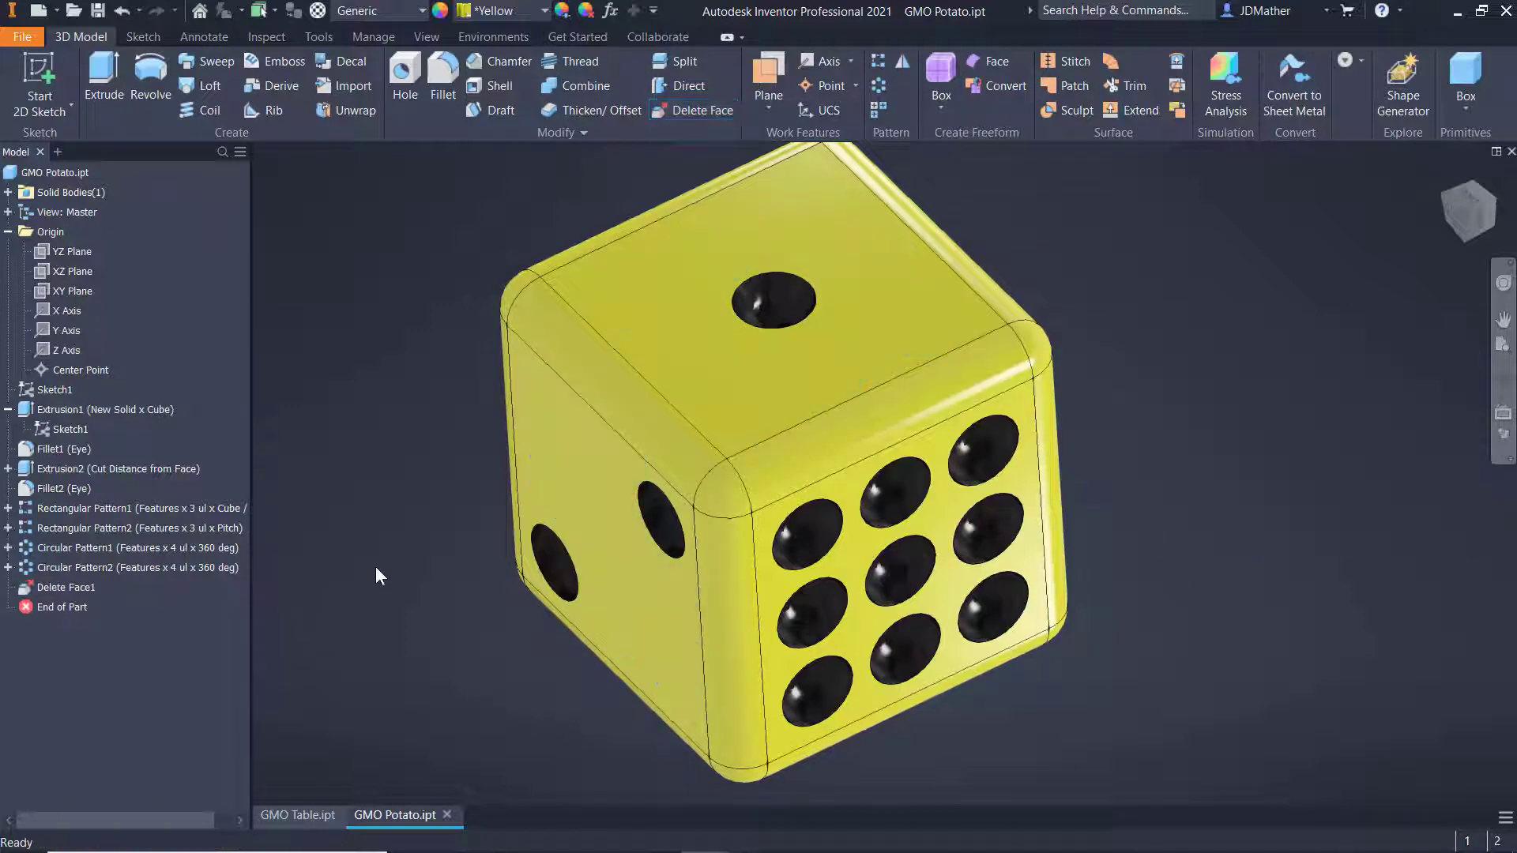
Step: Edit the Delete Face feature to also remove six pips from the second side face, keeping a diagonal row of three
right_click(86, 593)
left_click(115, 637)
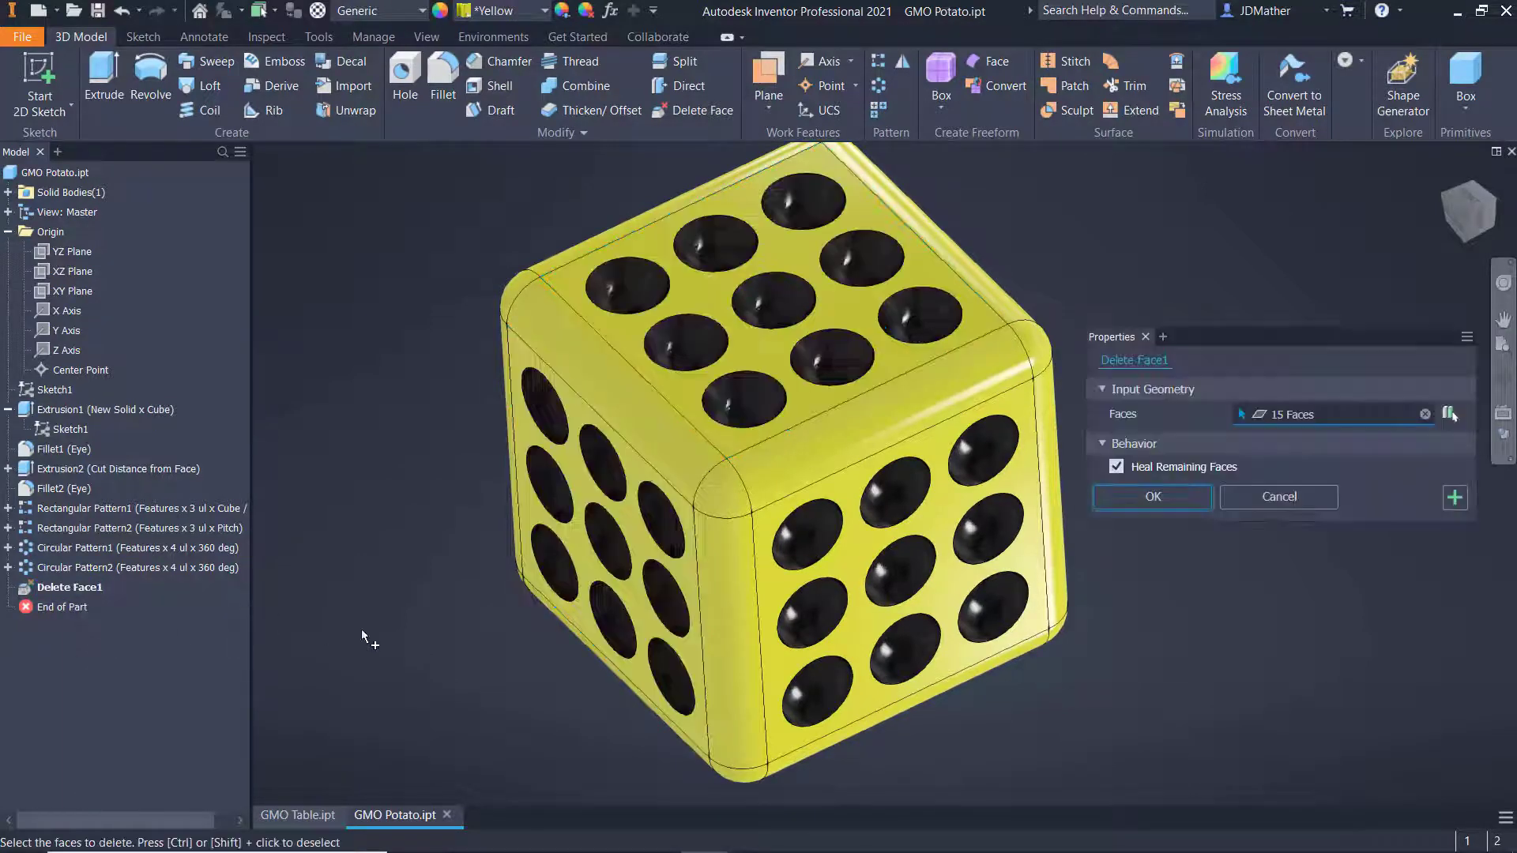
left_click(803, 619)
left_click(821, 688)
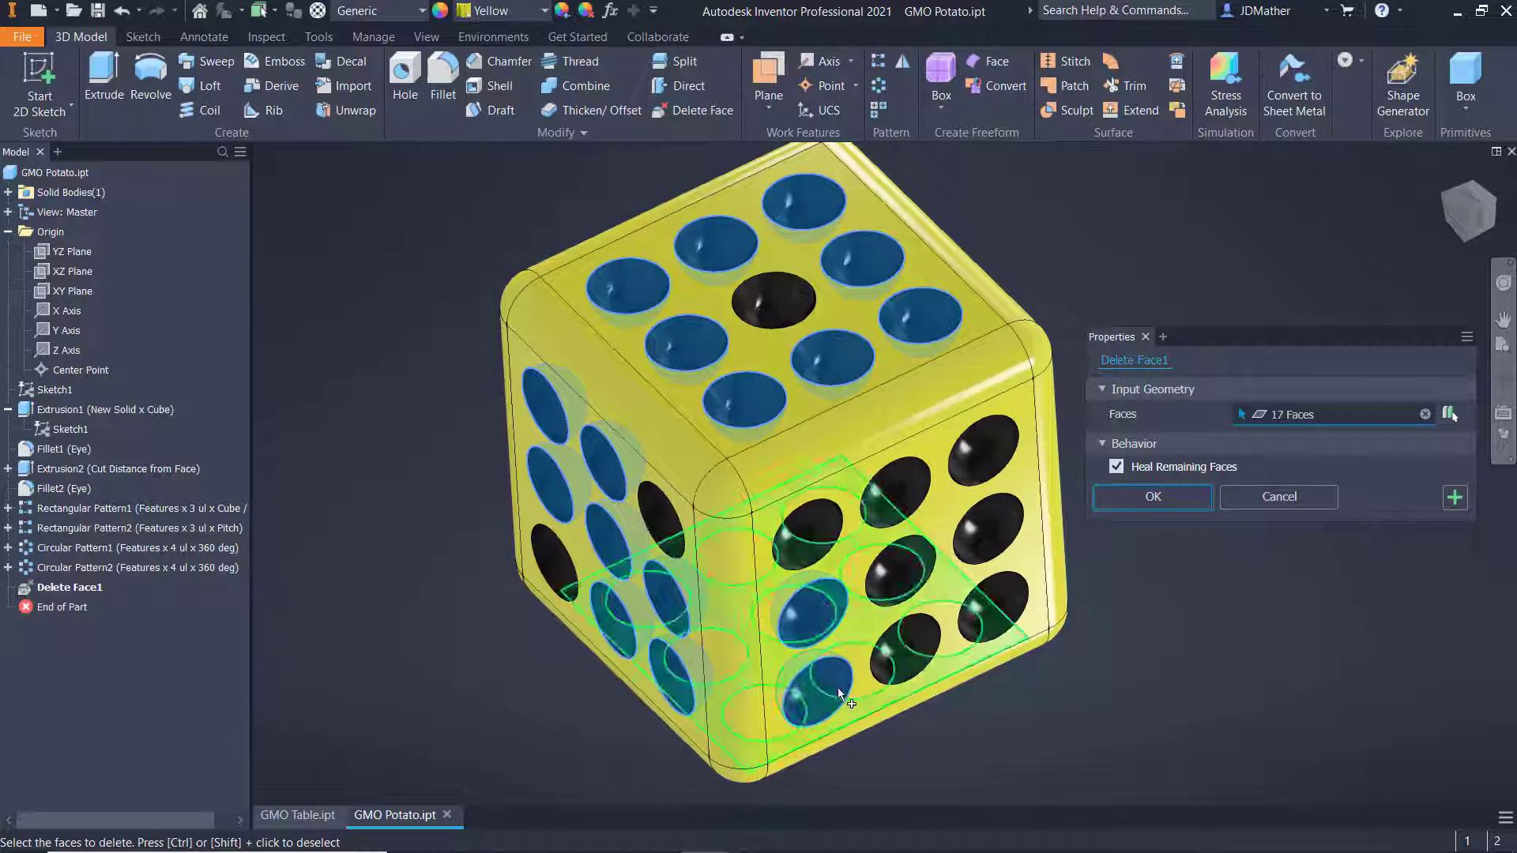
left_click(903, 660)
left_click(988, 529)
left_click(983, 451)
left_click(896, 493)
left_click(1177, 501)
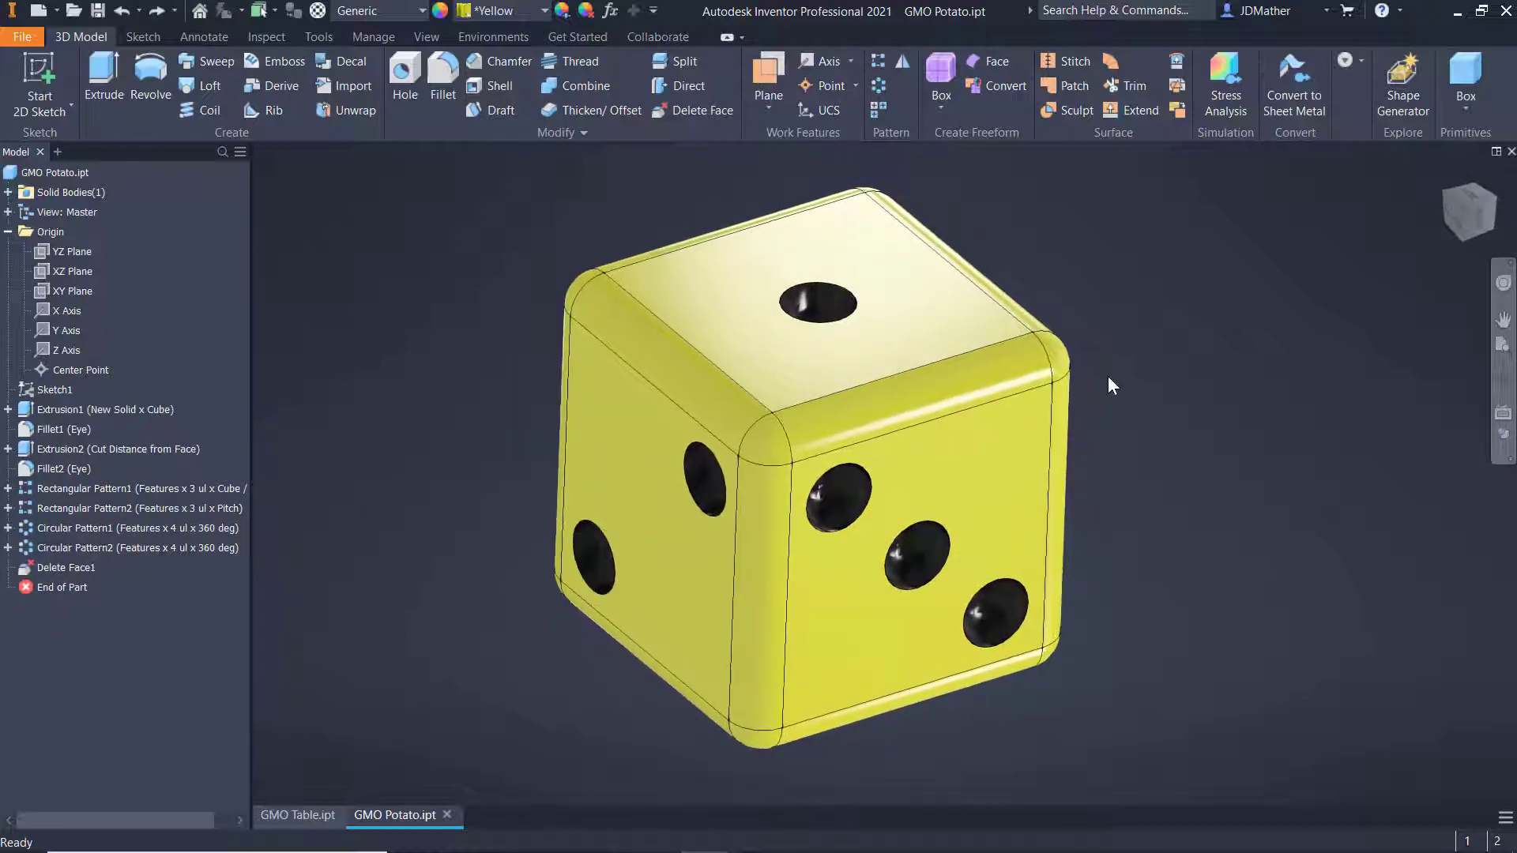
Step: Edit the Delete Face feature to also remove the four mid-edge pips of the face opposite the two, keeping the corners and centre
right_click(88, 567)
left_click(111, 617)
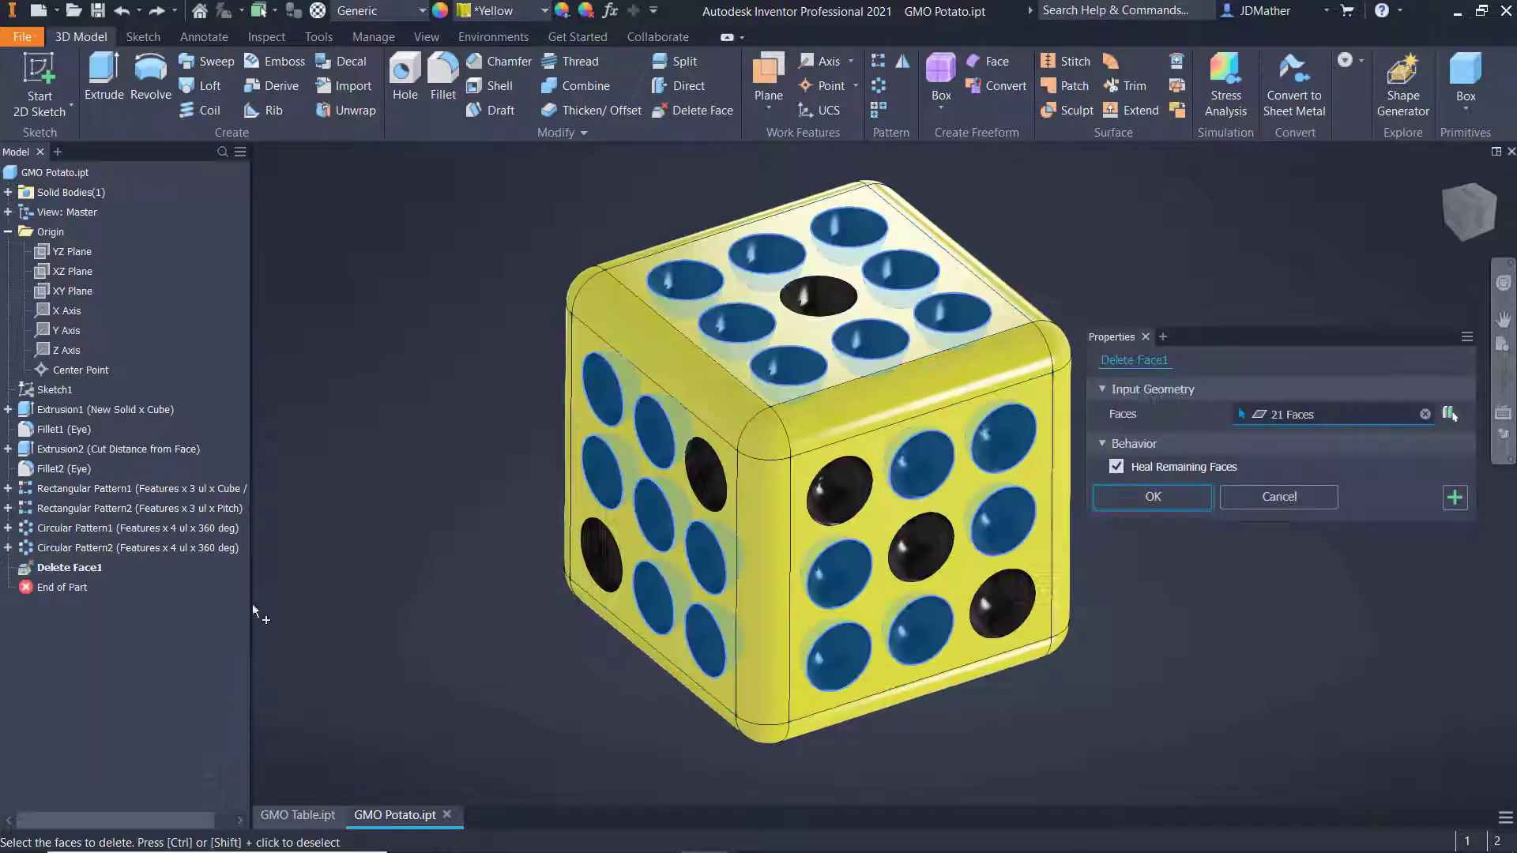
scroll(1075, 542, "up", 3)
scroll(1076, 549, "down", 3)
middle_click_drag(1076, 549, 789, 474, "shift")
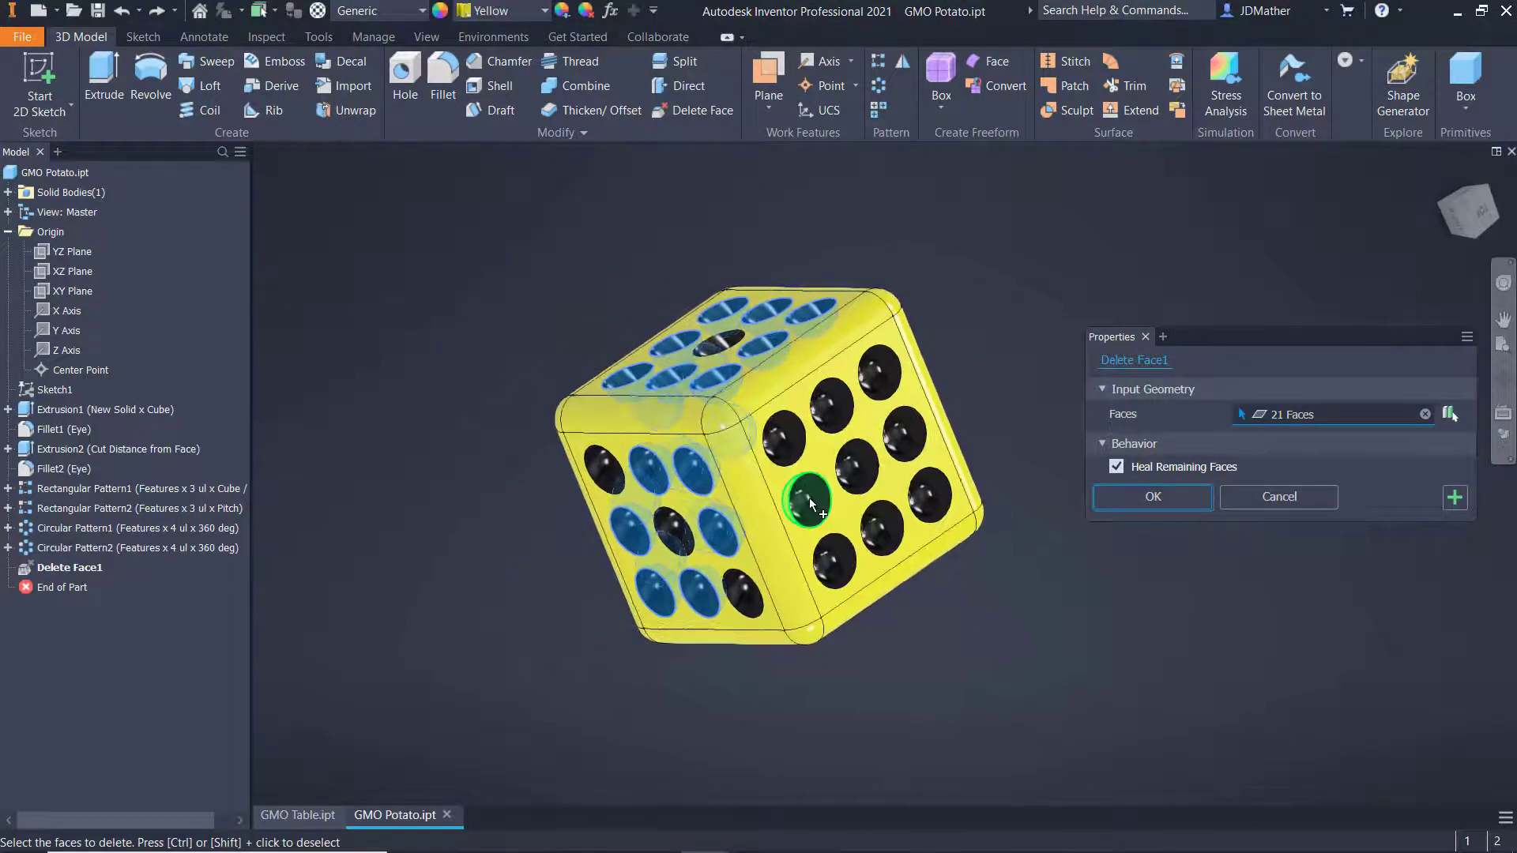
left_click(809, 500)
left_click(832, 407)
left_click(1111, 500)
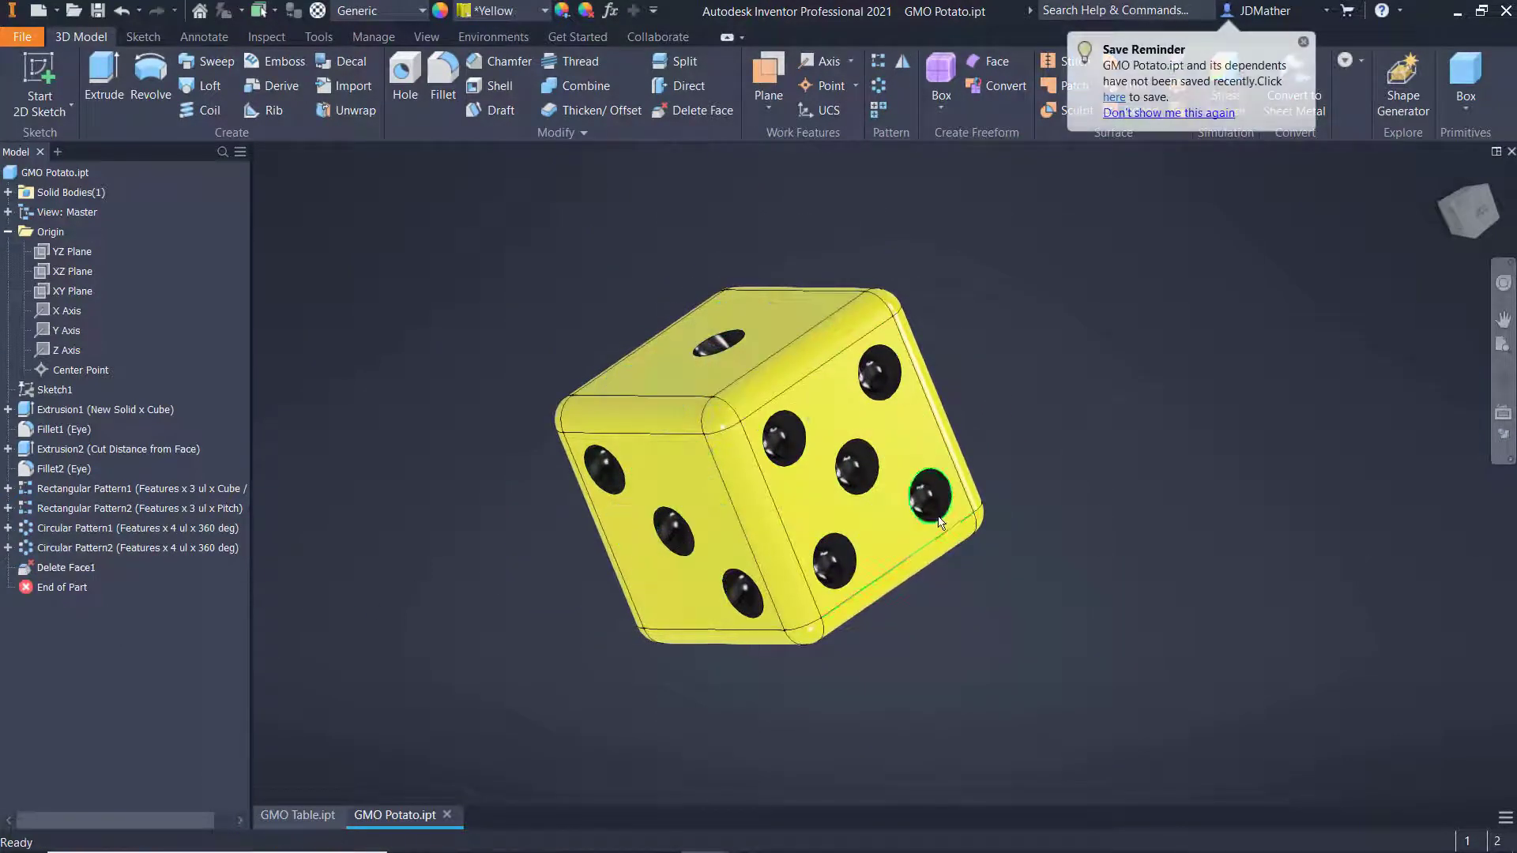
Step: Edit the Delete Face feature to also remove five pips from the next nine-pip side face, keeping only the four corner pips
middle_click_drag(690, 521, 592, 499, "shift")
key("F6")
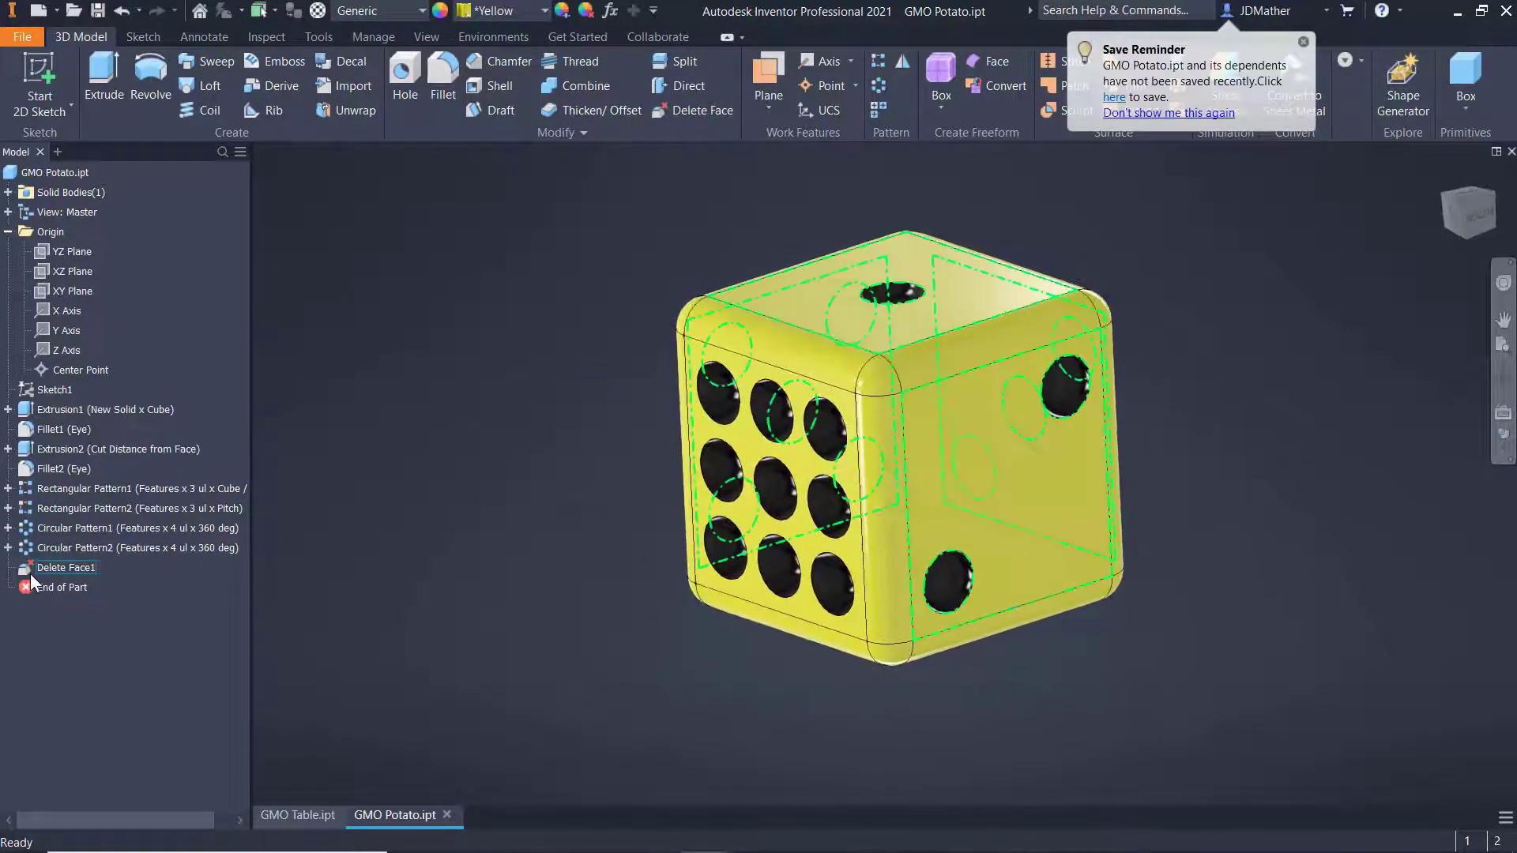
right_click(46, 568)
left_click(86, 620)
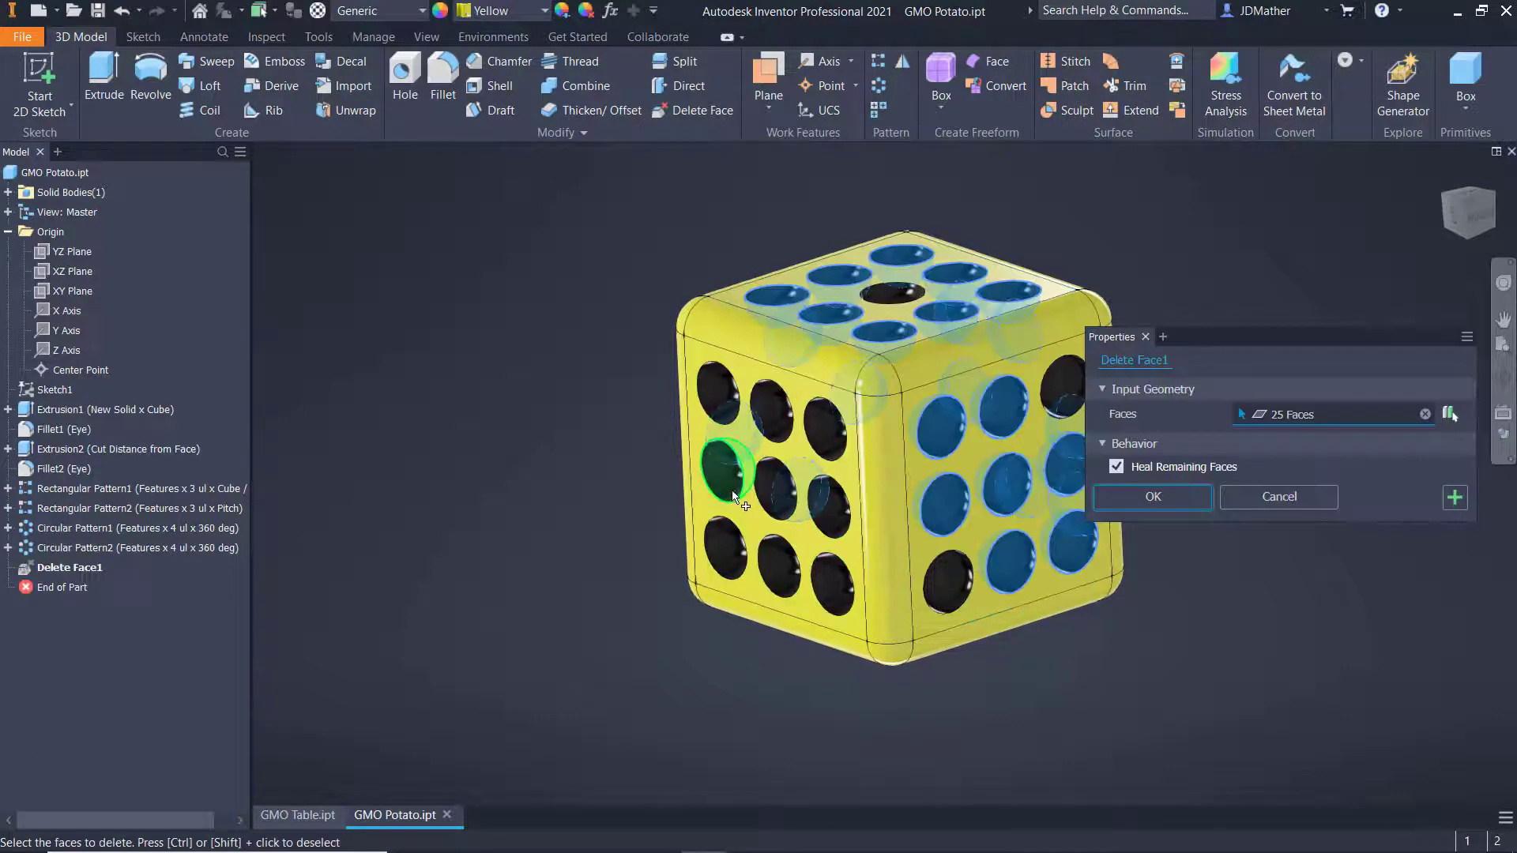
left_click(730, 478)
left_click(784, 483)
left_click(833, 511)
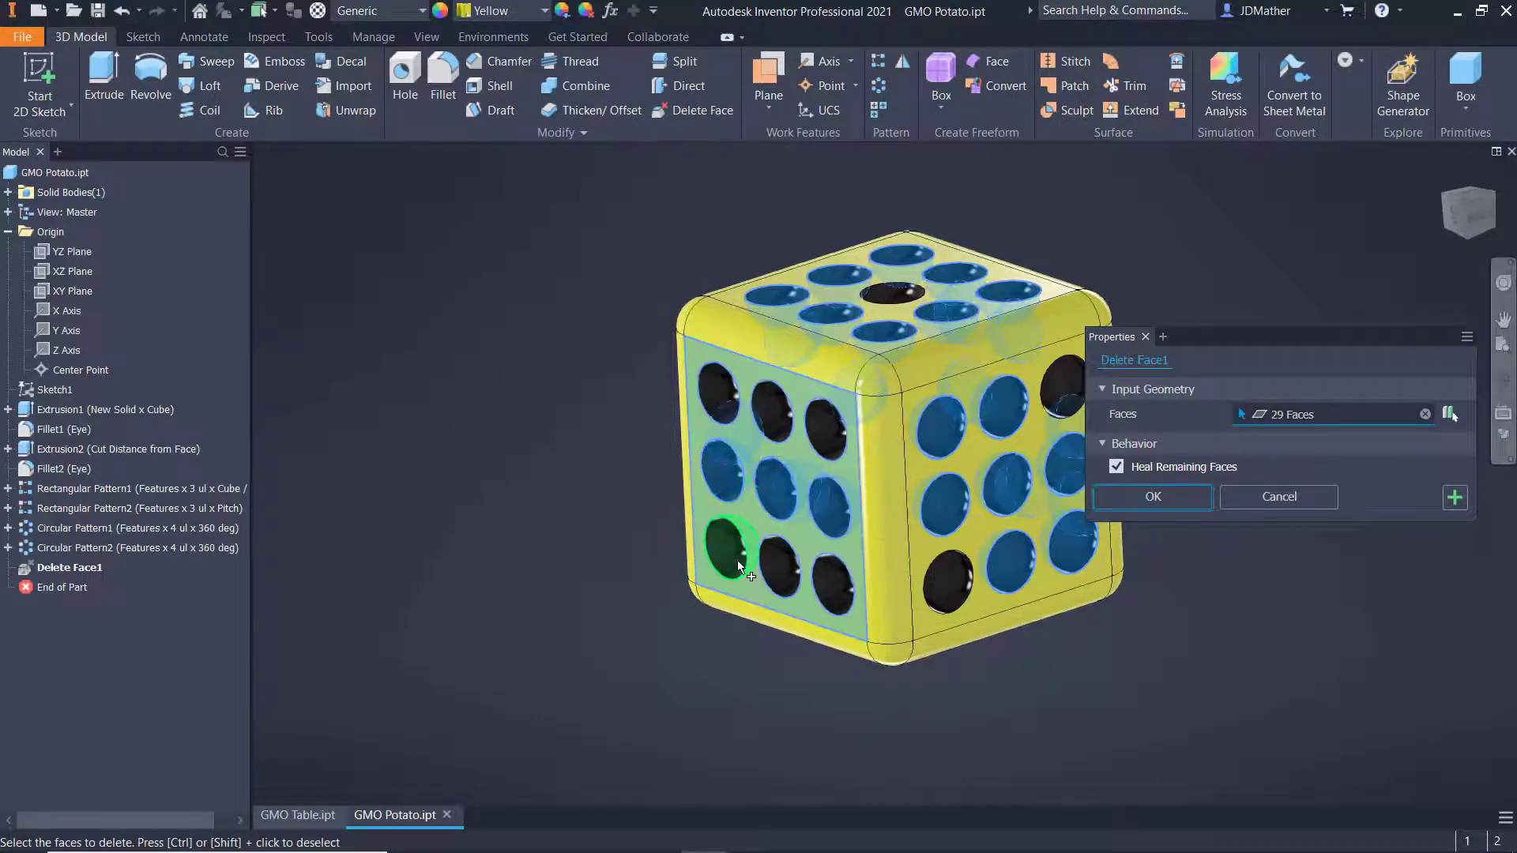
left_click(756, 582, "ctrl")
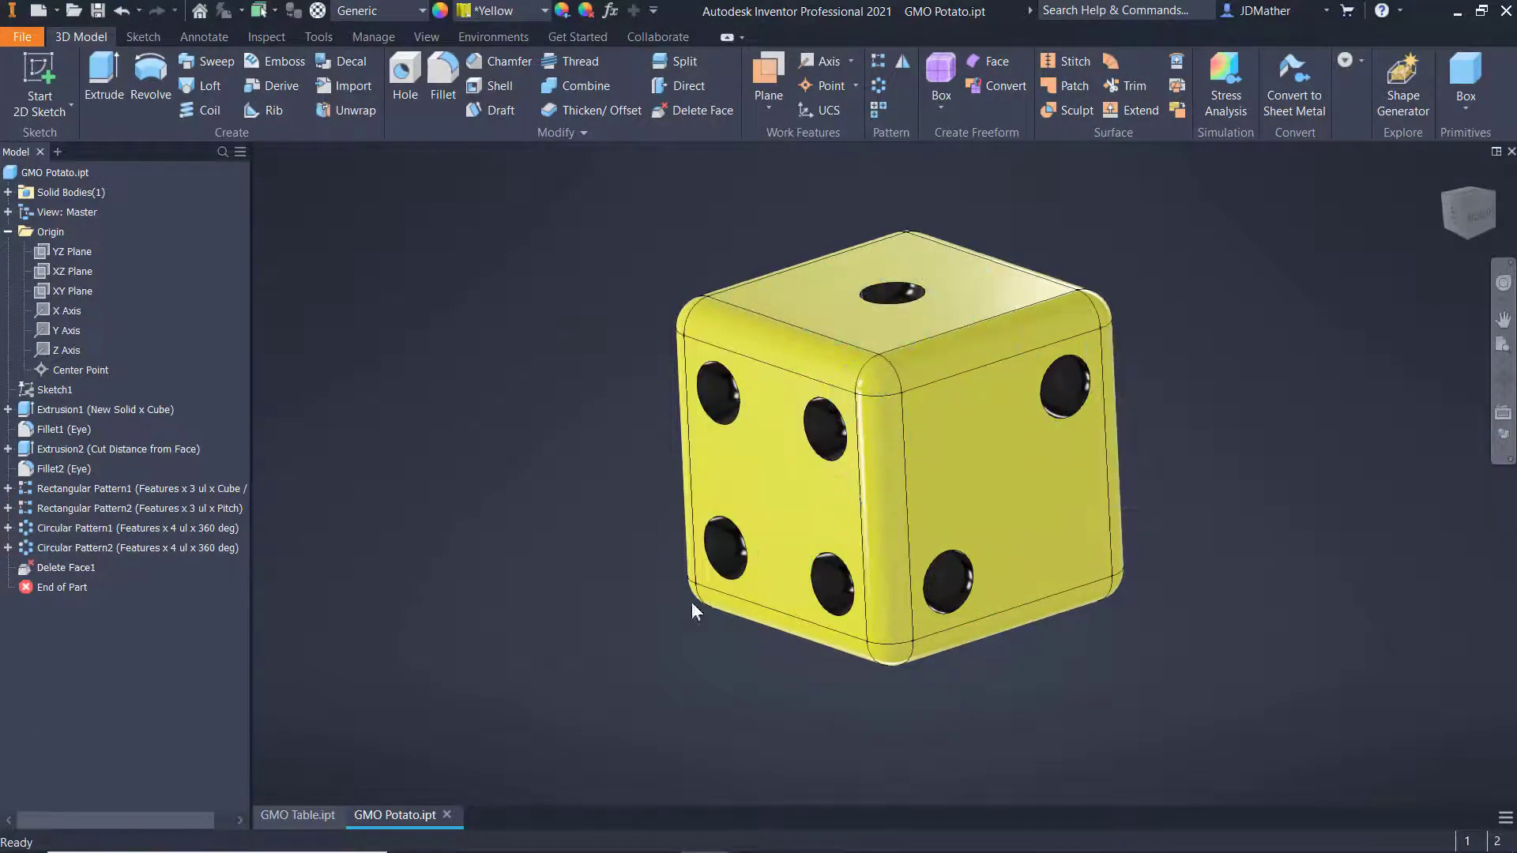
Step: Edit the Delete Face feature to also remove the middle row of three pips from the last nine-pip face, keeping six
middle_click_drag(558, 559, 975, 565, "shift")
scroll(975, 566, "up", 3)
scroll(974, 567, "down", 3)
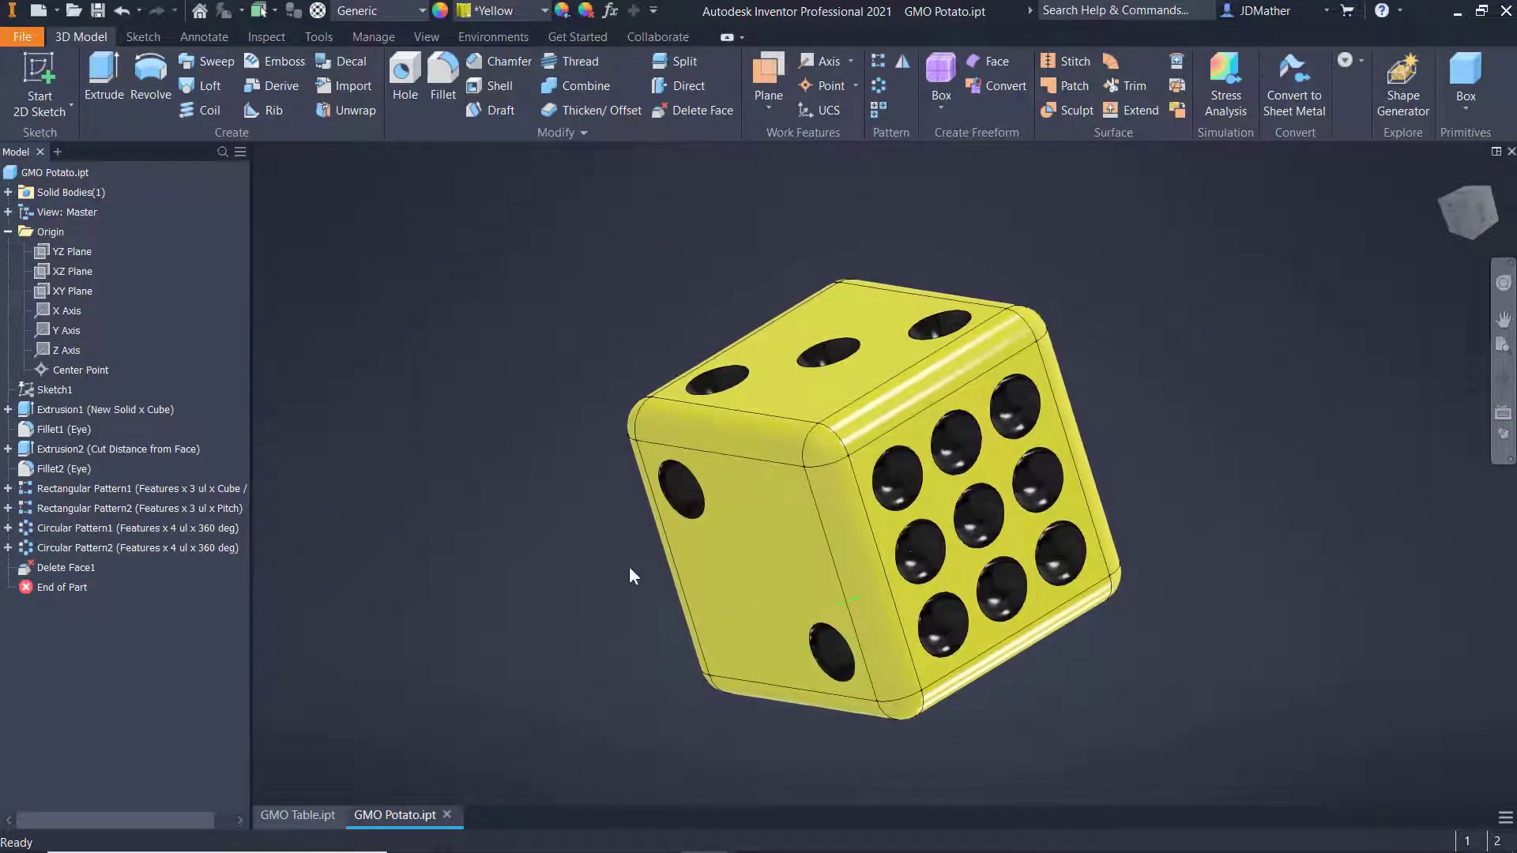
right_click(72, 570)
left_click(101, 618)
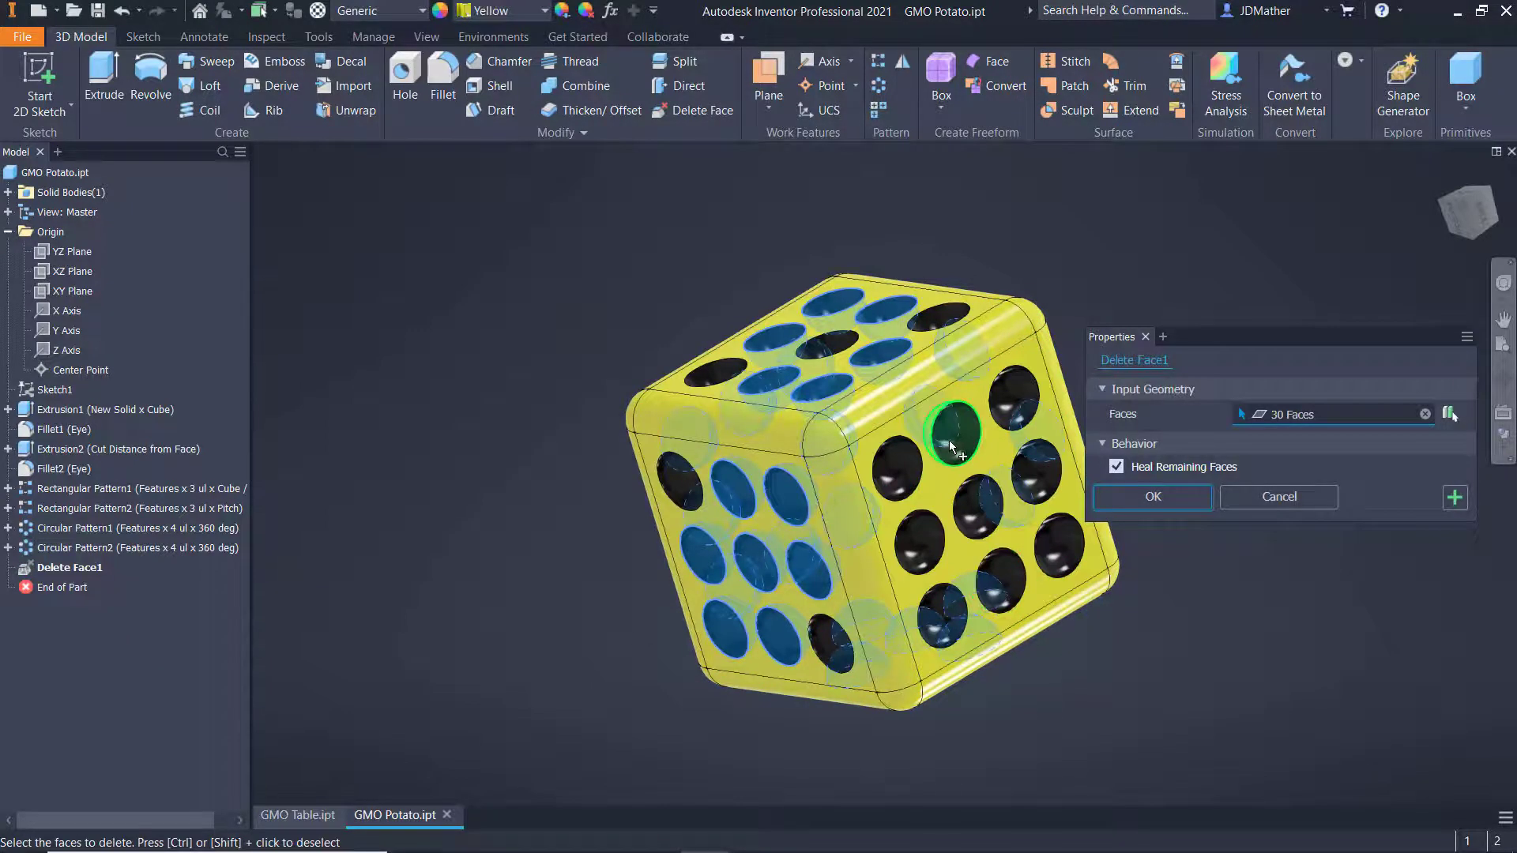
left_click(983, 525)
left_click(999, 583)
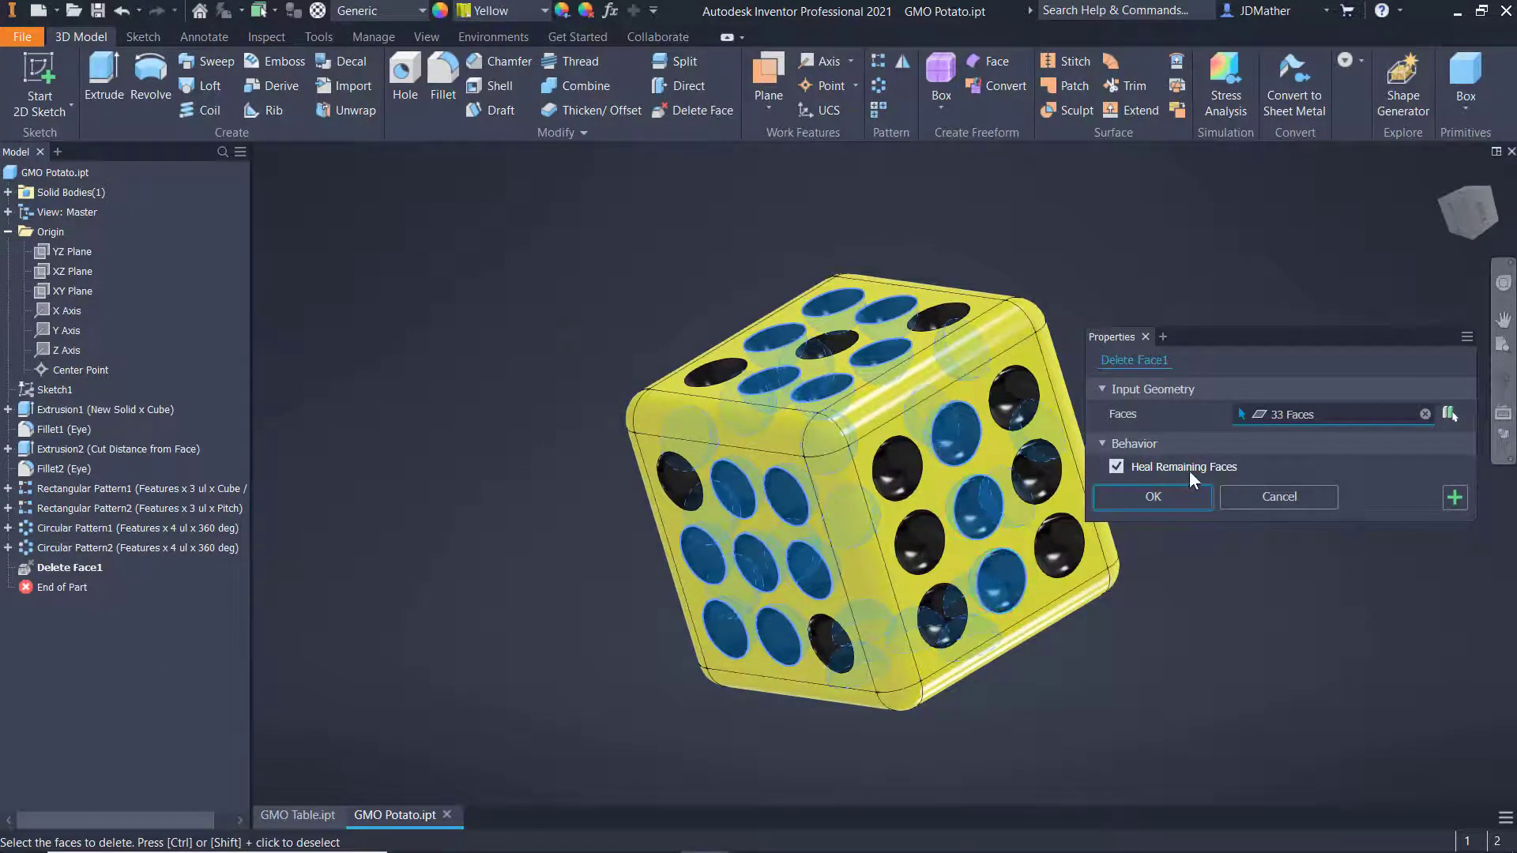
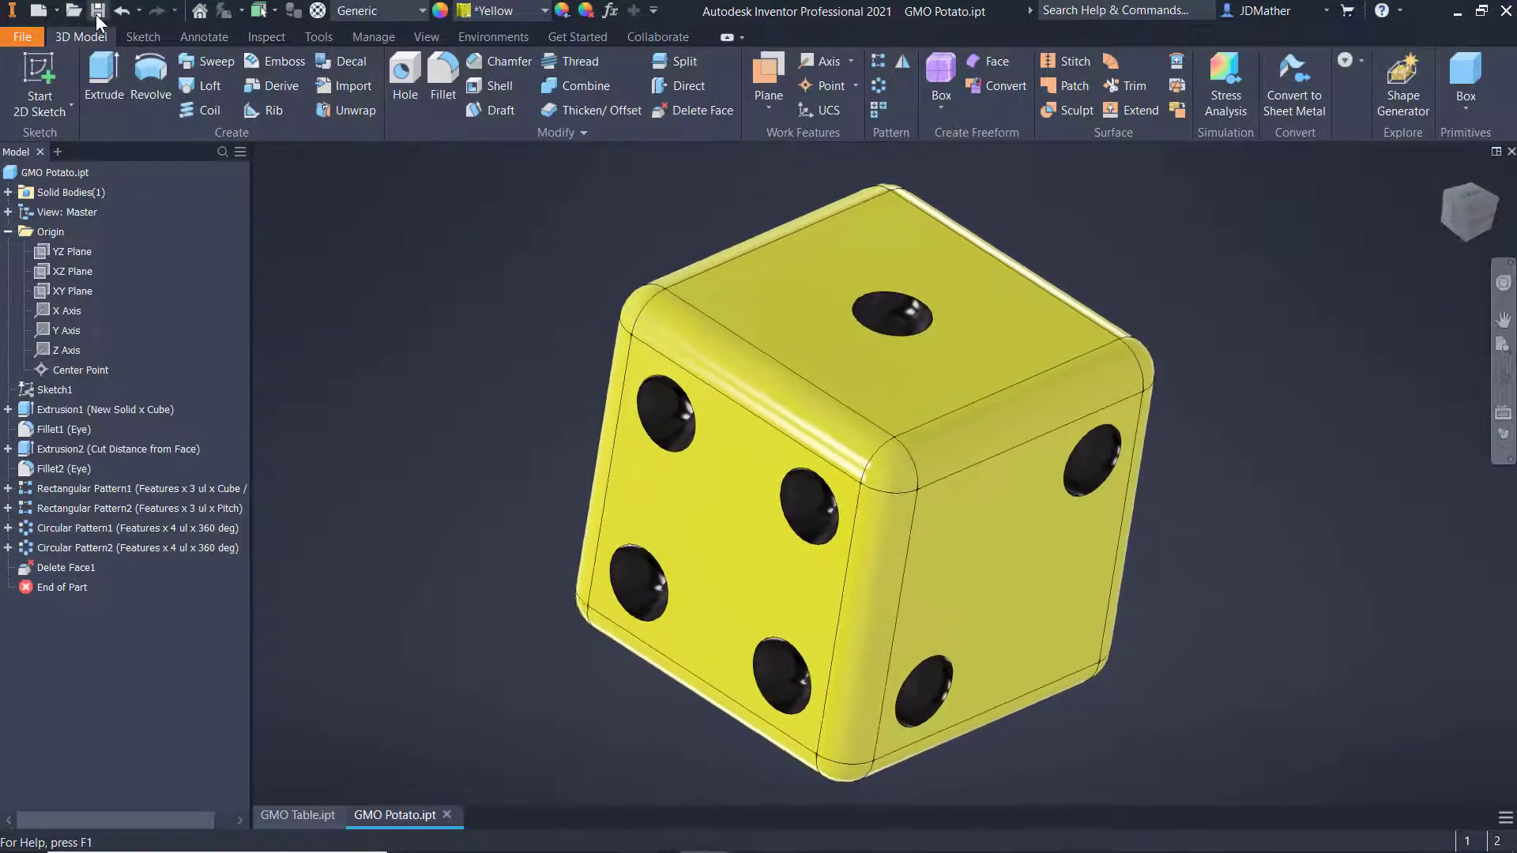
Step: Create a new assembly and save it as Spatial Joint in the Spatial Joint folder
left_click(56, 11)
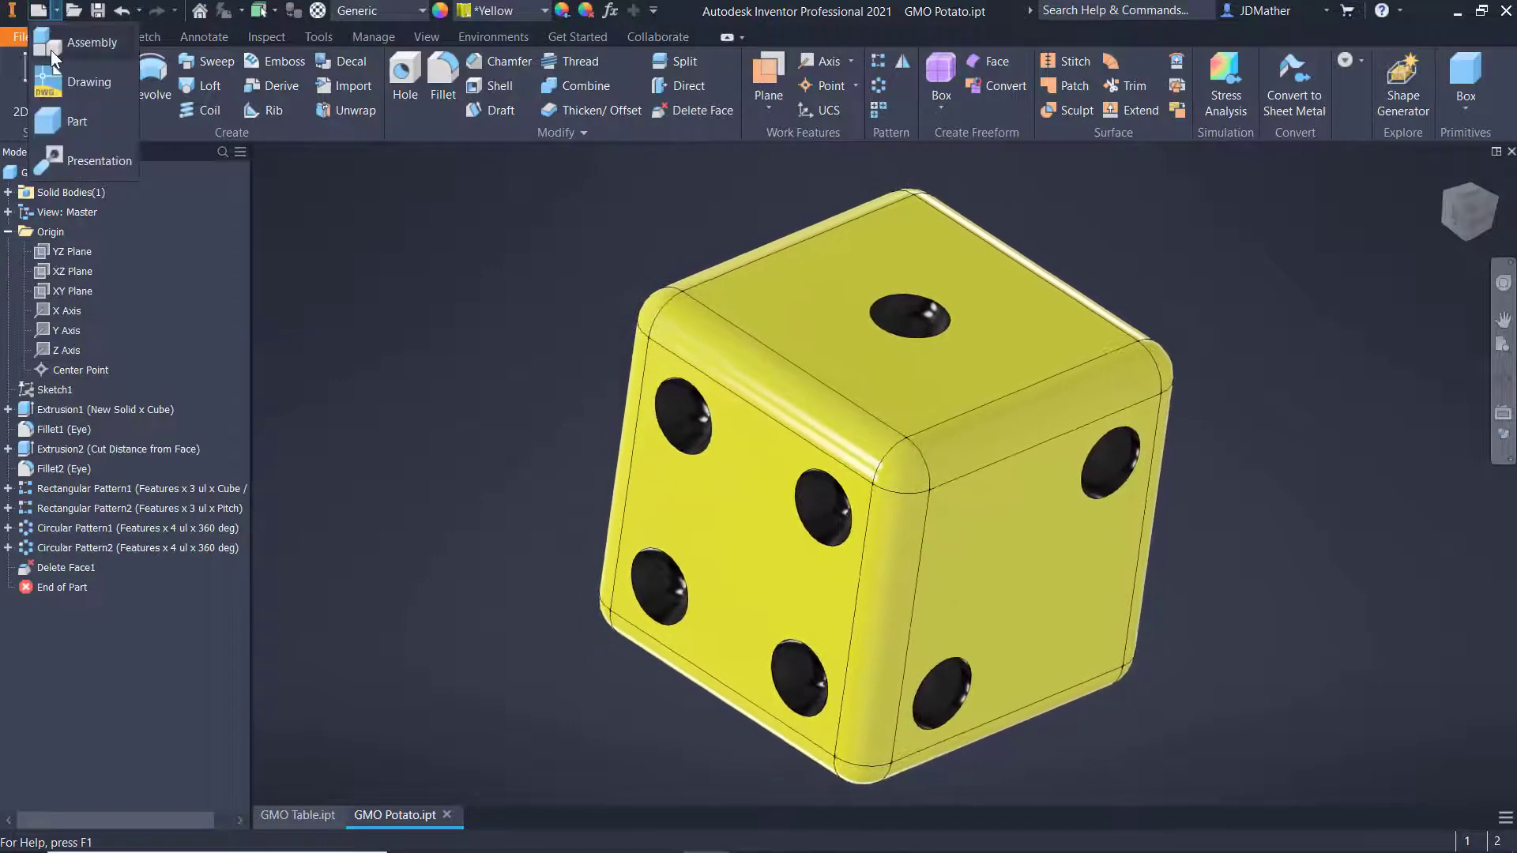
key("ctrl+n")
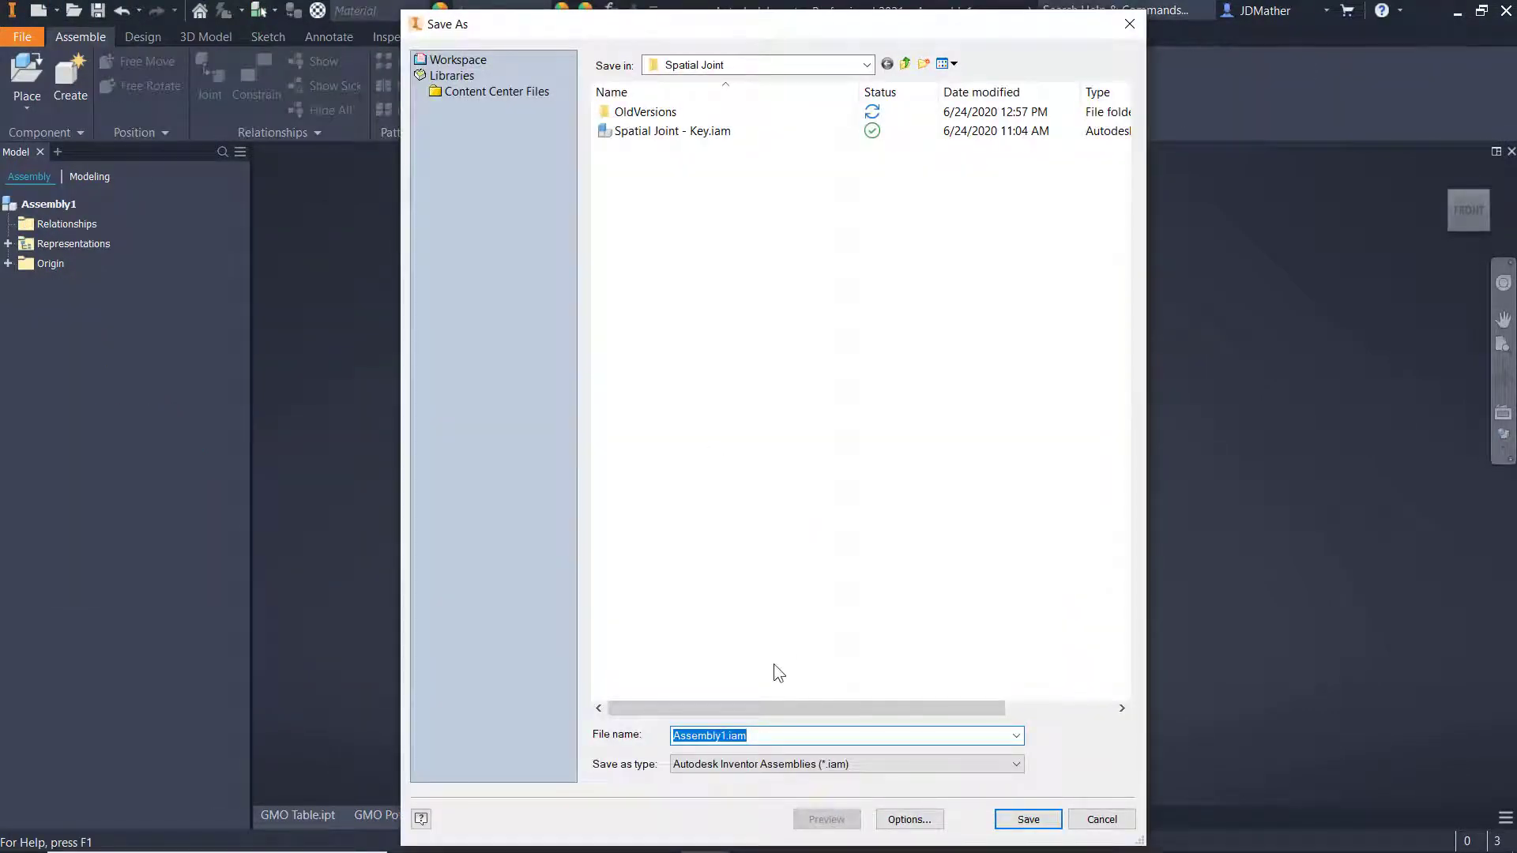
type("Spati")
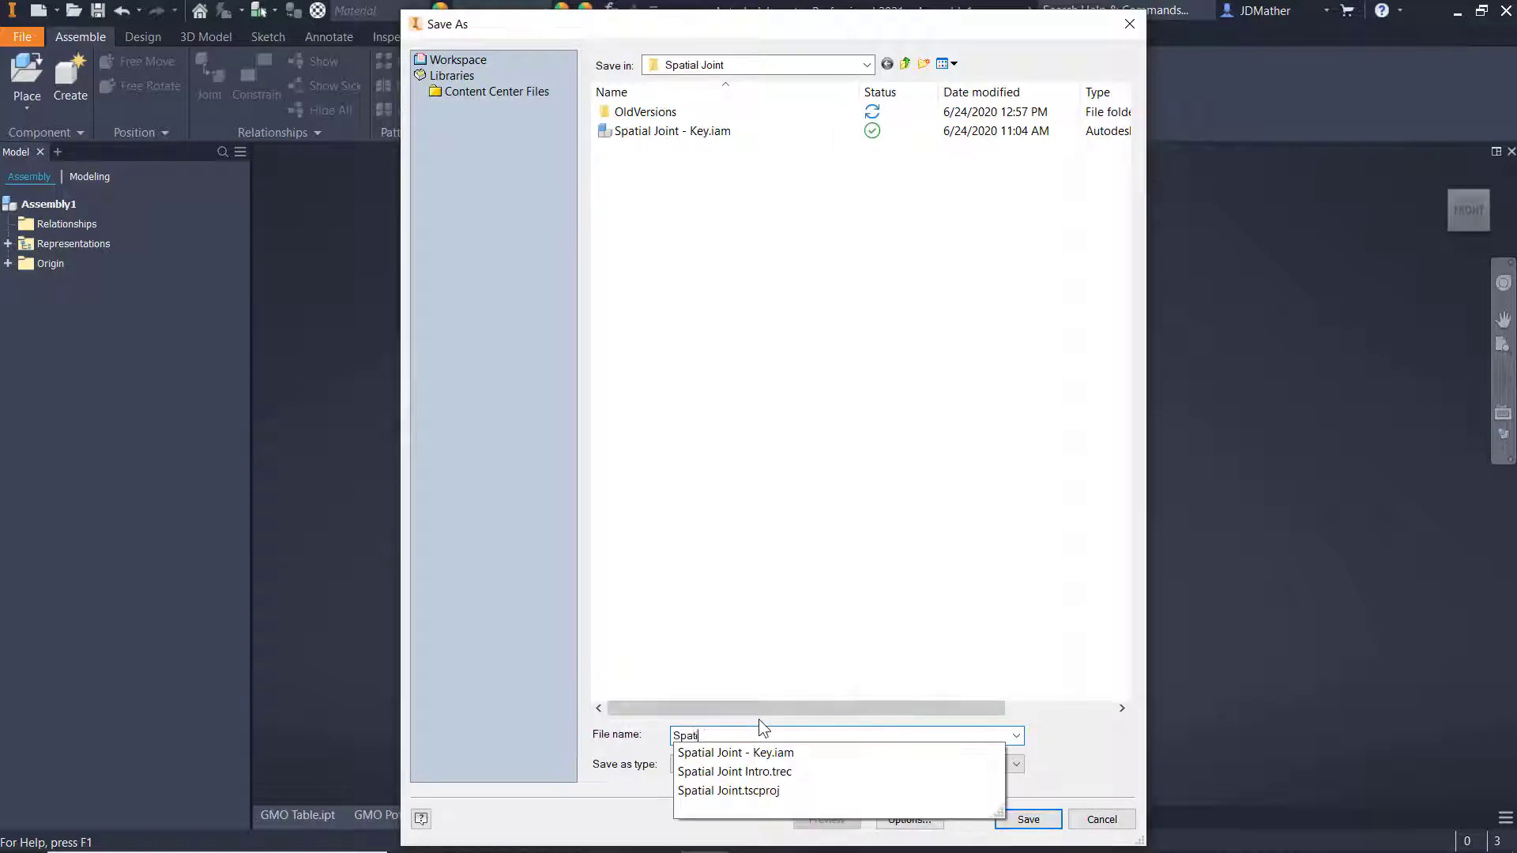
type("al Joint")
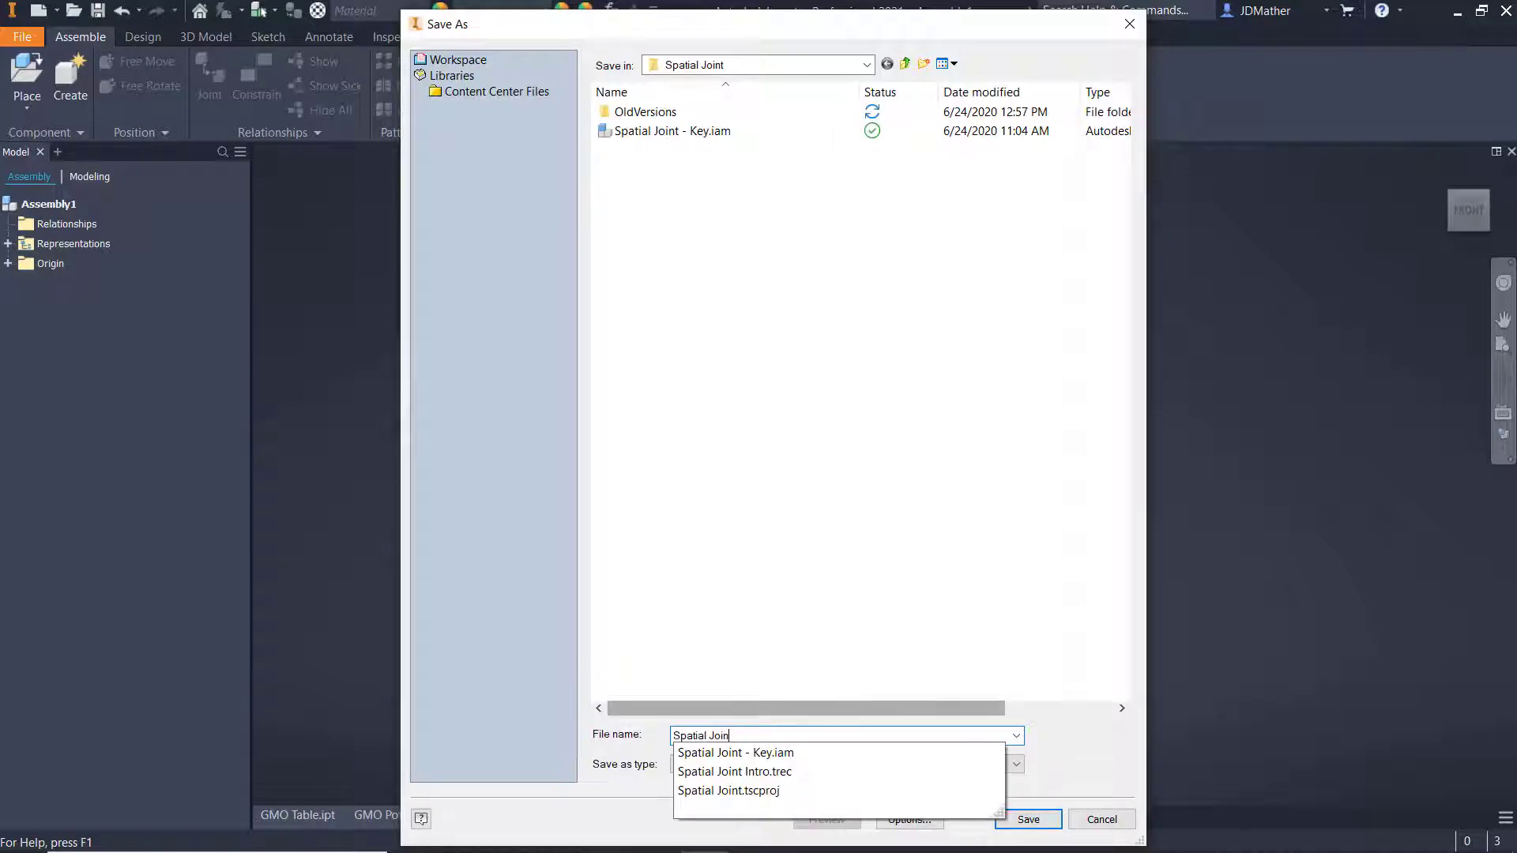
key("Return")
Step: Place one GMO Table.ipt in the assembly, grounded at the origin
left_click(29, 79)
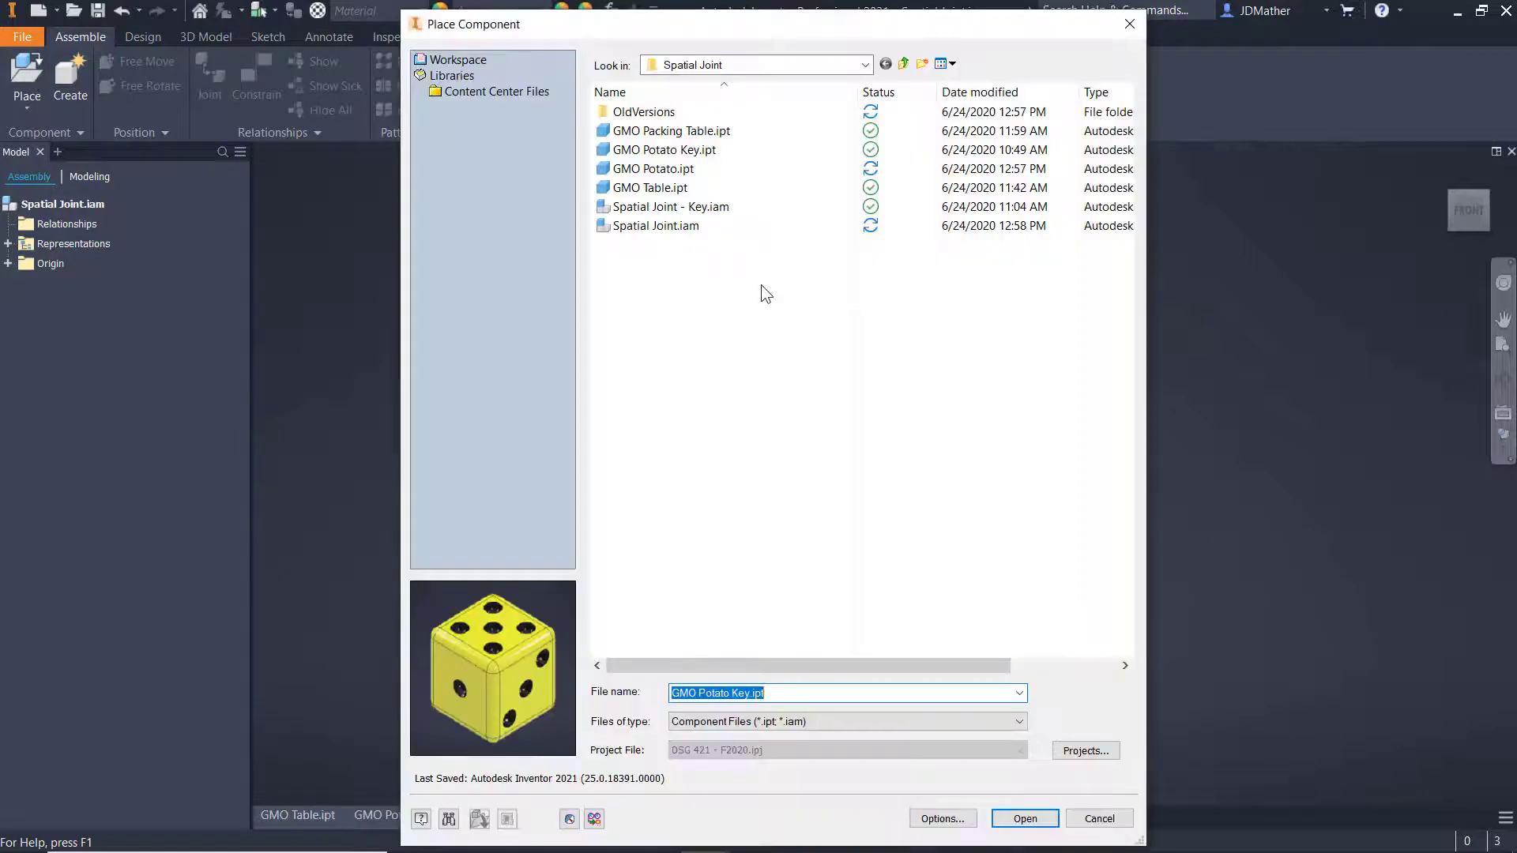
left_click(604, 189)
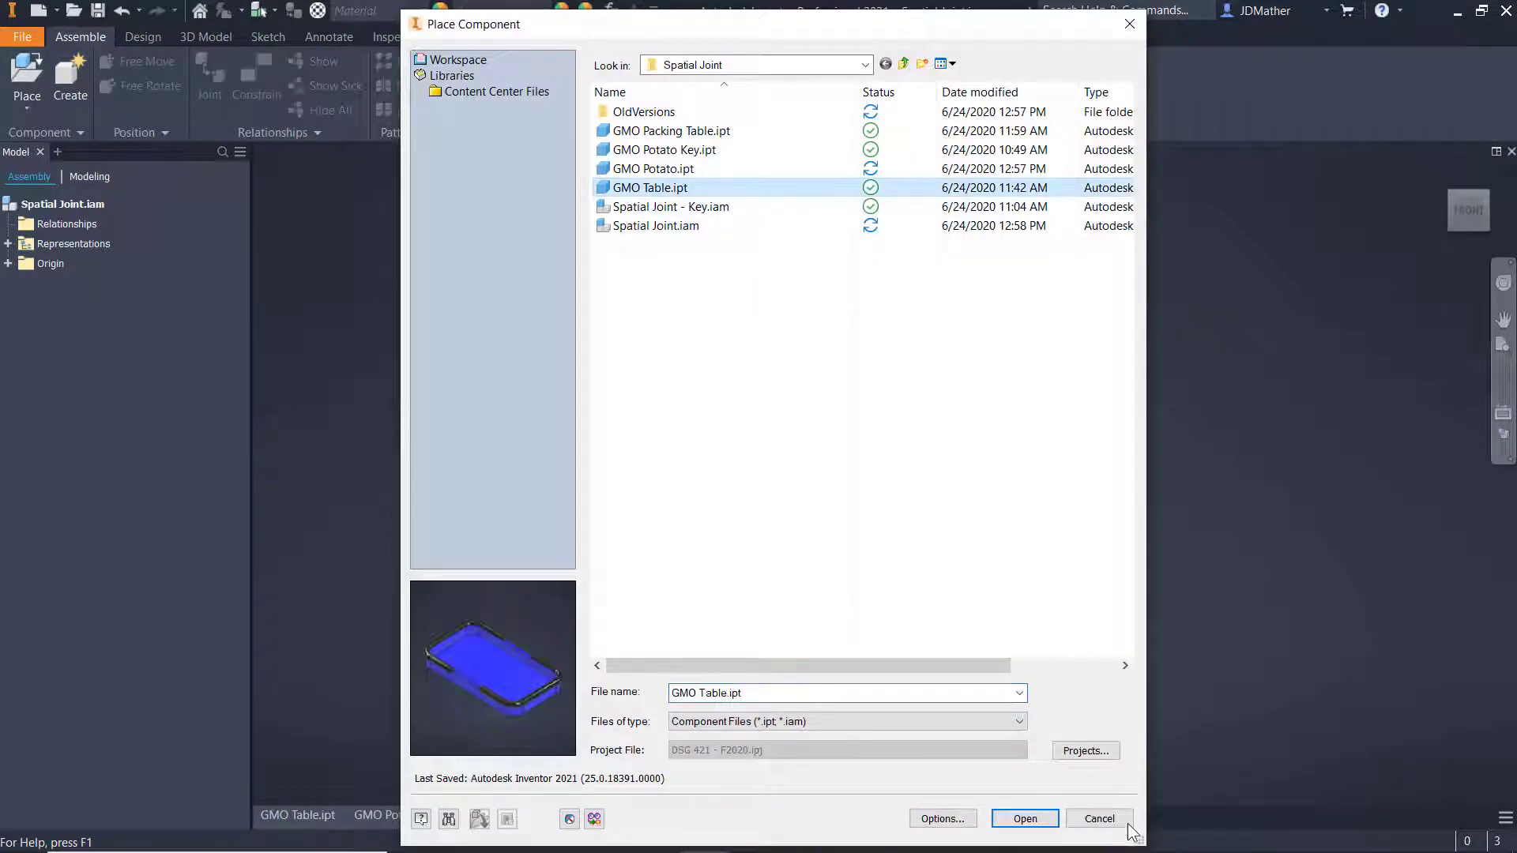
left_click(1025, 818)
right_click(956, 462)
left_click(1005, 492)
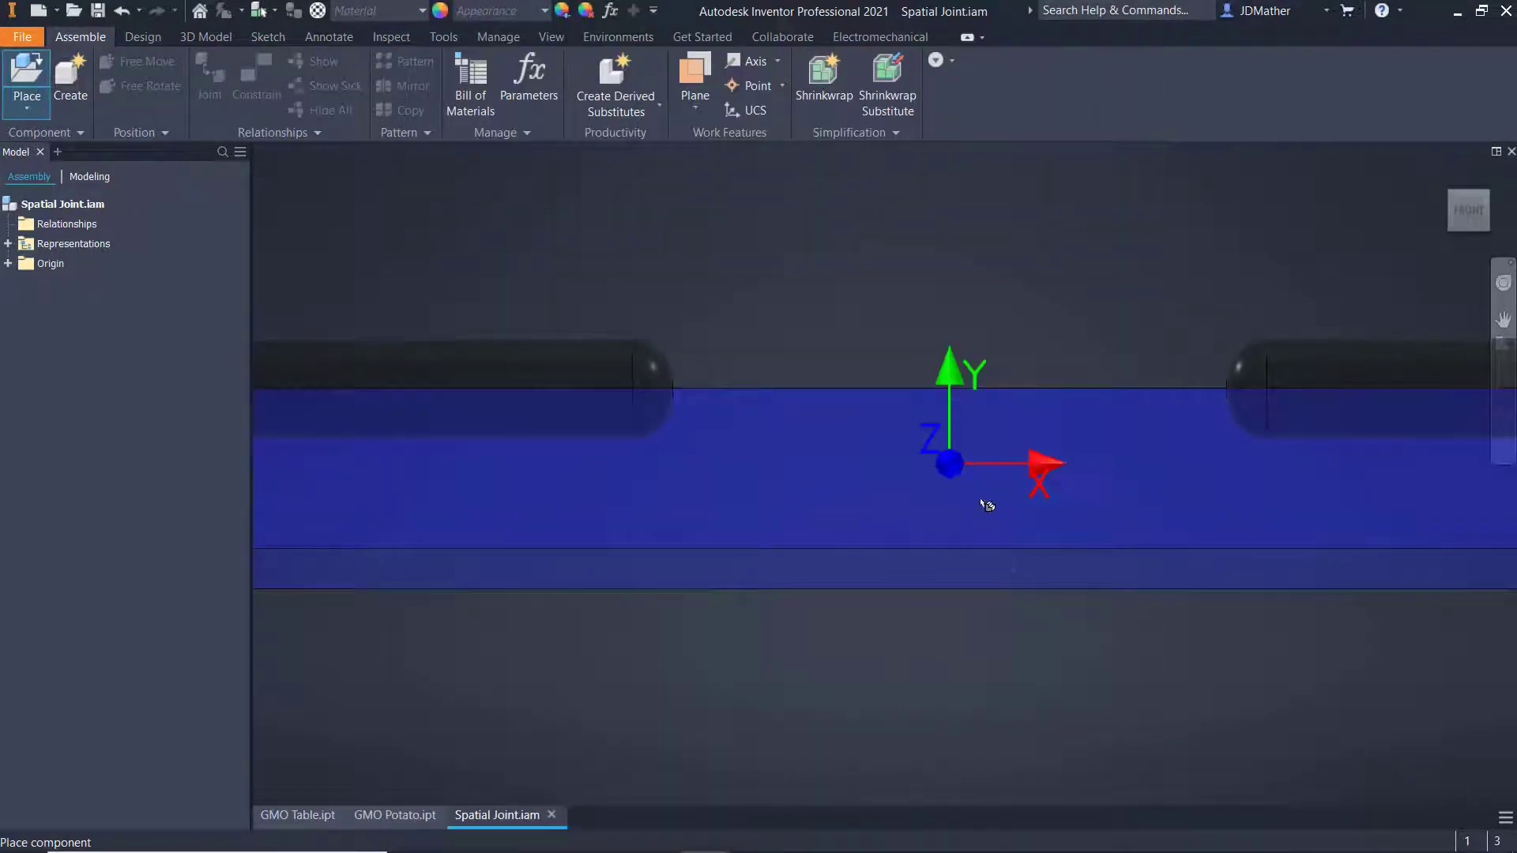
key("Escape")
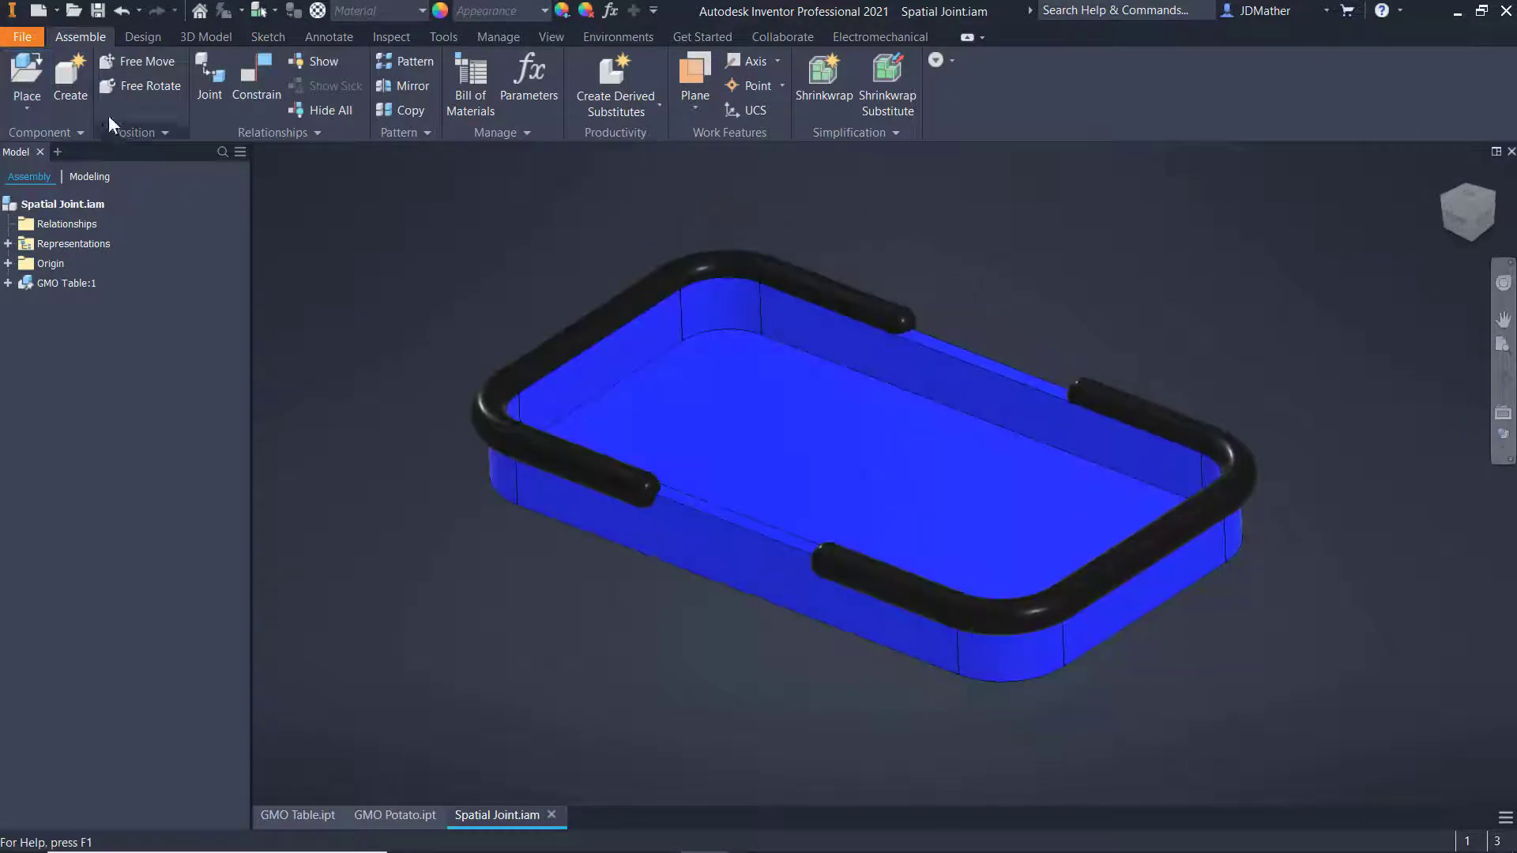
Step: Place one instance of GMO Potato.ipt in the space above the table
left_click(28, 77)
left_click(605, 160)
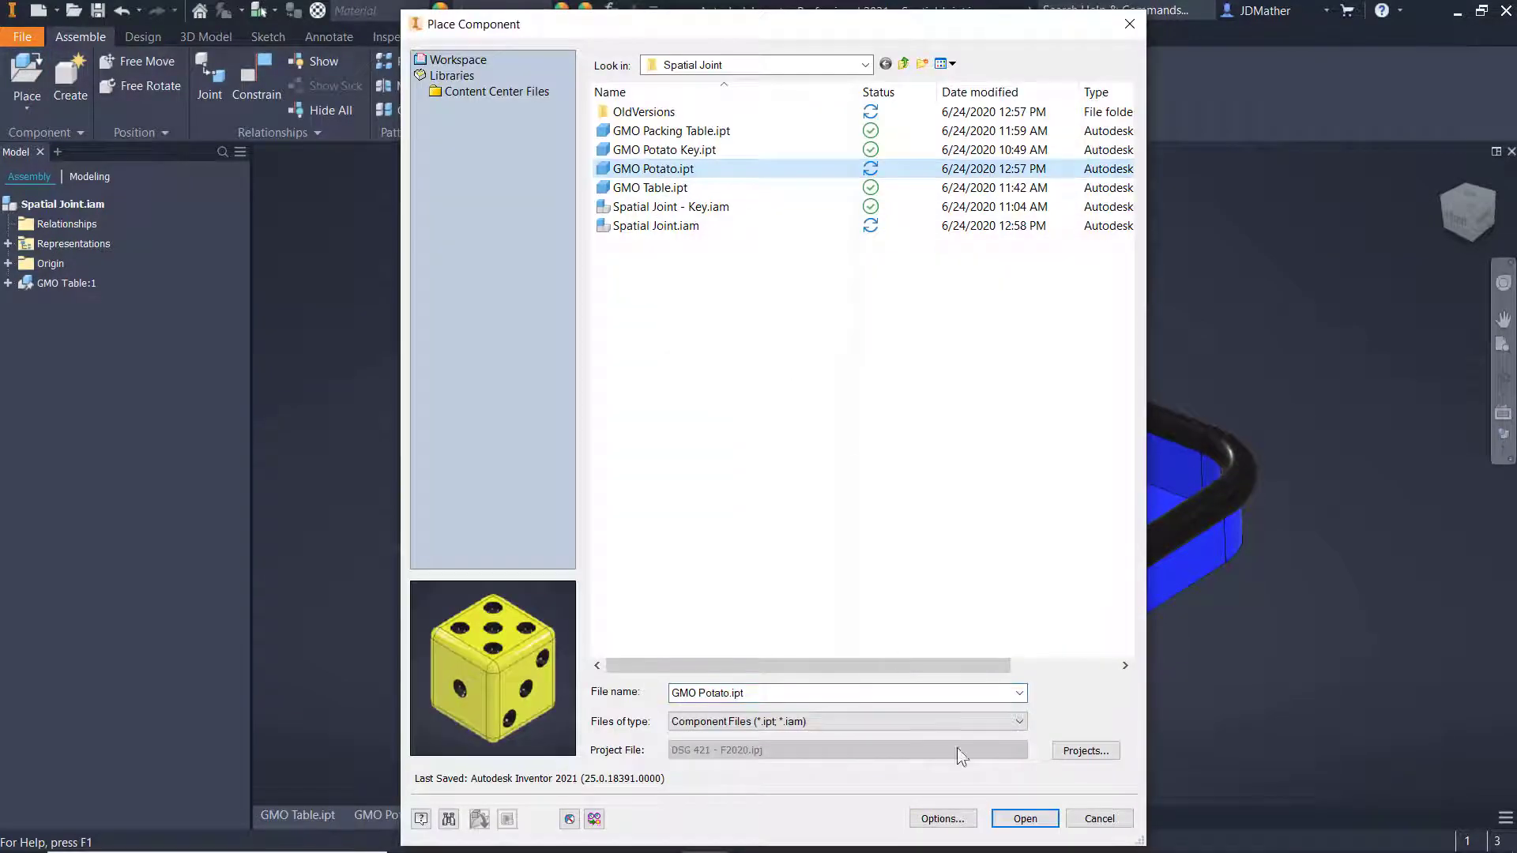
left_click(1023, 818)
left_click(872, 305)
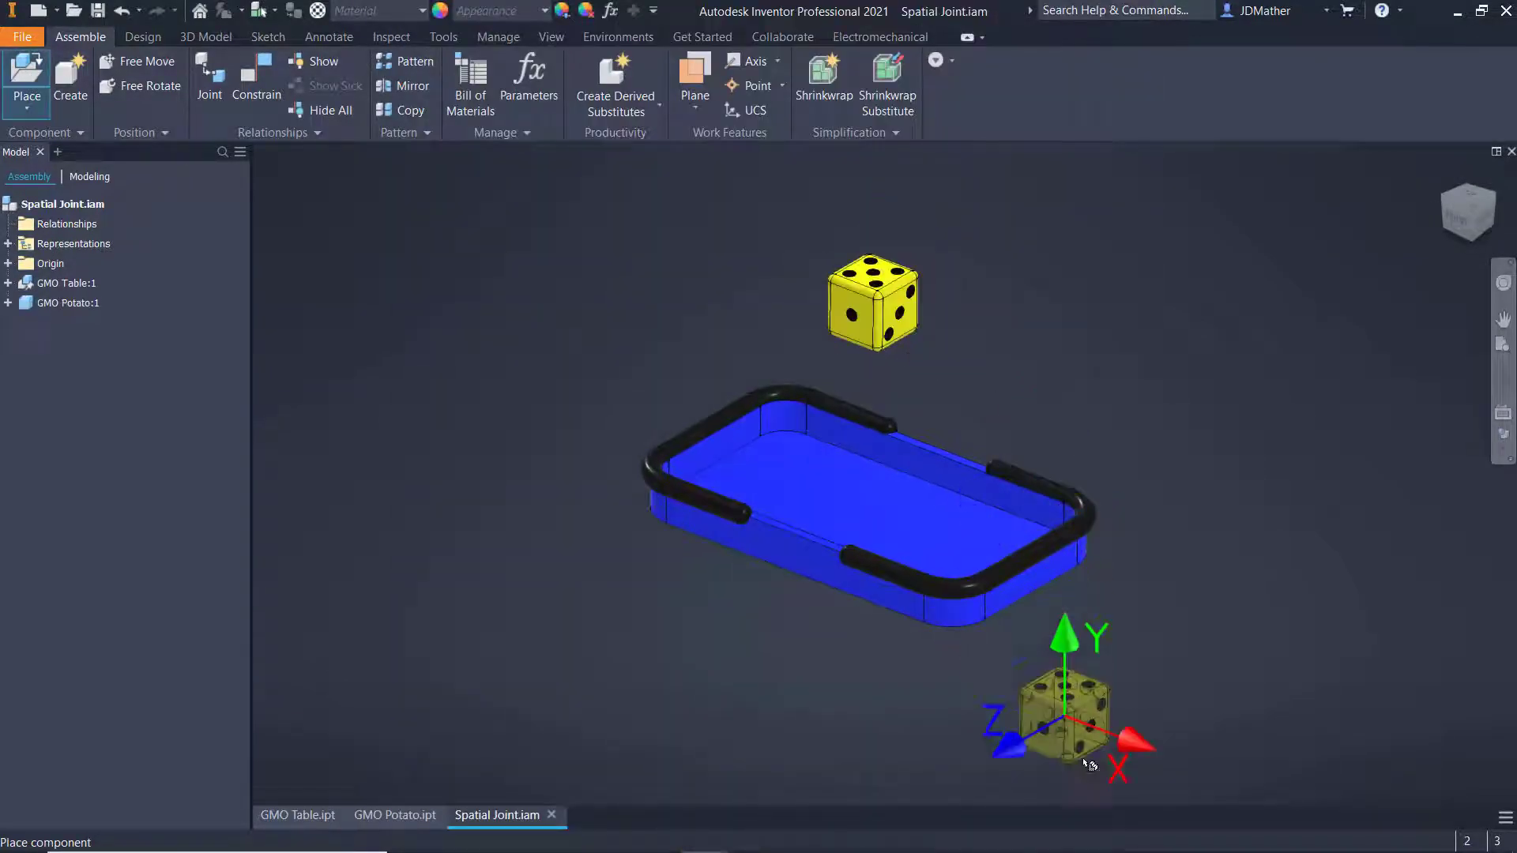
key("Escape")
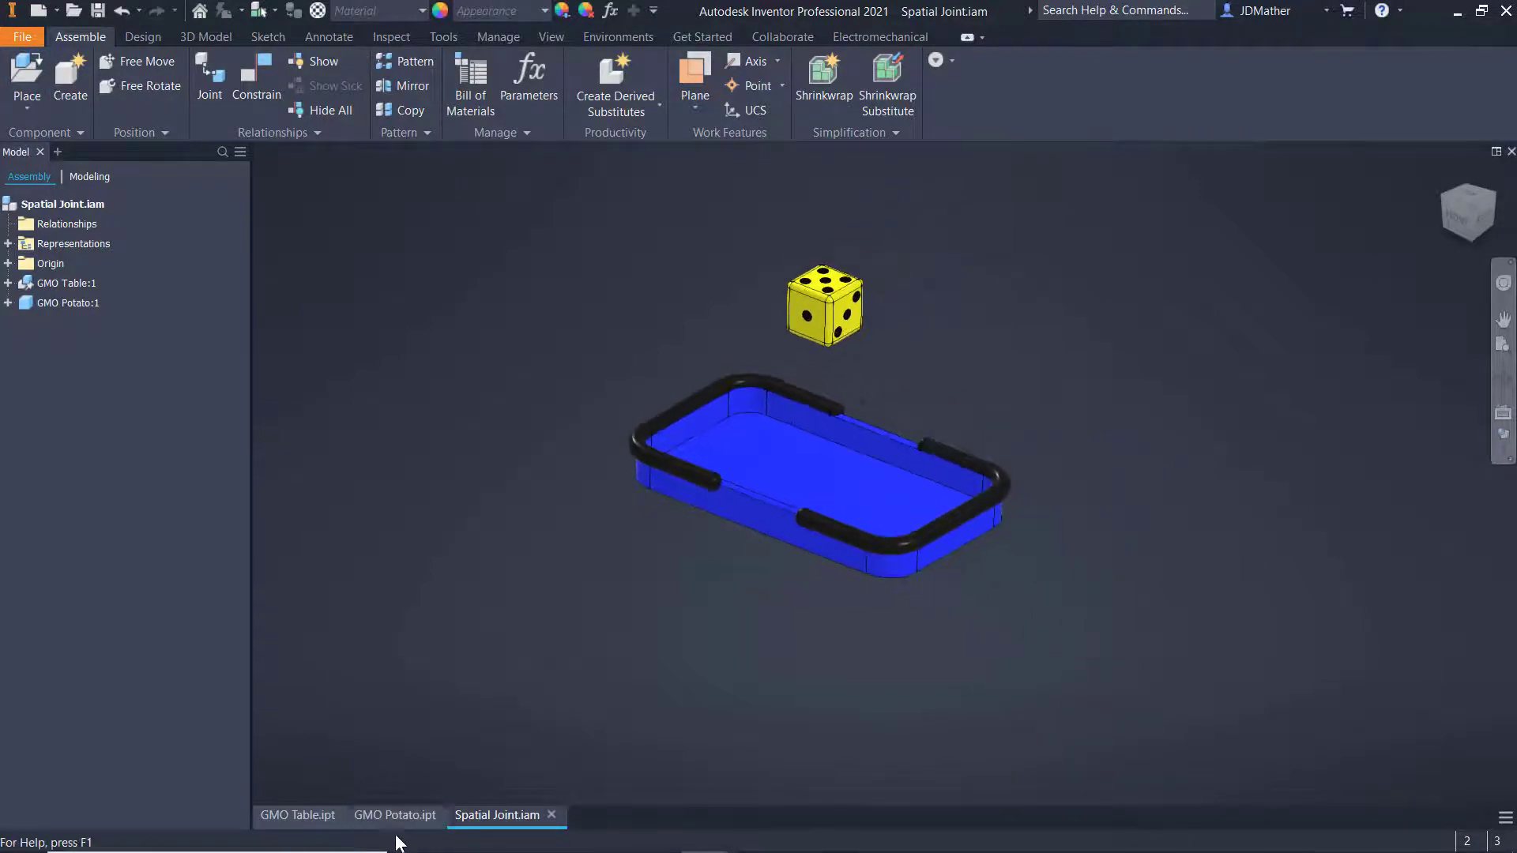
Step: In GMO Potato.ipt, set the Cube parameter to 20 mm and inspect the resized die from several sides
left_click(390, 816)
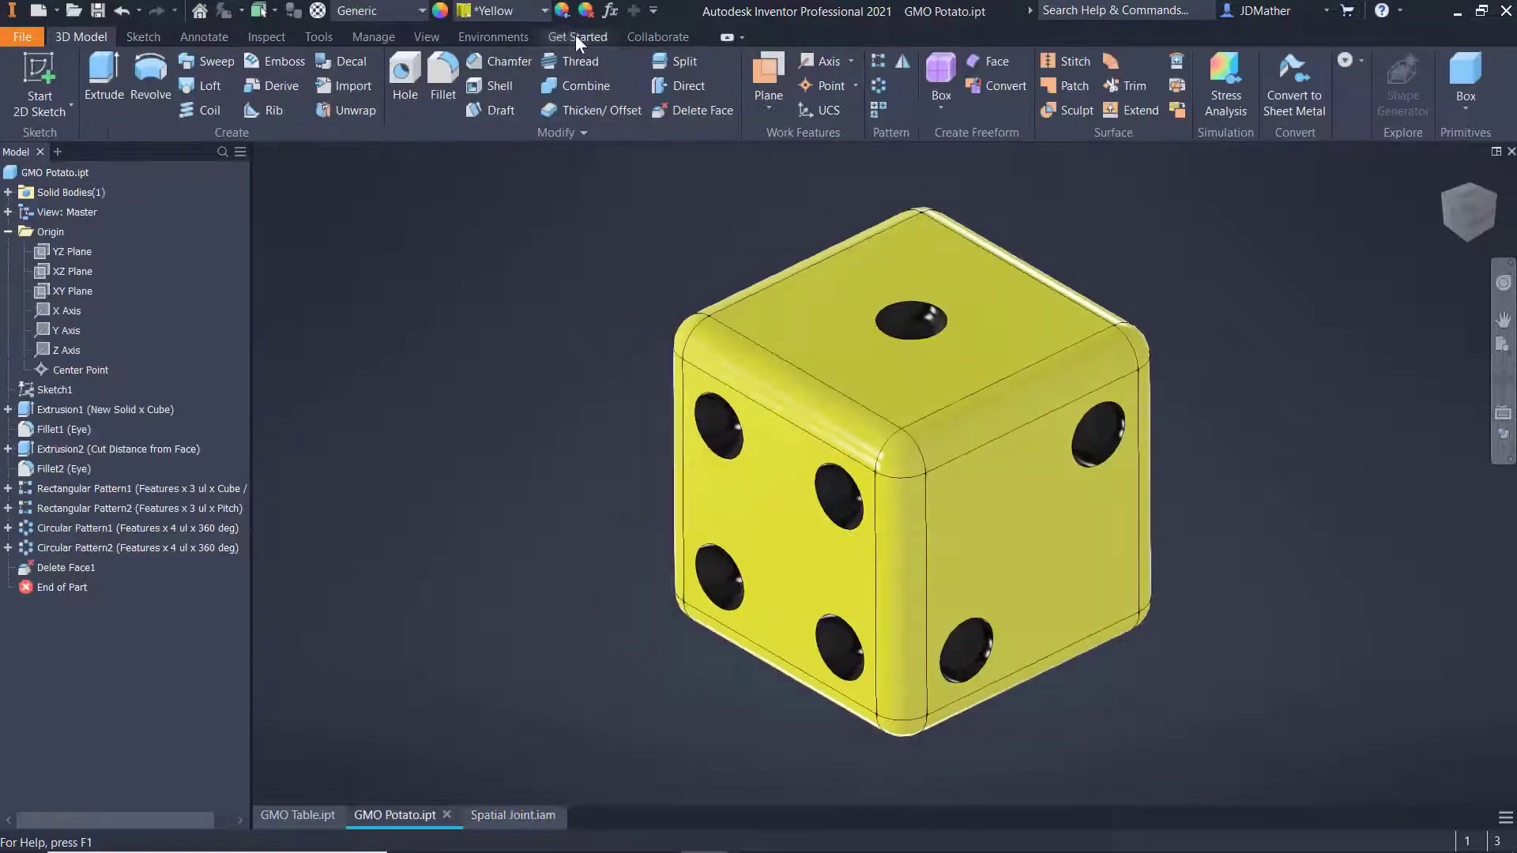
left_click(609, 15)
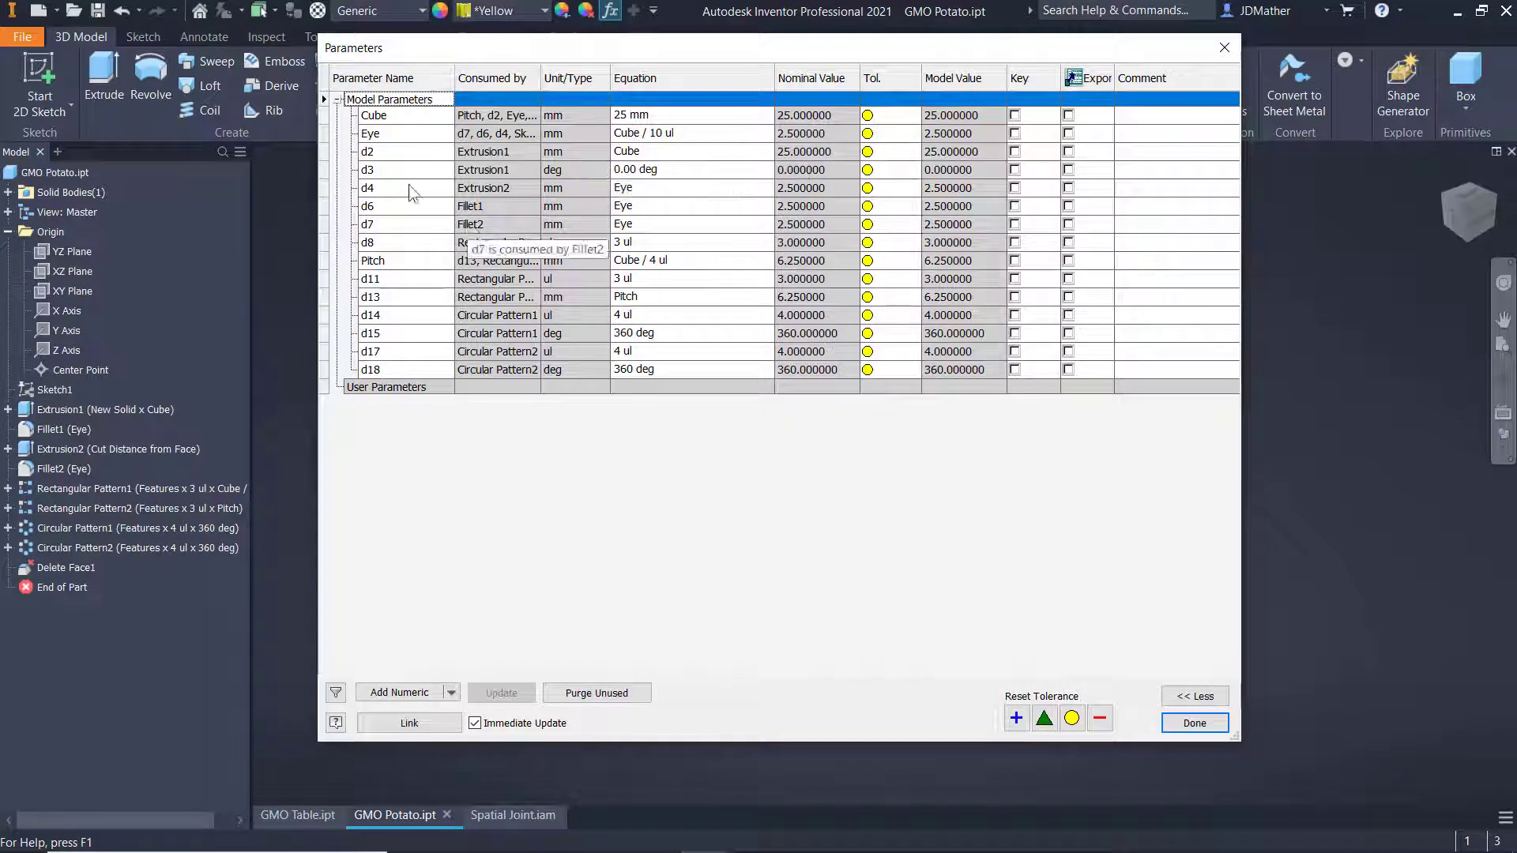
left_click(626, 115)
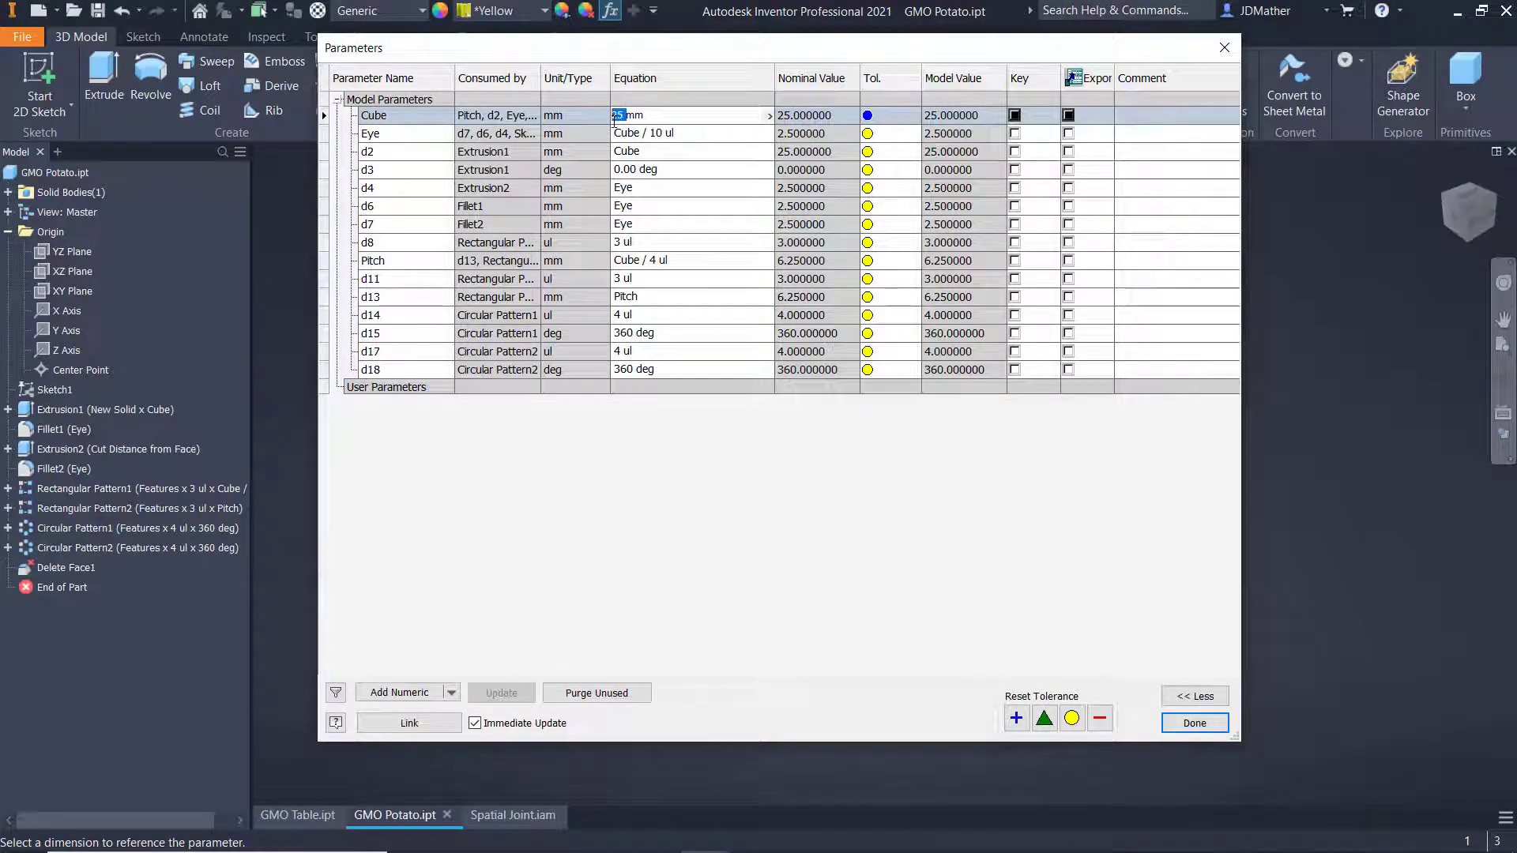
type("0")
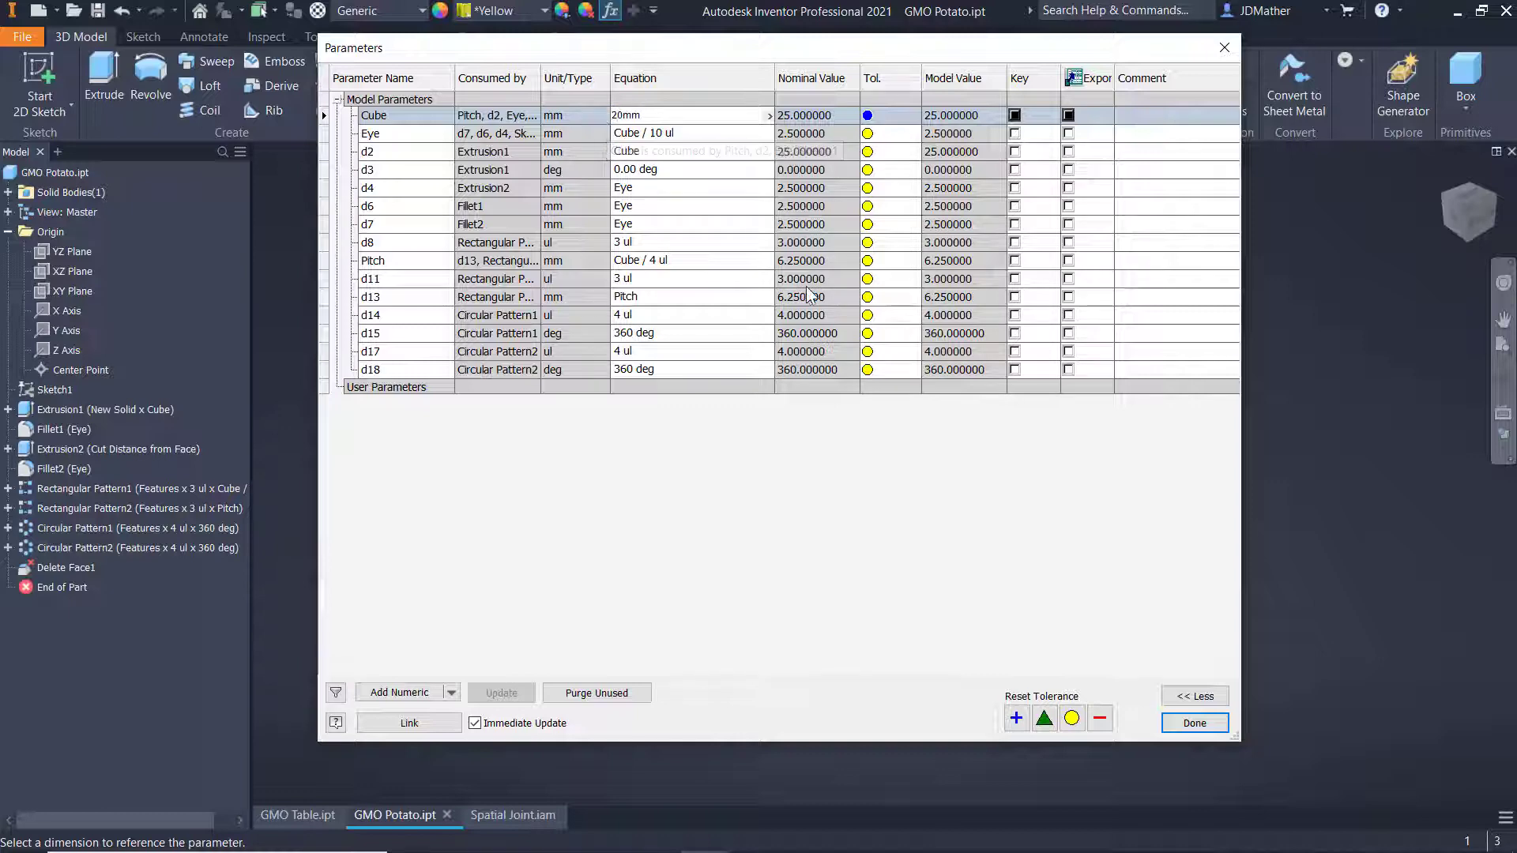
left_click(1195, 723)
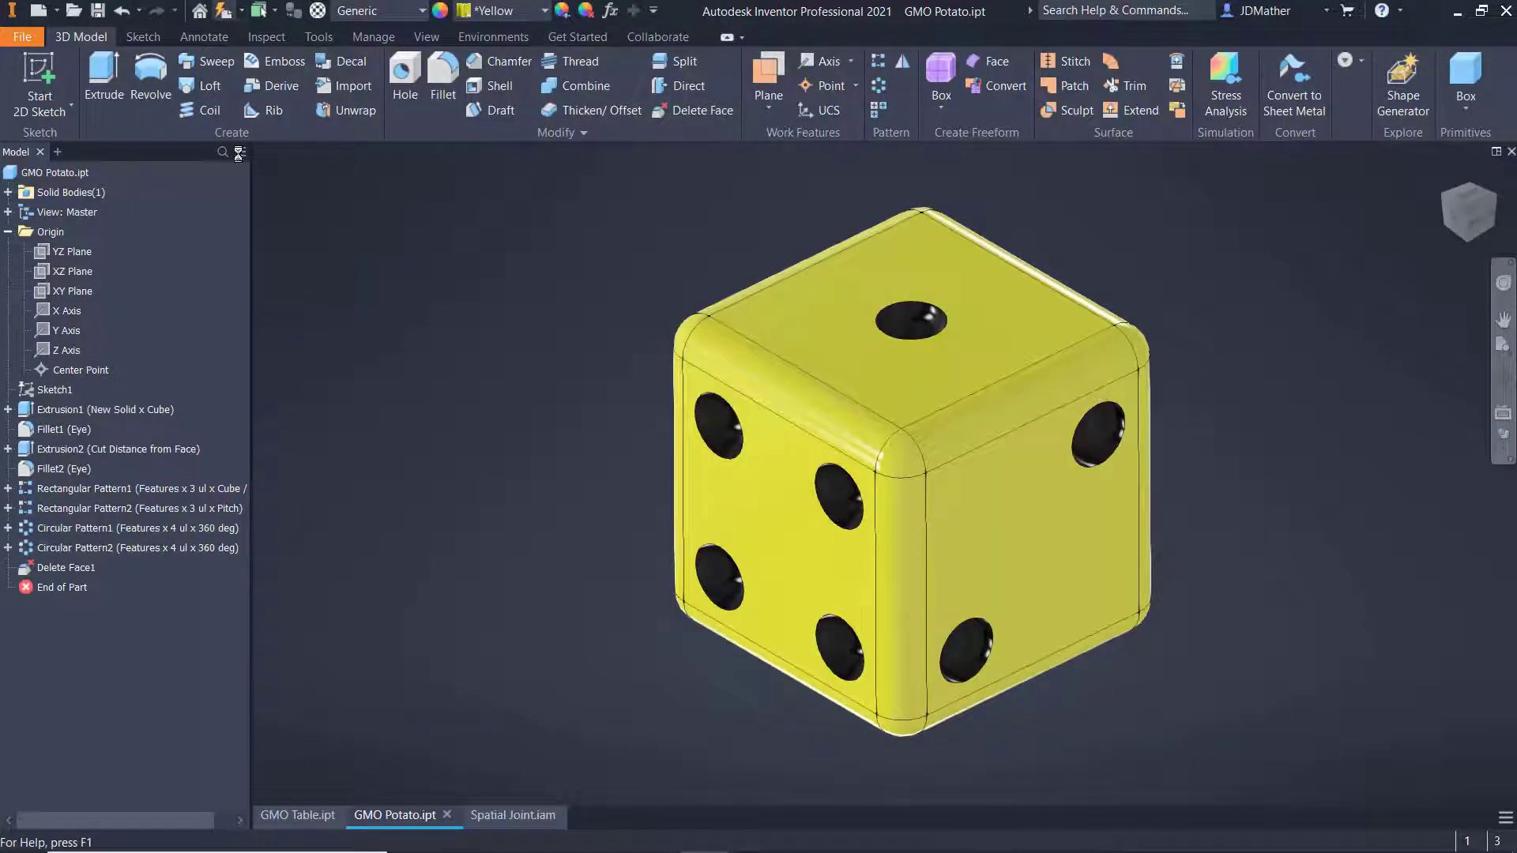
scroll(616, 529, "down", 3)
middle_click_drag(624, 564, 869, 613, "shift")
scroll(784, 542, "up", 3)
scroll(790, 559, "up", 4)
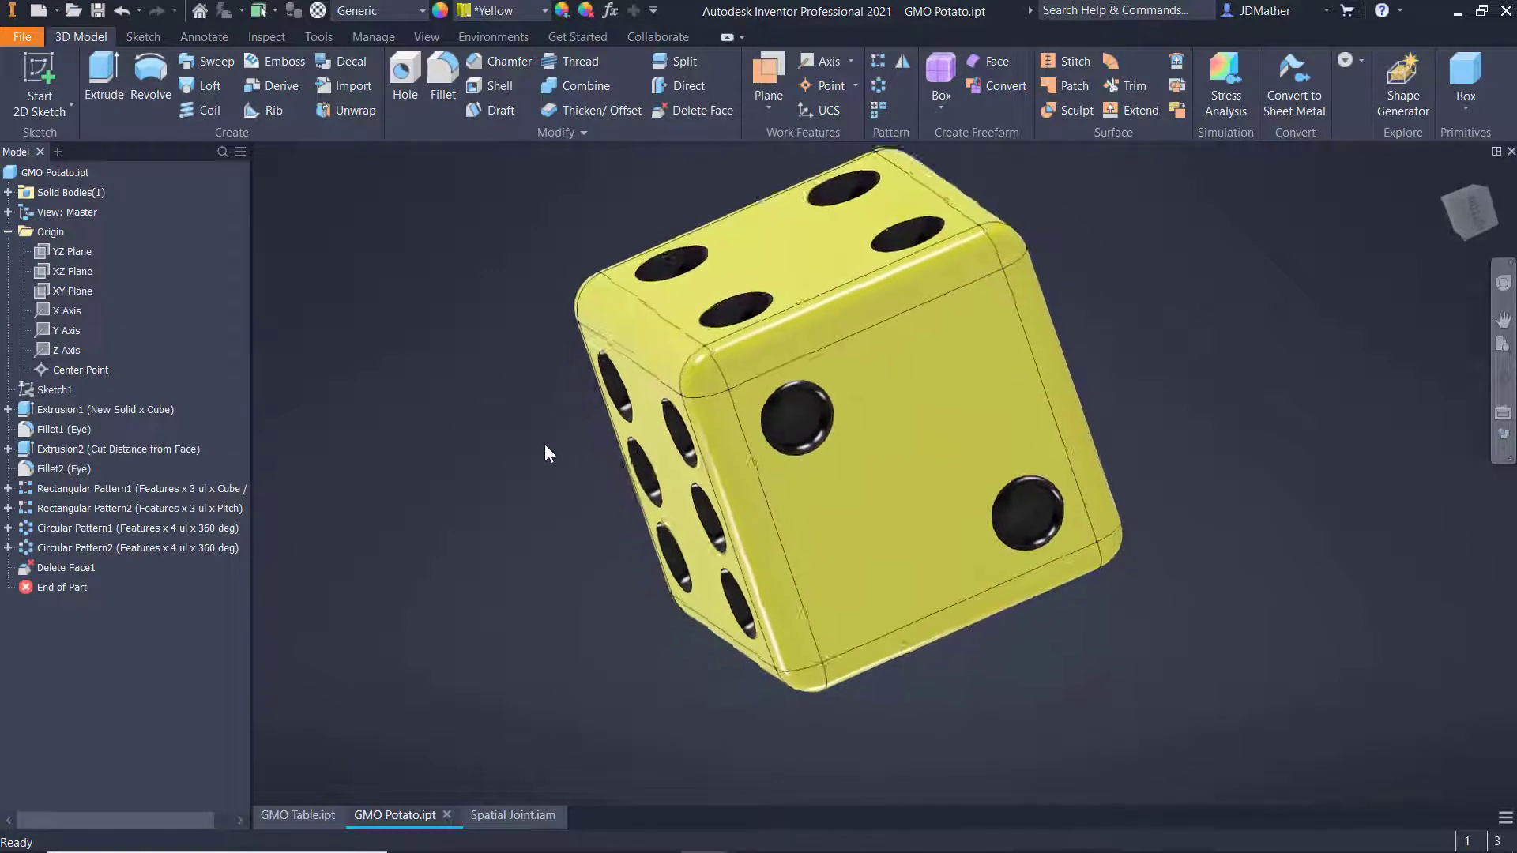
key("F6")
Step: Update the Spatial Joint assembly and add two more GMO Potato instances above the table
left_click(514, 819)
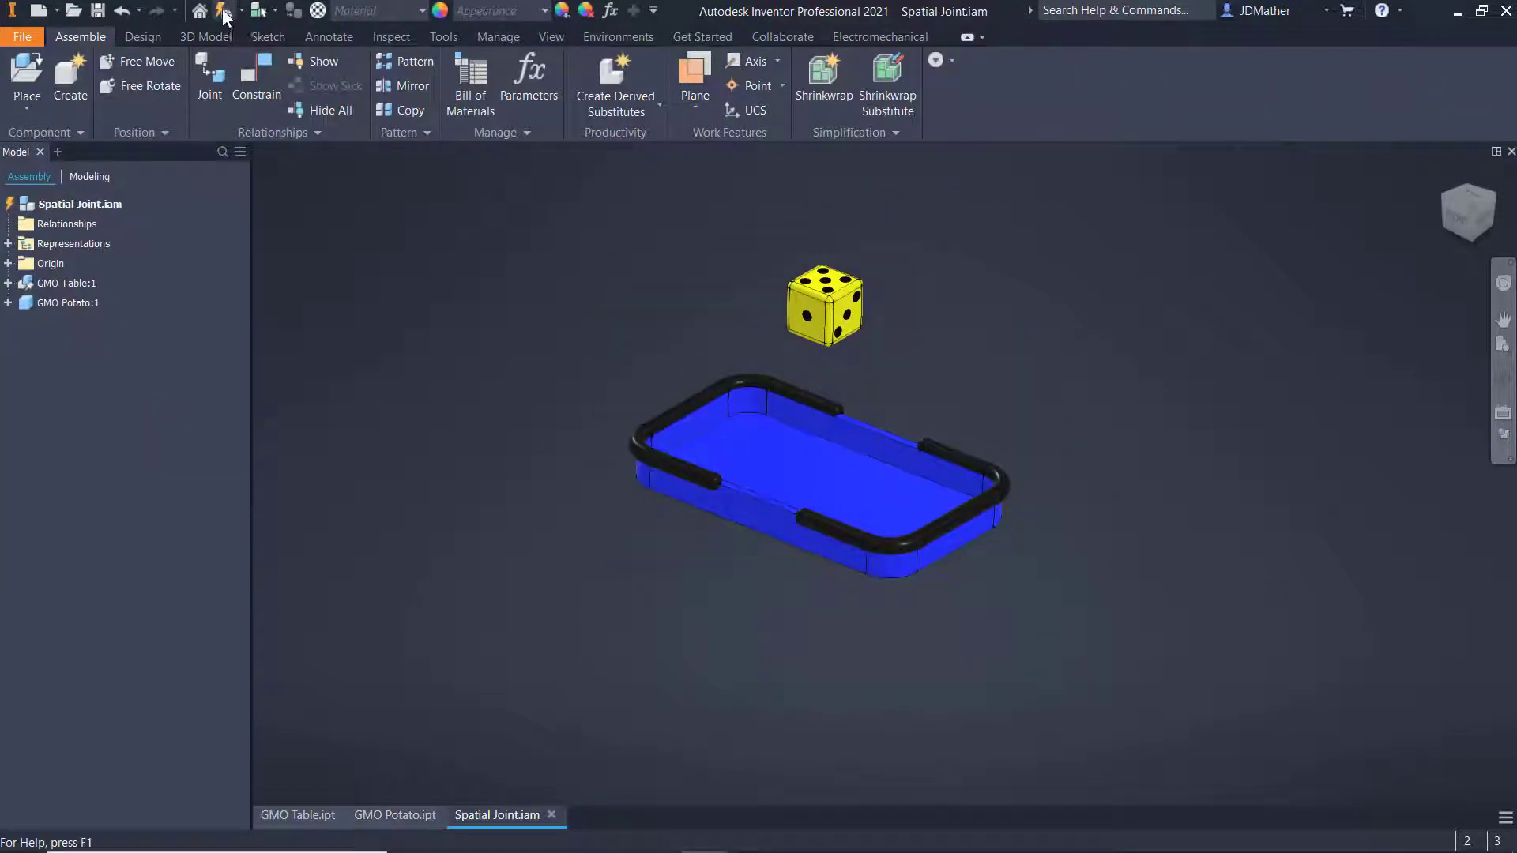
left_click(223, 12)
scroll(538, 423, "down", 5)
scroll(538, 423, "up", 4)
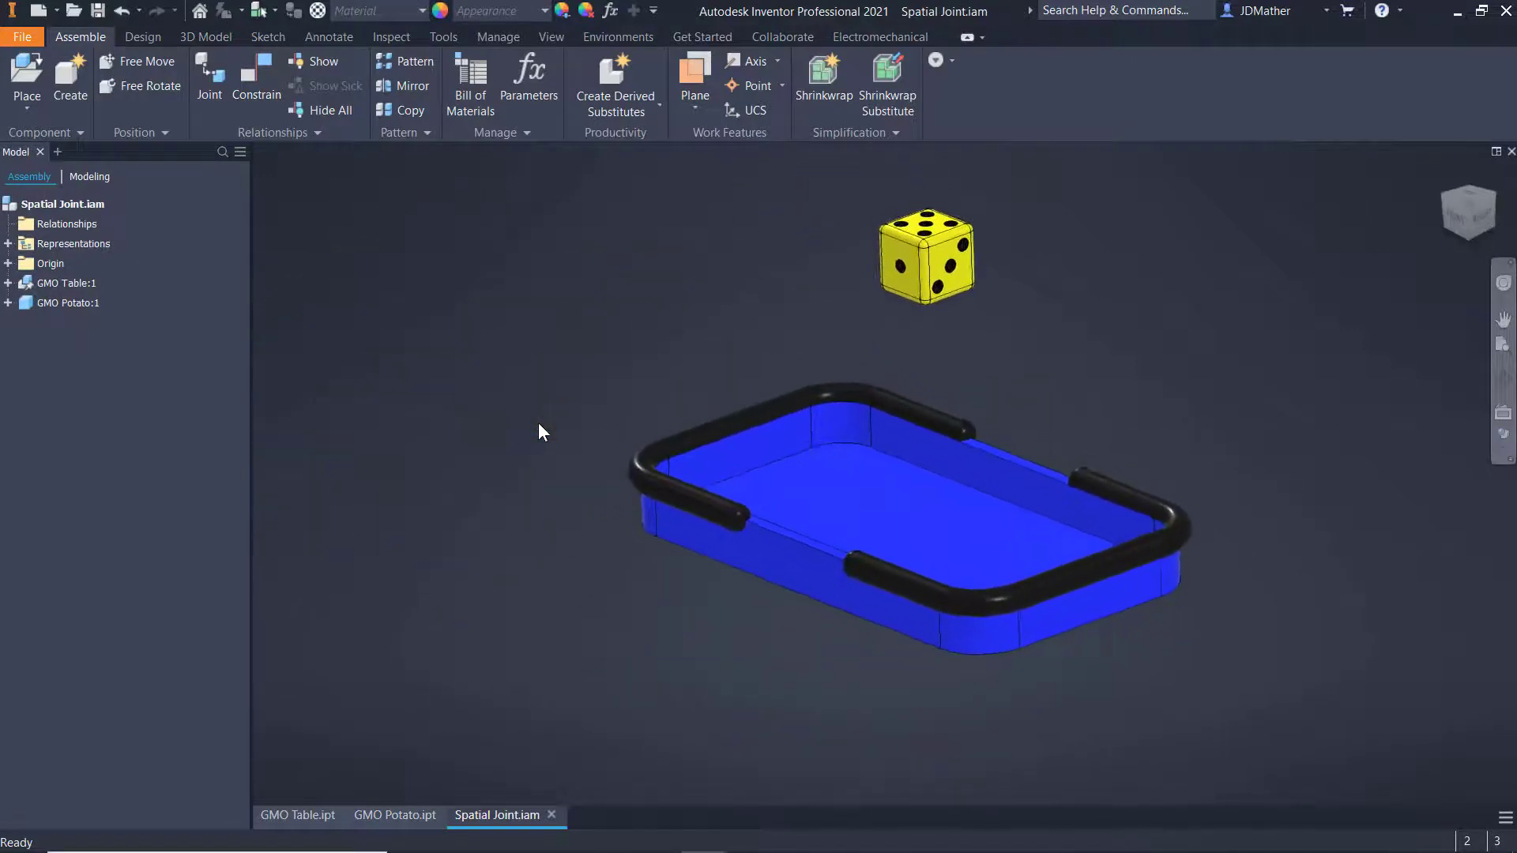
scroll(489, 404, "down", 2)
scroll(488, 403, "down", 2)
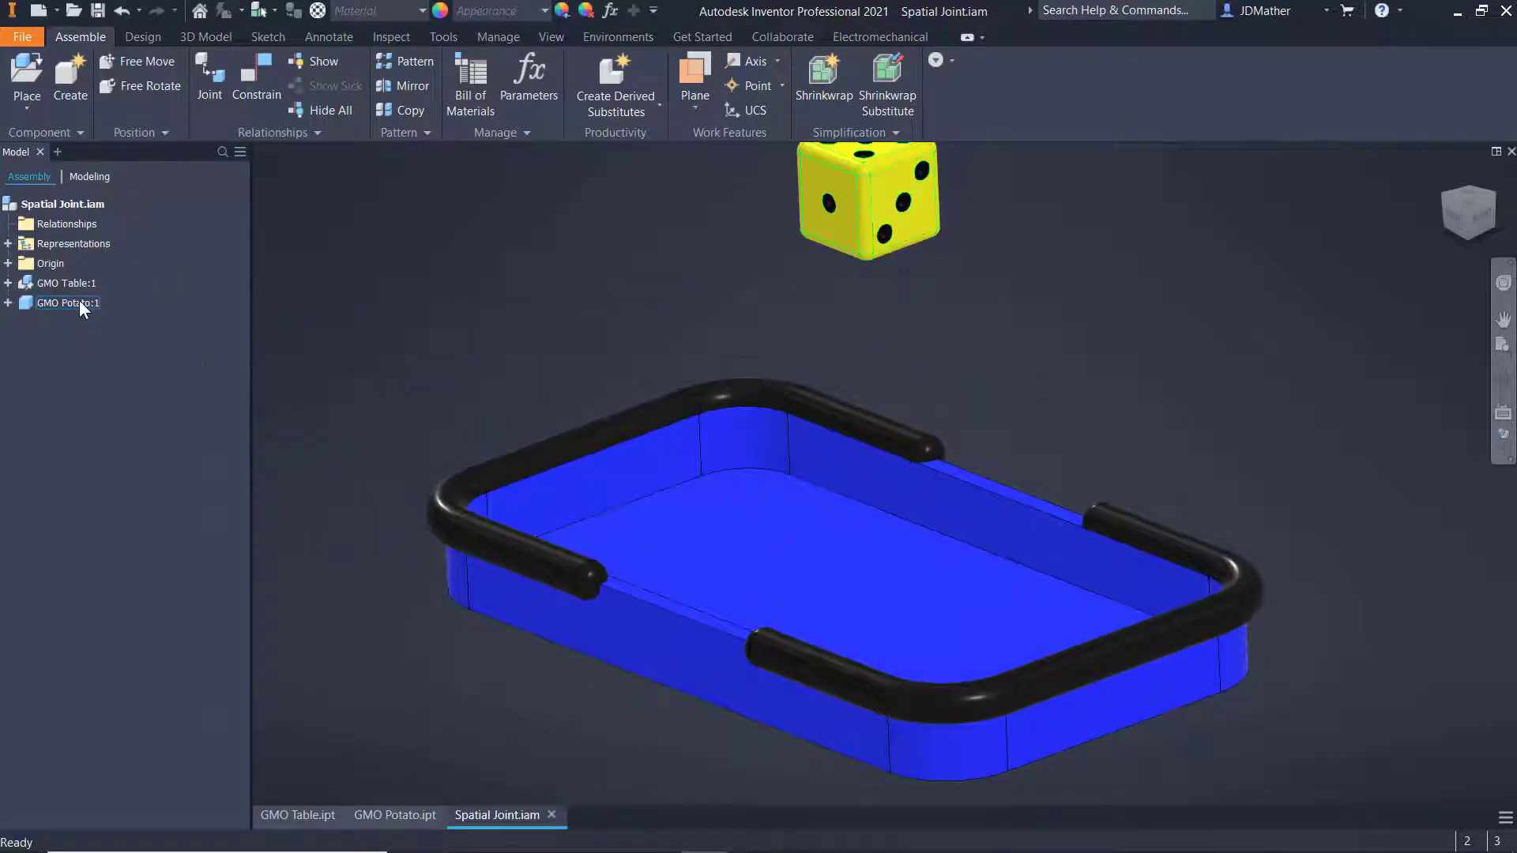
left_click_drag(80, 302, 1025, 327)
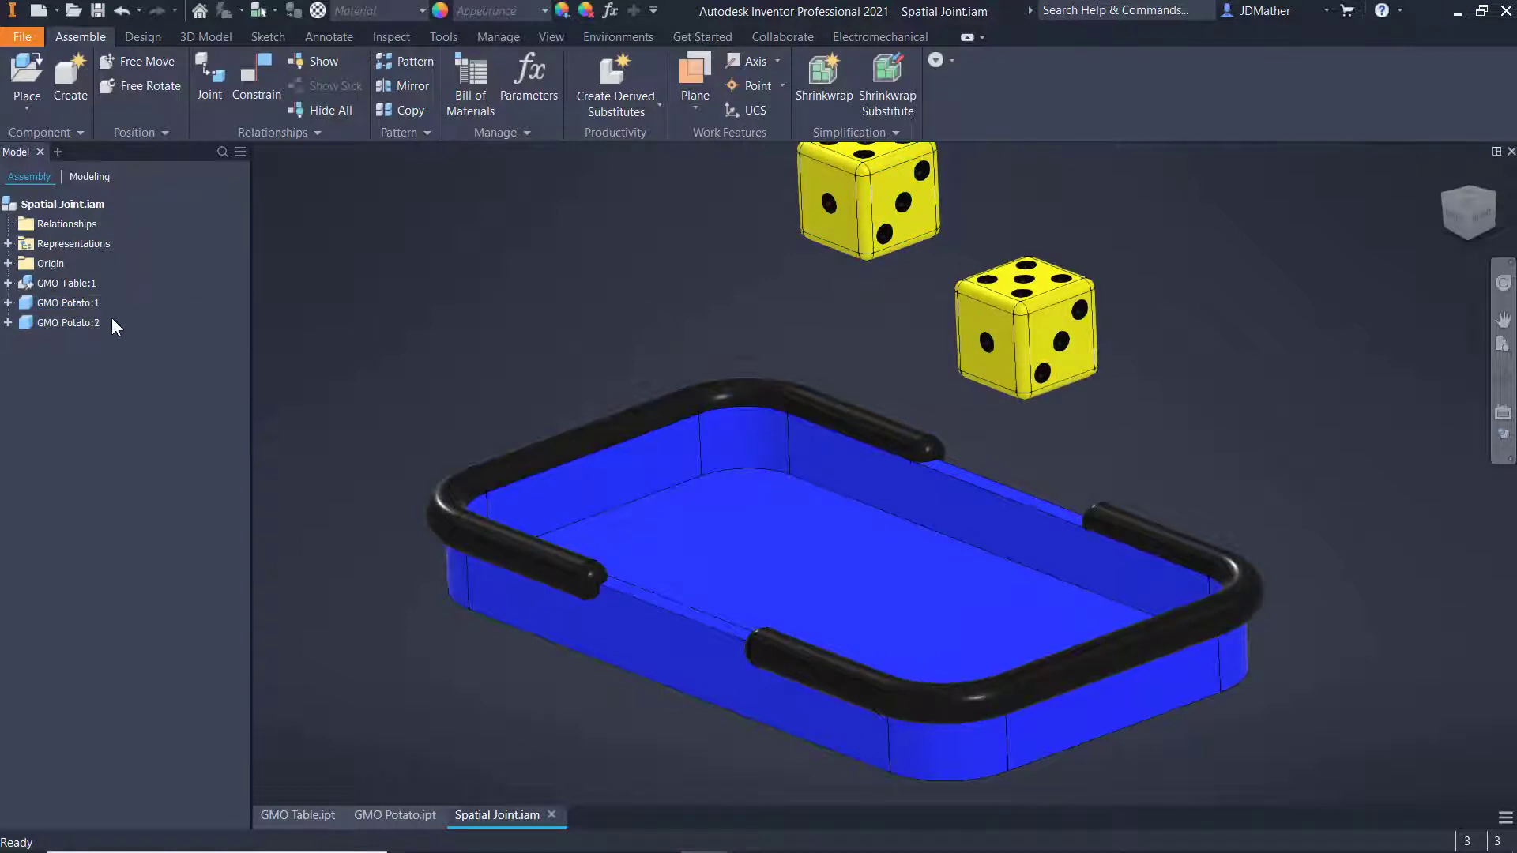
left_click_drag(60, 324, 735, 301)
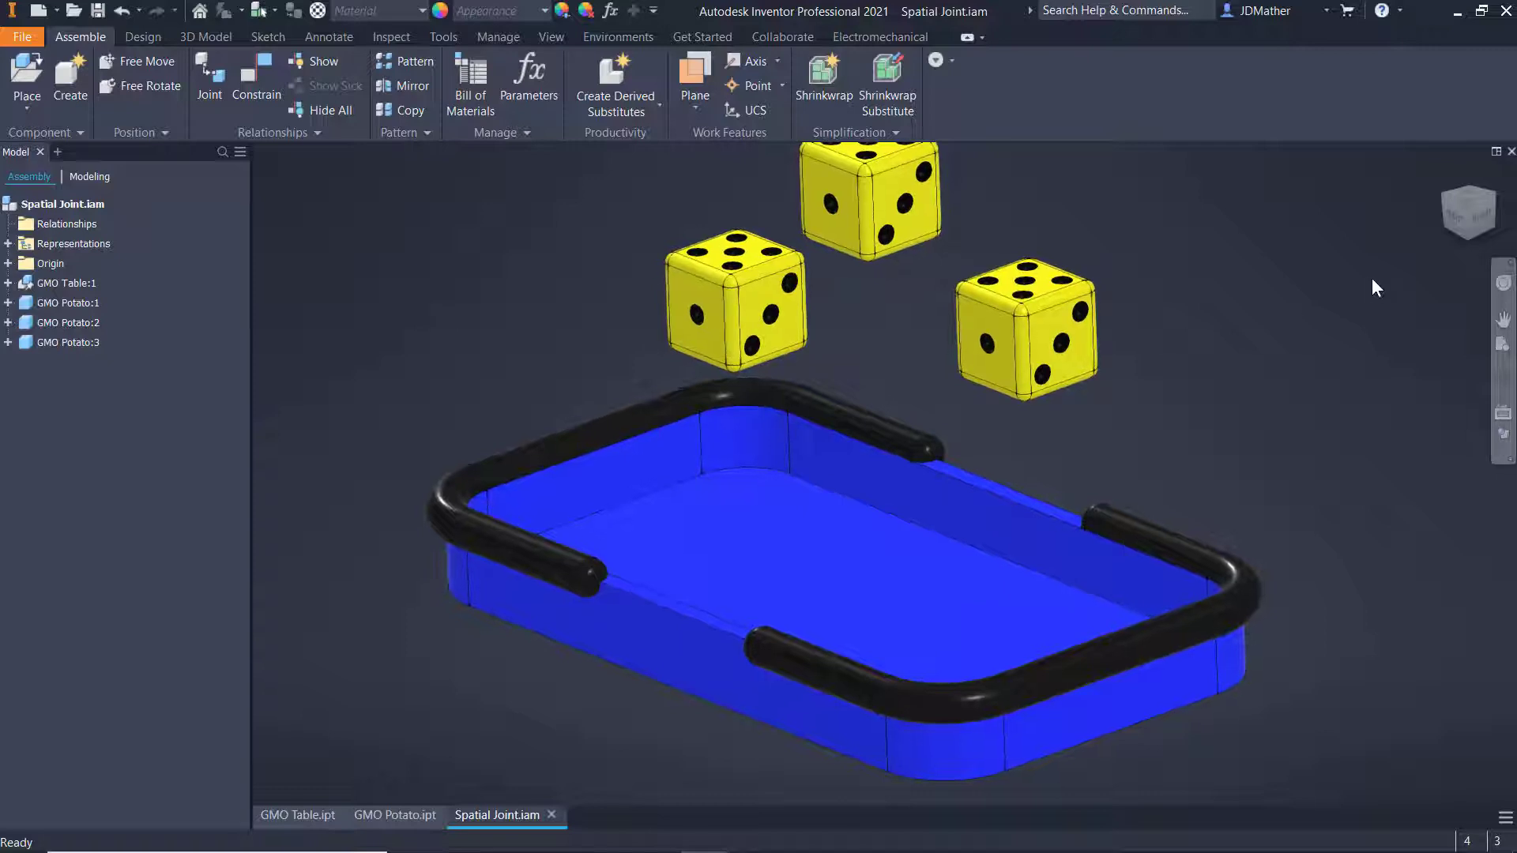
Step: Free Rotate each of the three dice to a different tilted orientation above the table
left_click(1470, 225)
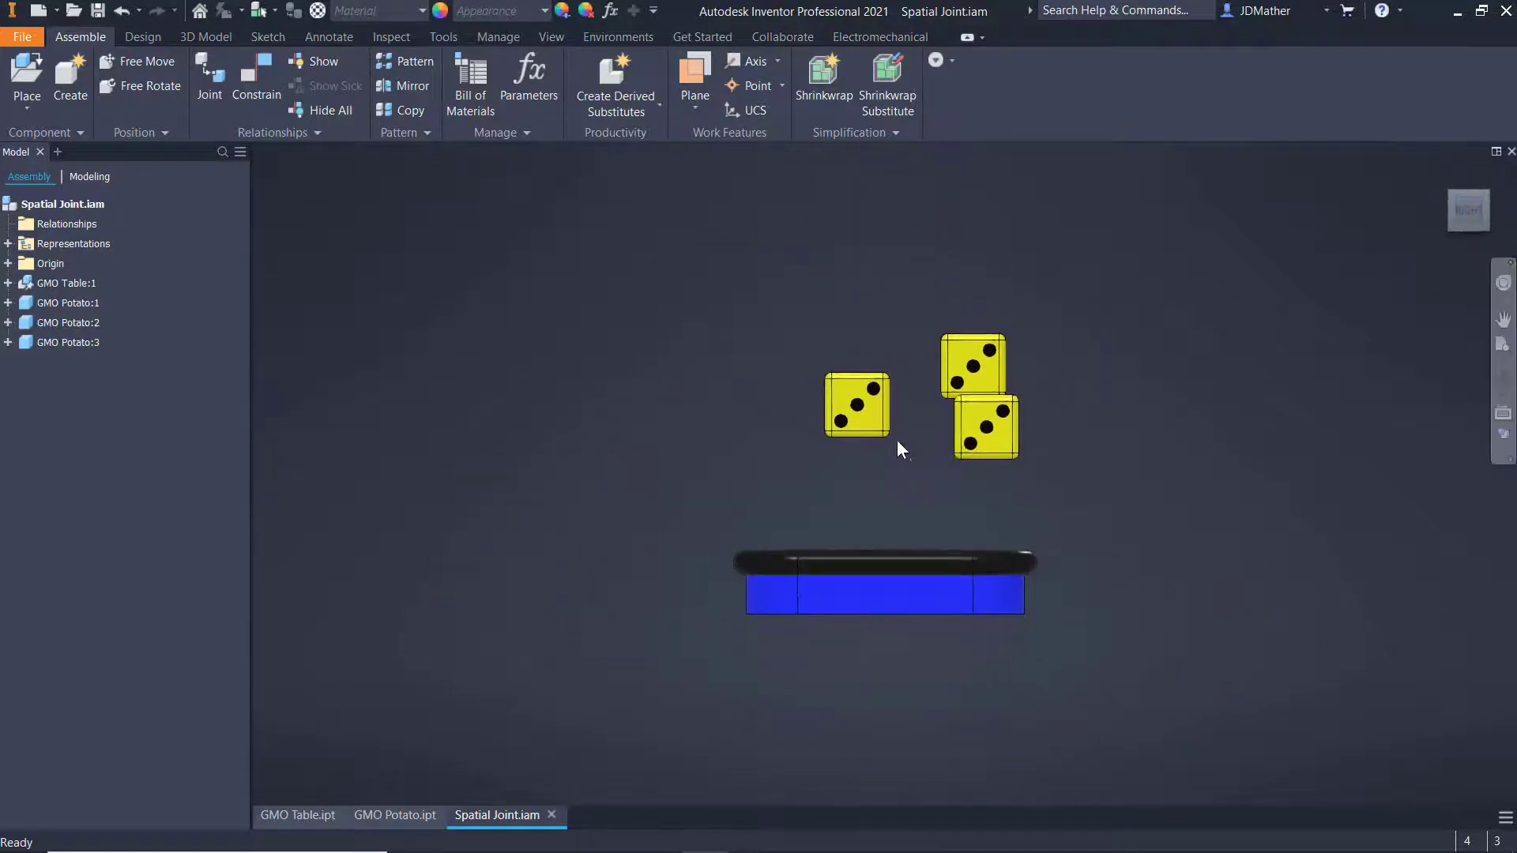
scroll(941, 449, "up", 3)
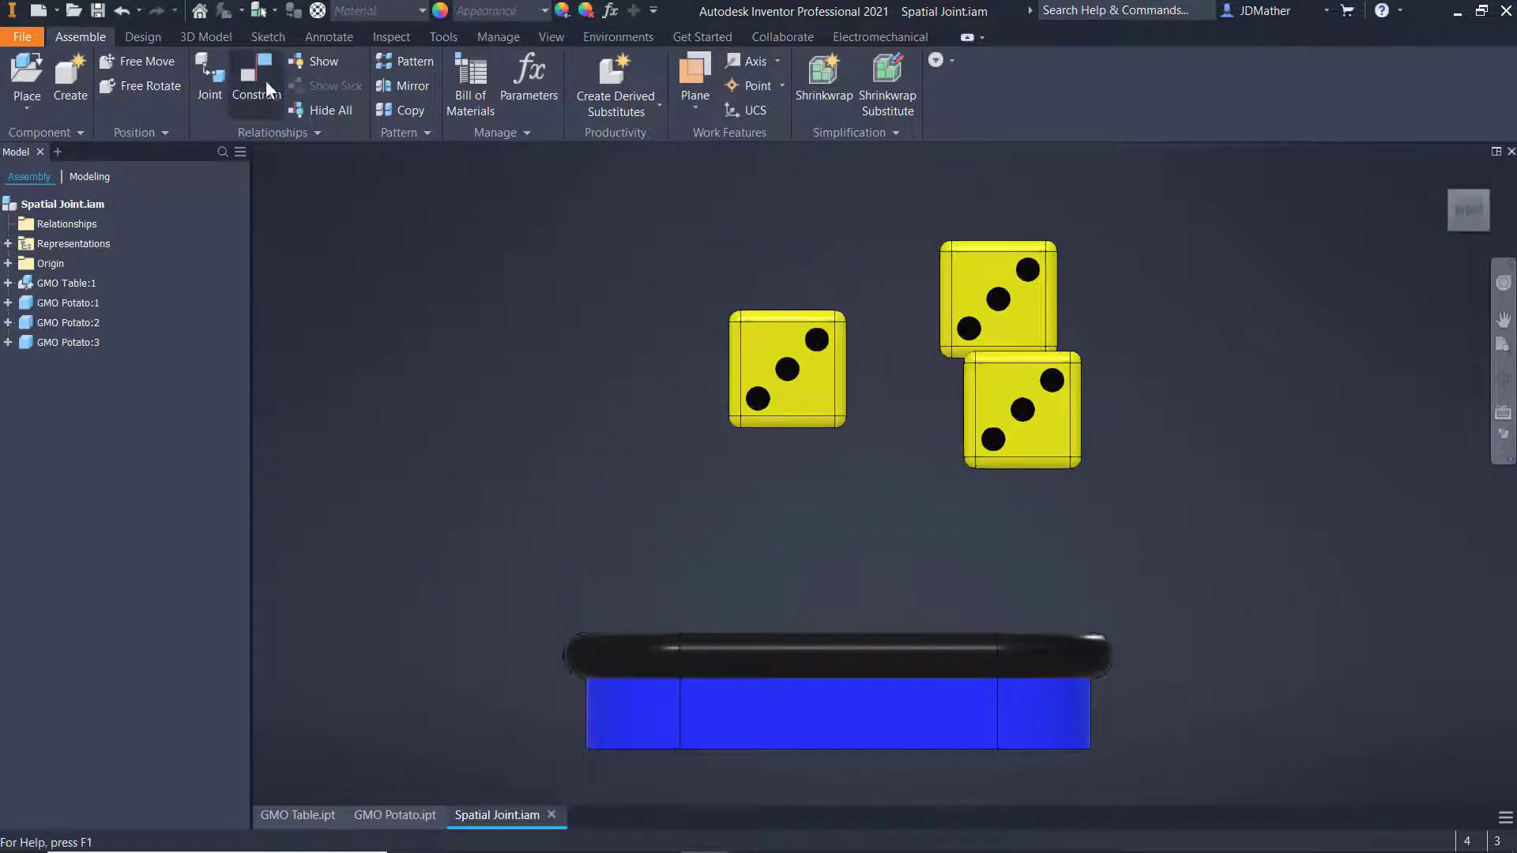
left_click(176, 87)
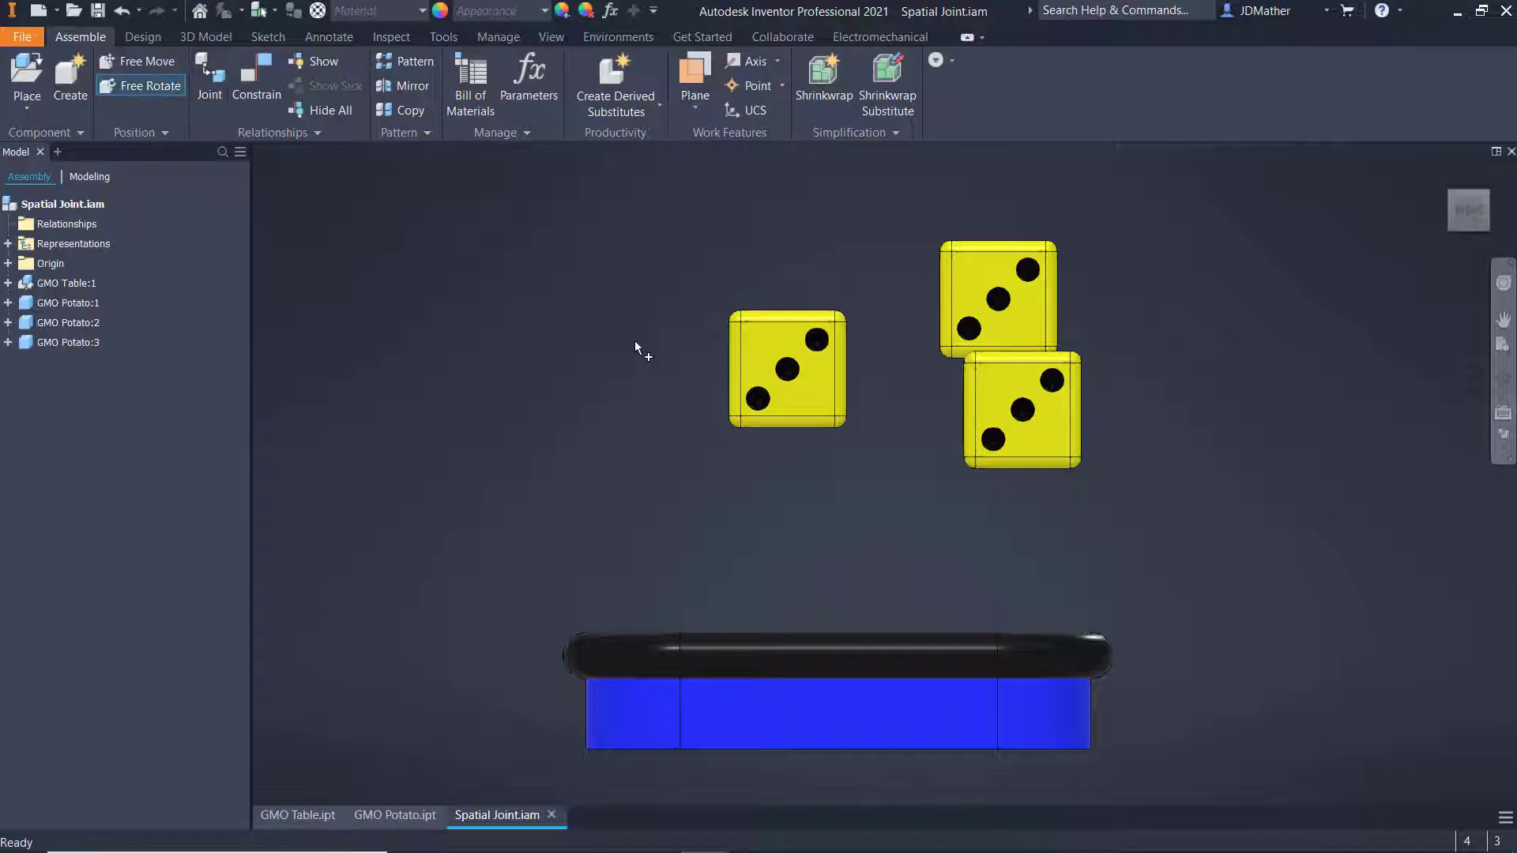
left_click(747, 360)
left_click_drag(746, 359, 680, 403)
left_click(1026, 304)
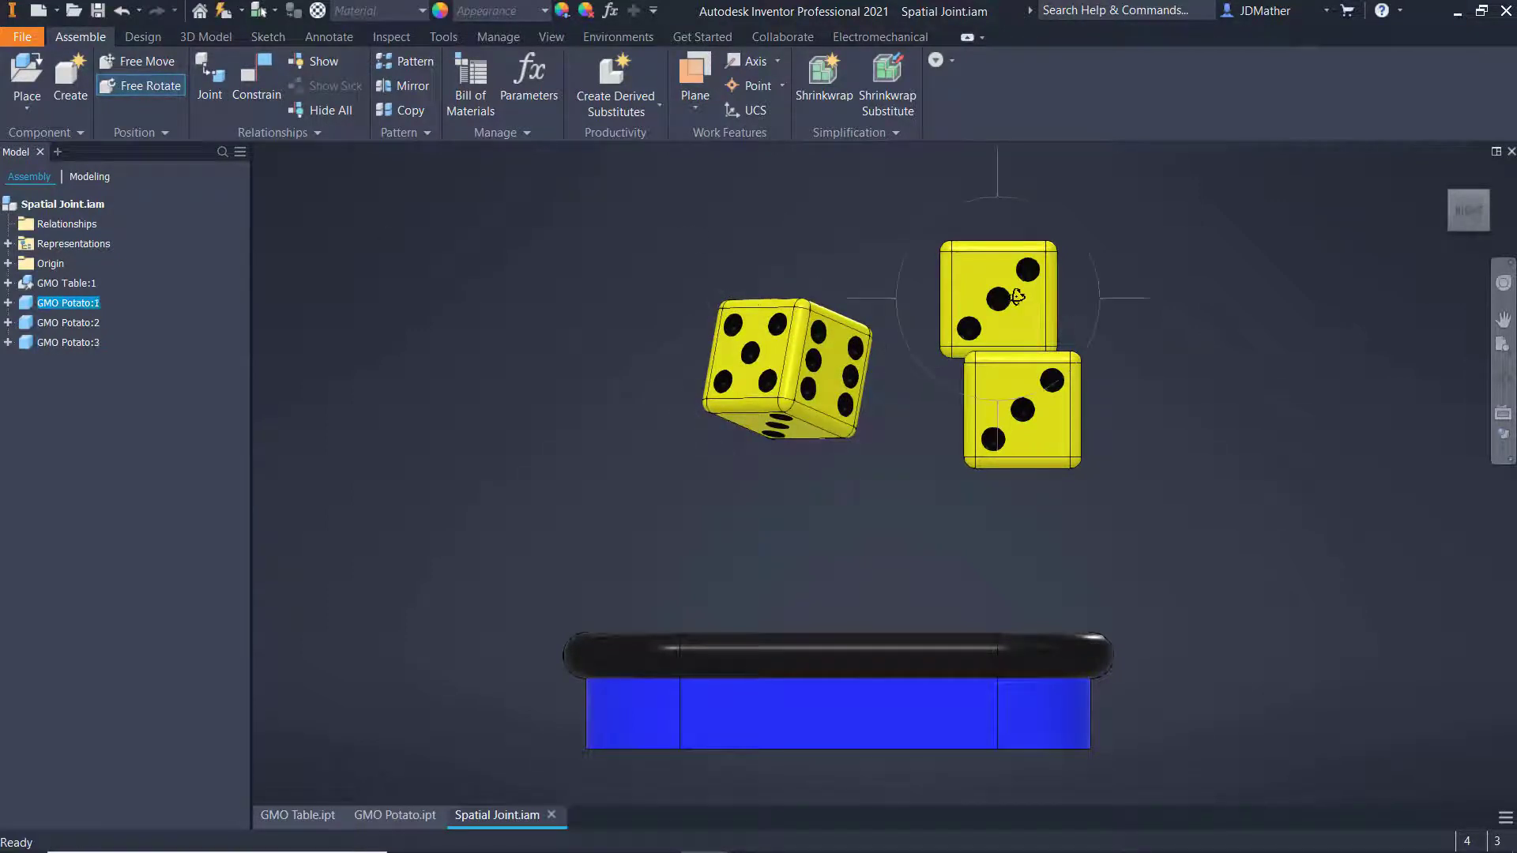
left_click_drag(1024, 302, 944, 261)
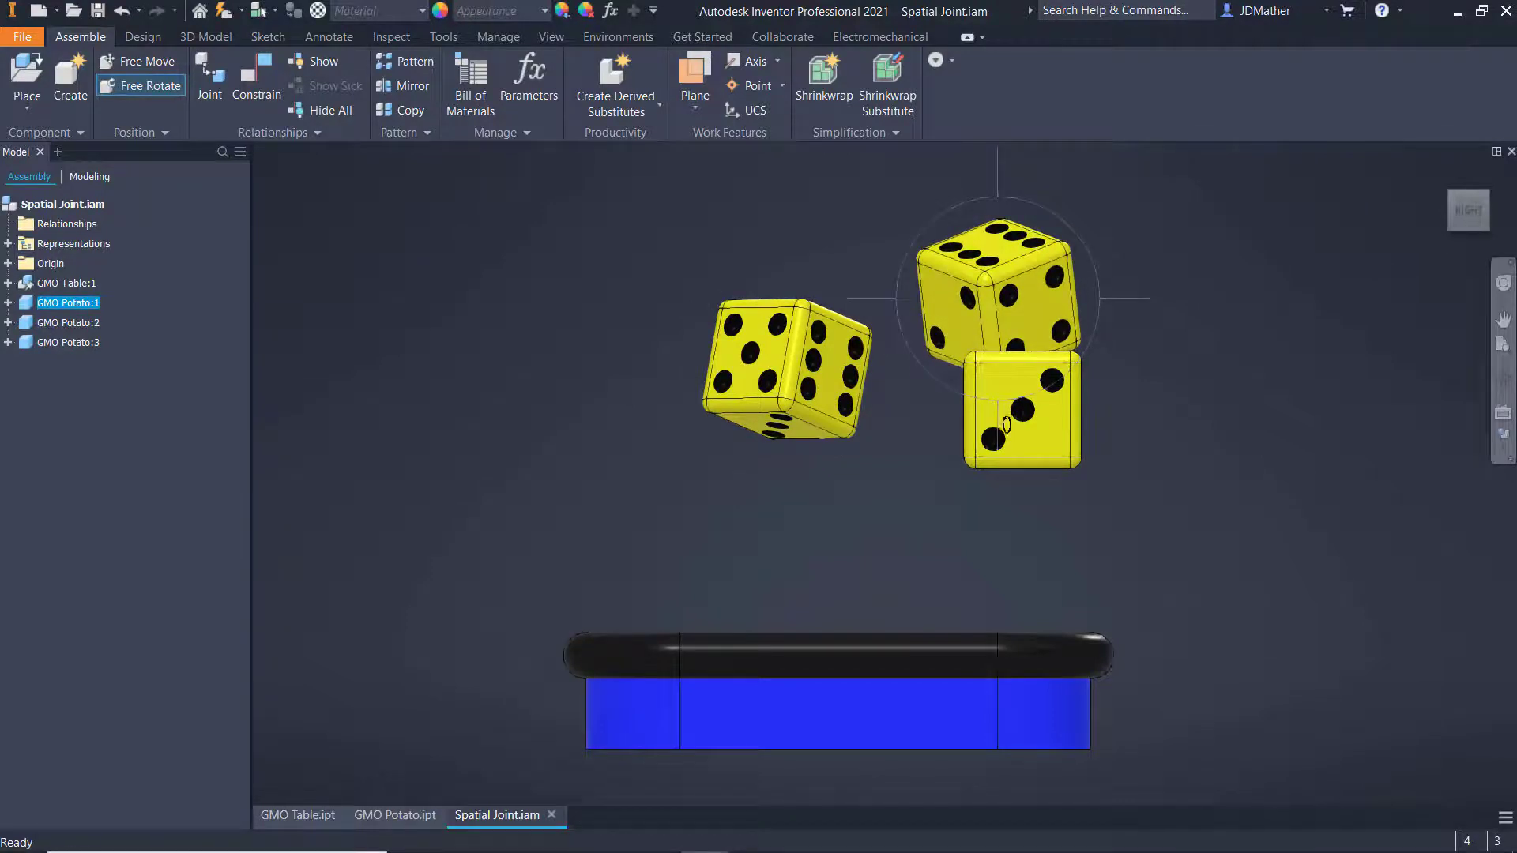
left_click(1031, 450)
left_click_drag(1032, 449, 942, 492)
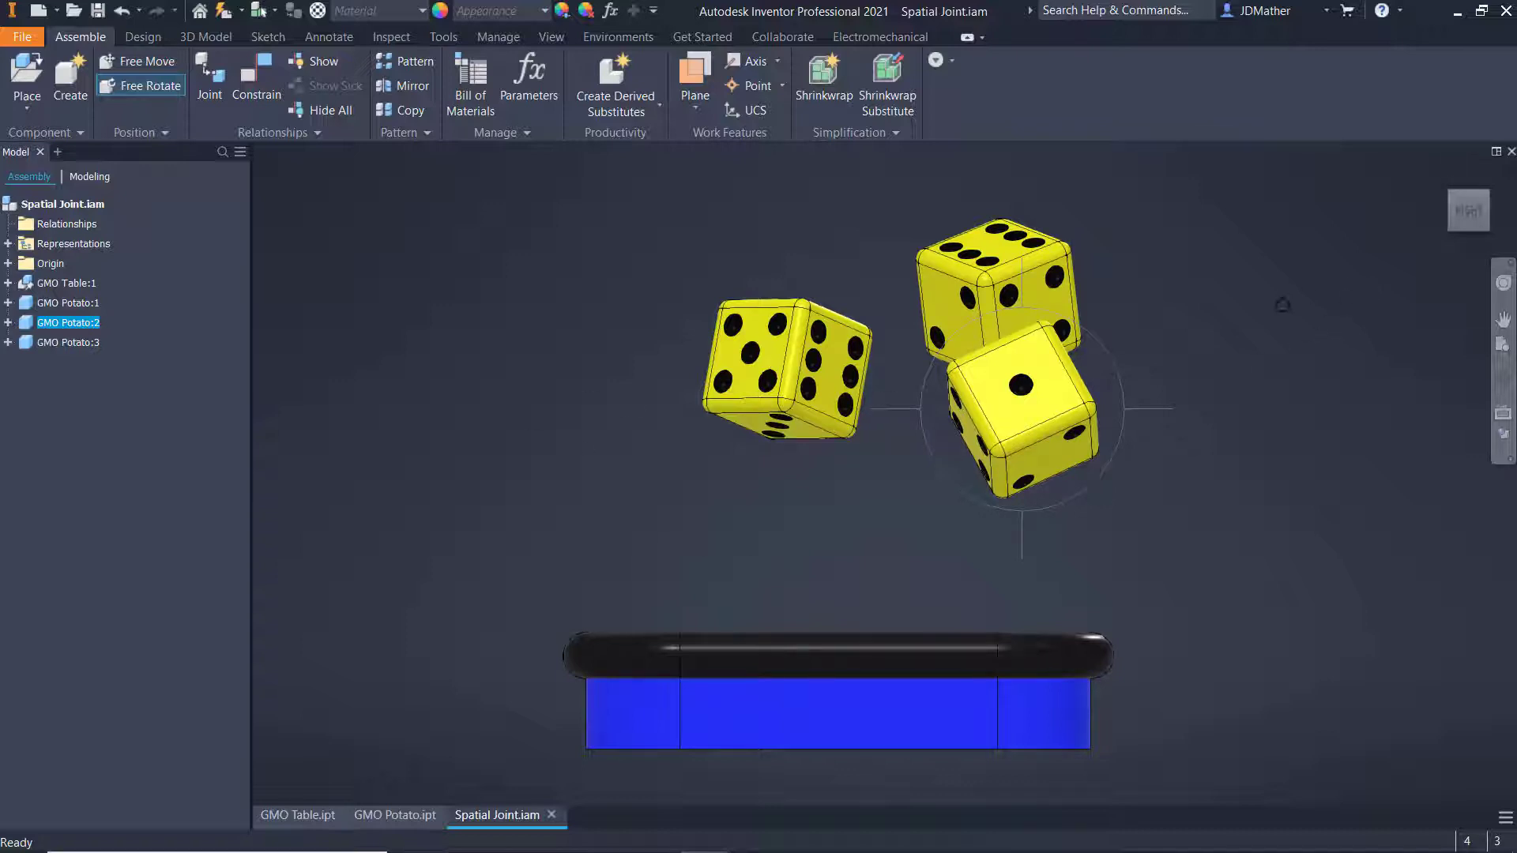
key("Escape")
Step: Reposition the dice in the right and front views so they hang apart at different heights above the table
left_click_drag(1027, 395, 940, 442)
left_click_drag(1033, 318, 977, 296)
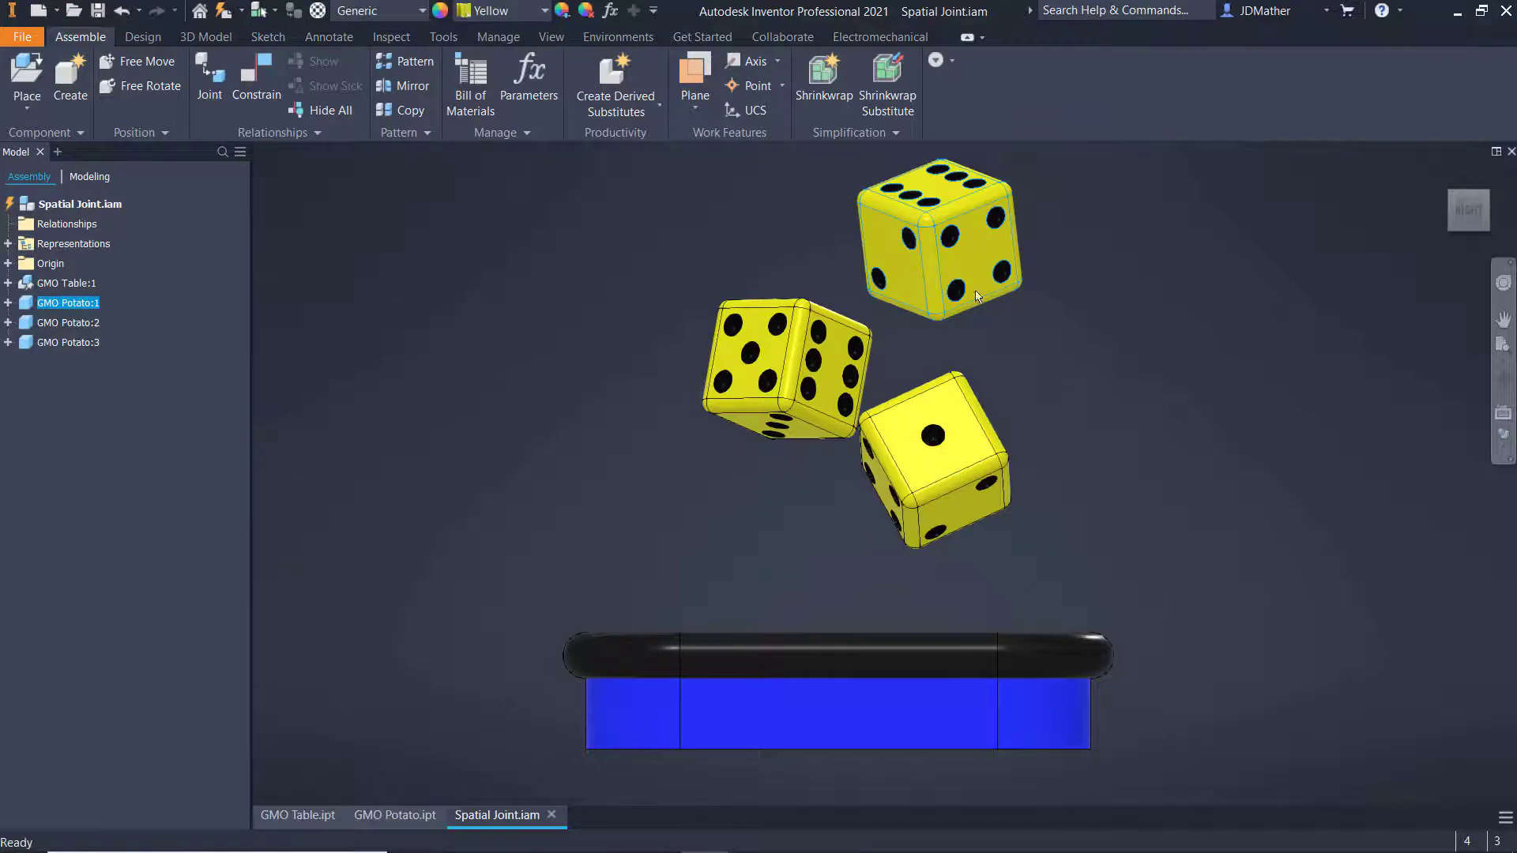
left_click(1070, 389)
key("F6")
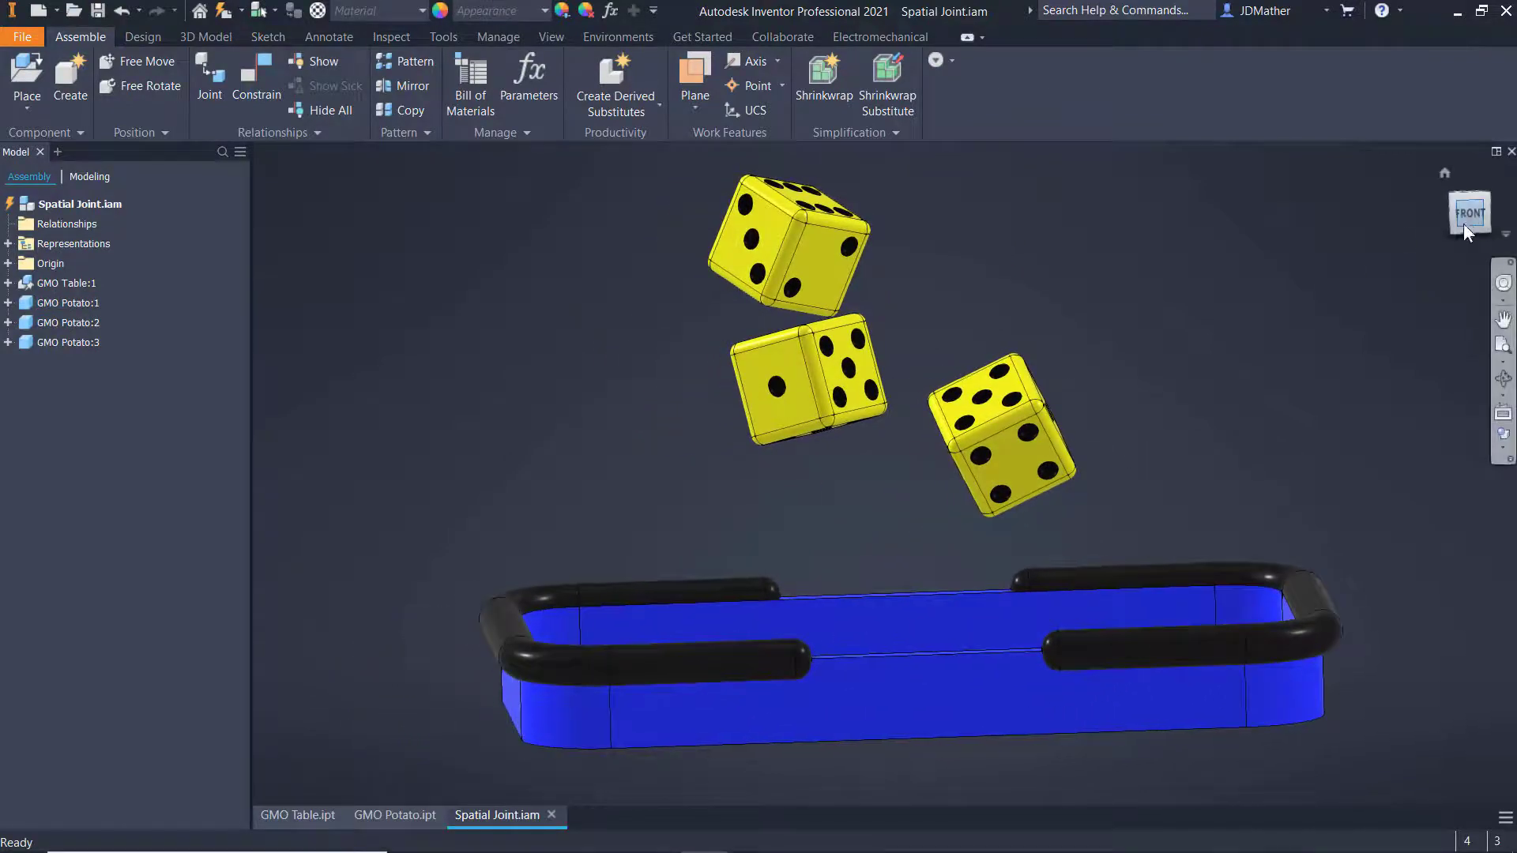
left_click(1463, 224)
left_click_drag(946, 480, 913, 475)
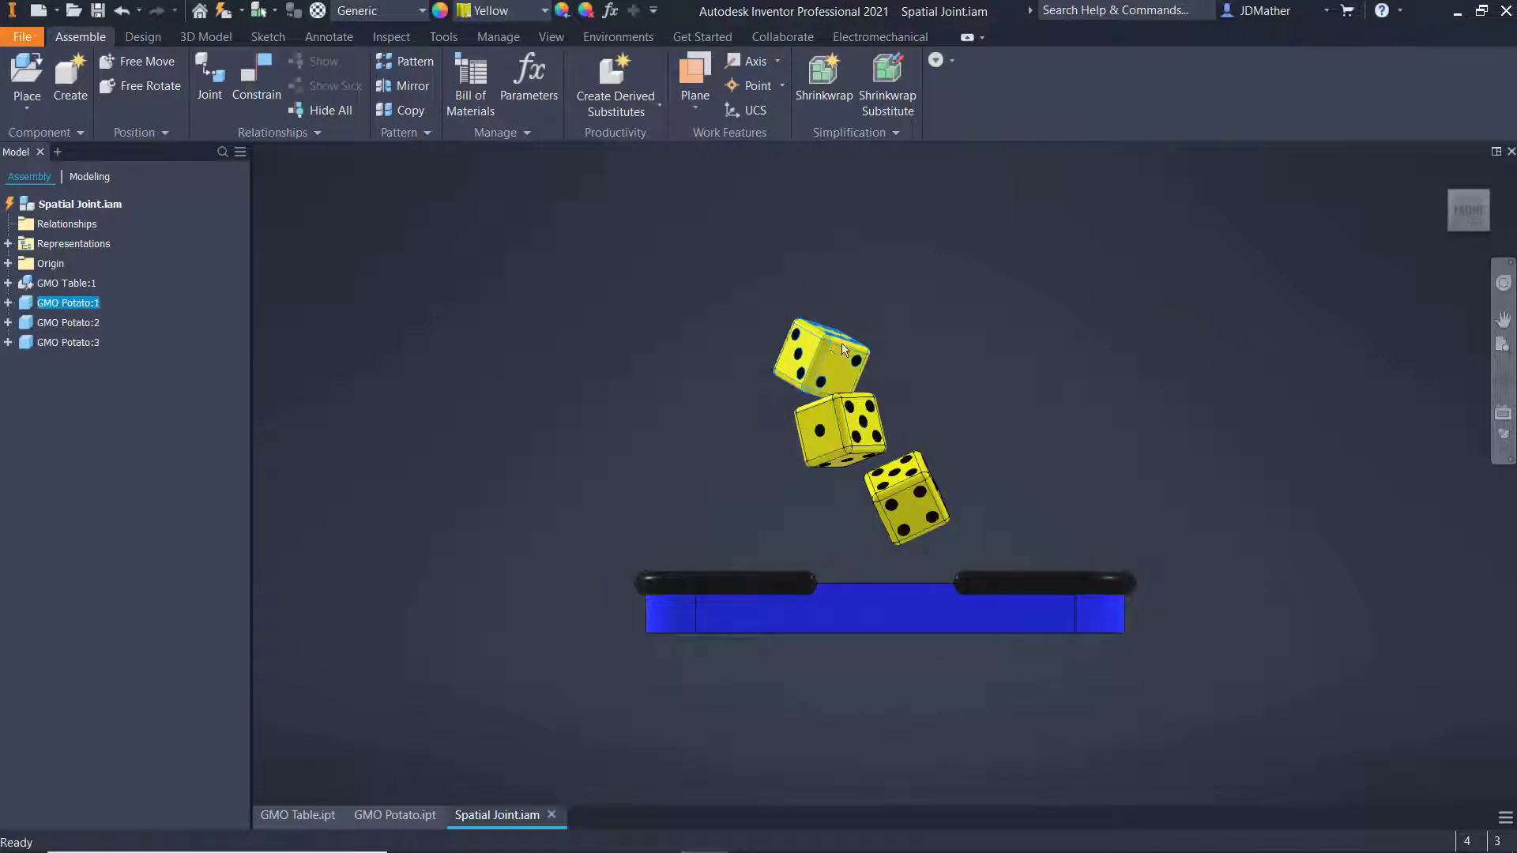
left_click_drag(836, 332, 885, 302)
left_click(1295, 278)
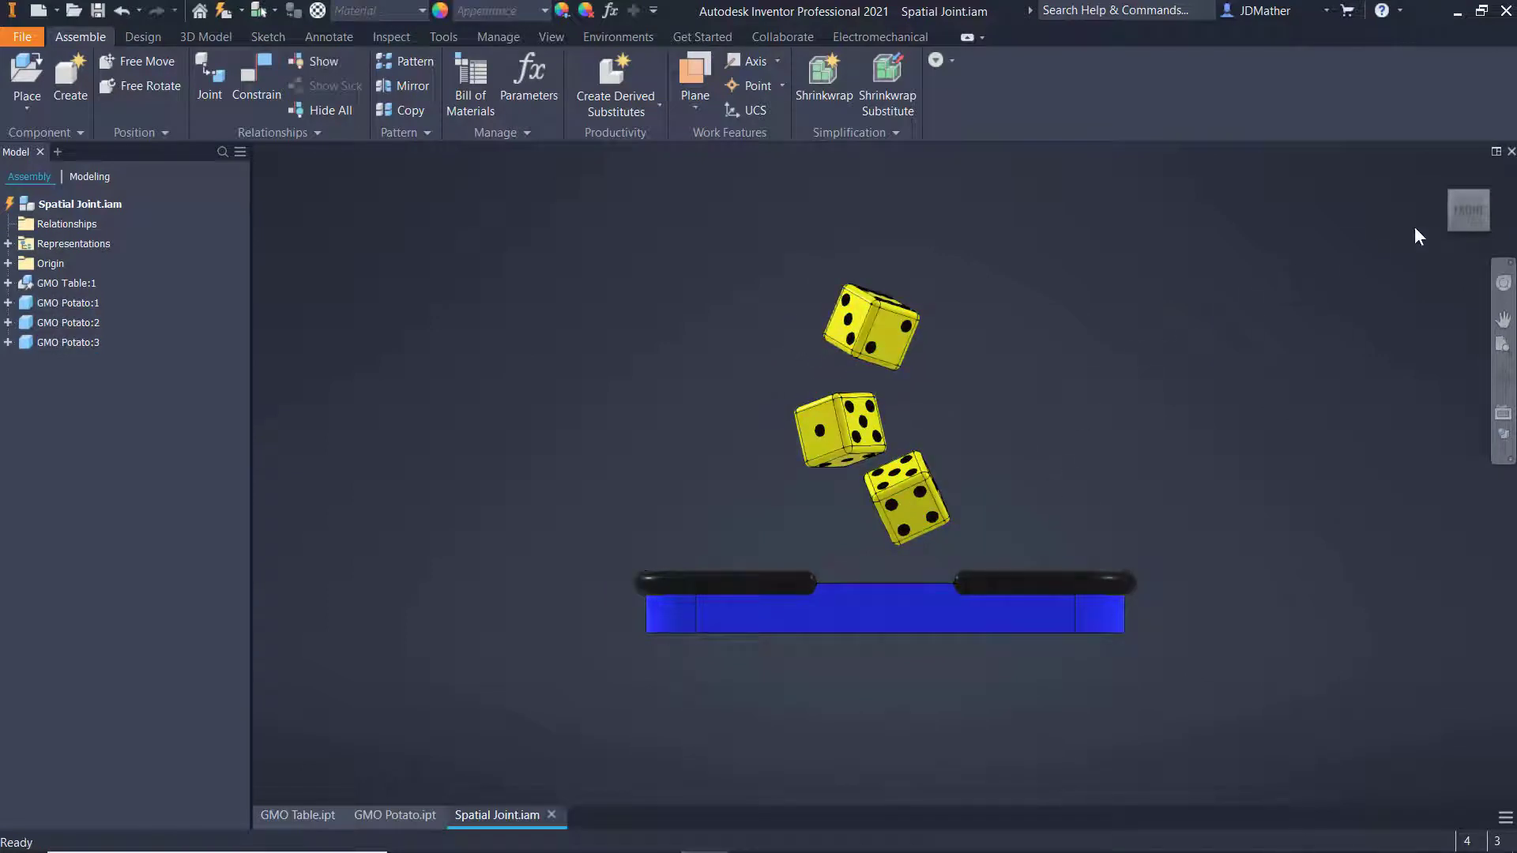
left_click_drag(1468, 209, 1176, 384)
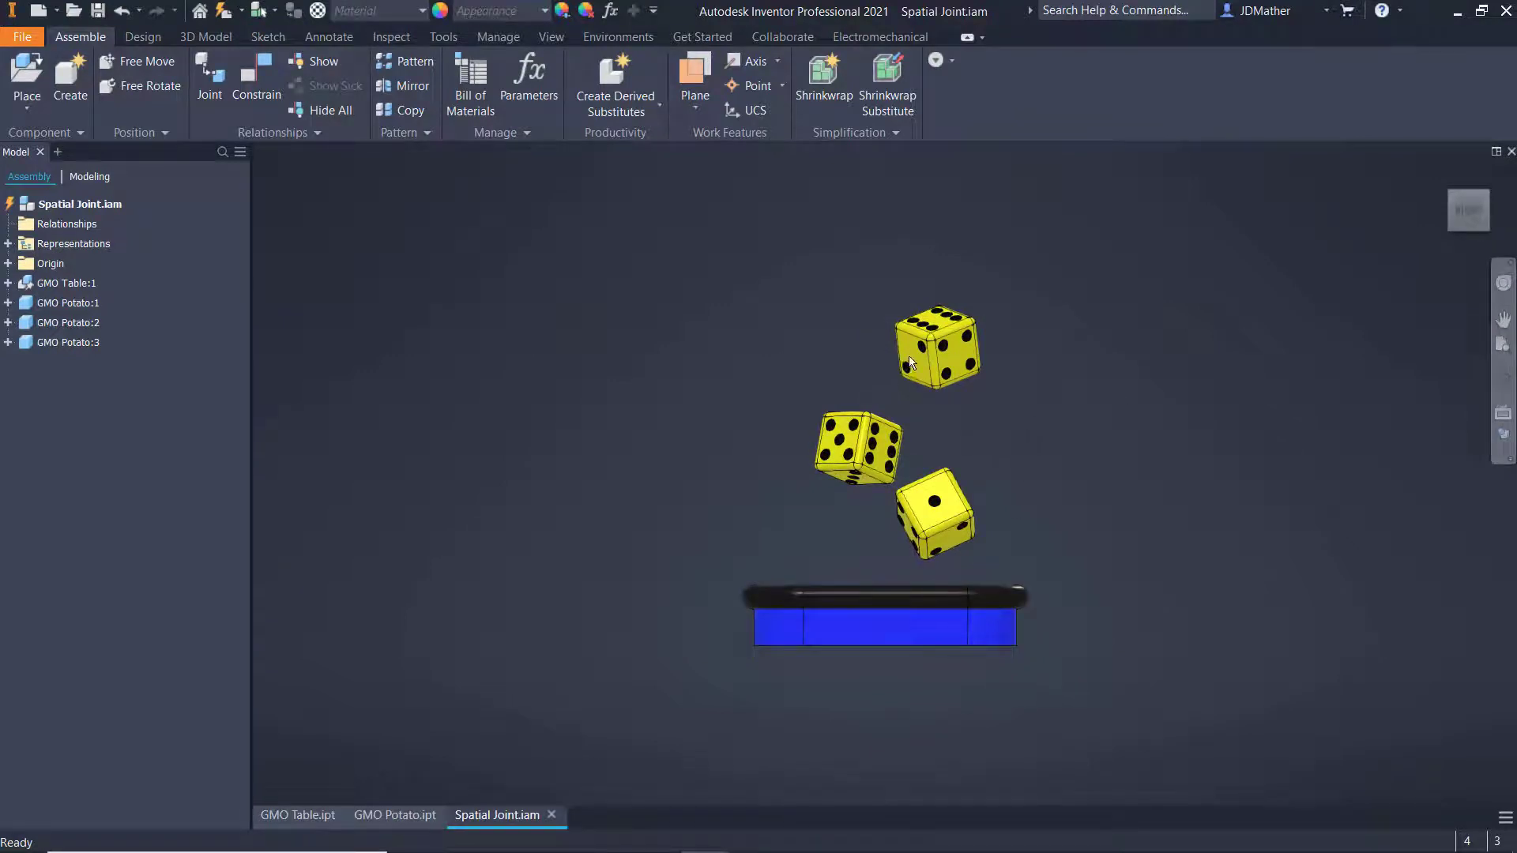
key("F6")
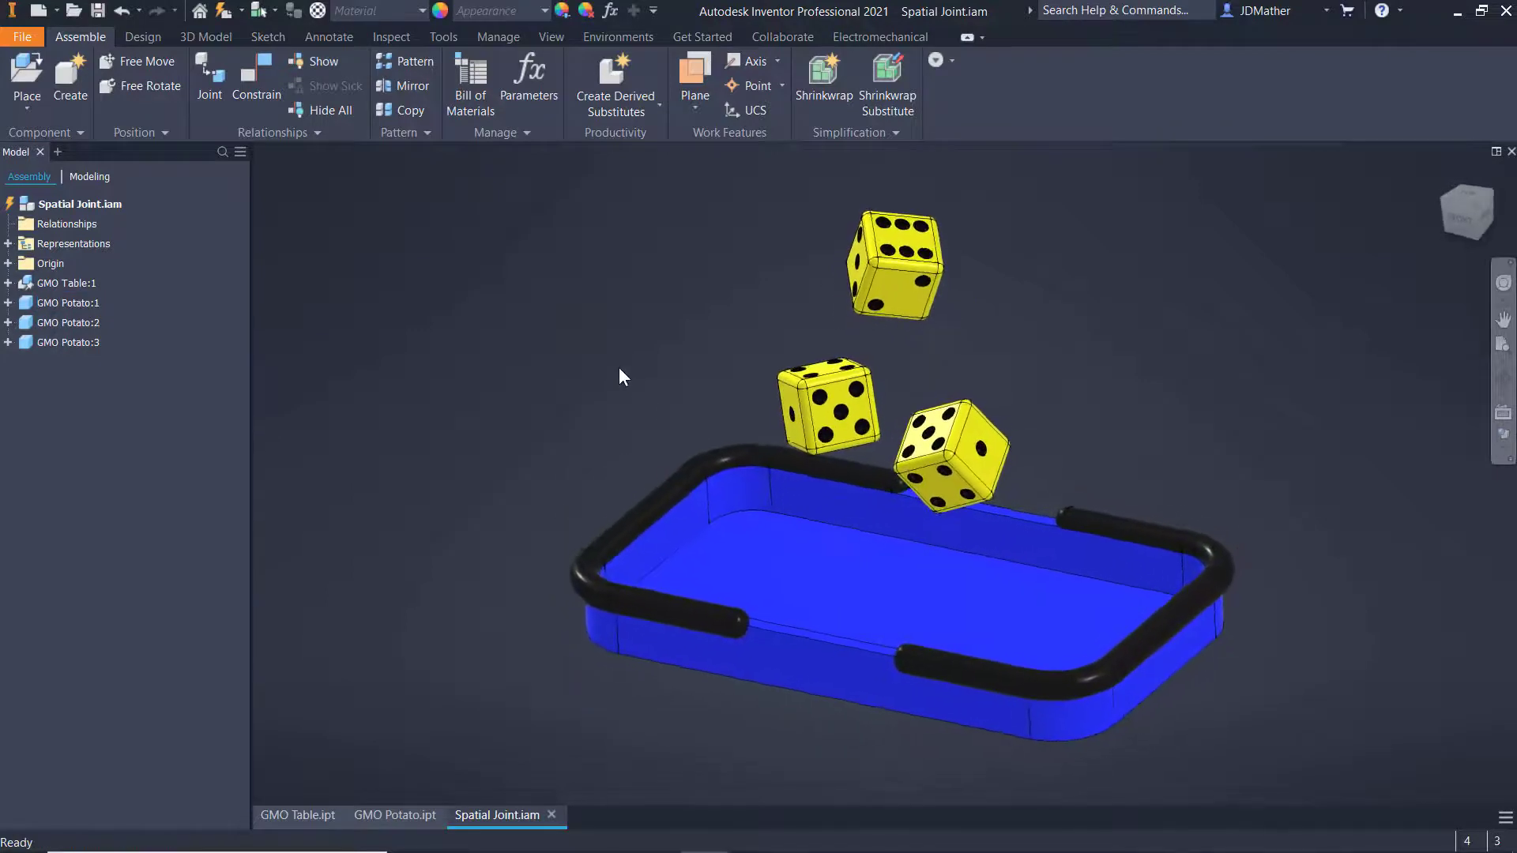
Step: Open the Dynamic Simulation environment and define gravity of 9810 mm/s^2 acting downward, perpendicular to the table floor
left_click(629, 37)
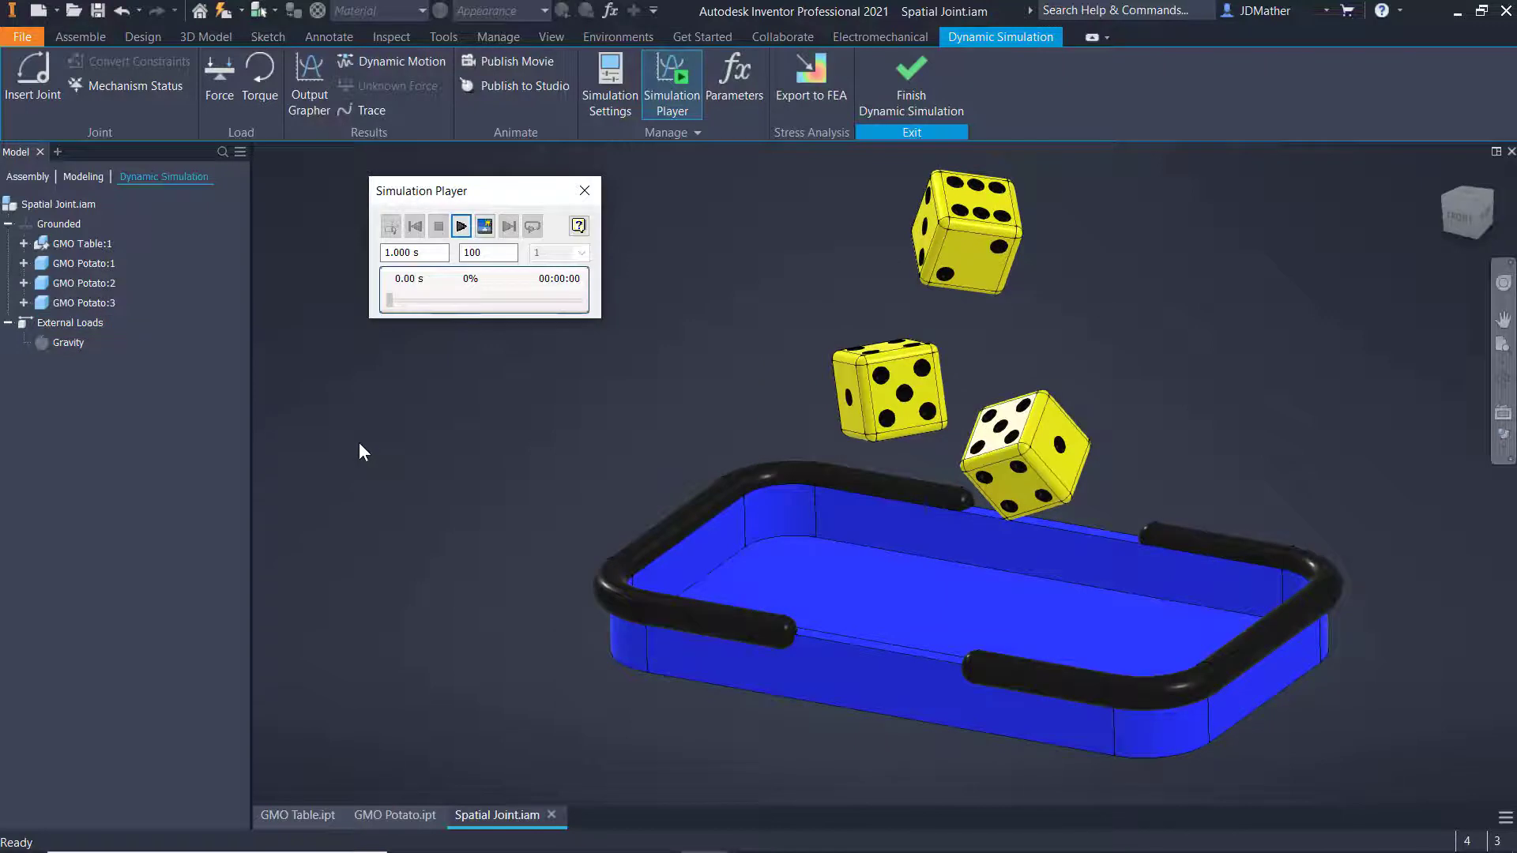
right_click(59, 340)
left_click(82, 363)
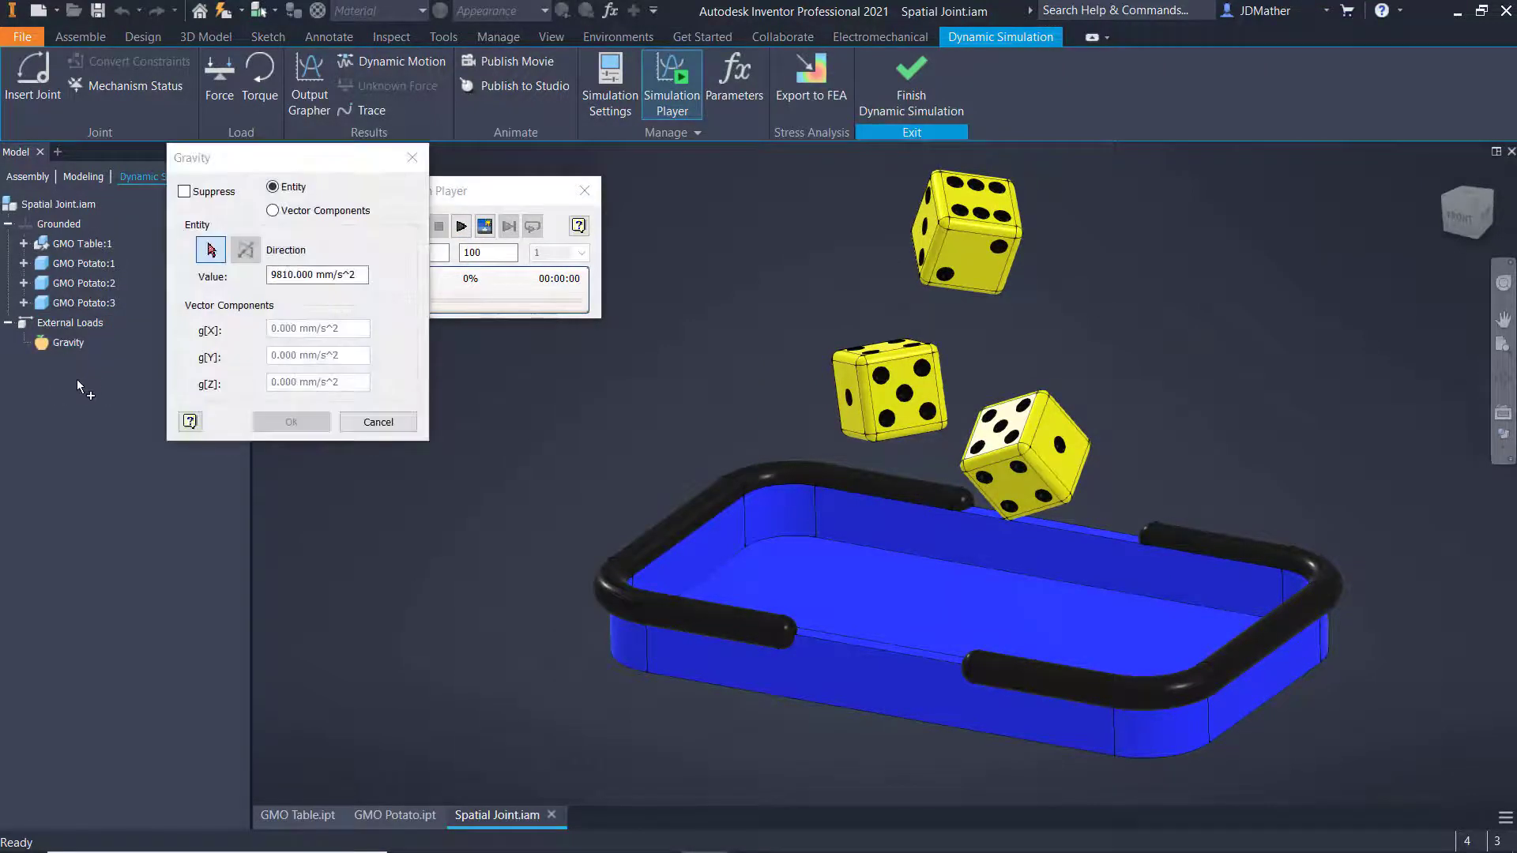
left_click(846, 608)
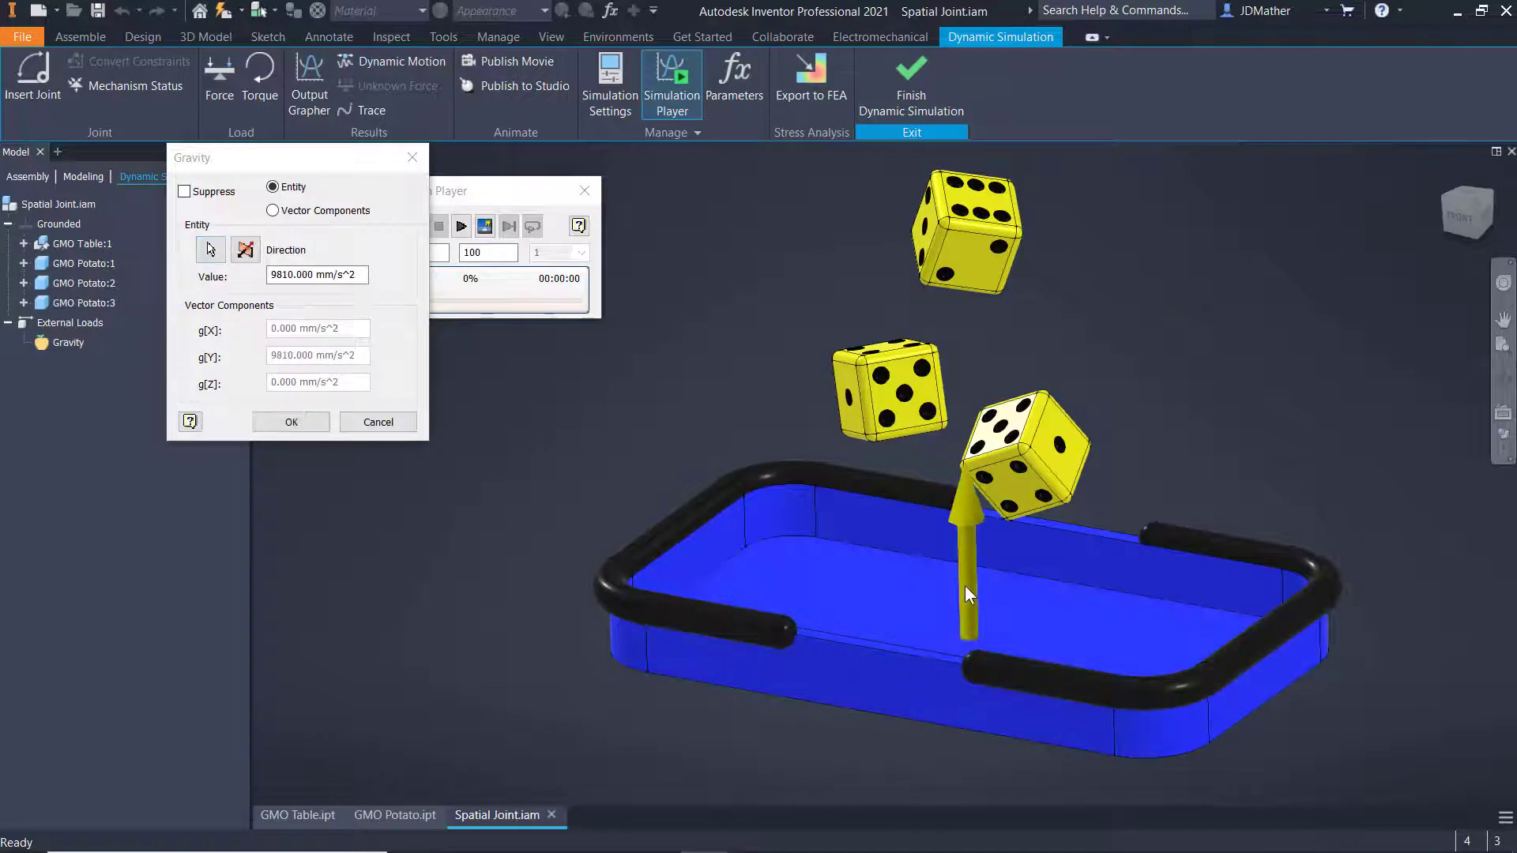
left_click(245, 249)
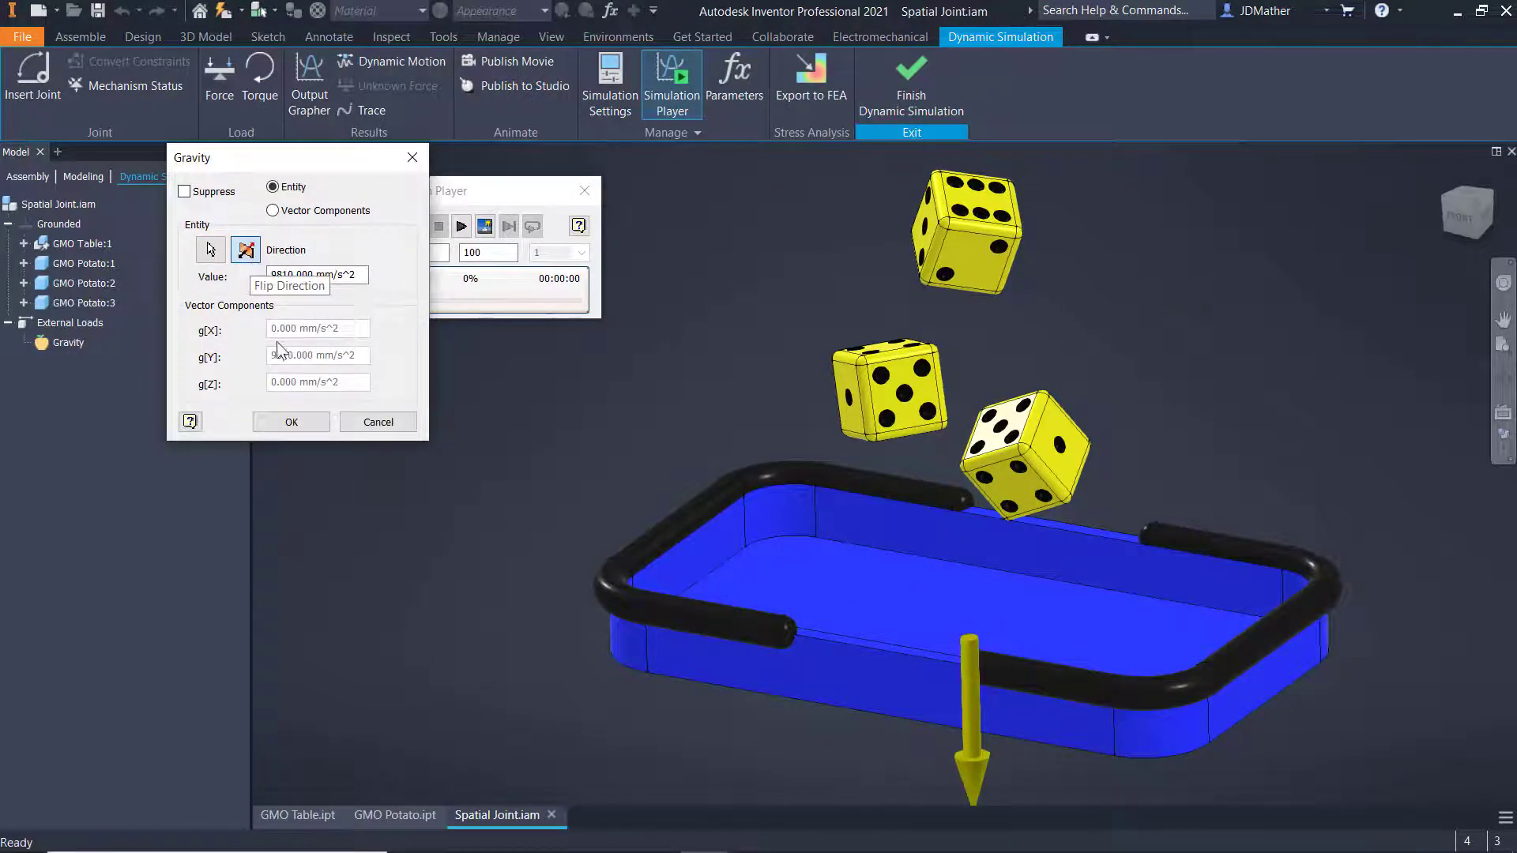
left_click(292, 422)
Step: Run the 1 s simulation once to test gravity on the dice, and return to construction mode
left_click(462, 226)
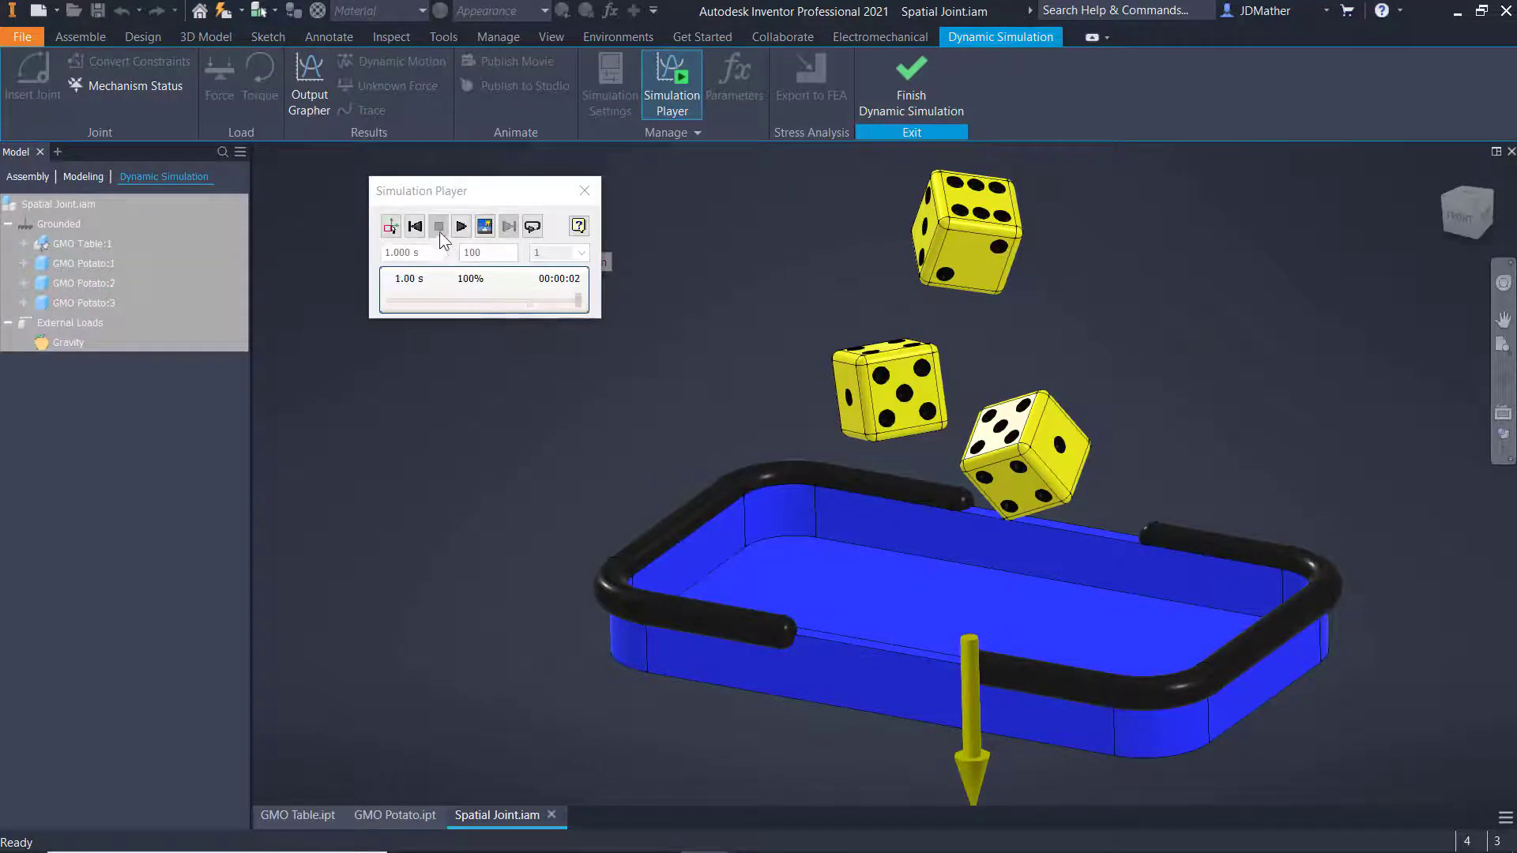
left_click(415, 227)
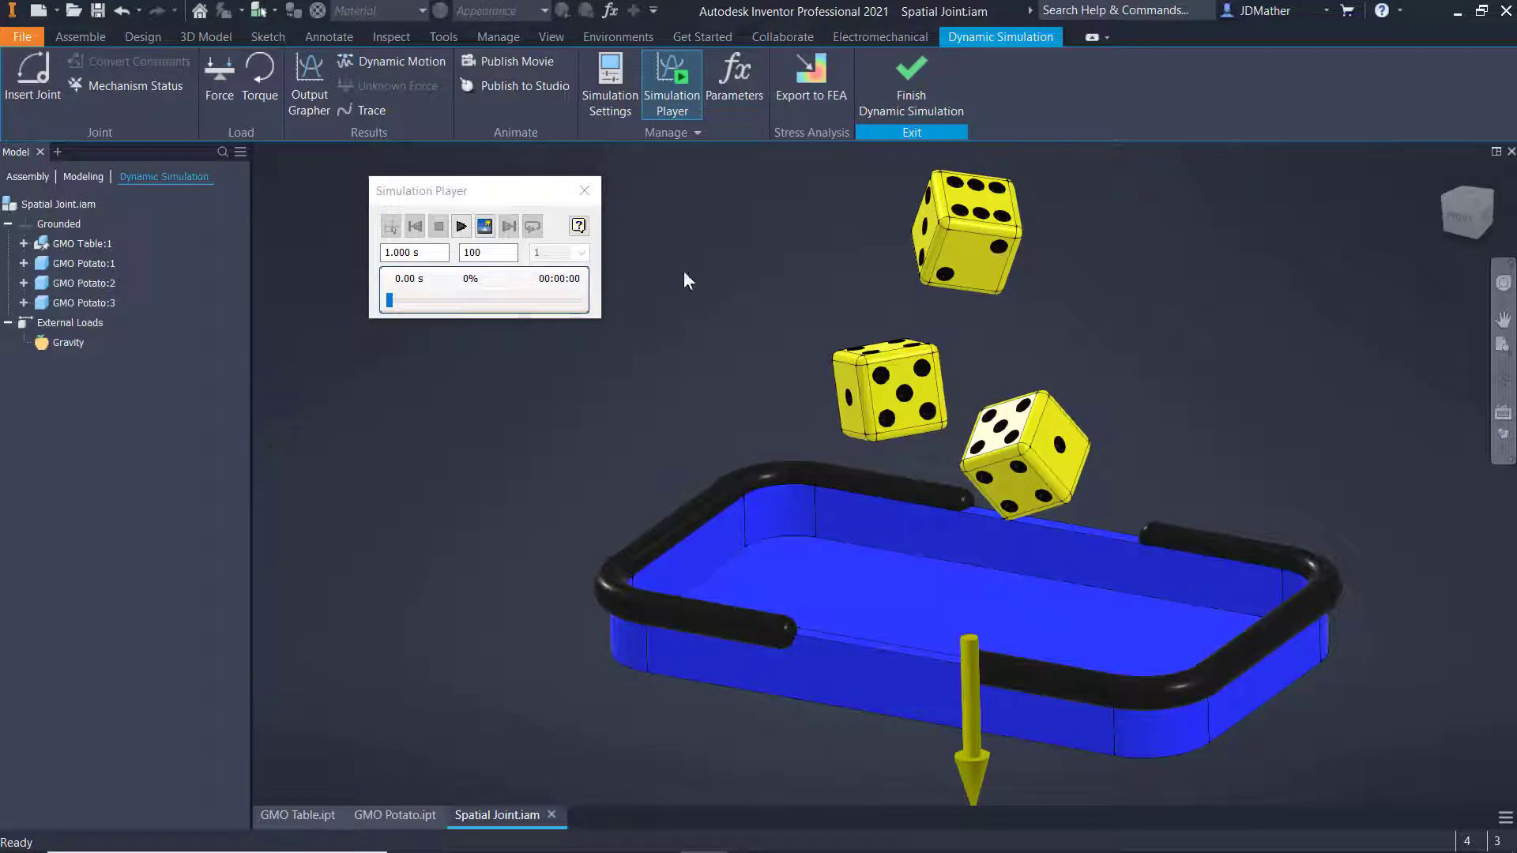
Step: Insert a Spatial joint between the origin center points of GMO Table:1 and GMO Potato:1
left_click(43, 94)
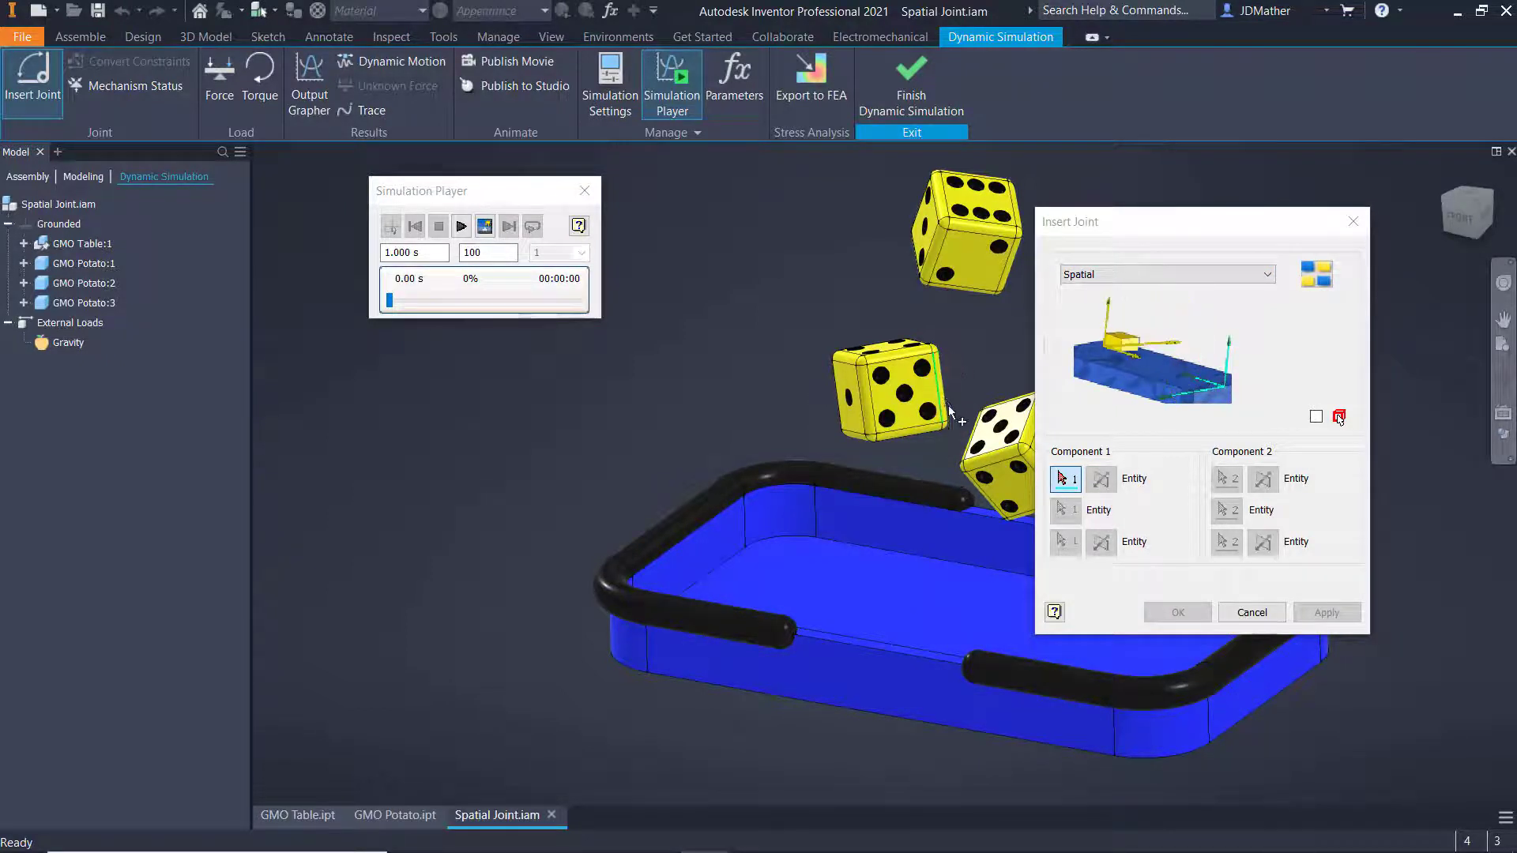
scroll(895, 449, "down", 2)
scroll(493, 431, "up", 2)
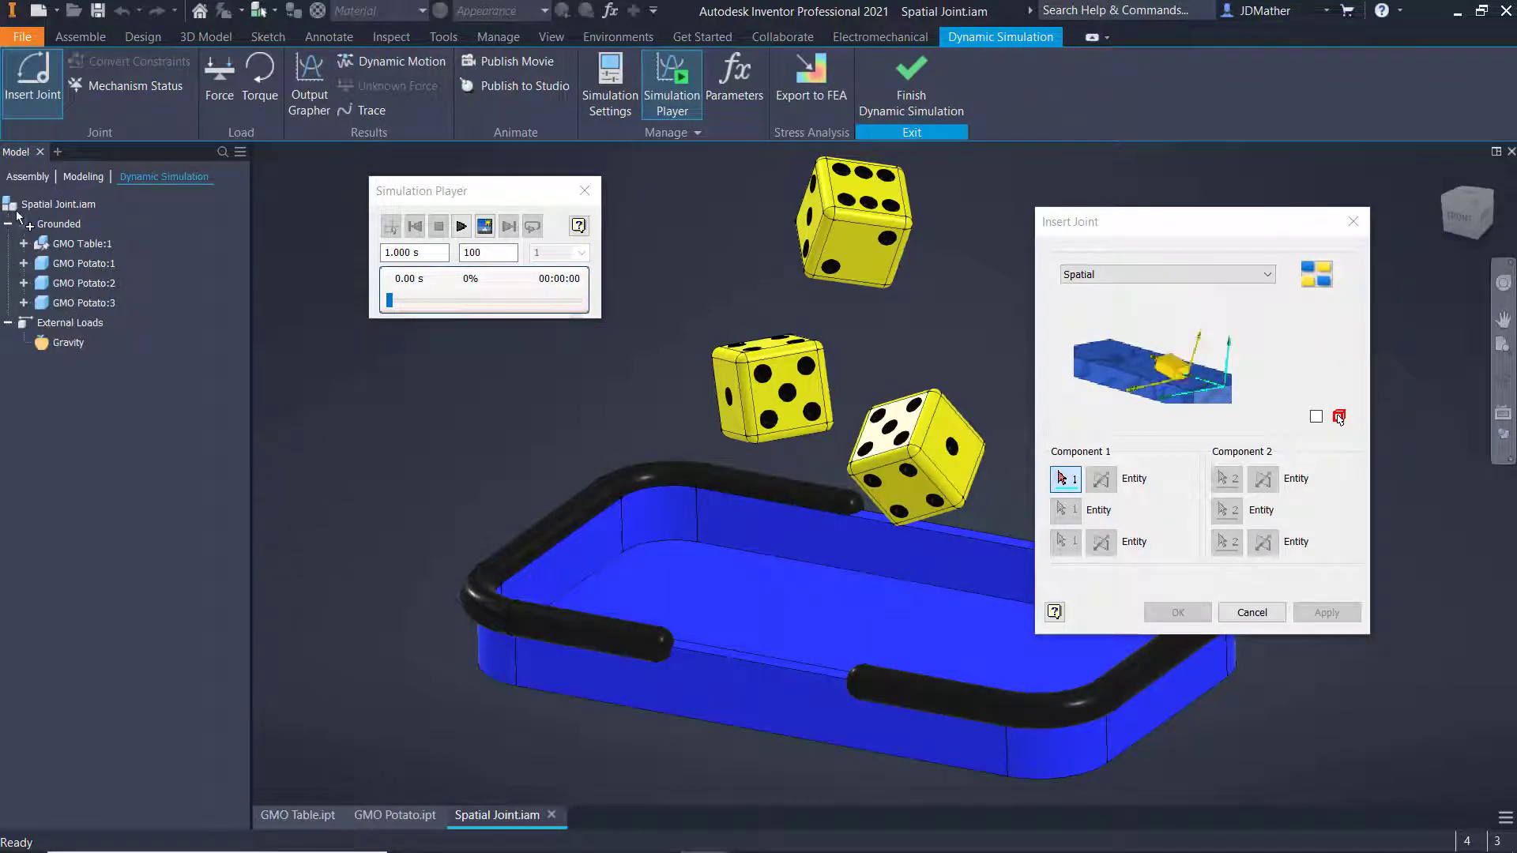
left_click(30, 177)
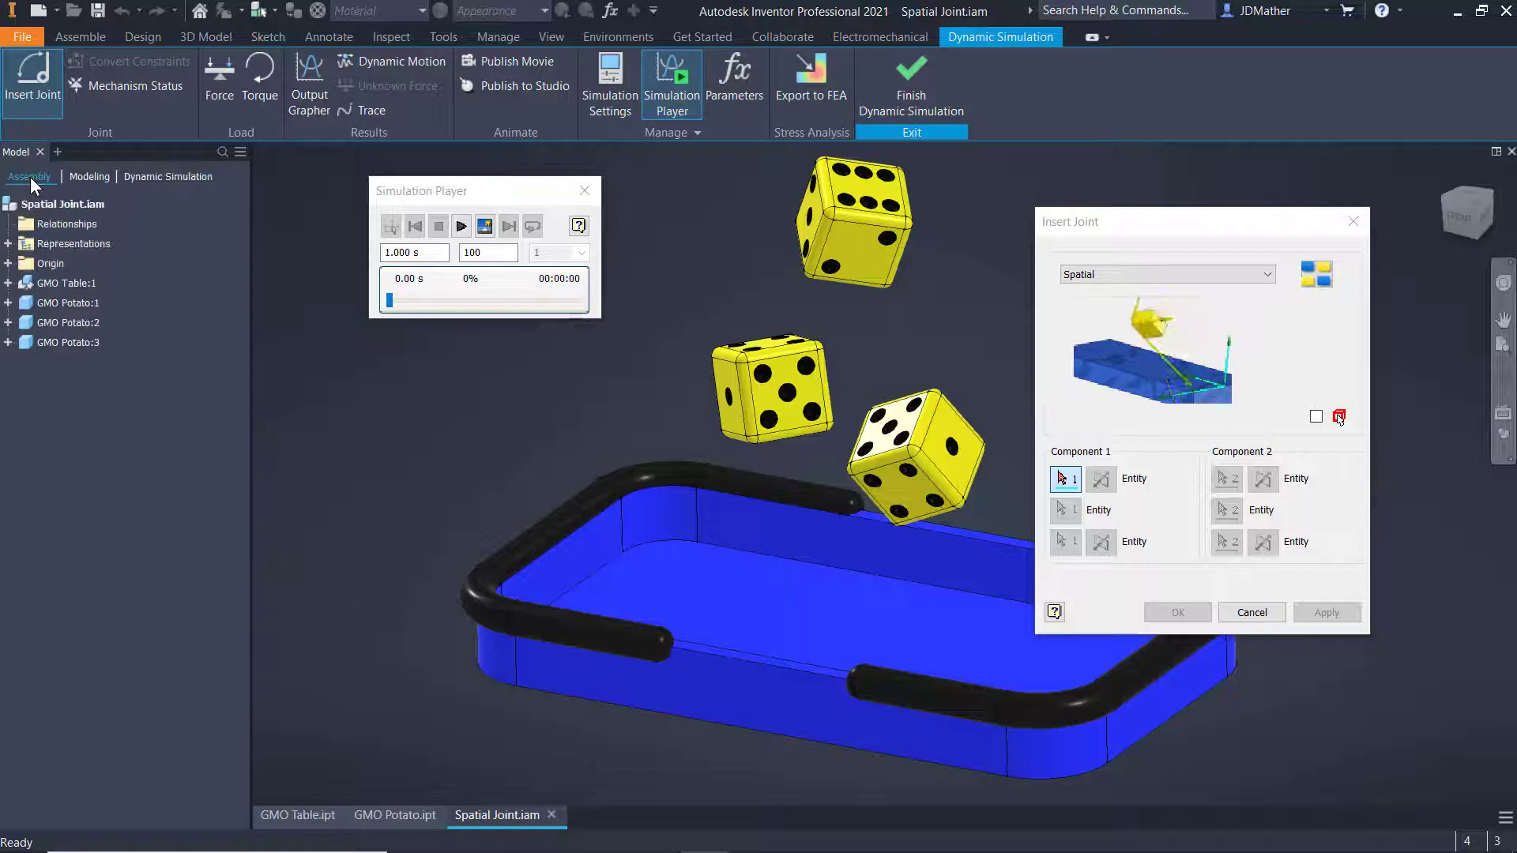
left_click(8, 283)
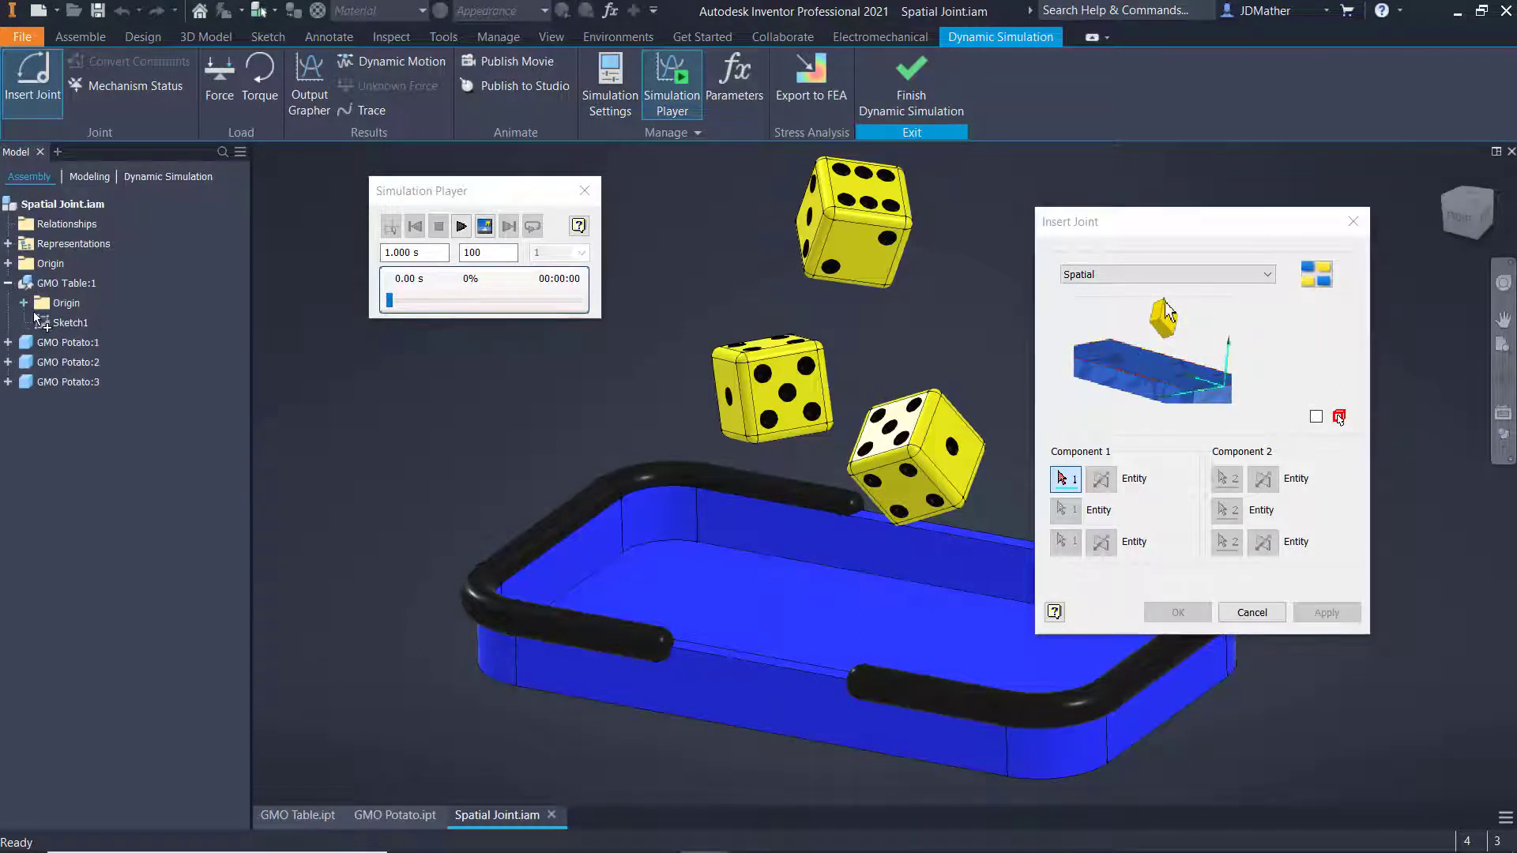
left_click(24, 302)
left_click(94, 444)
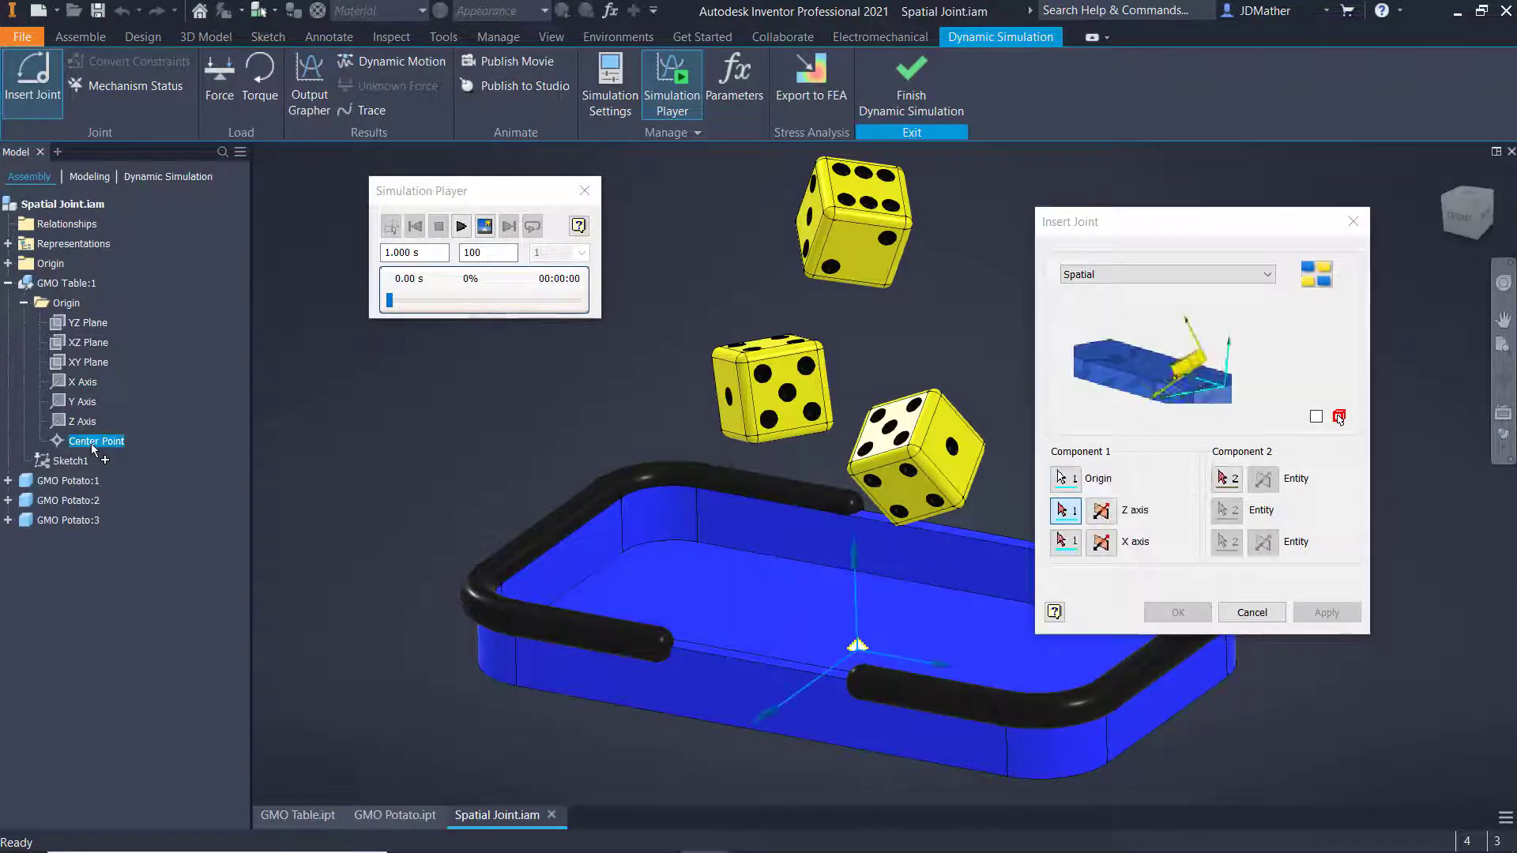
left_click(1225, 478)
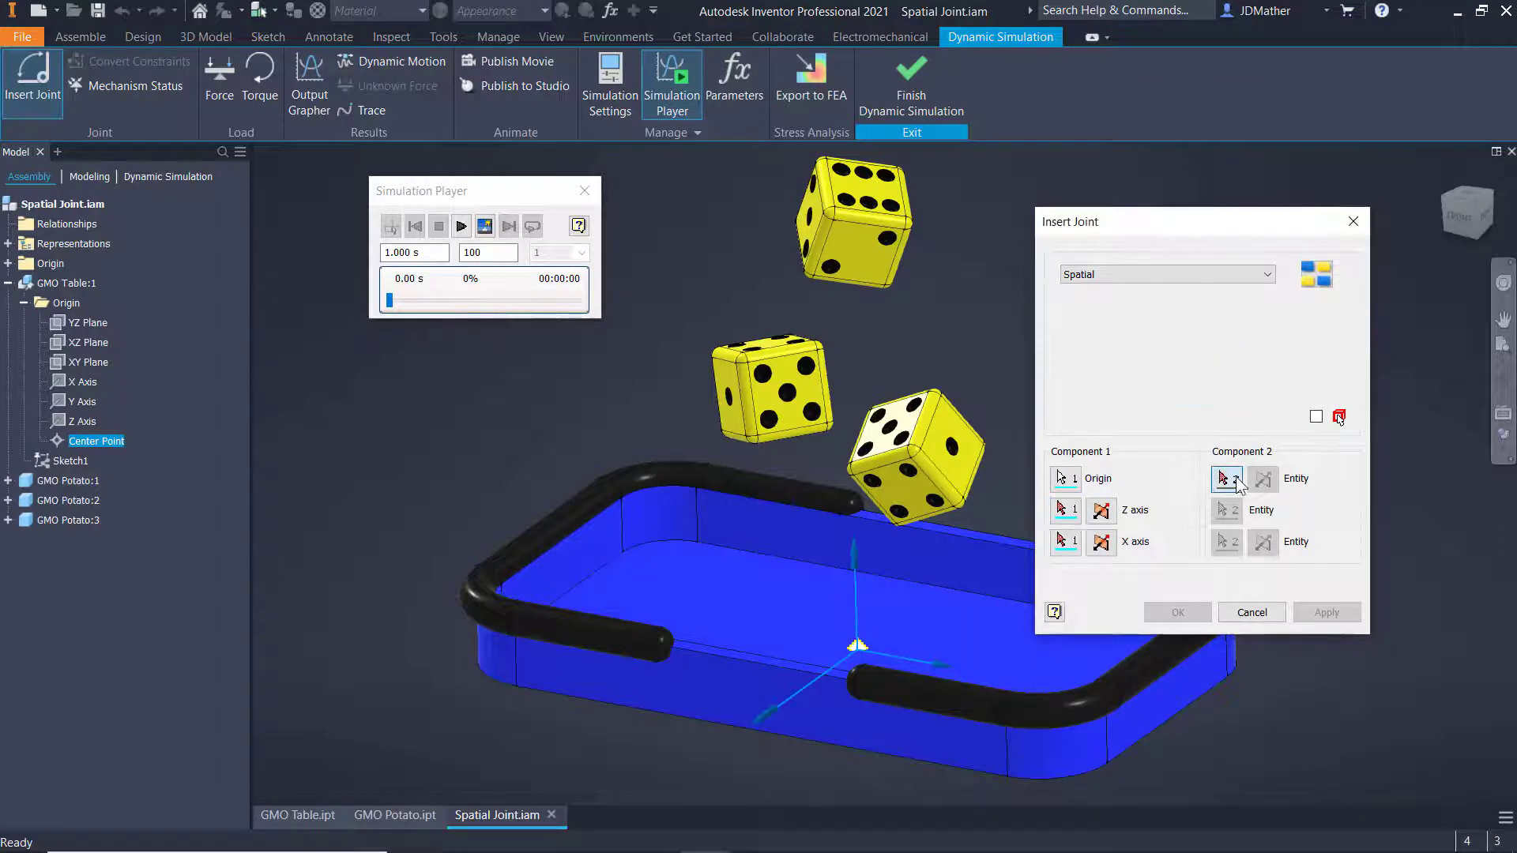
left_click(8, 480)
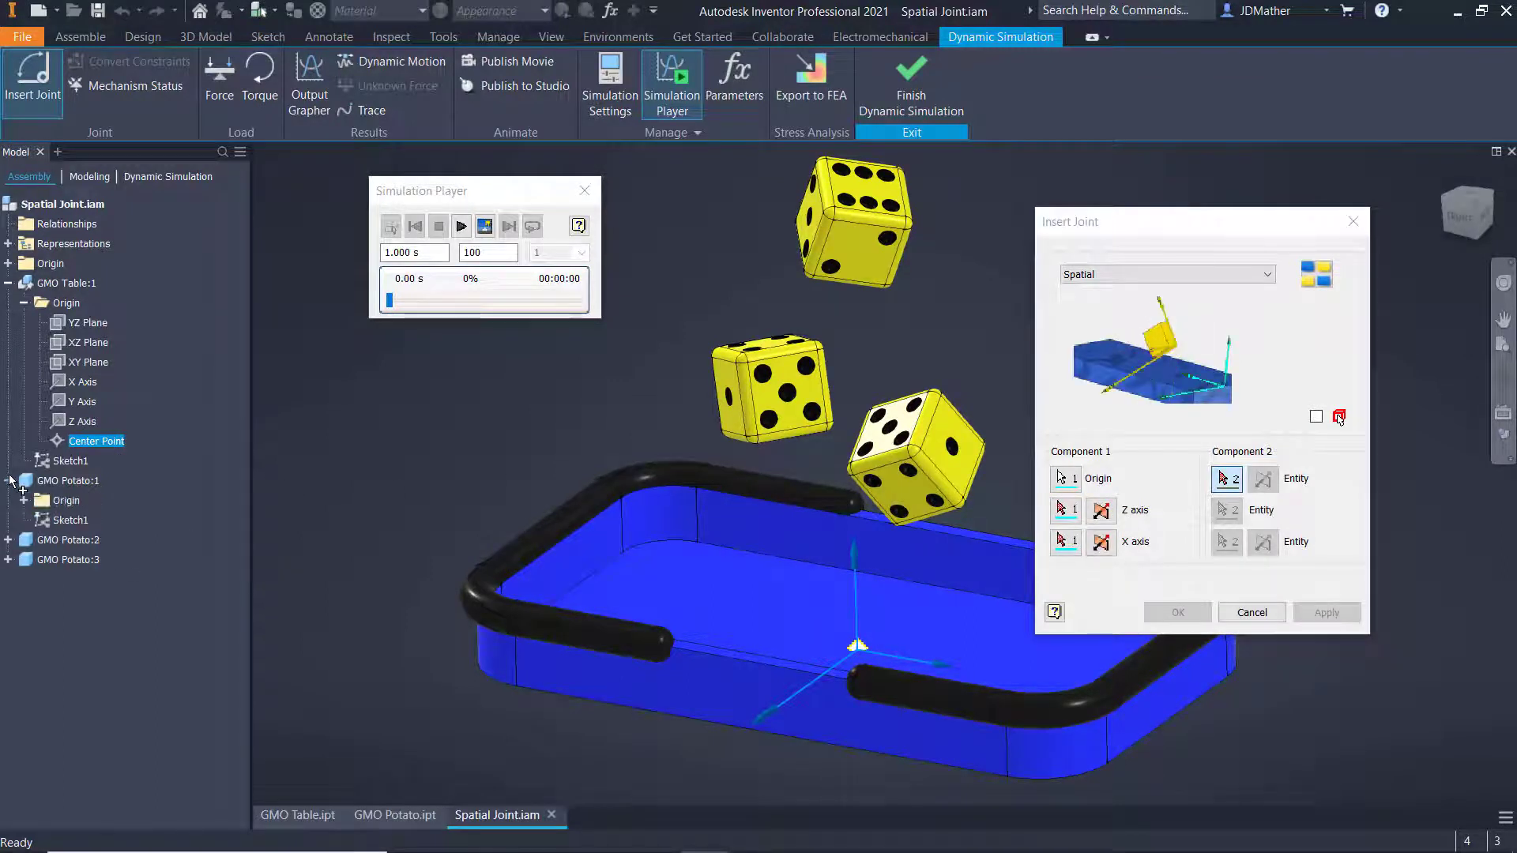
left_click(24, 500)
left_click(87, 639)
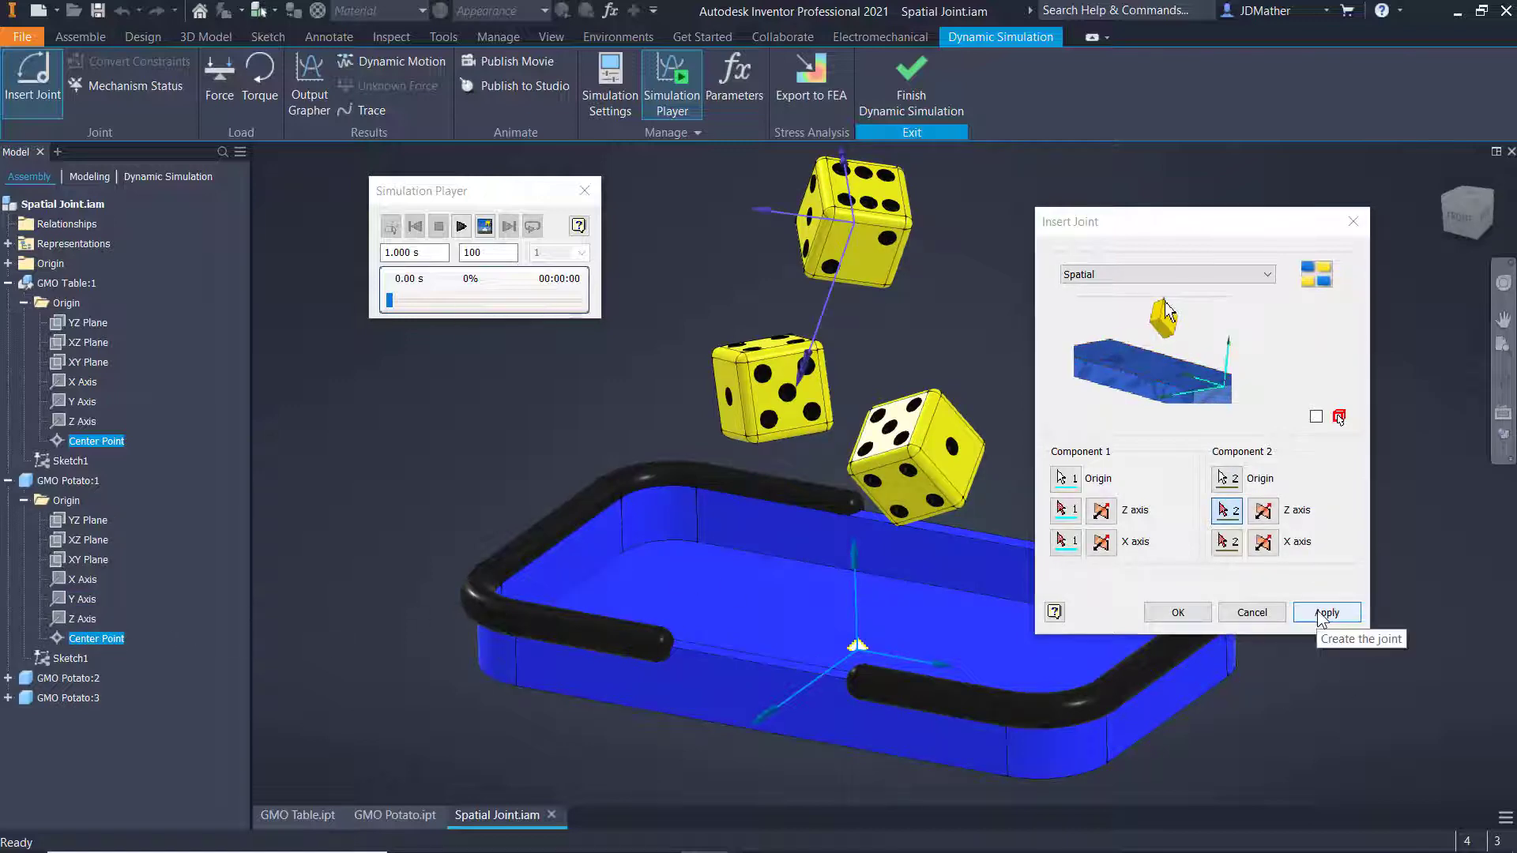
left_click(1319, 615)
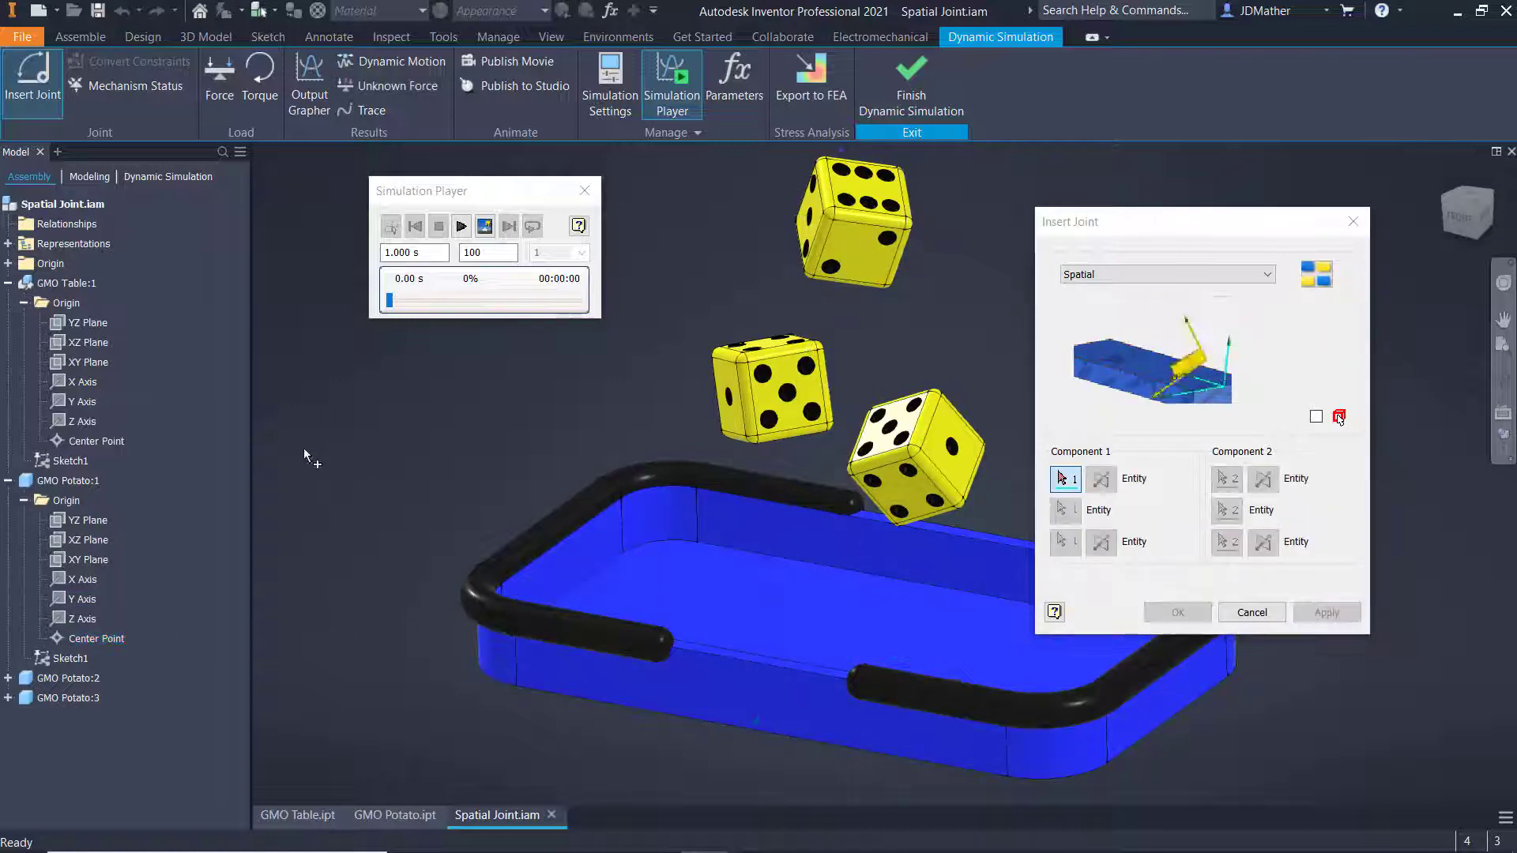
left_click(89, 447)
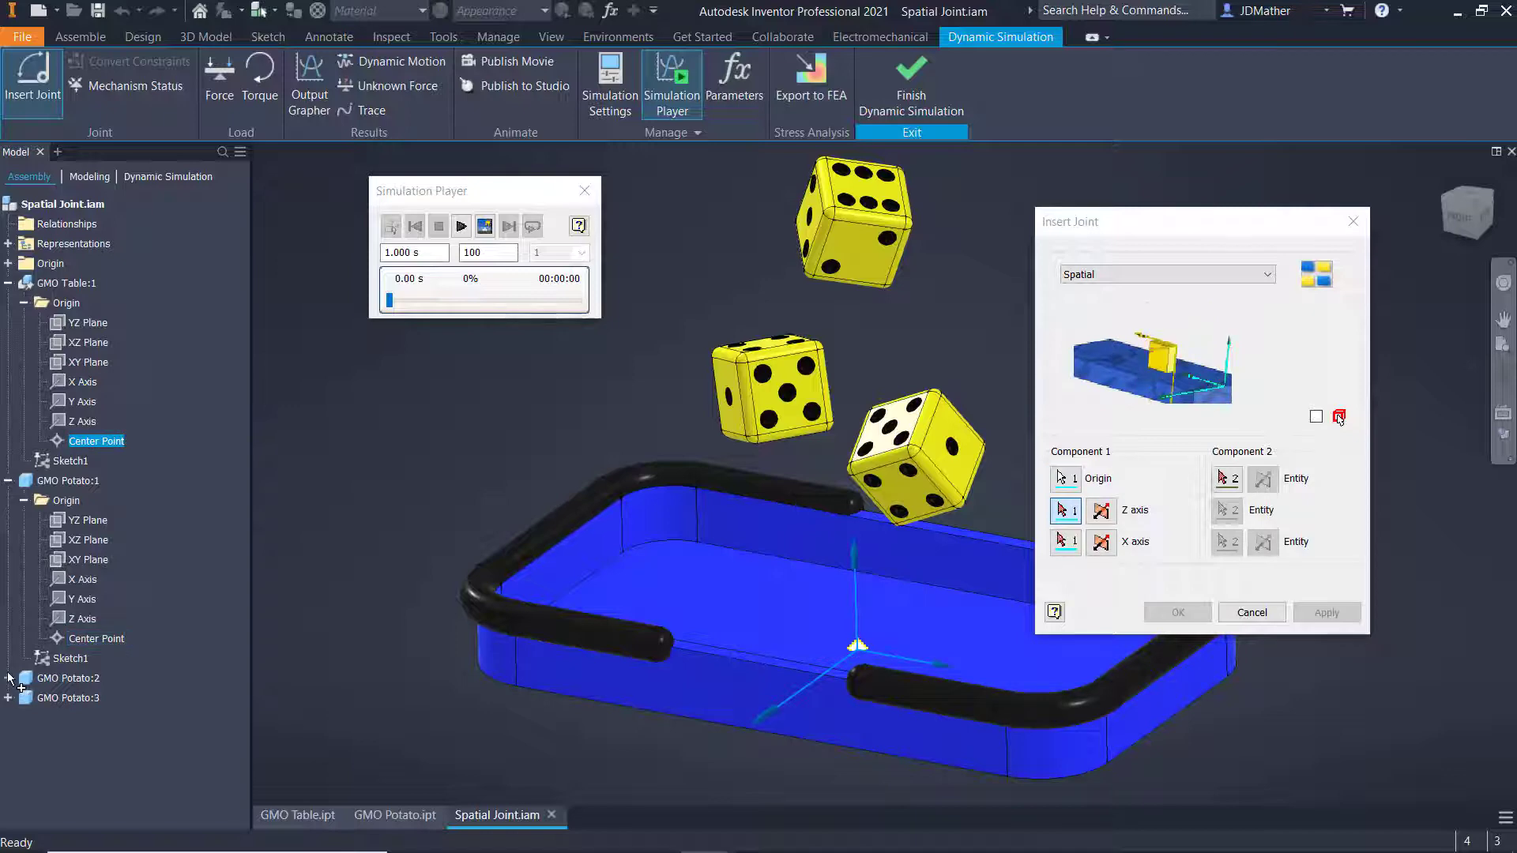
left_click(8, 677)
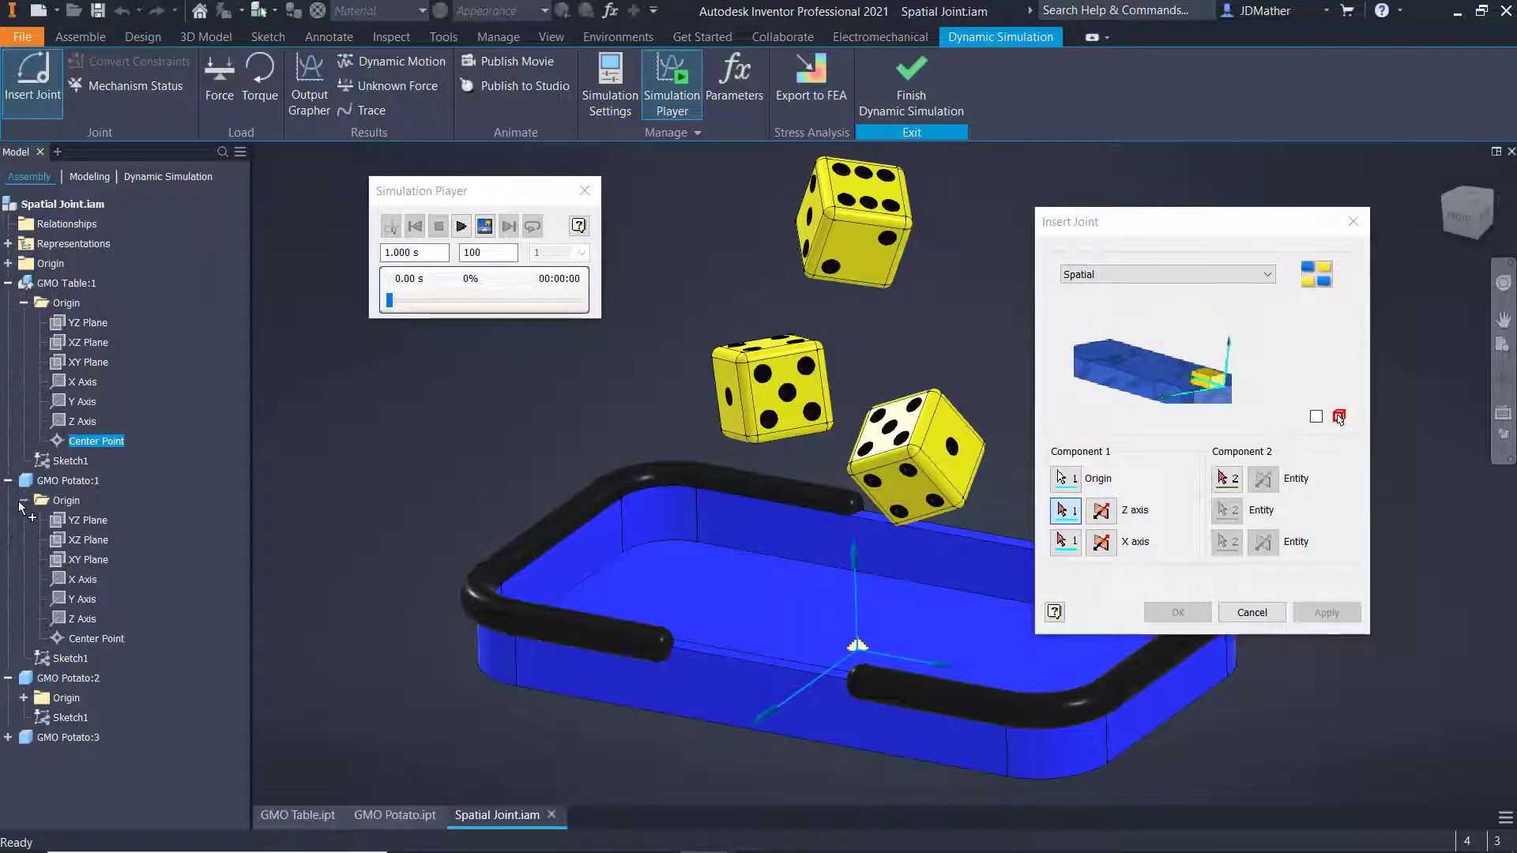
left_click(23, 697)
left_click(1226, 479)
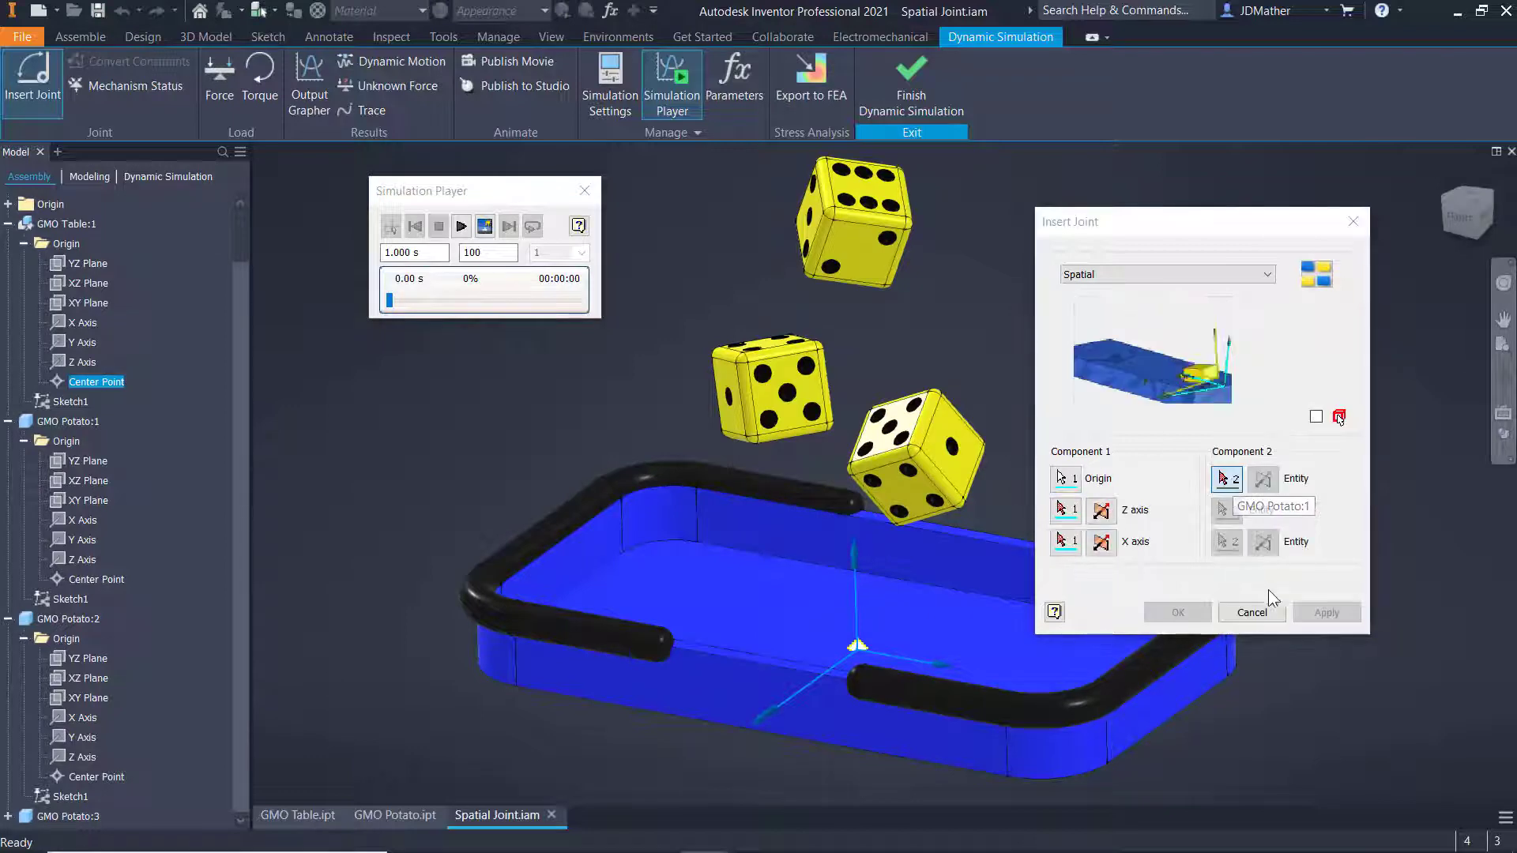
left_click(1252, 613)
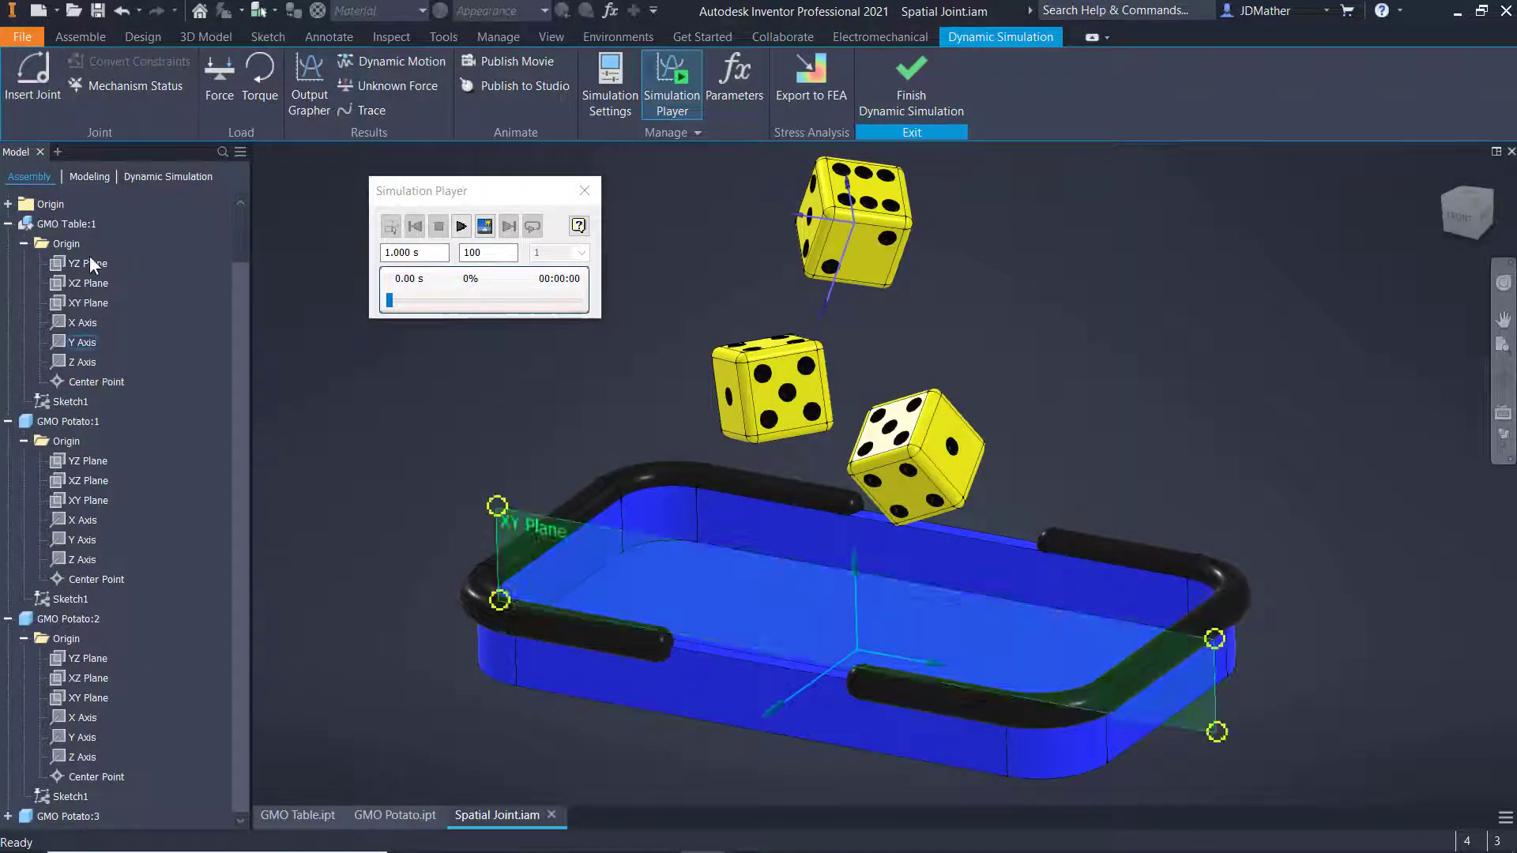
Step: Insert a Spatial joint between the origin center points of GMO Table:1 and GMO Potato:2
left_click(40, 84)
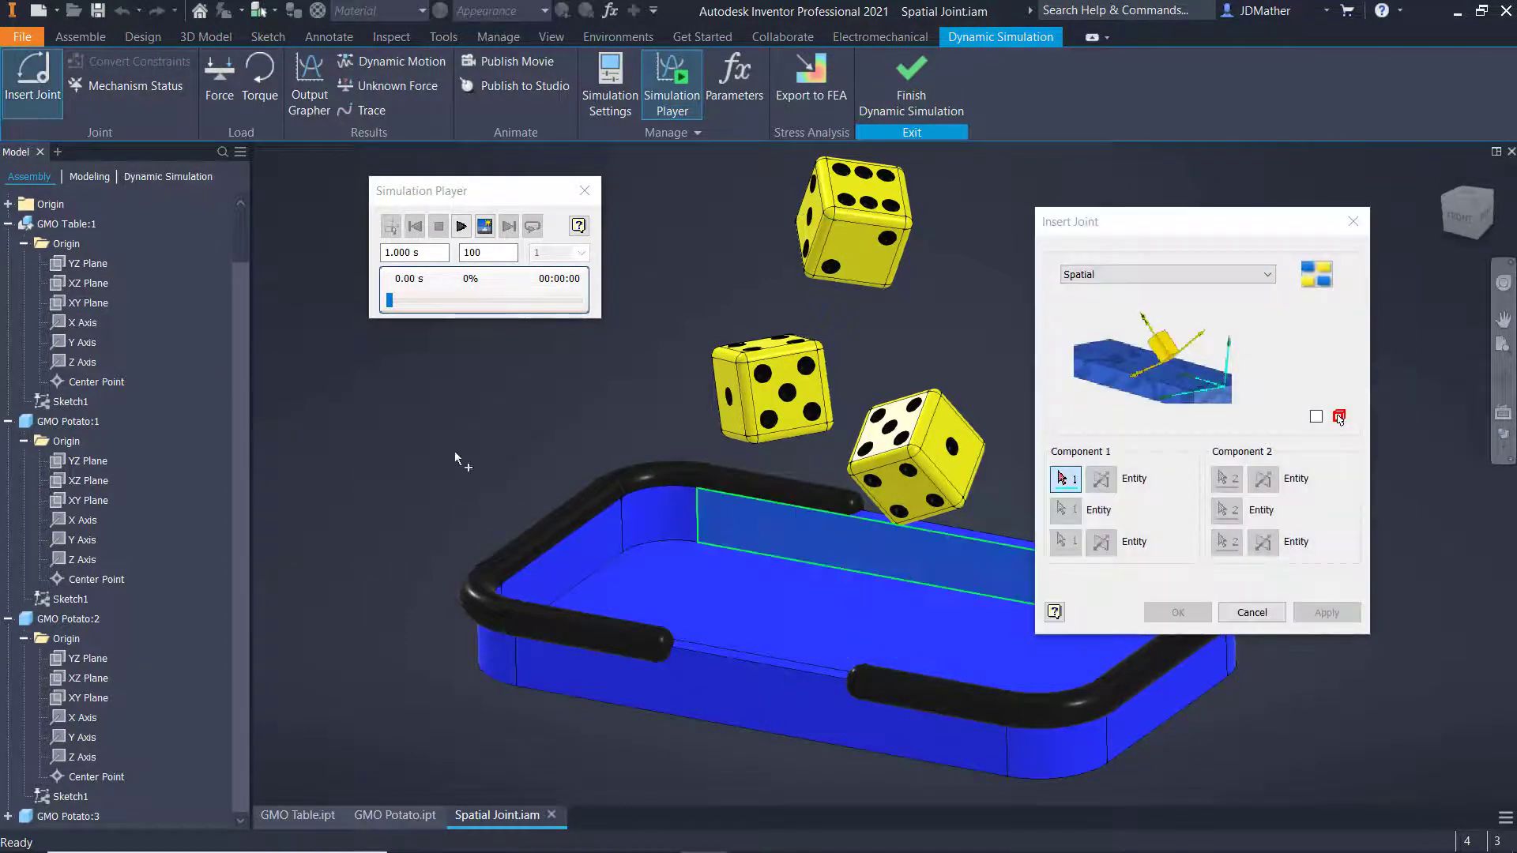
left_click(90, 382)
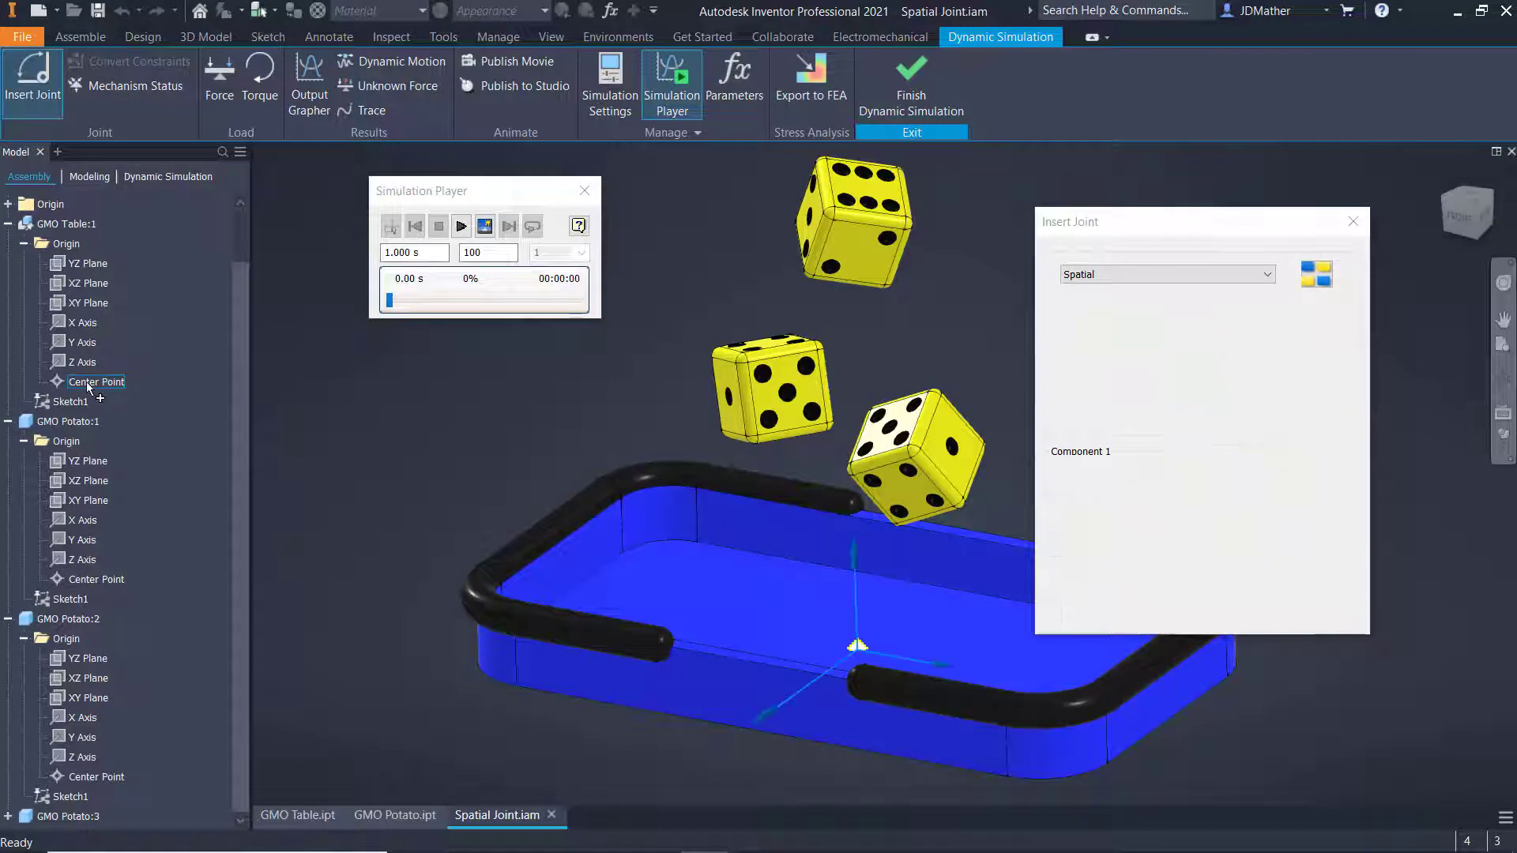
left_click(8, 421)
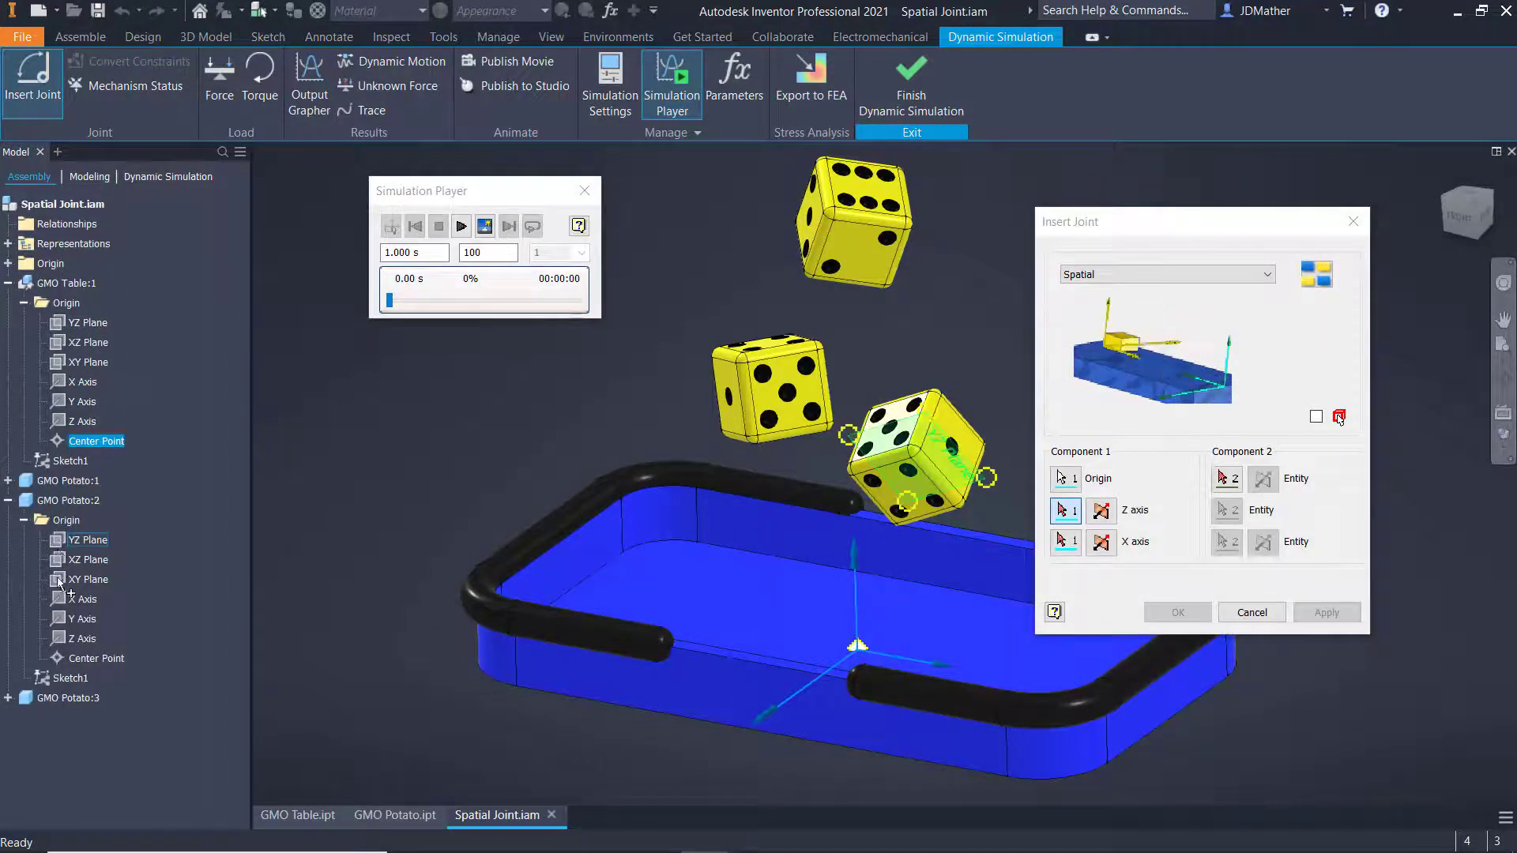
left_click(1237, 487)
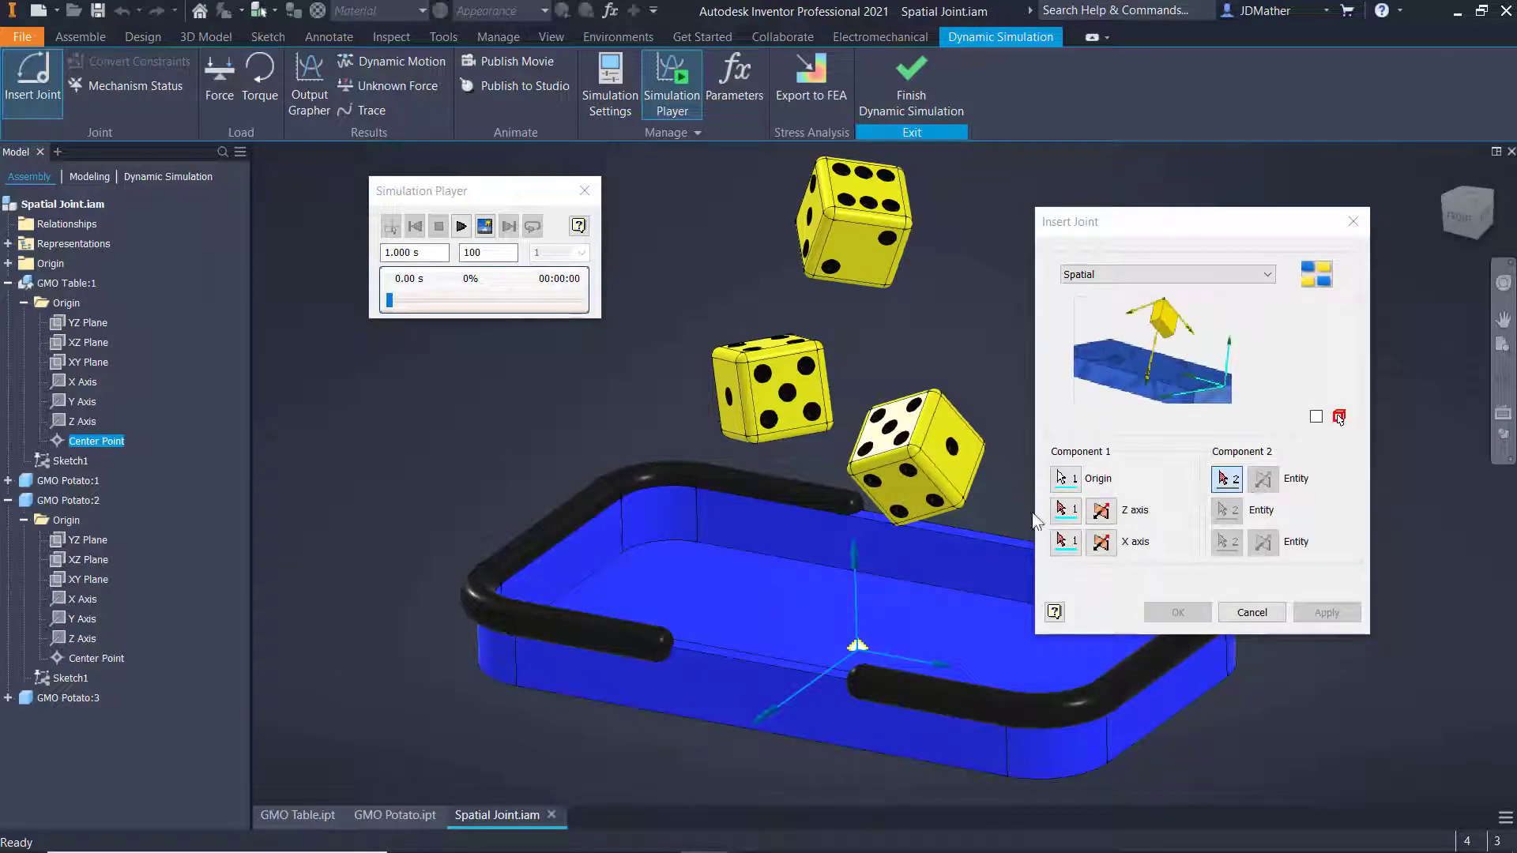
left_click(104, 661)
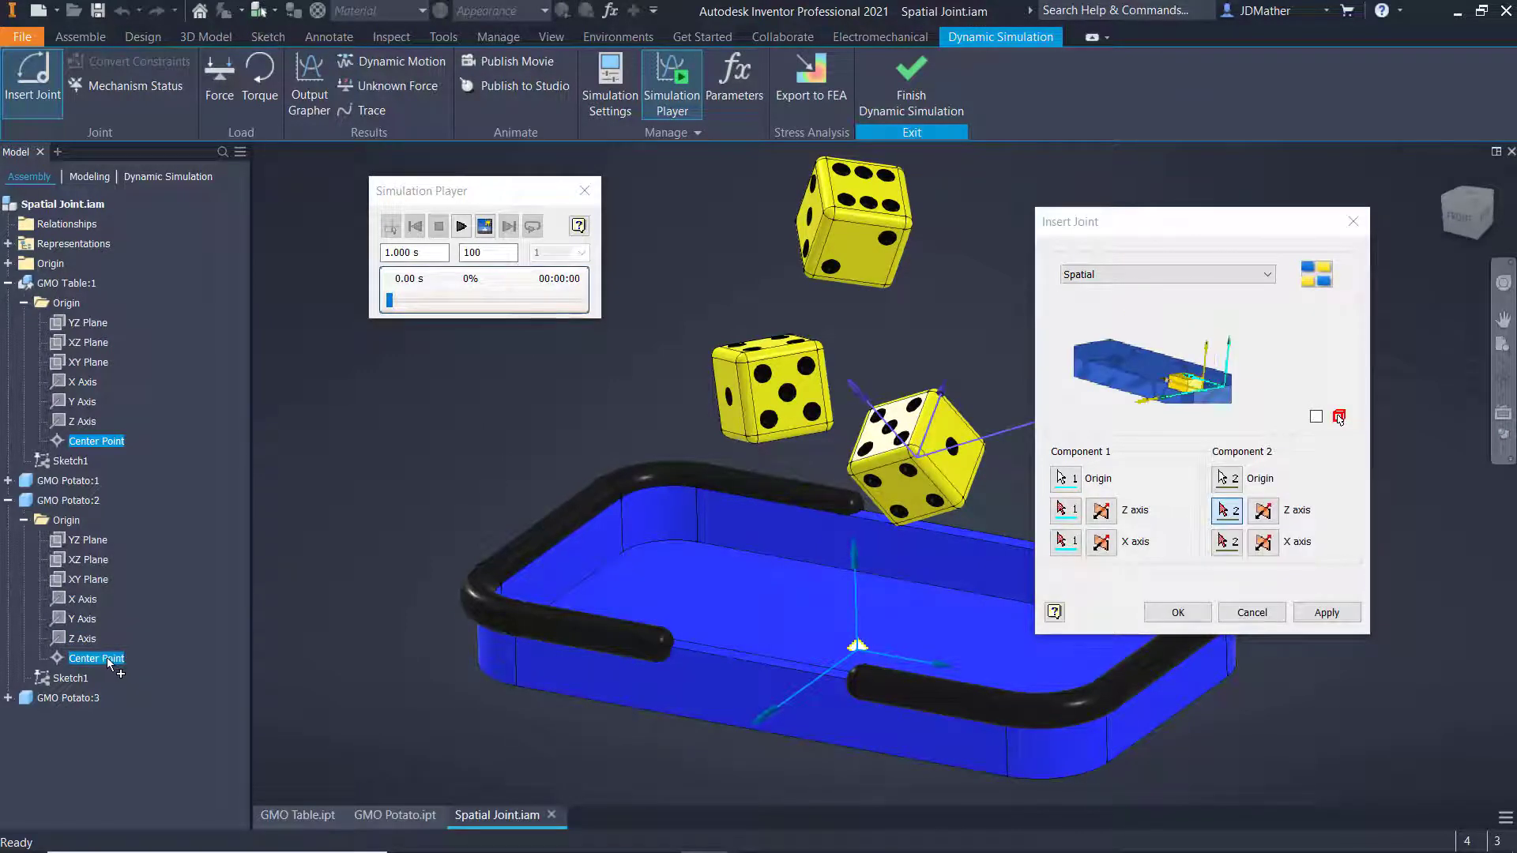
left_click(1318, 612)
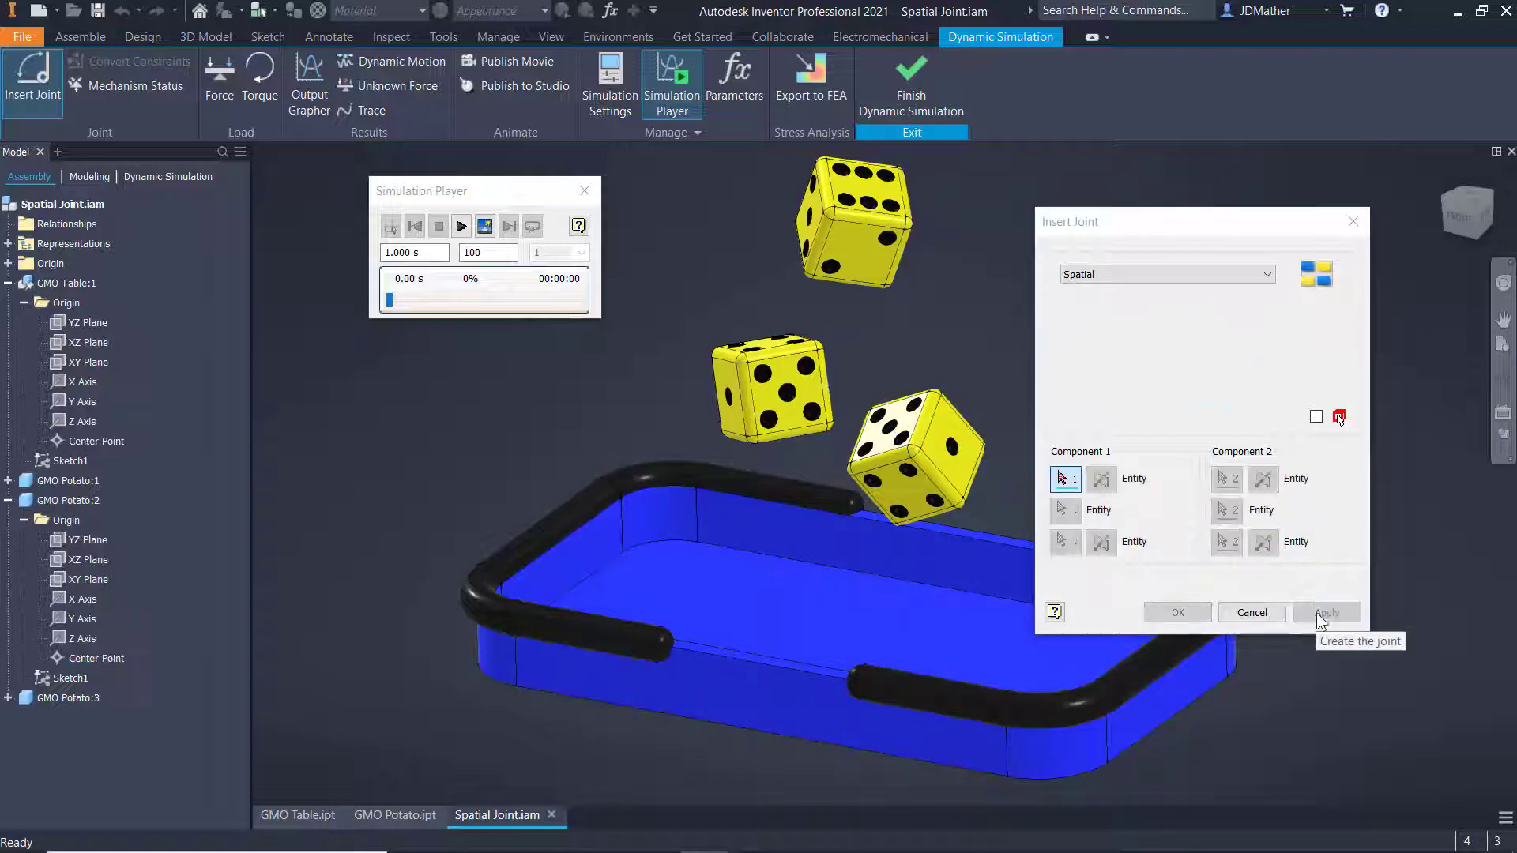
Step: Add a Spatial joint from the GMO Table:1 center point to the GMO Potato:3 center point and finish inserting joints
left_click(90, 443)
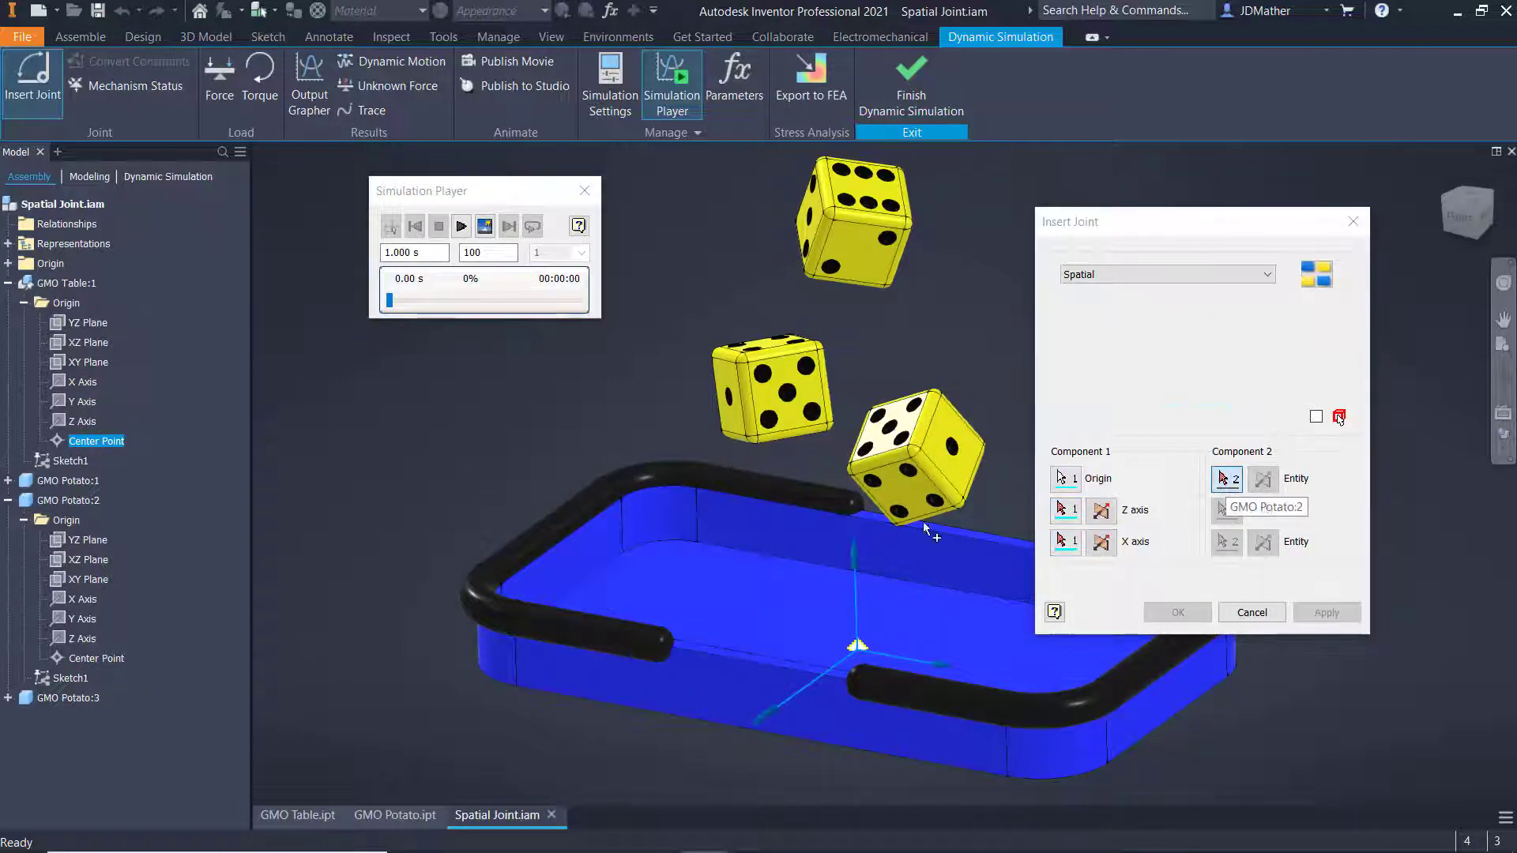
left_click(8, 698)
left_click(23, 717)
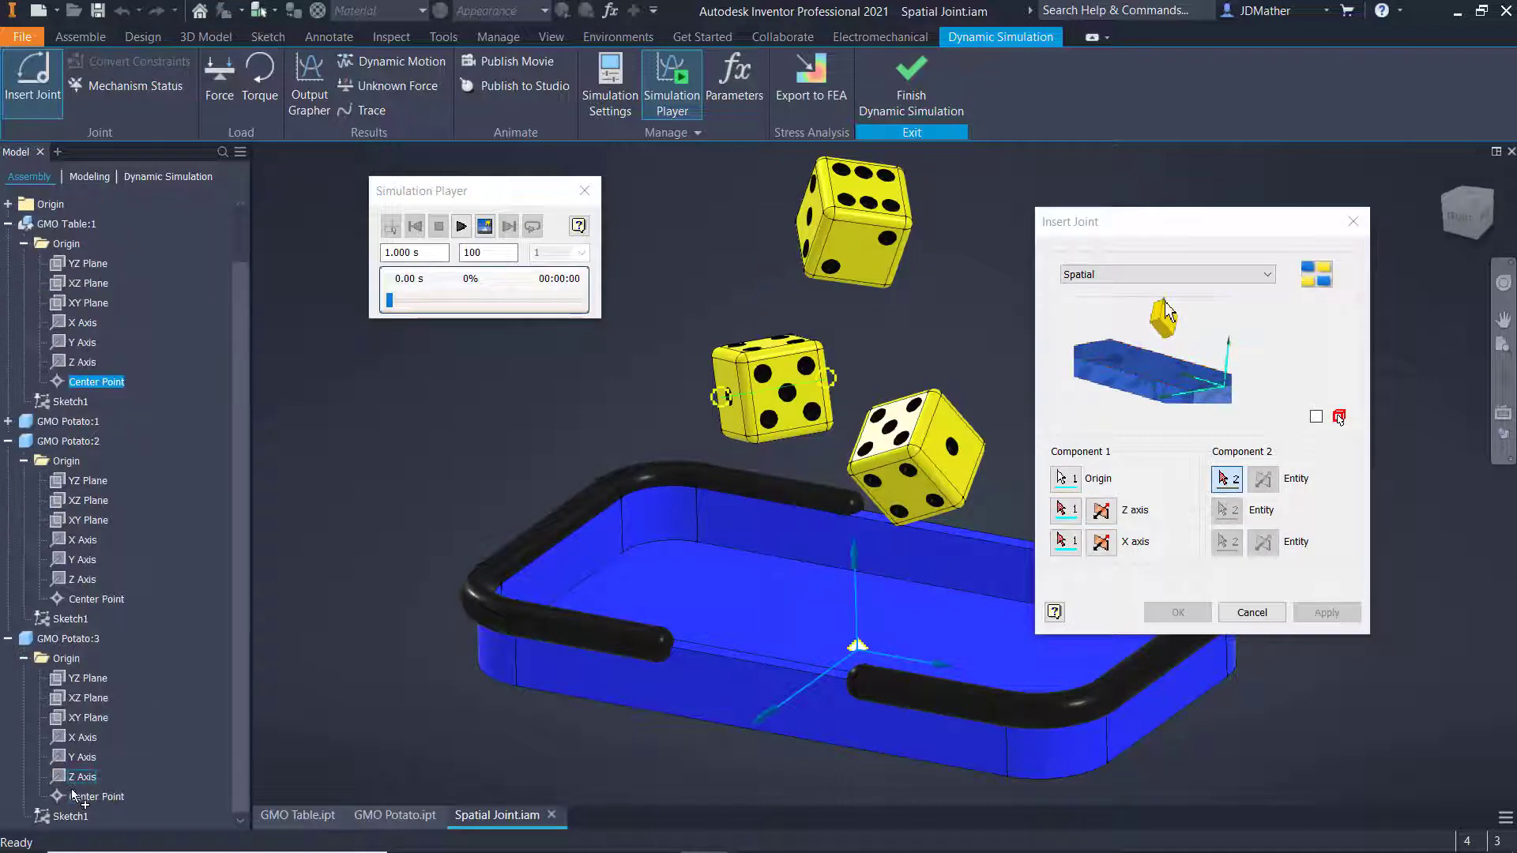
left_click(93, 796)
left_click(1177, 612)
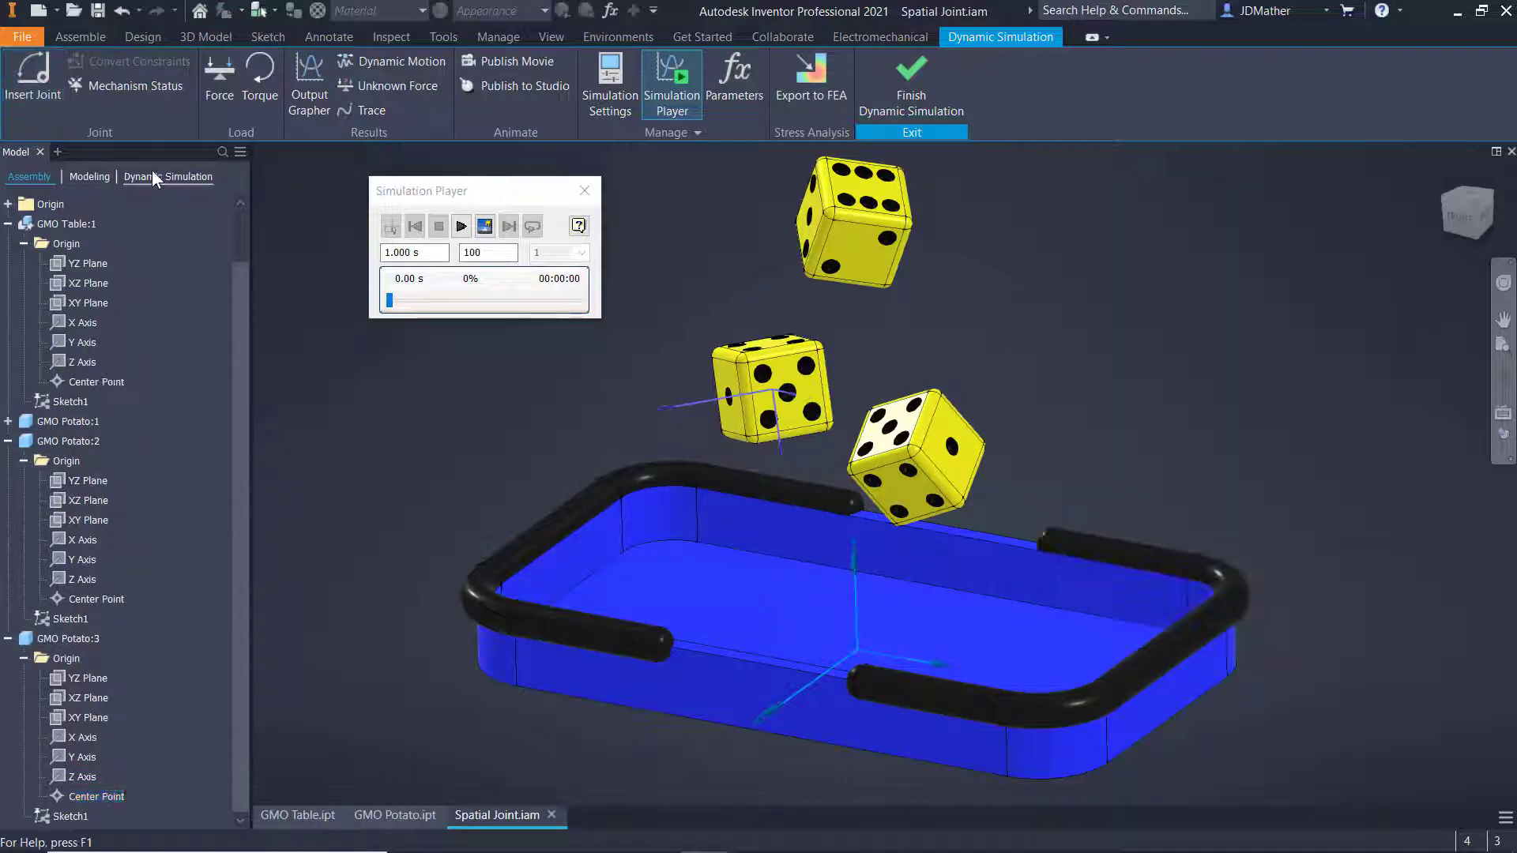
Step: Expand the standard joints, mobile groups and grounded components of the dynamic simulation to check how the parts are sorted
left_click(153, 176)
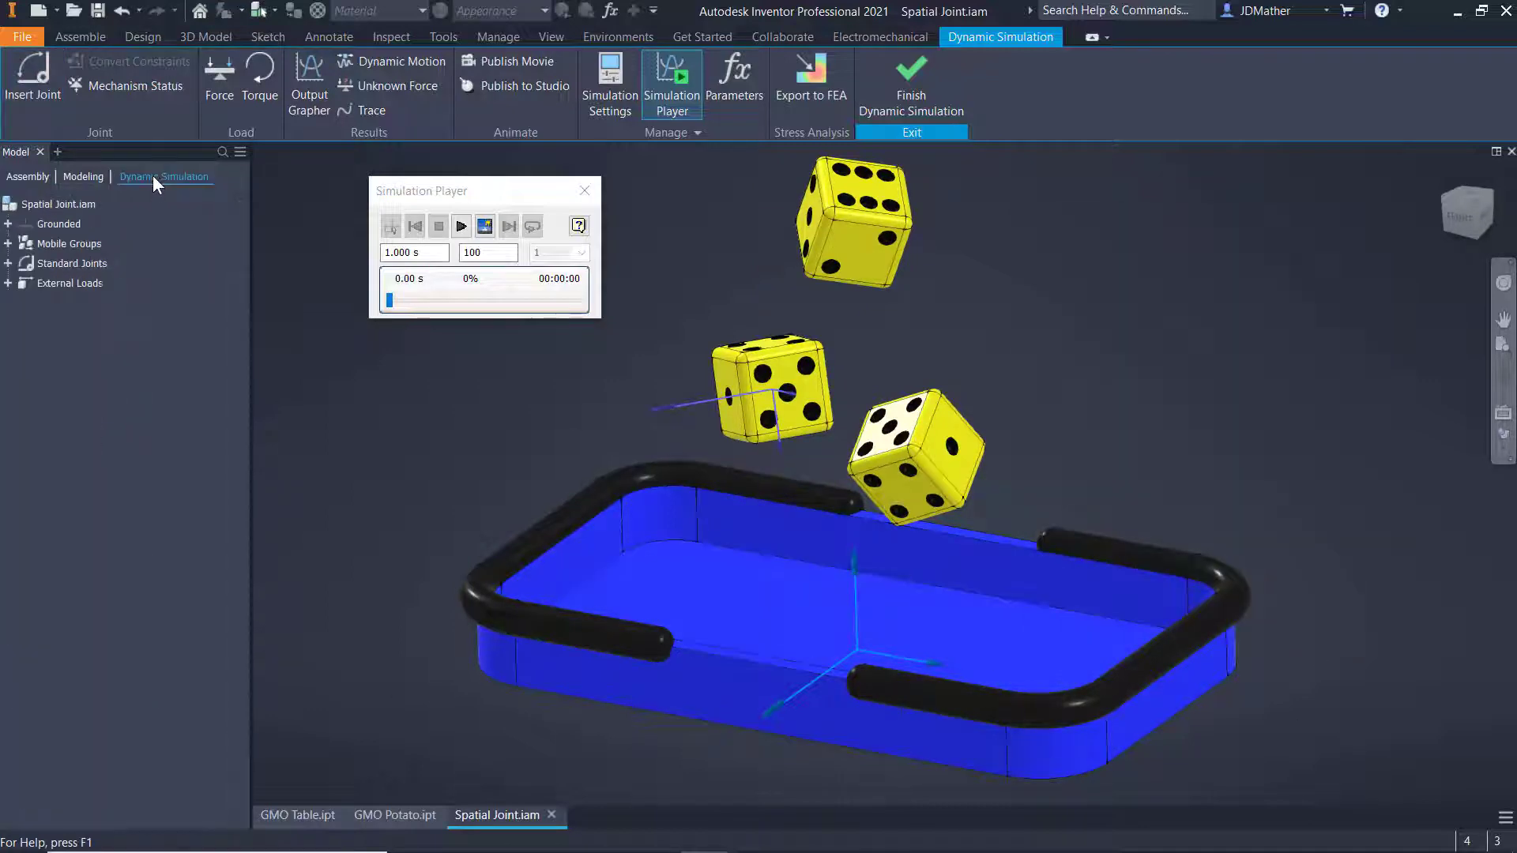
left_click(8, 263)
left_click(9, 244)
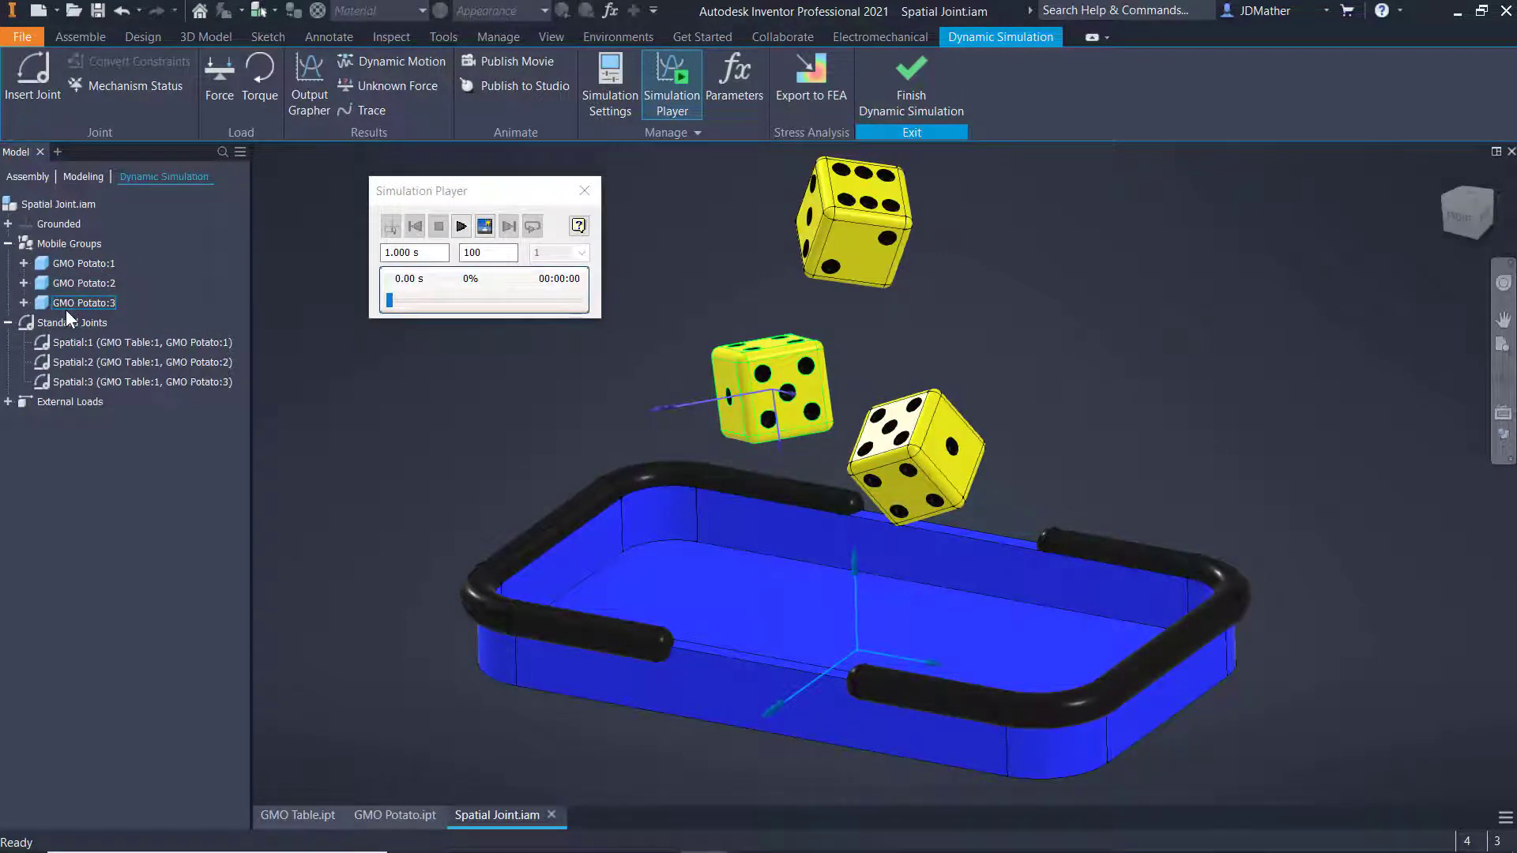
left_click(9, 224)
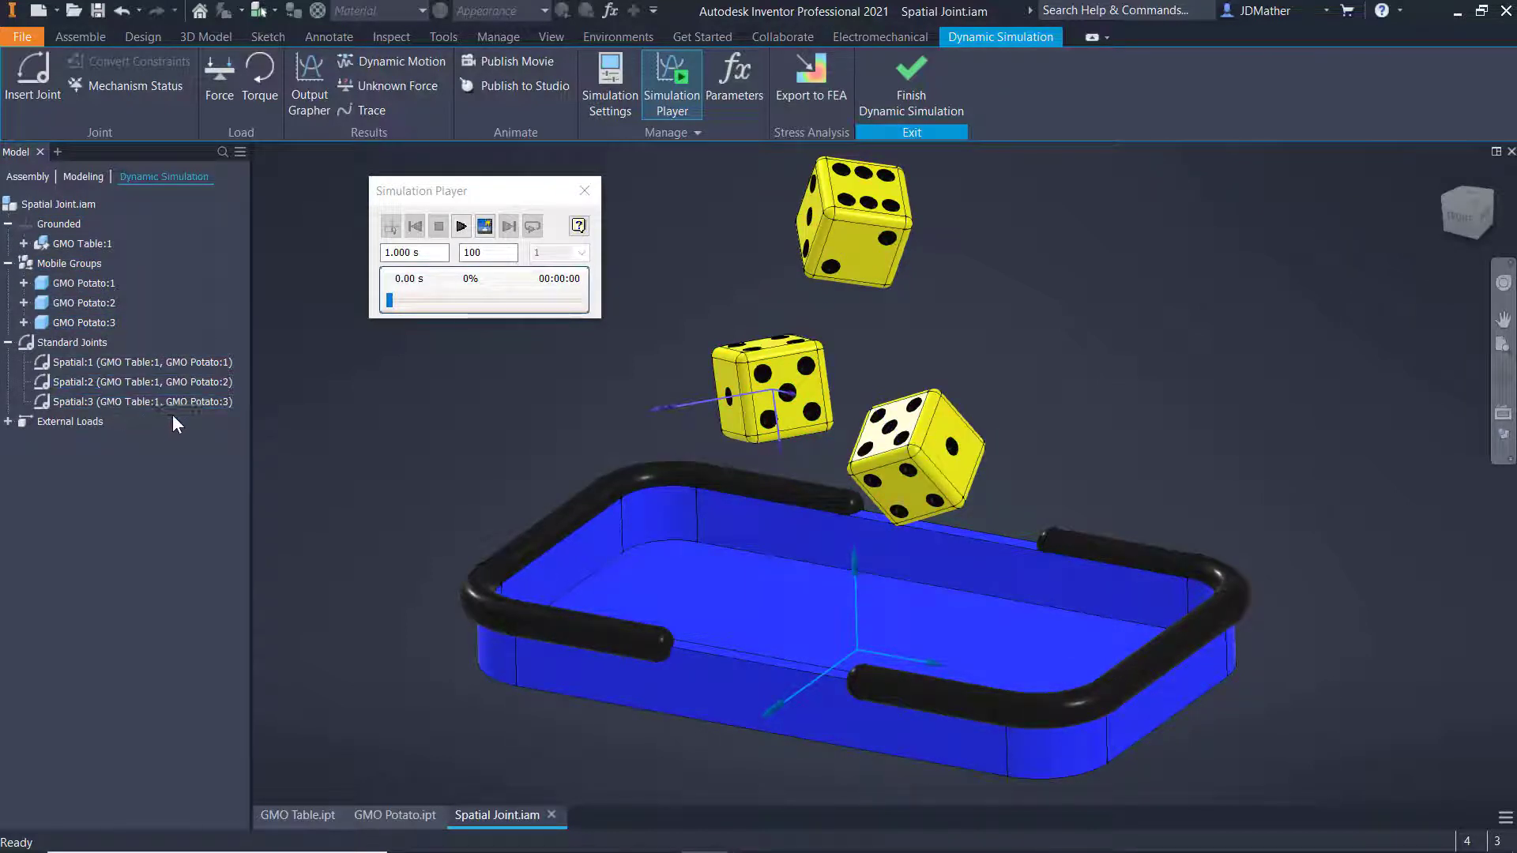
Step: Examine the properties of the spatial joint between GMO Table:1 and GMO Potato:1, and close them without changes
right_click(85, 362)
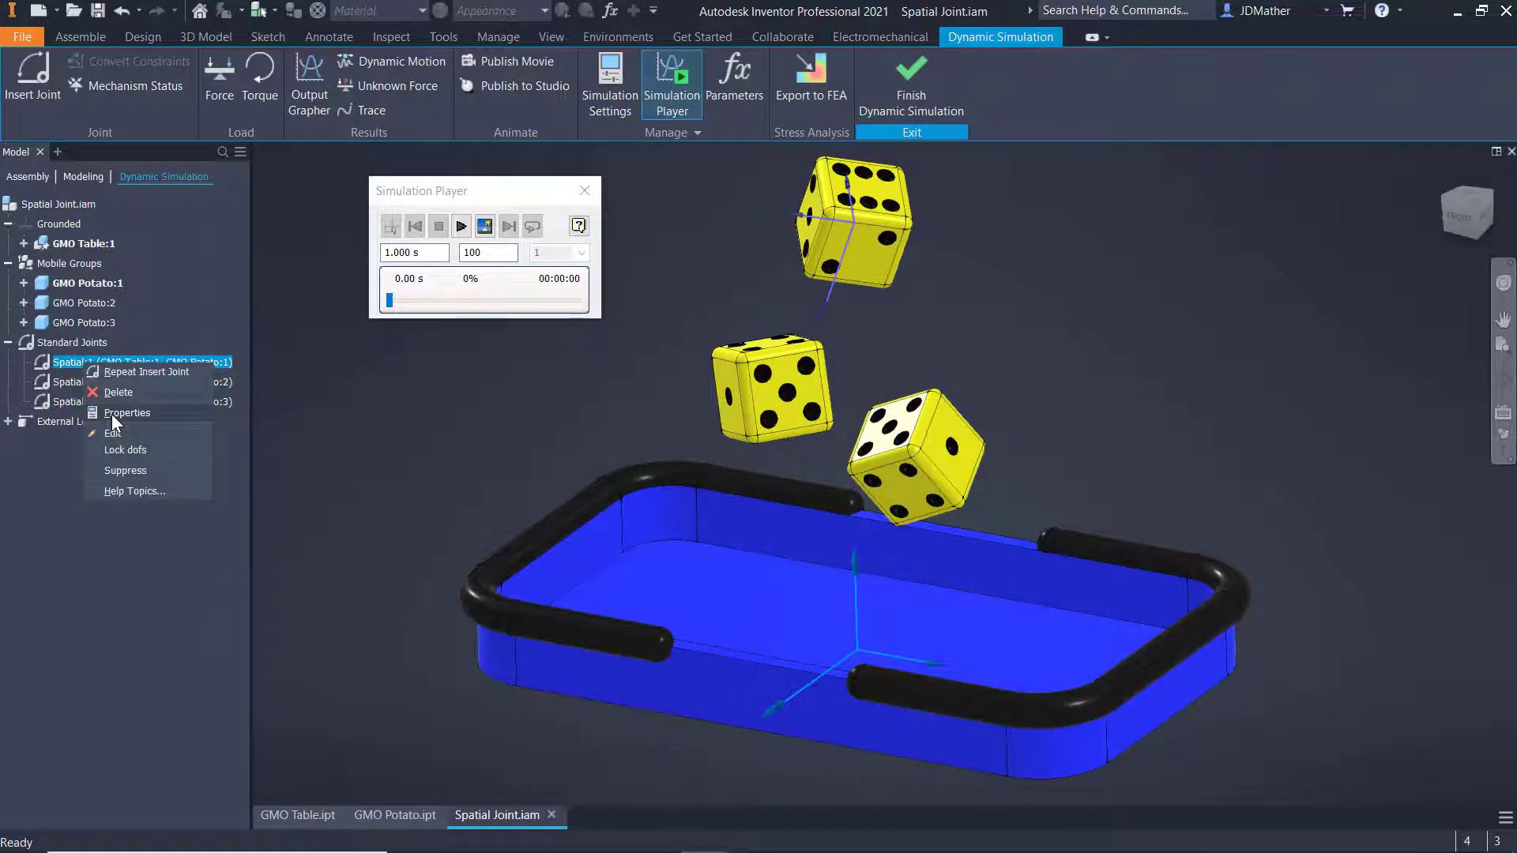
left_click(118, 413)
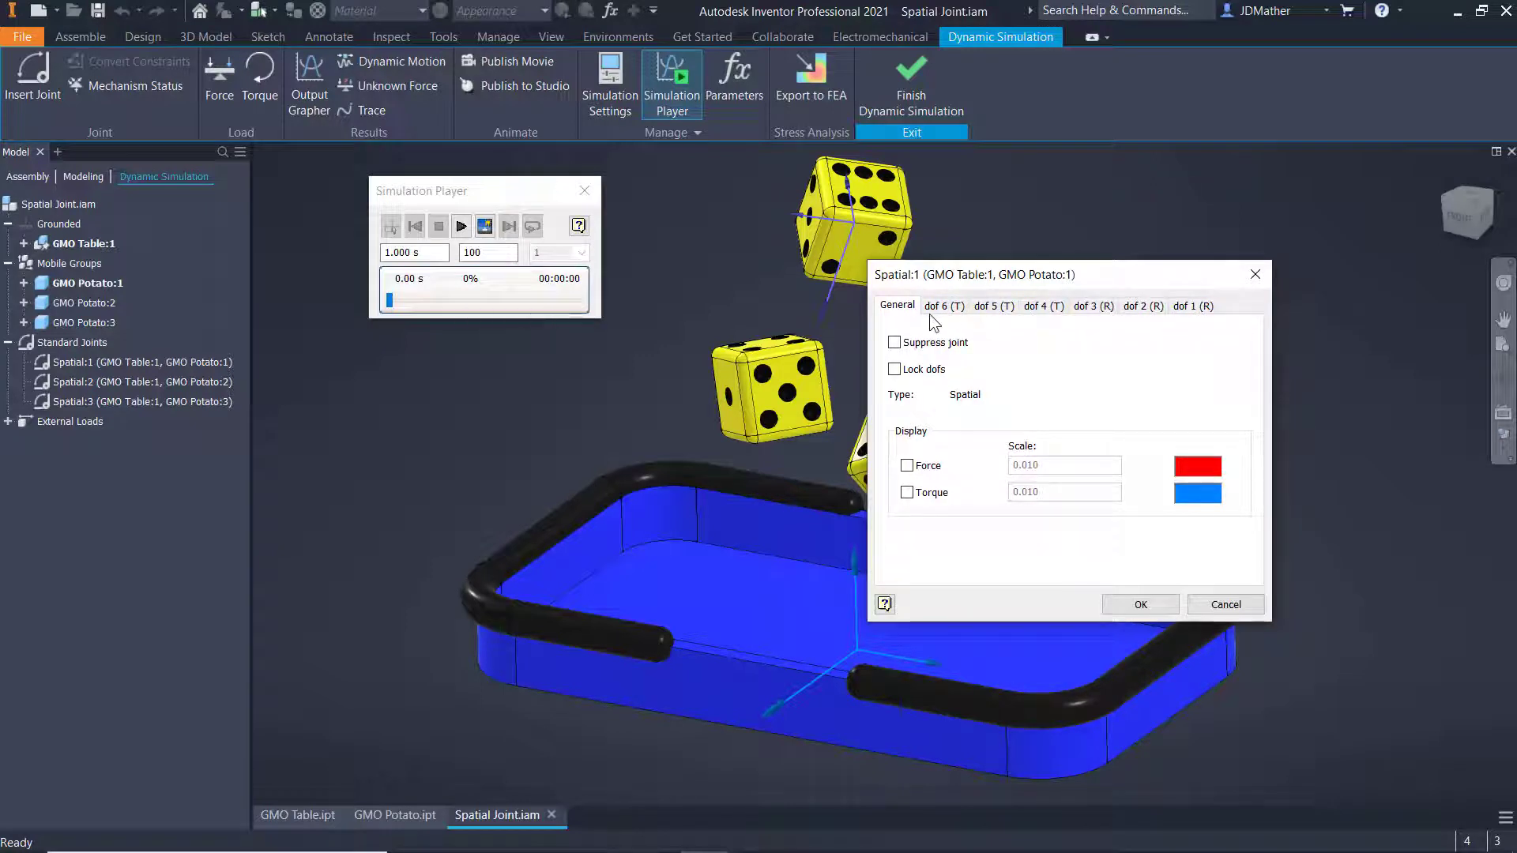
left_click_drag(933, 278, 1090, 312)
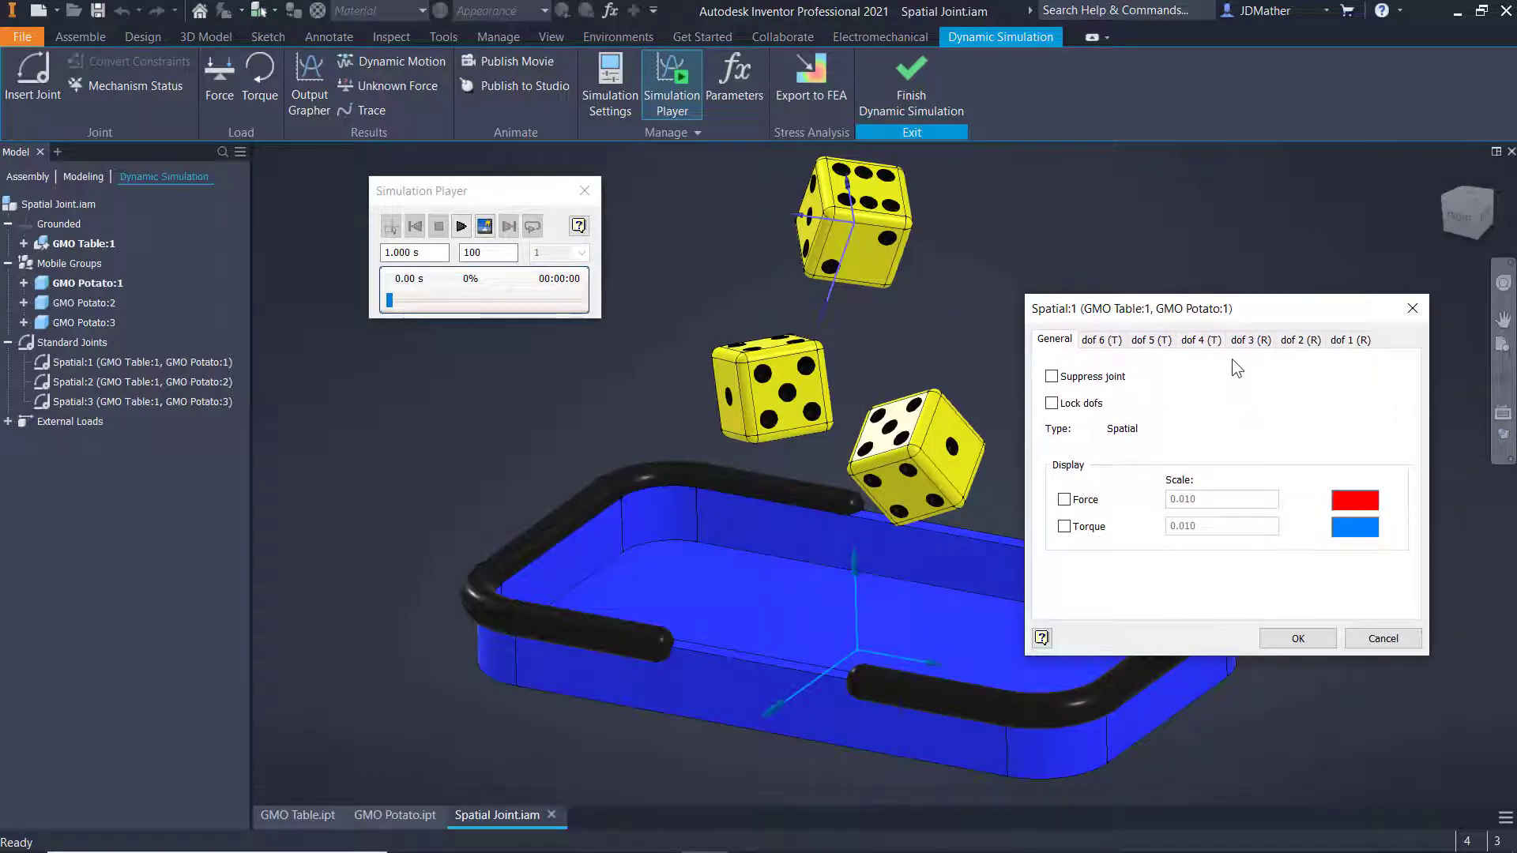
left_click(1375, 638)
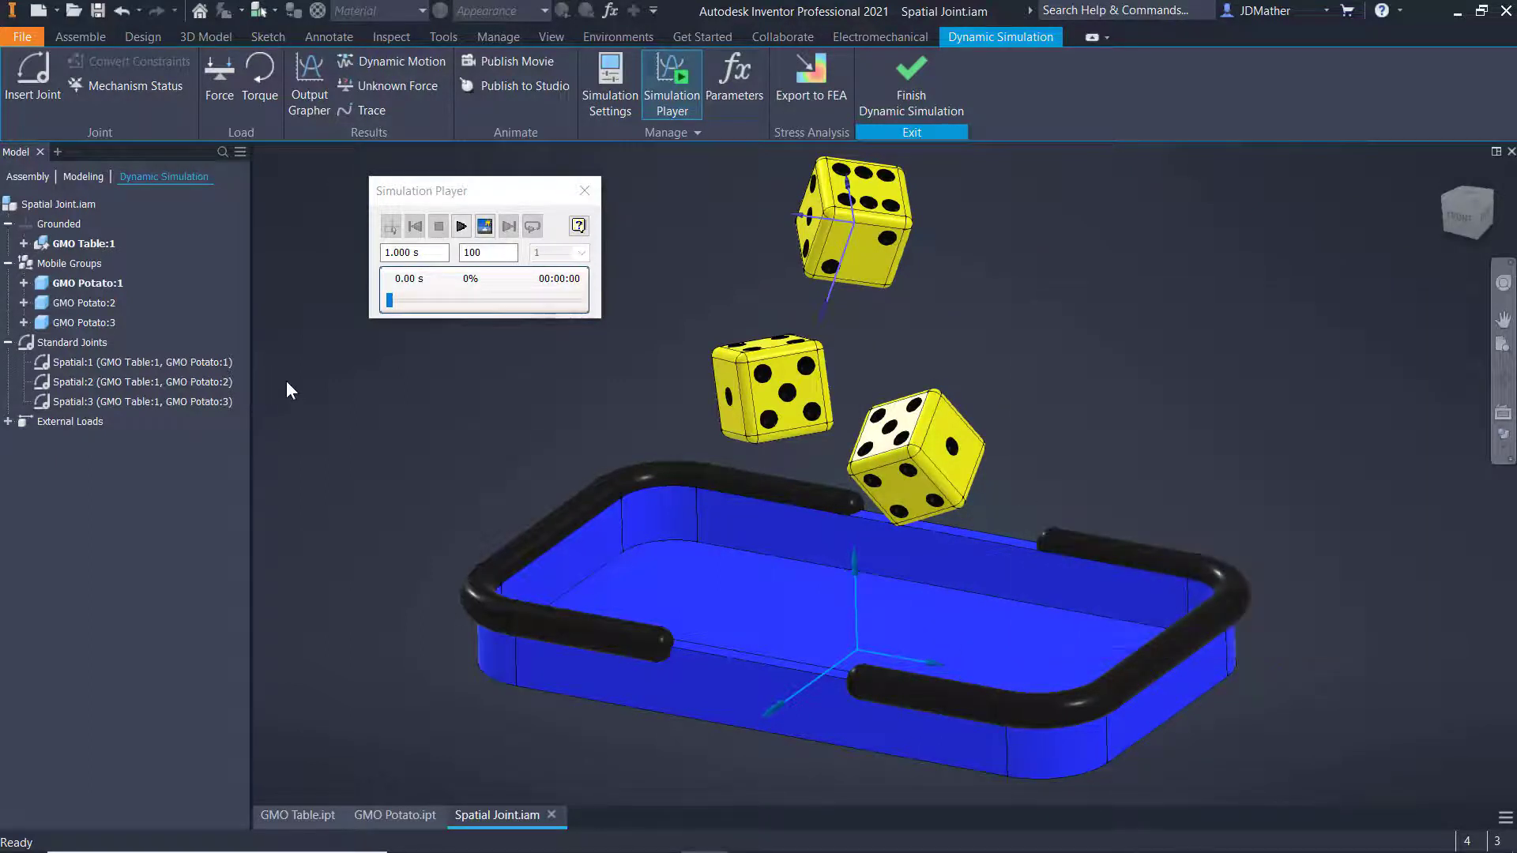
Step: Run the 1 s simulation to test the dice with their spatial joints, and return to construction mode
left_click(458, 226)
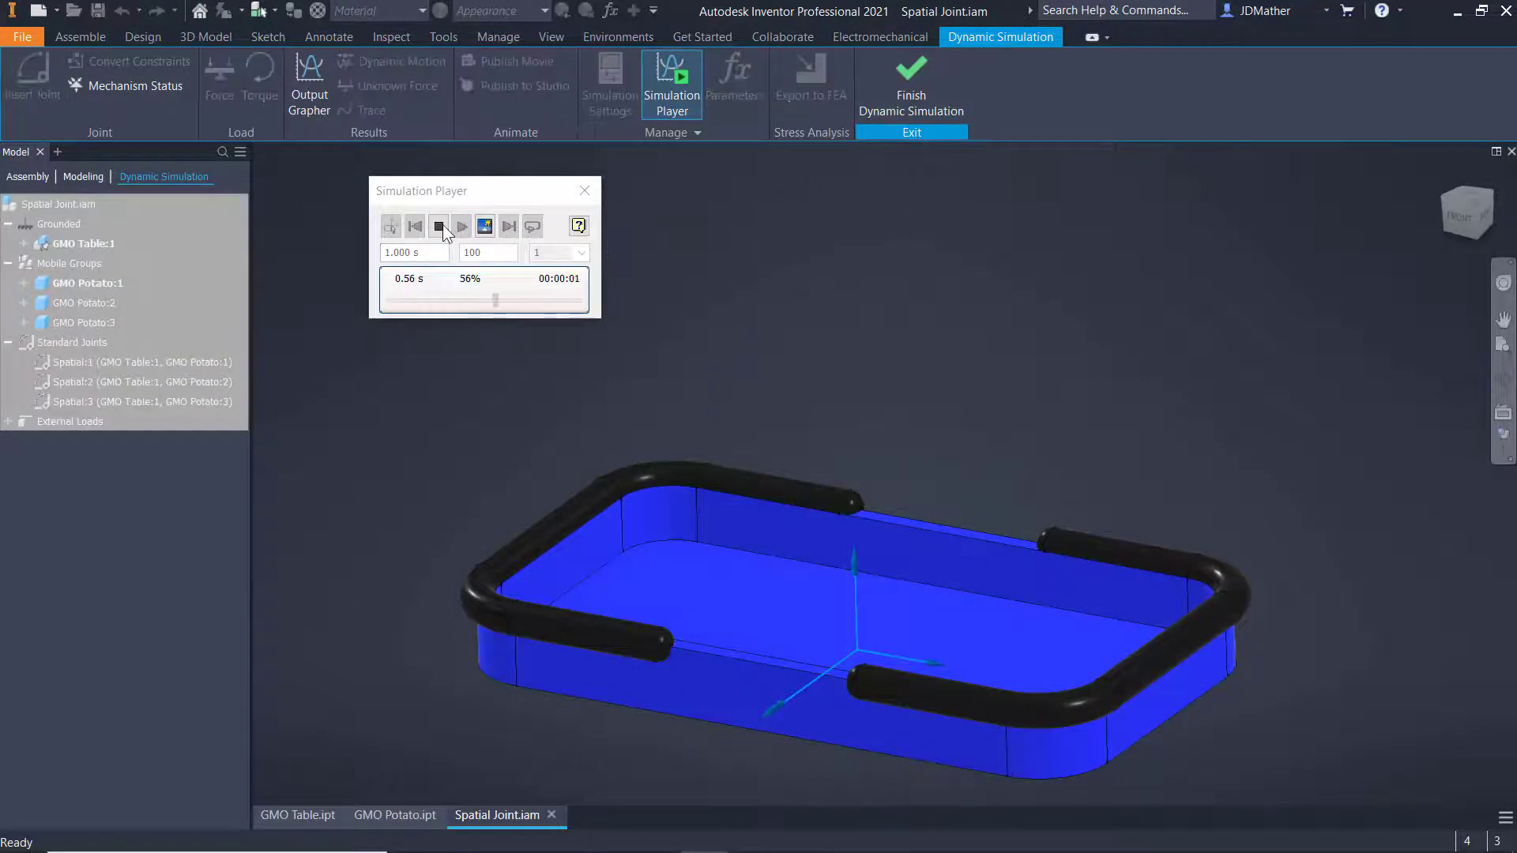
left_click(390, 226)
left_click(391, 226)
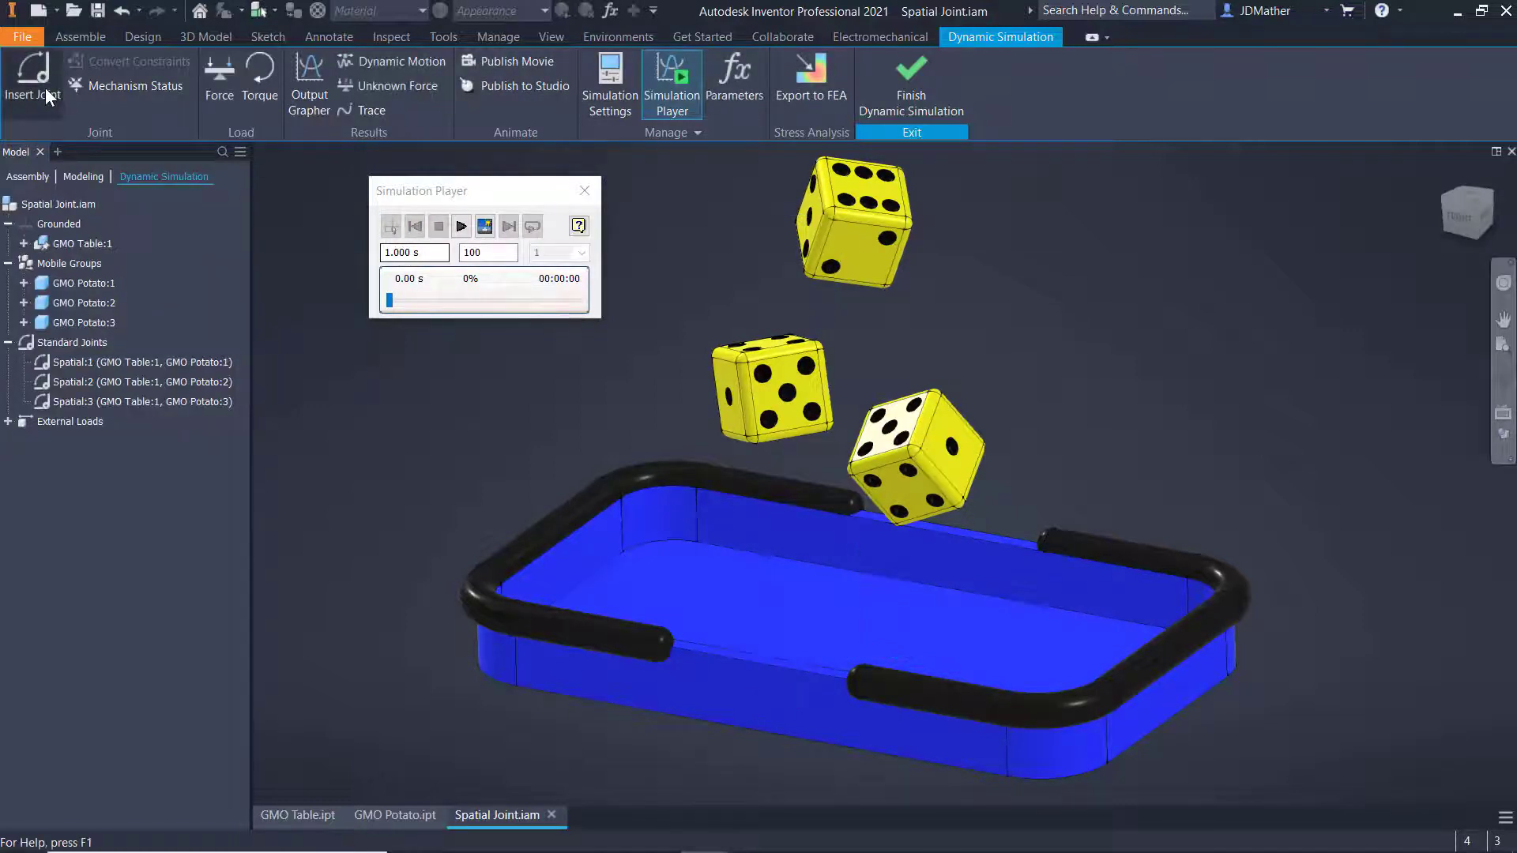
Step: Add a 3D Contact joint from the GMO Table:1 center point to the GMO Potato:1 center point
left_click(46, 95)
left_click(1185, 274)
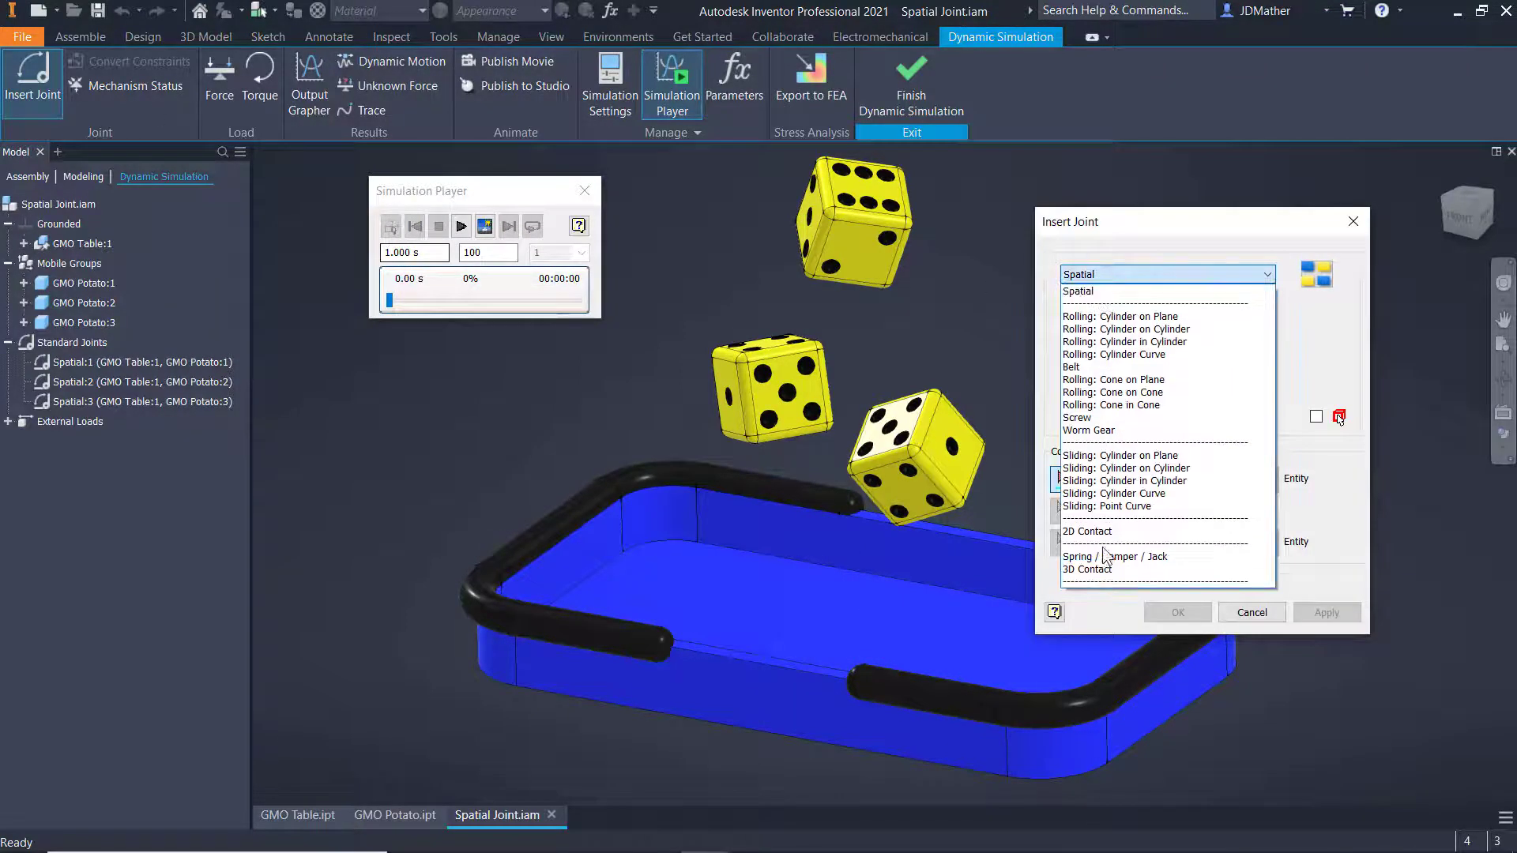
left_click(1098, 568)
left_click_drag(1117, 215, 1183, 211)
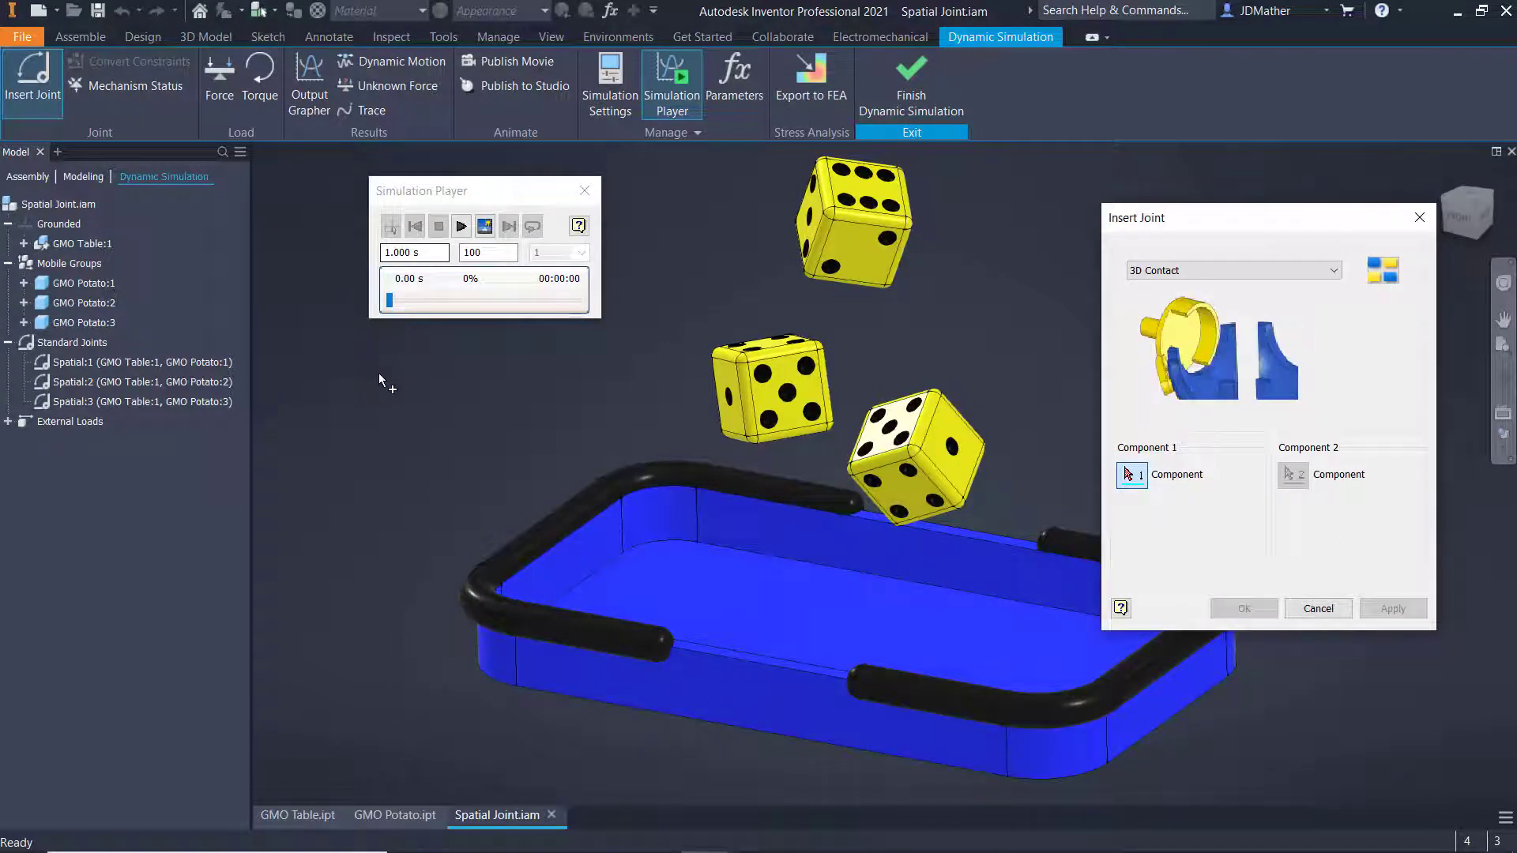
left_click(31, 177)
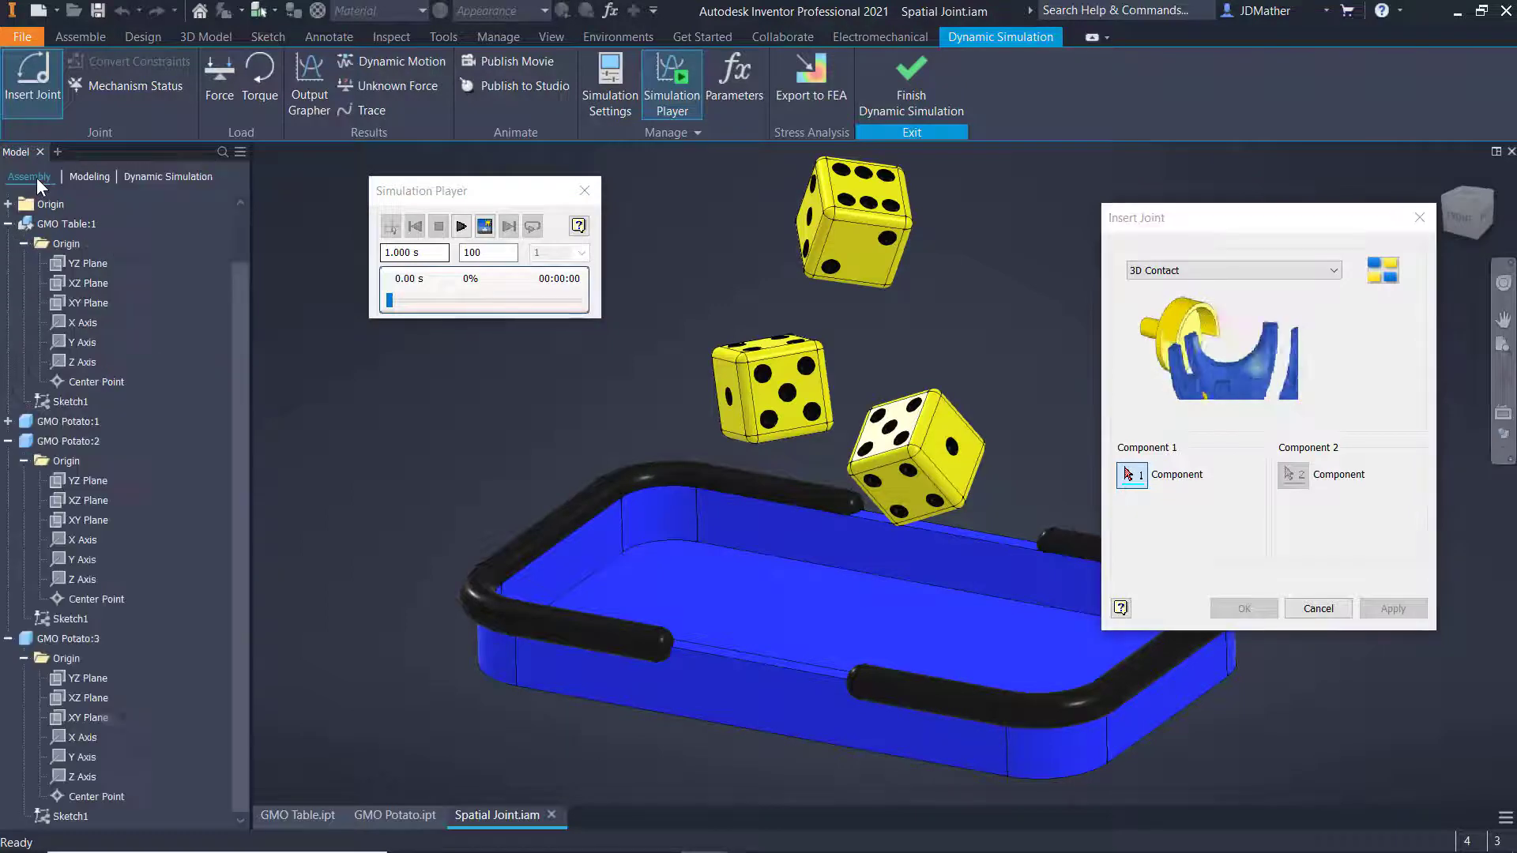
left_click(87, 384)
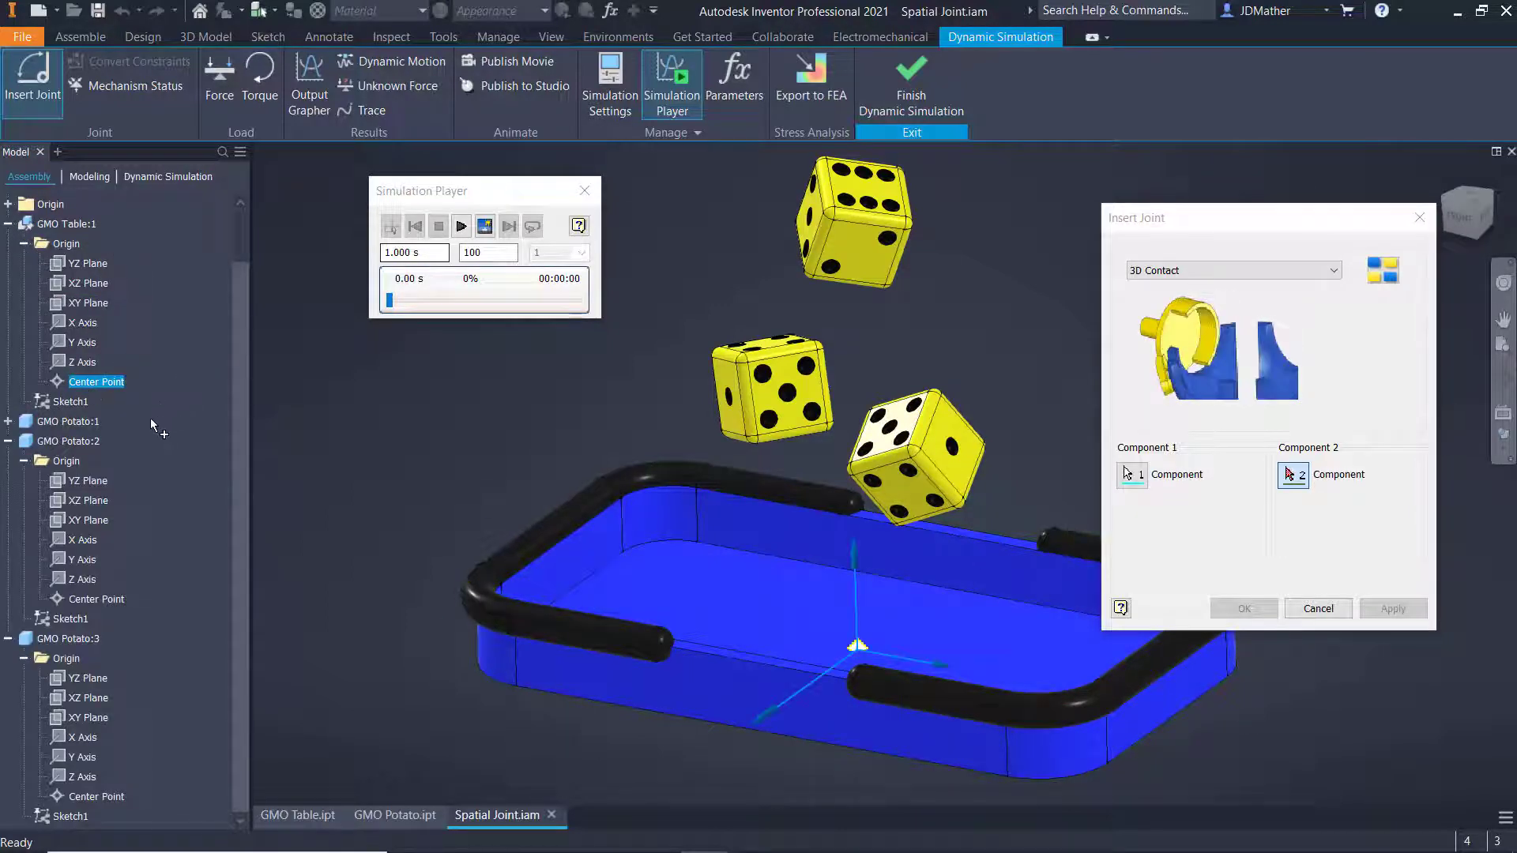
left_click(7, 421)
left_click(25, 440)
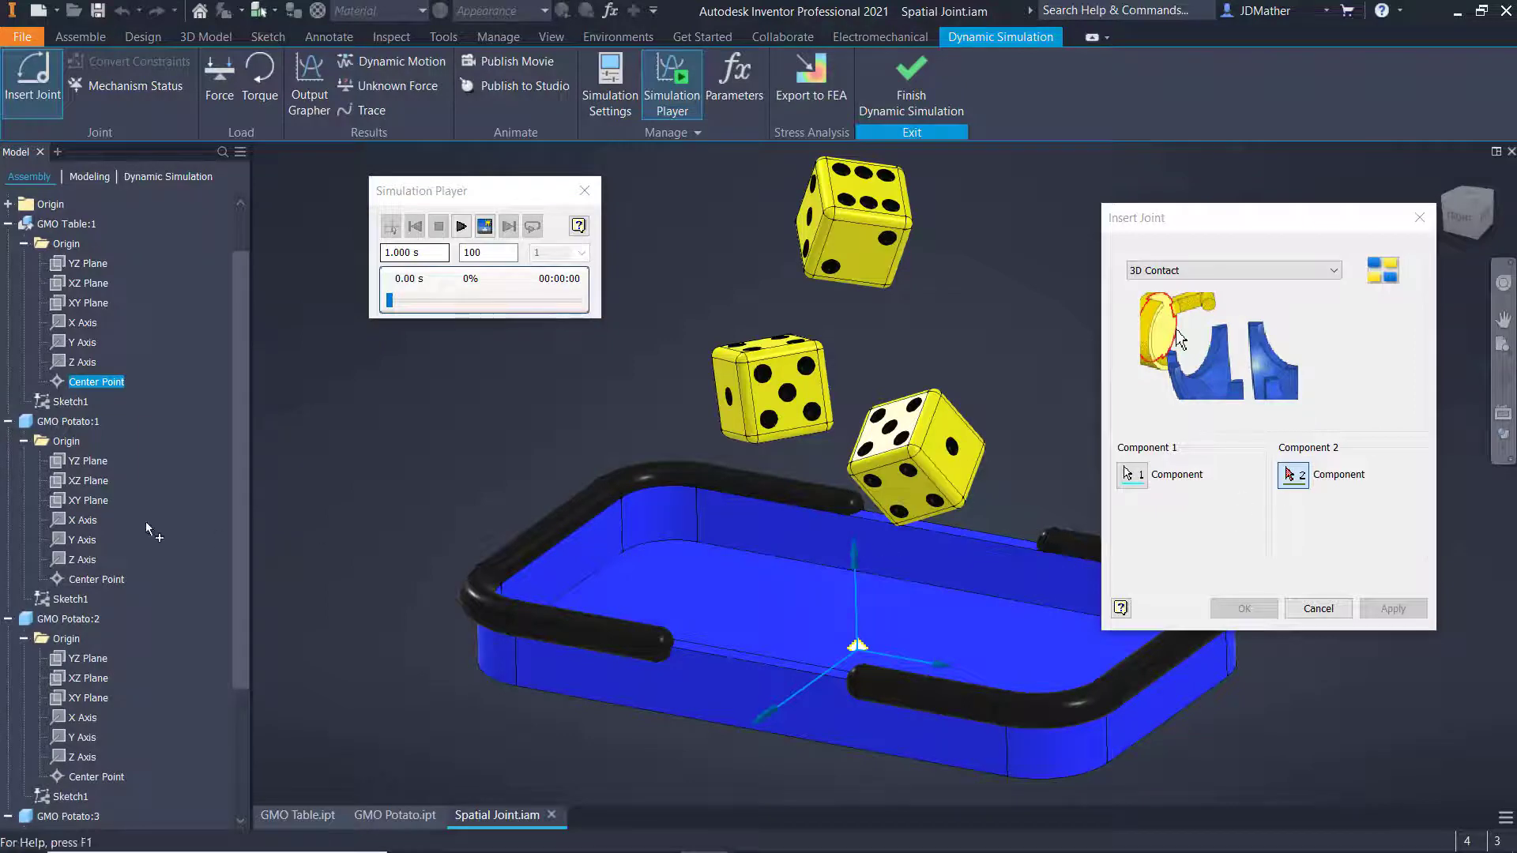
left_click(79, 583)
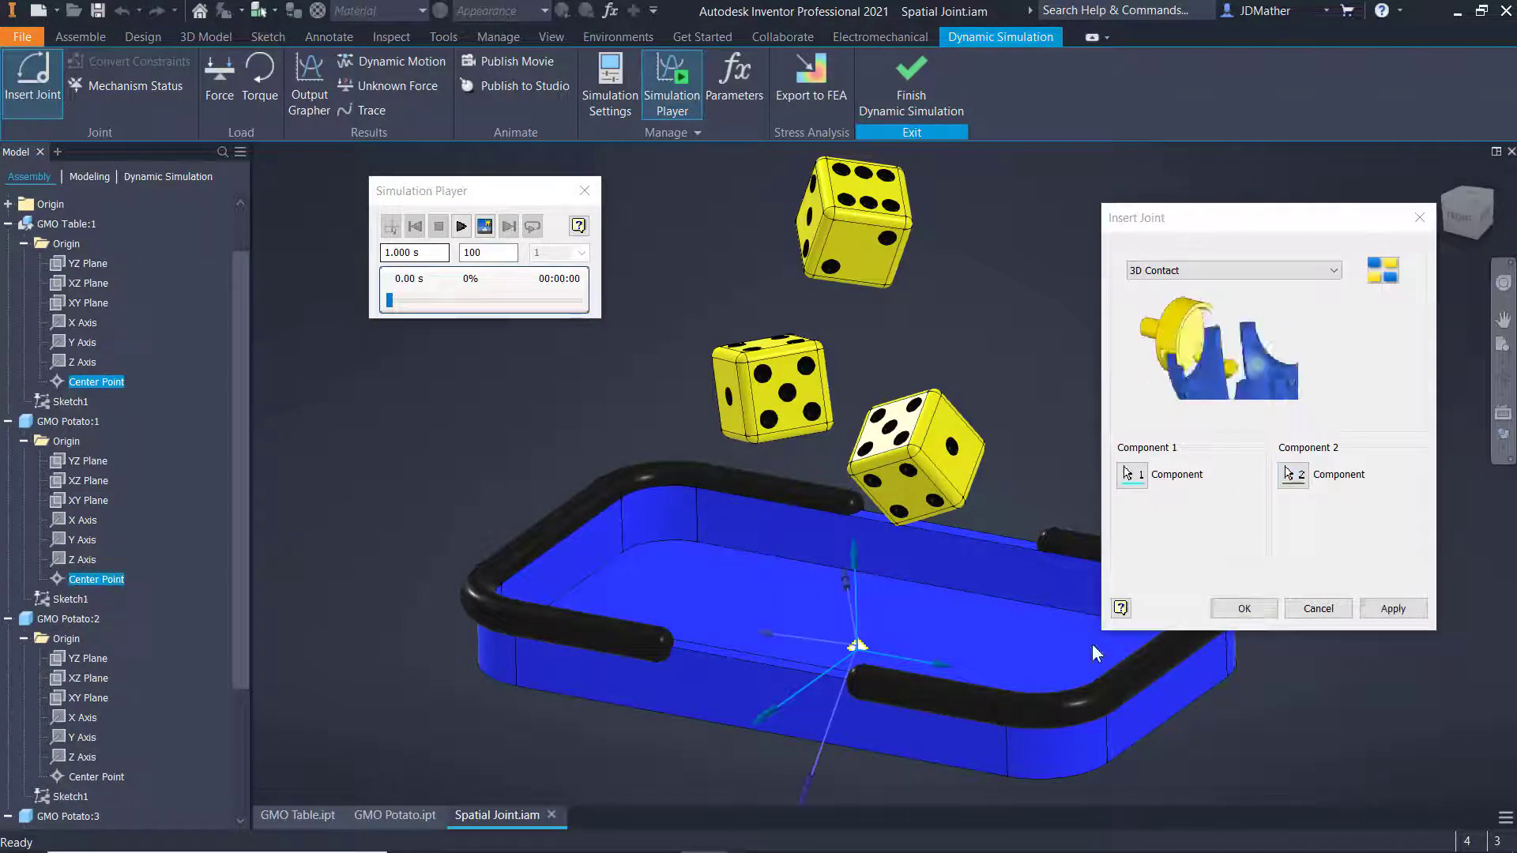
left_click(1375, 609)
Step: Add a 3D Contact joint from the GMO Table:1 center point to the GMO Potato:2 center point
left_click(106, 385)
scroll(239, 390, "down", 3)
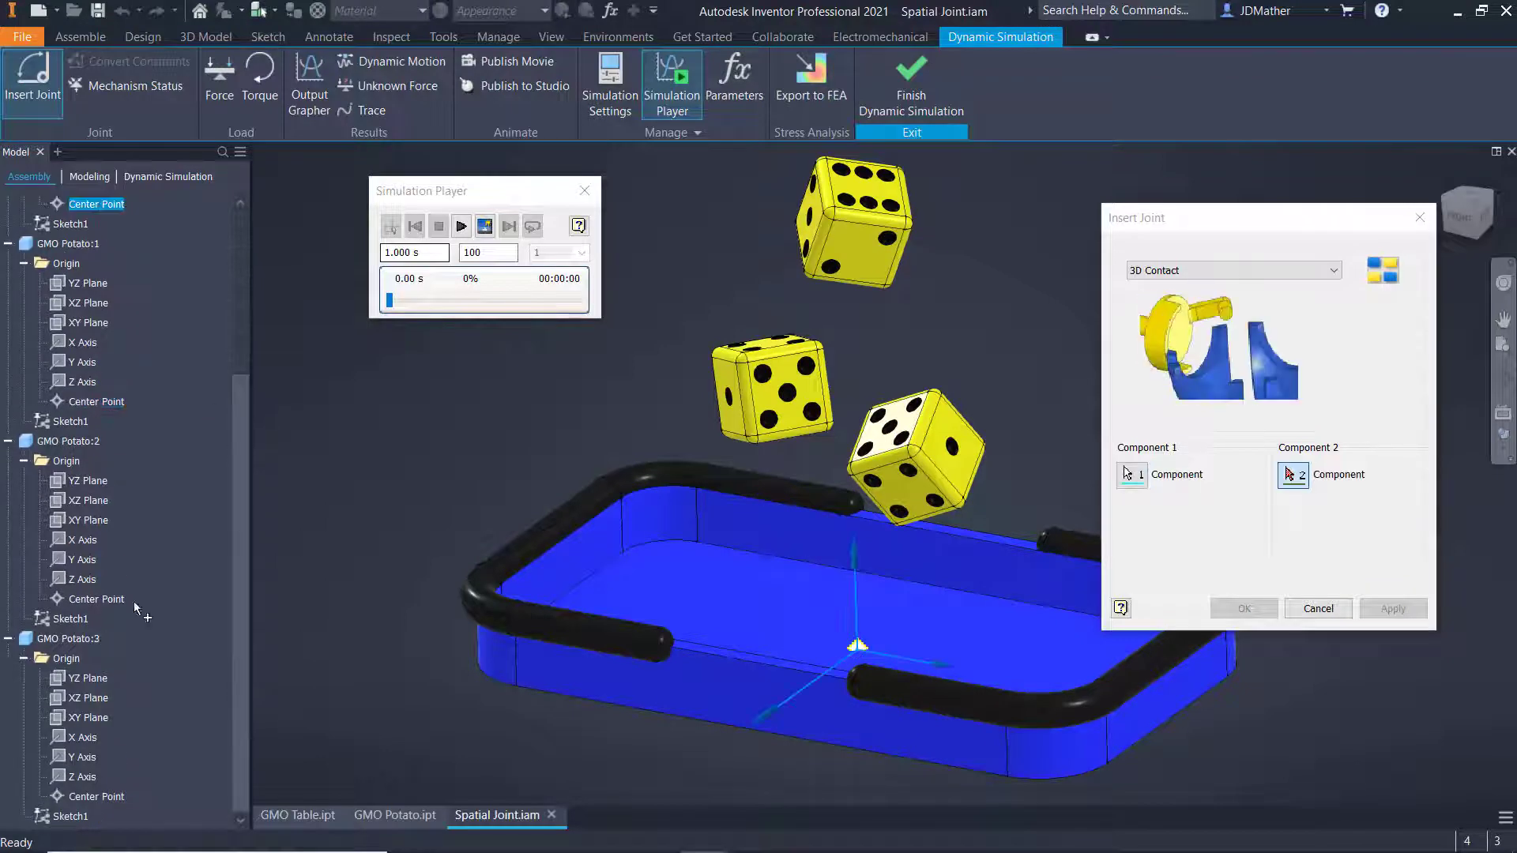
left_click(94, 605)
left_click(1392, 609)
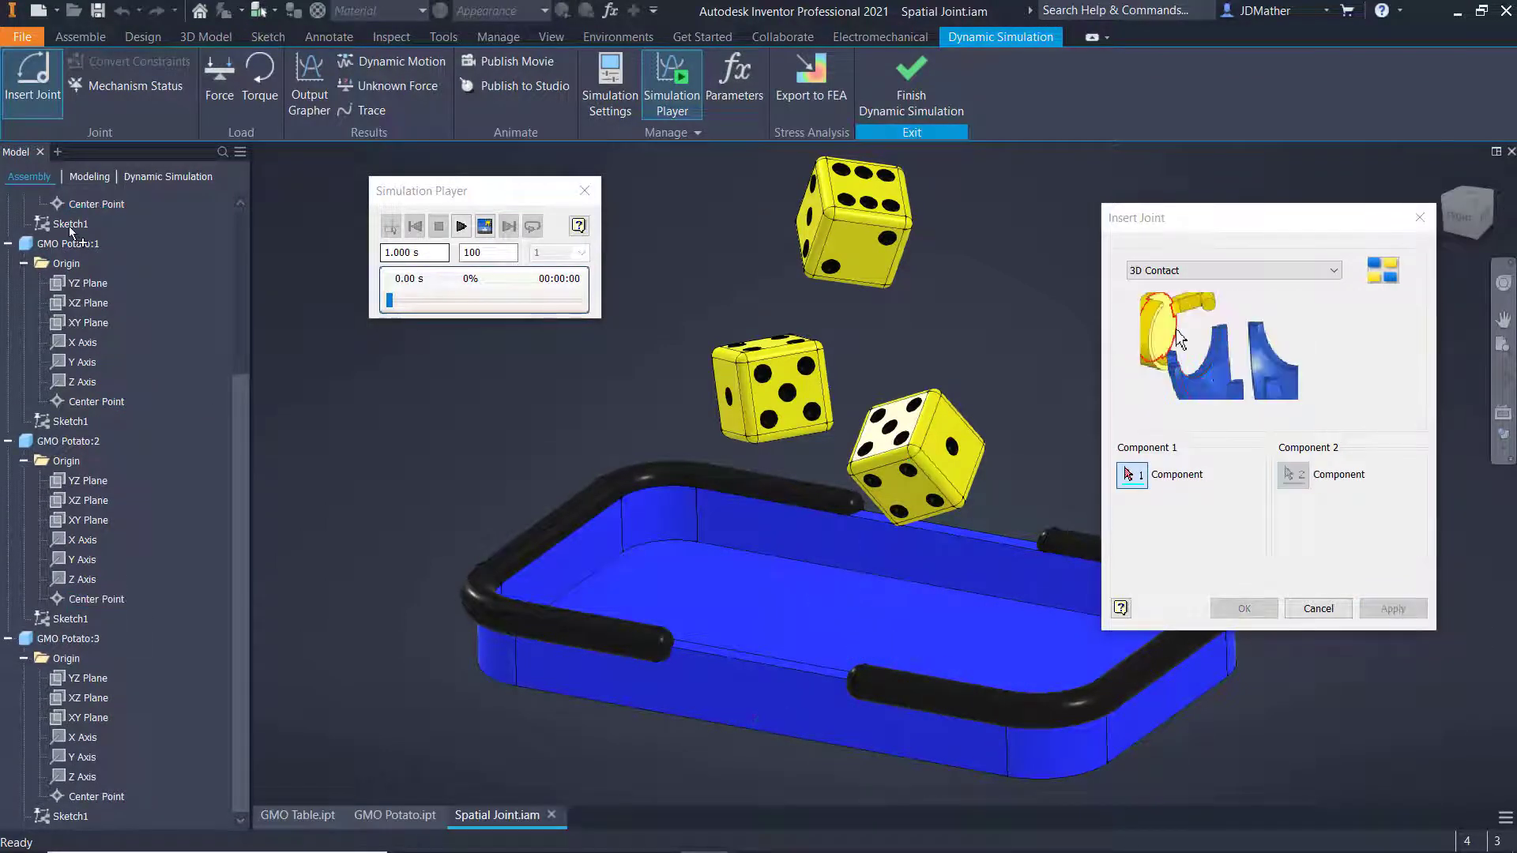
Step: Add a 3D Contact joint from the GMO Table:1 center point to the GMO Potato:3 center point and finish inserting joints
left_click(94, 205)
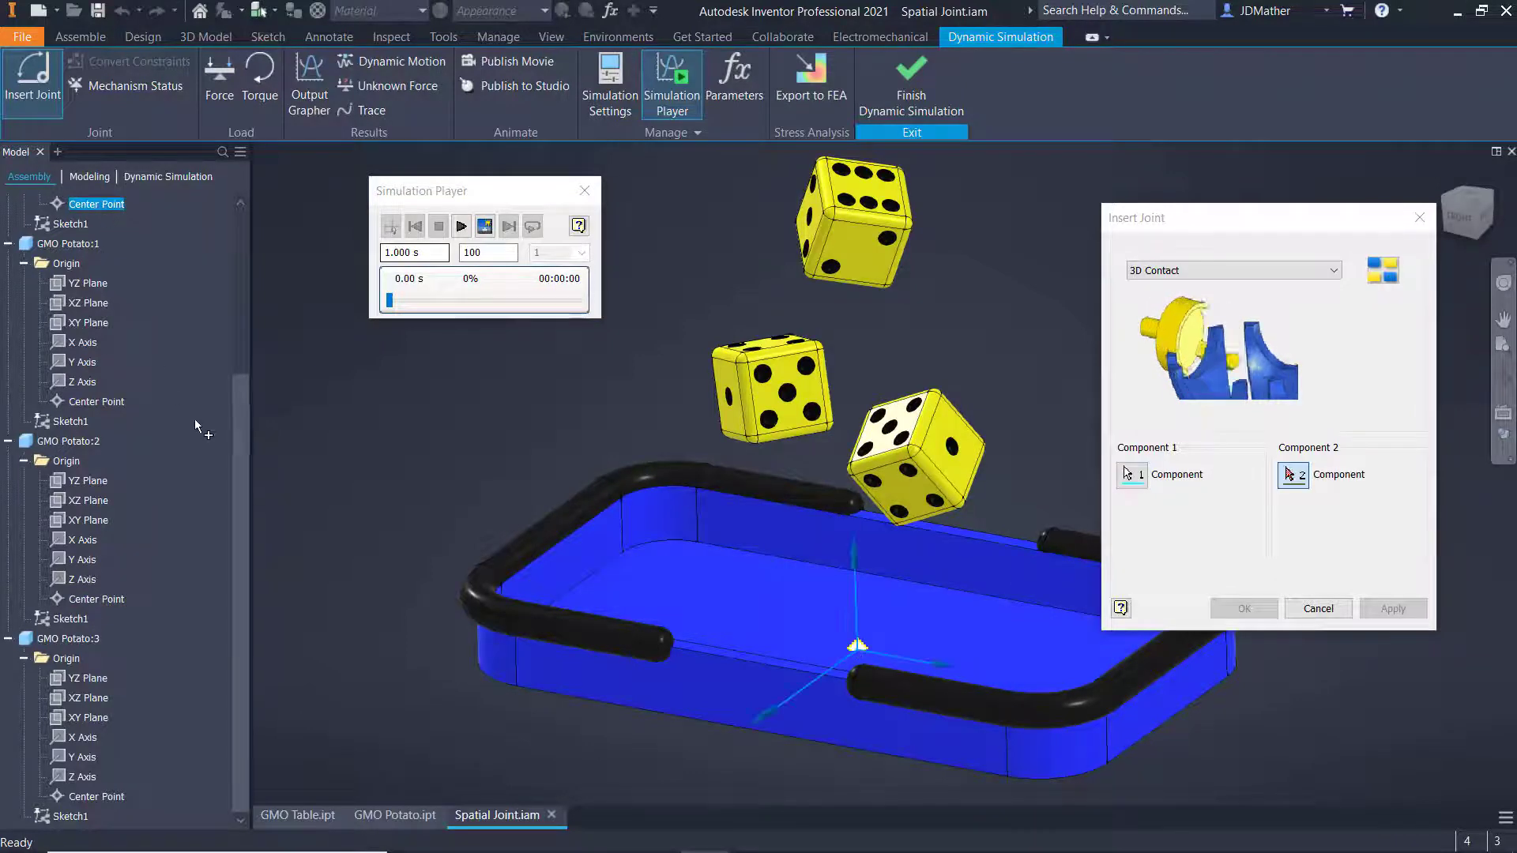
left_click(94, 800)
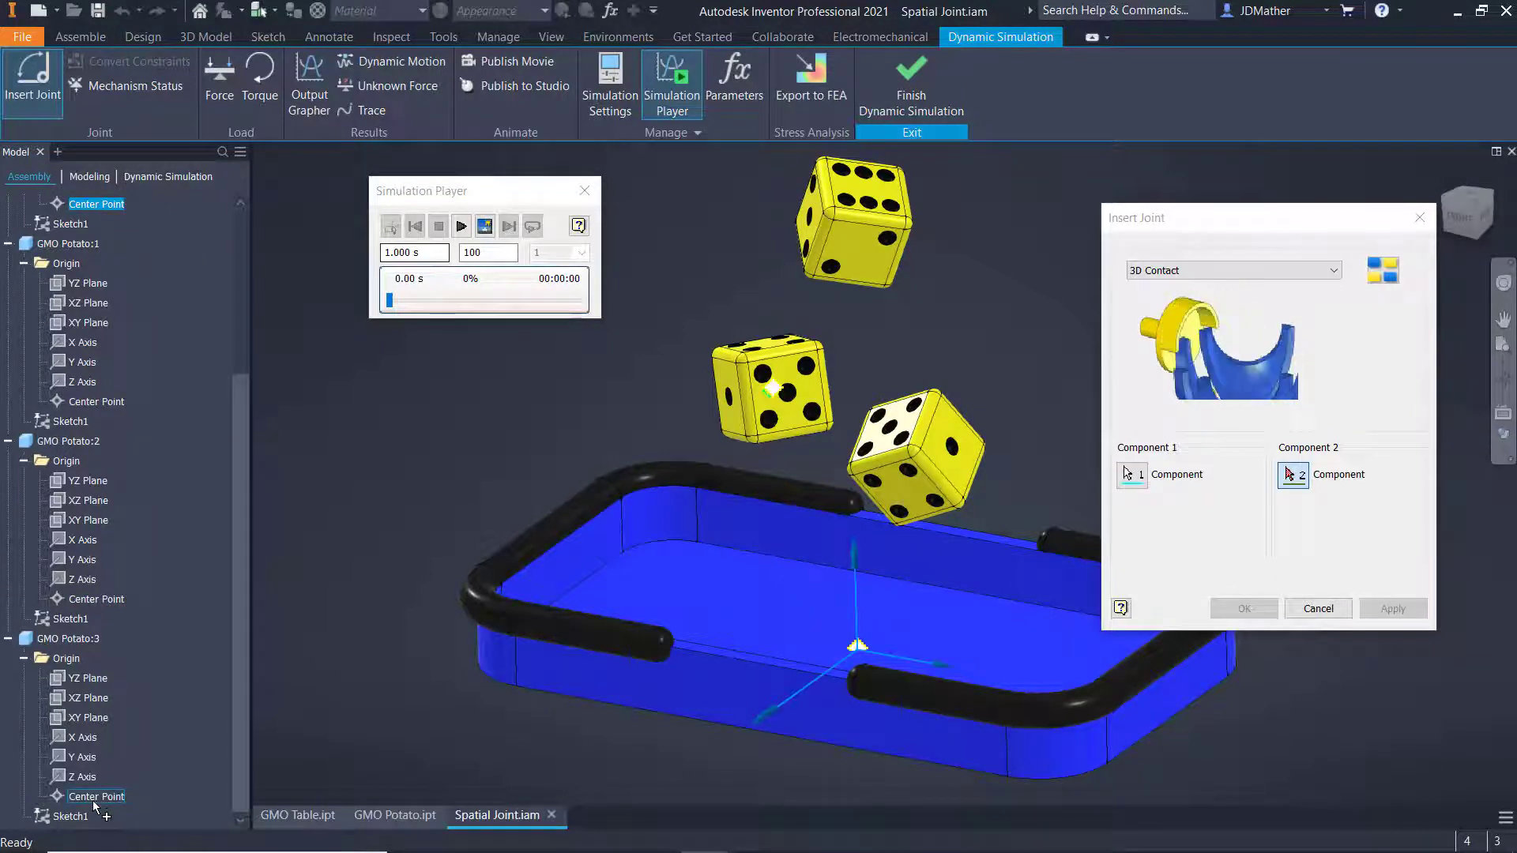
left_click(1260, 605)
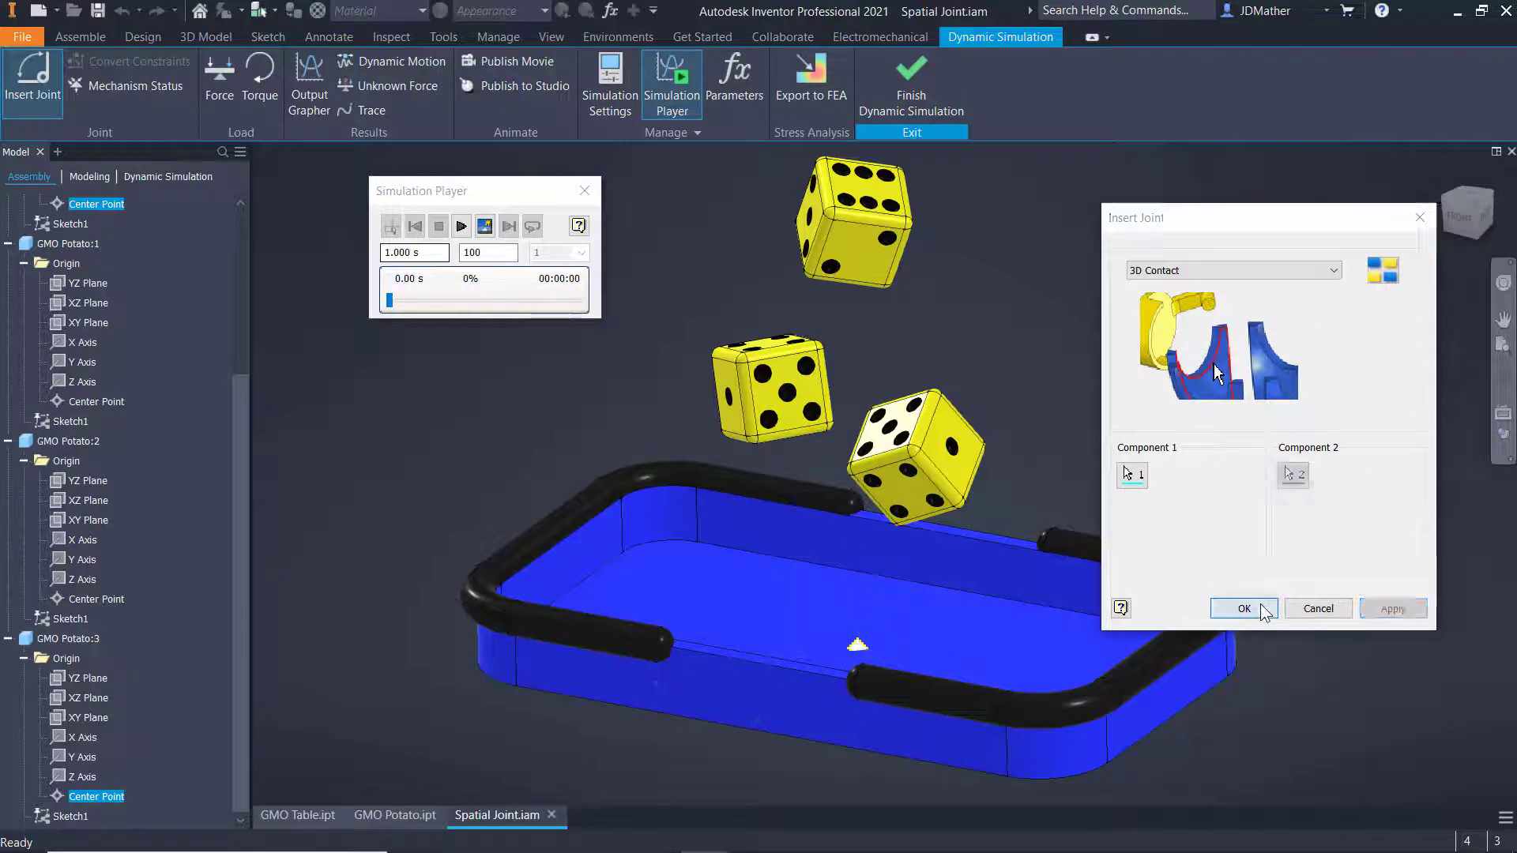
Step: Run the simulation partway to test the table contacts, return to construction mode, and save the assembly with its dependents
left_click(461, 227)
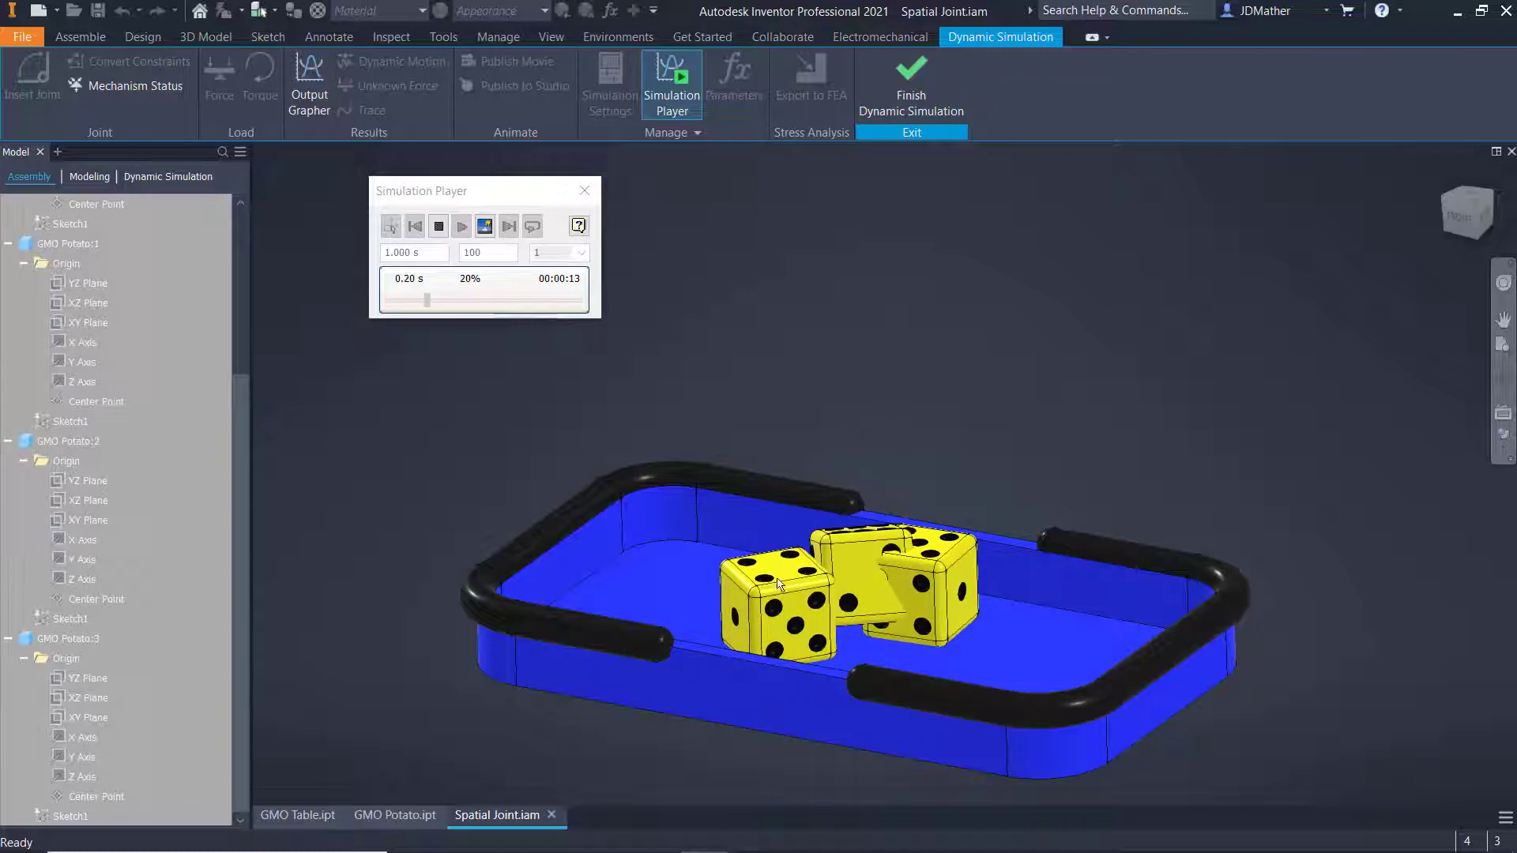
left_click(439, 226)
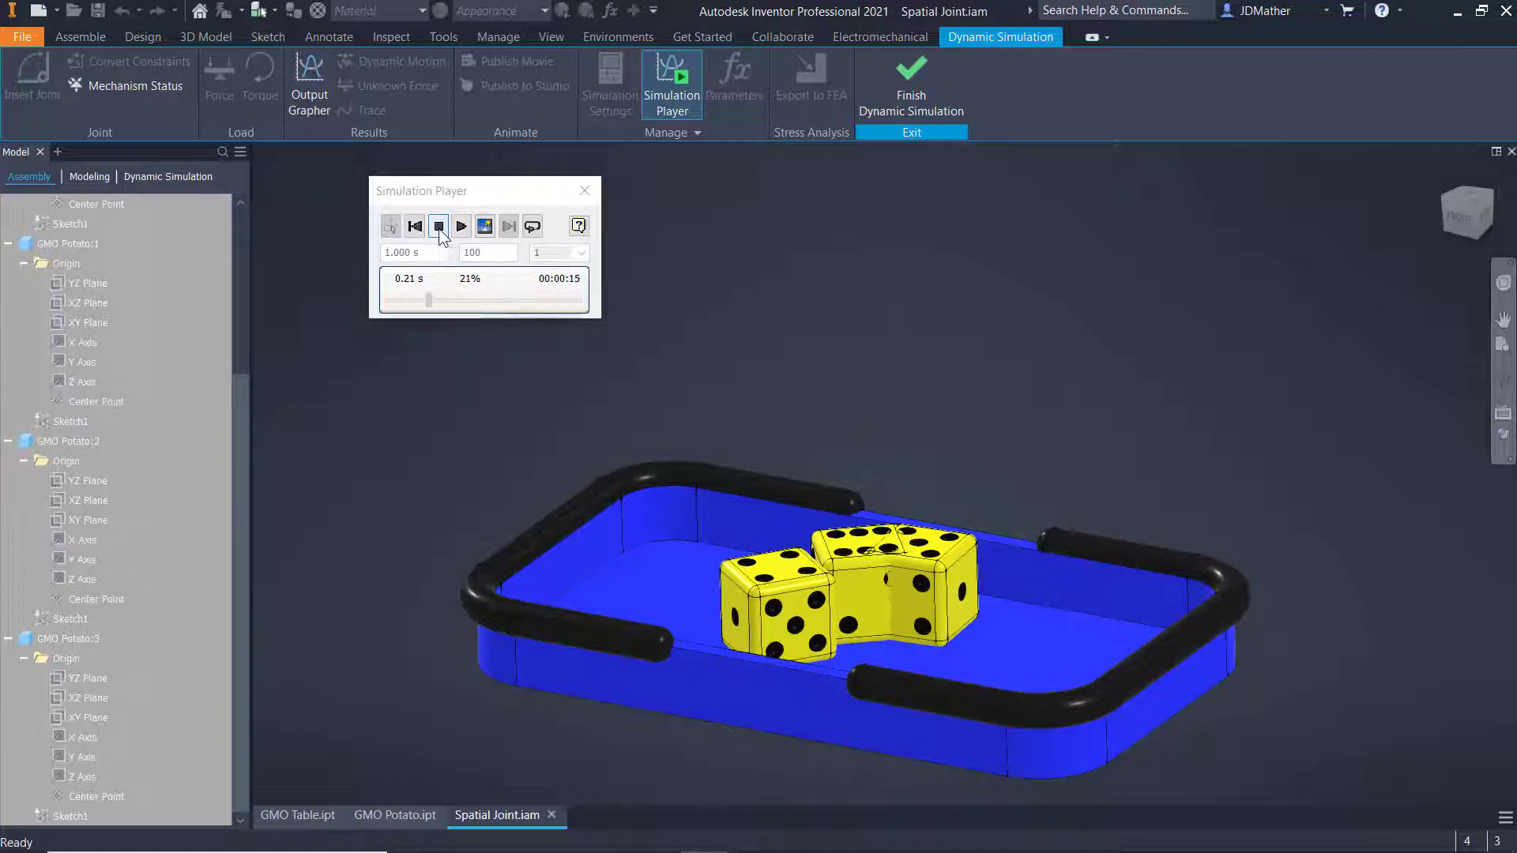
left_click(390, 227)
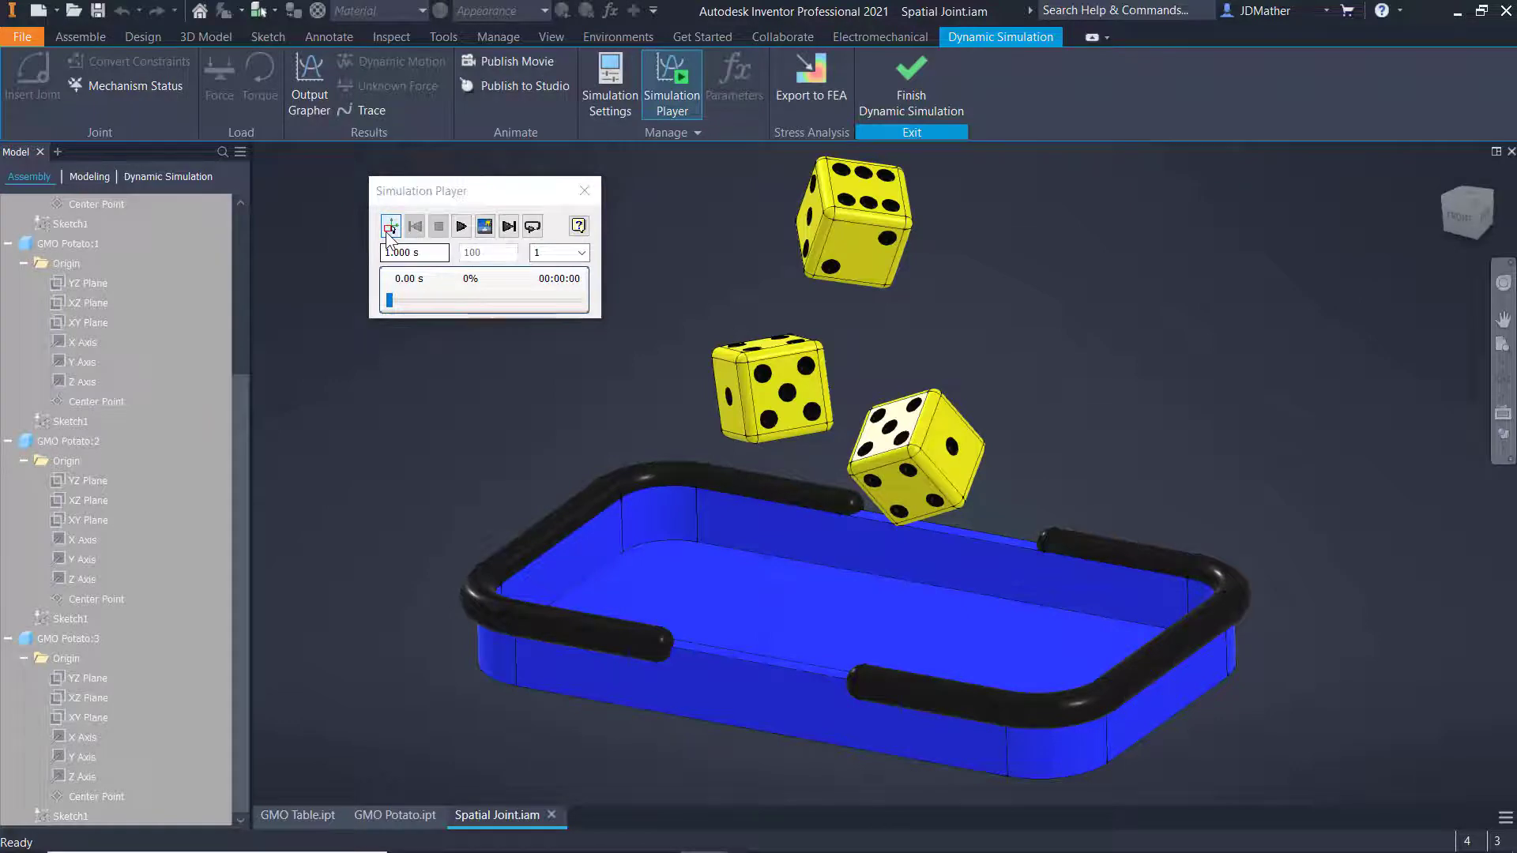
left_click(96, 16)
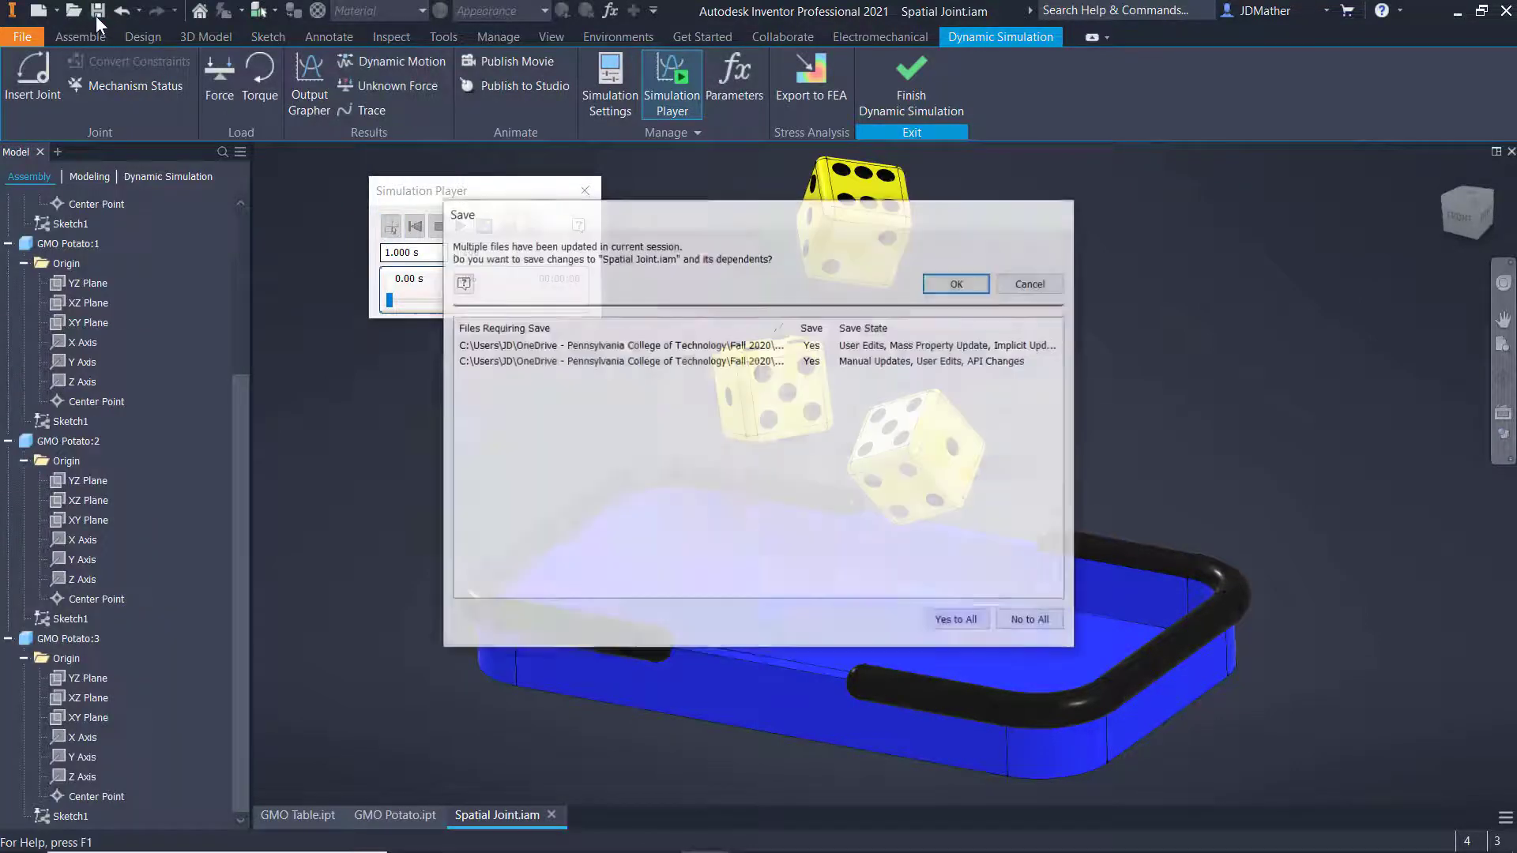
key("Return")
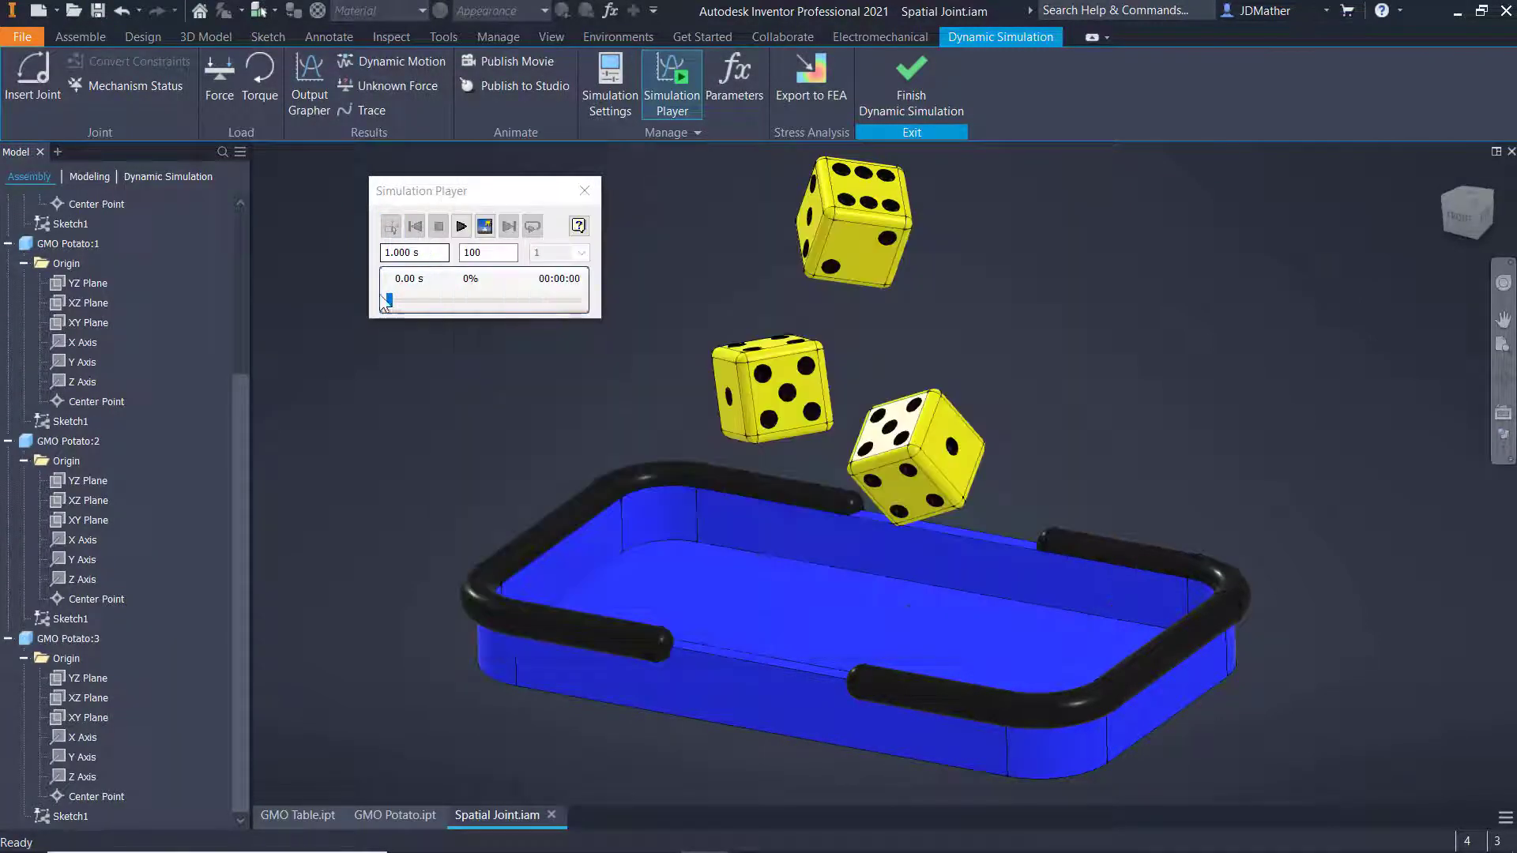
Step: Add a 3D Contact joint between the center points of GMO Potato:1 and GMO Potato:2
left_click(49, 68)
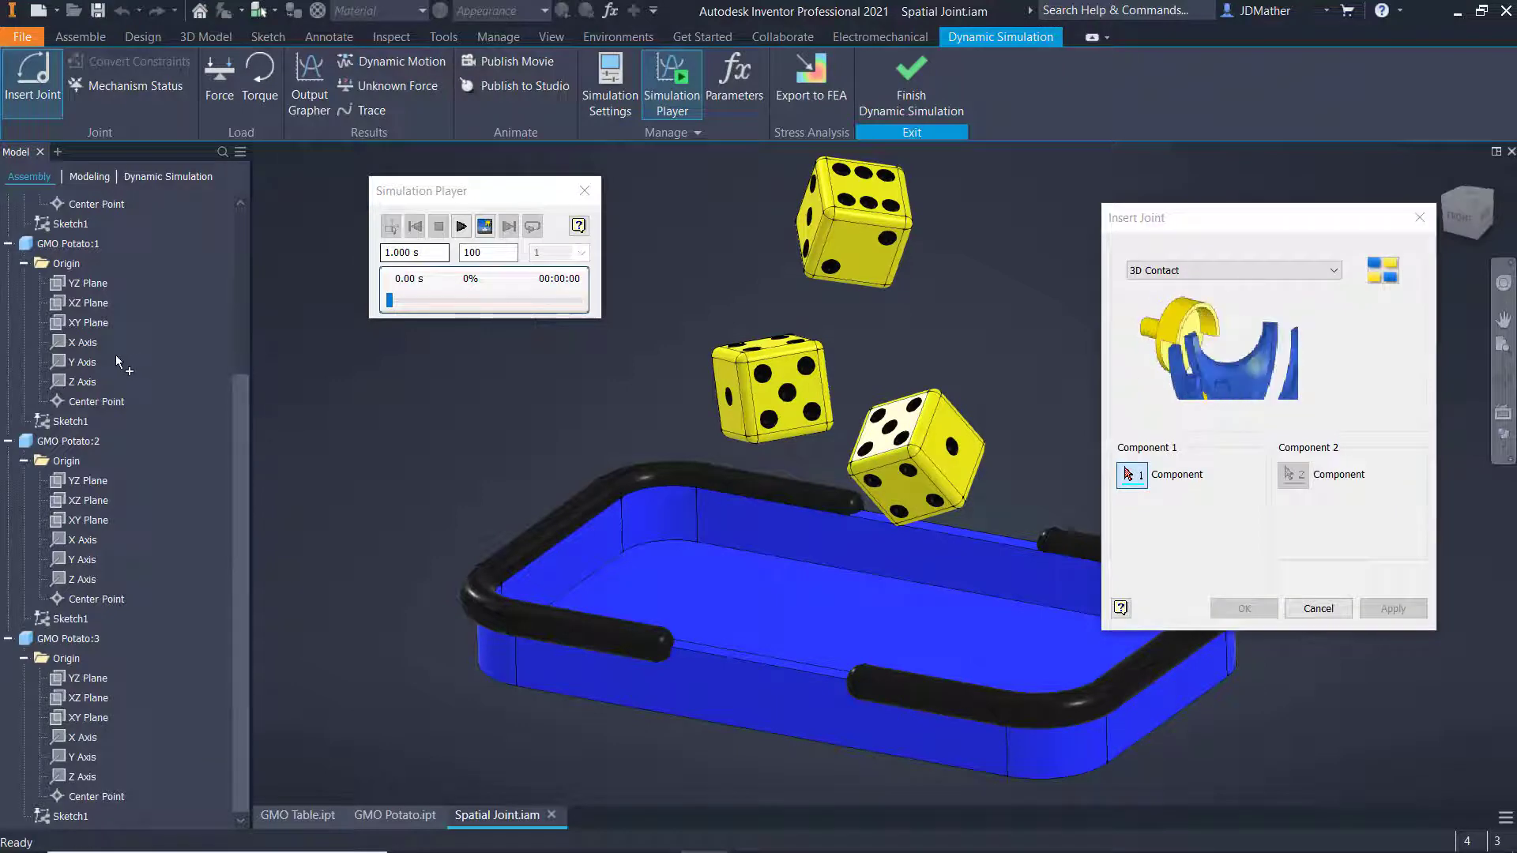
left_click(96, 401)
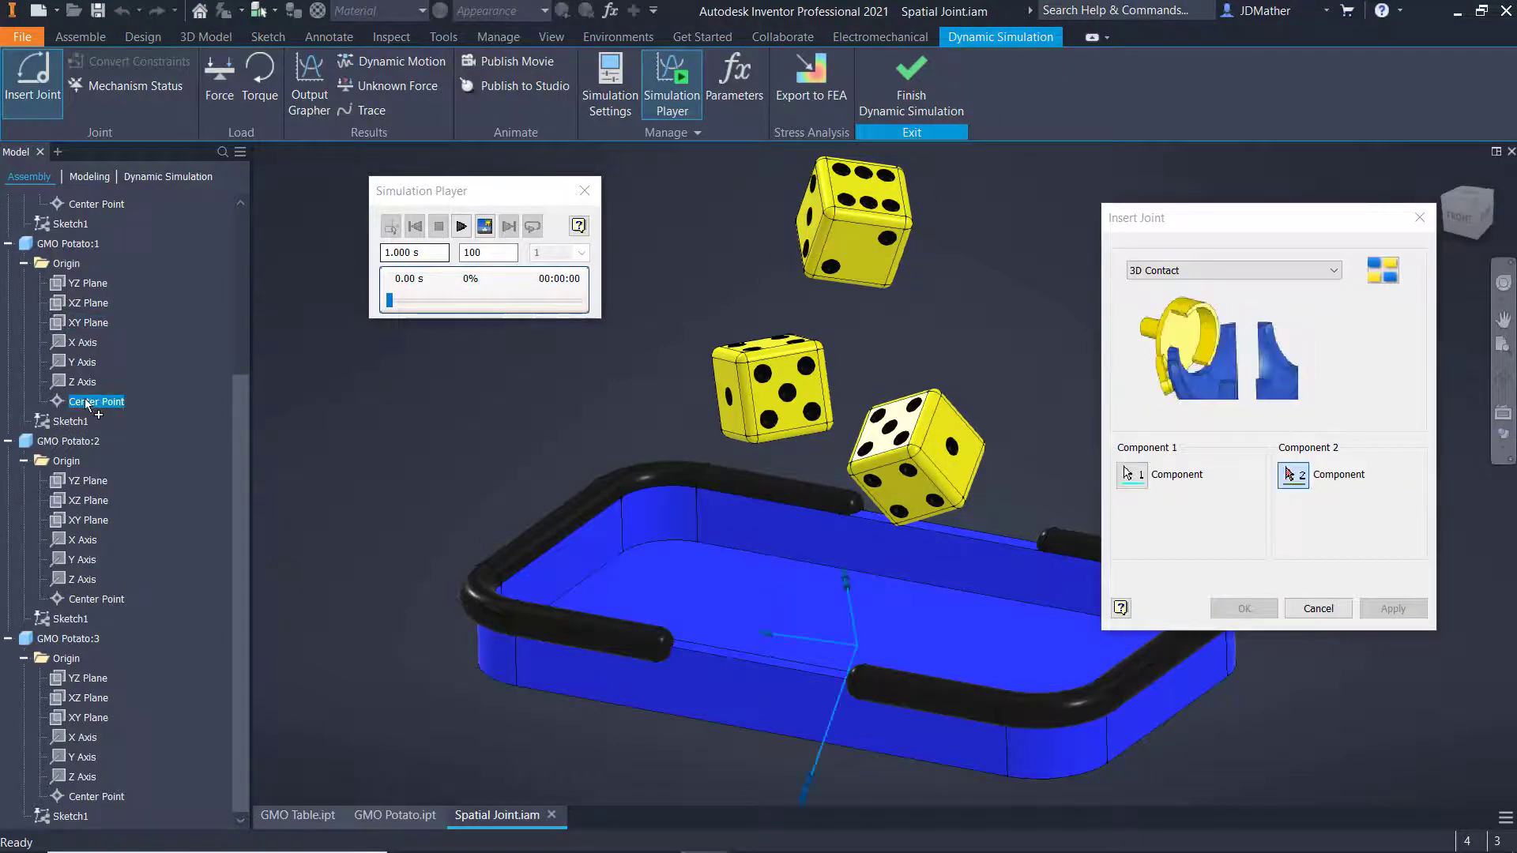
left_click(99, 599)
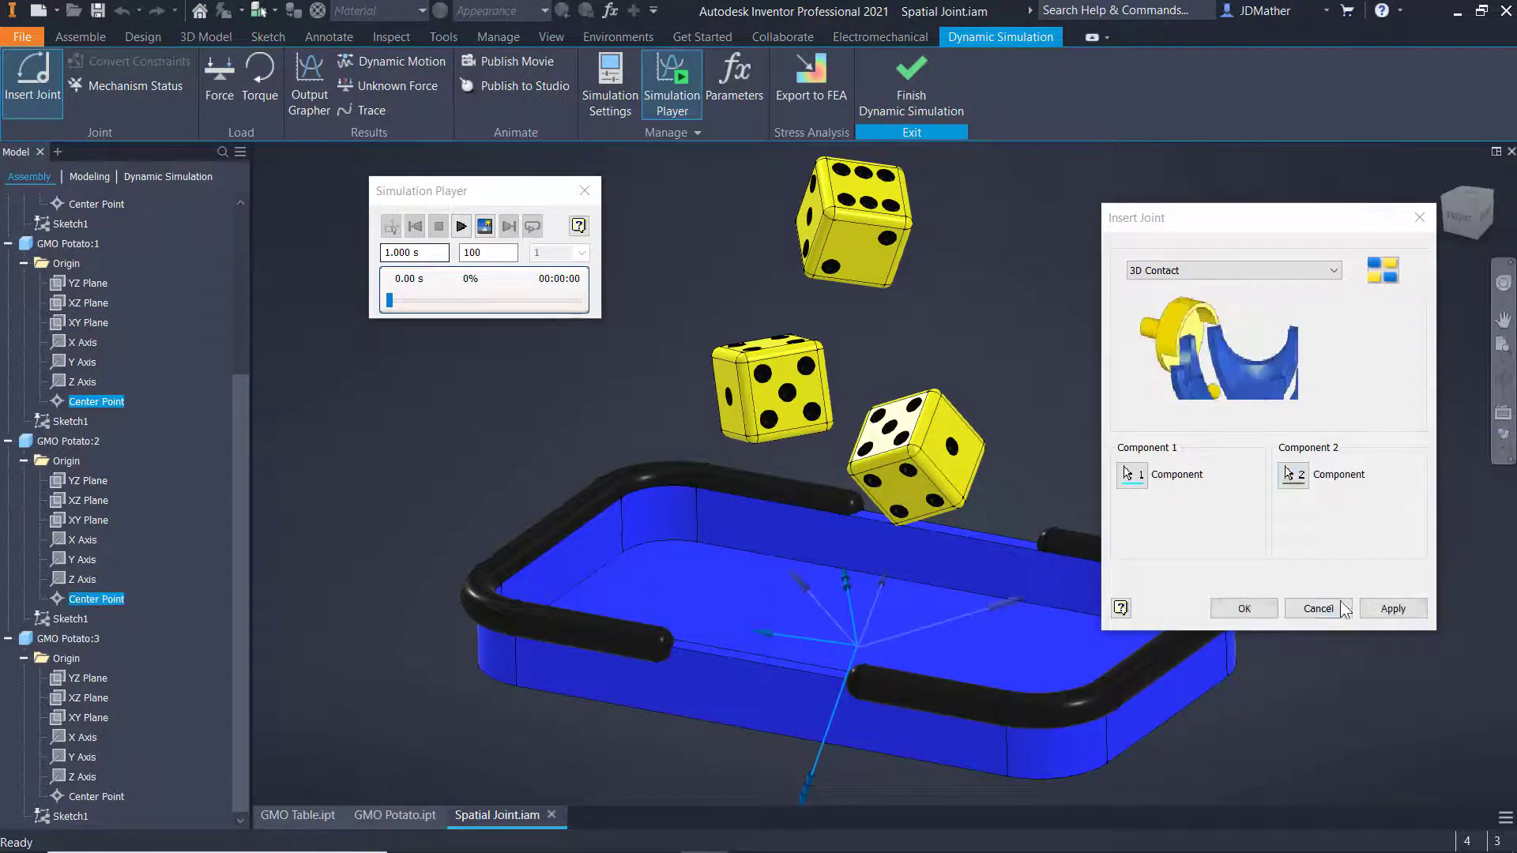
left_click(1379, 614)
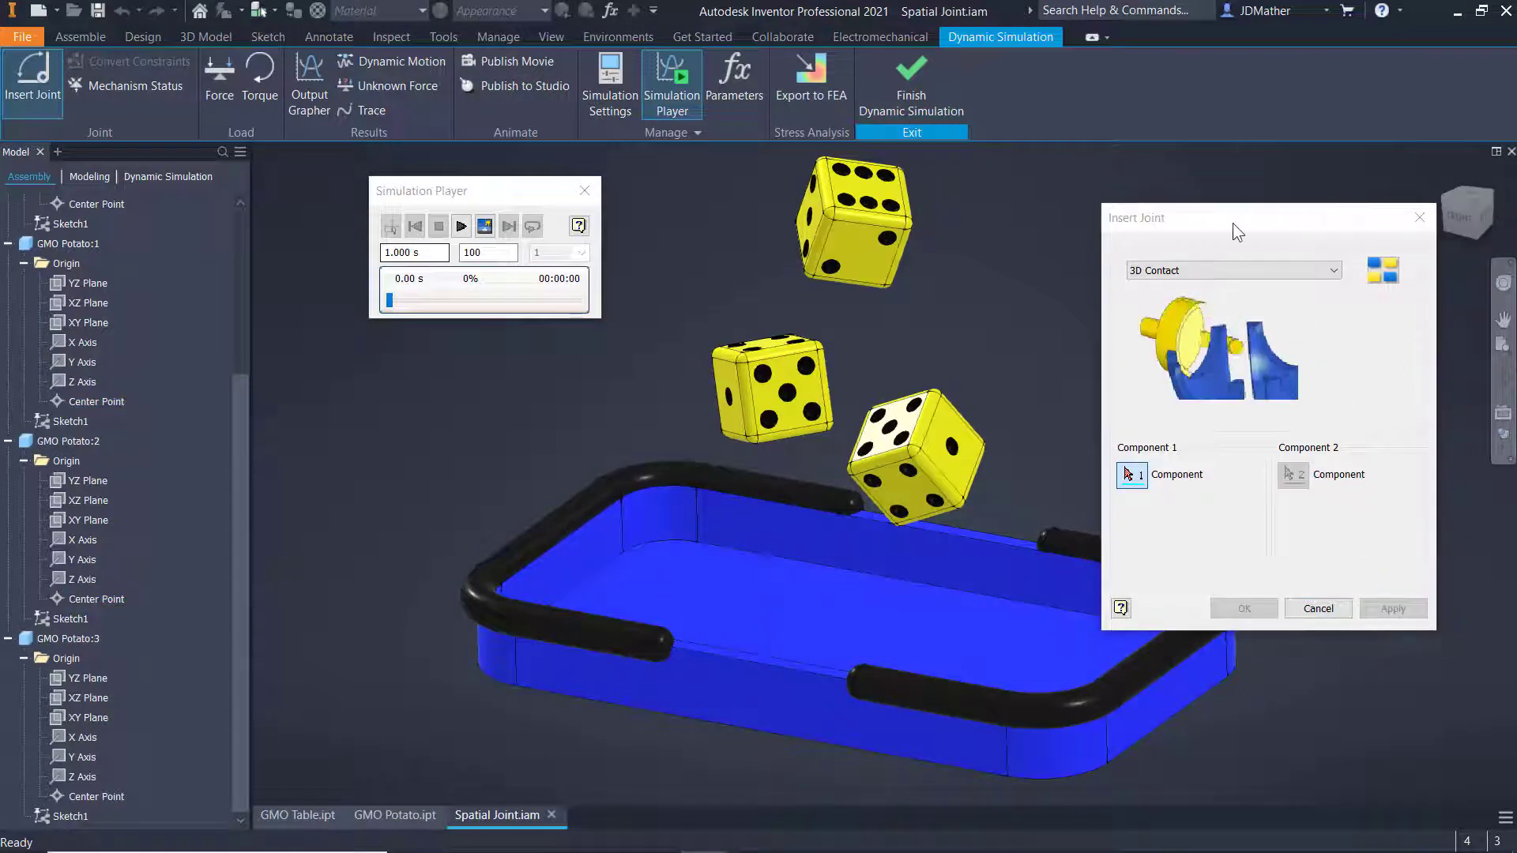
Step: Add a 3D Contact joint between the center points of GMO Potato:1 and GMO Potato:3
left_click_drag(1232, 223, 457, 301)
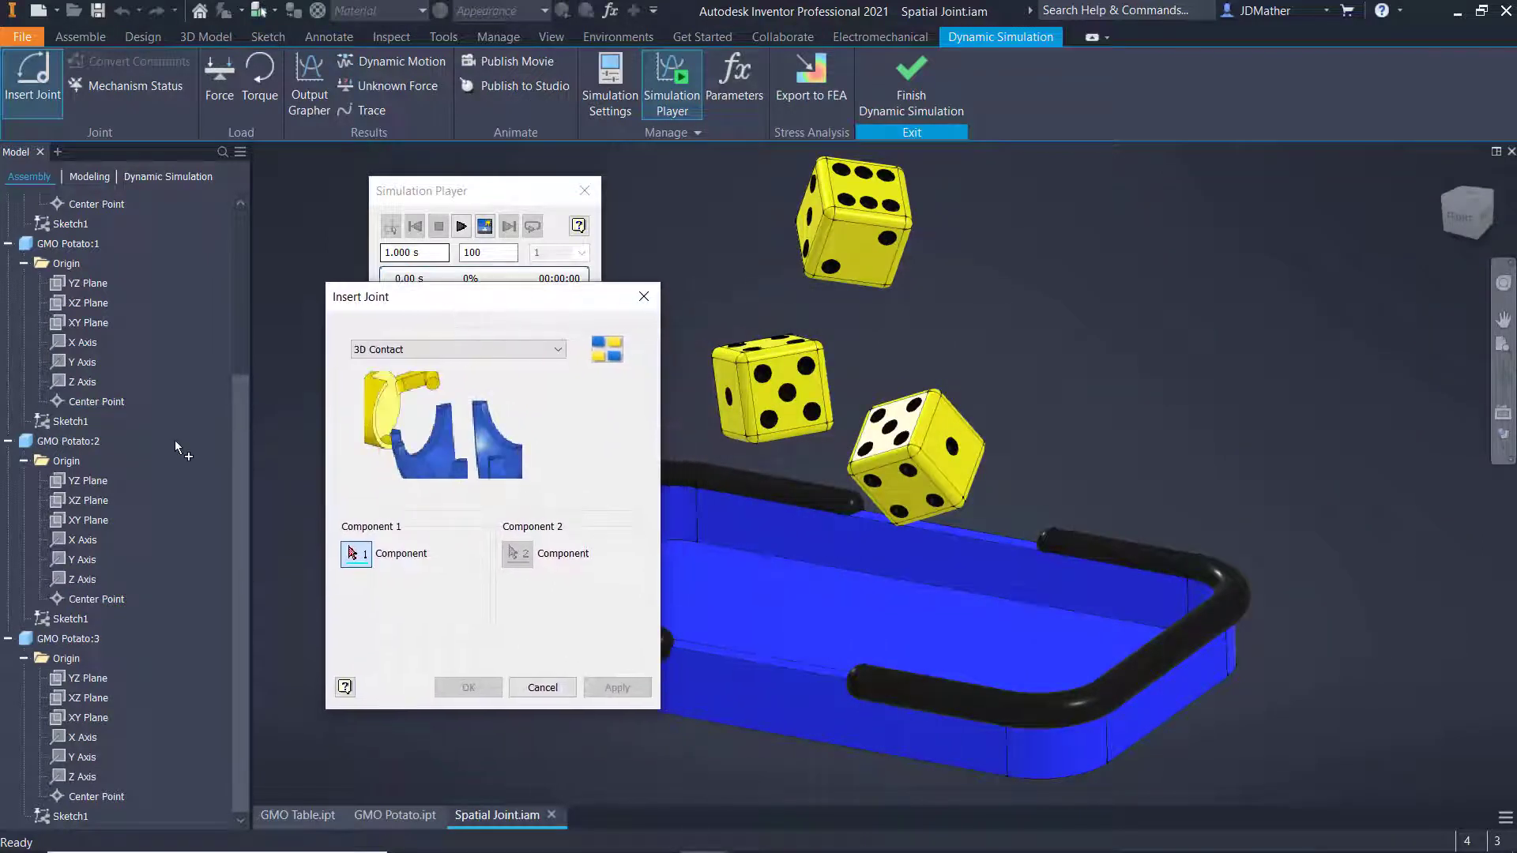
left_click(87, 401)
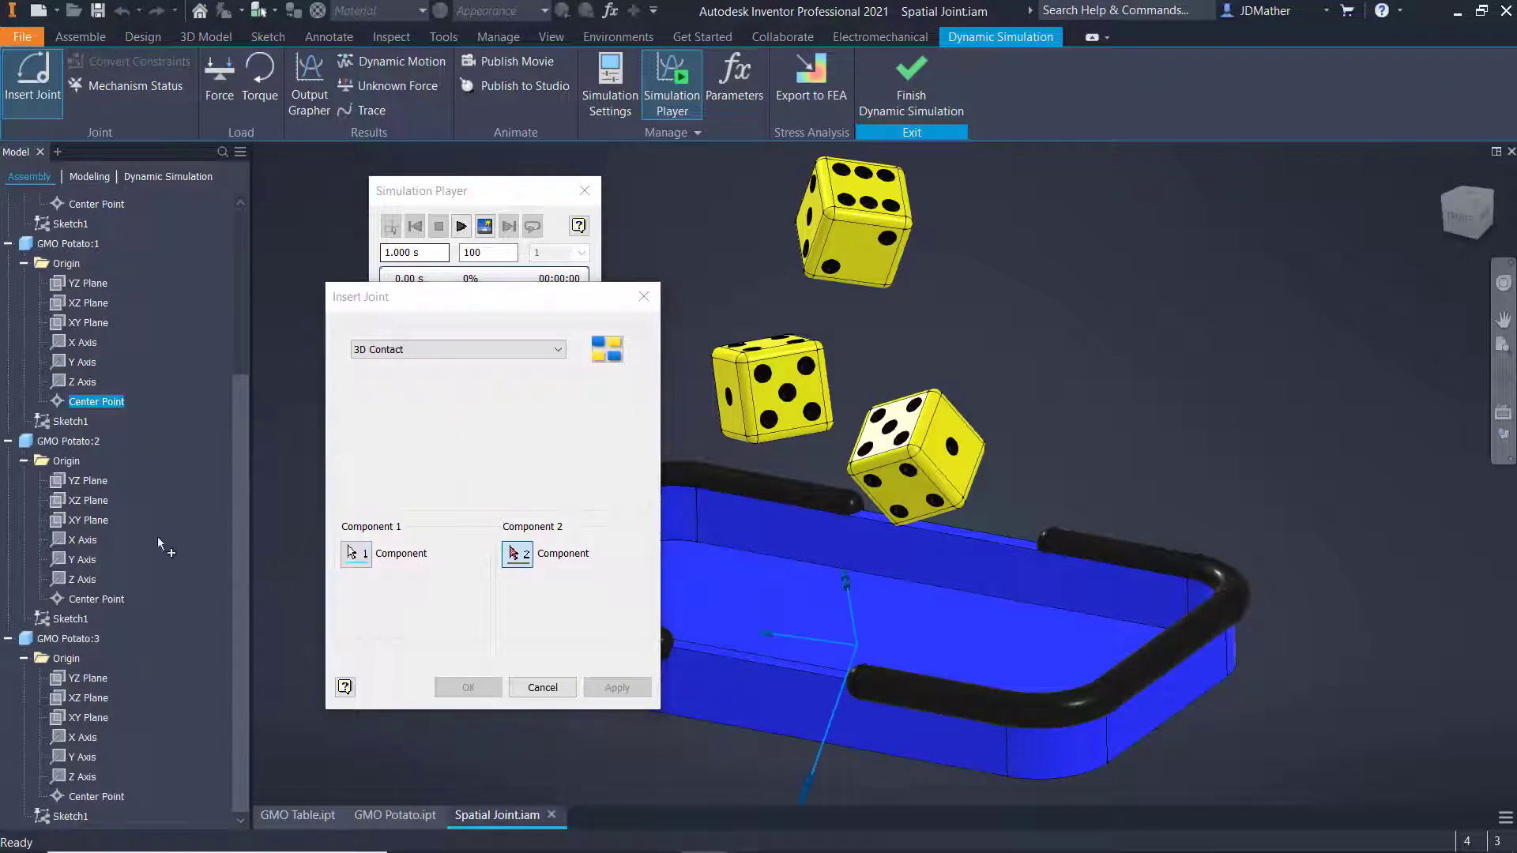
left_click(356, 553)
Step: Add a 3D Contact joint between the center points of GMO Potato:2 and GMO Potato:3 and finish inserting joints
left_click(107, 599)
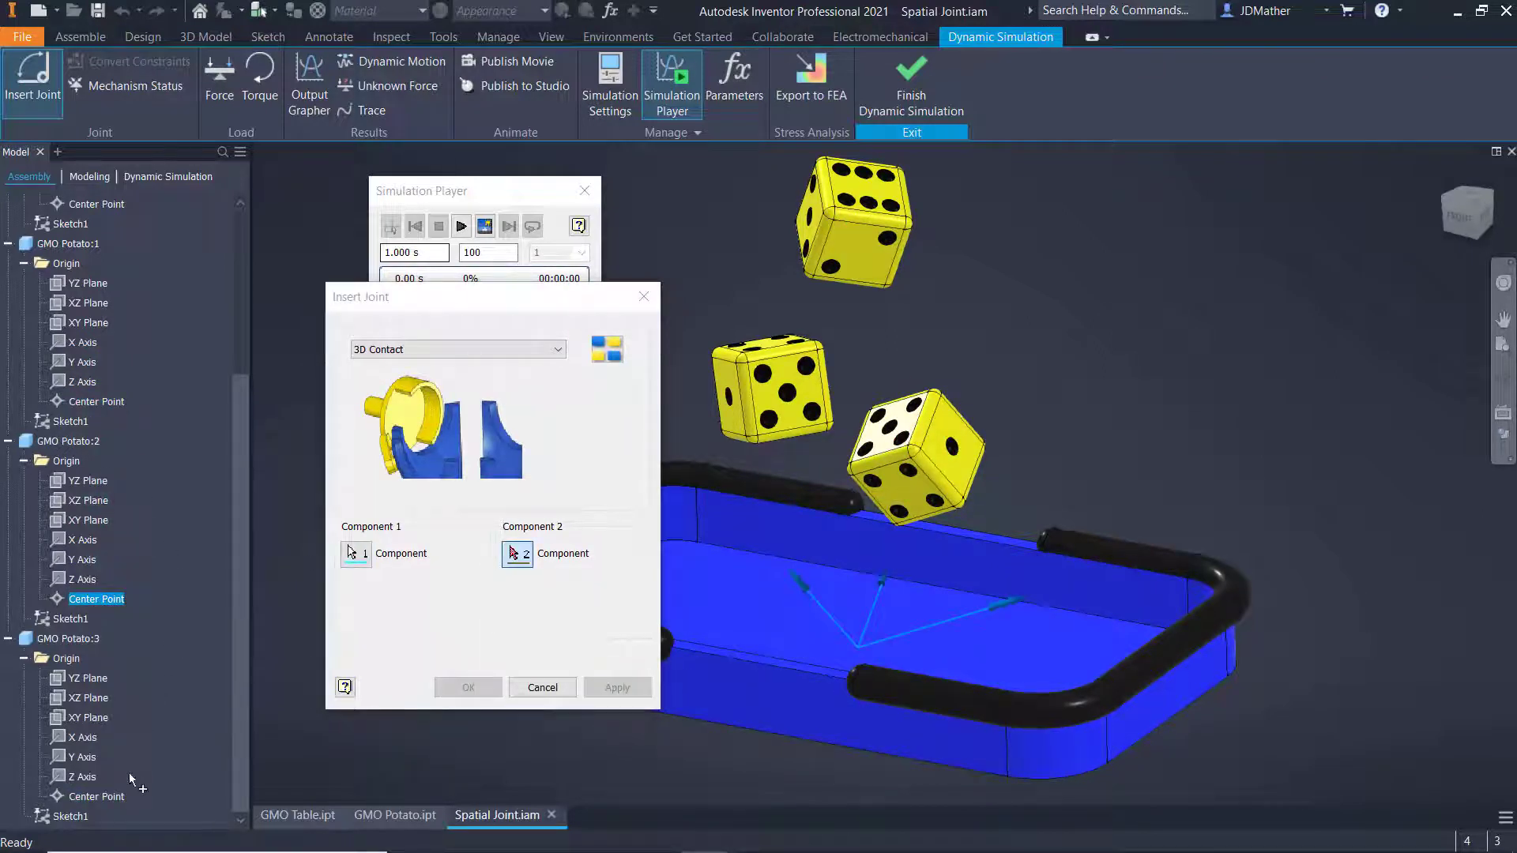
left_click(118, 797)
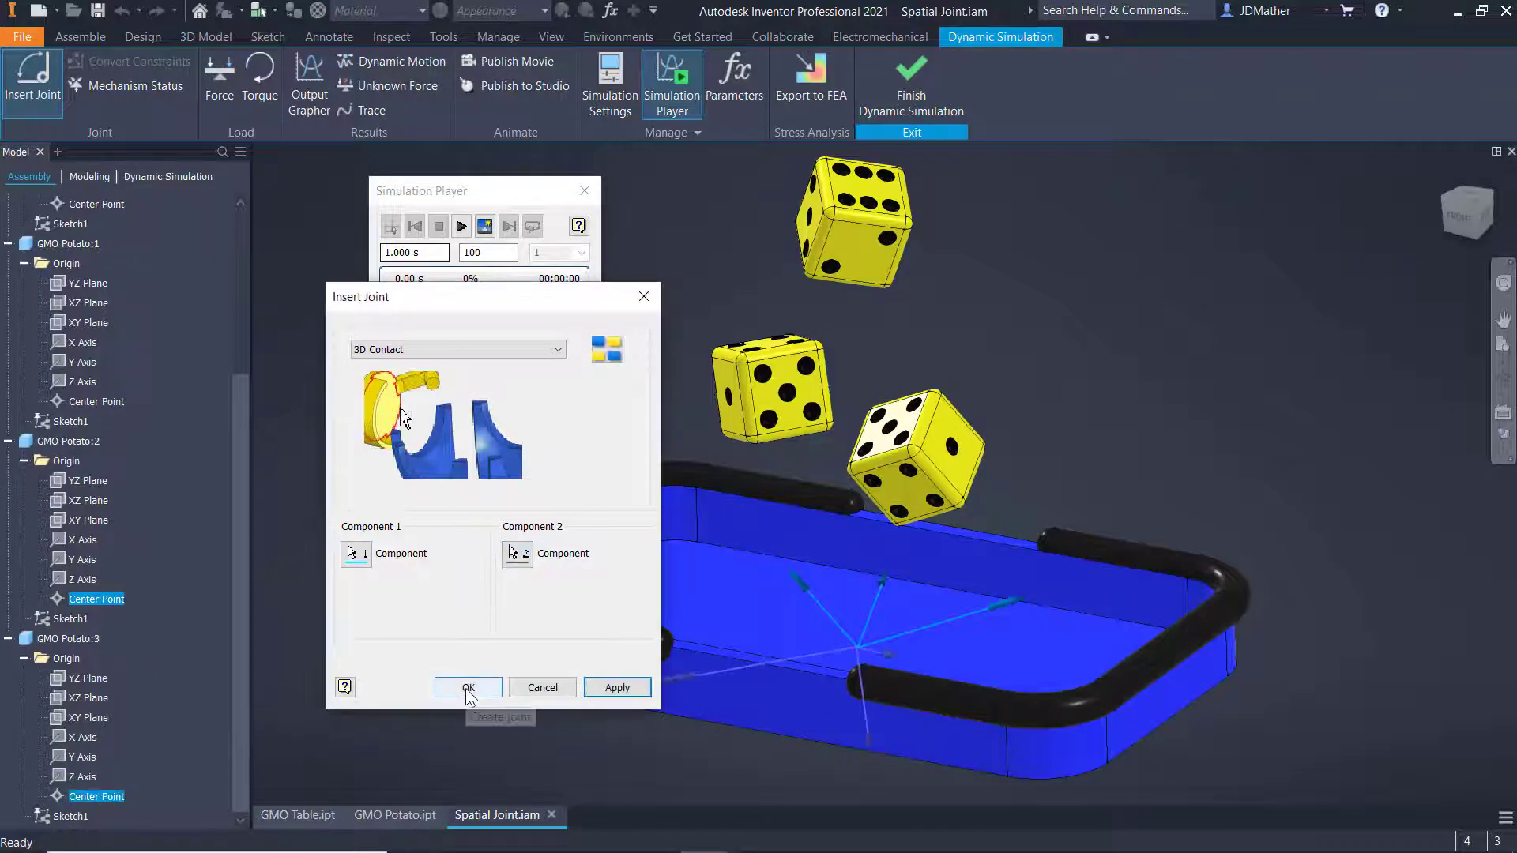
left_click(467, 687)
Step: Expand the force joints and standard joints and widen the model browser to check which components each joint connects
left_click(7, 283)
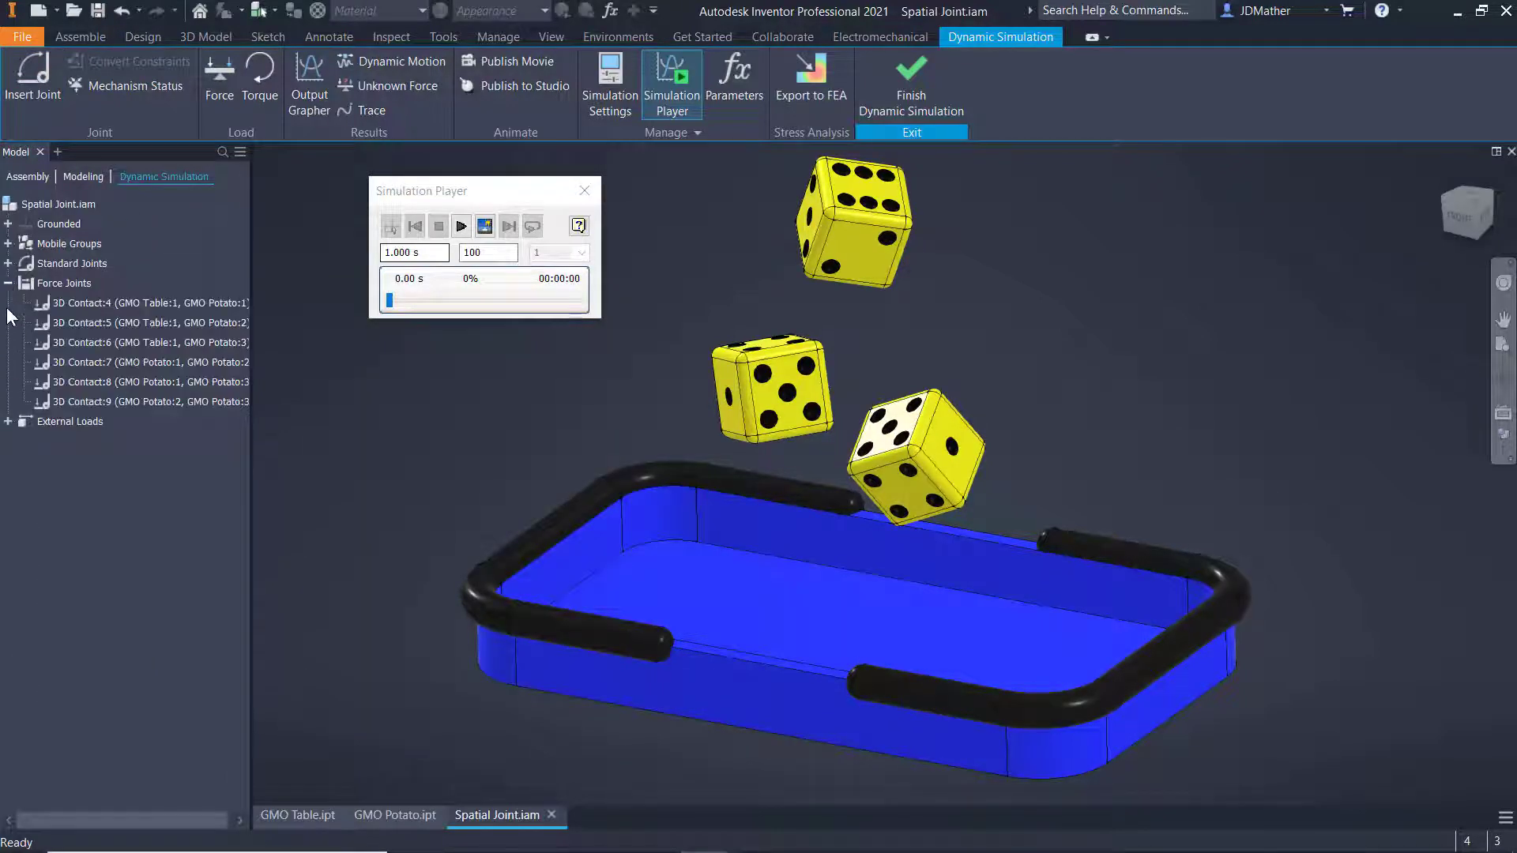
left_click(7, 264)
left_click_drag(253, 329, 335, 329)
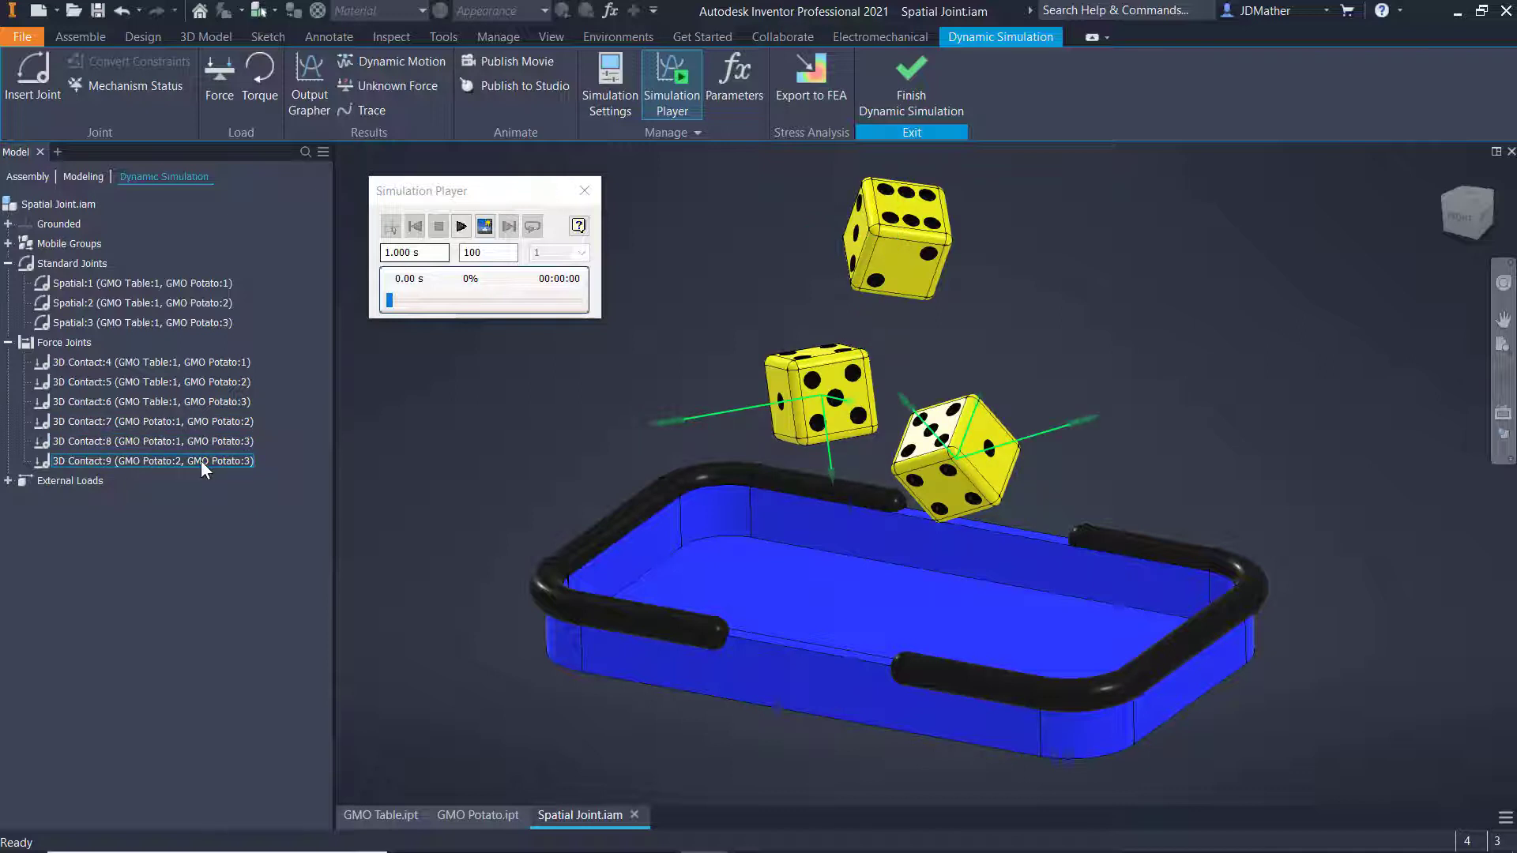
Step: Run the simulation to watch the dice collide with the table and each other, stop it, and return to construction mode
left_click(461, 226)
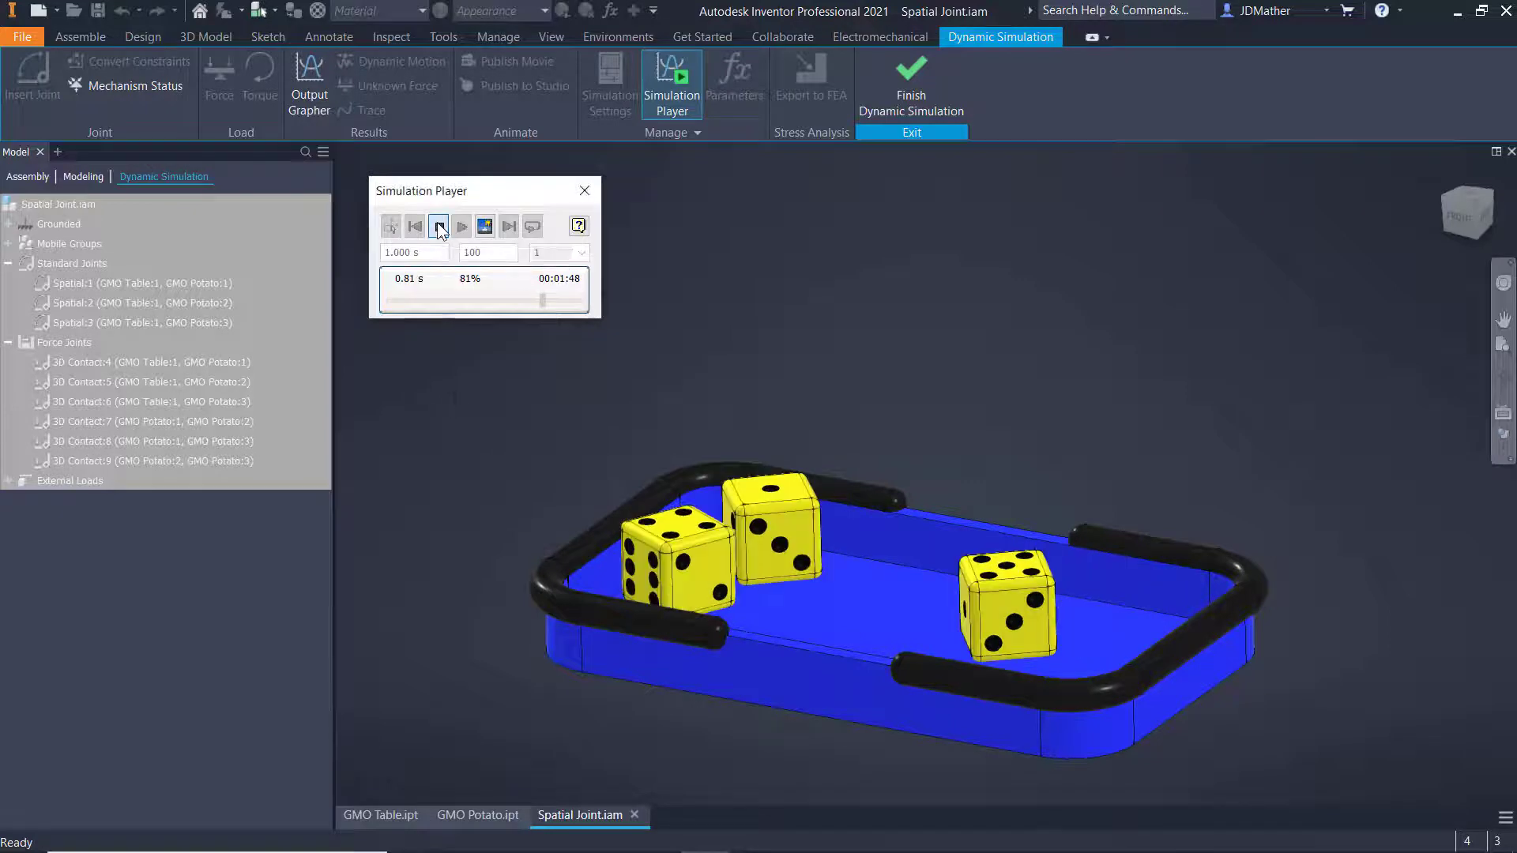
left_click(438, 227)
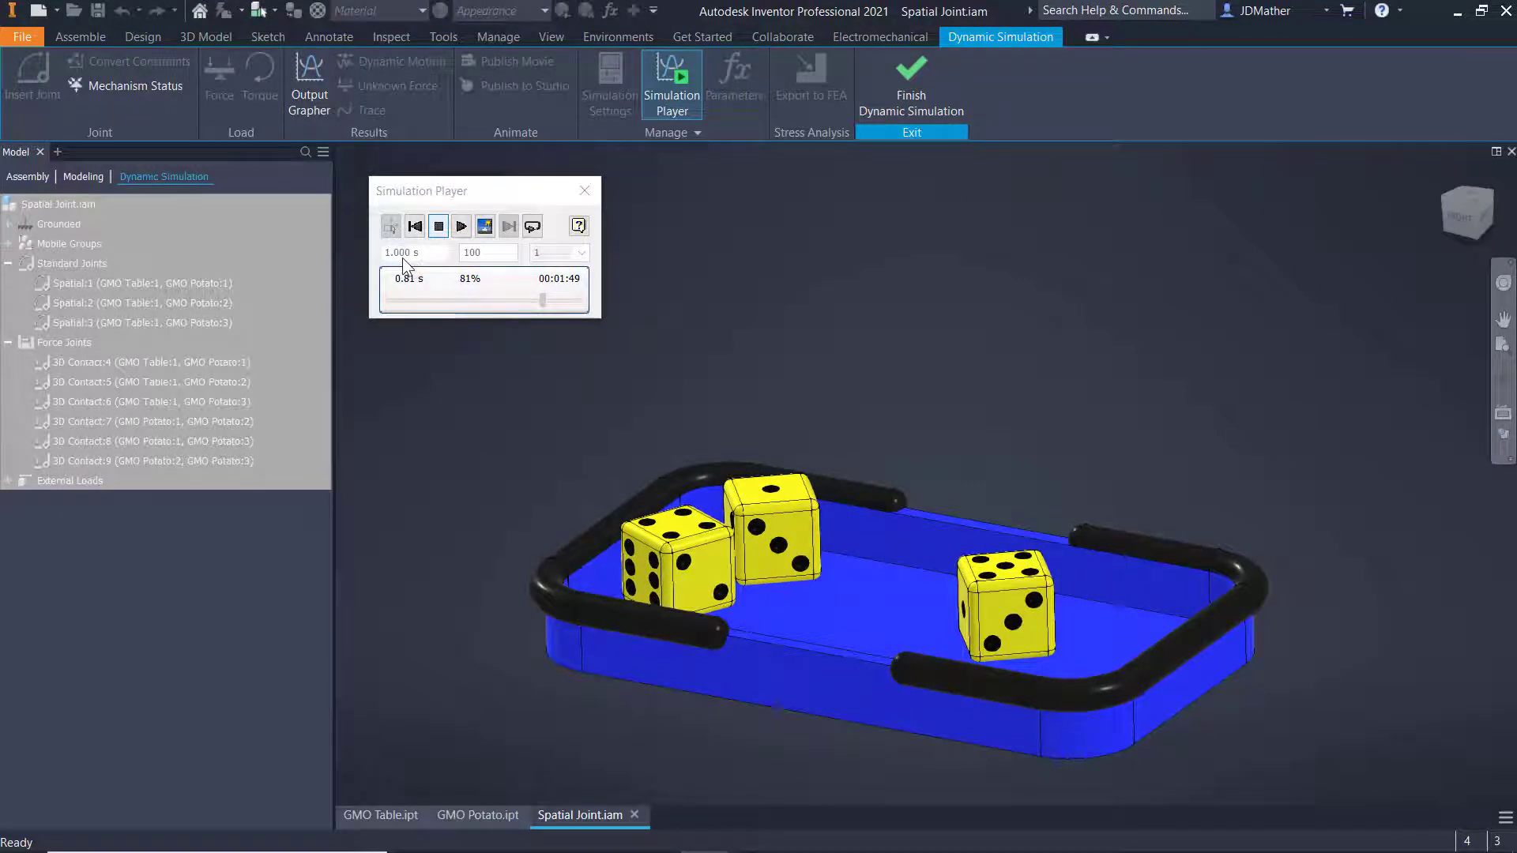
left_click(414, 227)
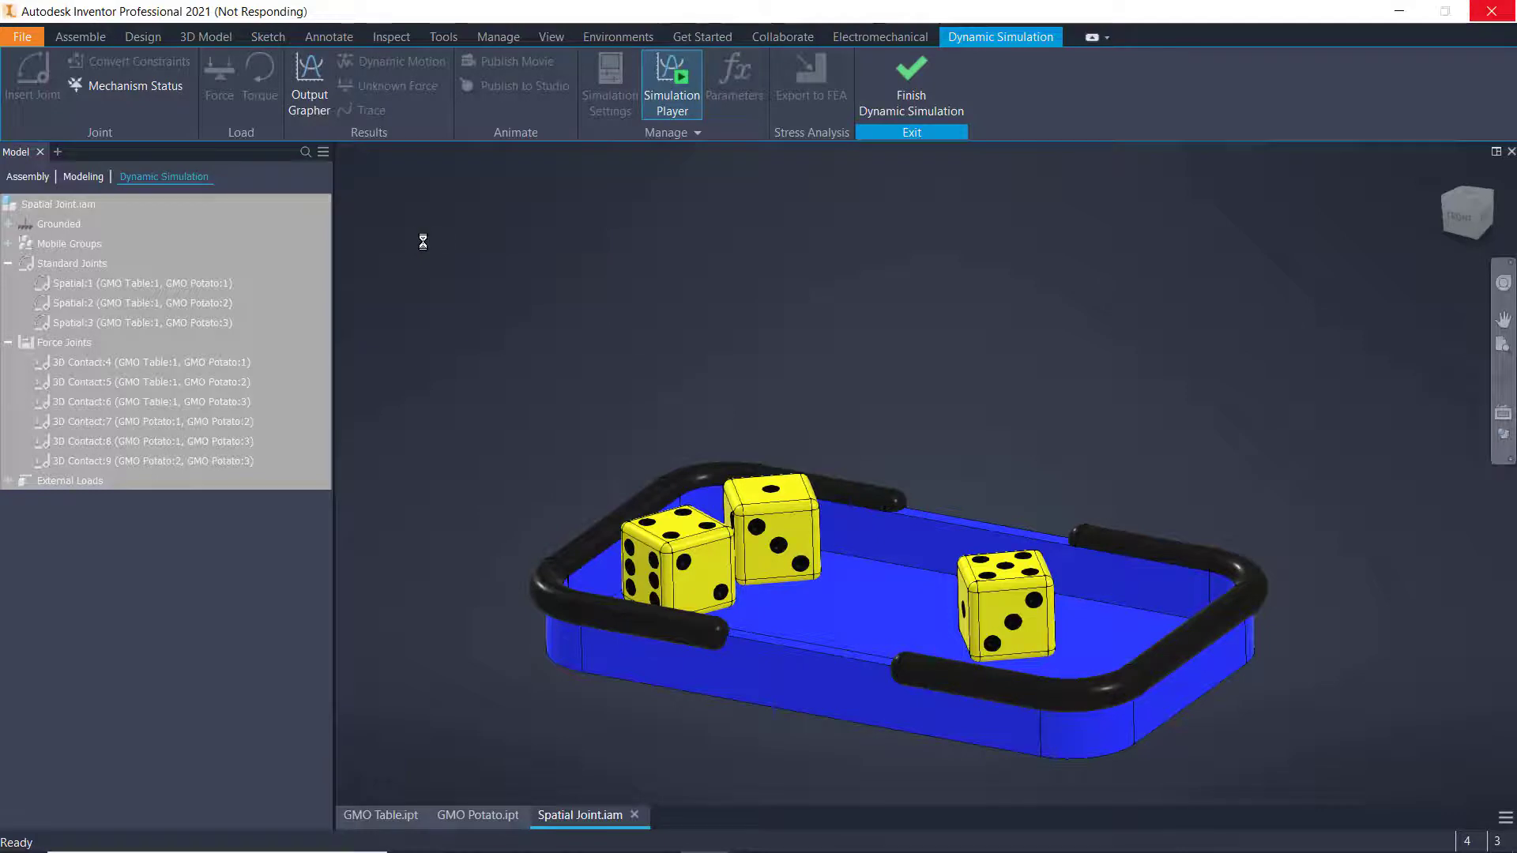
left_click(389, 227)
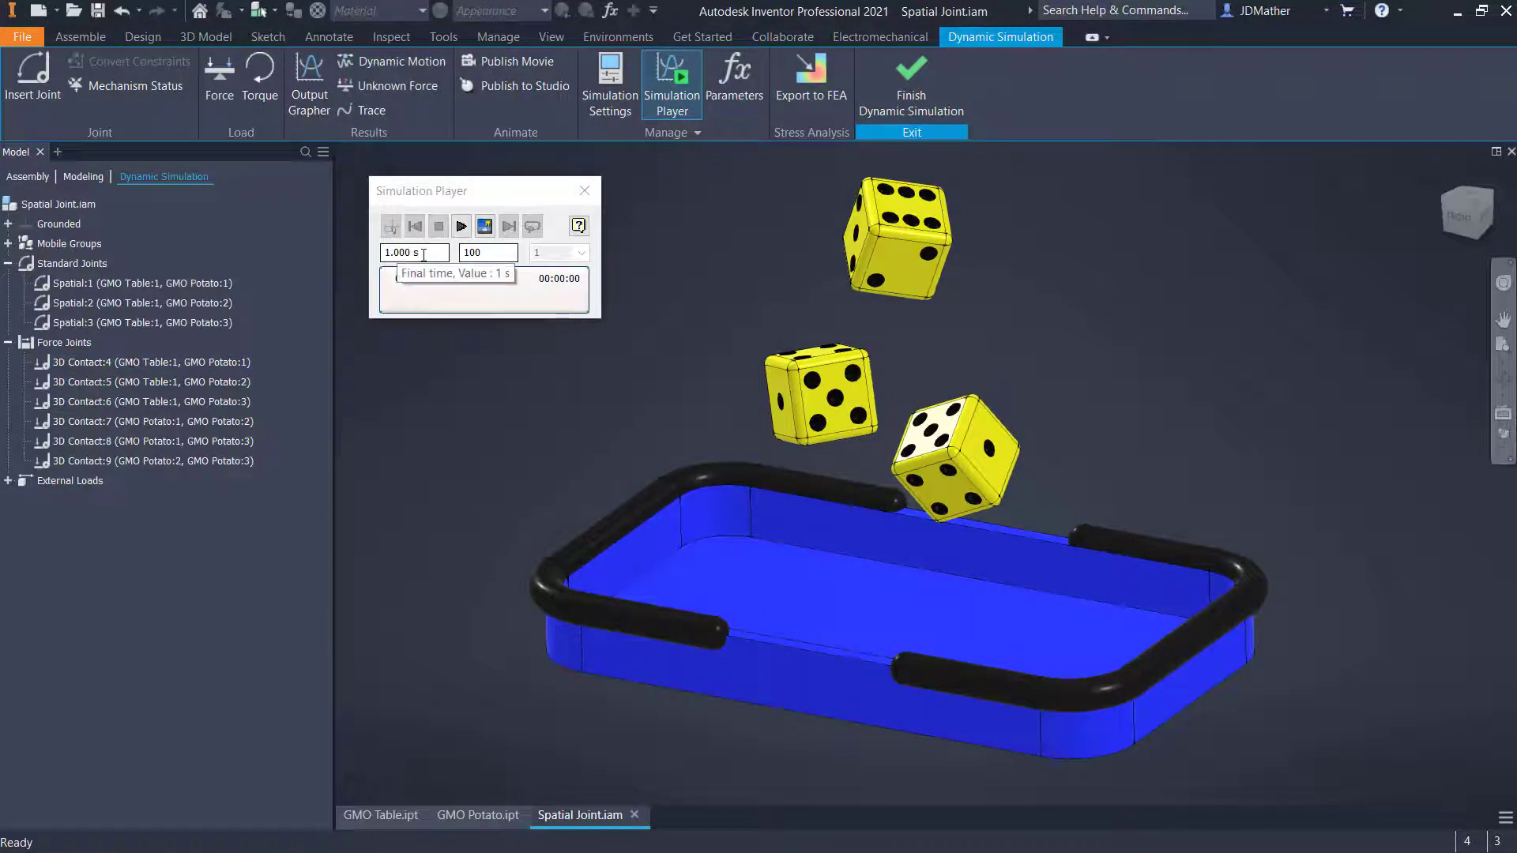
Step: Set the simulation's final time to 0.5 s
left_click(399, 252)
type(".5")
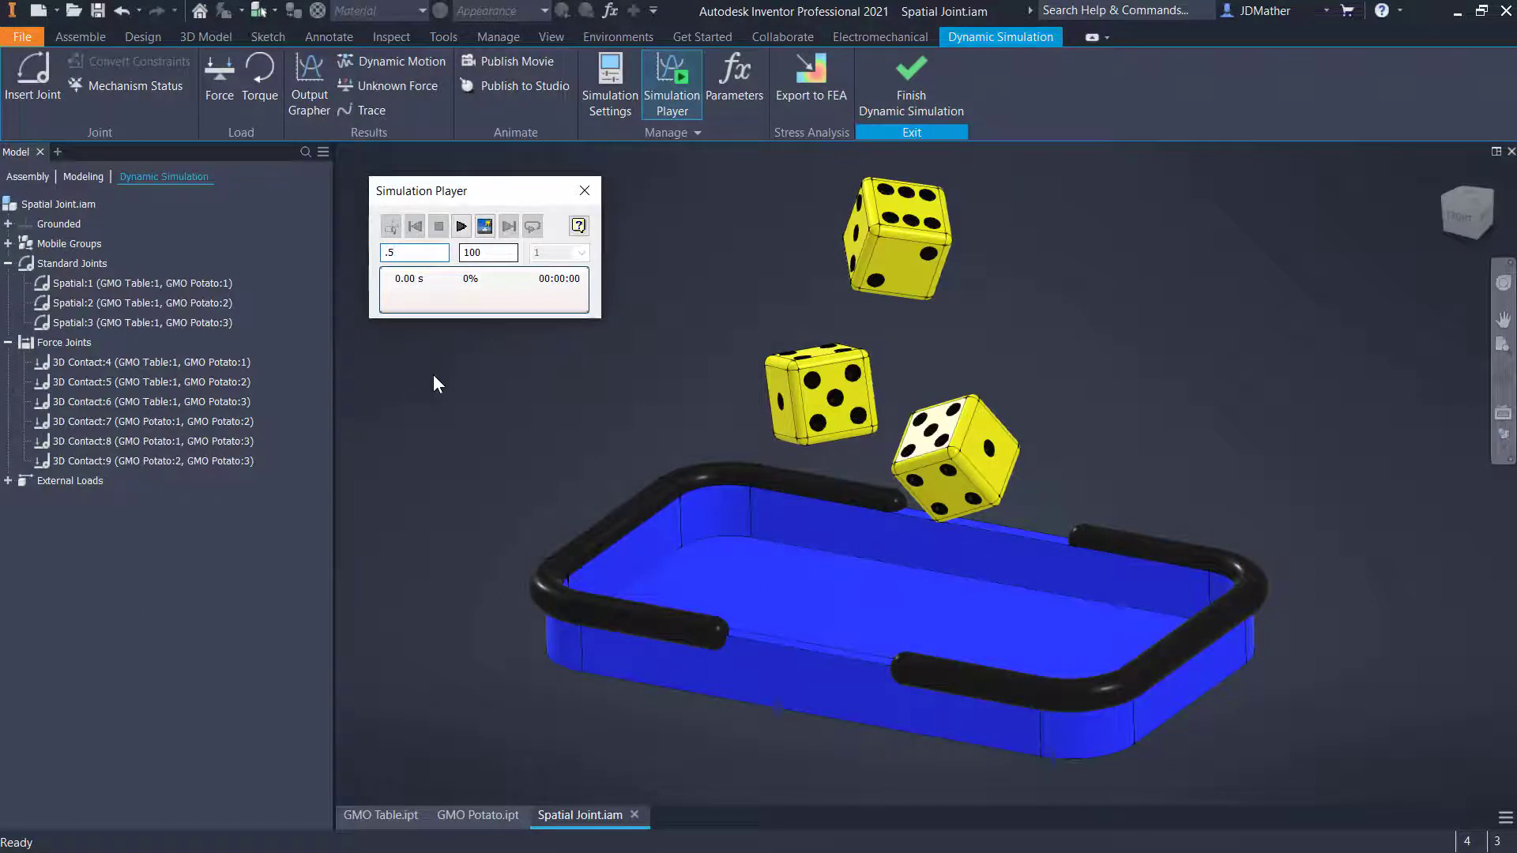
key("Tab")
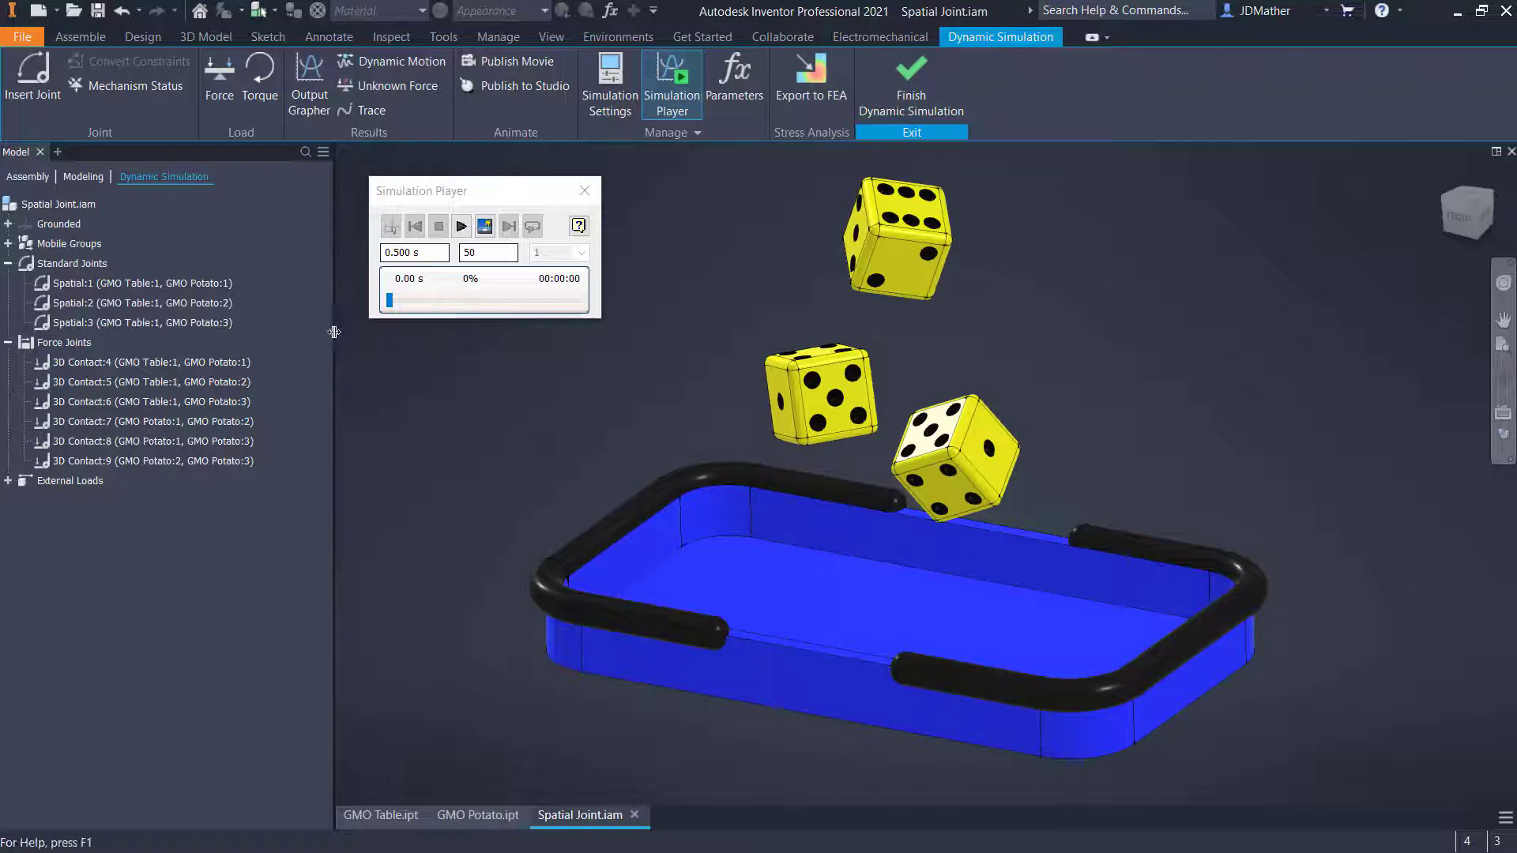
Step: Add a red trajectory trace with its origin at the center point of GMO Potato:1, referenced to Grounded
left_click(366, 112)
mouse_move(376, 168)
left_mouse_down()
mouse_move(357, 292)
mouse_move(466, 245)
left_mouse_up()
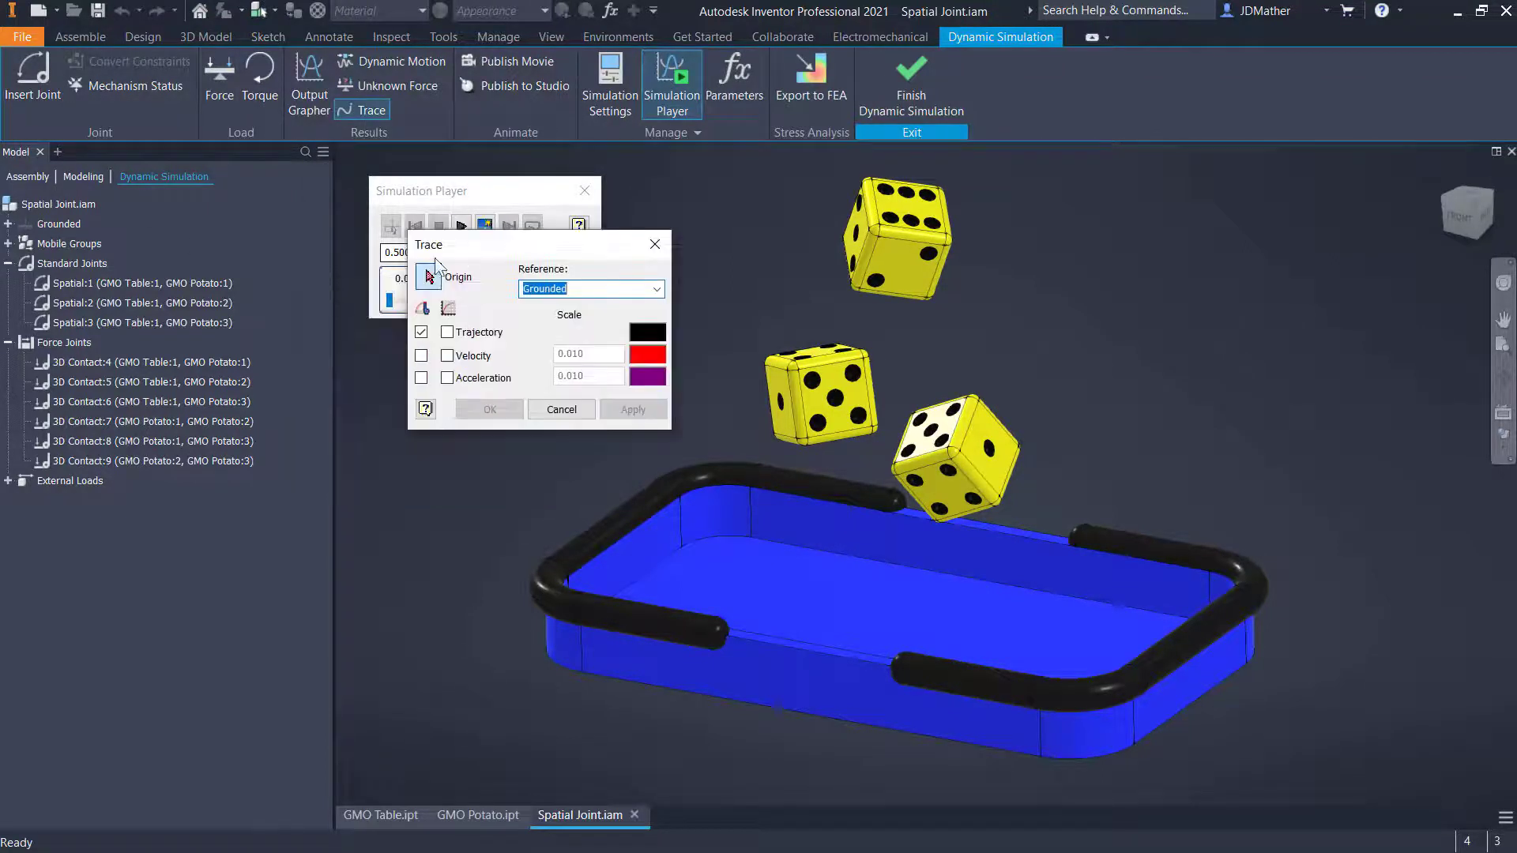
left_click(41, 177)
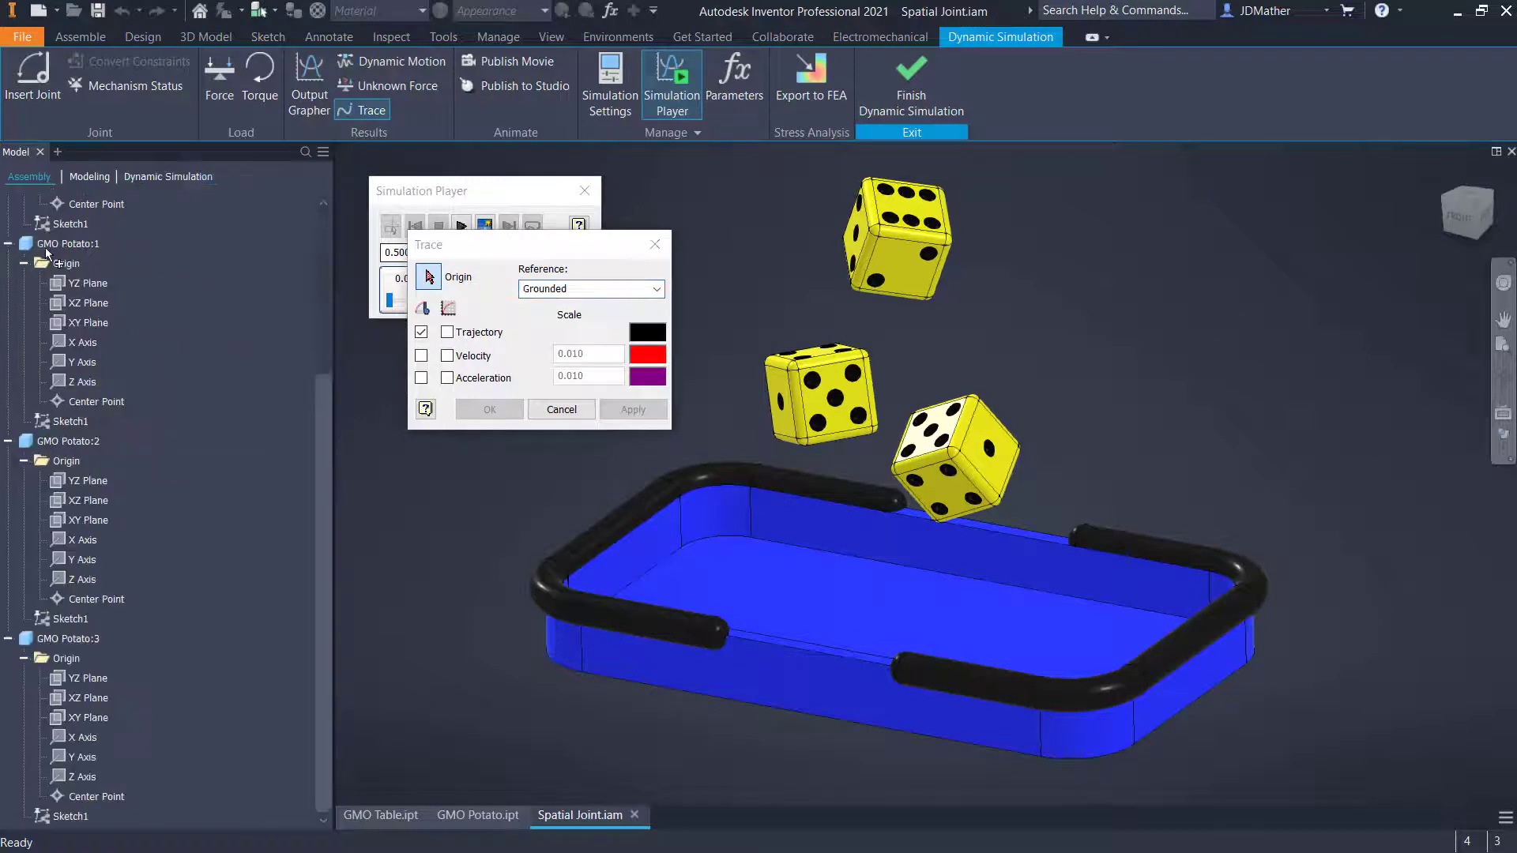
left_click(421, 332)
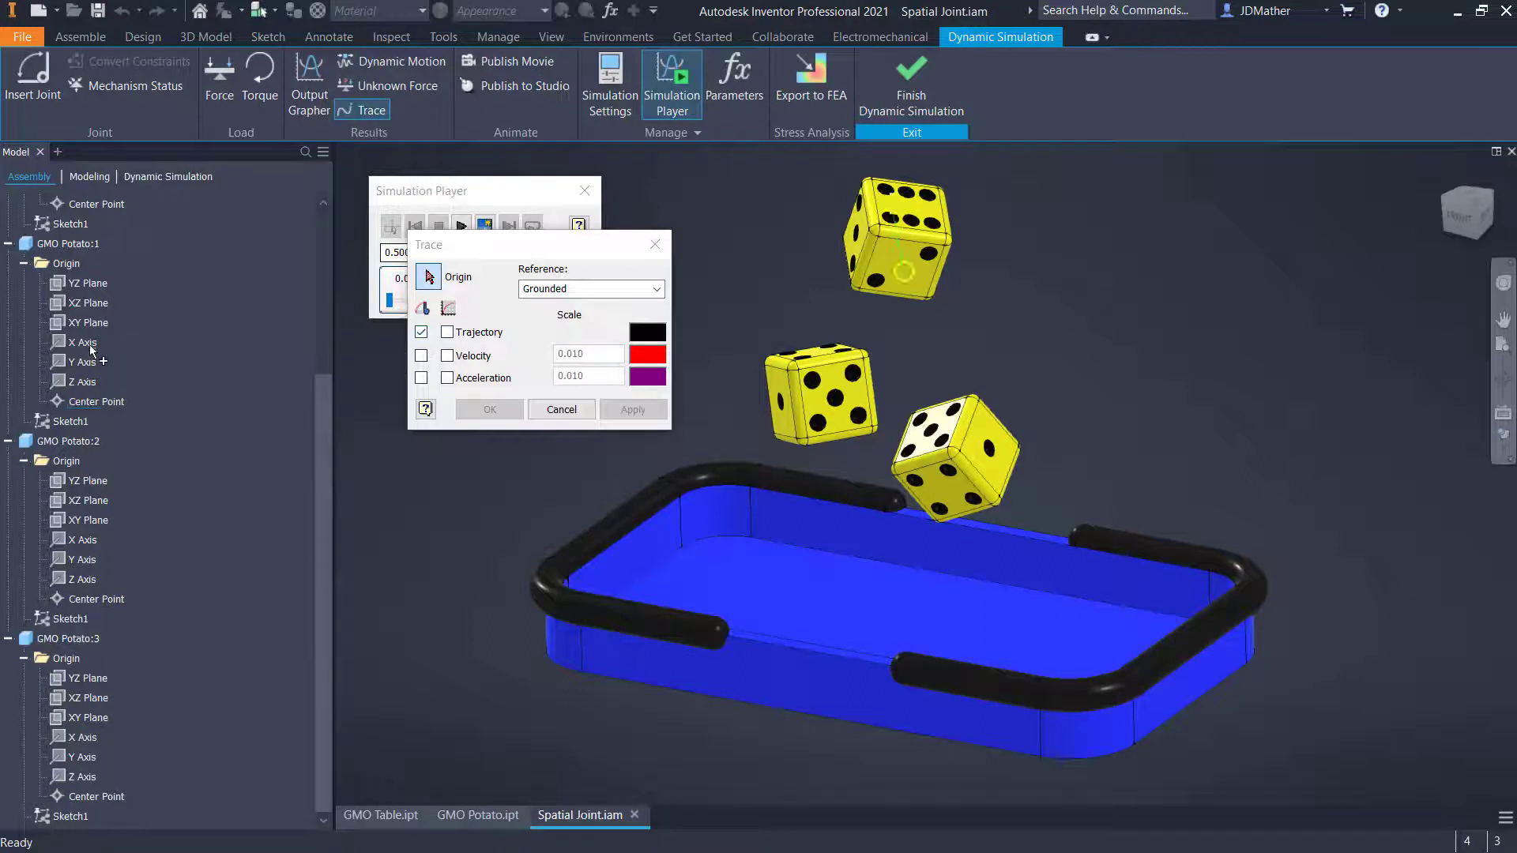
left_click(88, 403)
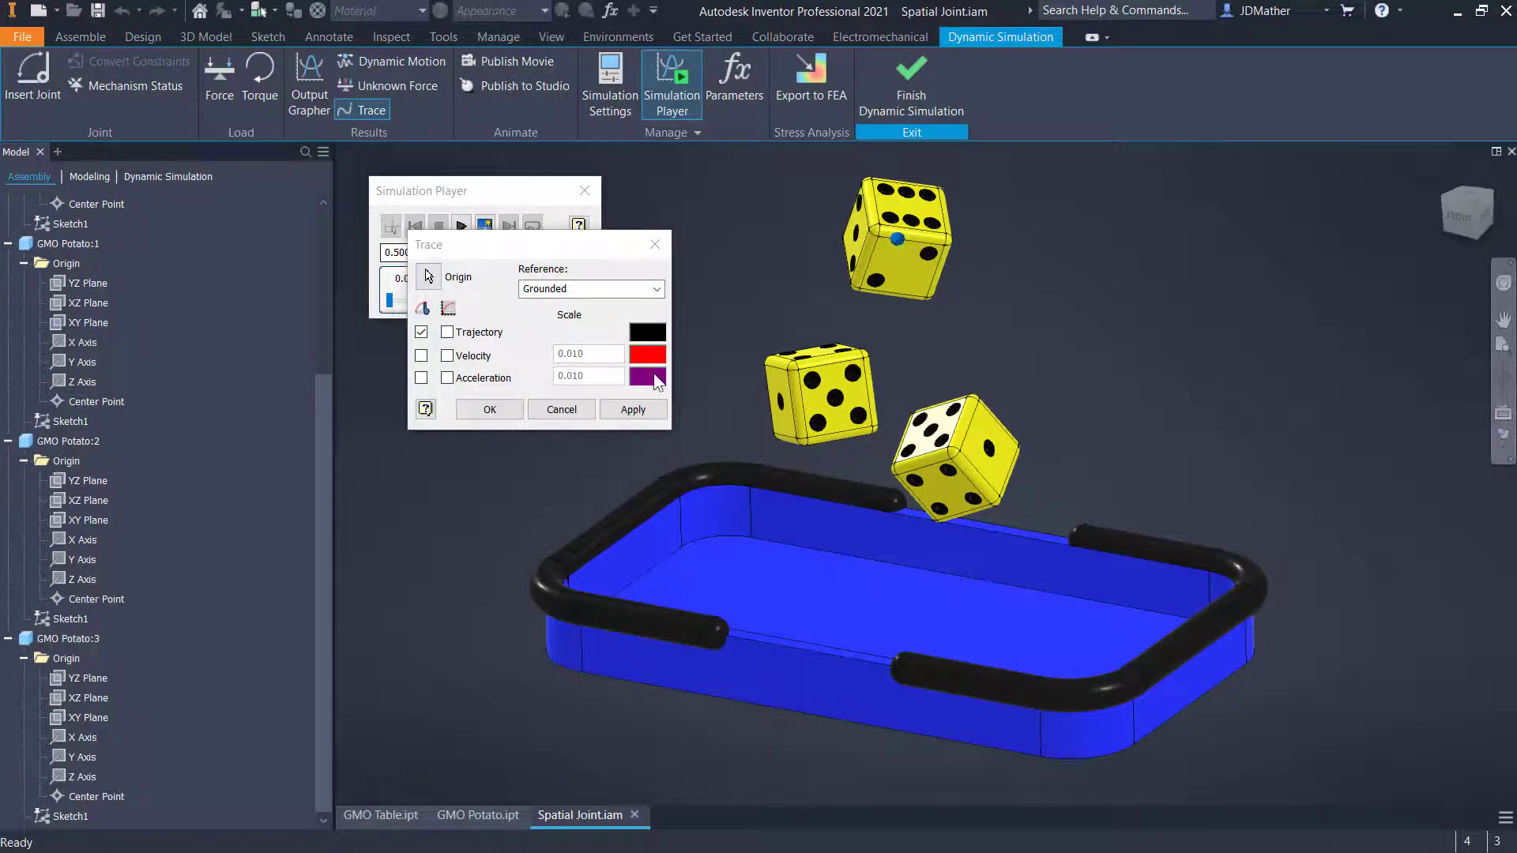
left_click(647, 333)
left_click(443, 250)
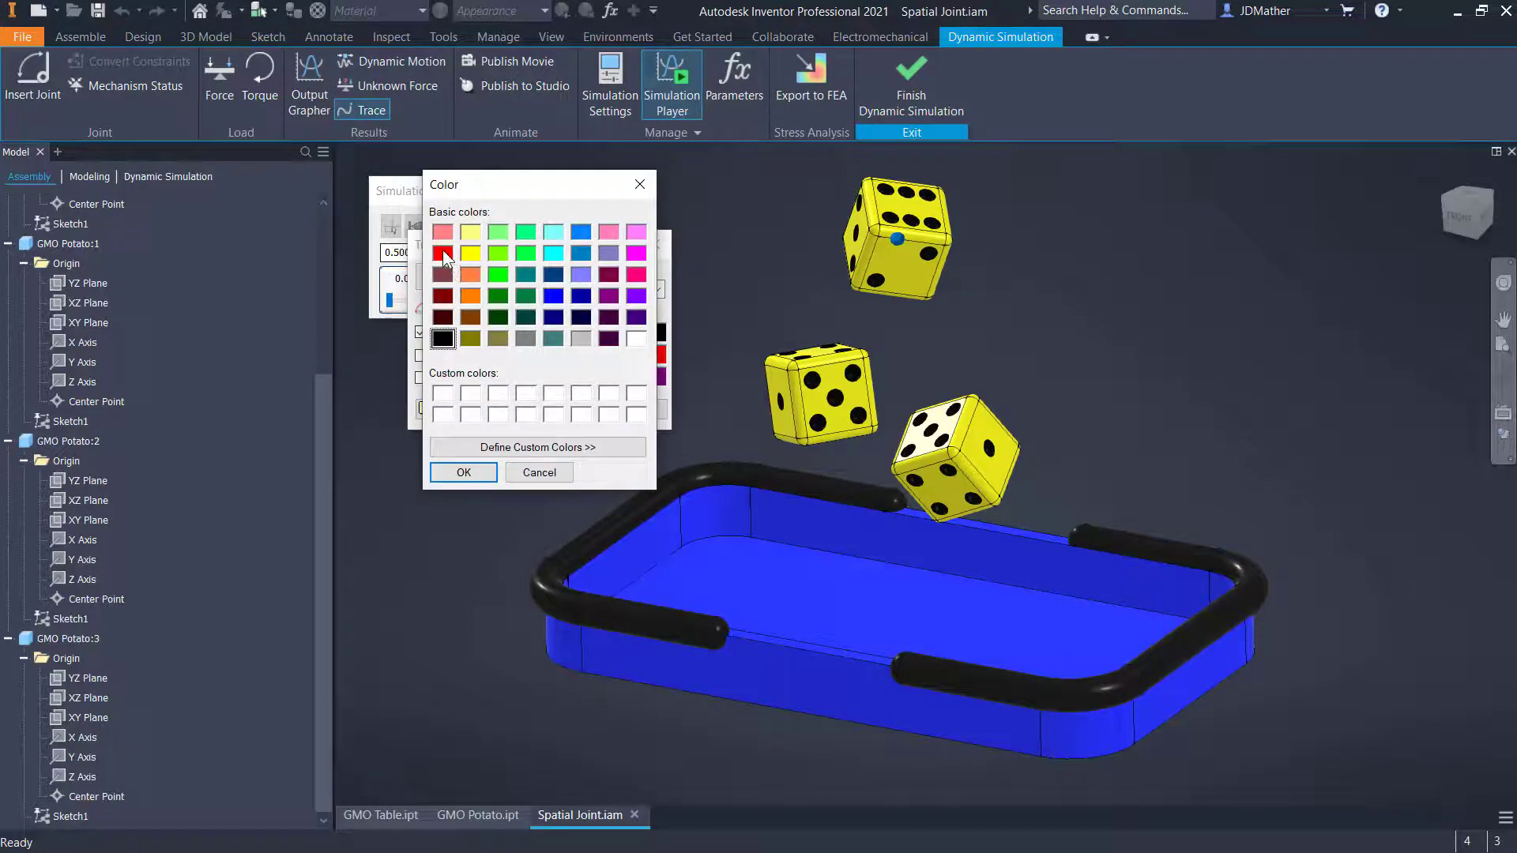
left_click(464, 472)
left_click(637, 408)
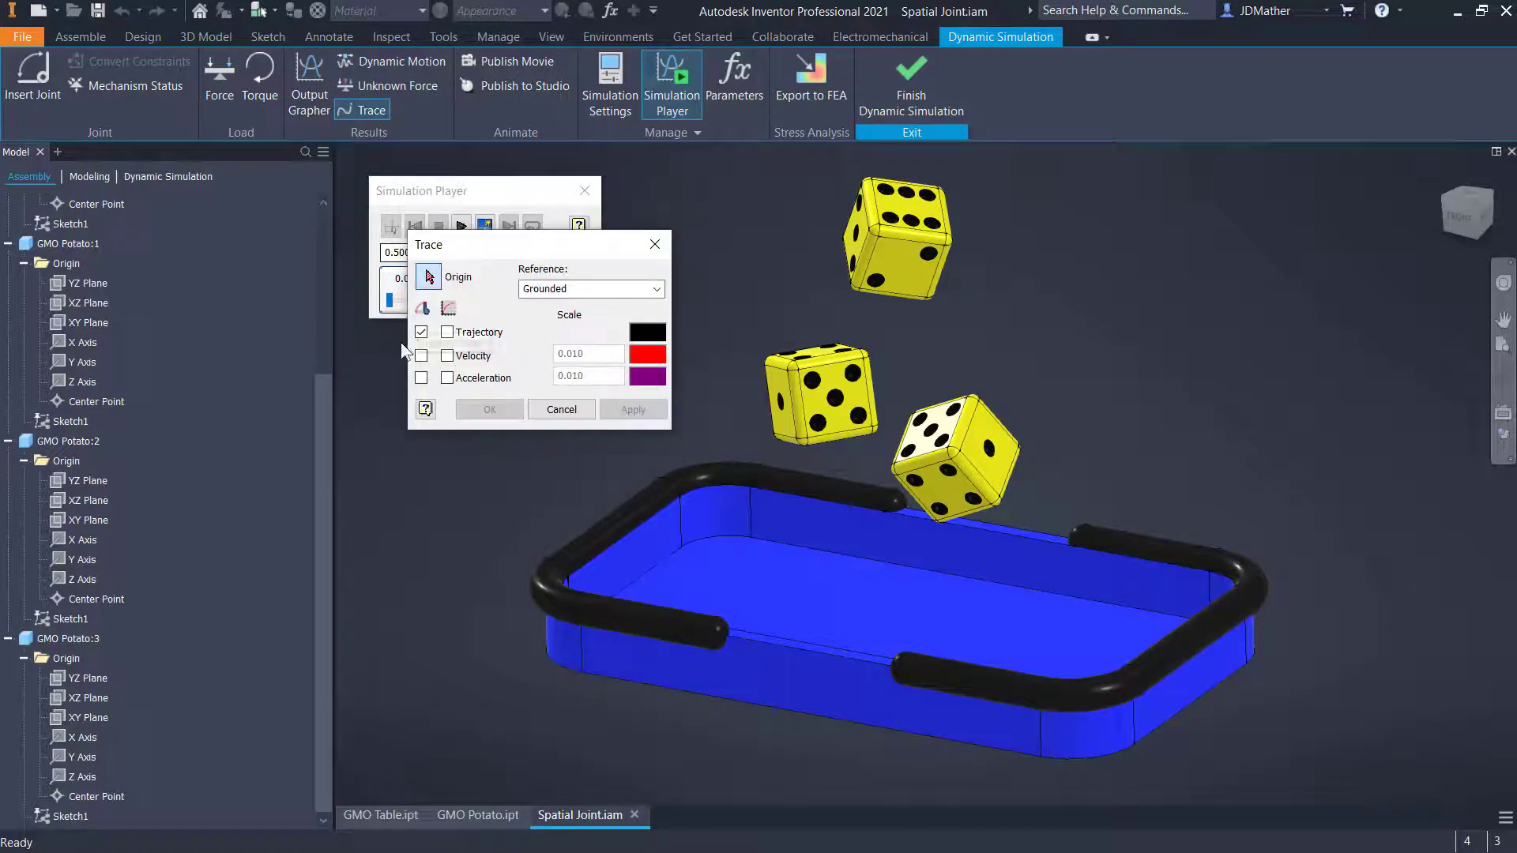
Step: Add a green trajectory trace with its origin at the center point of GMO Potato:2
left_click(83, 603)
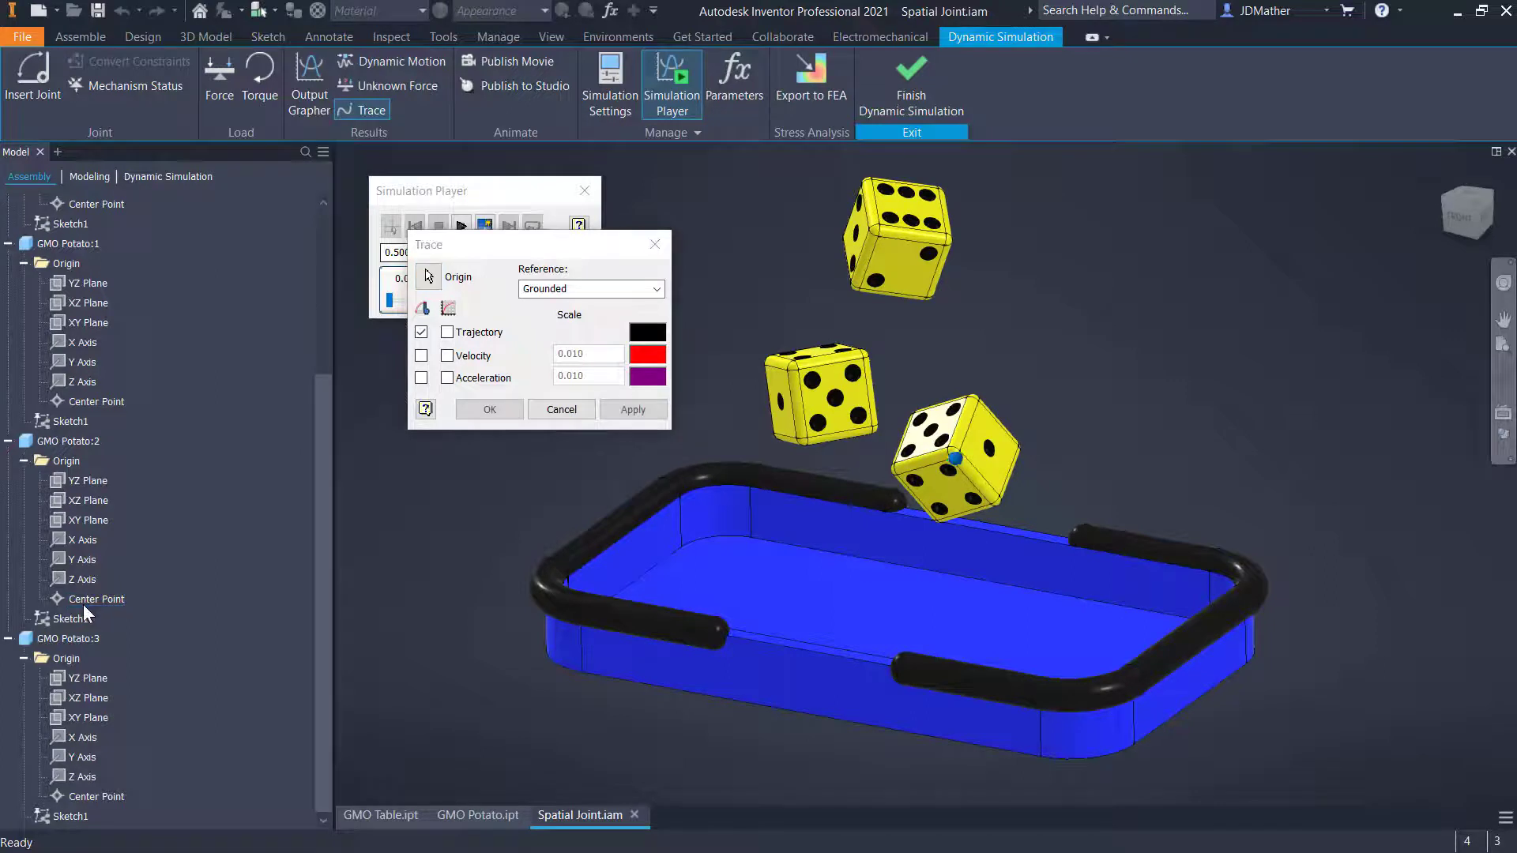
left_click(651, 329)
left_click(499, 274)
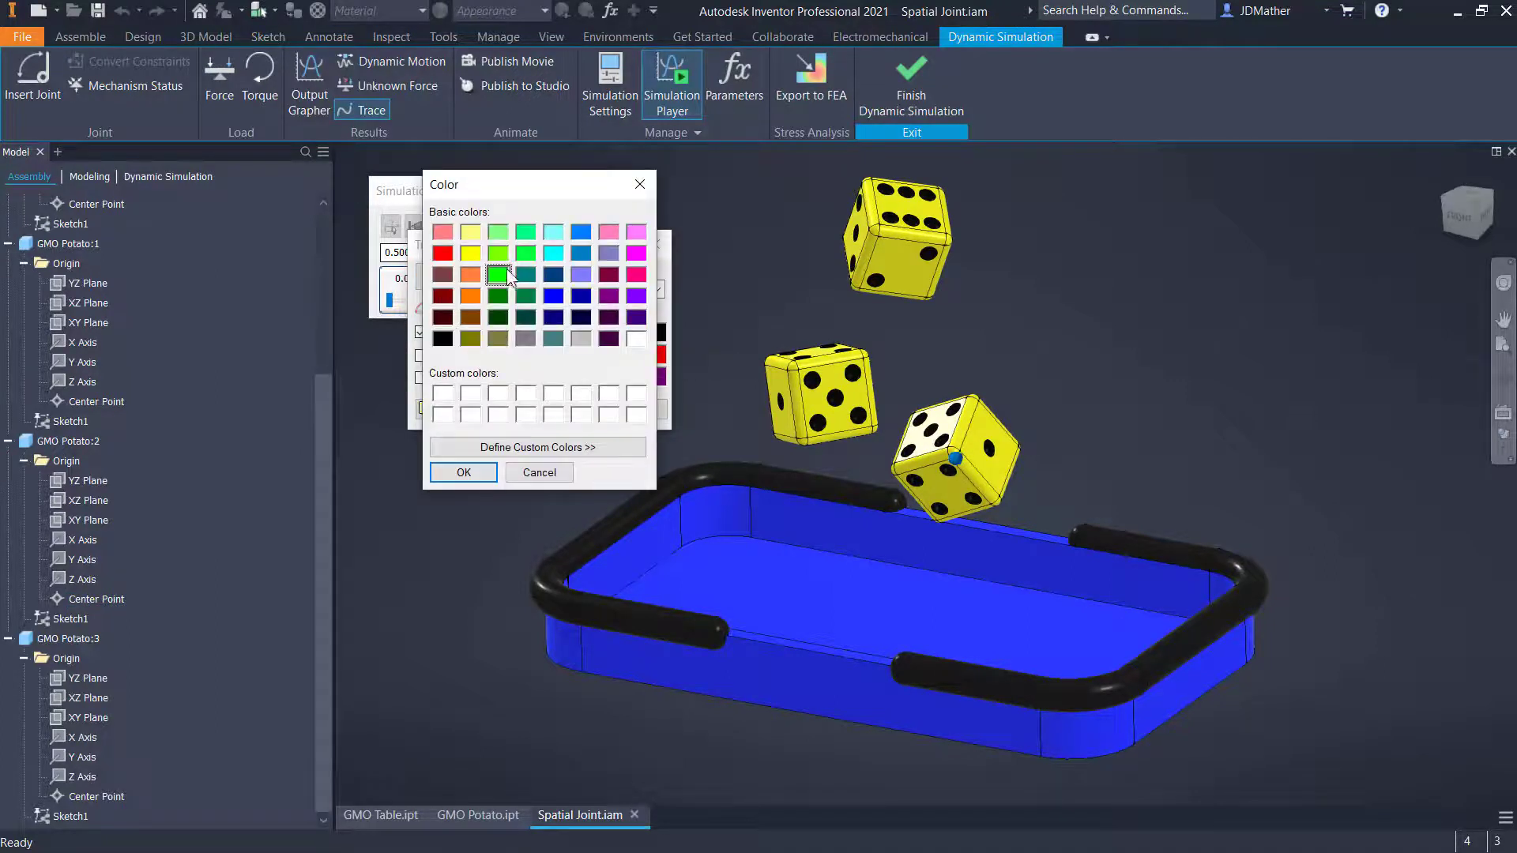
left_click(464, 472)
left_click(633, 409)
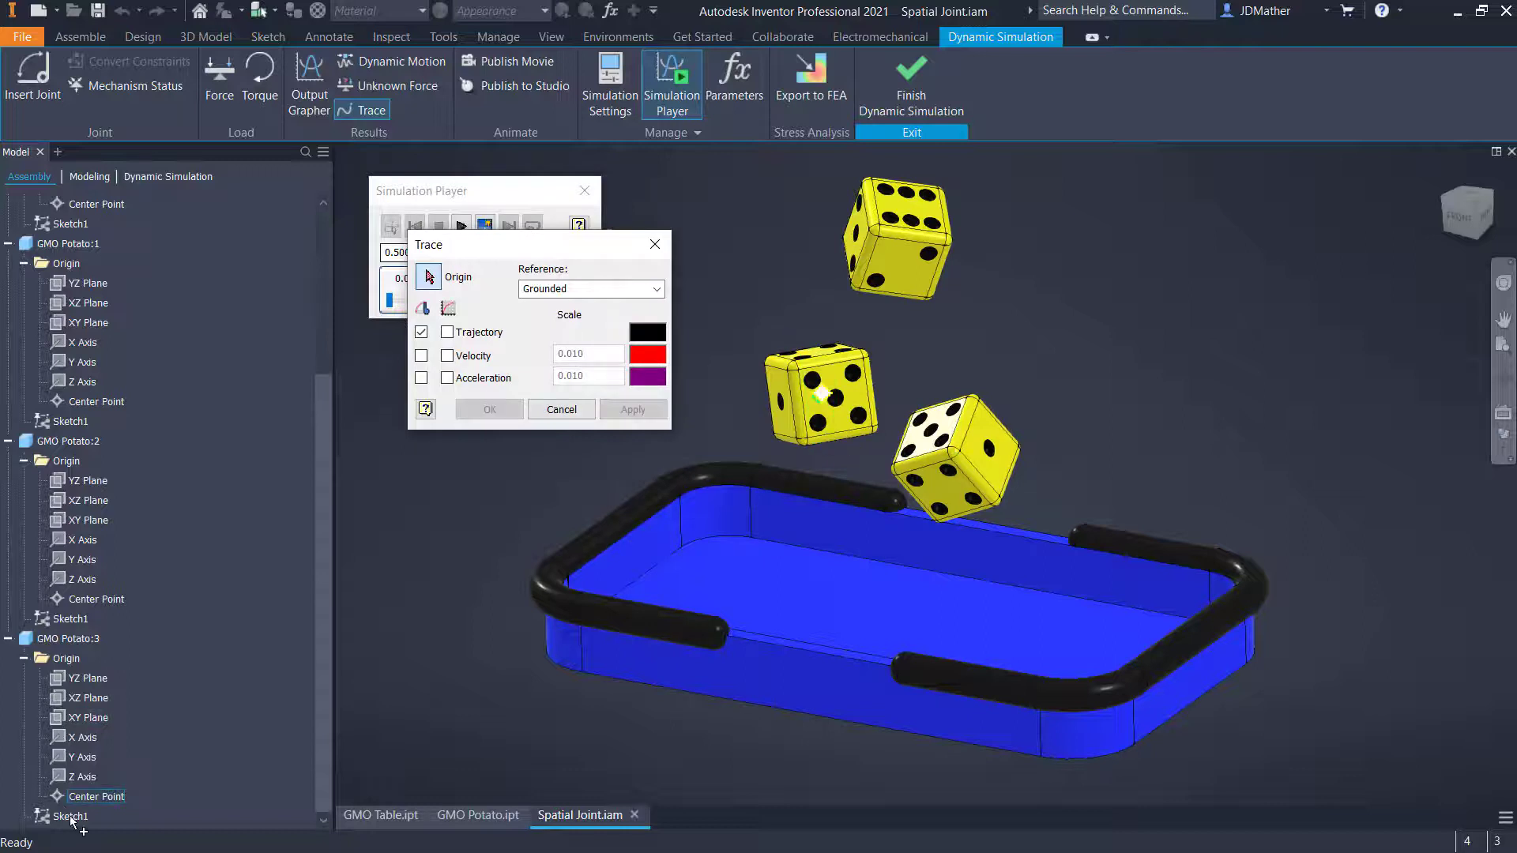
Step: Add a blue trajectory trace at the center point of GMO Potato:3, finish tracing and show the Dynamic Simulation tree again
left_click(94, 796)
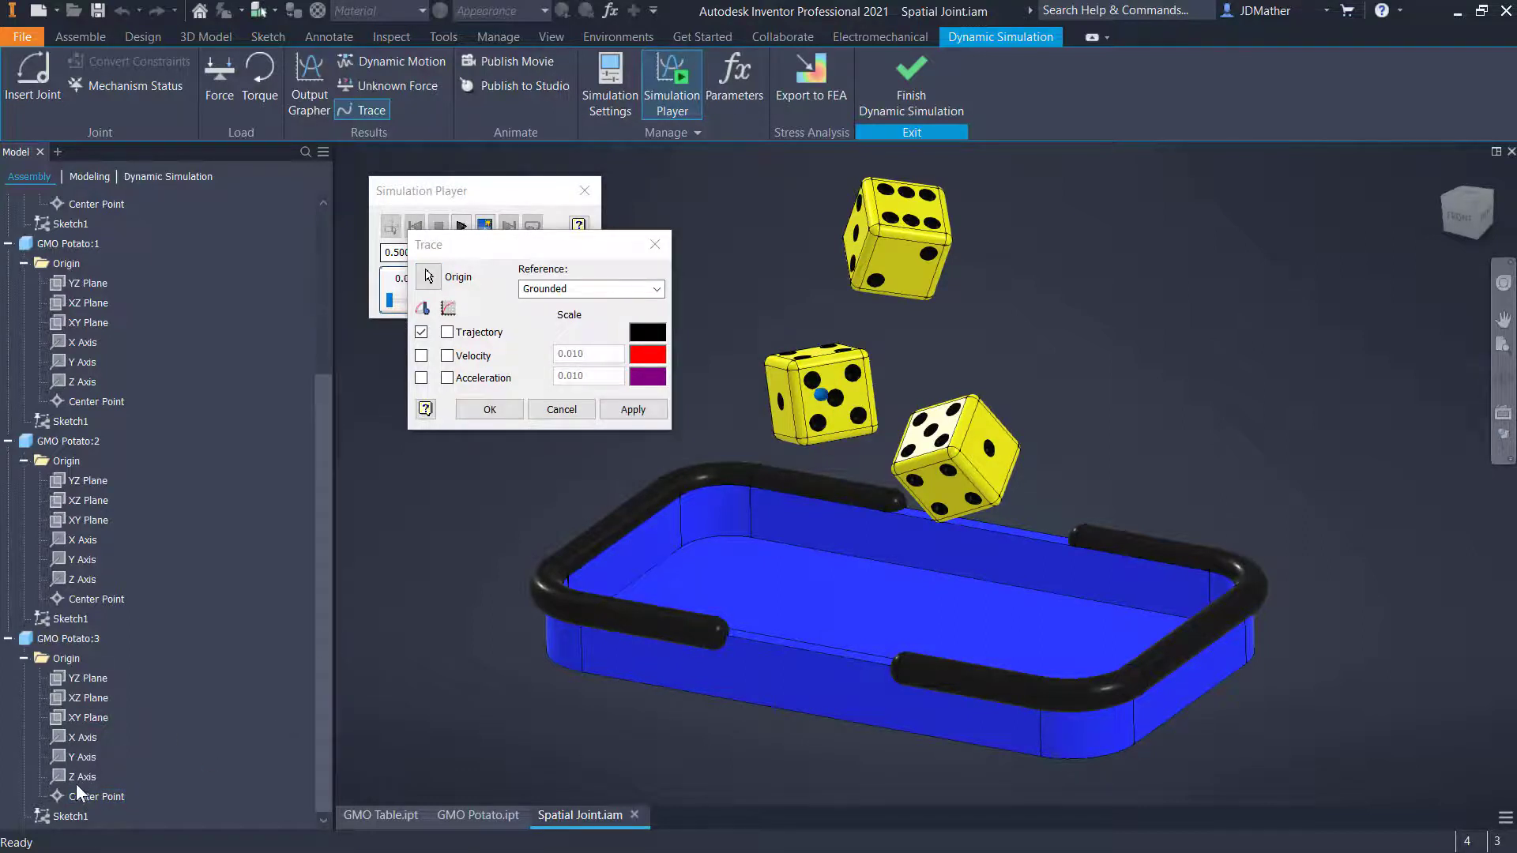
left_click(643, 334)
left_click(552, 296)
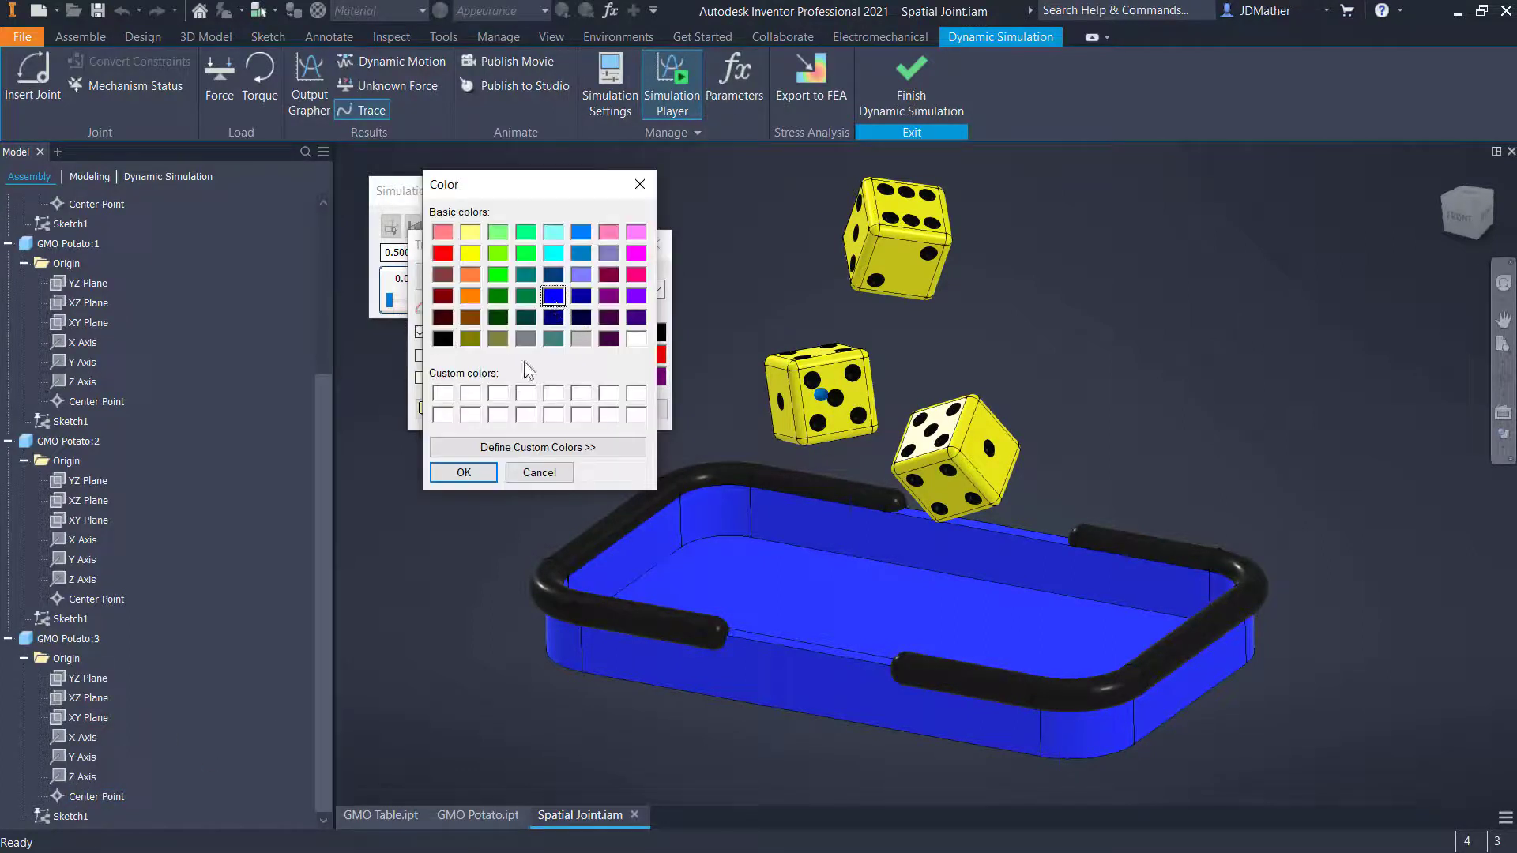
left_click(464, 472)
left_click(487, 409)
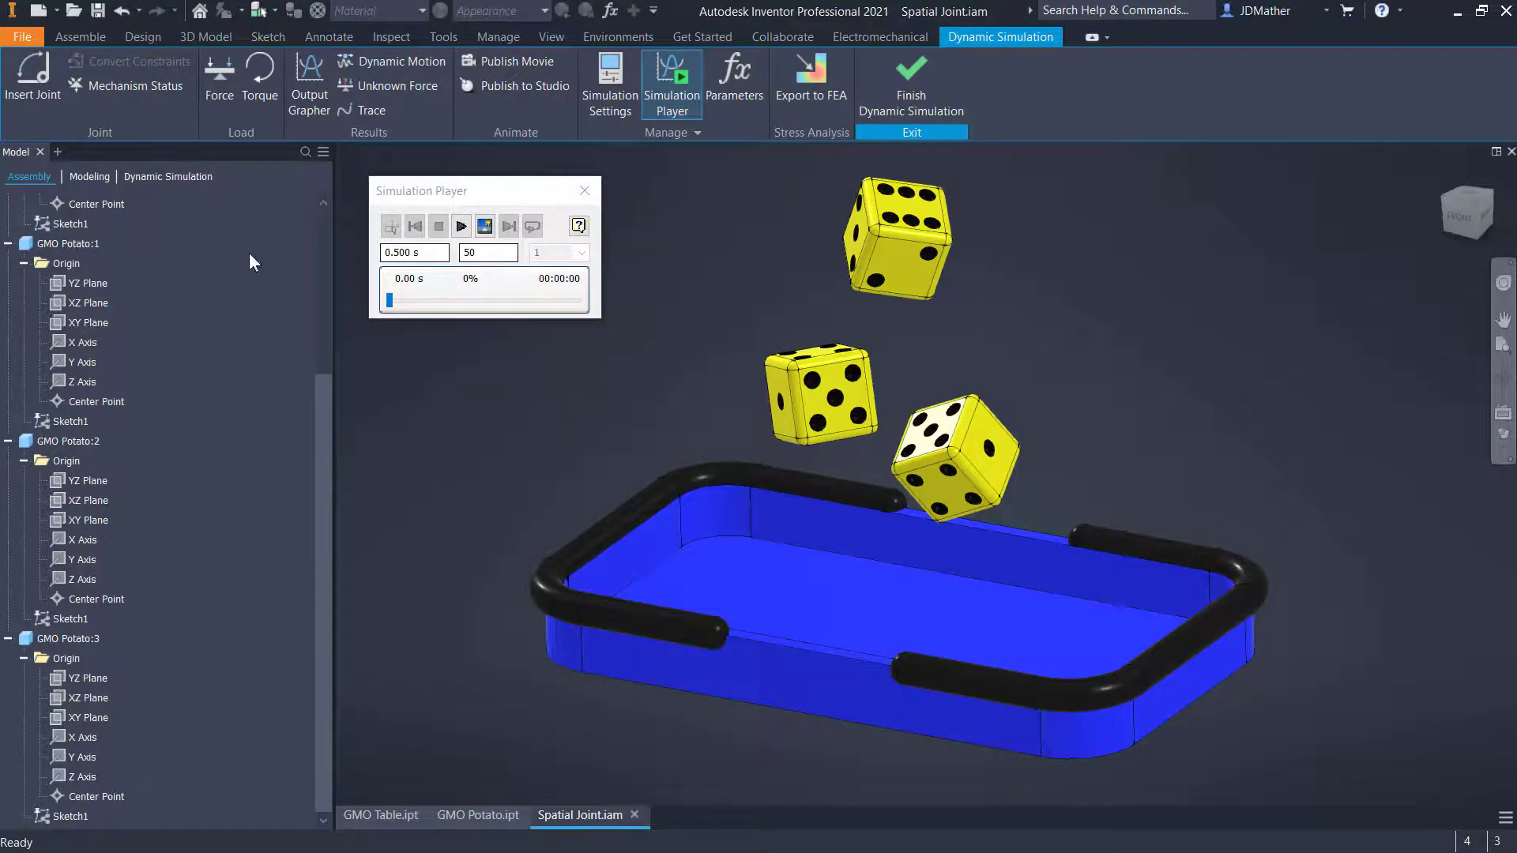
left_click(165, 179)
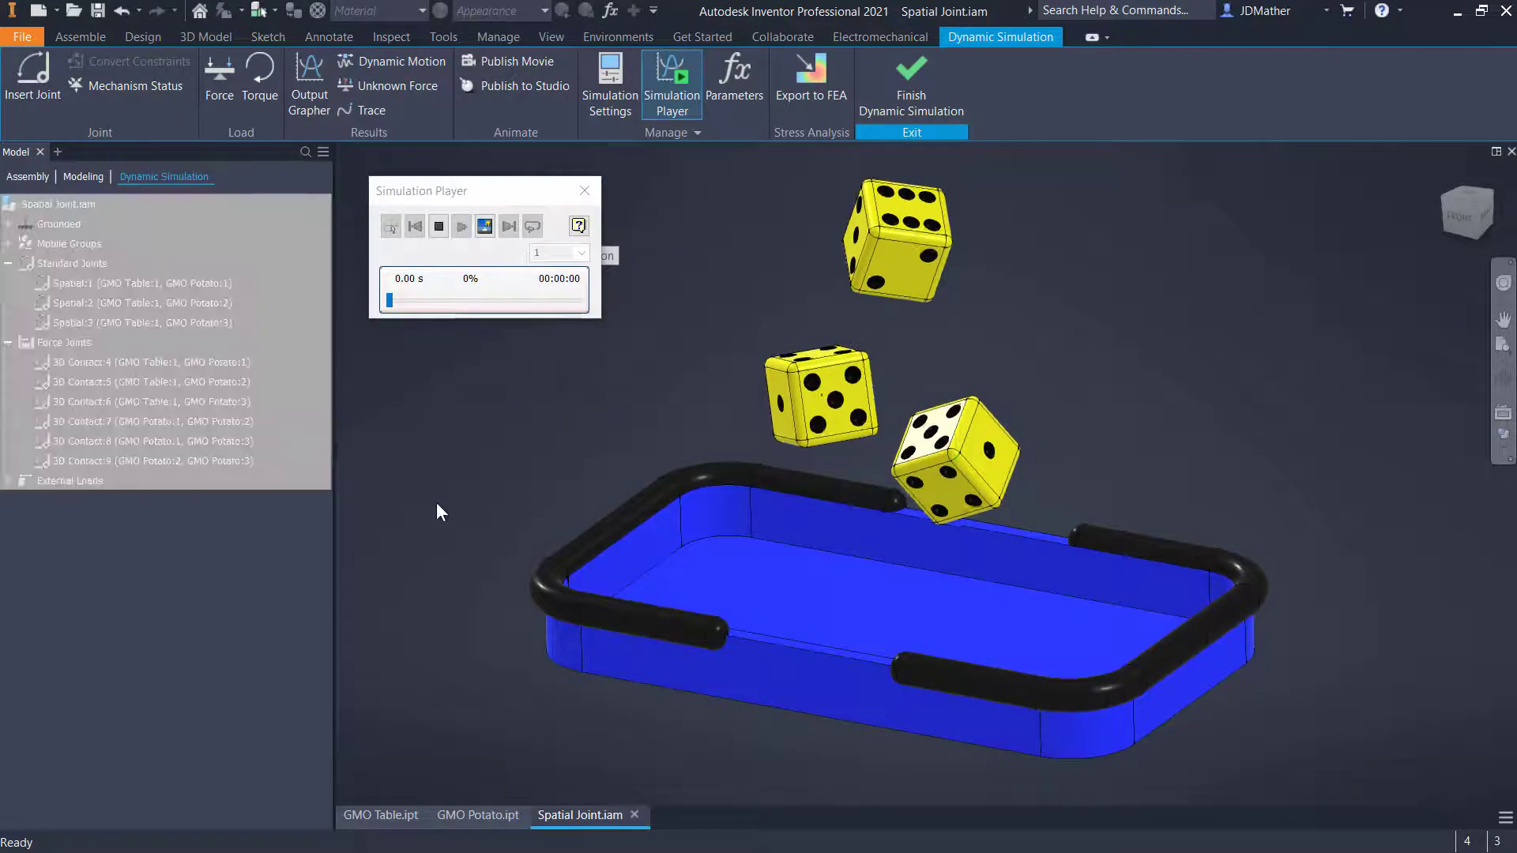